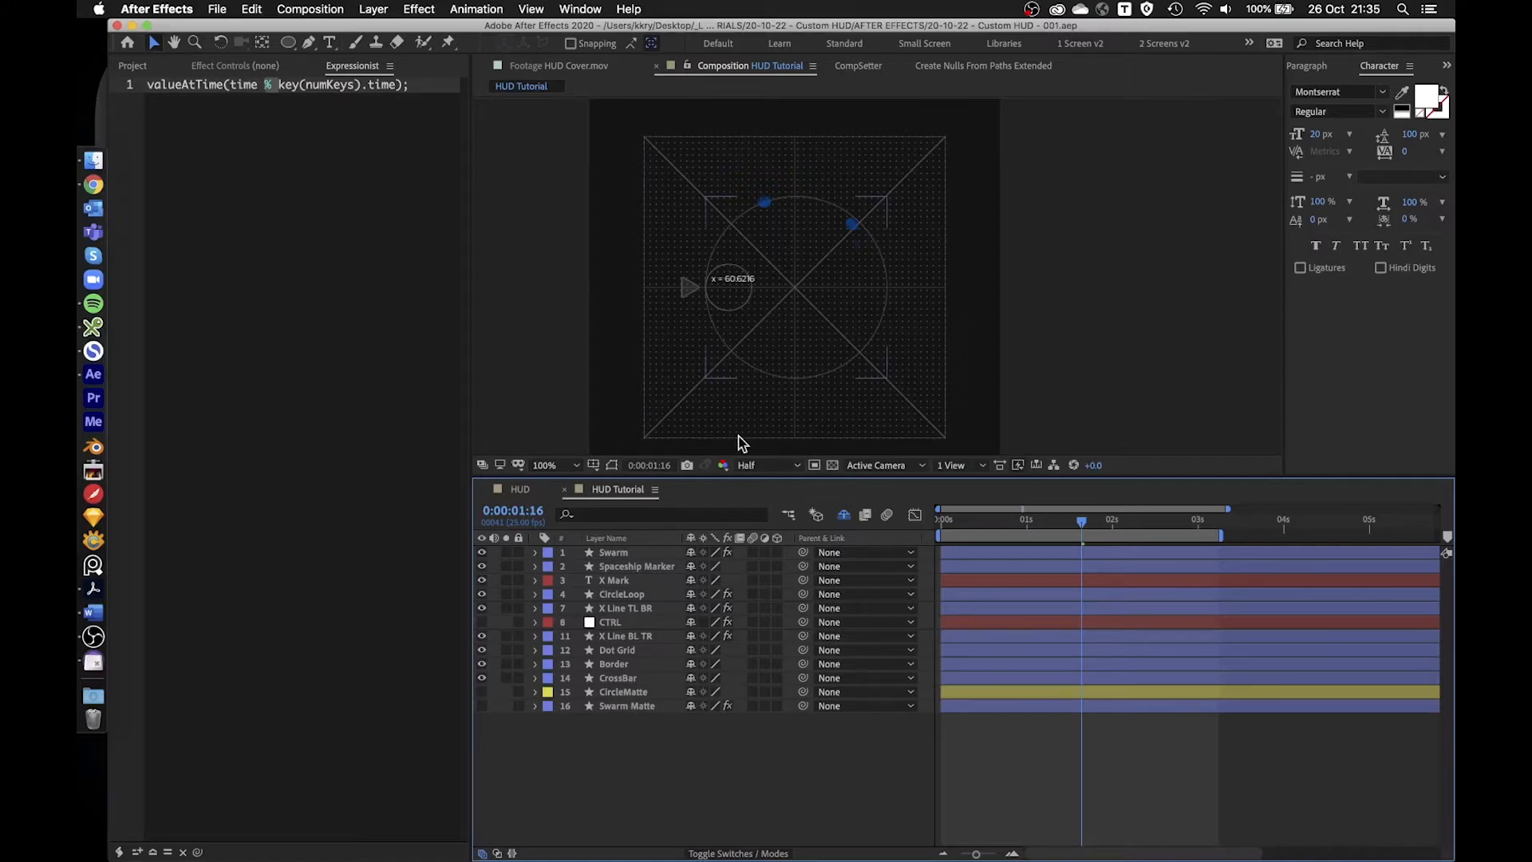
- Show the CTRL layer's effect controls and inspect the glowing circles in the HUD composition for reference, returning to HUD Tutorial
{"action": "left_click", "coordinate": [616, 627]}
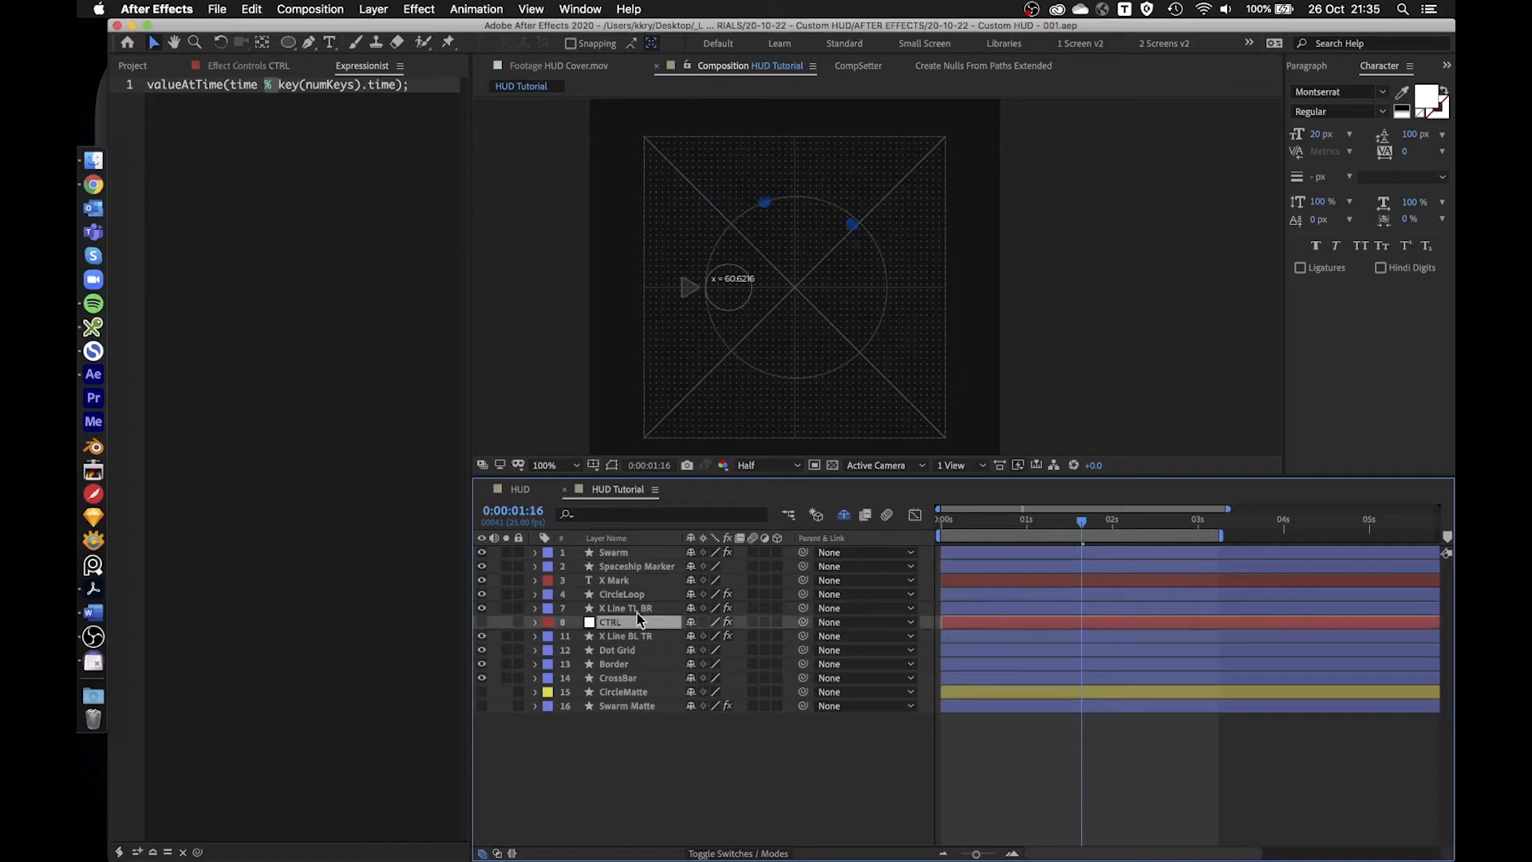
{"action": "left_click", "coordinate": [261, 67]}
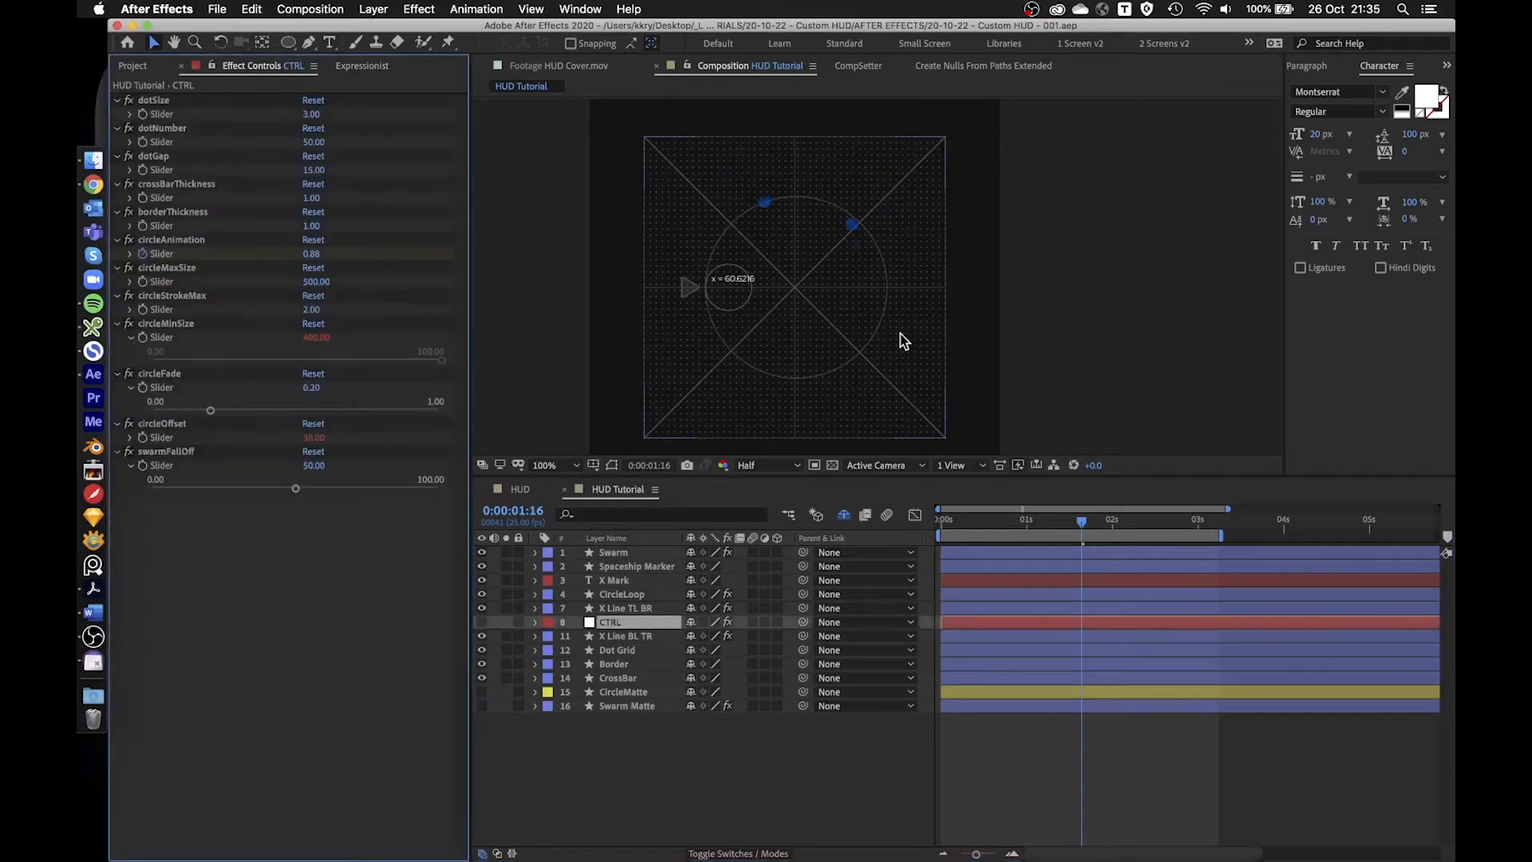
{"action": "left_click", "coordinate": [520, 489]}
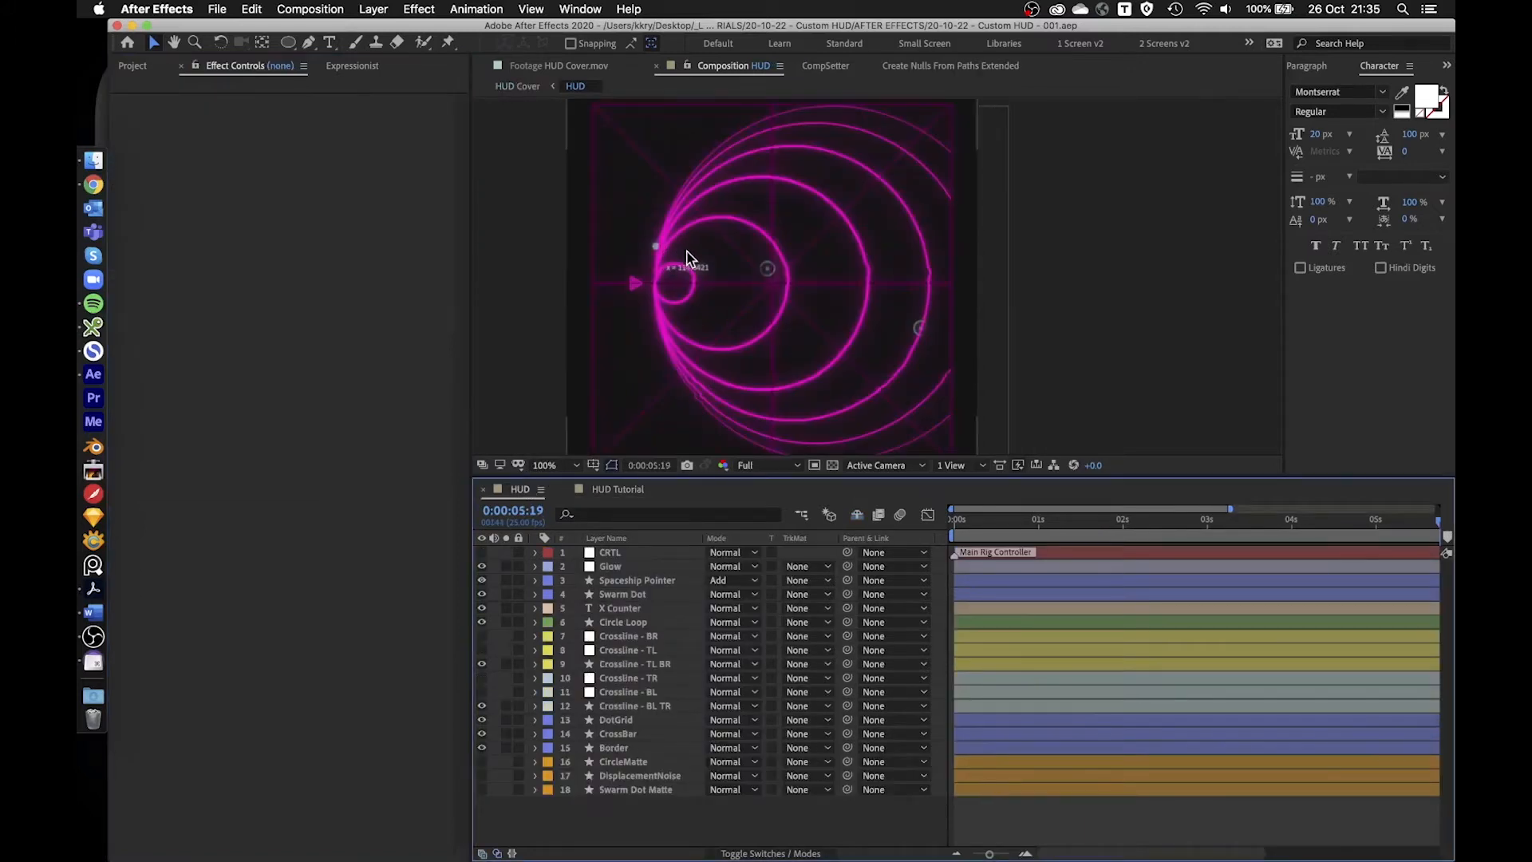
{"action": "scroll", "coordinate": [830, 375], "scroll_direction": "up", "scroll_amount": 2}
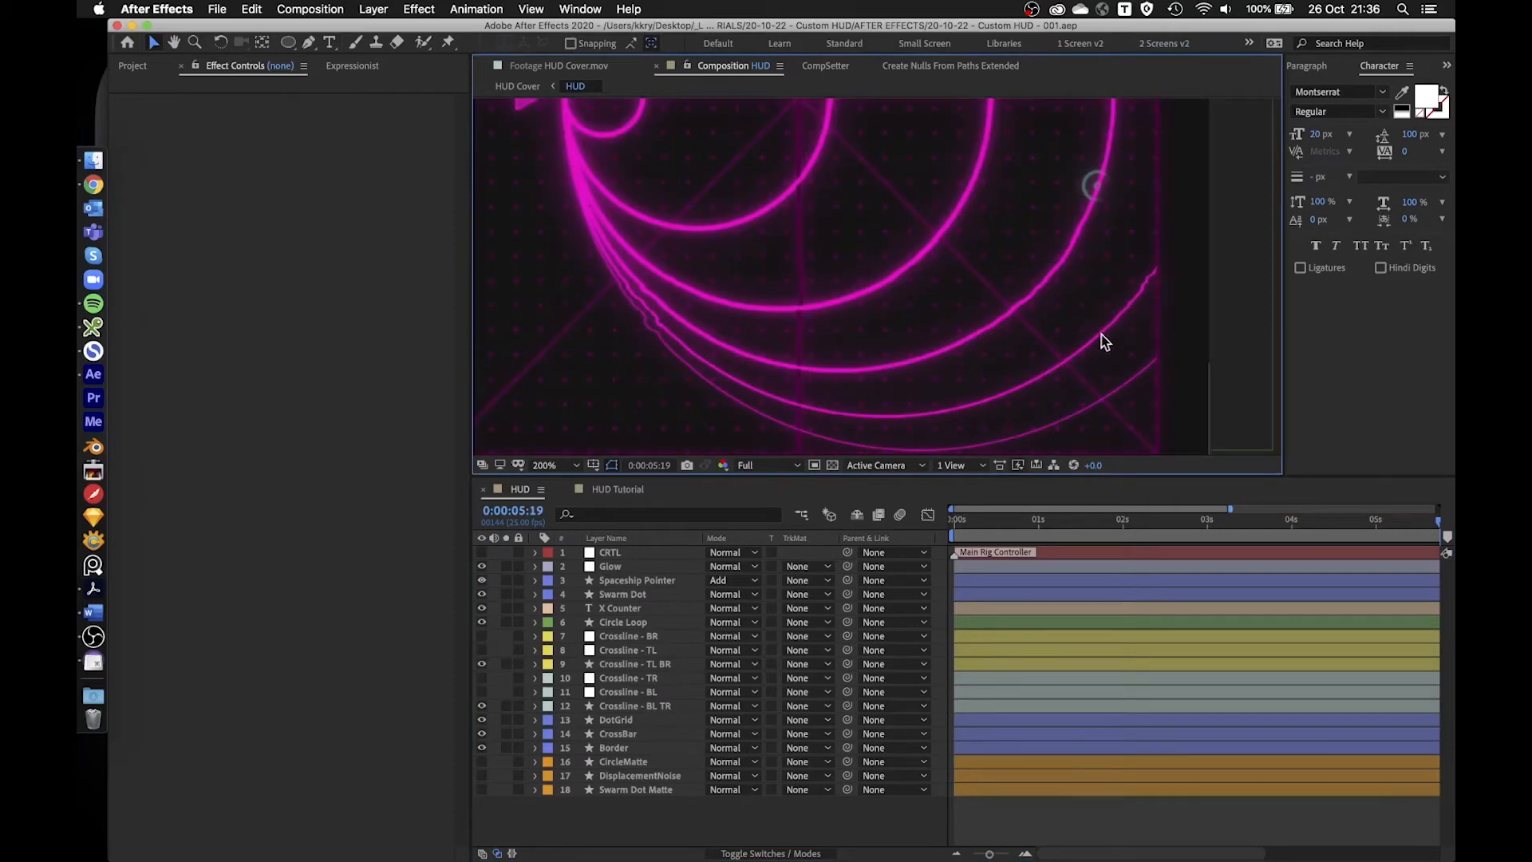
{"action": "scroll", "coordinate": [1074, 194], "scroll_direction": "down", "scroll_amount": 4}
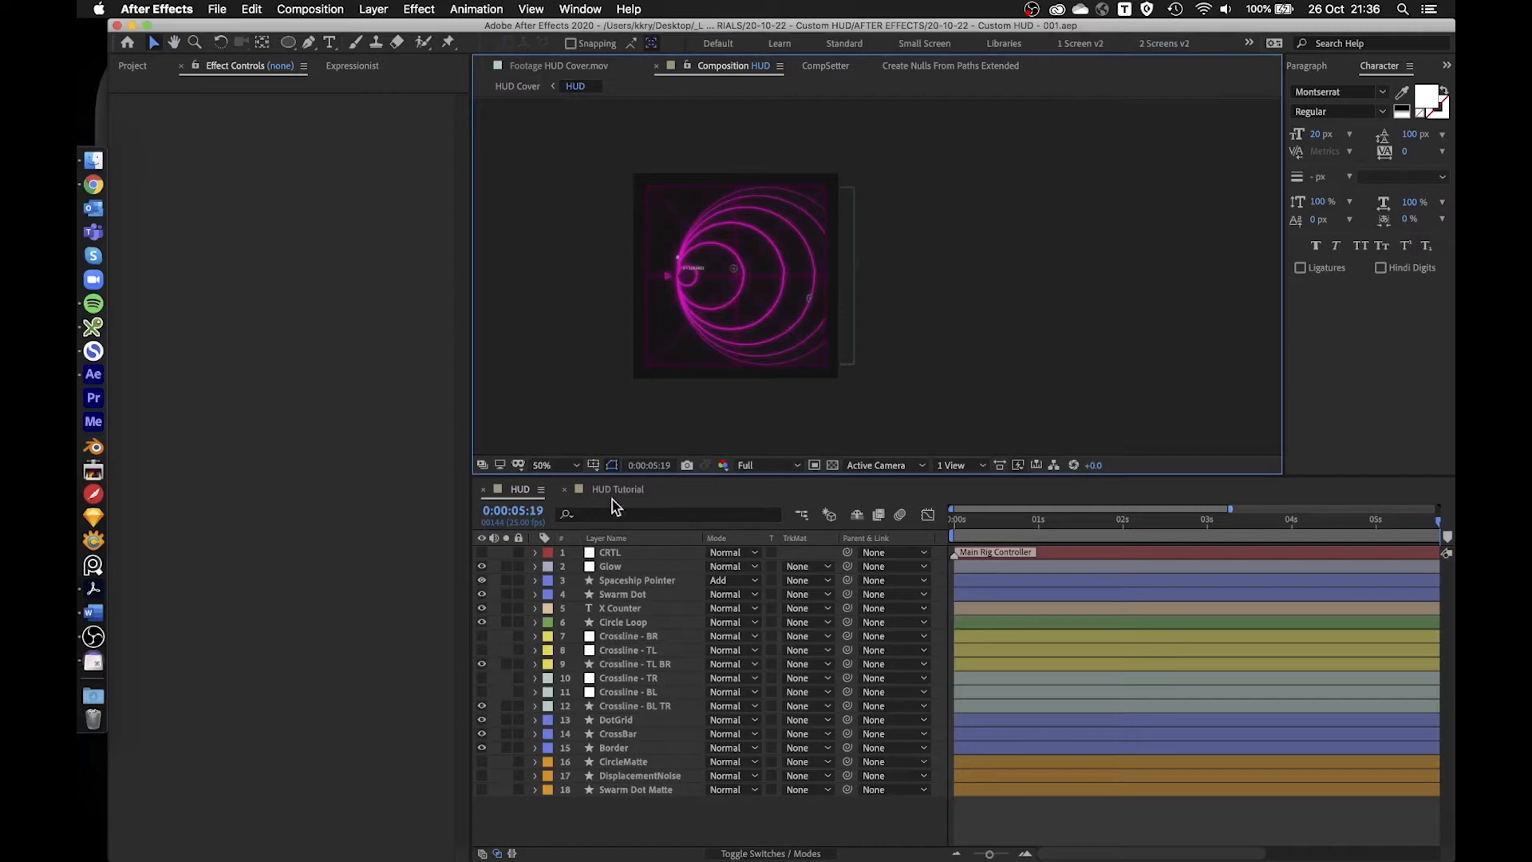
{"action": "left_click", "coordinate": [615, 489]}
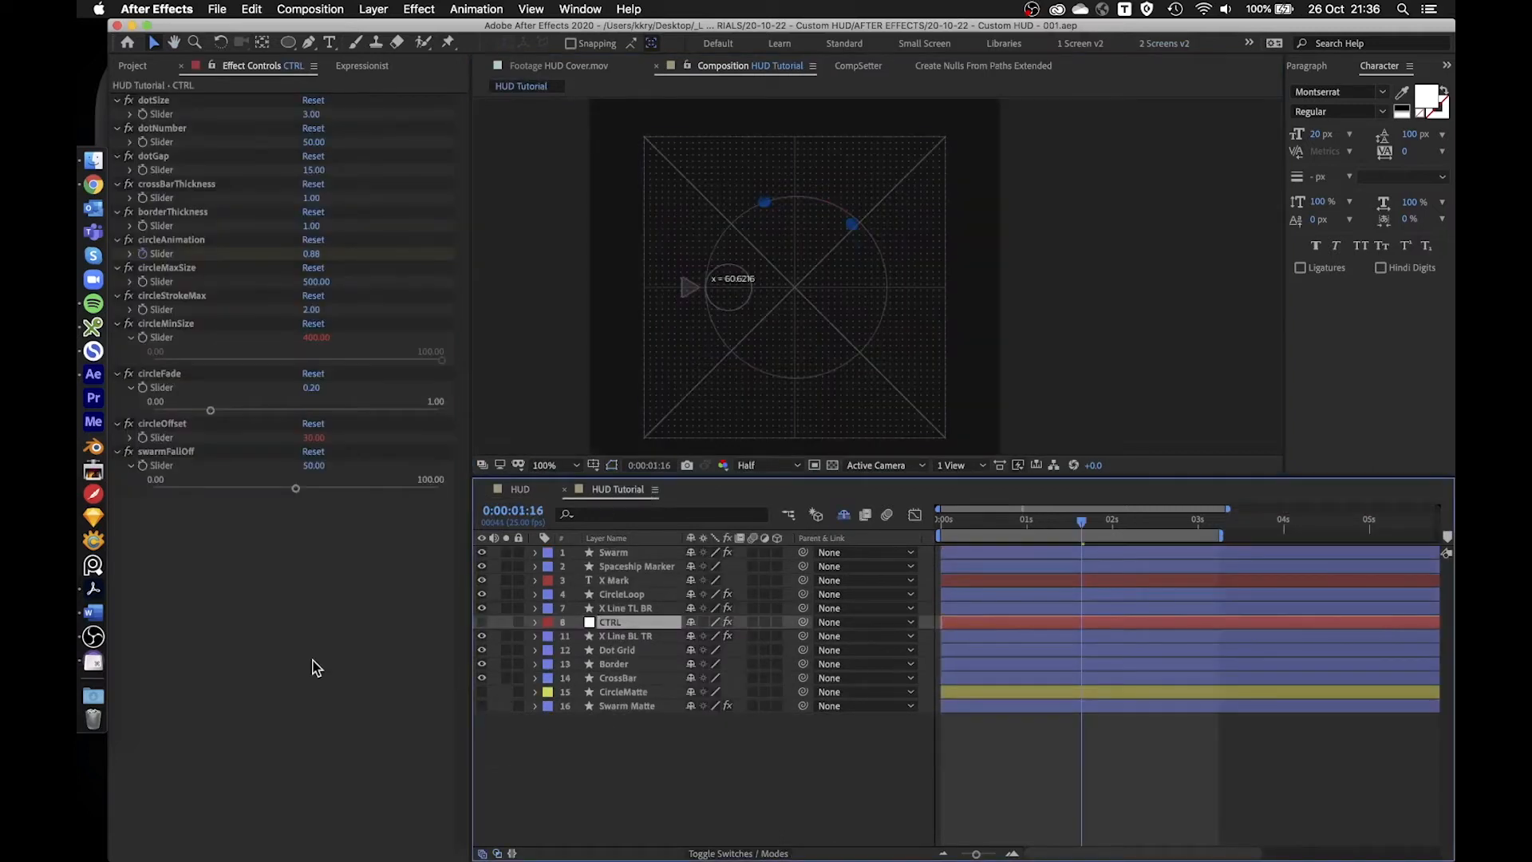
- Add a Color Control effect to the CTRL layer and name it mainColor
{"action": "key", "text": "ctrl+space"}
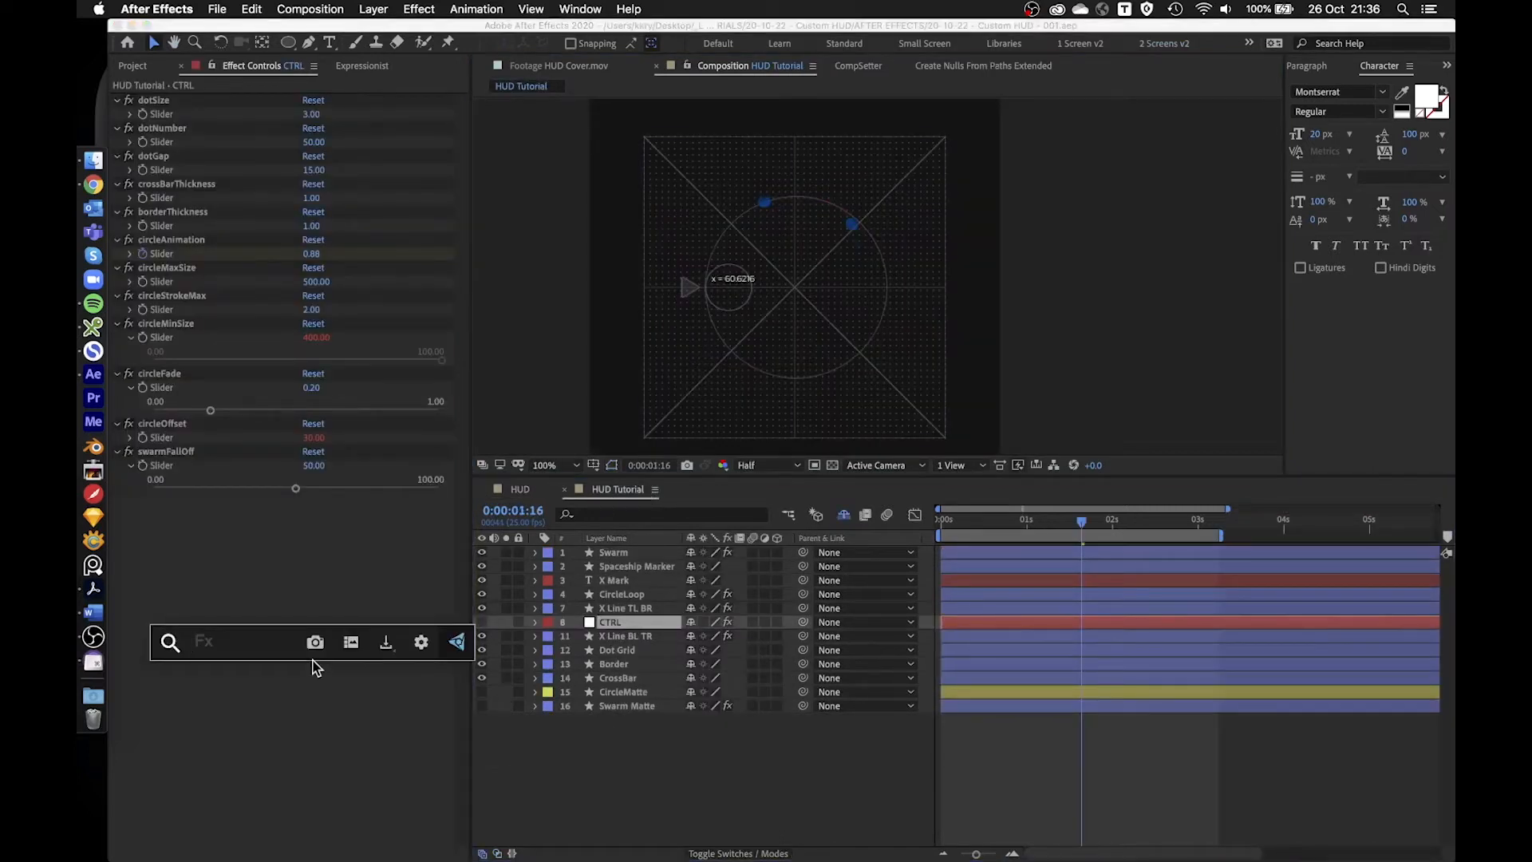
{"action": "type", "text": "color c"}
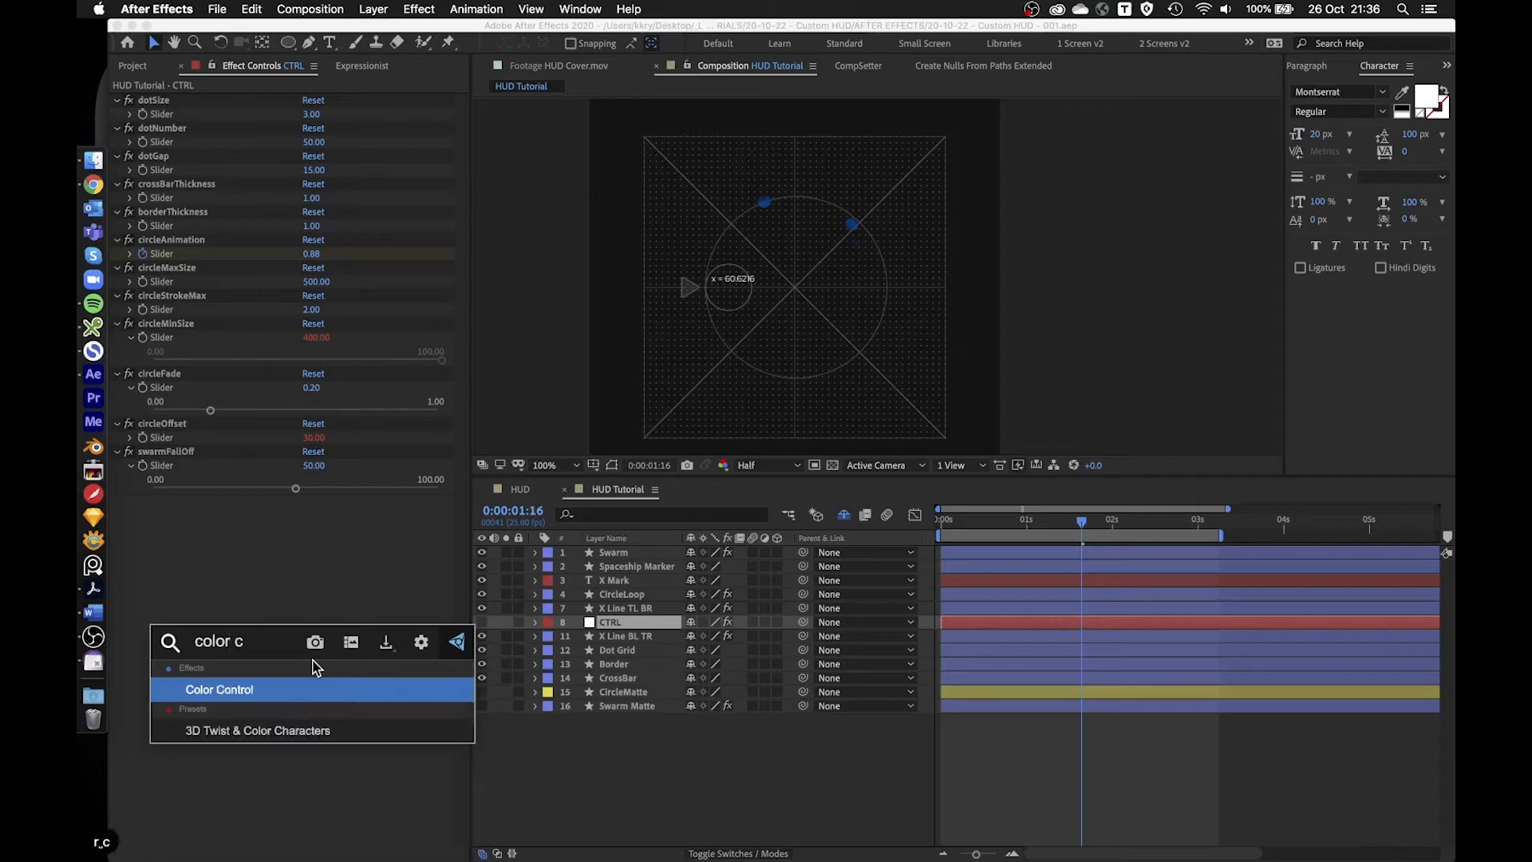
{"action": "key", "text": "Return"}
{"action": "key", "text": "Return"}
{"action": "type", "text": "mainColor"}
{"action": "key", "text": "Return"}
- Duplicate the mainColor control twice, naming the copies swarmColor and textColor
{"action": "key", "text": "super+d"}
{"action": "key", "text": "Return"}
{"action": "type", "text": "swarmColor"}
{"action": "key", "text": "Return"}
{"action": "key", "text": "super+d"}
{"action": "key", "text": "Return"}
{"action": "type", "text": "textColor"}
{"action": "key", "text": "Return"}
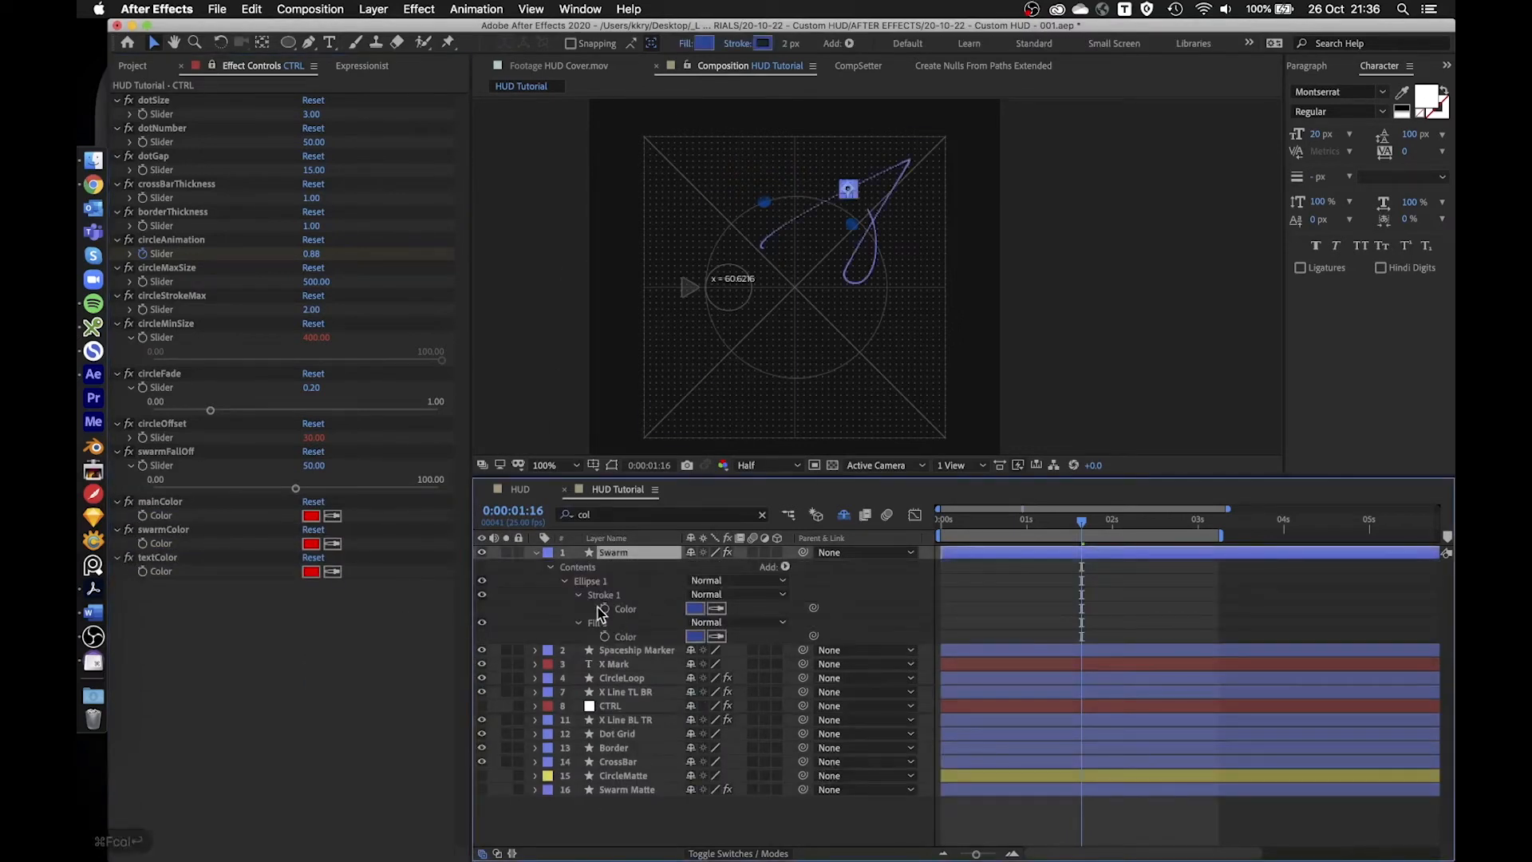
- Link the Swarm layer's stroke color and fill color to the swarmColor control
{"action": "mouse_move", "coordinate": [813, 608]}
{"action": "left_mouse_down"}
{"action": "mouse_move", "coordinate": [278, 584]}
{"action": "mouse_move", "coordinate": [167, 544]}
{"action": "left_mouse_up"}
{"action": "left_click_drag", "start_coordinate": [813, 636], "coordinate": [168, 543]}
{"action": "left_click", "coordinate": [286, 675]}
- Set the swarmColor control to a vivid blue
{"action": "left_click", "coordinate": [311, 545]}
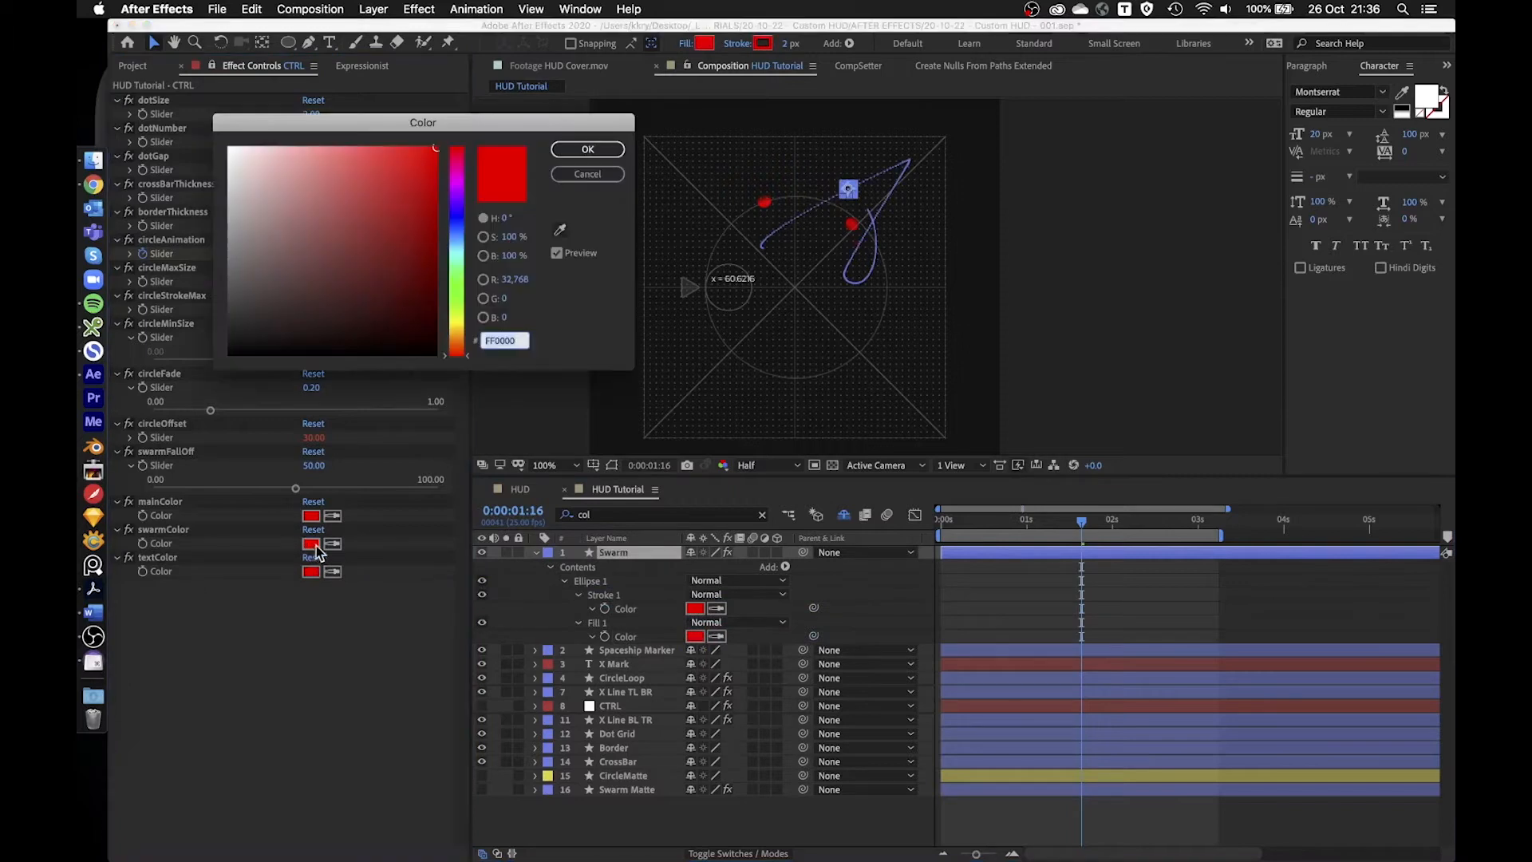
{"action": "left_click", "coordinate": [463, 214]}
{"action": "left_click_drag", "start_coordinate": [413, 304], "coordinate": [307, 199]}
{"action": "left_click", "coordinate": [411, 172]}
{"action": "left_click", "coordinate": [587, 150]}
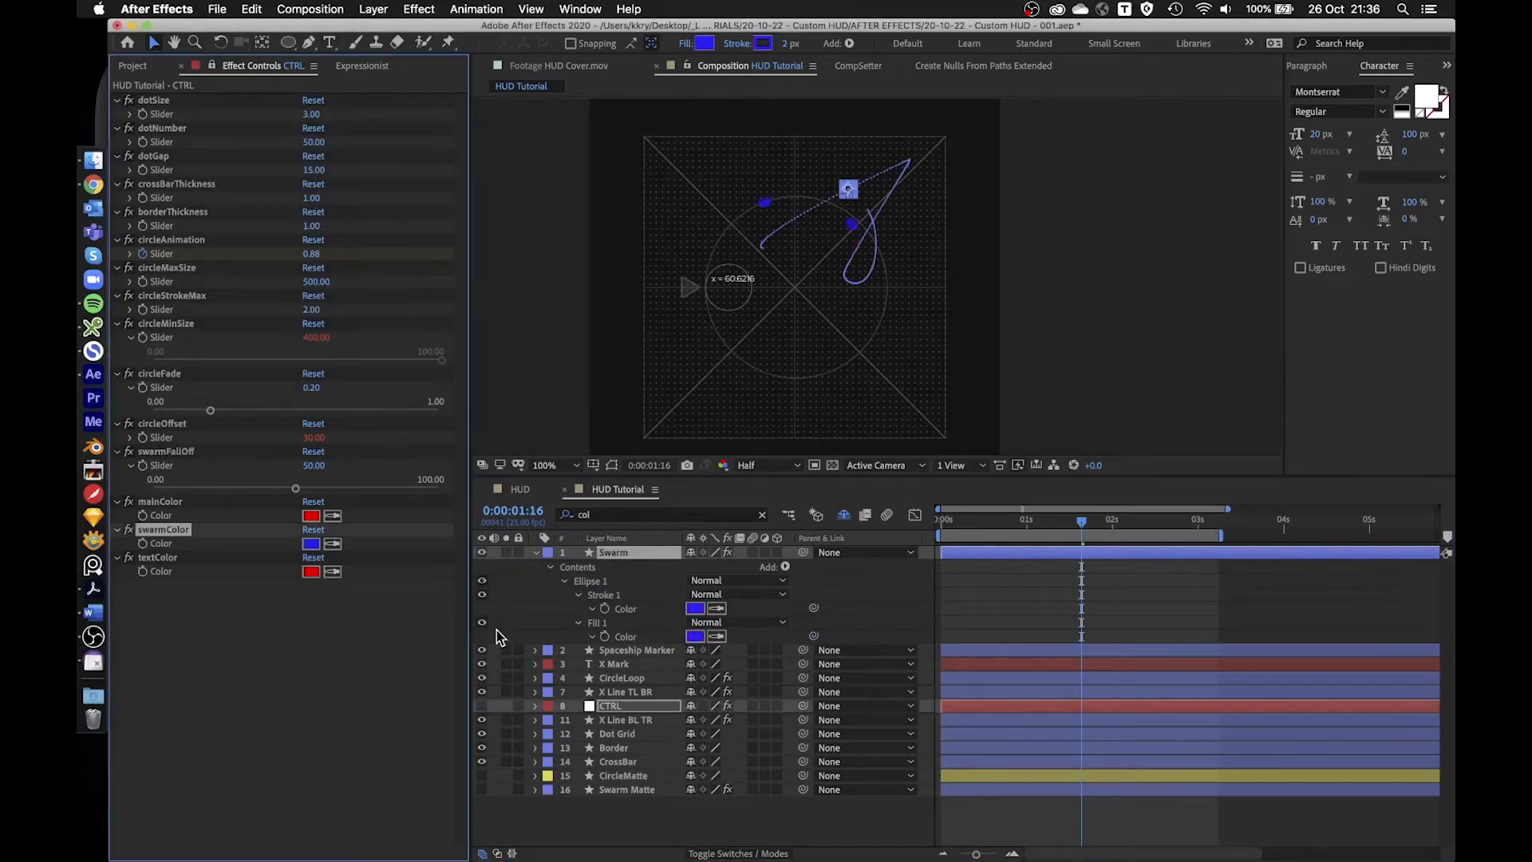
- Link the CircleLoop layer's stroke color to mainColor and set mainColor to a dark red
{"action": "left_click", "coordinate": [566, 821]}
{"action": "left_click", "coordinate": [620, 596]}
{"action": "left_click", "coordinate": [311, 515]}
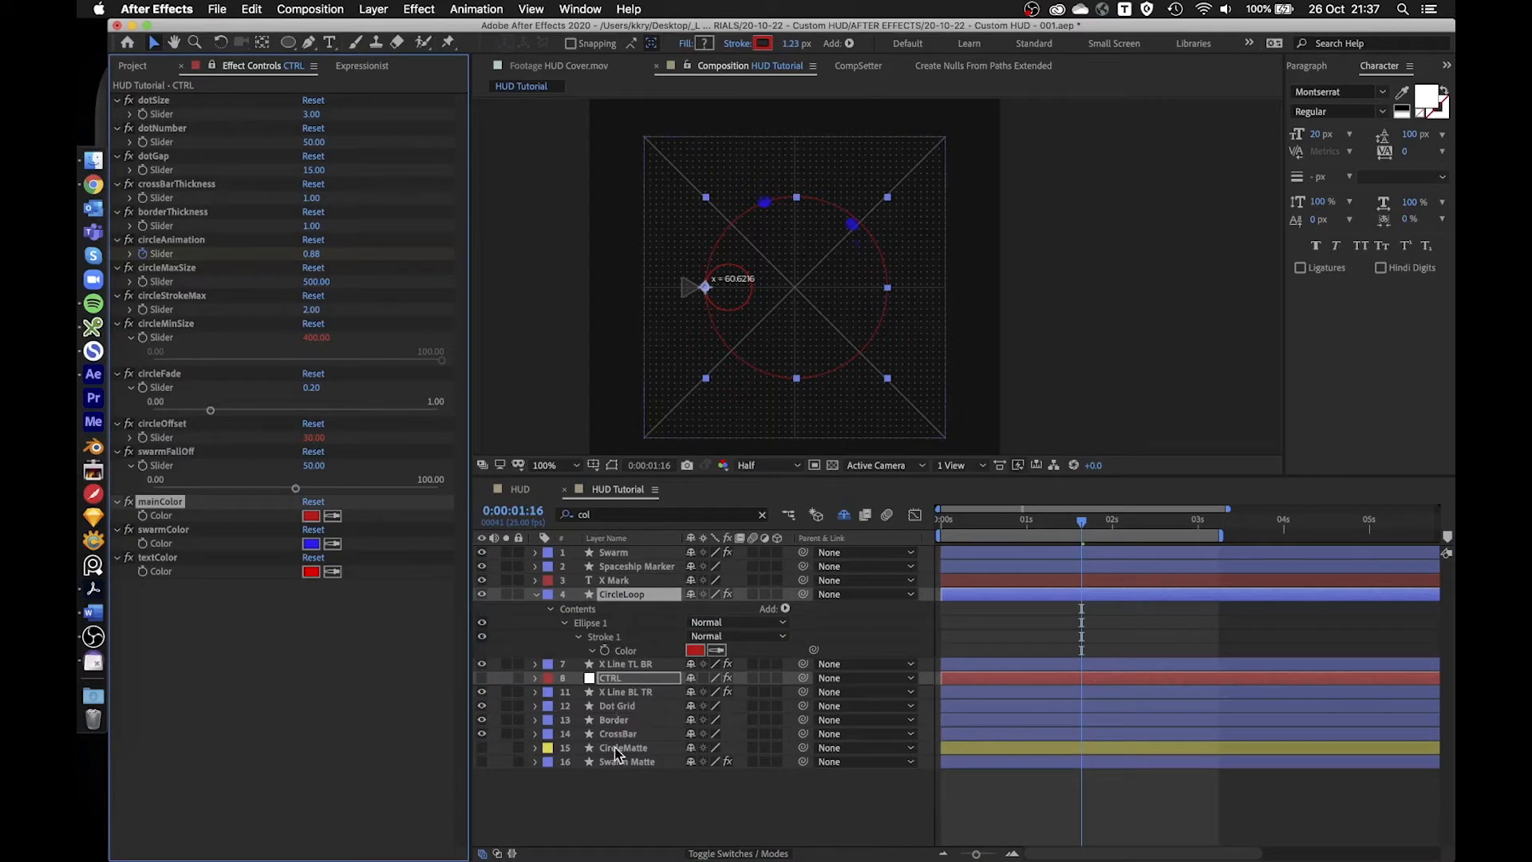
- Clear the layer search filter and add a fill color animator to the X Mark text layer
{"action": "left_click", "coordinate": [610, 582]}
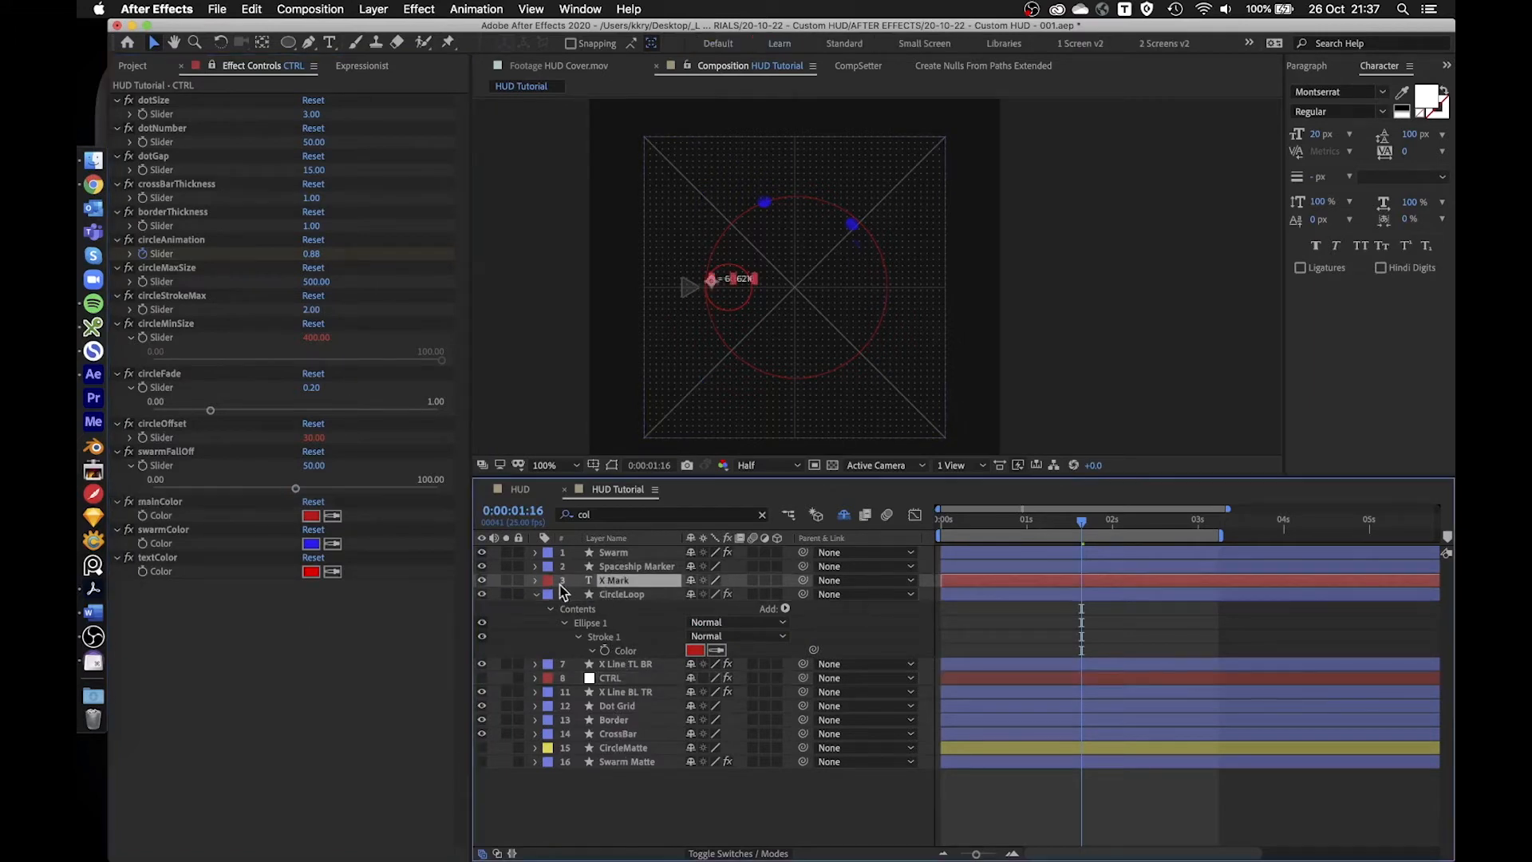
{"action": "left_click", "coordinate": [763, 516]}
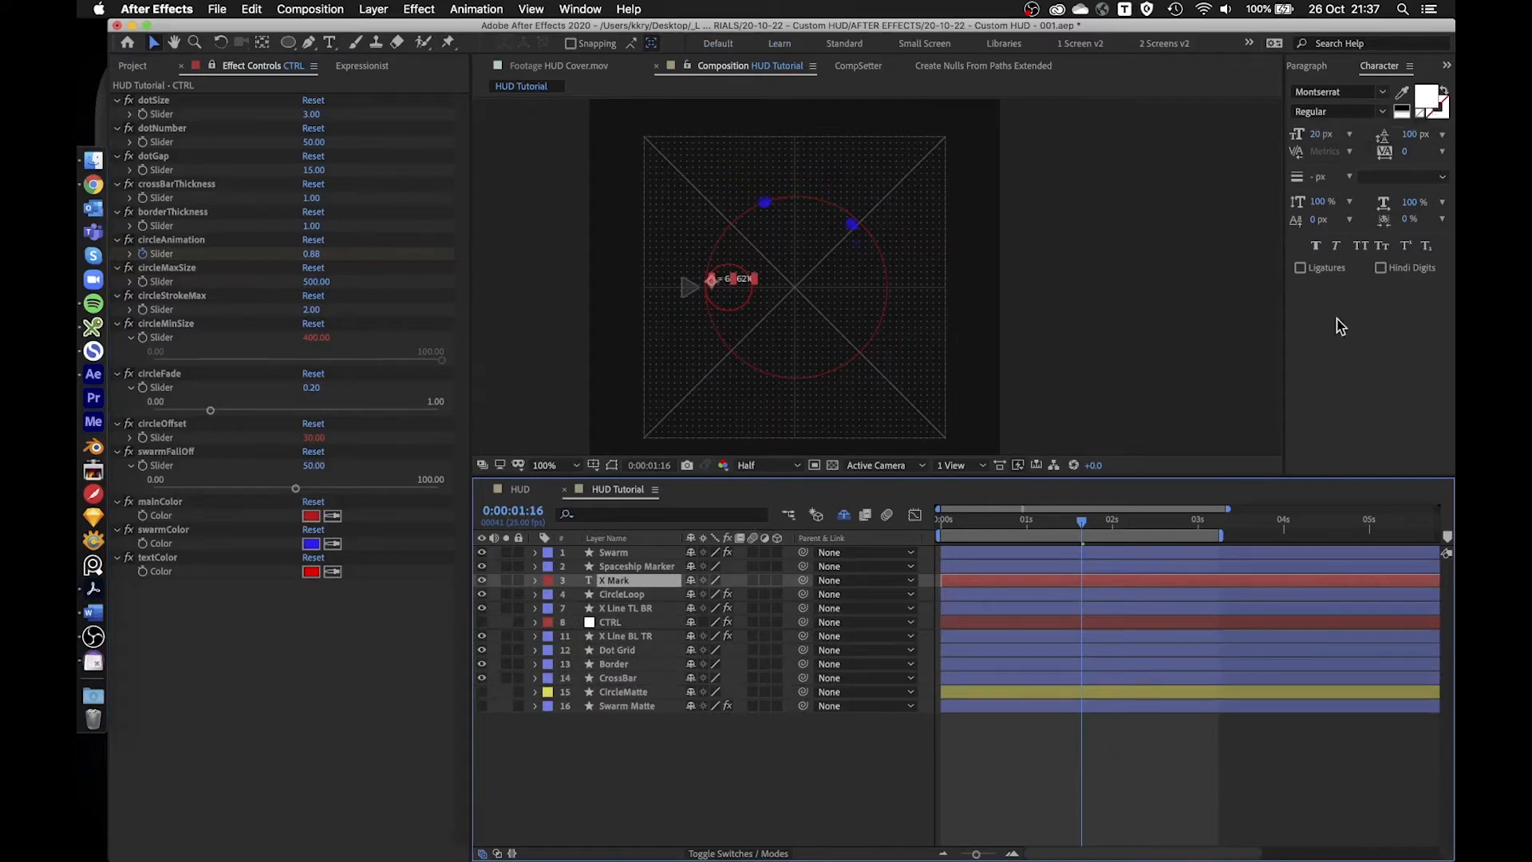
{"action": "left_click_drag", "start_coordinate": [628, 778], "coordinate": [484, 553]}
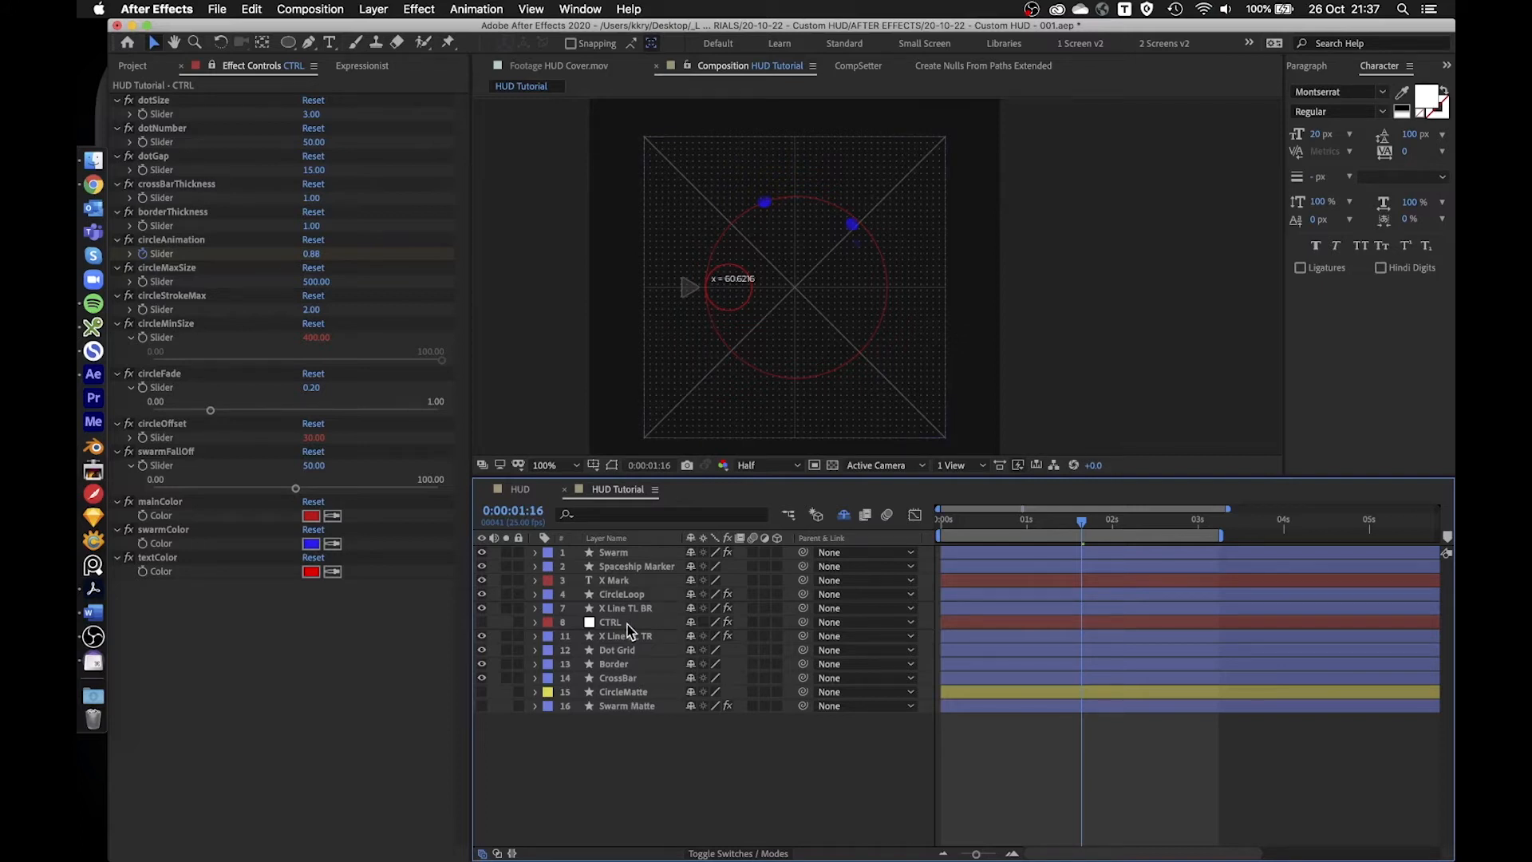
{"action": "left_click", "coordinate": [608, 618]}
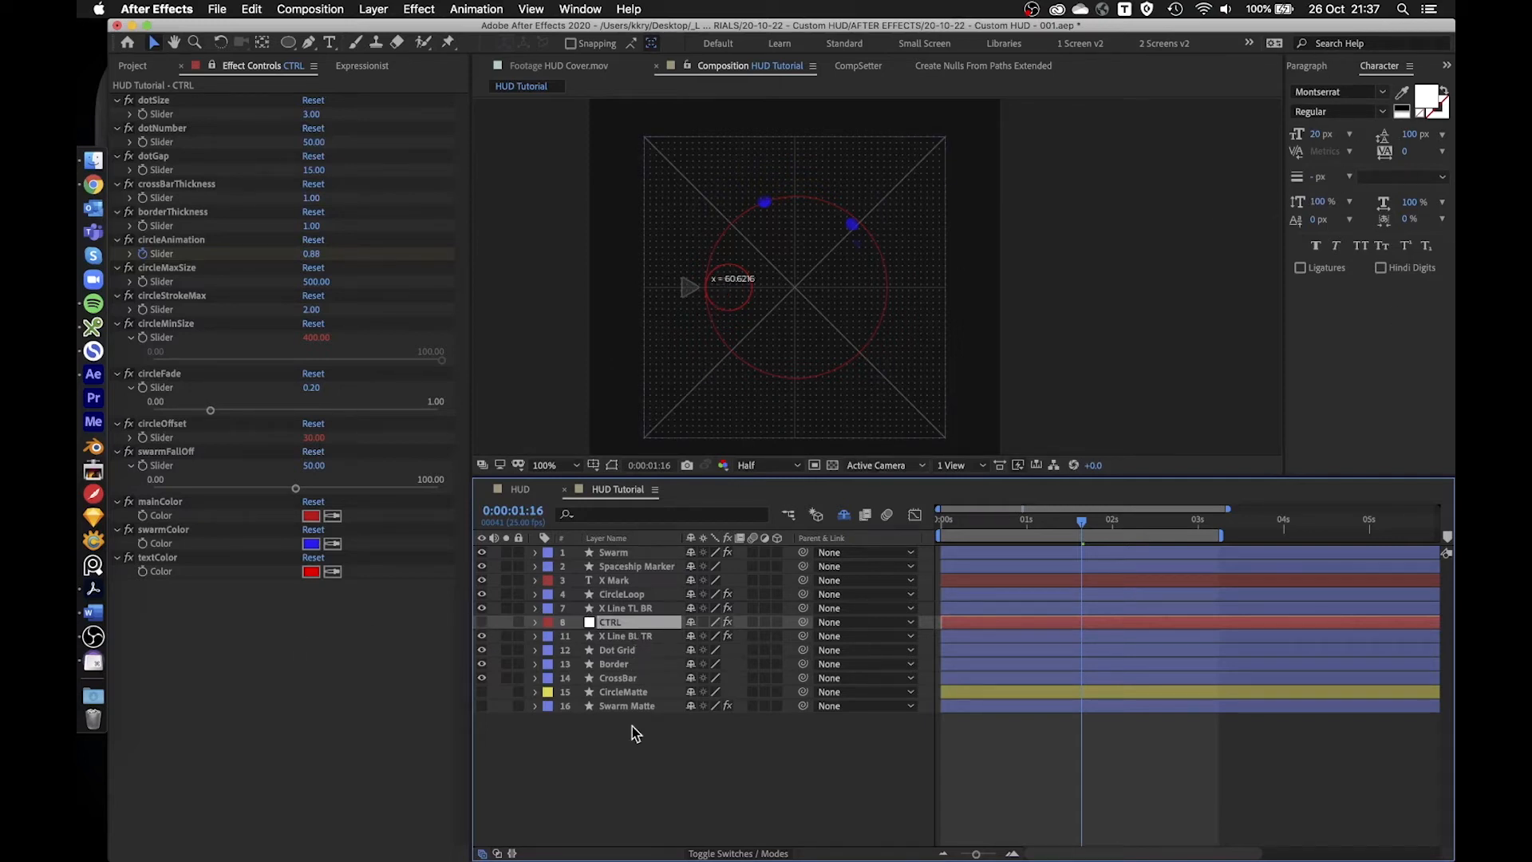
{"action": "left_click", "coordinate": [540, 586]}
{"action": "left_click", "coordinate": [537, 582]}
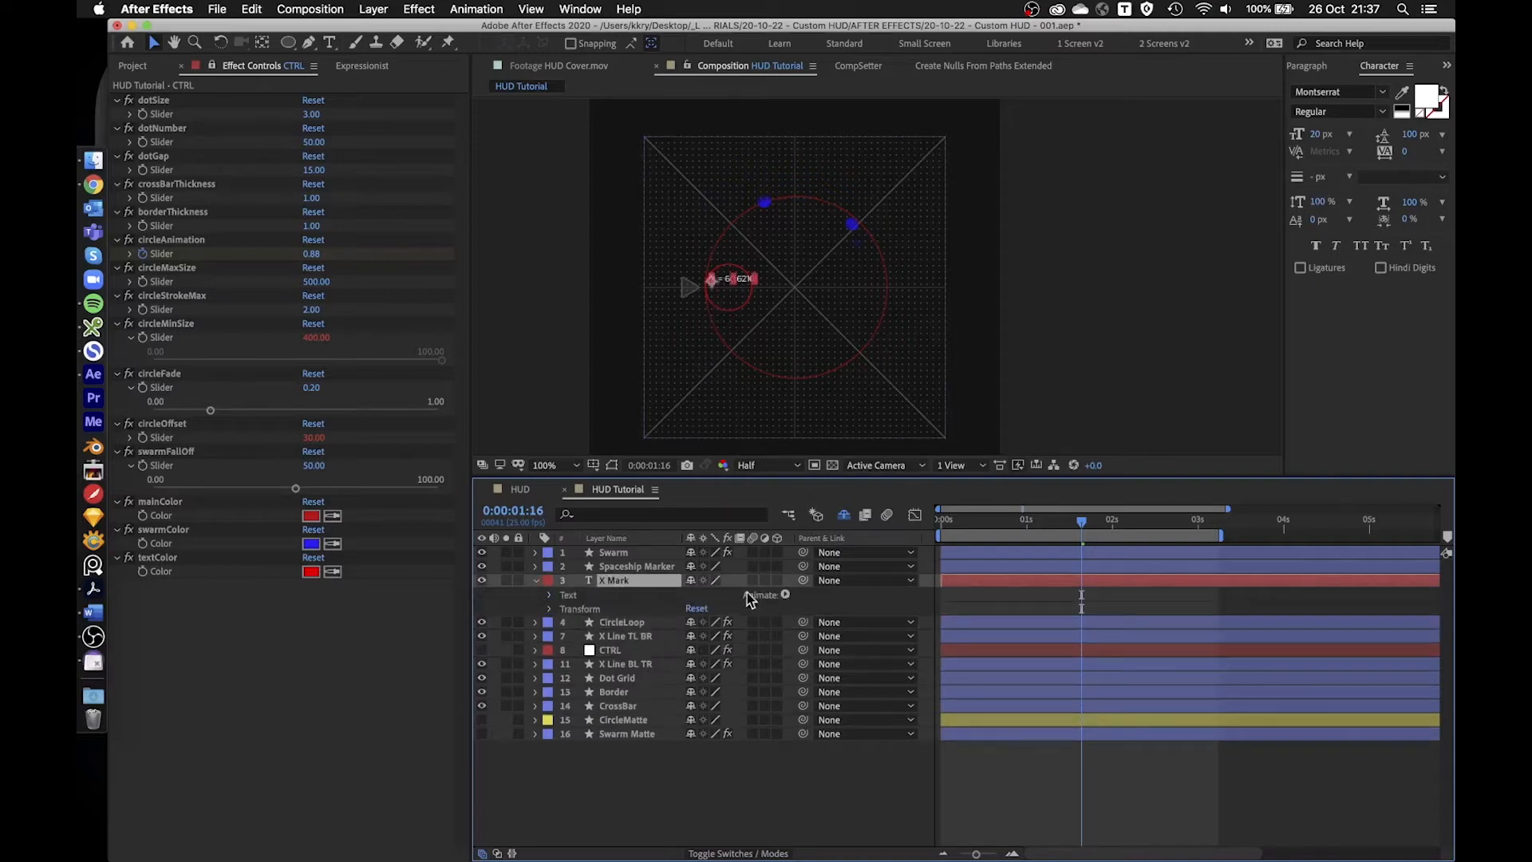
{"action": "left_click", "coordinate": [785, 595]}
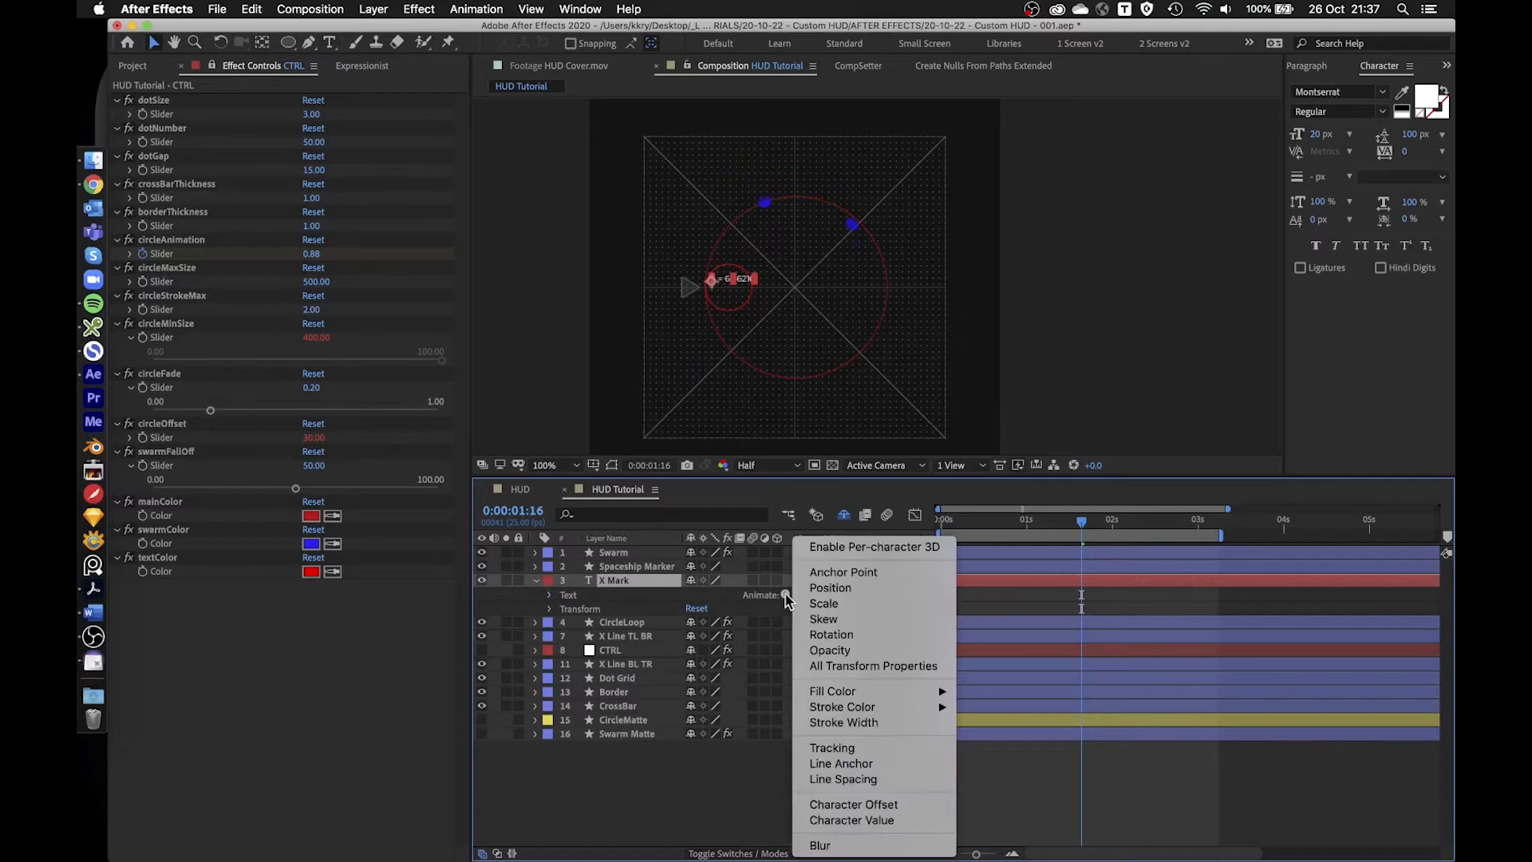
{"action": "mouse_move", "coordinate": [918, 691]}
{"action": "left_click", "coordinate": [989, 691]}
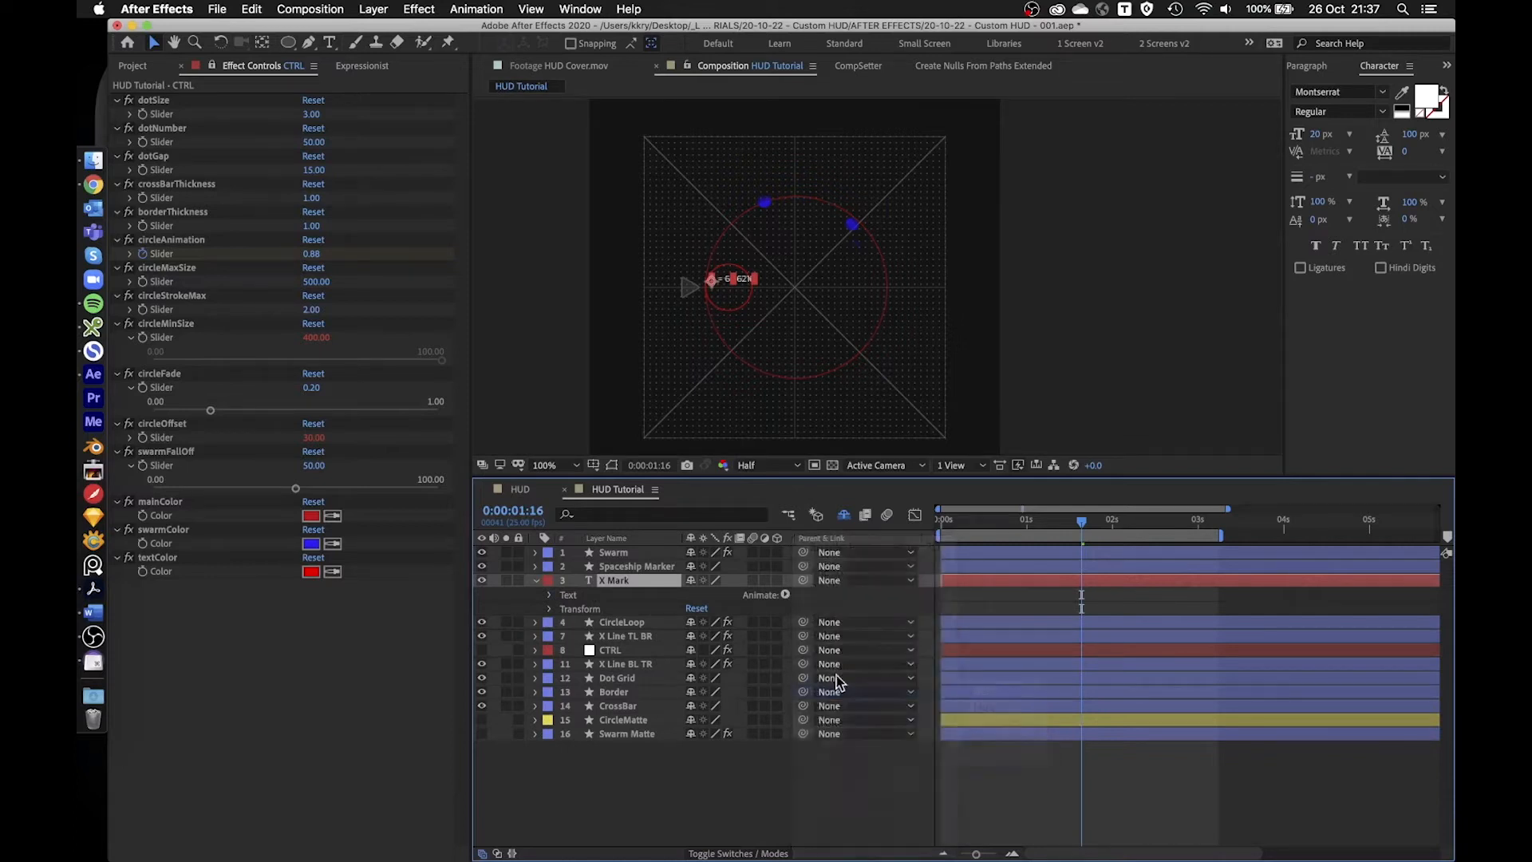
- Set the textColor control to white and collapse the X Mark layer's properties
{"action": "left_click", "coordinate": [310, 572]}
{"action": "left_click", "coordinate": [229, 148]}
{"action": "left_click", "coordinate": [597, 148]}
{"action": "left_click", "coordinate": [536, 581]}
{"action": "left_click", "coordinate": [679, 771]}
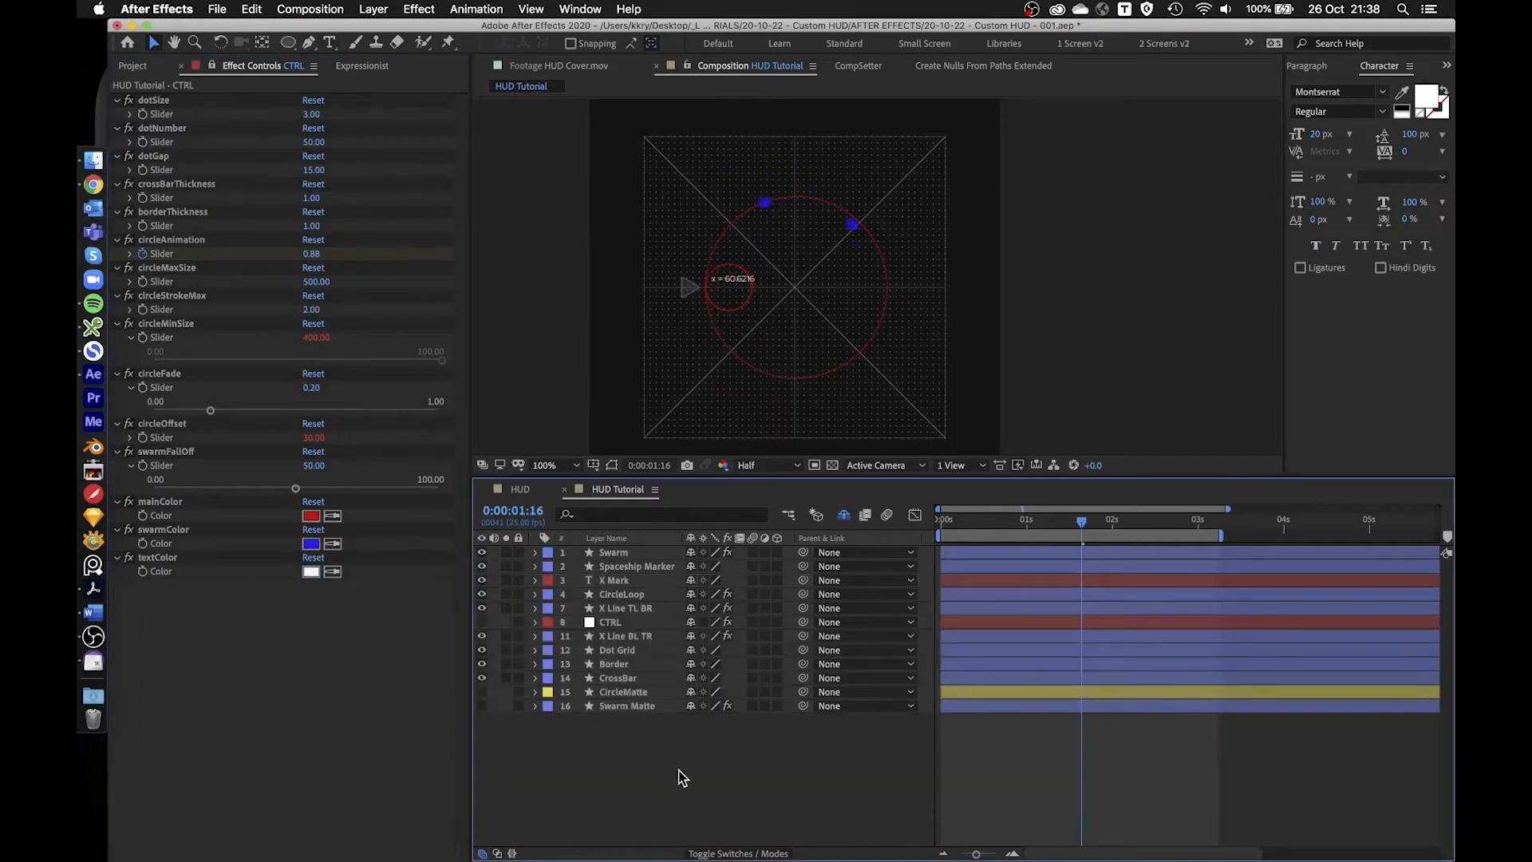
- Check the Border, CrossBar, Dot Grid and X Line BL TR layers one after another in the composition
{"action": "left_click", "coordinate": [614, 665]}
{"action": "left_click", "coordinate": [625, 678]}
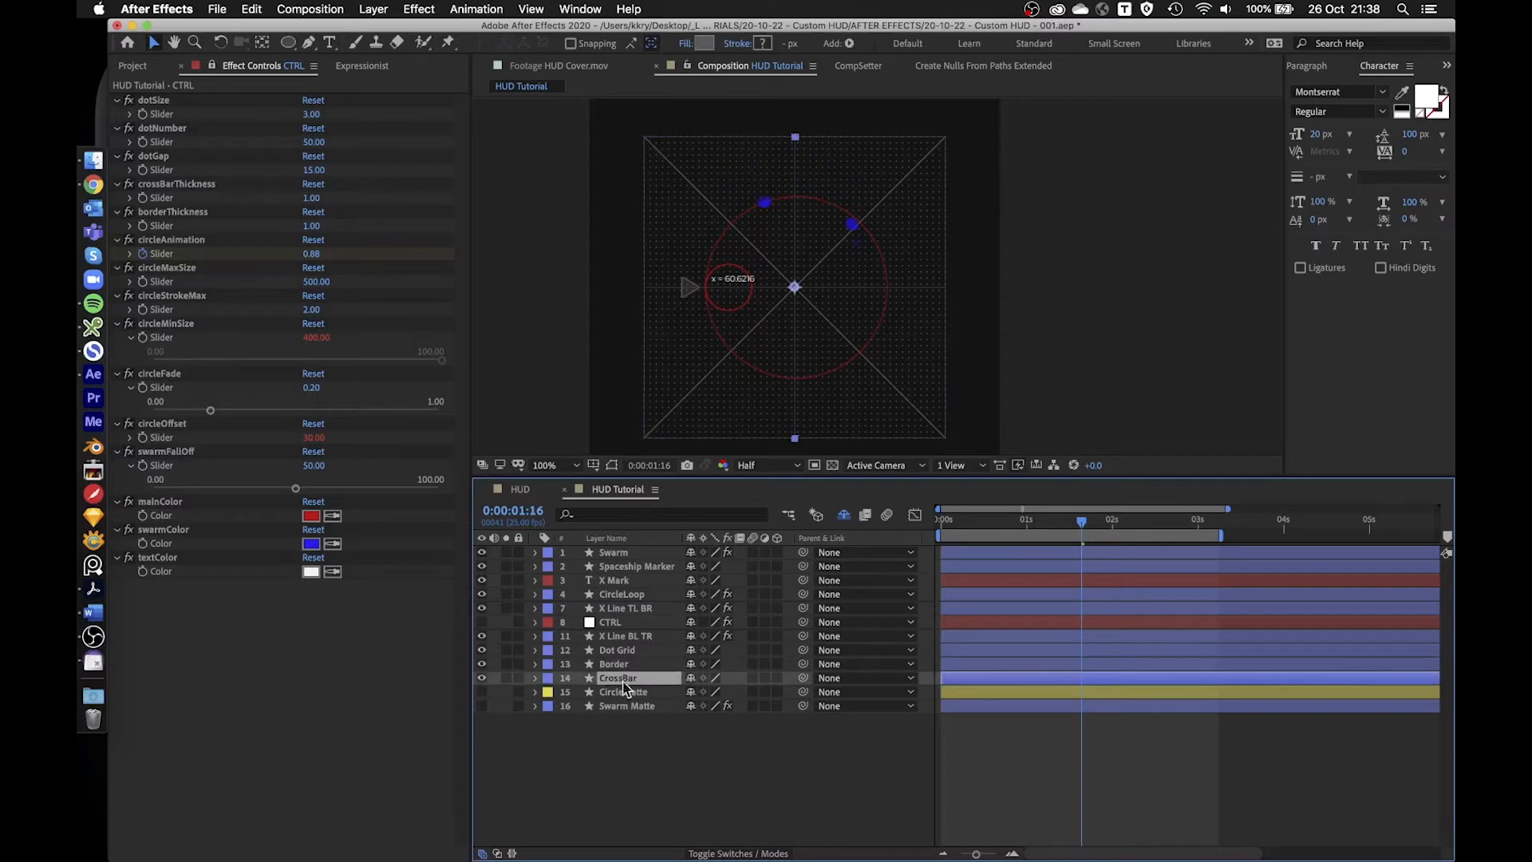
{"action": "left_click", "coordinate": [630, 650]}
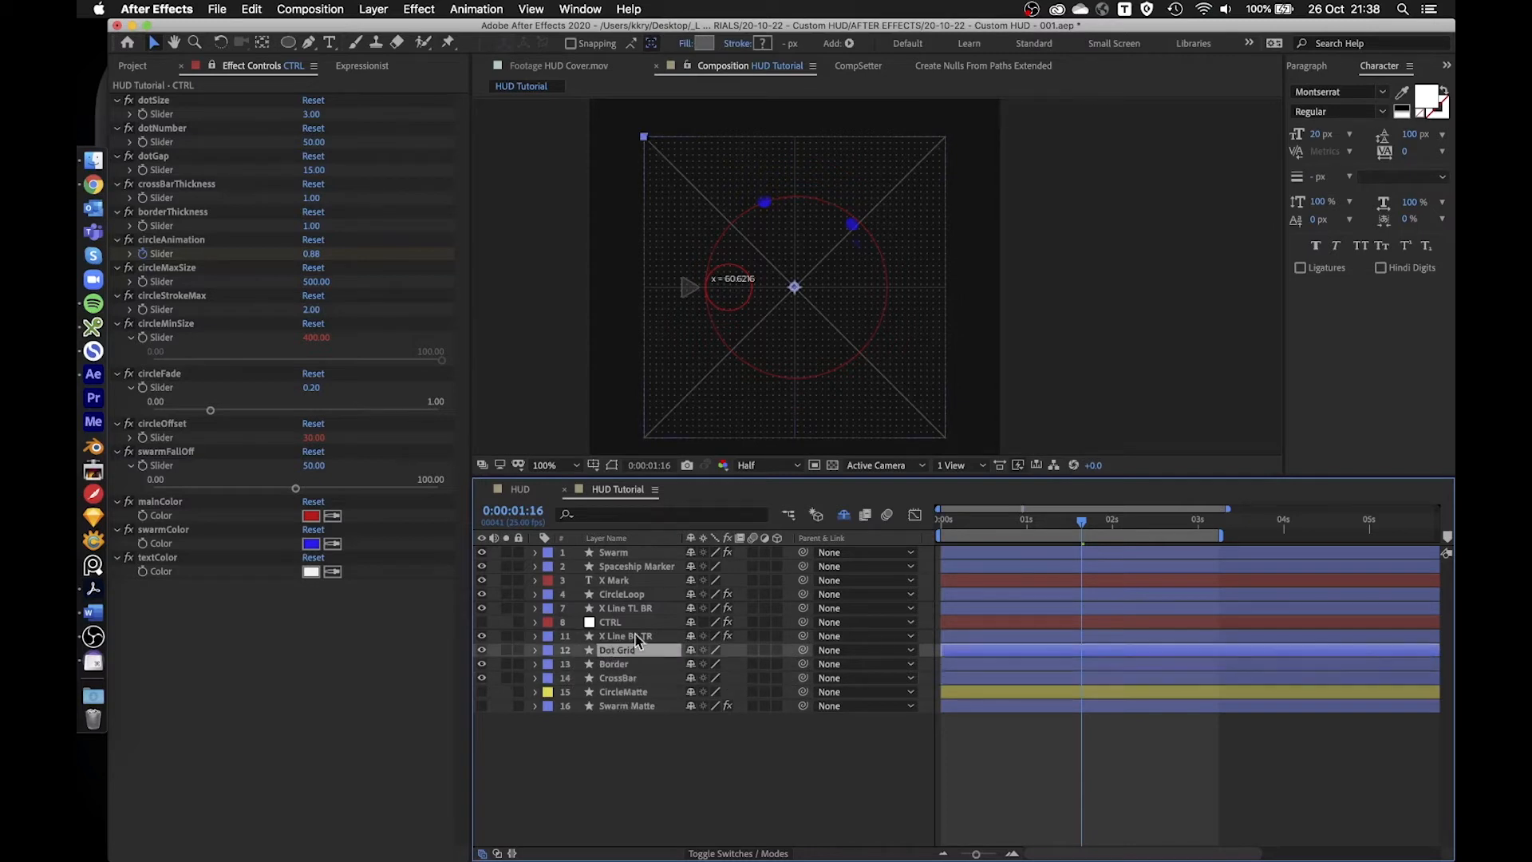
{"action": "left_click", "coordinate": [644, 637]}
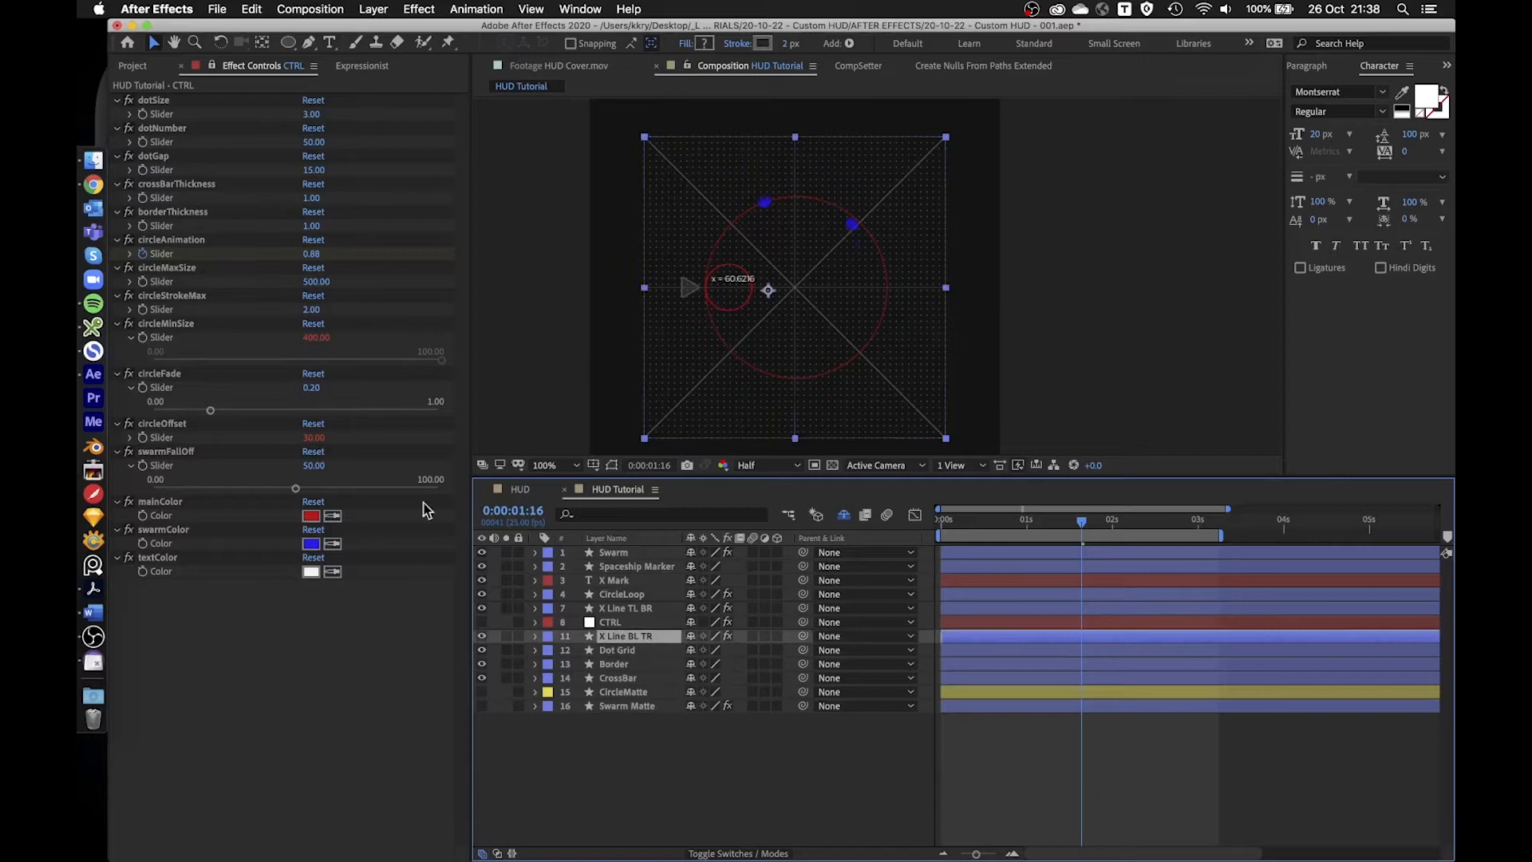
{"action": "left_click", "coordinate": [639, 747]}
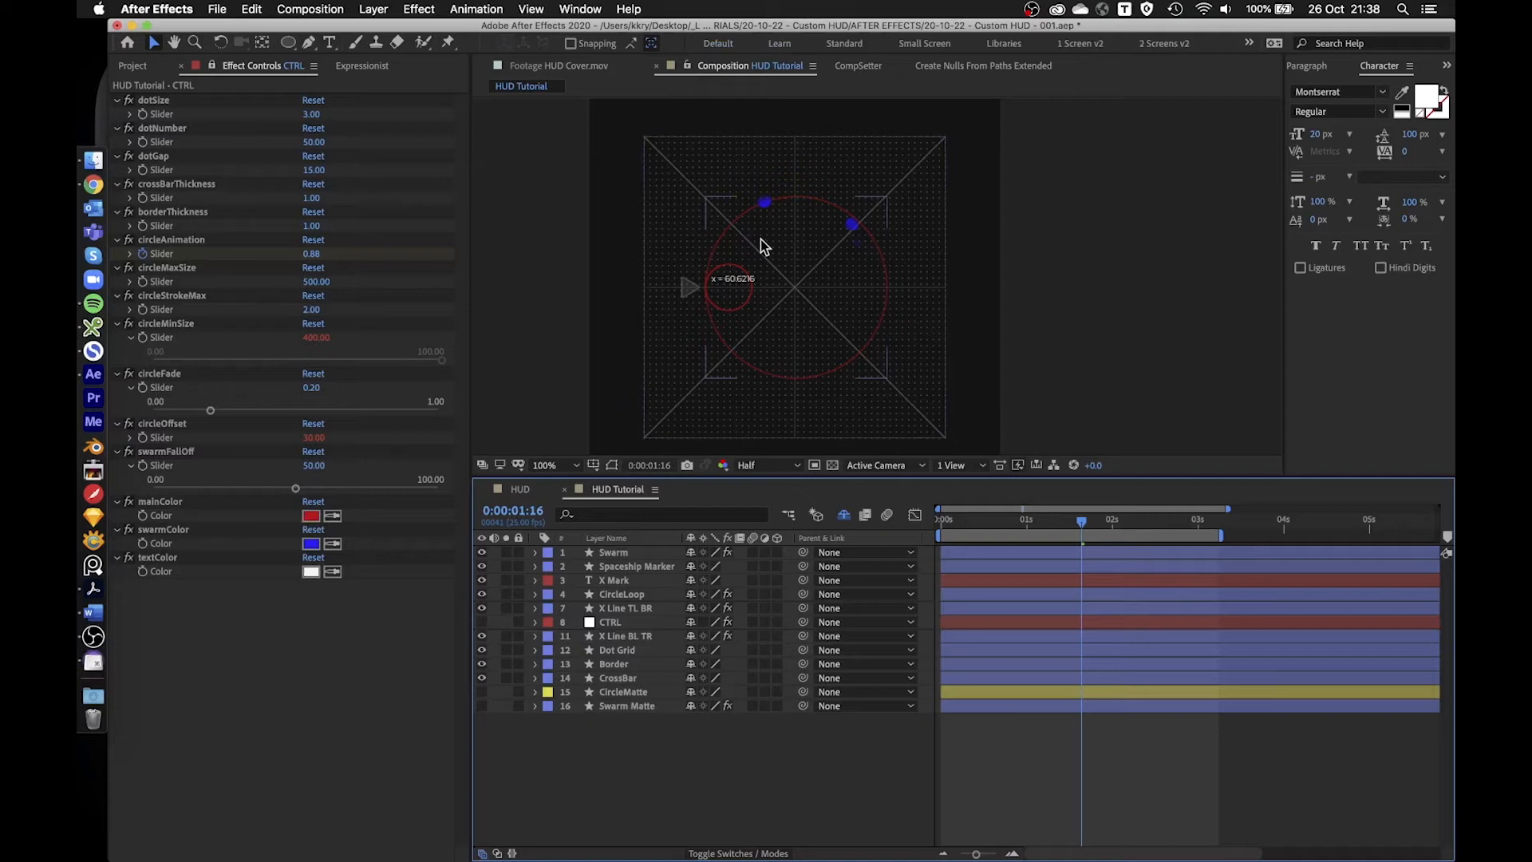
- Inspect the HUD composition up close and show the color and lightness controls of its CRTL layer
{"action": "left_click", "coordinate": [522, 489]}
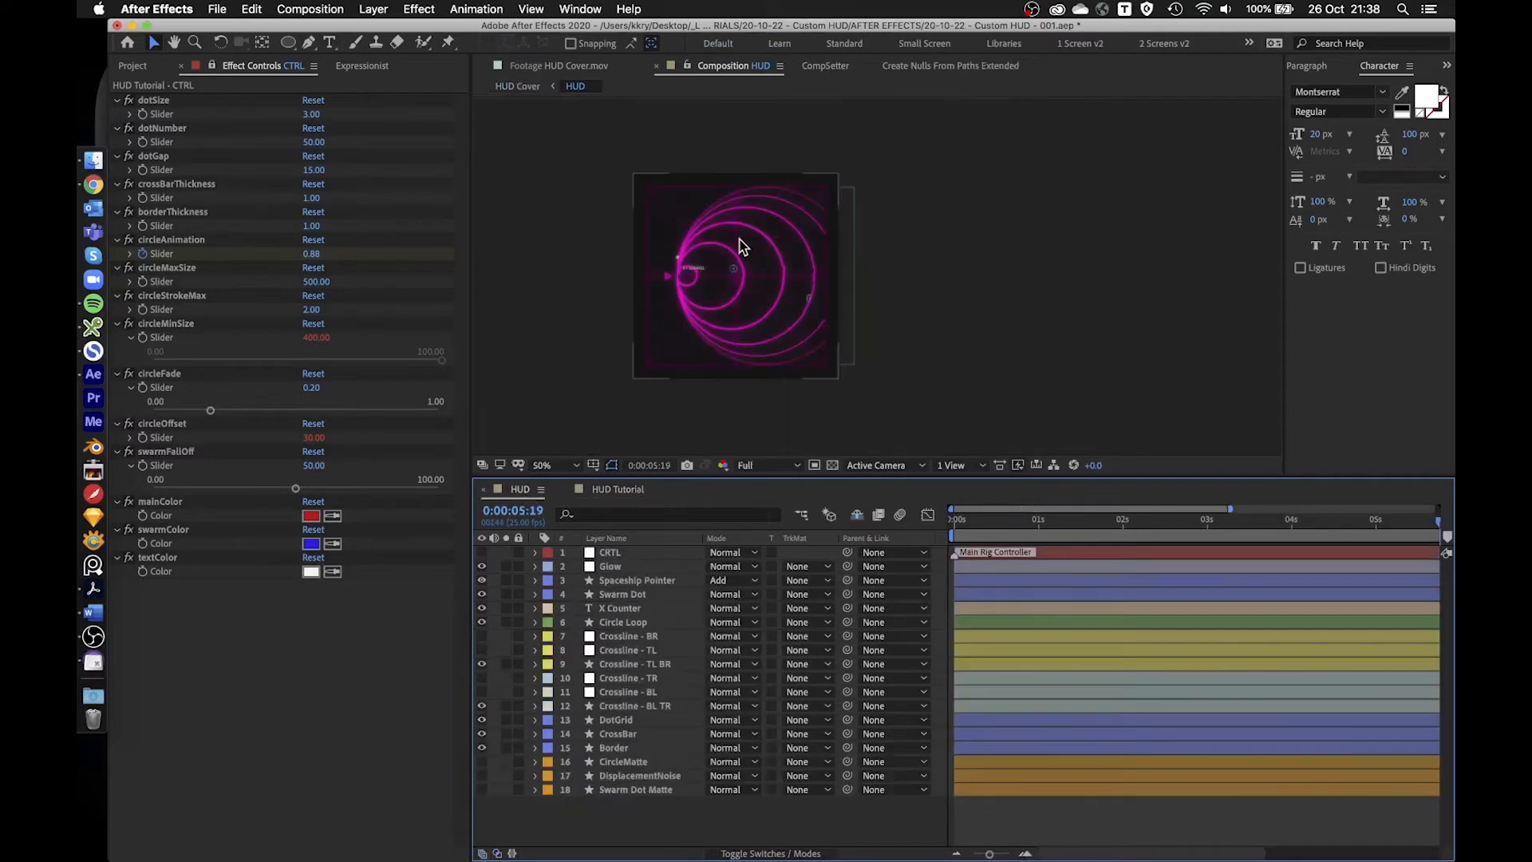
{"action": "scroll", "coordinate": [739, 239], "scroll_direction": "up", "scroll_amount": 1}
{"action": "left_click_drag", "start_coordinate": [681, 260], "coordinate": [997, 227]}
{"action": "scroll", "coordinate": [837, 245], "scroll_direction": "up", "scroll_amount": 1}
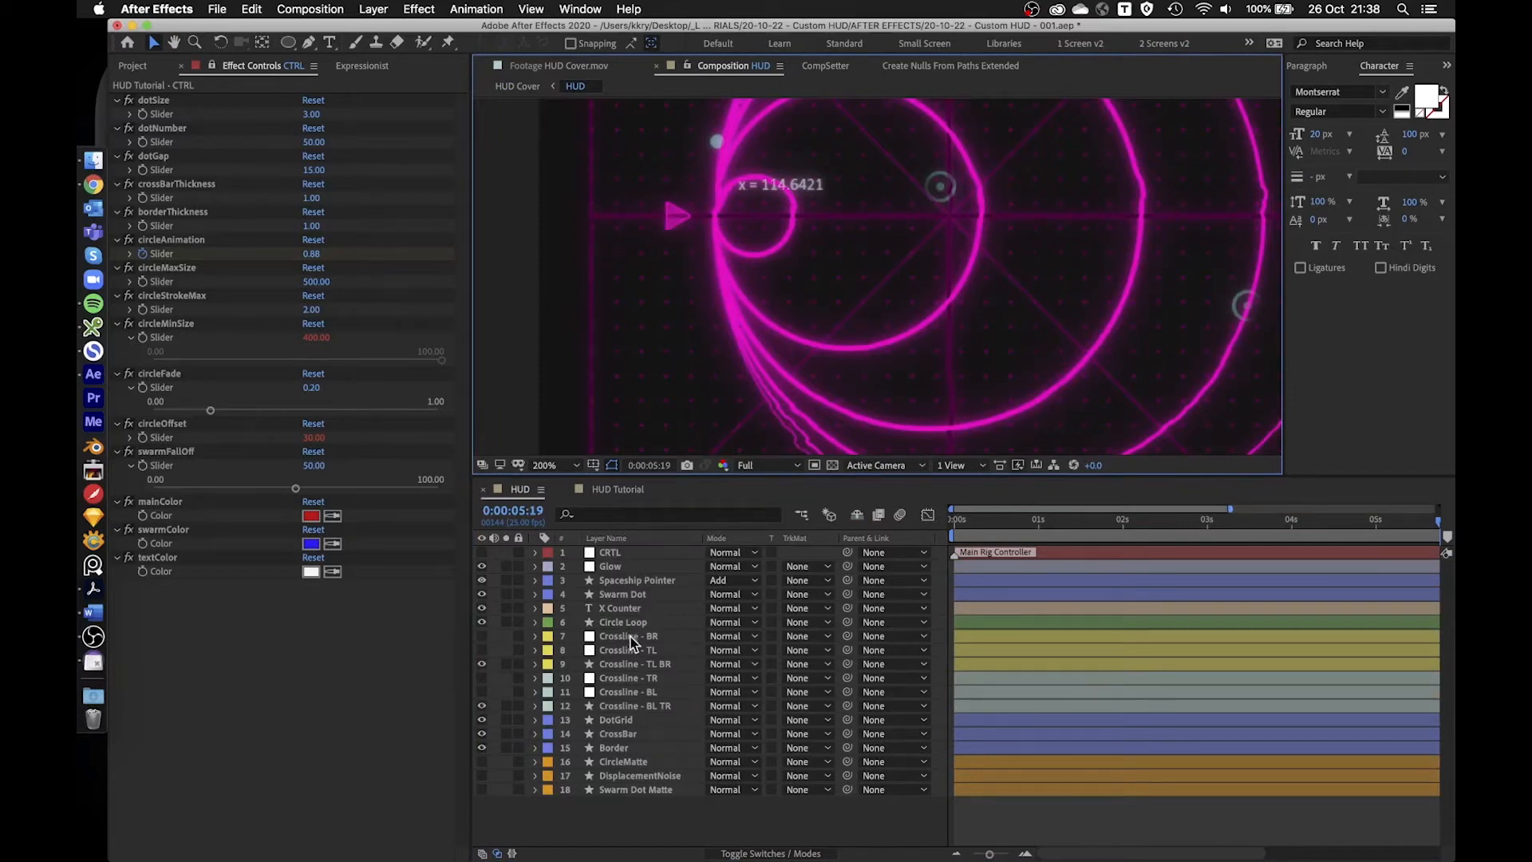
{"action": "left_click", "coordinate": [621, 552]}
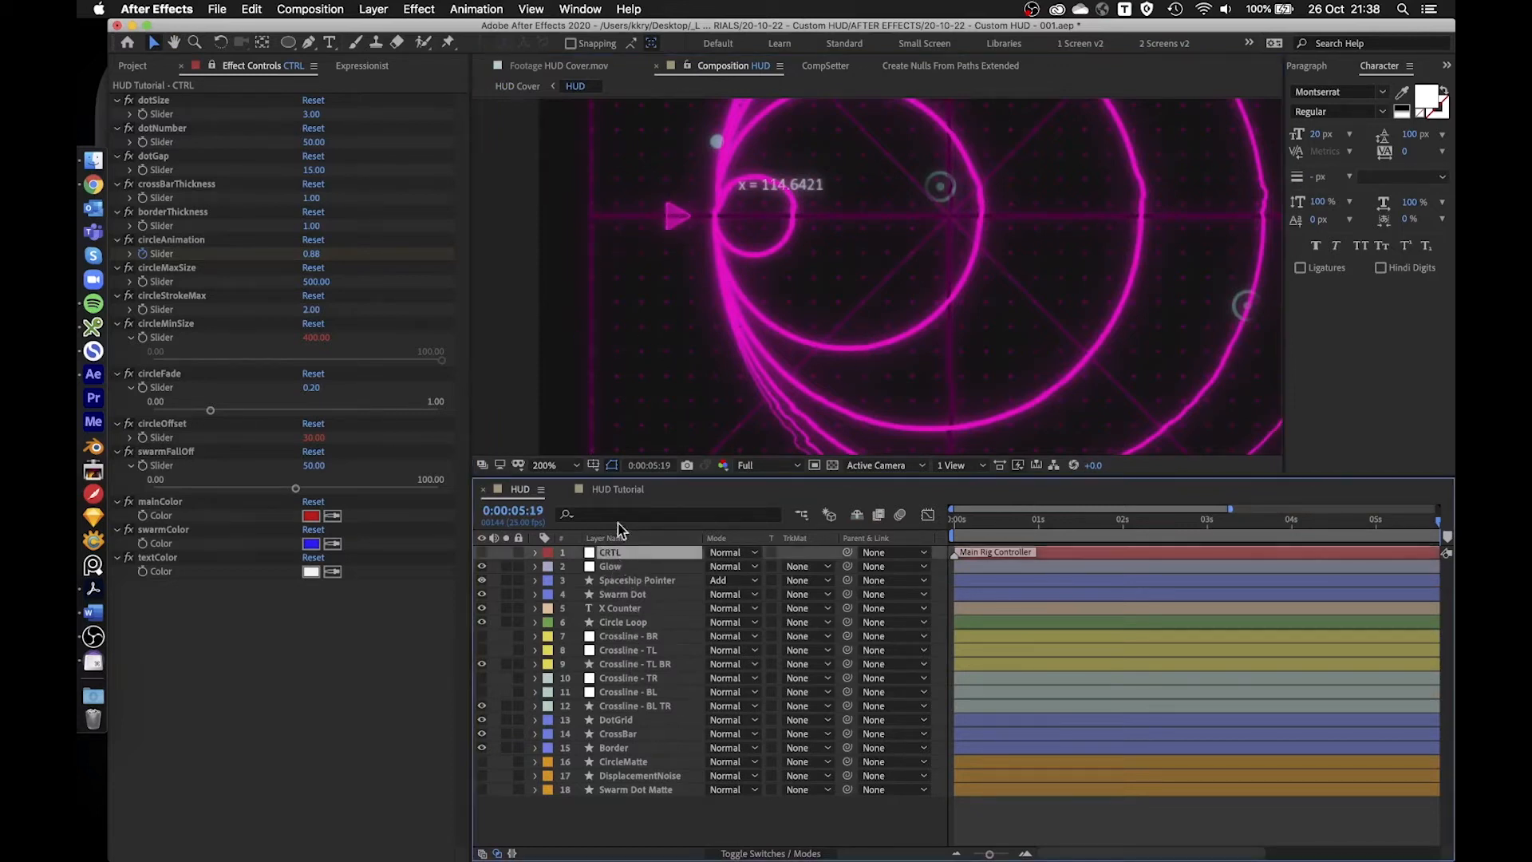
{"action": "left_click", "coordinate": [213, 65]}
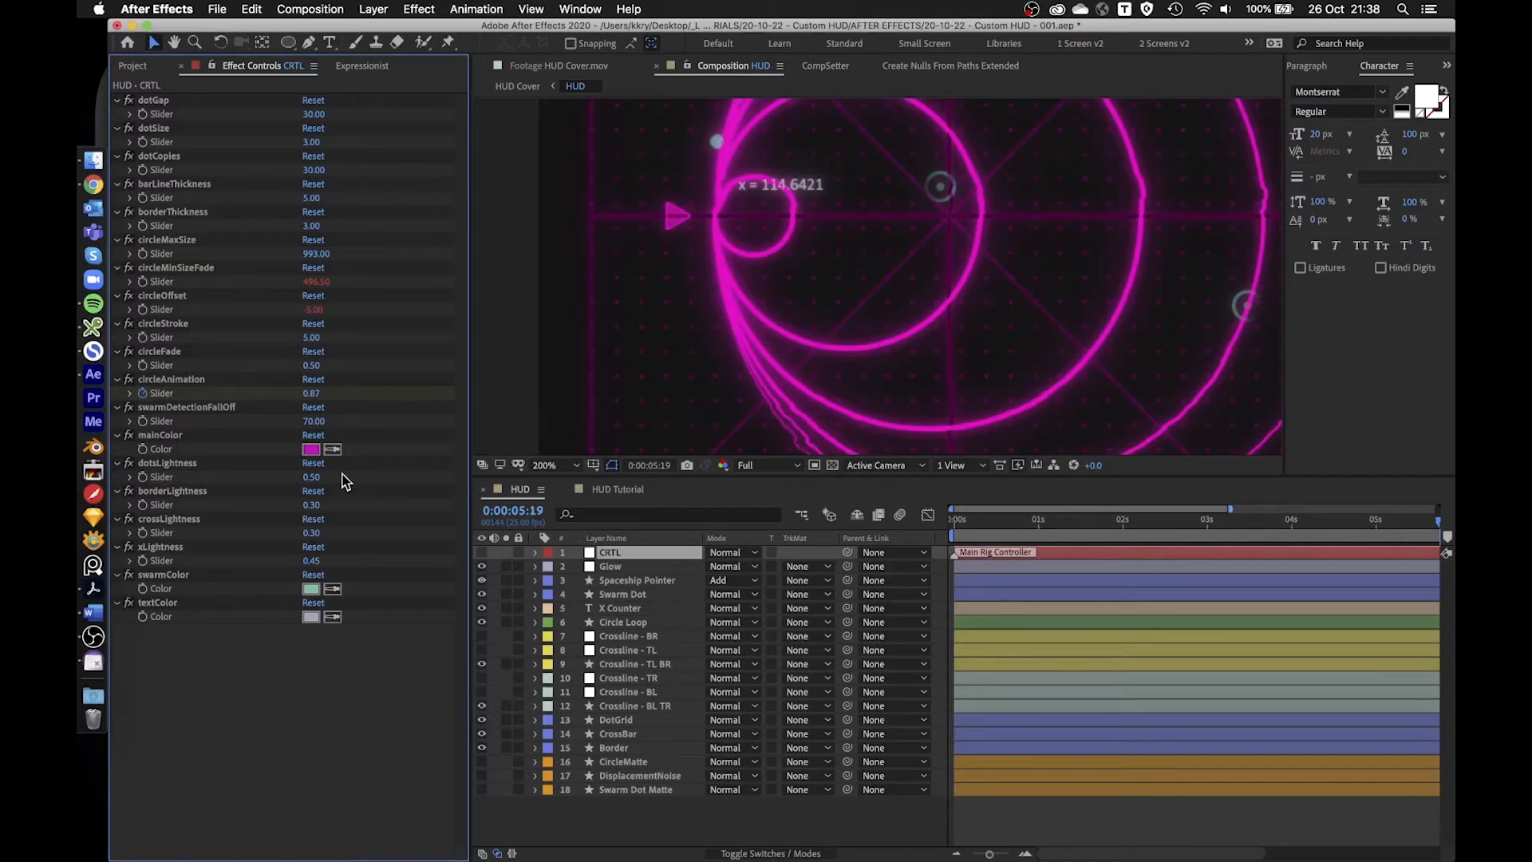
- Set the dotsLightness slider on the HUD composition's CRTL layer to 1
{"action": "left_click", "coordinate": [313, 477]}
{"action": "type", "text": "1"}
{"action": "key", "text": "Return"}
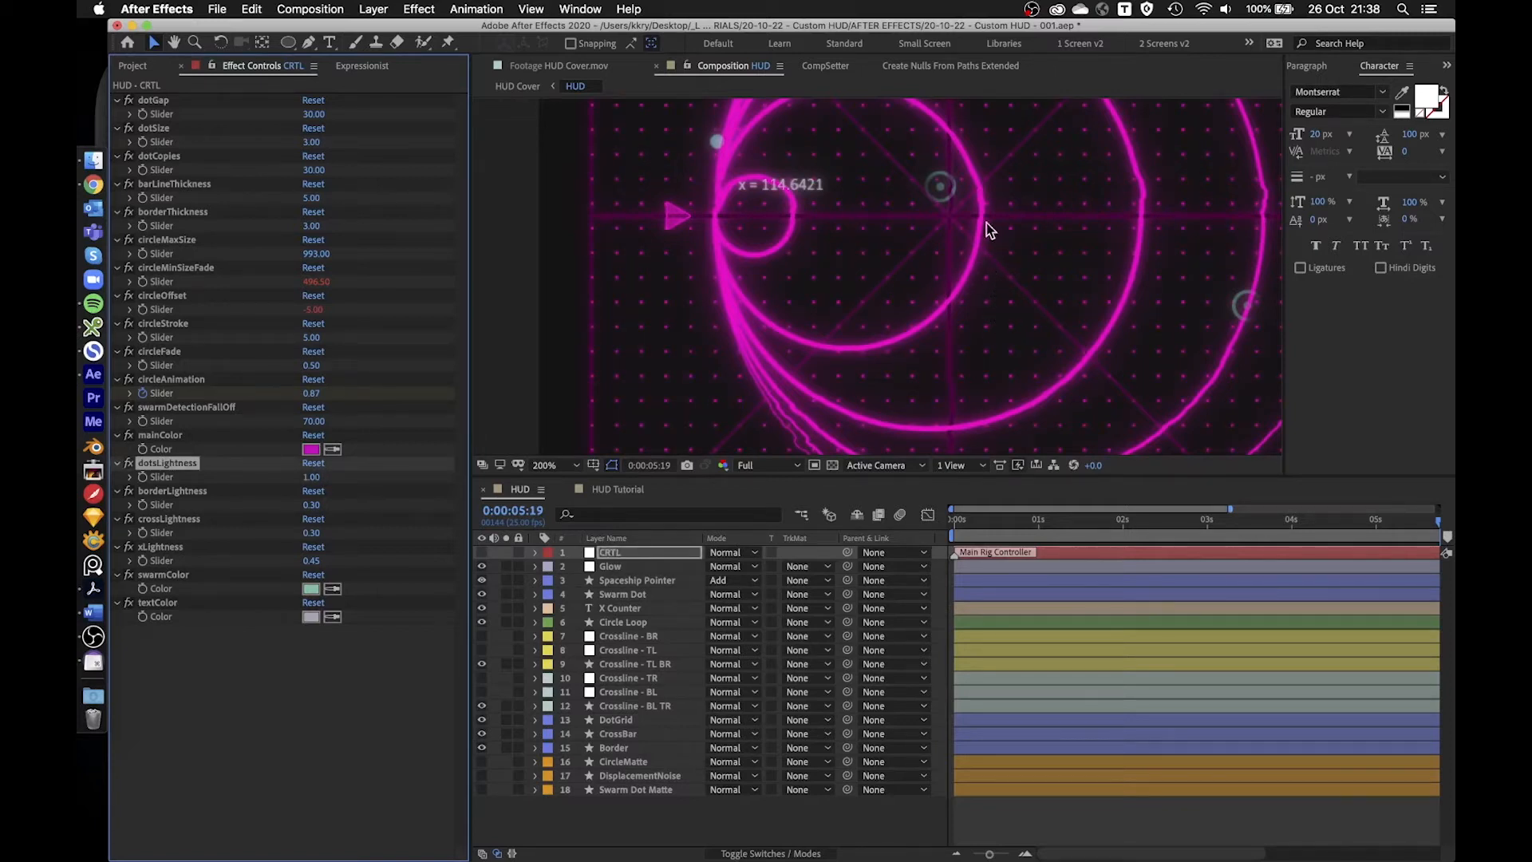
{"action": "key", "text": "comma"}
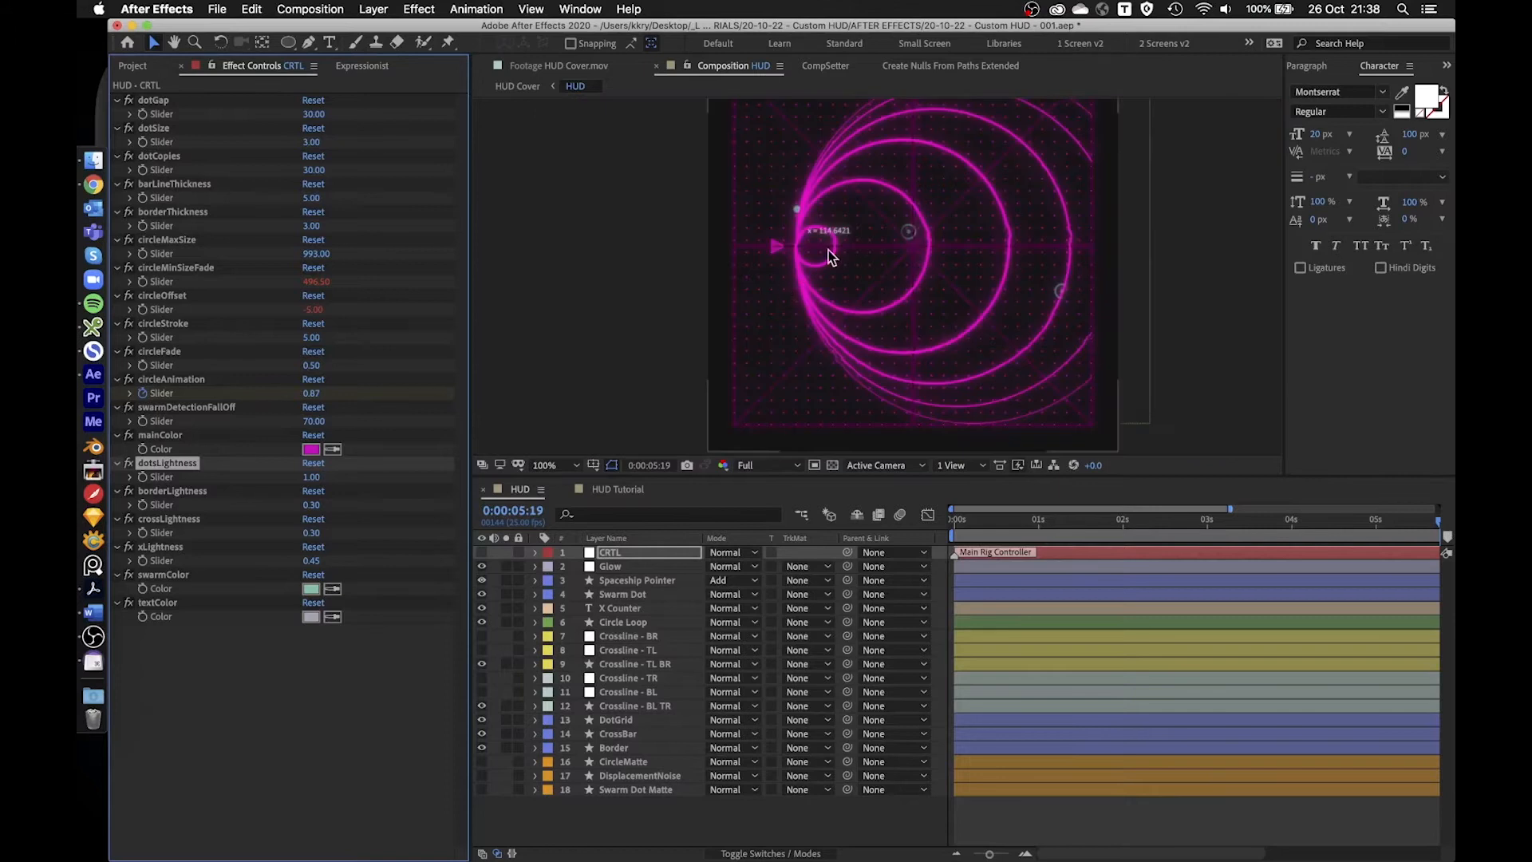
- Lower the dotsLightness slider to 0.3 and check the dot grid up close
{"action": "left_click", "coordinate": [311, 477]}
{"action": "type", "text": ".3"}
{"action": "key", "text": "Return"}
{"action": "scroll", "coordinate": [846, 268], "scroll_direction": "up", "scroll_amount": 4}
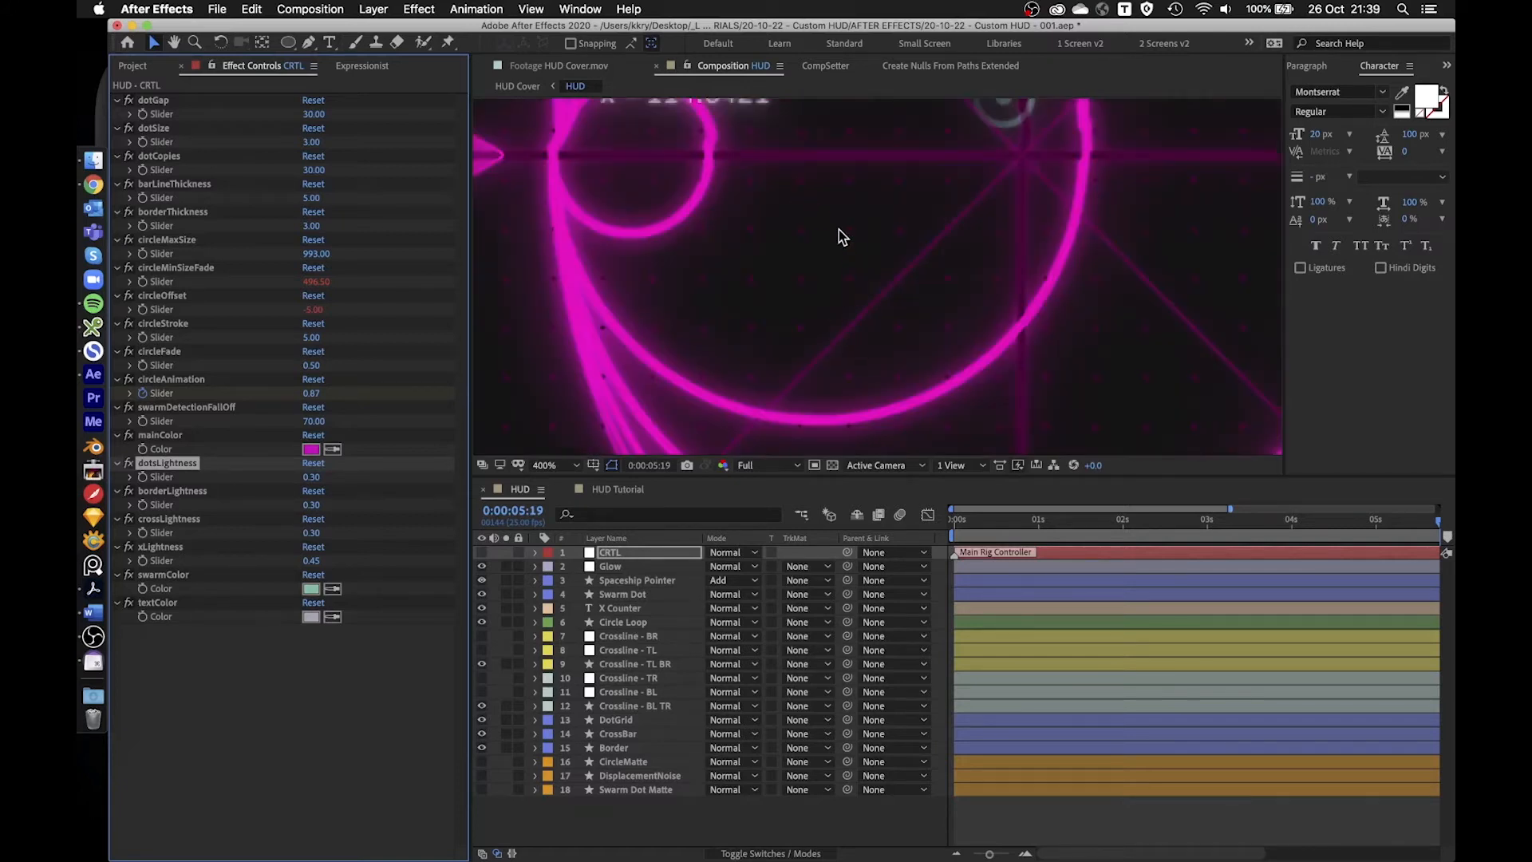
{"action": "scroll", "coordinate": [715, 307], "scroll_direction": "down", "scroll_amount": 2}
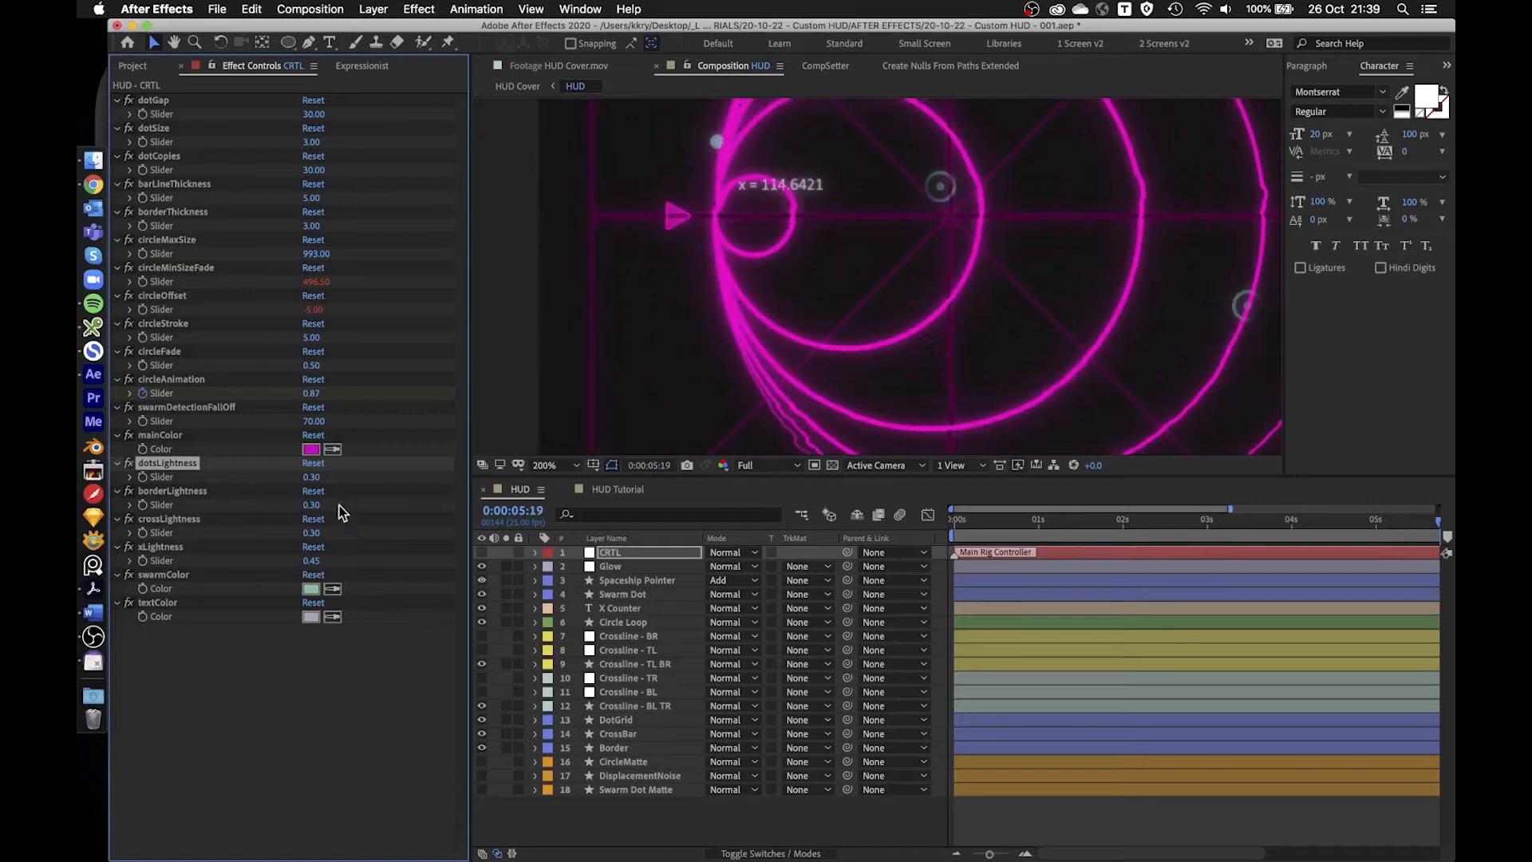
- Set the dotsLightness slider to 0.45
{"action": "left_click", "coordinate": [311, 478]}
{"action": "type", "text": ".45"}
{"action": "key", "text": "Return"}
{"action": "scroll", "coordinate": [869, 262], "scroll_direction": "down", "scroll_amount": 2}
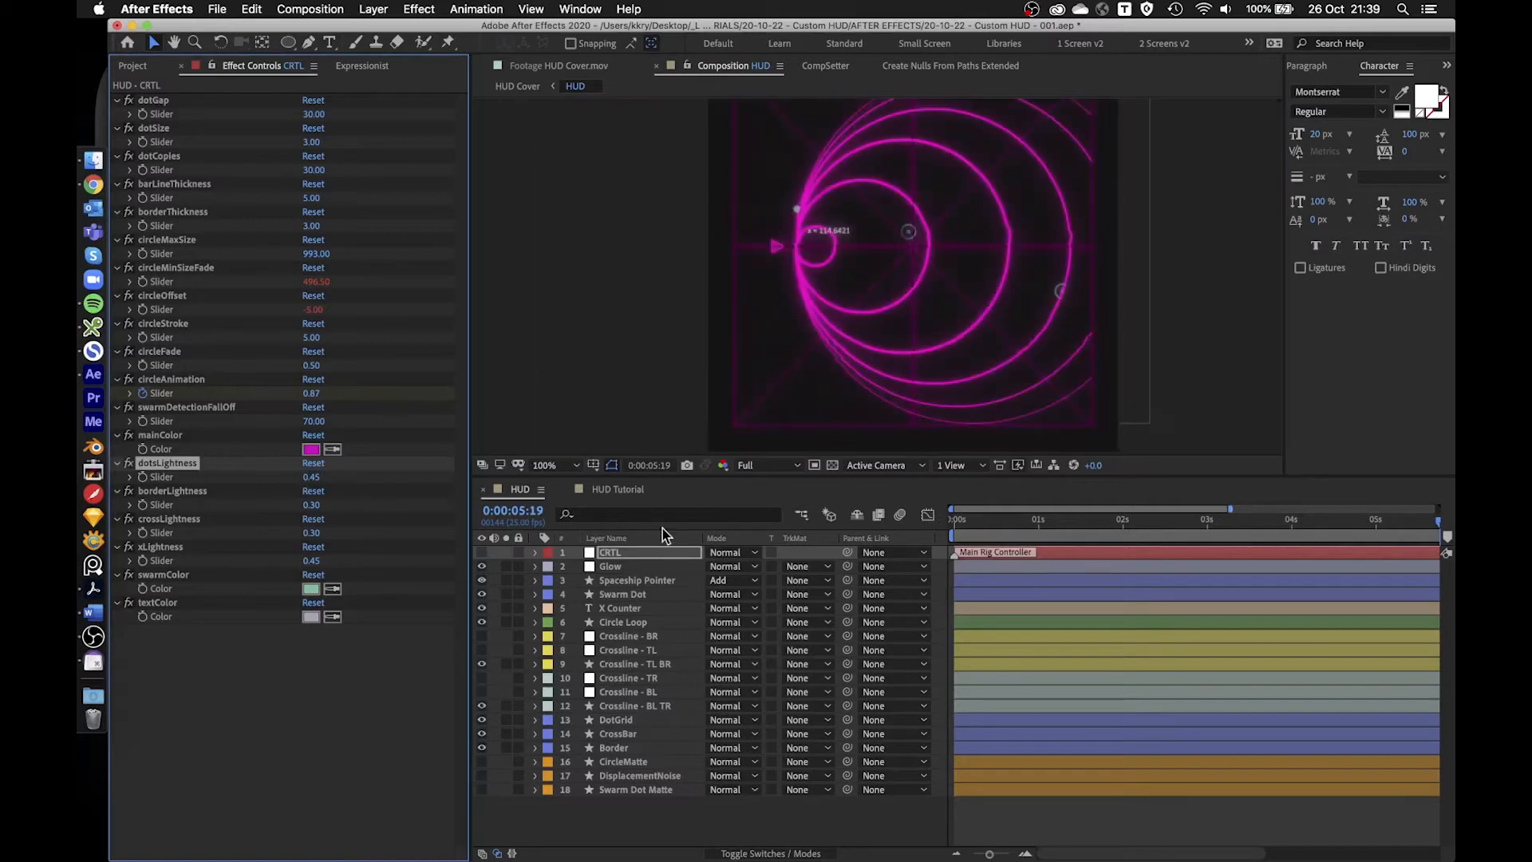
- Add a slider control named xLineLightness to the CTRL layer of the HUD Tutorial composition
{"action": "left_click", "coordinate": [632, 488]}
{"action": "left_click", "coordinate": [626, 622]}
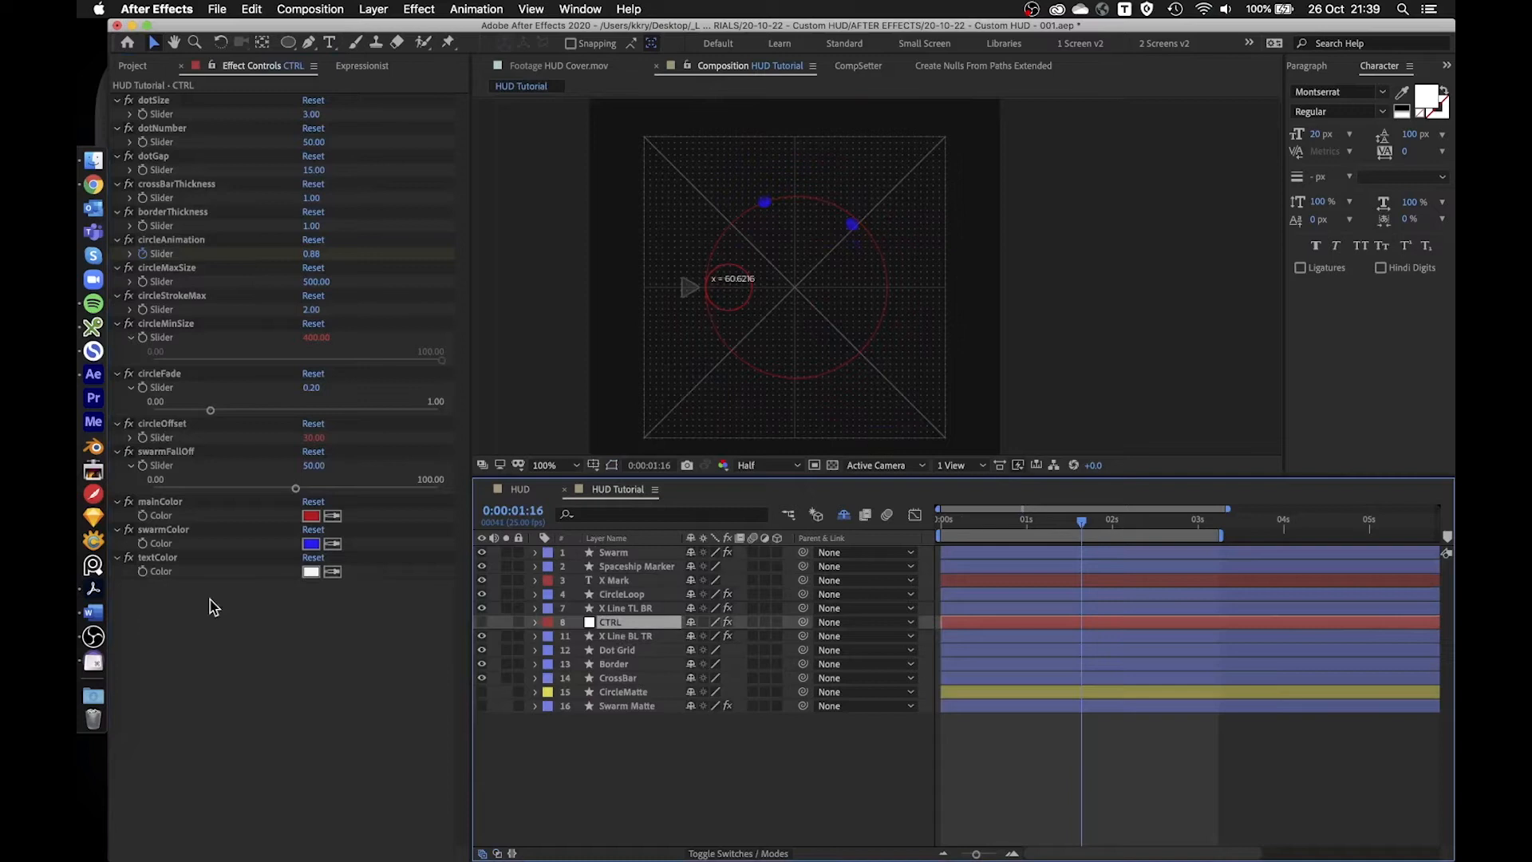
{"action": "key", "text": "ctrl+space"}
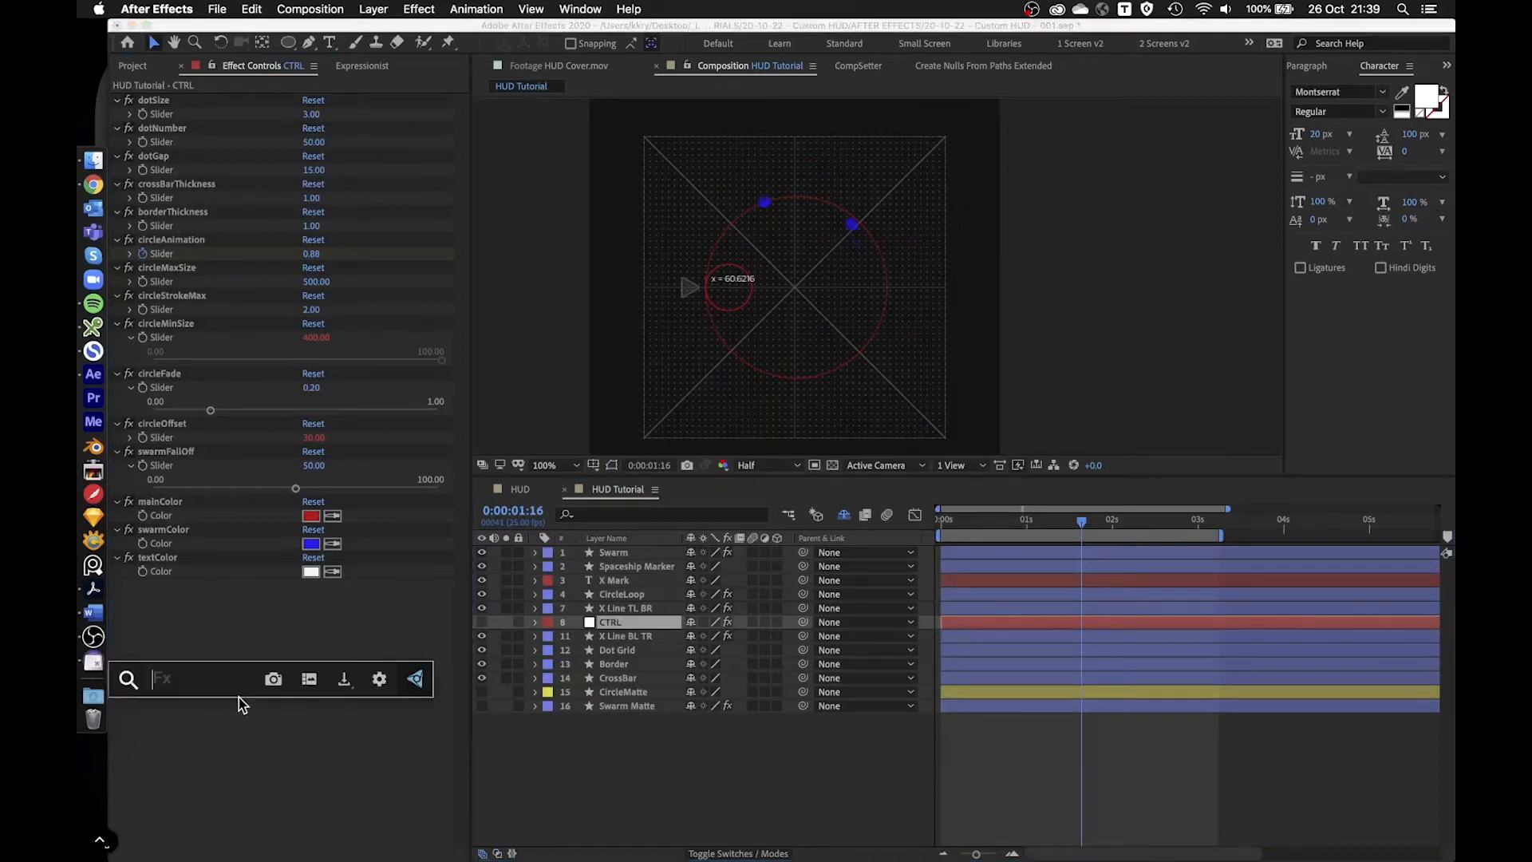
{"action": "type", "text": "sli"}
{"action": "key", "text": "Return"}
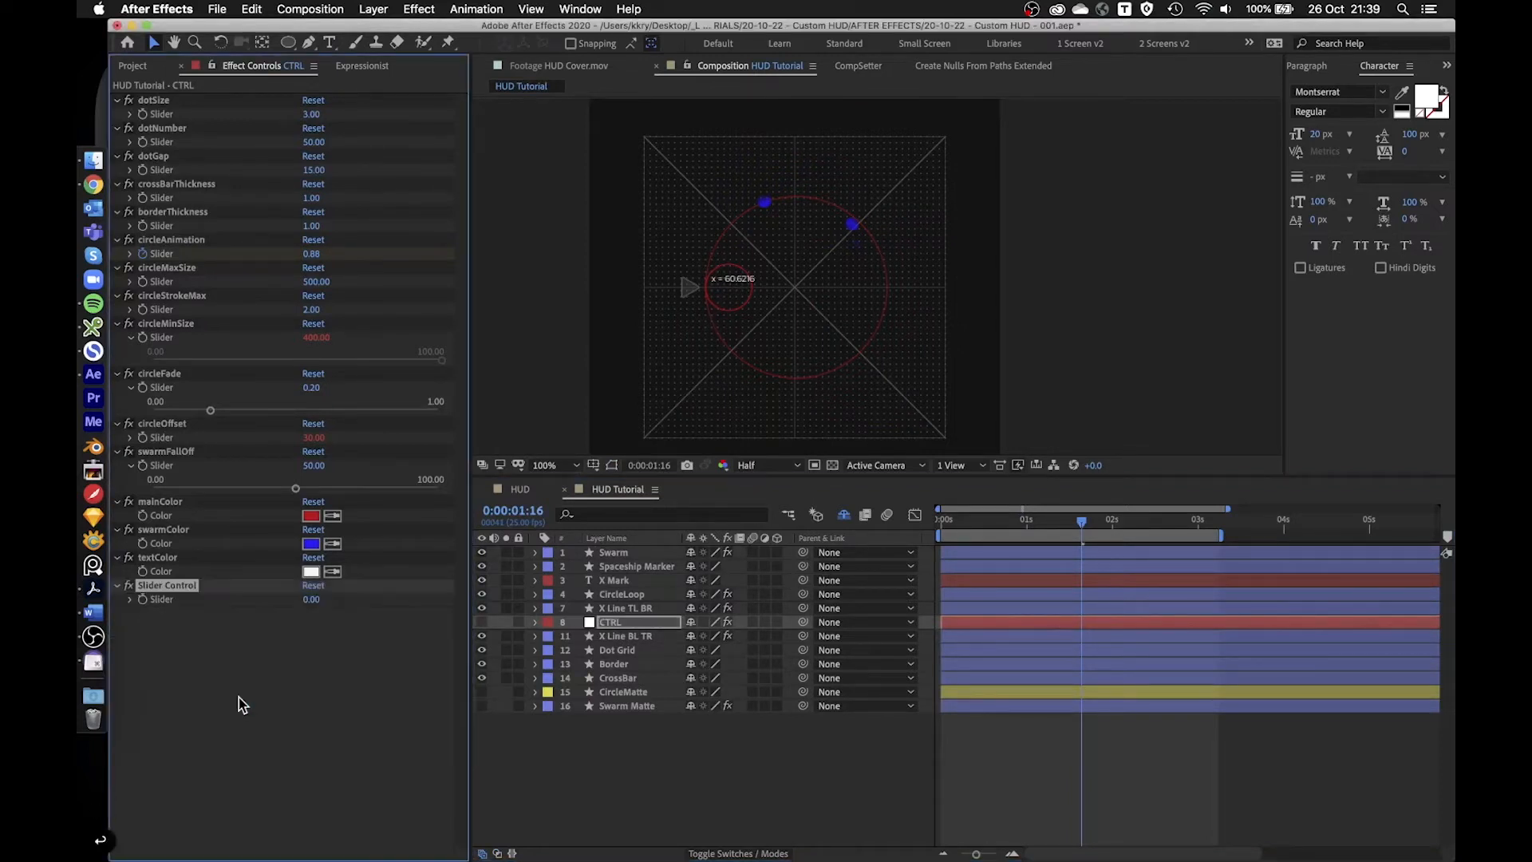
{"action": "type", "text": "xLineLightness"}
{"action": "key", "text": "Return"}
- Duplicate the xLineLightness slider into three more sliders named borderLightness, dotsLightness and crossLightness
{"action": "key", "text": "super+d"}
{"action": "key", "text": "Return"}
{"action": "type", "text": "borderLightness"}
{"action": "key", "text": "Return"}
{"action": "key", "text": "super+d"}
{"action": "key", "text": "Return"}
{"action": "type", "text": "dotsLightness"}
{"action": "key", "text": "Return"}
{"action": "key", "text": "super+d"}
{"action": "key", "text": "Return"}
{"action": "type", "text": "crossLightness"}
{"action": "key", "text": "Return"}
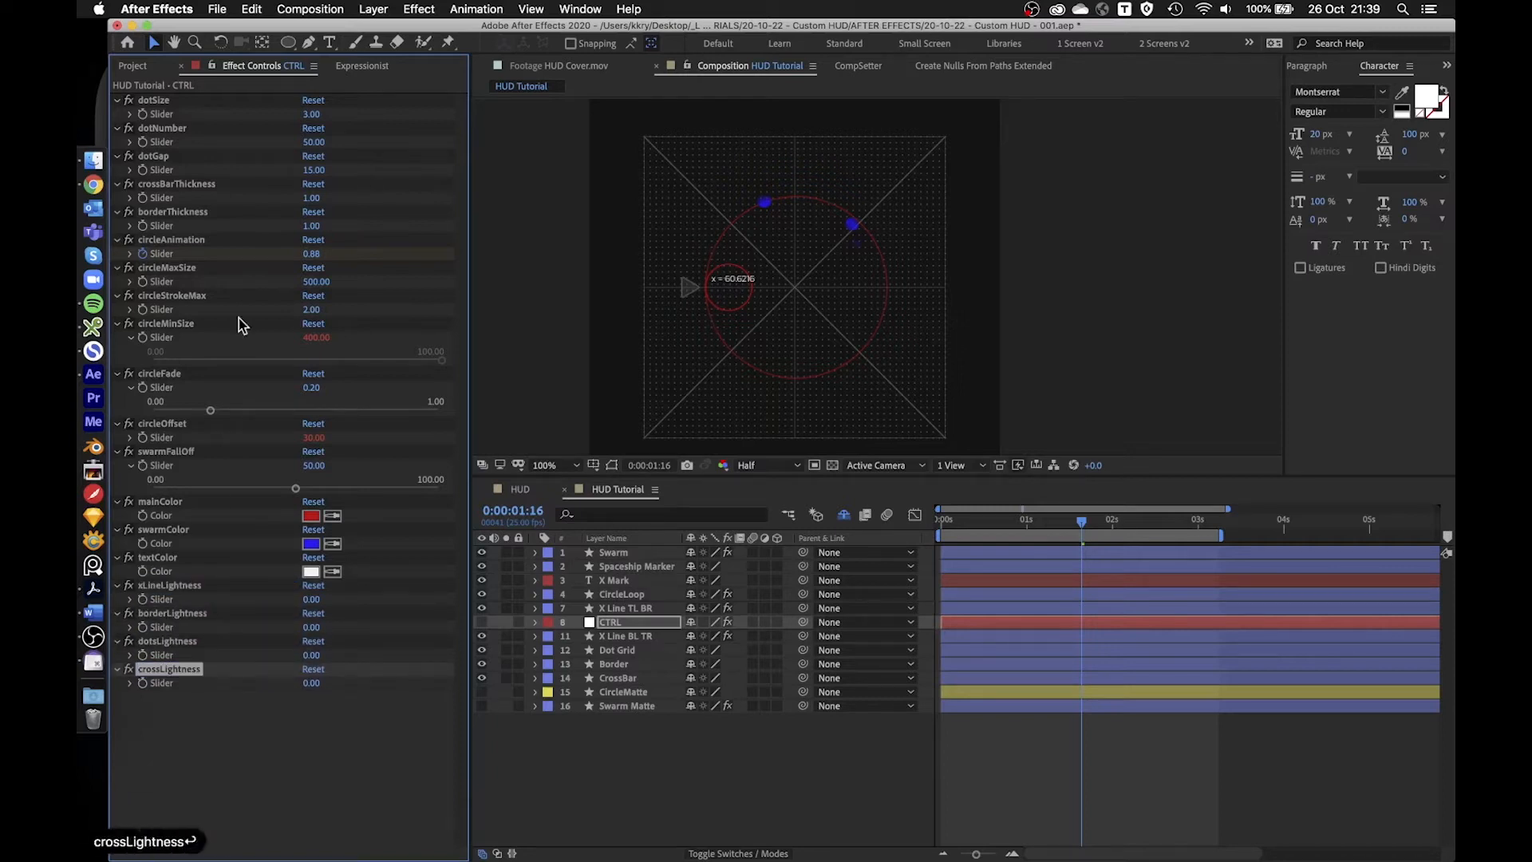
- Lock the effect controls on the CTRL layer so they stay displayed when other layers are selected
{"action": "left_click", "coordinate": [620, 566]}
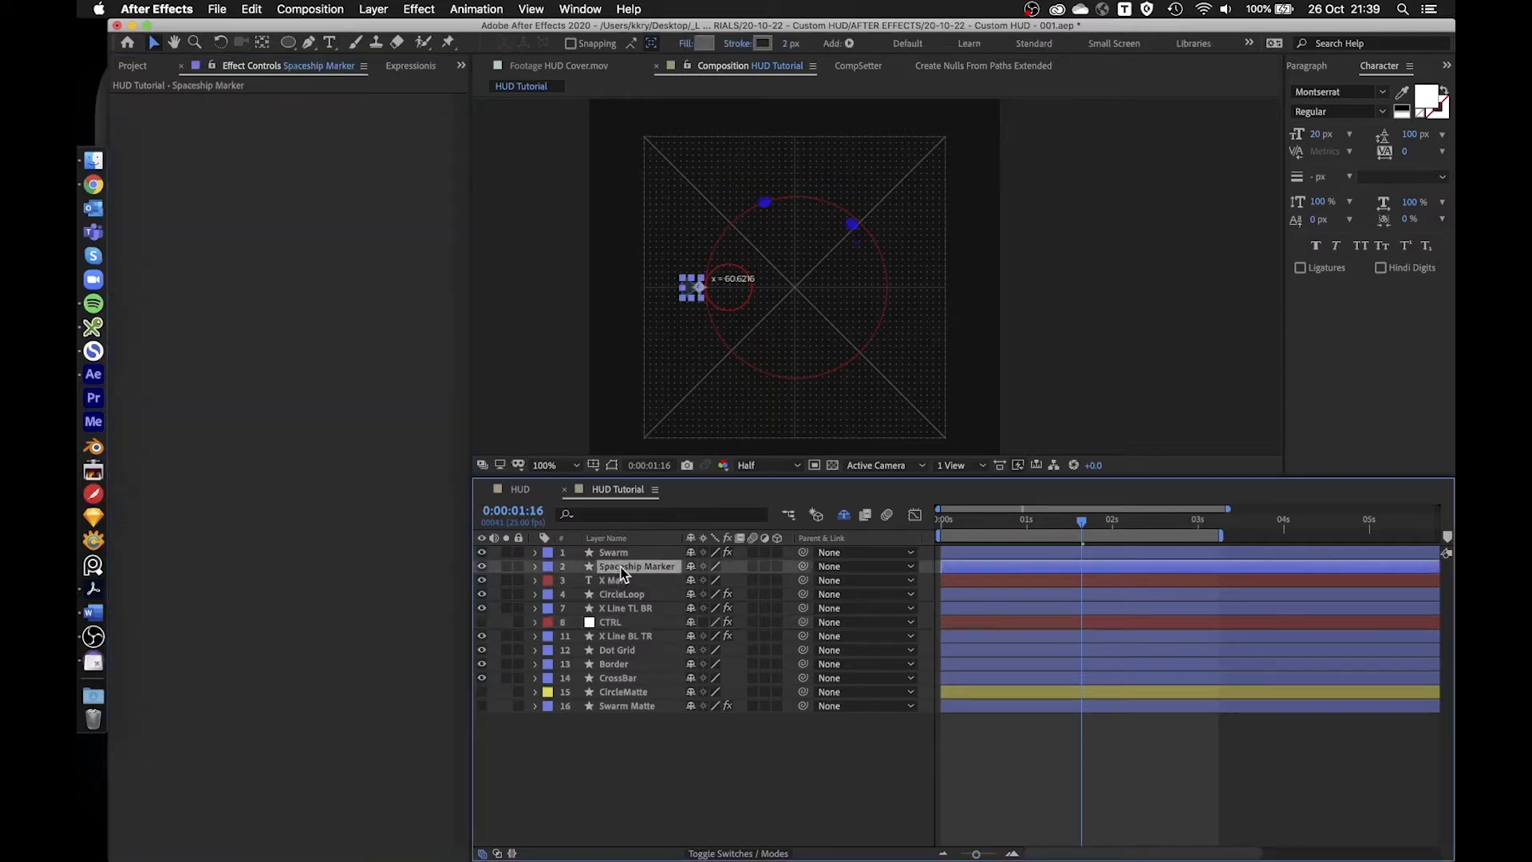
{"action": "left_click", "coordinate": [609, 621]}
{"action": "left_click", "coordinate": [210, 67]}
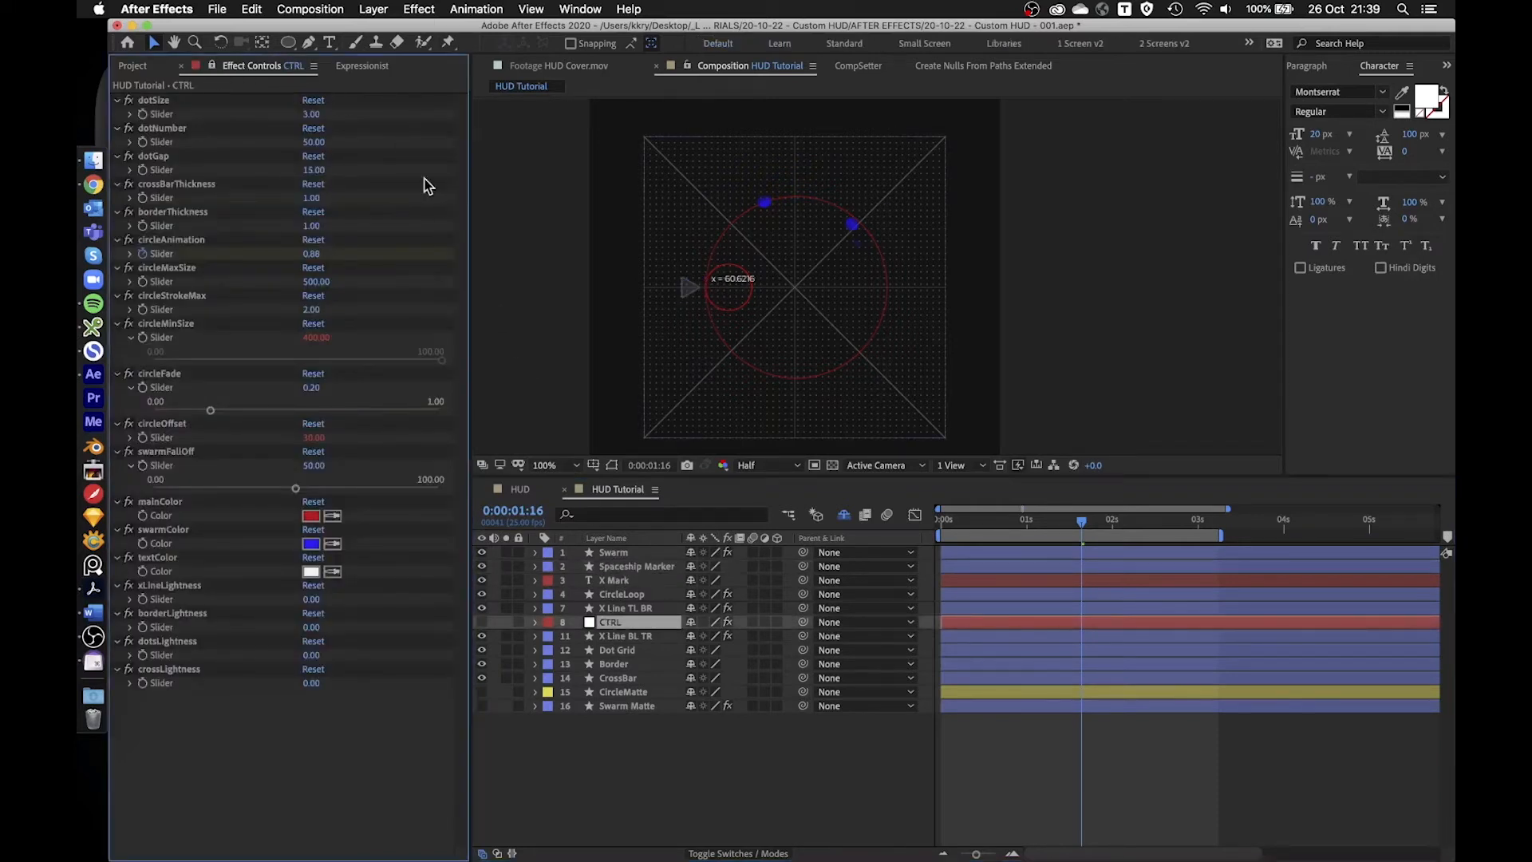
- Filter the Spaceship Marker layer's properties by "col" and link its stroke and fill colors to CTRL's mainColor
{"action": "scroll", "coordinate": [696, 291], "scroll_direction": "up", "scroll_amount": 1}
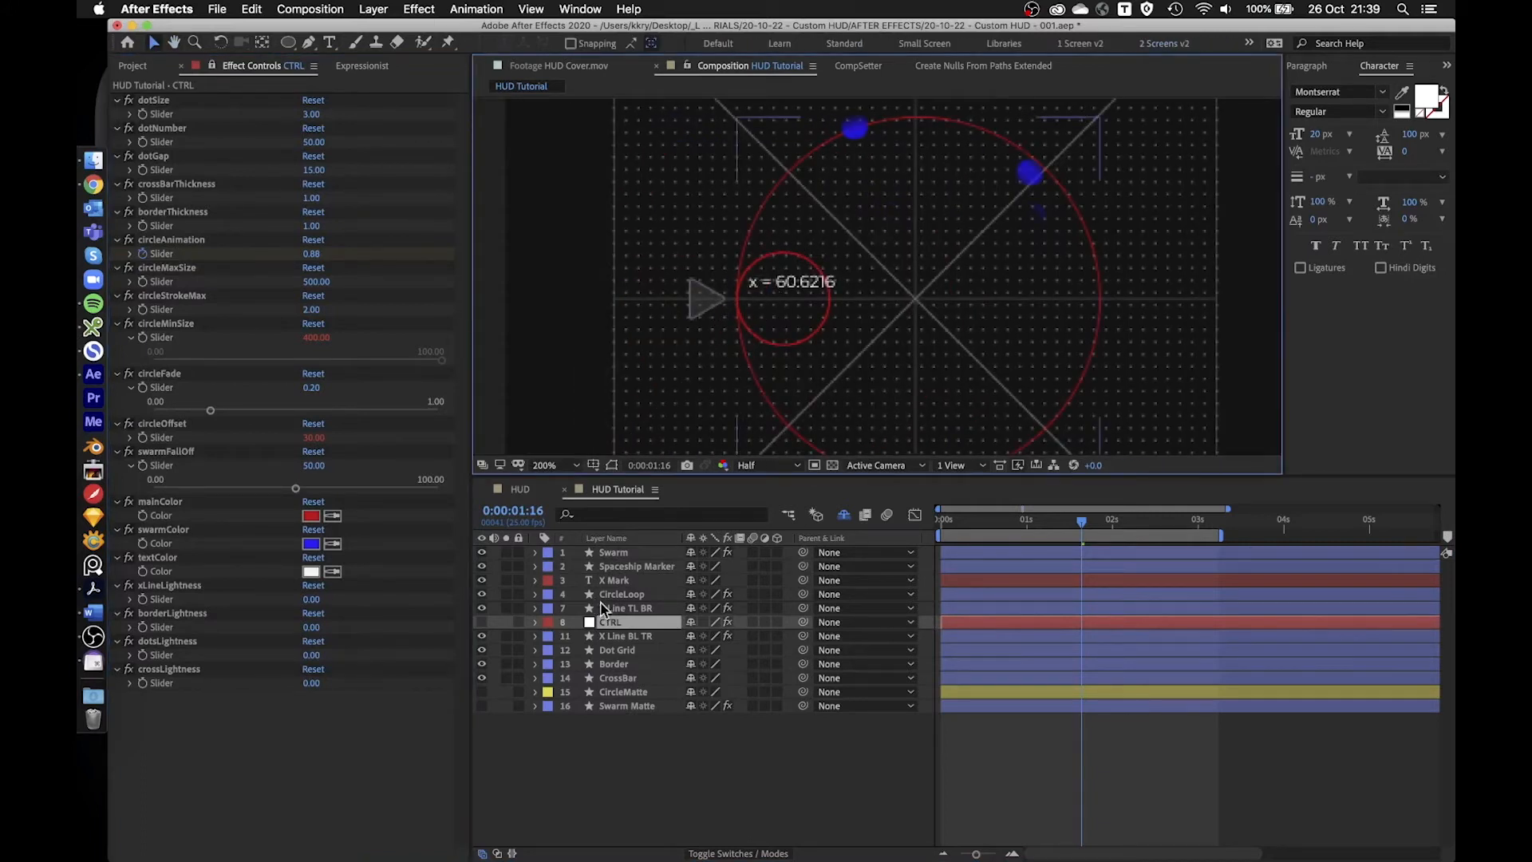
{"action": "left_click", "coordinate": [636, 566]}
{"action": "key", "text": "super+f"}
{"action": "type", "text": "col"}
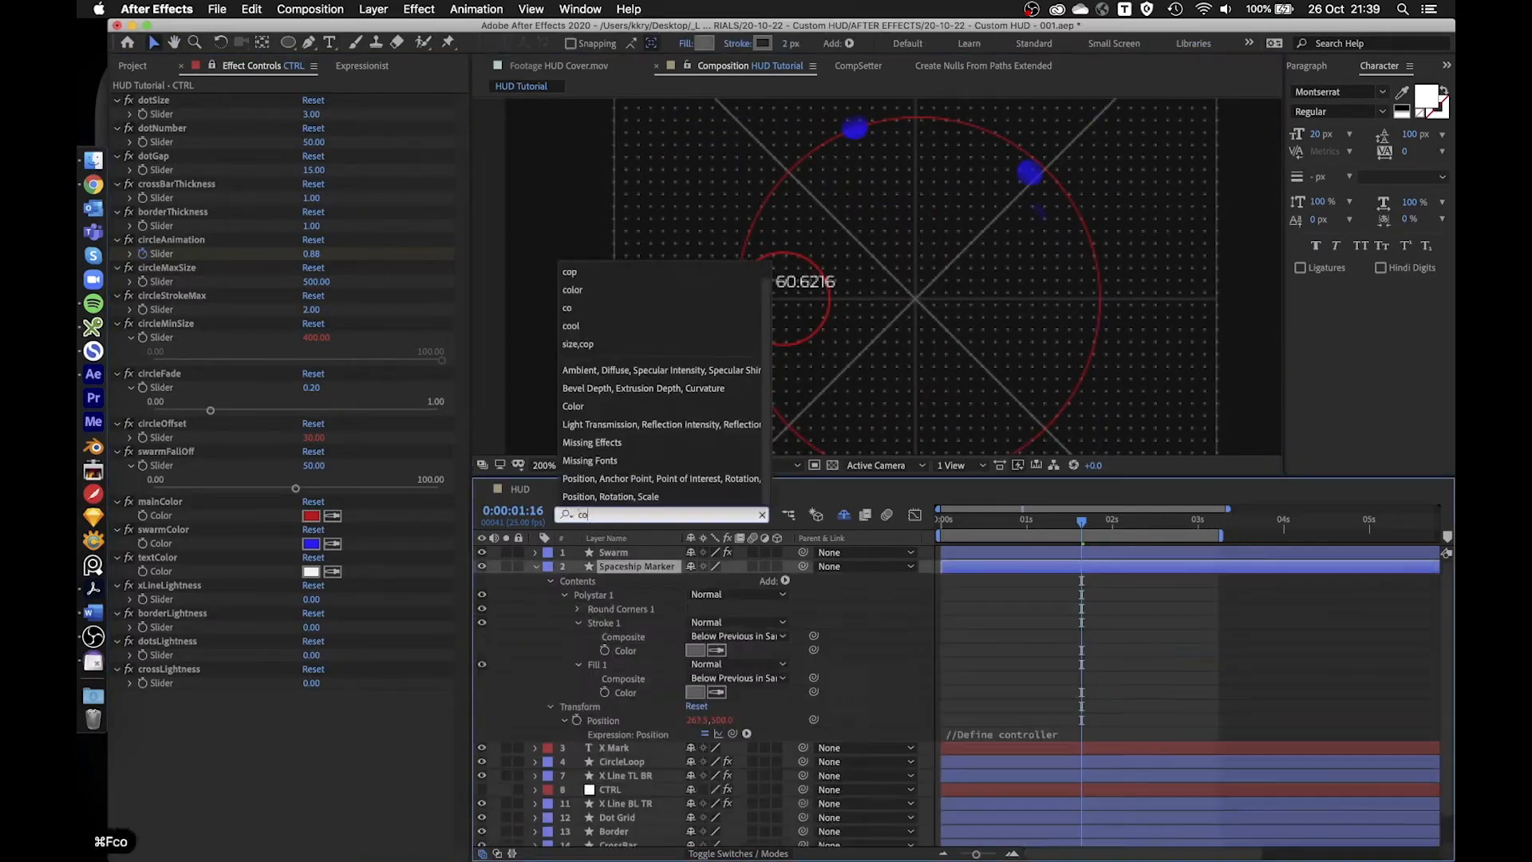
{"action": "left_click_drag", "start_coordinate": [814, 622], "coordinate": [191, 530]}
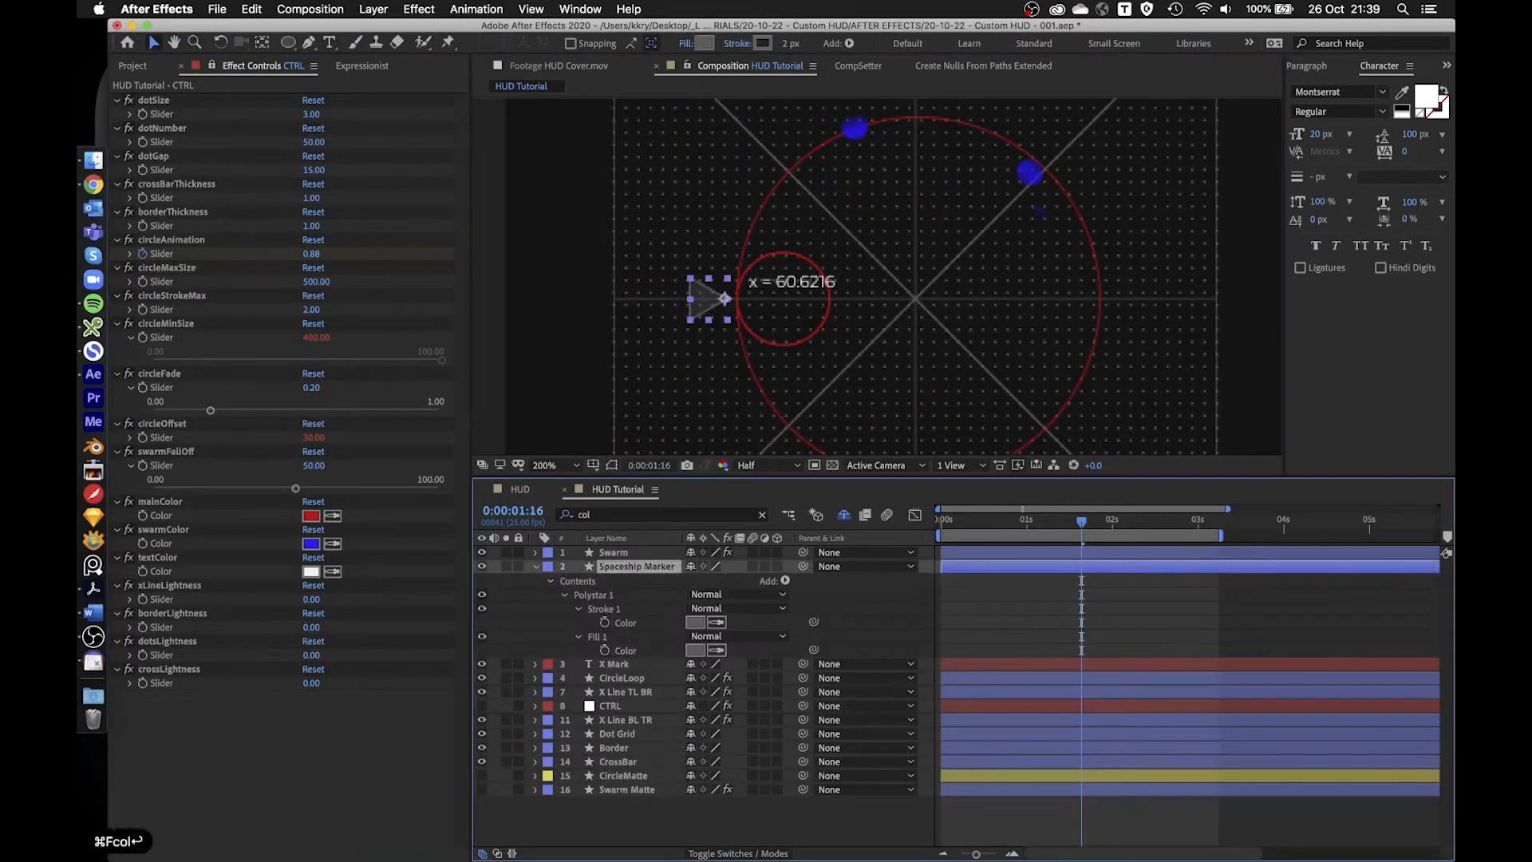
{"action": "left_click_drag", "start_coordinate": [191, 532], "coordinate": [161, 515]}
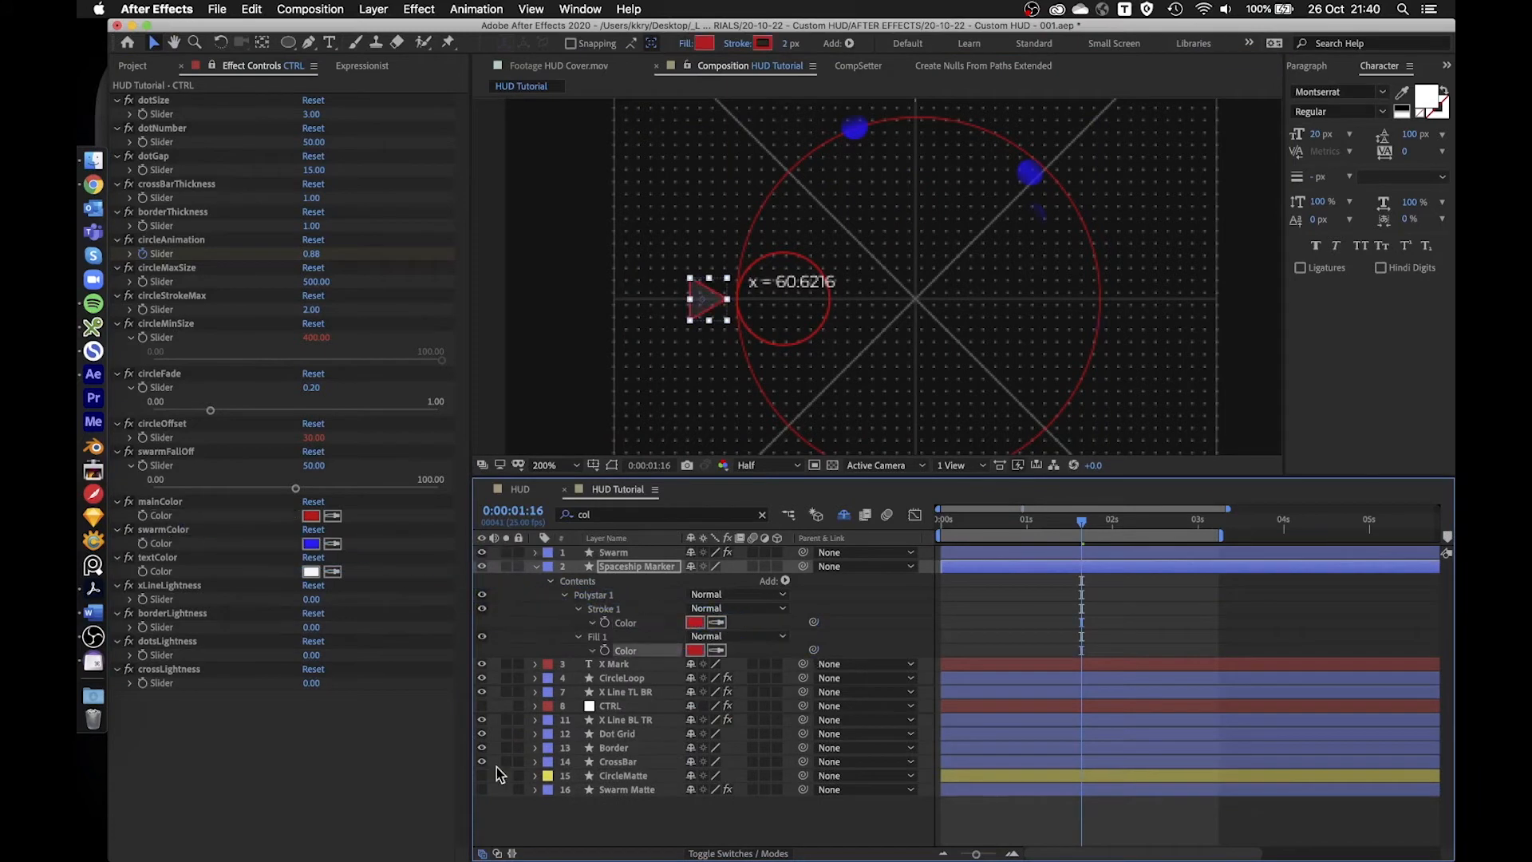
{"action": "left_click", "coordinate": [546, 587]}
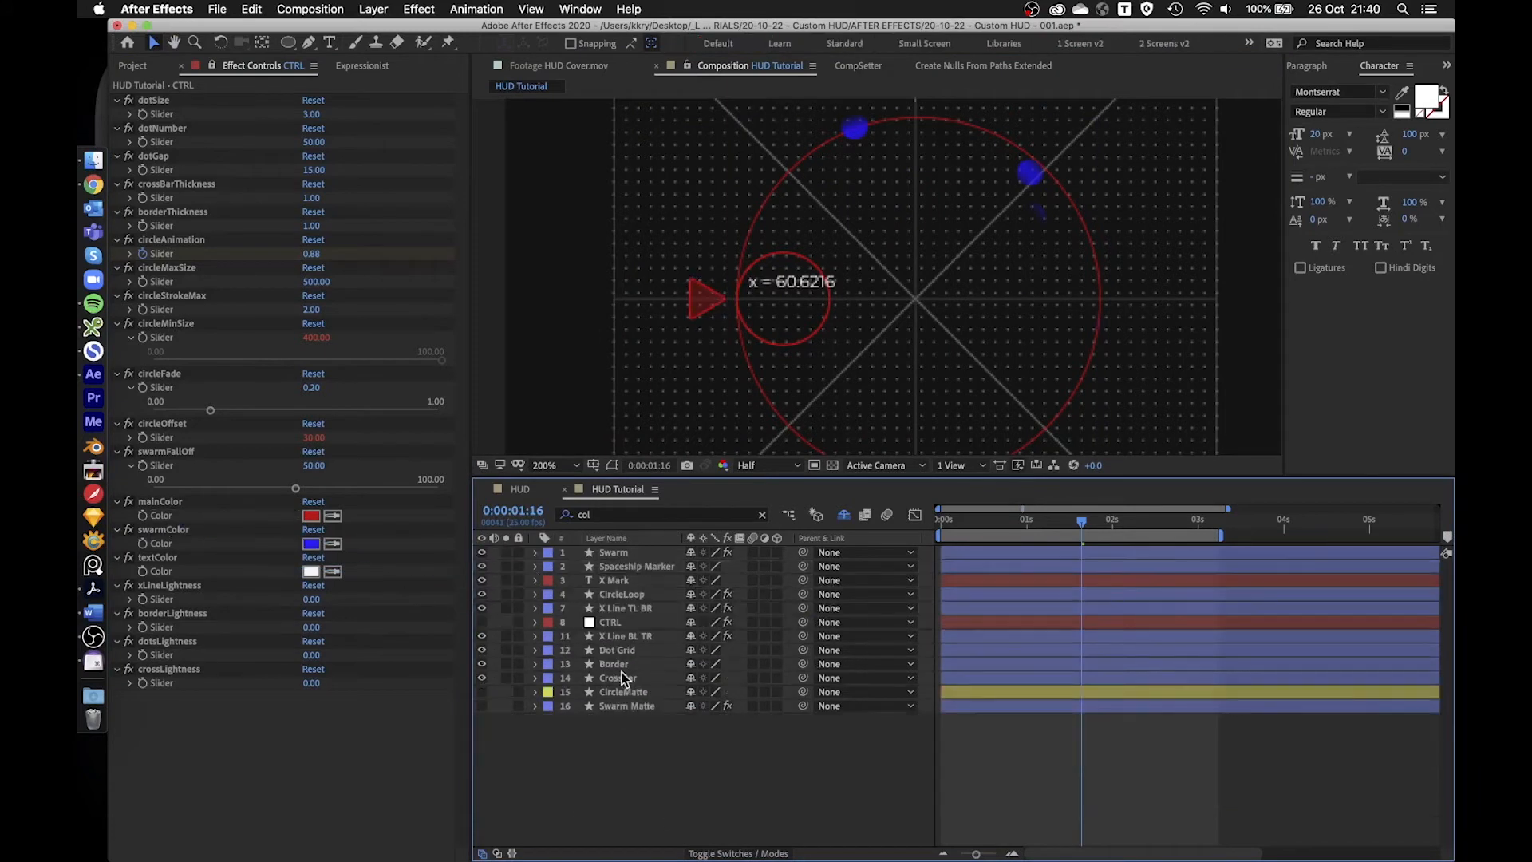
- Link the Border layer's stroke color to the mainColor control on CTRL
{"action": "left_click", "coordinate": [618, 664]}
{"action": "mouse_move", "coordinate": [814, 720]}
{"action": "left_mouse_down"}
{"action": "mouse_move", "coordinate": [506, 667]}
{"action": "mouse_move", "coordinate": [195, 537]}
{"action": "mouse_move", "coordinate": [191, 518]}
{"action": "left_mouse_up"}
{"action": "left_click", "coordinate": [643, 776]}
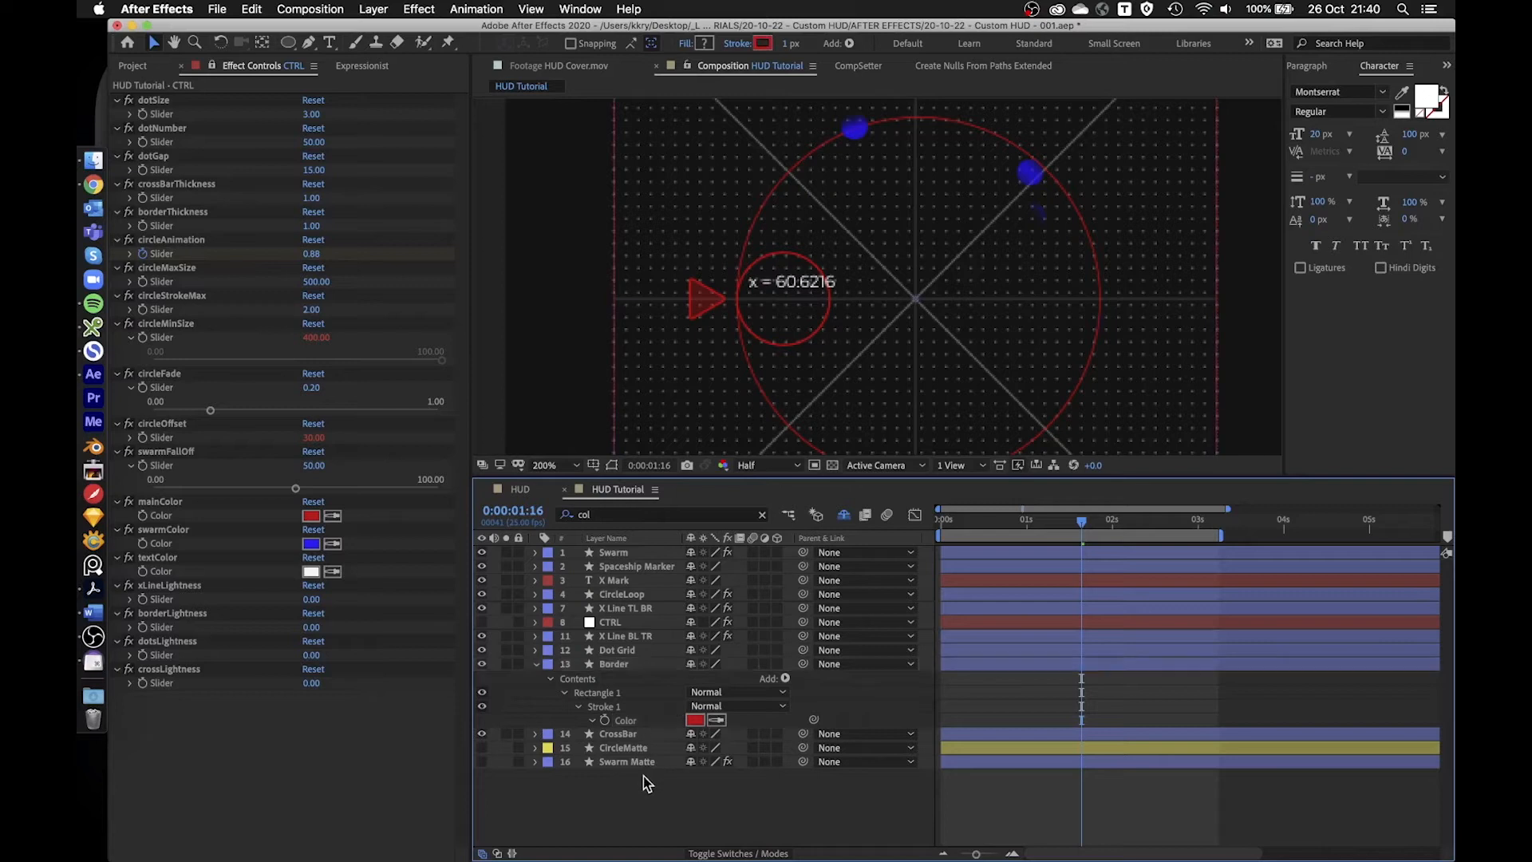
- Set the borderThickness slider on the CTRL layer to 5
{"action": "left_click", "coordinate": [623, 624]}
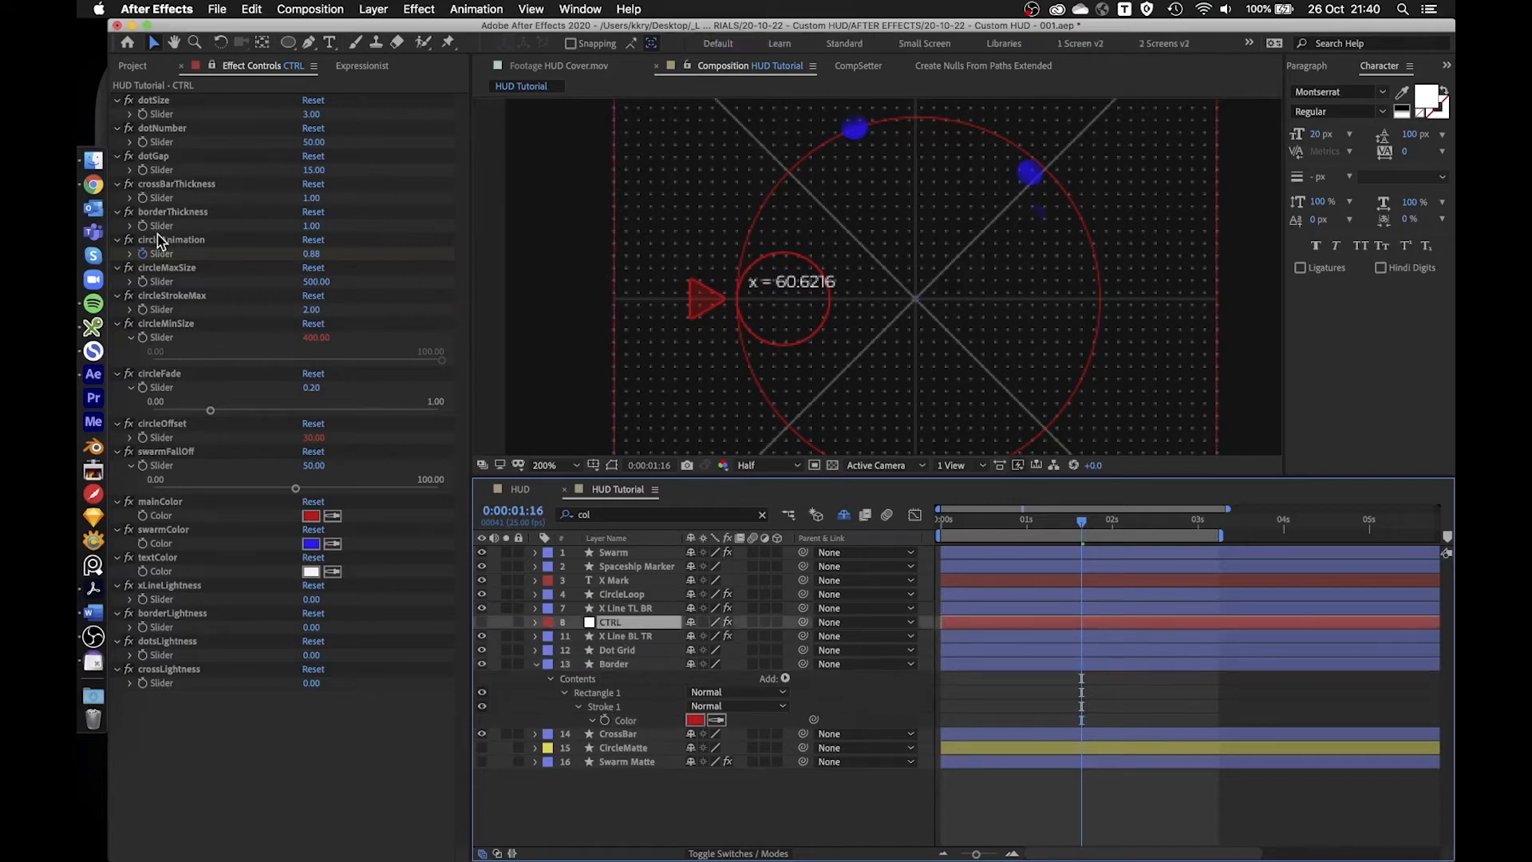
{"action": "left_click", "coordinate": [314, 226]}
{"action": "type", "text": "5"}
{"action": "key", "text": "Tab"}
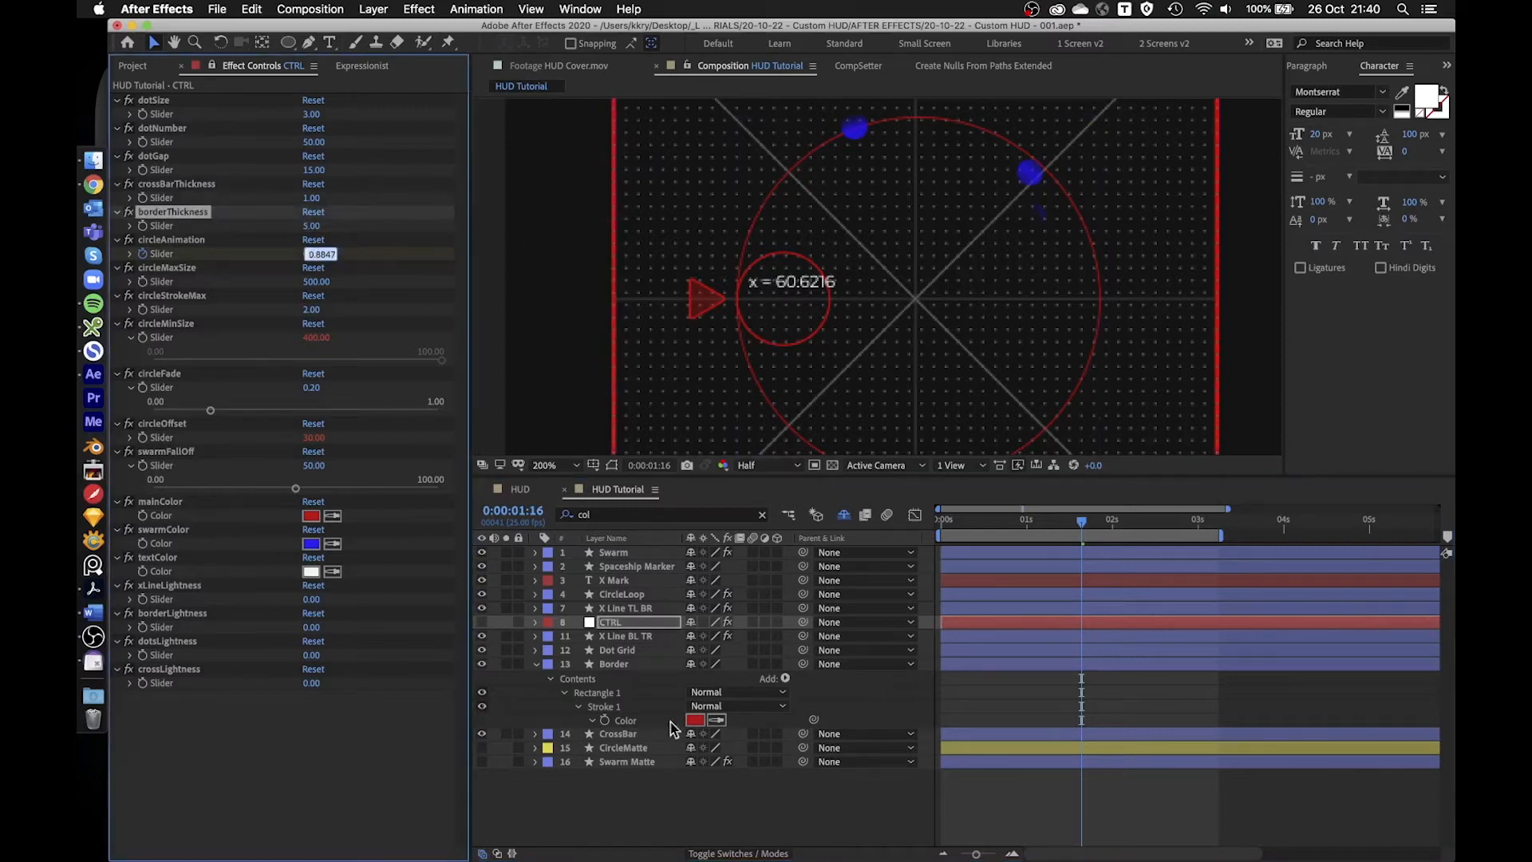
{"action": "left_click", "coordinate": [667, 788]}
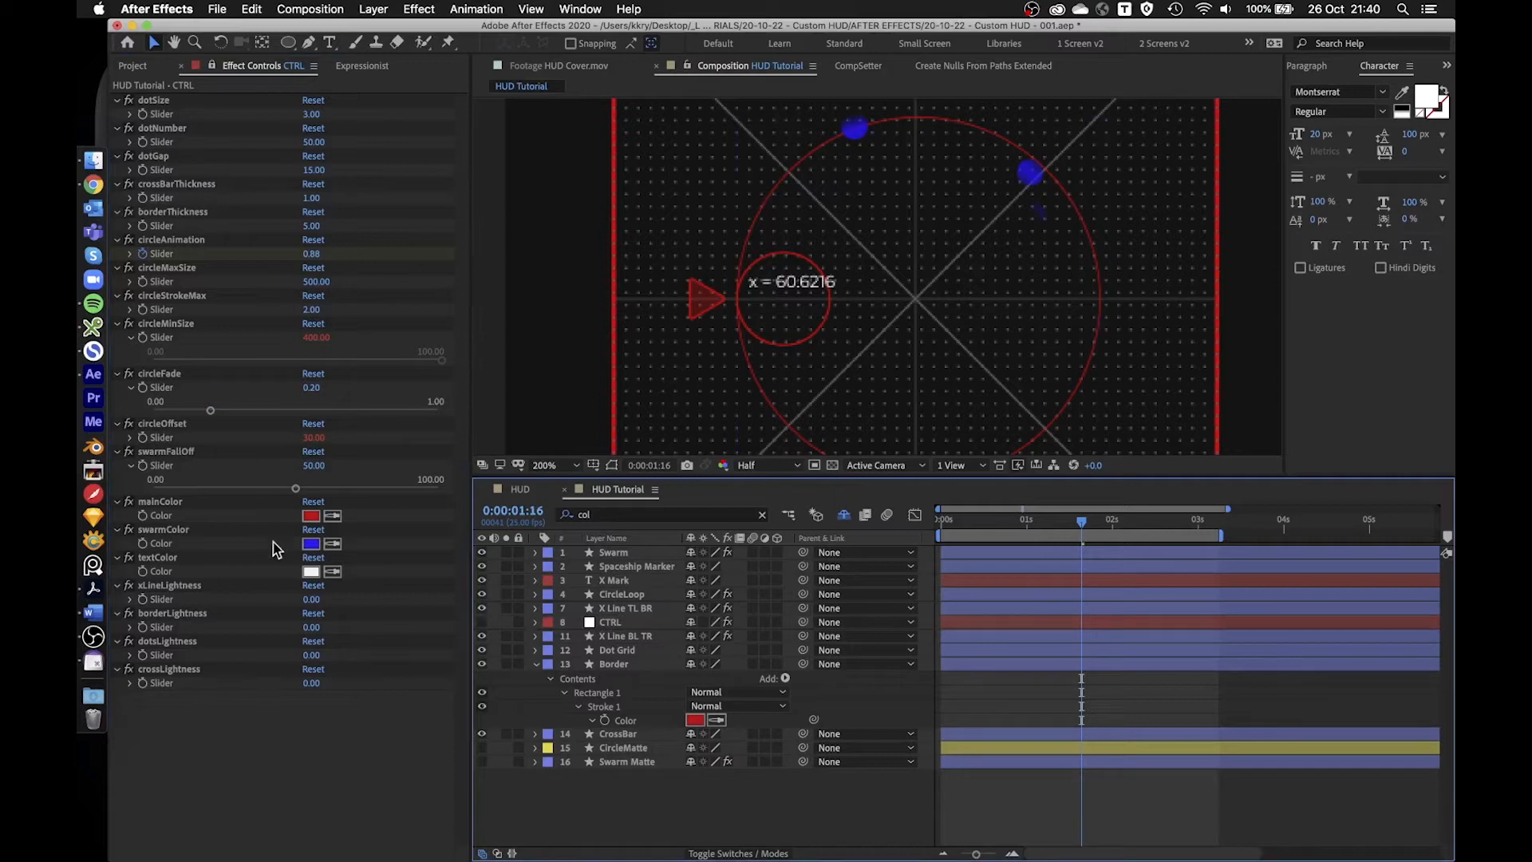
- Load the expression of the Border layer's stroke color into the Expressionist editor
{"action": "left_click", "coordinate": [632, 720]}
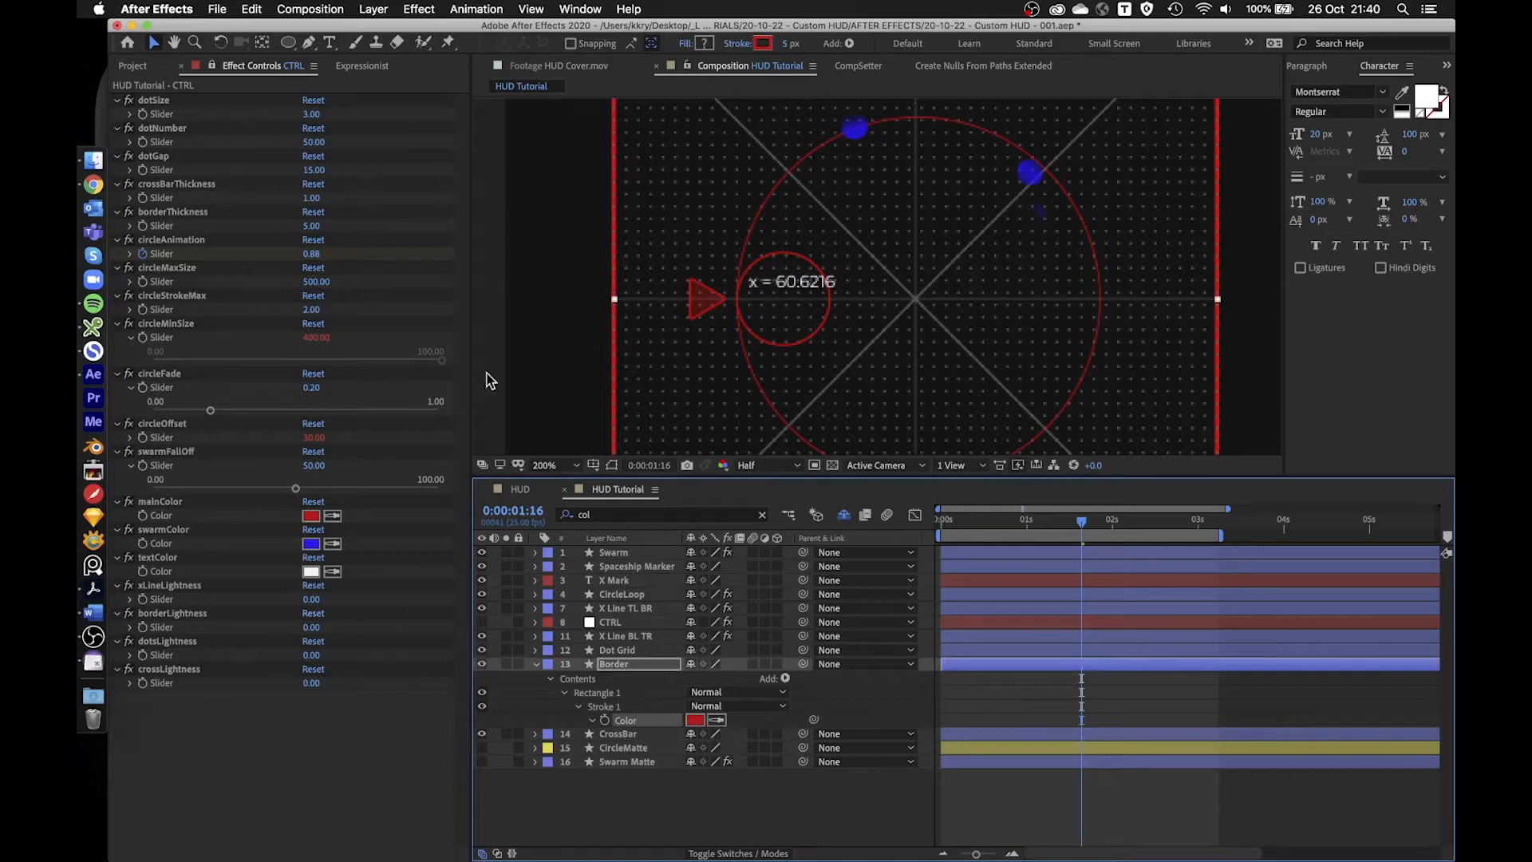
{"action": "left_click", "coordinate": [362, 69]}
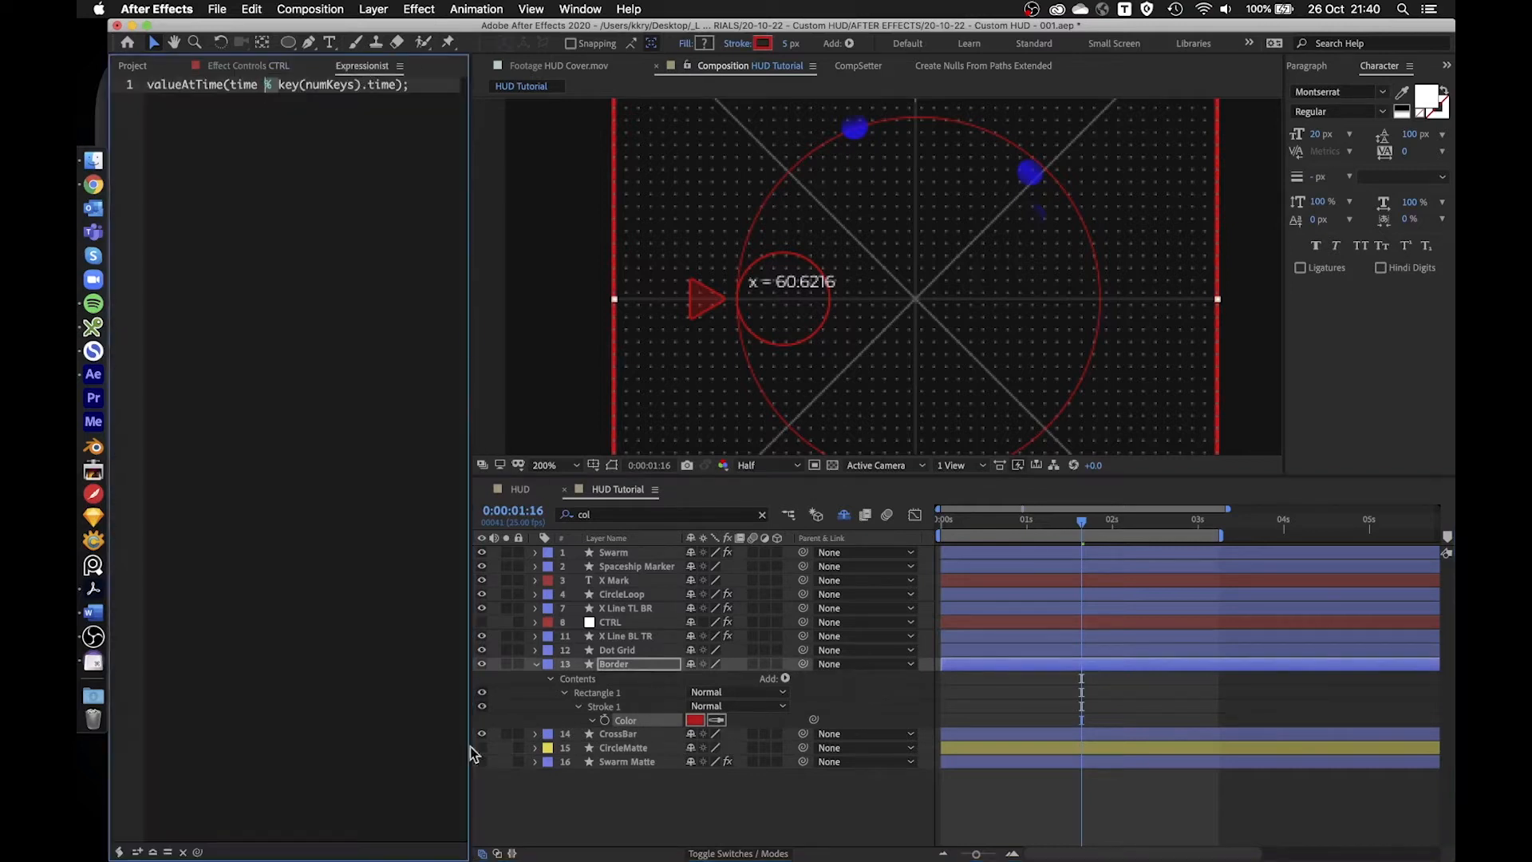
{"action": "left_click", "coordinate": [152, 853]}
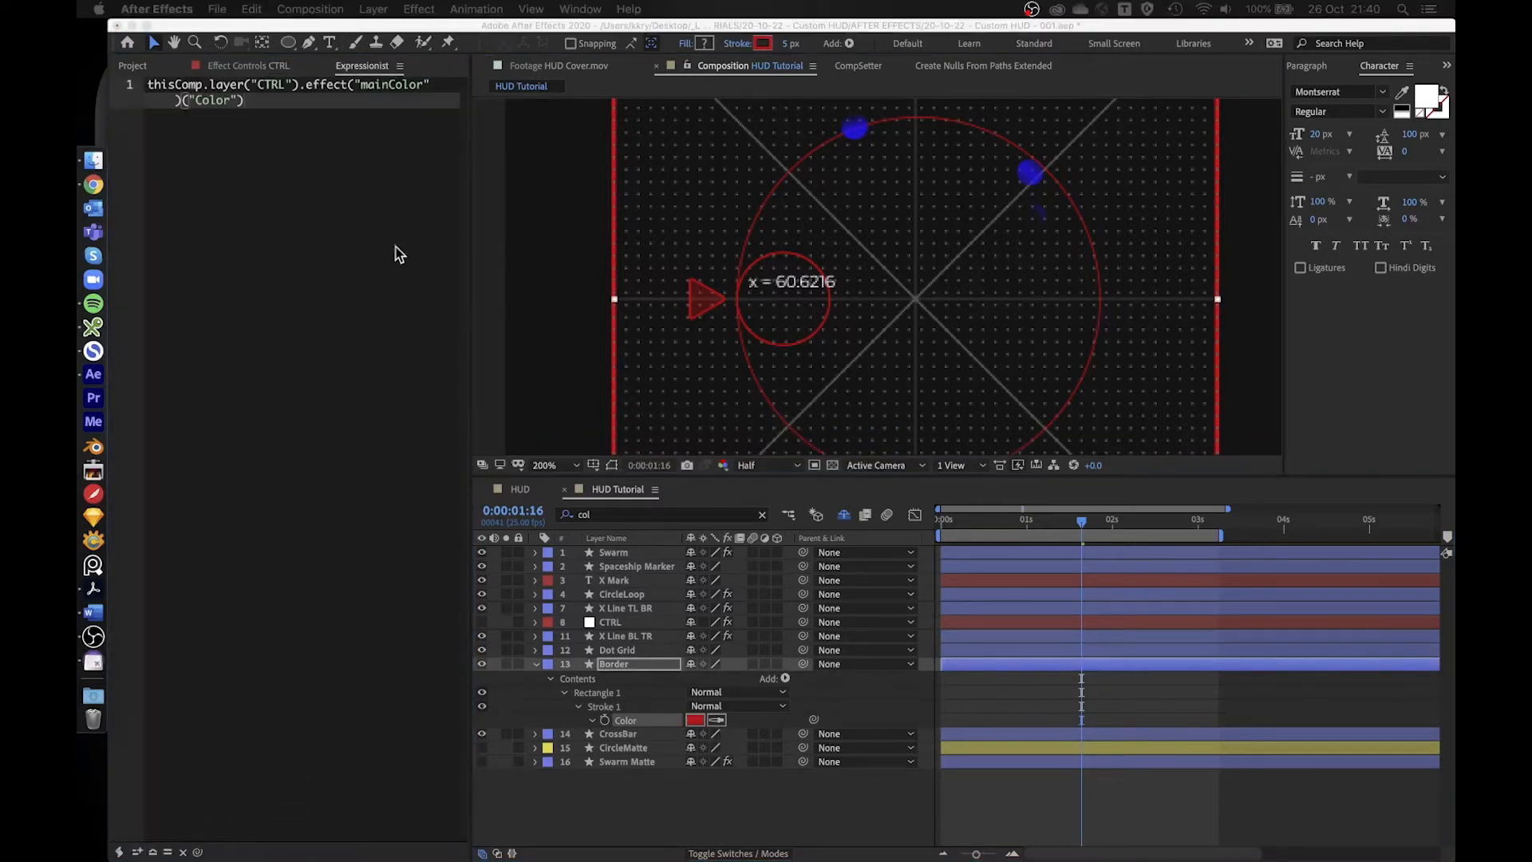
{"action": "left_click", "coordinate": [629, 716]}
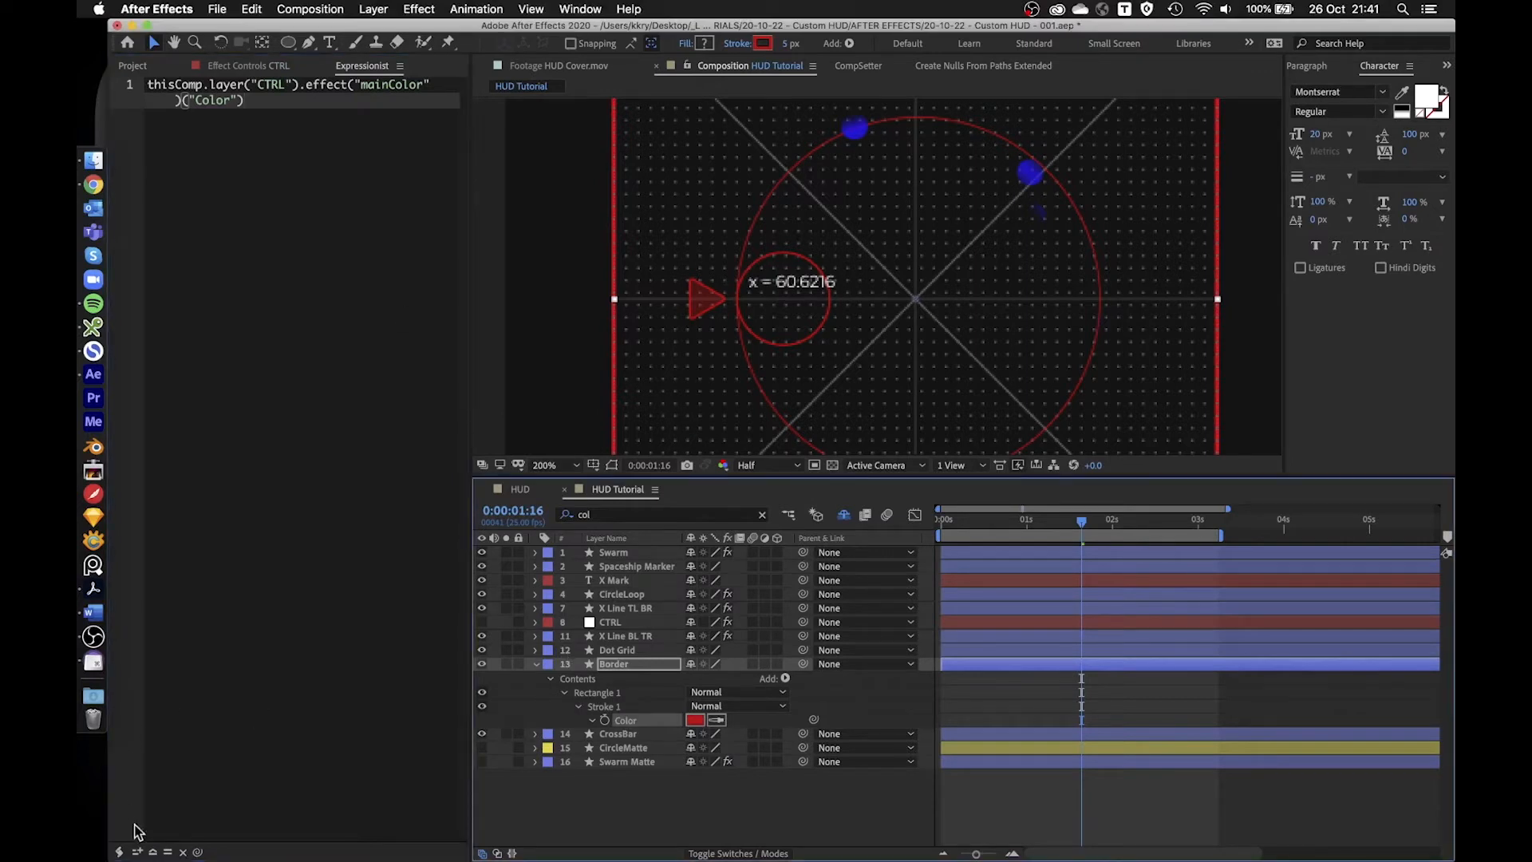
{"action": "left_click", "coordinate": [154, 851]}
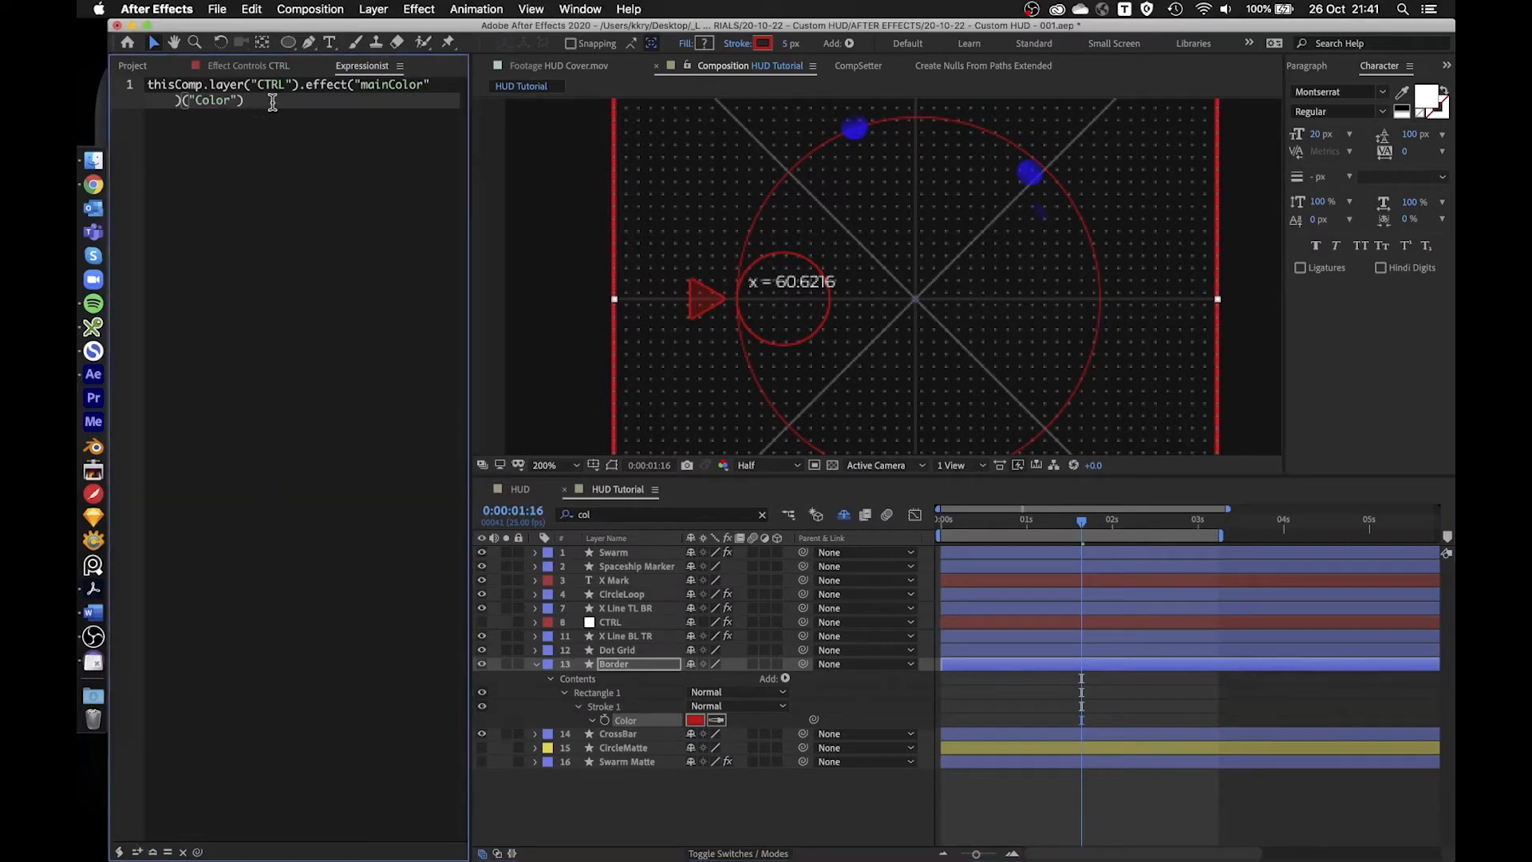
- Start the expression with the comment "//Define control layer" and the line ctrl = thisComp.layer("CTRL");
{"action": "key", "text": "Up"}
{"action": "key", "text": "Up"}
{"action": "key", "text": "Up"}
{"action": "key", "text": "Up"}
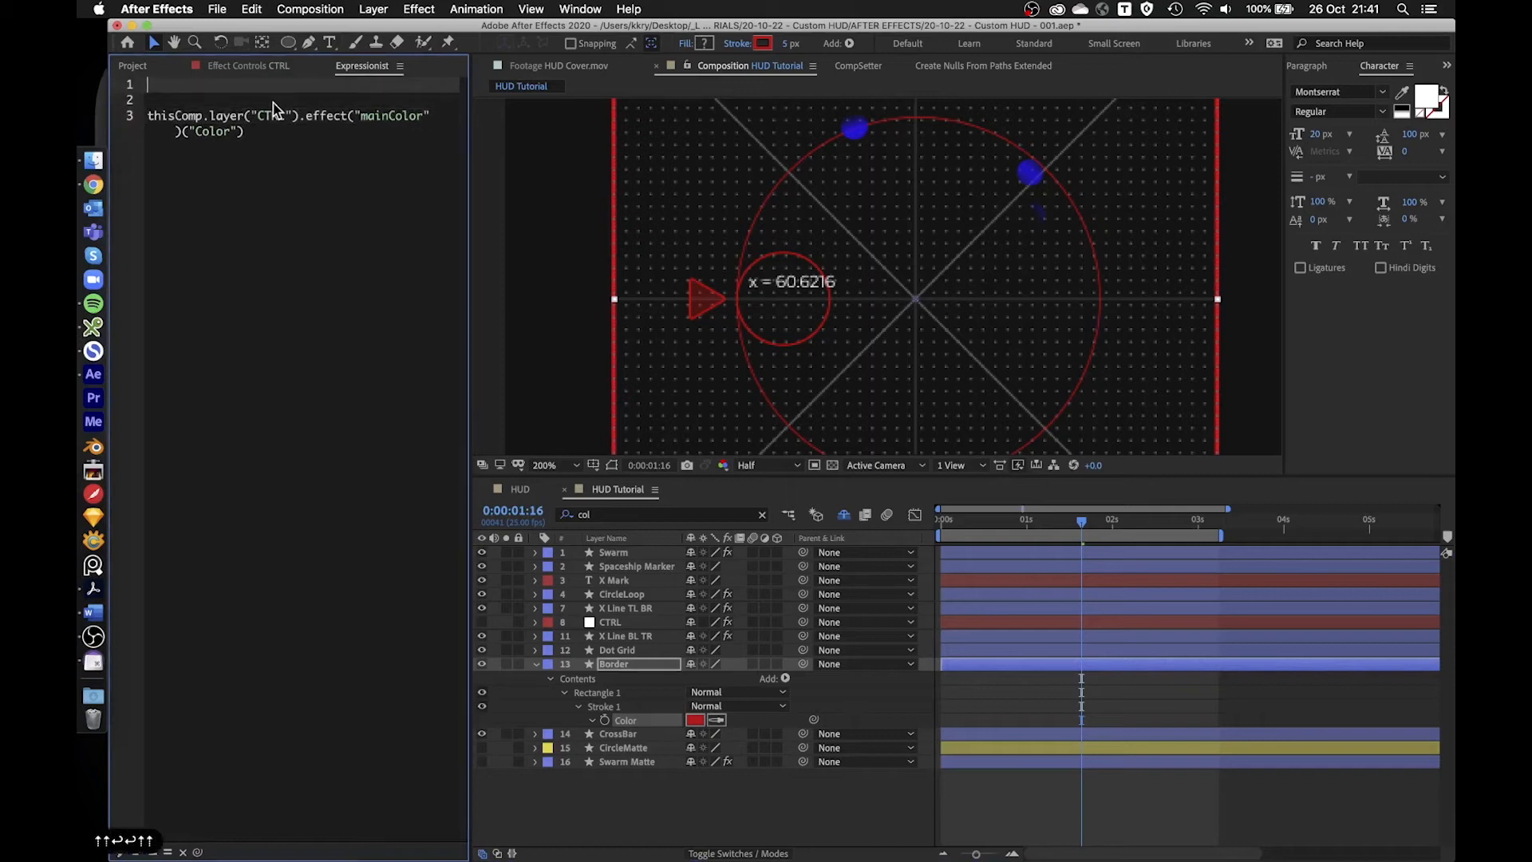
{"action": "type", "text": "//Define "}
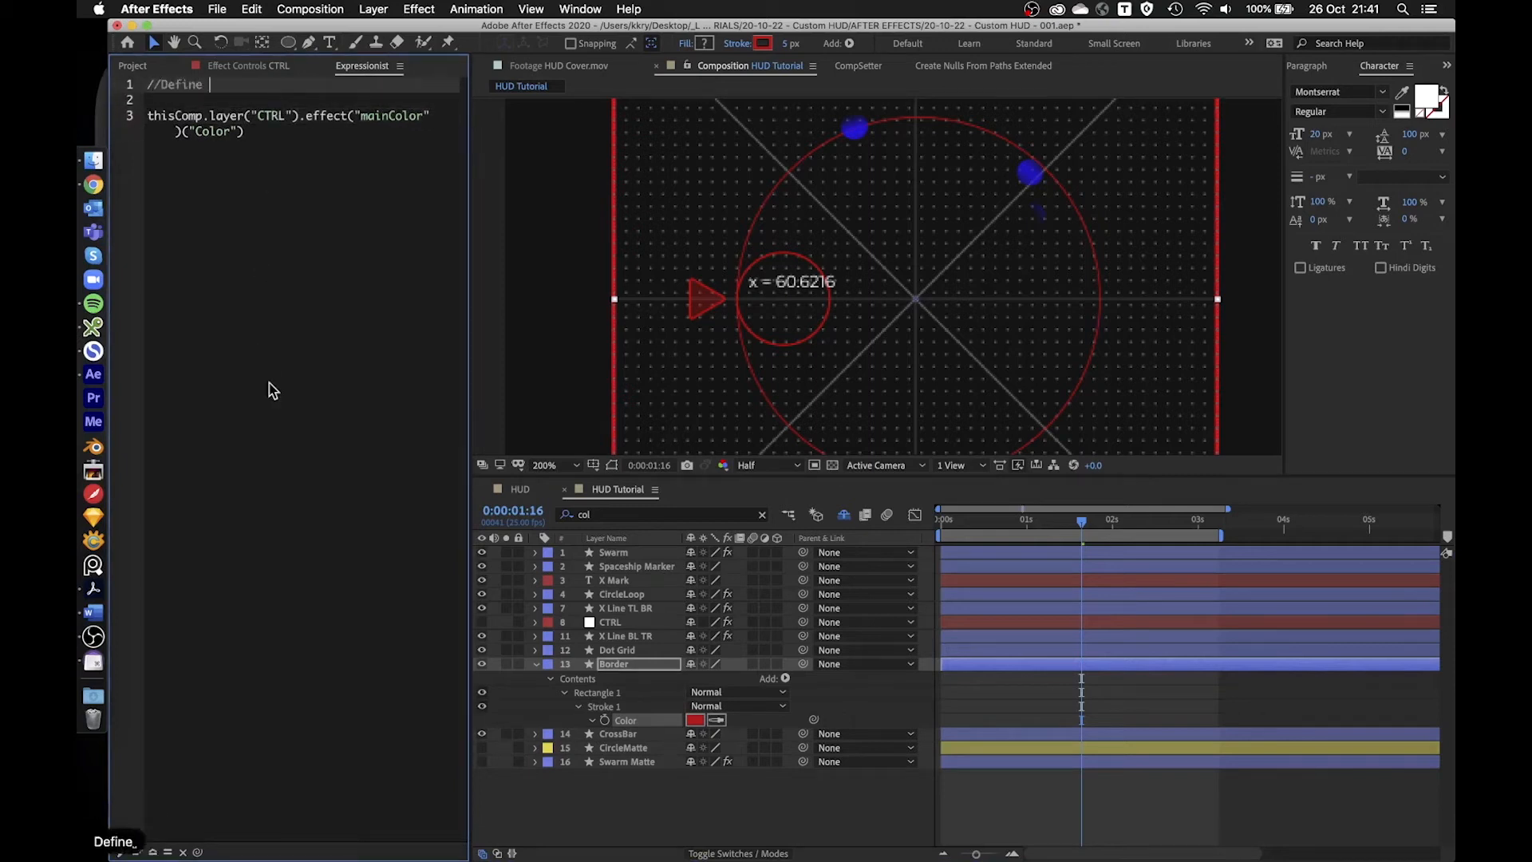
{"action": "type", "text": "control layer"}
{"action": "key", "text": "Delete"}
{"action": "key", "text": "Right"}
{"action": "type", "text": "ctrl ="}
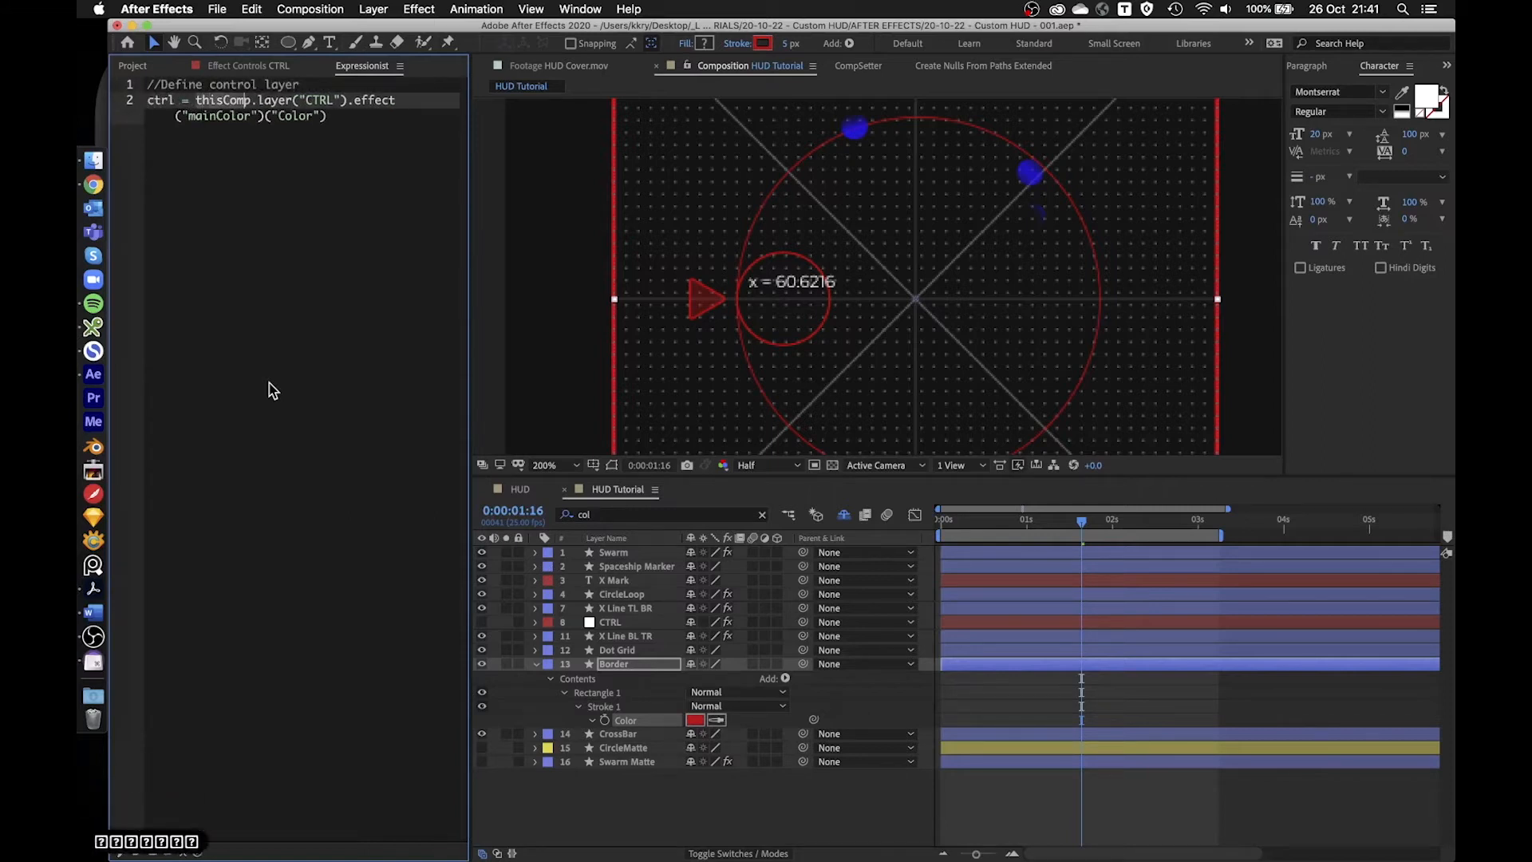
{"action": "left_click", "coordinate": [349, 102]}
{"action": "type", "text": ";"}
- Add a "//Defeine variables" comment and define mainColor = ctrl.effect("mainColor")("Color"); beneath the ctrl line
{"action": "key", "text": "Return"}
{"action": "key", "text": "Return"}
{"action": "key", "text": "Return"}
{"action": "key", "text": "Up"}
{"action": "type", "text": "//Defeine variables"}
{"action": "key", "text": "Right"}
{"action": "type", "text": "mainColor = ctrl"}
{"action": "key", "text": "Down"}
{"action": "type", "text": ";"}
{"action": "key", "text": "Return"}
- Add the variable line borderLightness = ctrl.effect("borderLightness")("Color"); below mainColor
{"action": "left_click", "coordinate": [534, 621]}
{"action": "left_click", "coordinate": [607, 657]}
{"action": "type", "text": "borderLightness ="}
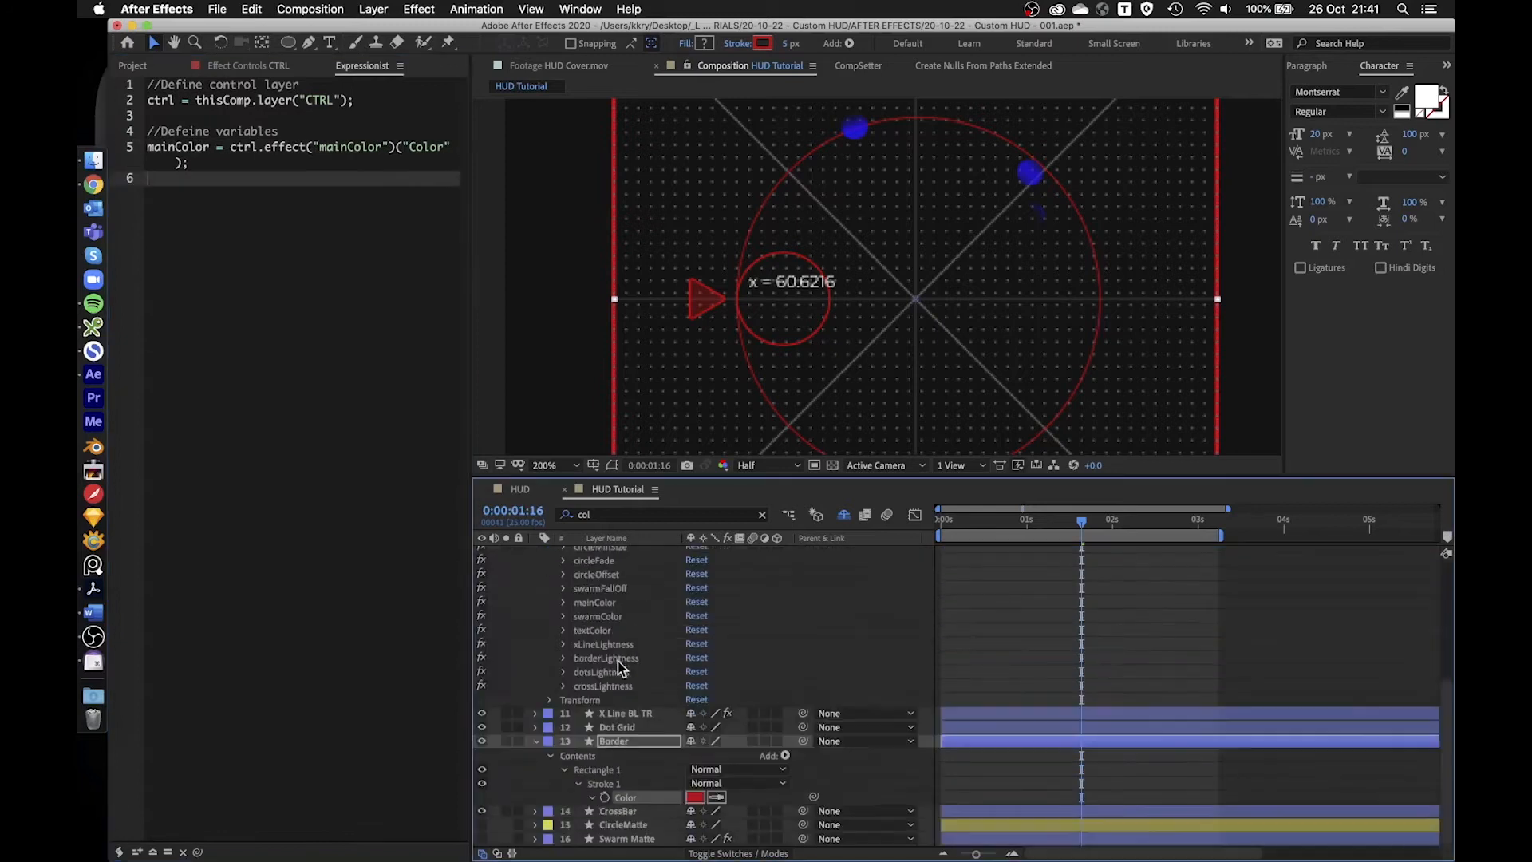
{"action": "type", "text": "ctrl.effect(\"mainColor\")(\"Color\");"}
{"action": "double_click", "coordinate": [387, 179]}
{"action": "type", "text": "borderLightness"}
- Correct the misspelled variables comment to "//Define variables"
{"action": "key", "text": "Up"}
{"action": "key", "text": "Up"}
{"action": "key", "text": "Up"}
{"action": "key", "text": "Up"}
{"action": "key", "text": "alt+Left"}
{"action": "key", "text": "Left"}
{"action": "key", "text": "Left"}
{"action": "key", "text": "Left"}
{"action": "key", "text": "Left"}
{"action": "key", "text": "BackSpace"}
- Add the comment "//Convert rgb to hsl" with hsl = rgbToHsl(mainColor); and append .value to the mainColor definition
{"action": "left_click", "coordinate": [403, 199]}
{"action": "key", "text": "Return"}
{"action": "key", "text": "Return"}
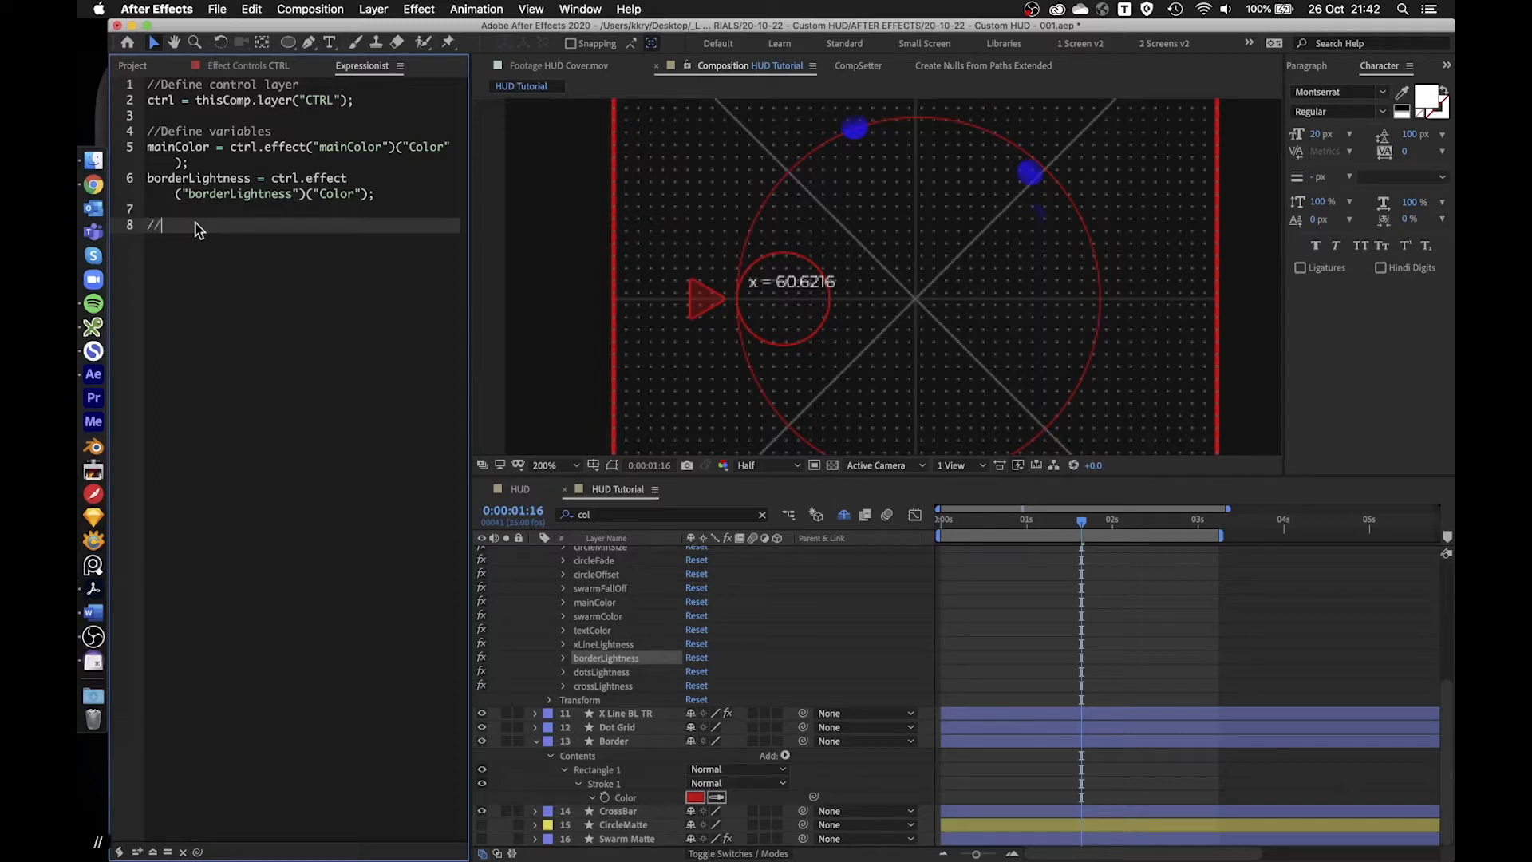
{"action": "type", "text": "Convert rgb to hsl"}
{"action": "key", "text": "Return"}
{"action": "type", "text": "hsl = rgbToHsl(mainColor);"}
{"action": "left_click", "coordinate": [246, 162]}
{"action": "type", "text": ".value"}
- End the expression with hslToRgb([hsl[0], hsl[1], hsl[2]*borderLightness, hsl[3]]); to return the adjusted color
{"action": "left_click", "coordinate": [362, 242]}
{"action": "key", "text": "Return"}
{"action": "key", "text": "Return"}
{"action": "type", "text": "//"}
{"action": "key", "text": "BackSpace"}
{"action": "key", "text": "BackSpace"}
{"action": "type", "text": "hslToRgb("}
{"action": "double_click", "coordinate": [164, 242]}
{"action": "key", "text": "super+c"}
{"action": "left_click", "coordinate": [216, 272]}
{"action": "key", "text": "super+v"}
{"action": "key", "text": "super+v"}
{"action": "key", "text": "super+v"}
{"action": "key", "text": "super+v"}
{"action": "type", "text": ", , , [0[1[3"}
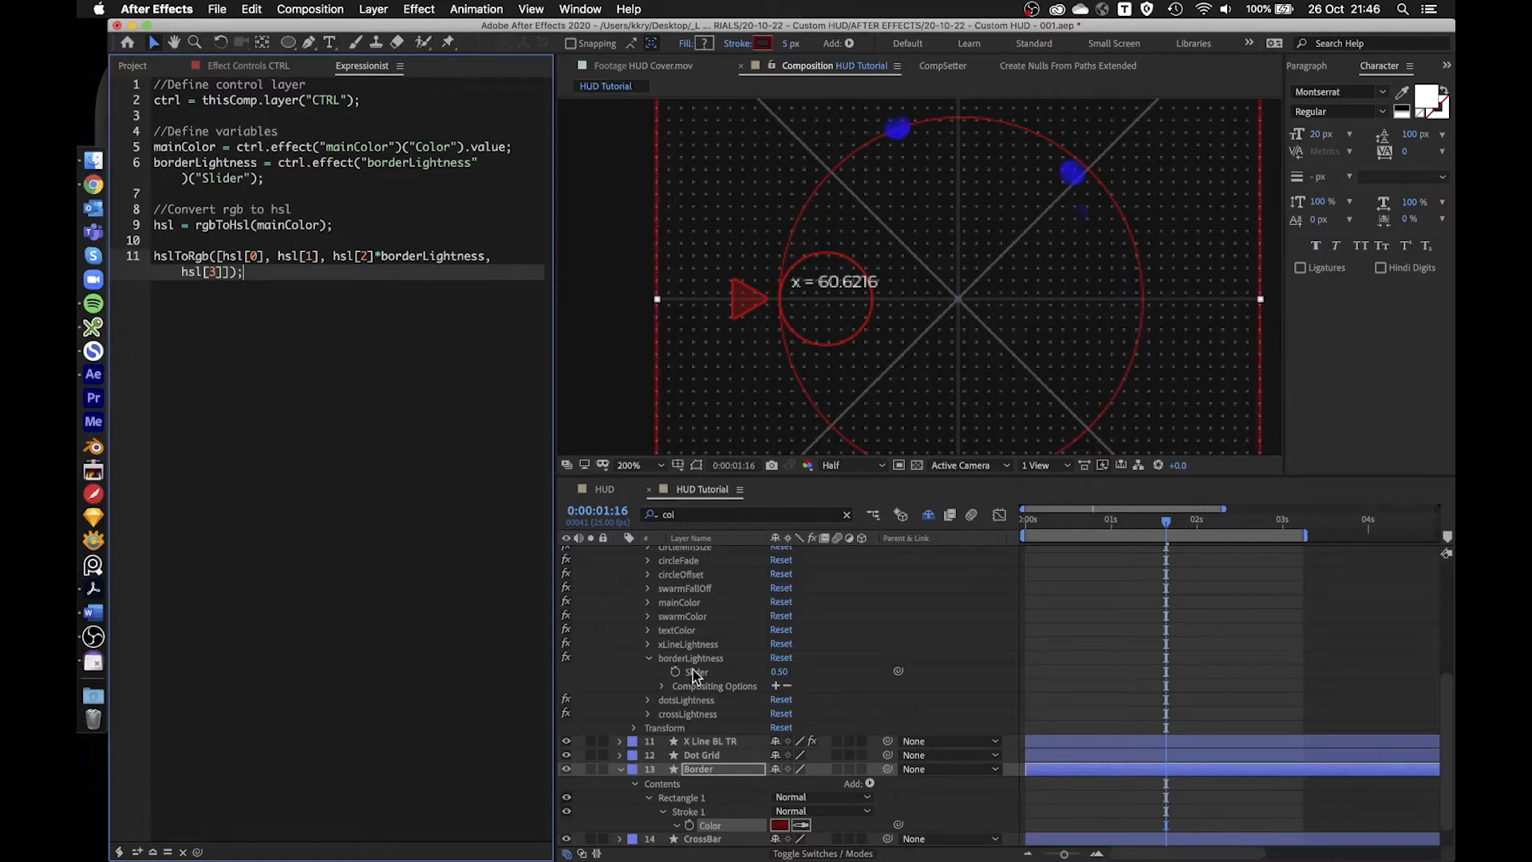
- Expand the mainColor control on CTRL and bring it into view together with Border's stroke color
{"action": "left_click", "coordinate": [646, 604]}
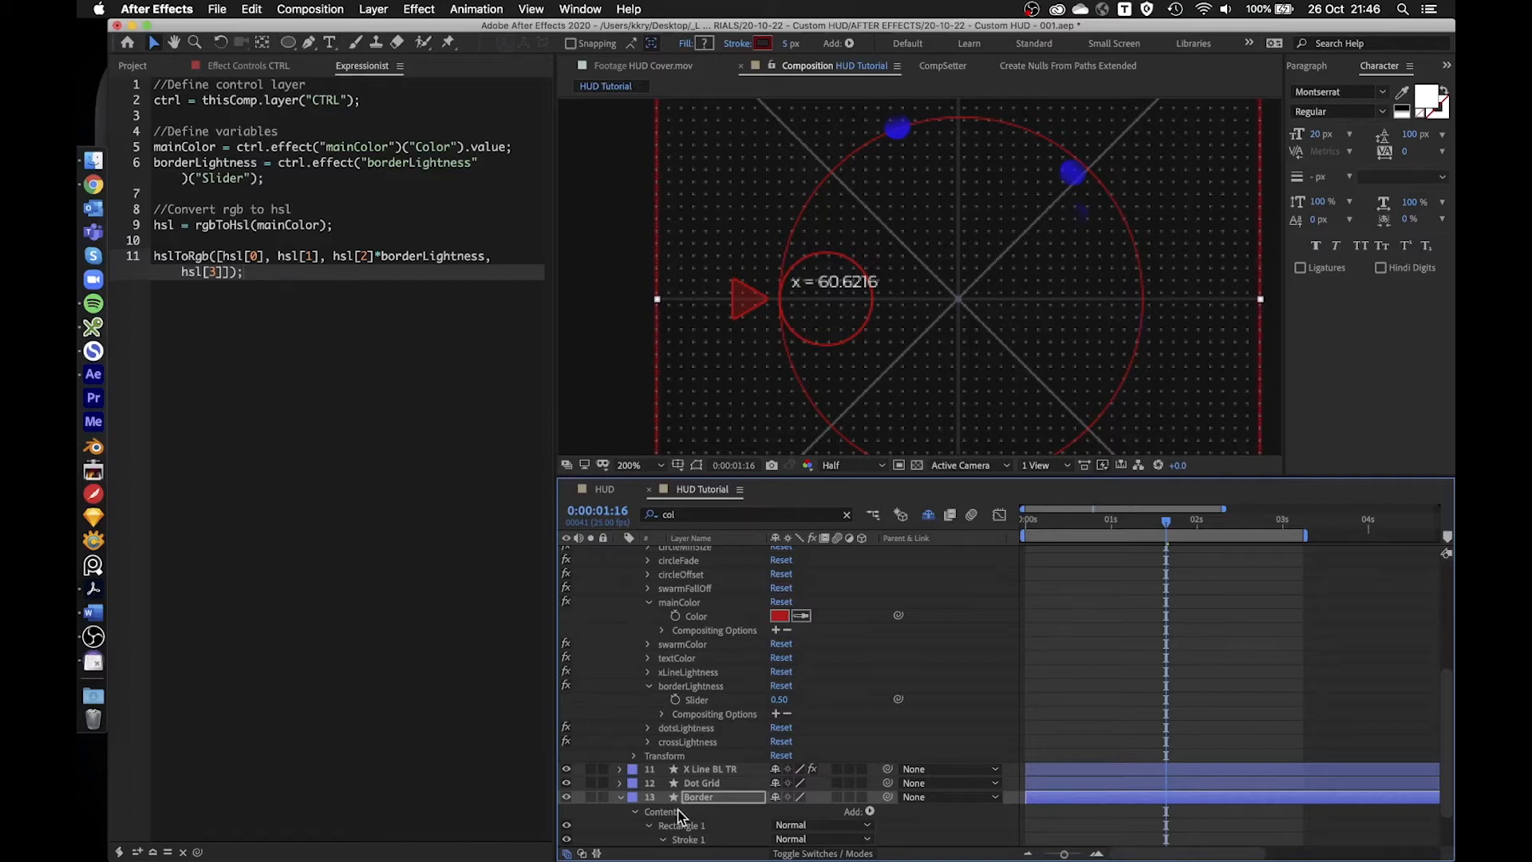
{"action": "scroll", "coordinate": [682, 816], "scroll_direction": "down", "scroll_amount": 3}
{"action": "left_click", "coordinate": [707, 799]}
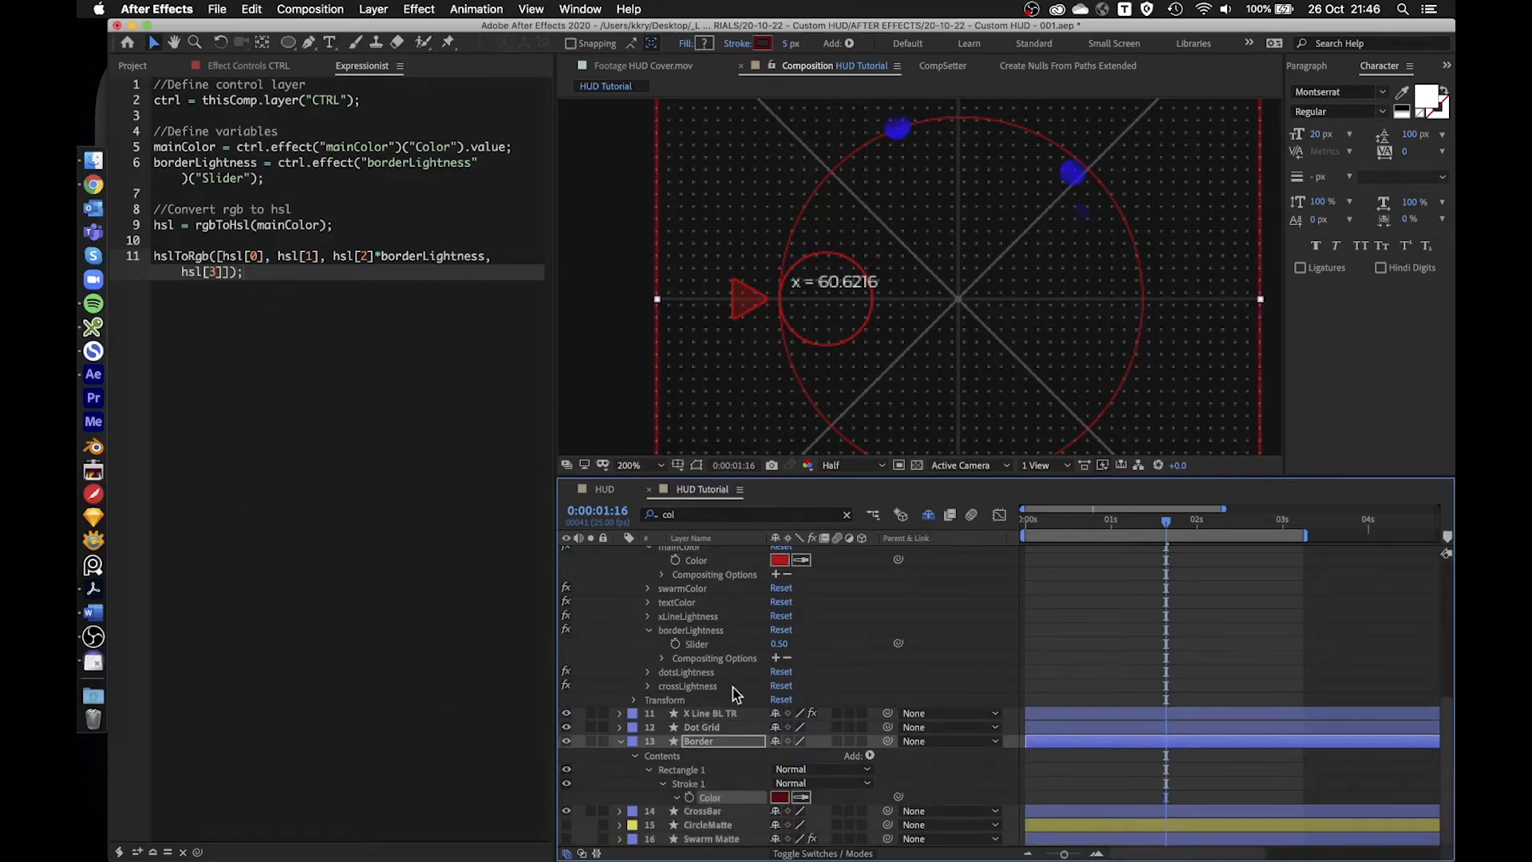
- Test the border's brightness with the borderLightness slider at 0.1 and at 0.9
{"action": "left_click", "coordinate": [780, 644]}
{"action": "type", "text": "0.1"}
{"action": "key", "text": "Return"}
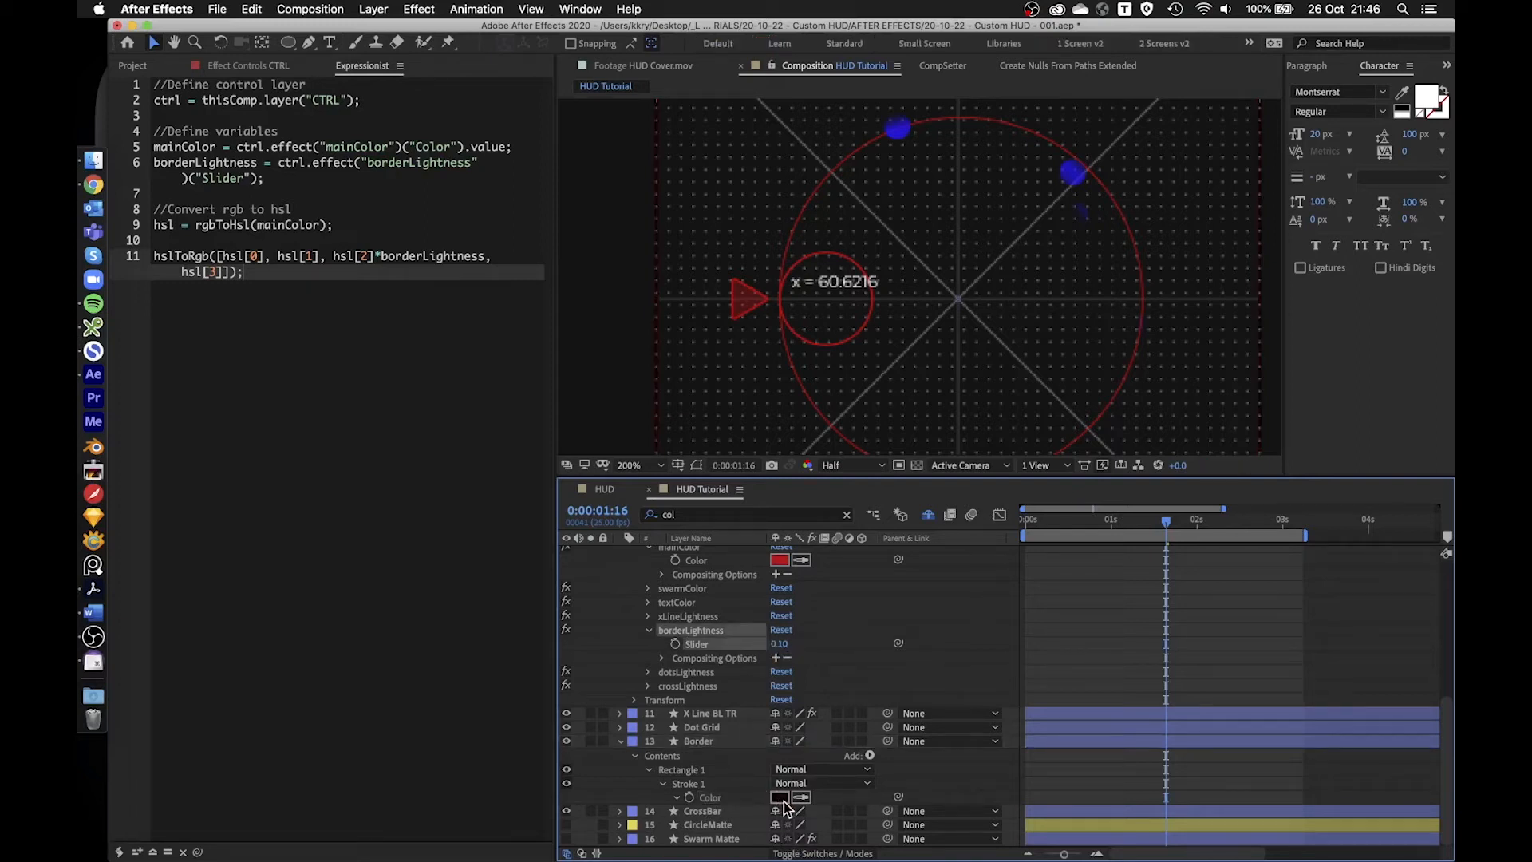
{"action": "left_click", "coordinate": [784, 645]}
{"action": "type", "text": ".9"}
{"action": "key", "text": "Return"}
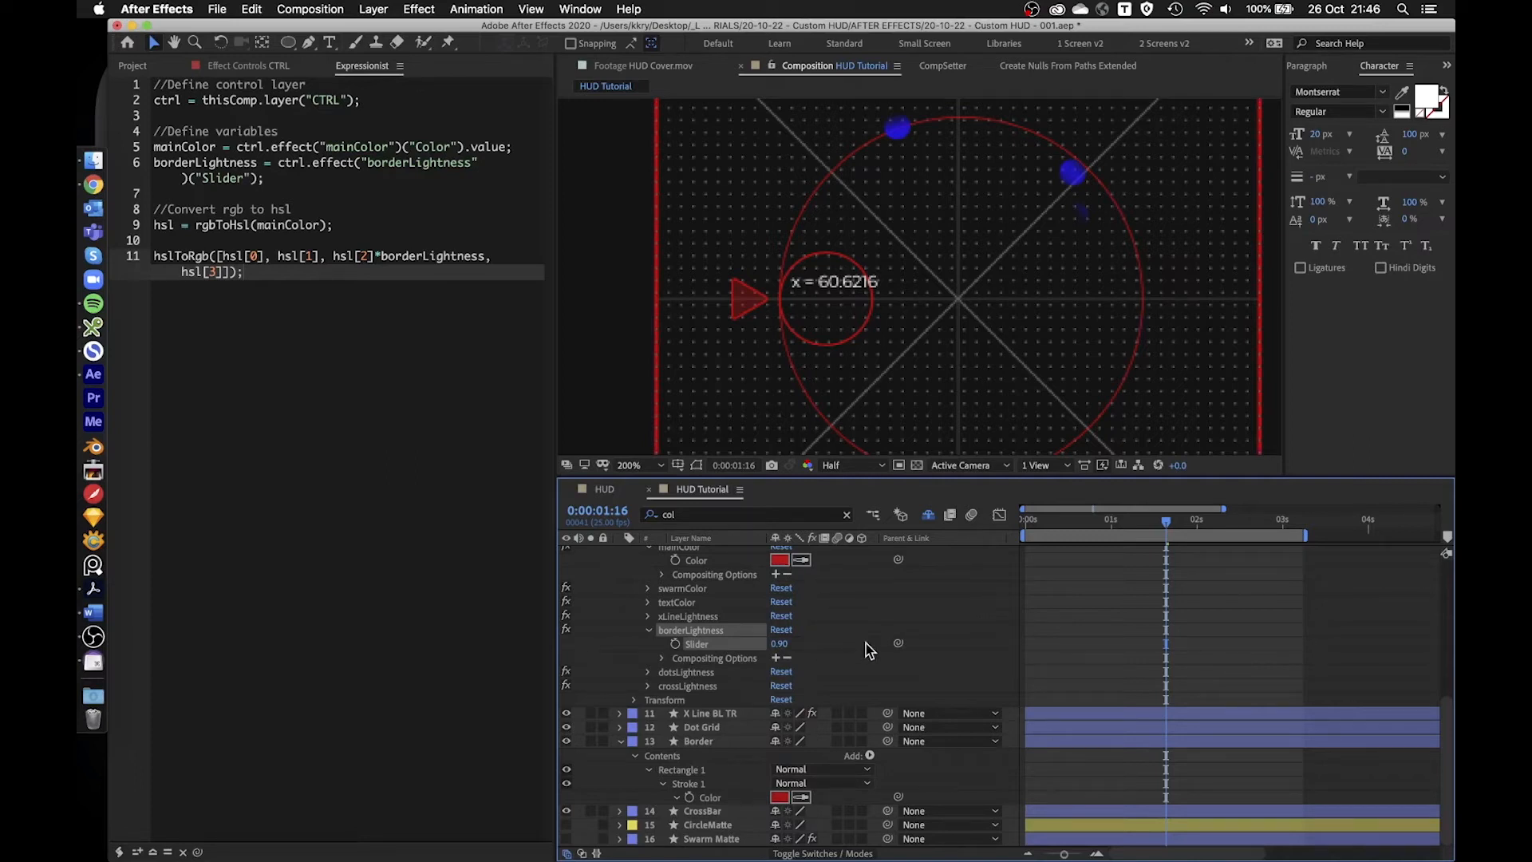
- Set the borderLightness slider to 0.5
{"action": "left_click", "coordinate": [780, 644]}
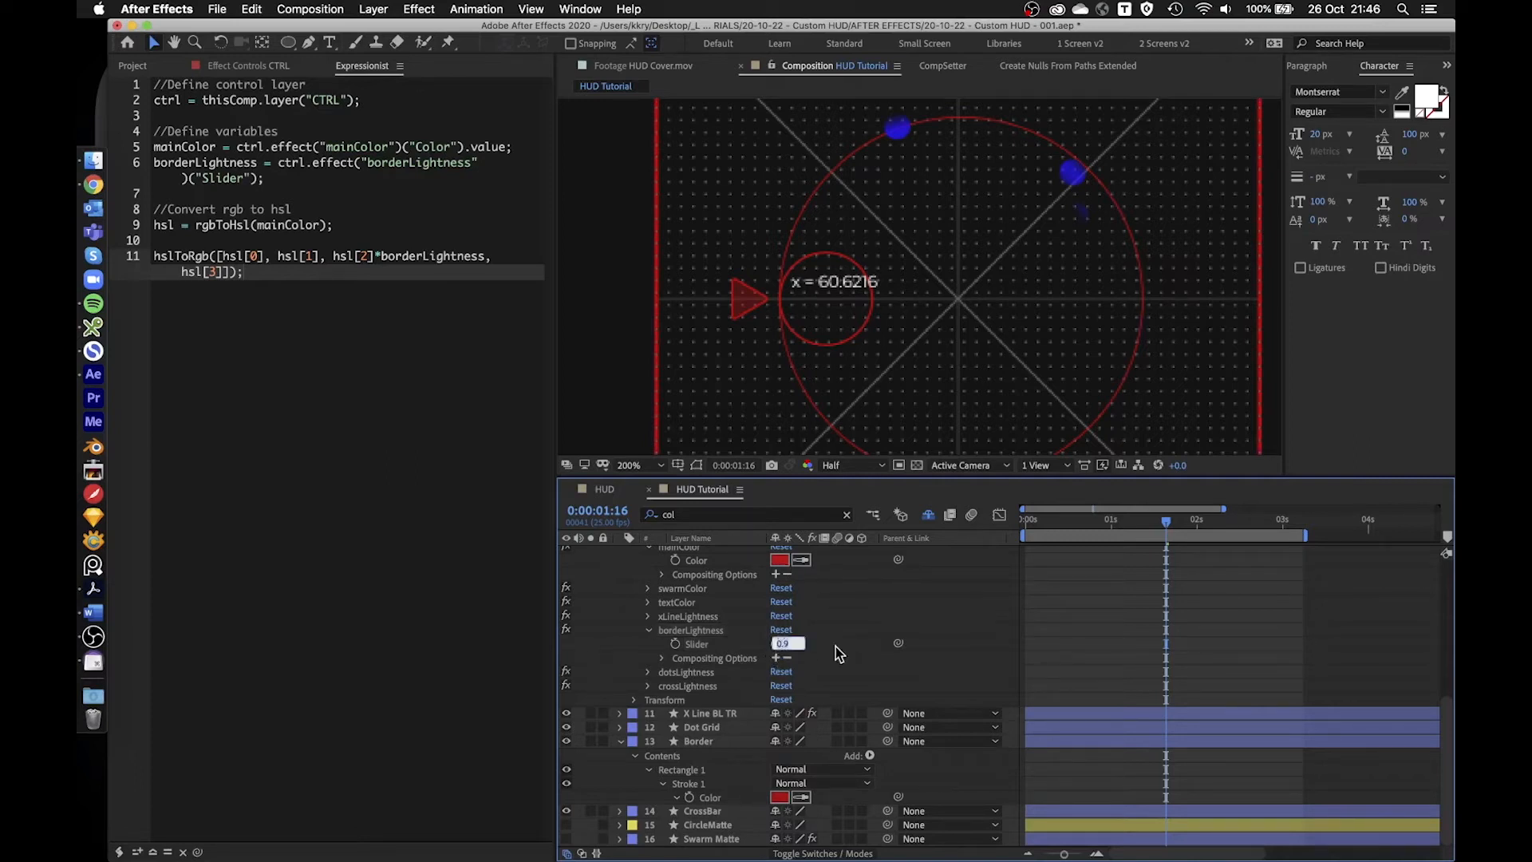
{"action": "type", "text": ".5"}
{"action": "key", "text": "Return"}
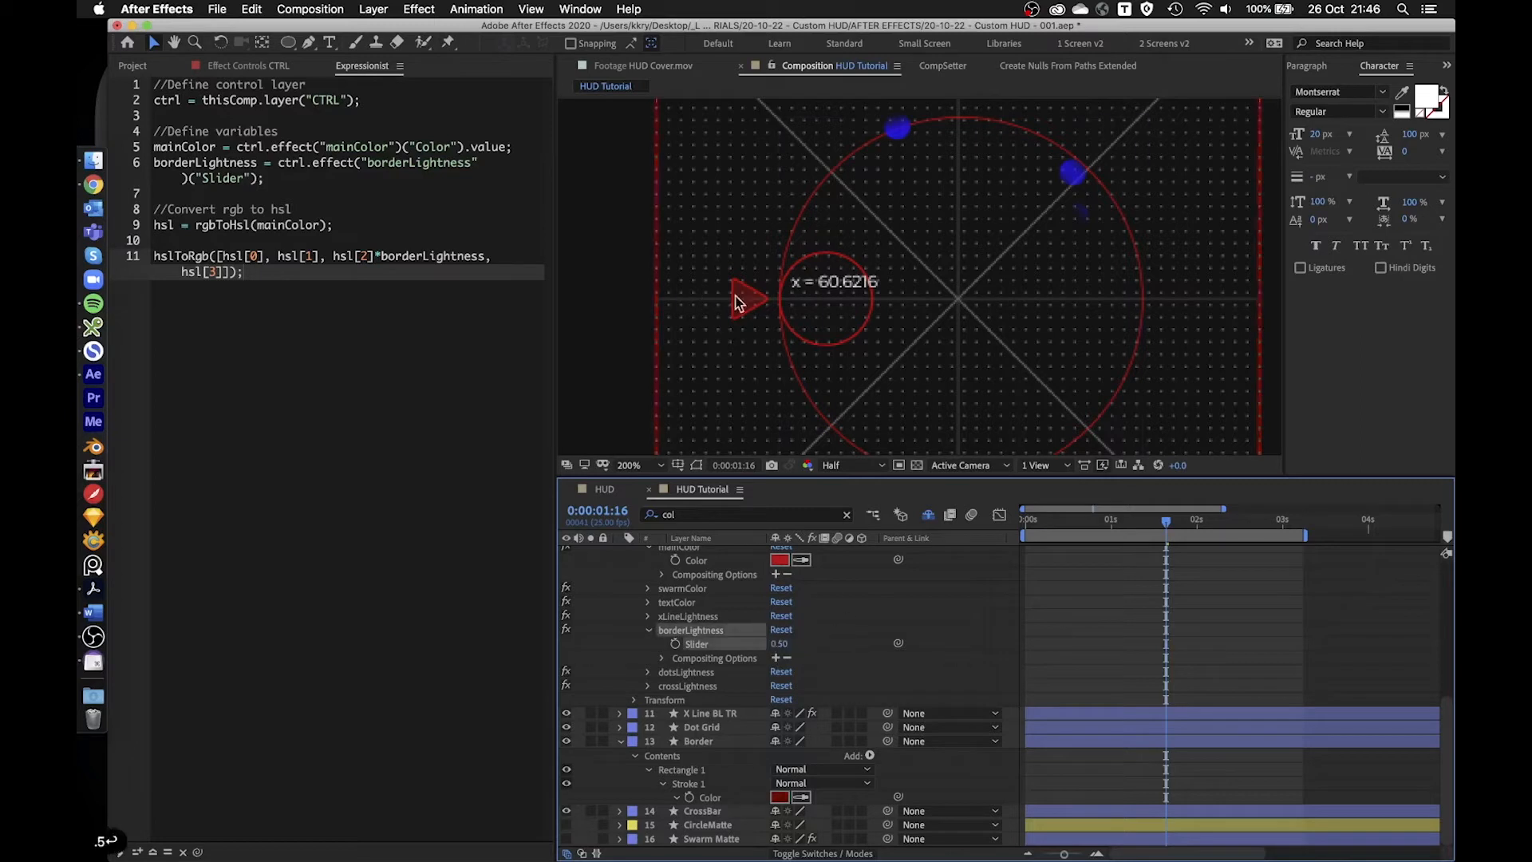
- Try several blue shades for mainColor to preview the HUD's color response, and cancel the color change
{"action": "left_click", "coordinate": [782, 561]}
{"action": "left_click", "coordinate": [461, 217]}
{"action": "left_click", "coordinate": [422, 212]}
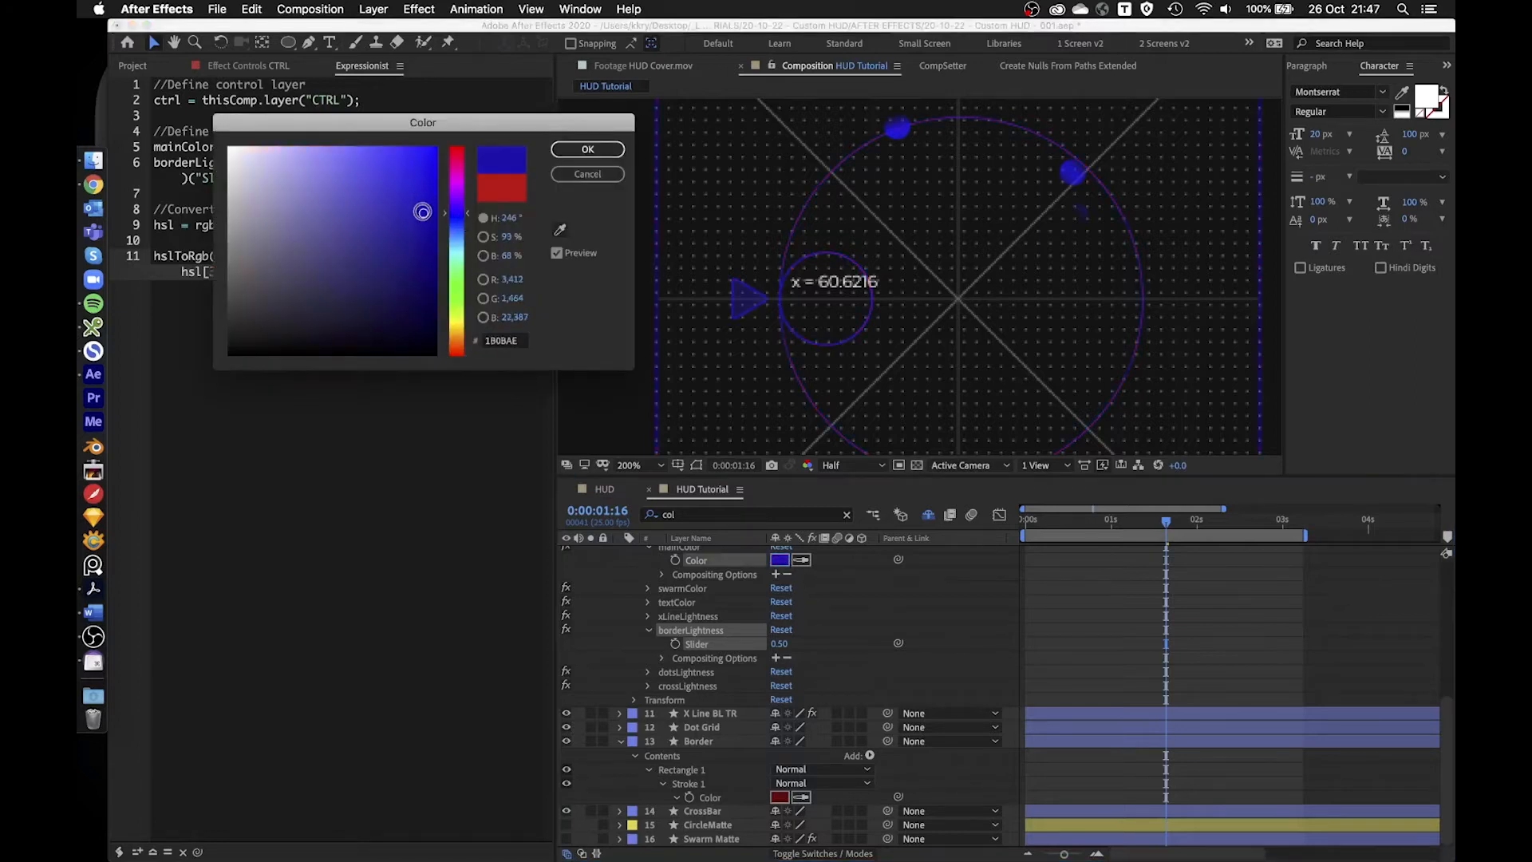
{"action": "left_click_drag", "start_coordinate": [422, 211], "coordinate": [426, 257]}
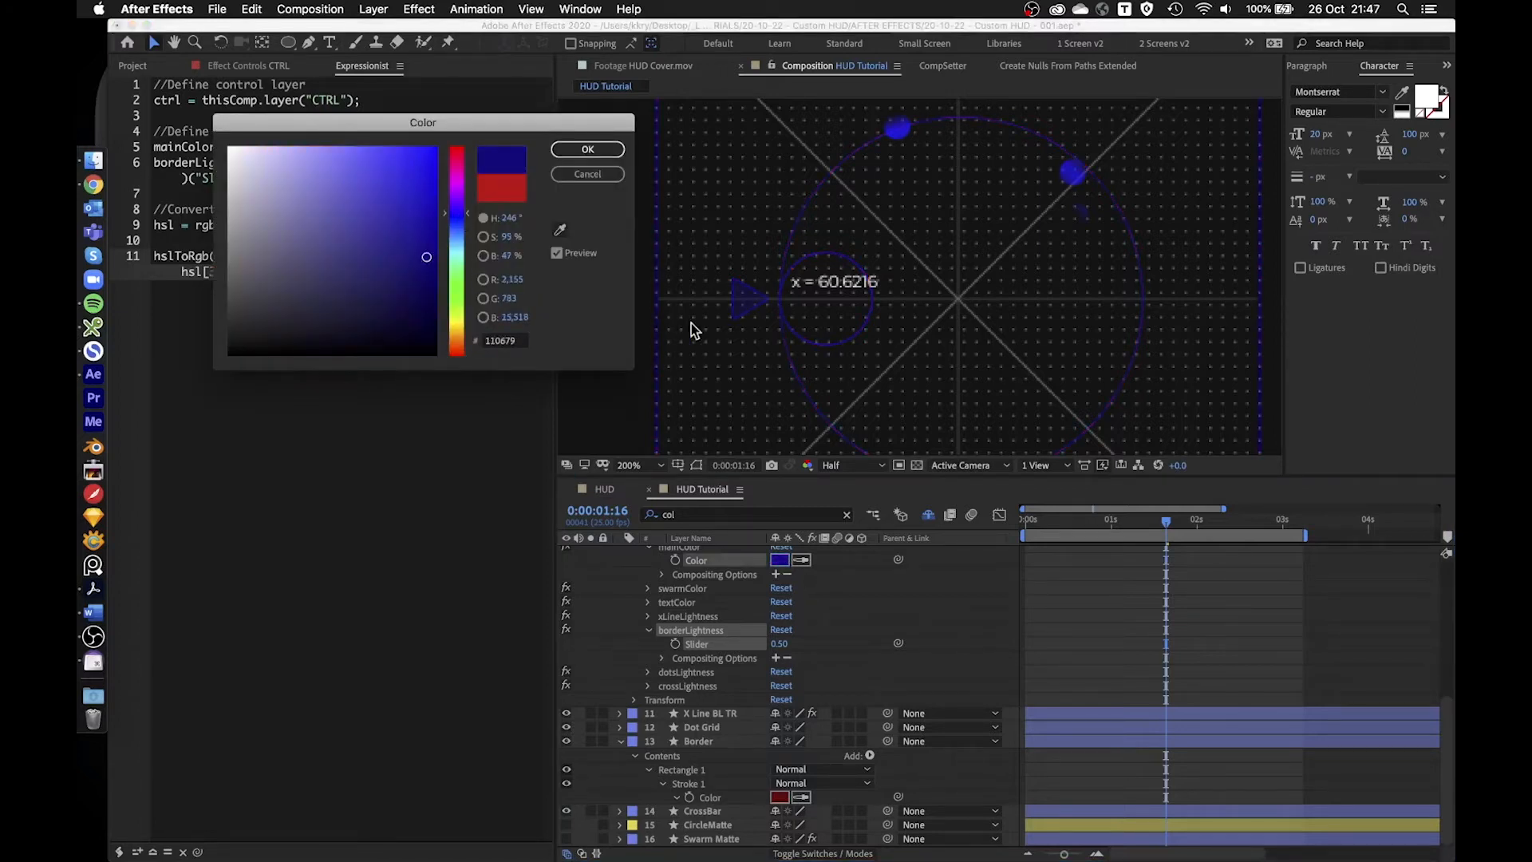
{"action": "left_click", "coordinate": [418, 148]}
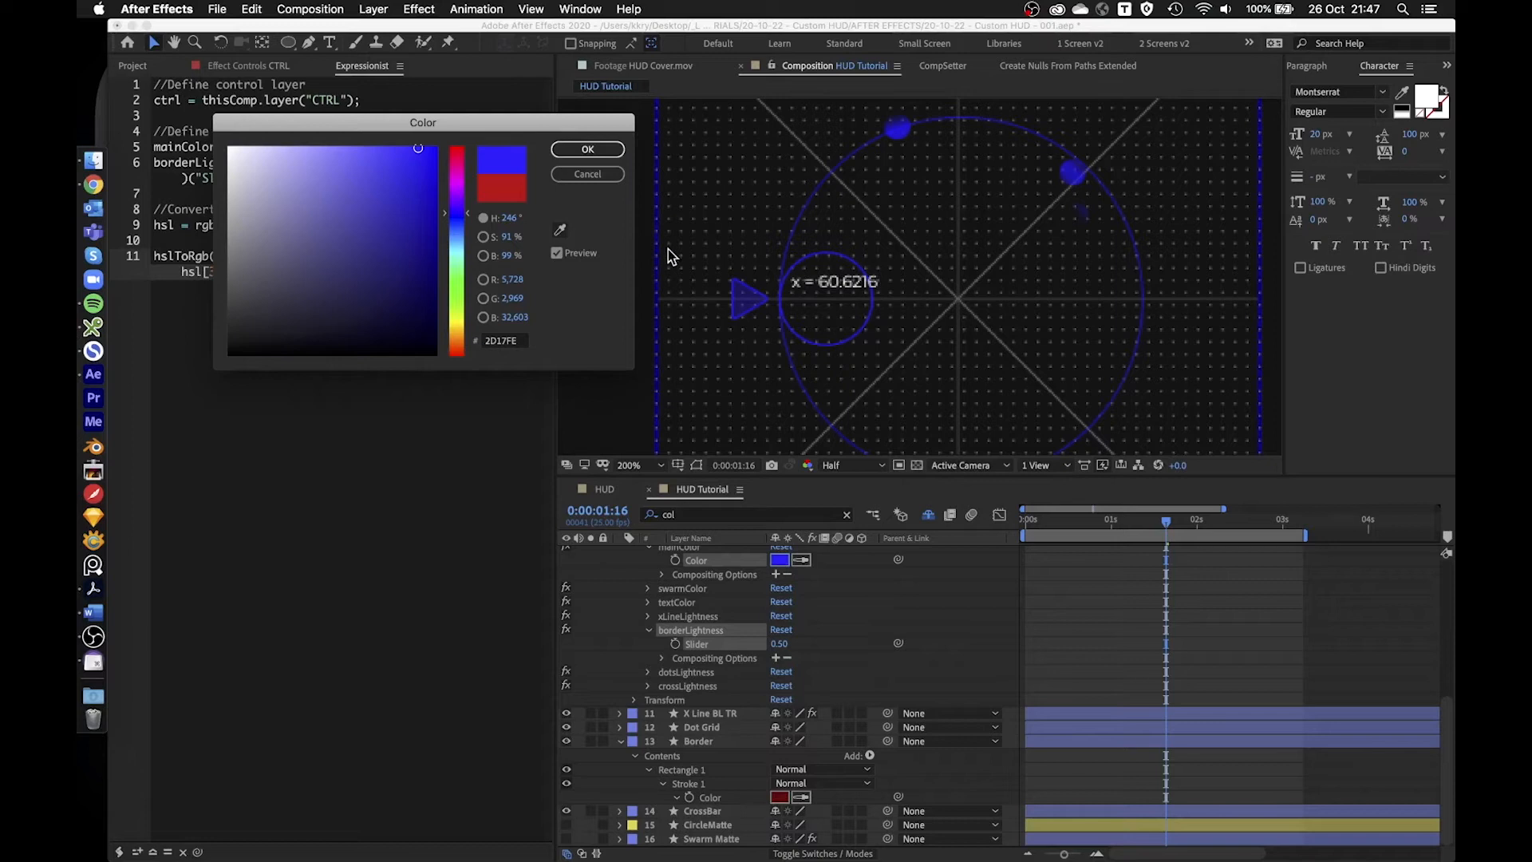
{"action": "left_click", "coordinate": [587, 174]}
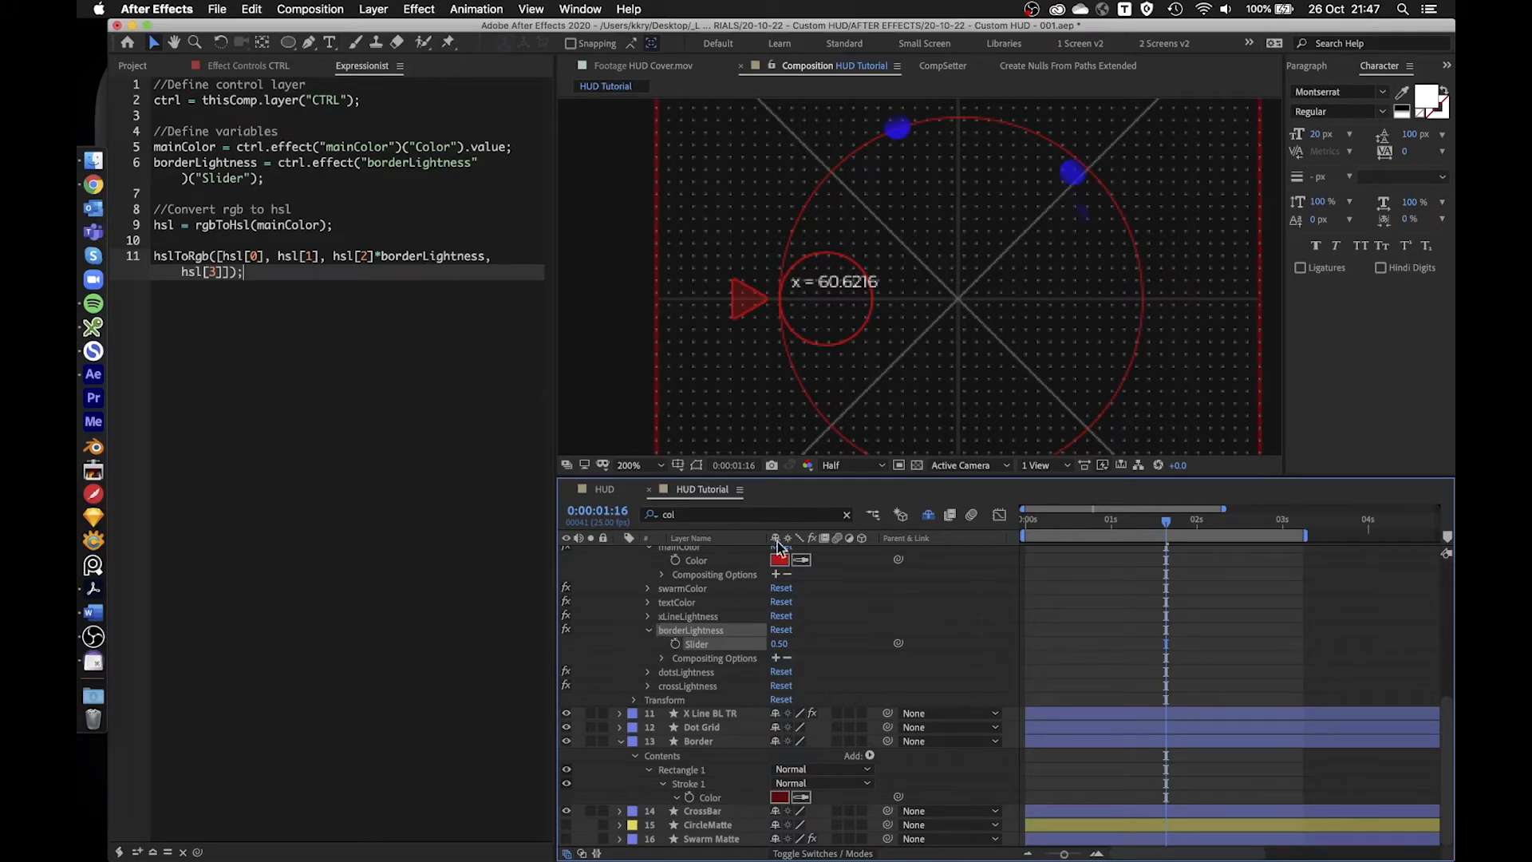
- Clear the timeline's property filter and set the mainColor control to blue 1966EA
{"action": "left_click", "coordinate": [847, 515]}
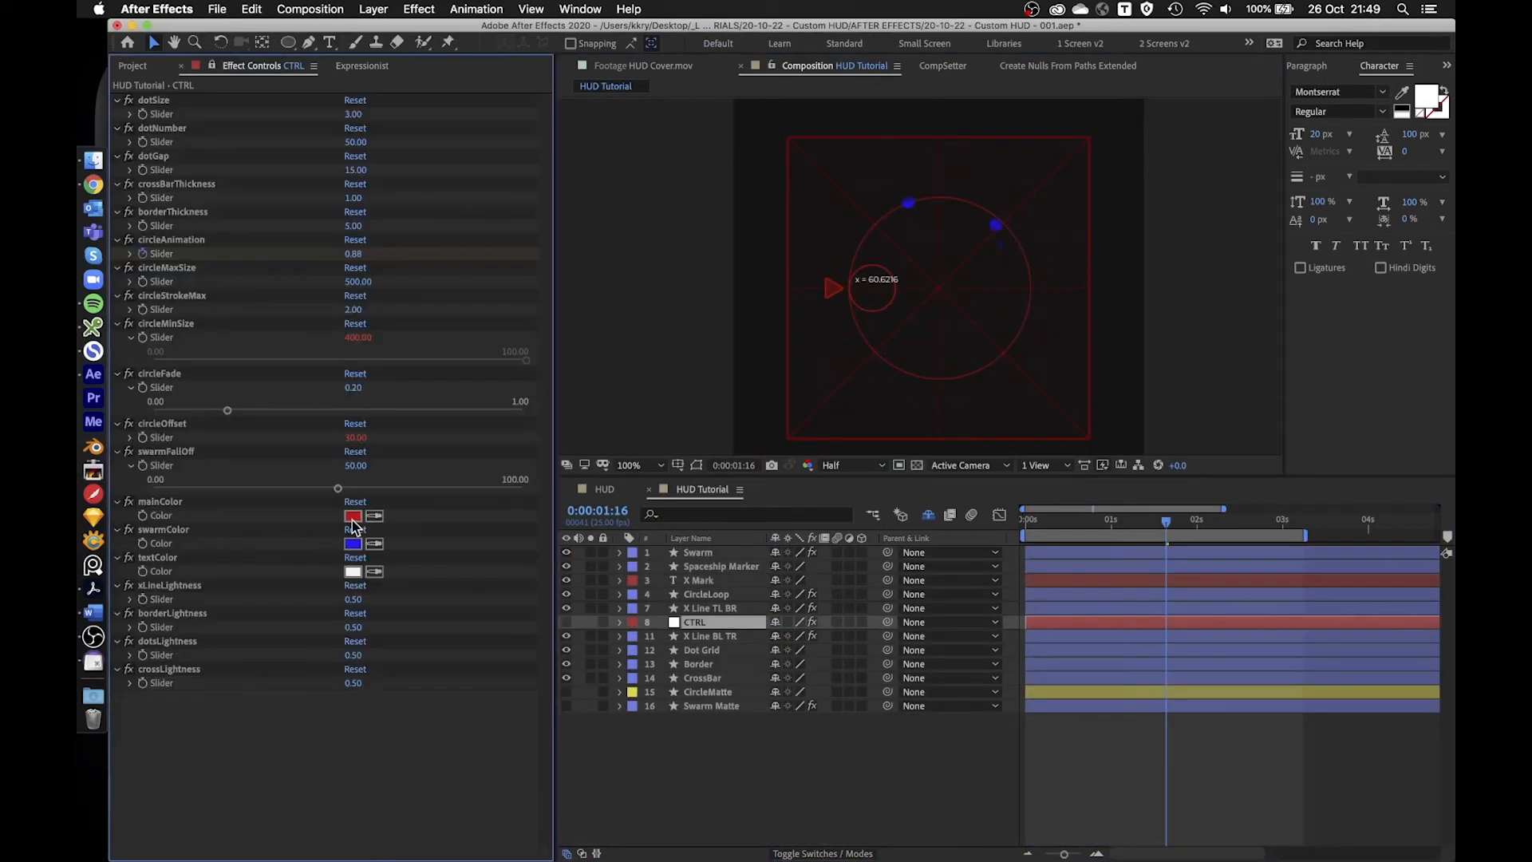
{"action": "left_click", "coordinate": [353, 516]}
{"action": "left_click", "coordinate": [458, 229]}
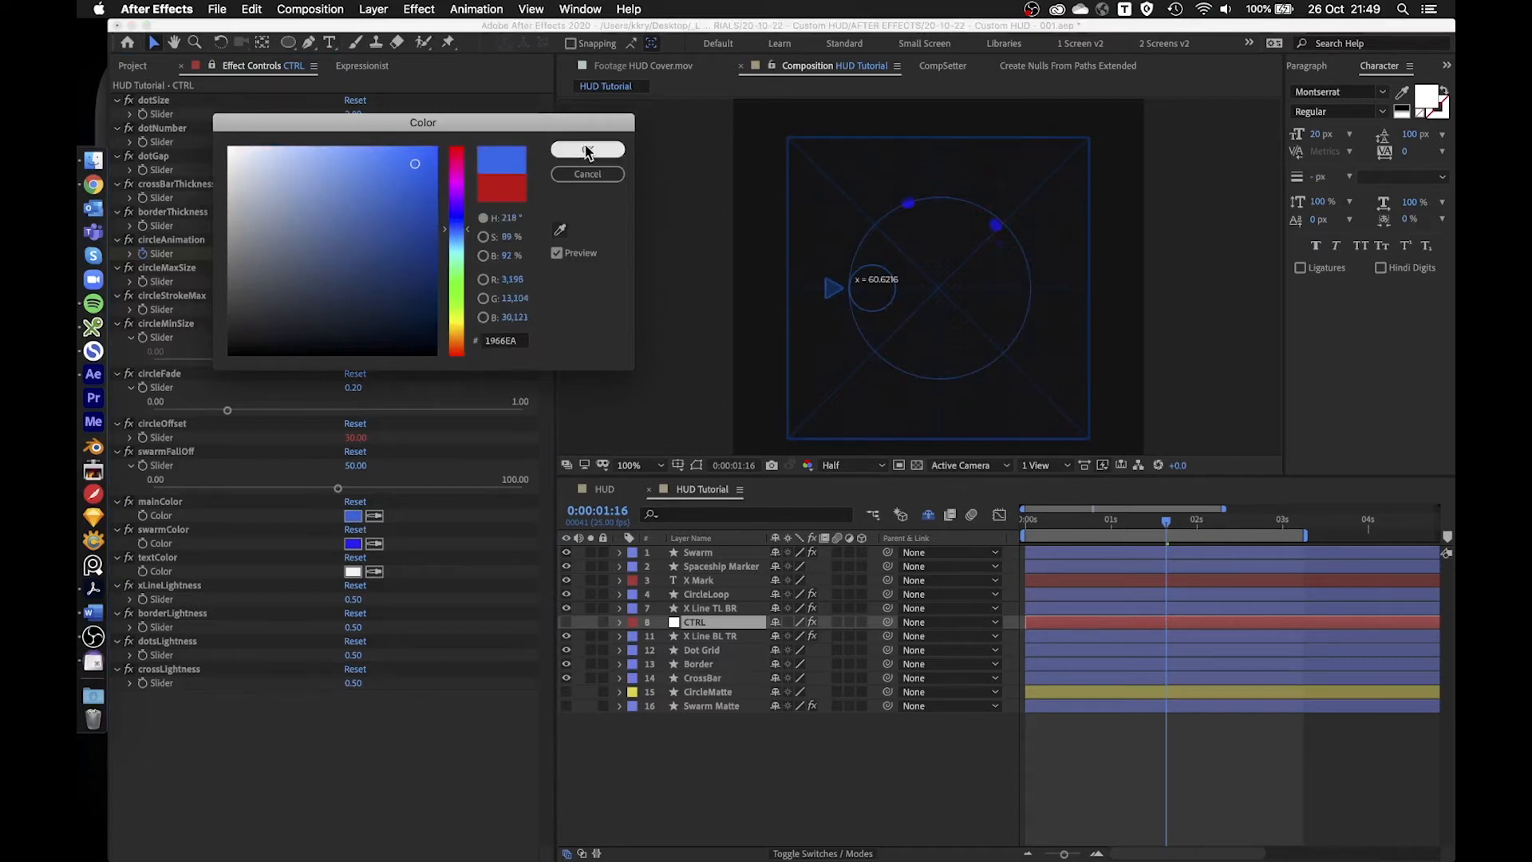
{"action": "left_click", "coordinate": [587, 150]}
- Set the xLineLightness slider to 0.2 and inspect the diagonal lines in the composition
{"action": "left_click", "coordinate": [354, 599]}
{"action": "type", "text": "0.2"}
{"action": "key", "text": "Return"}
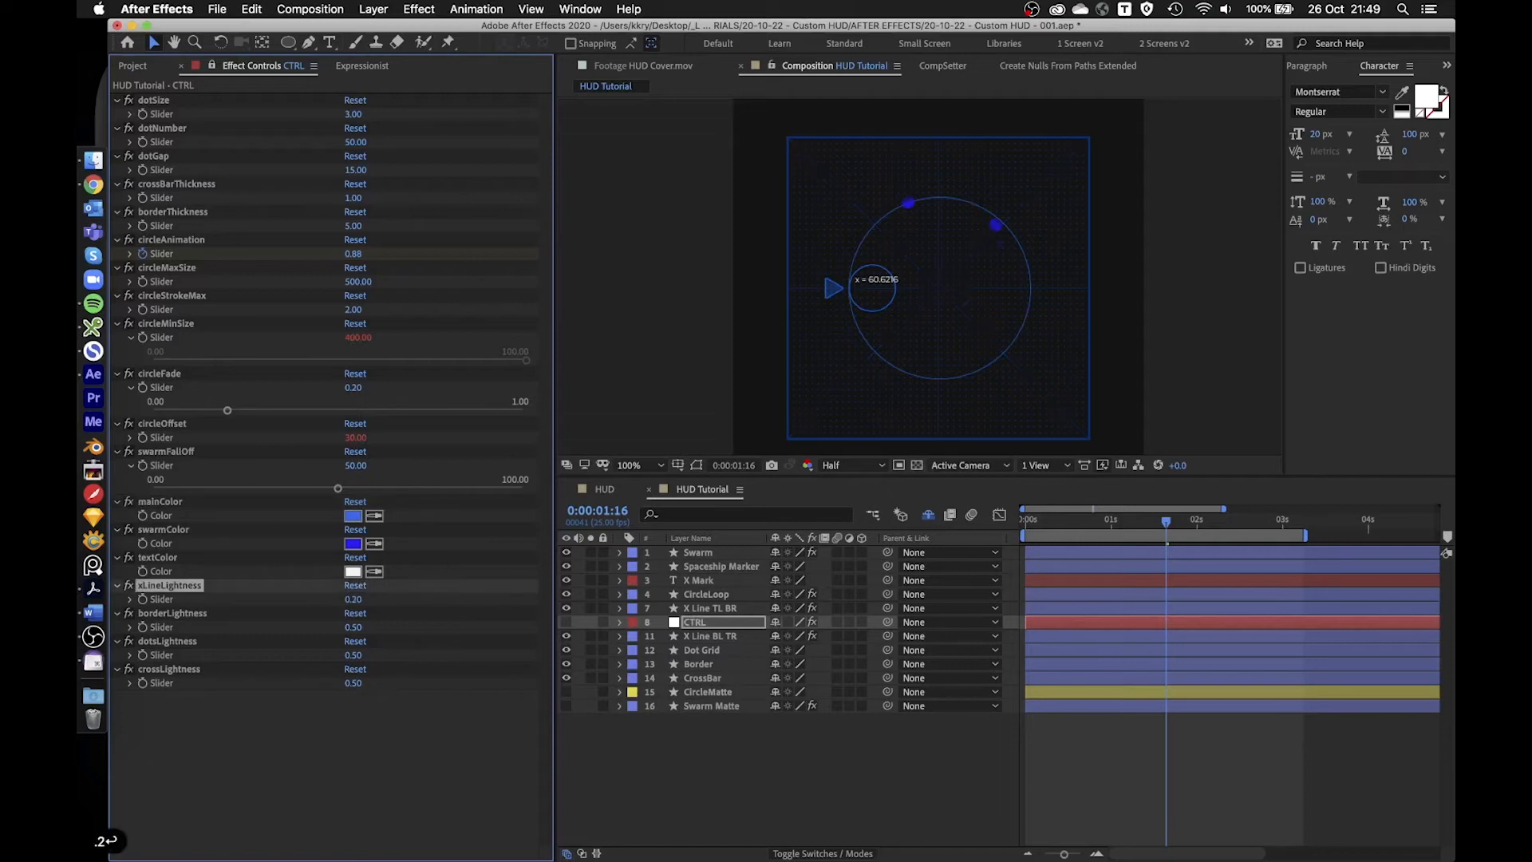
{"action": "key", "text": "period"}
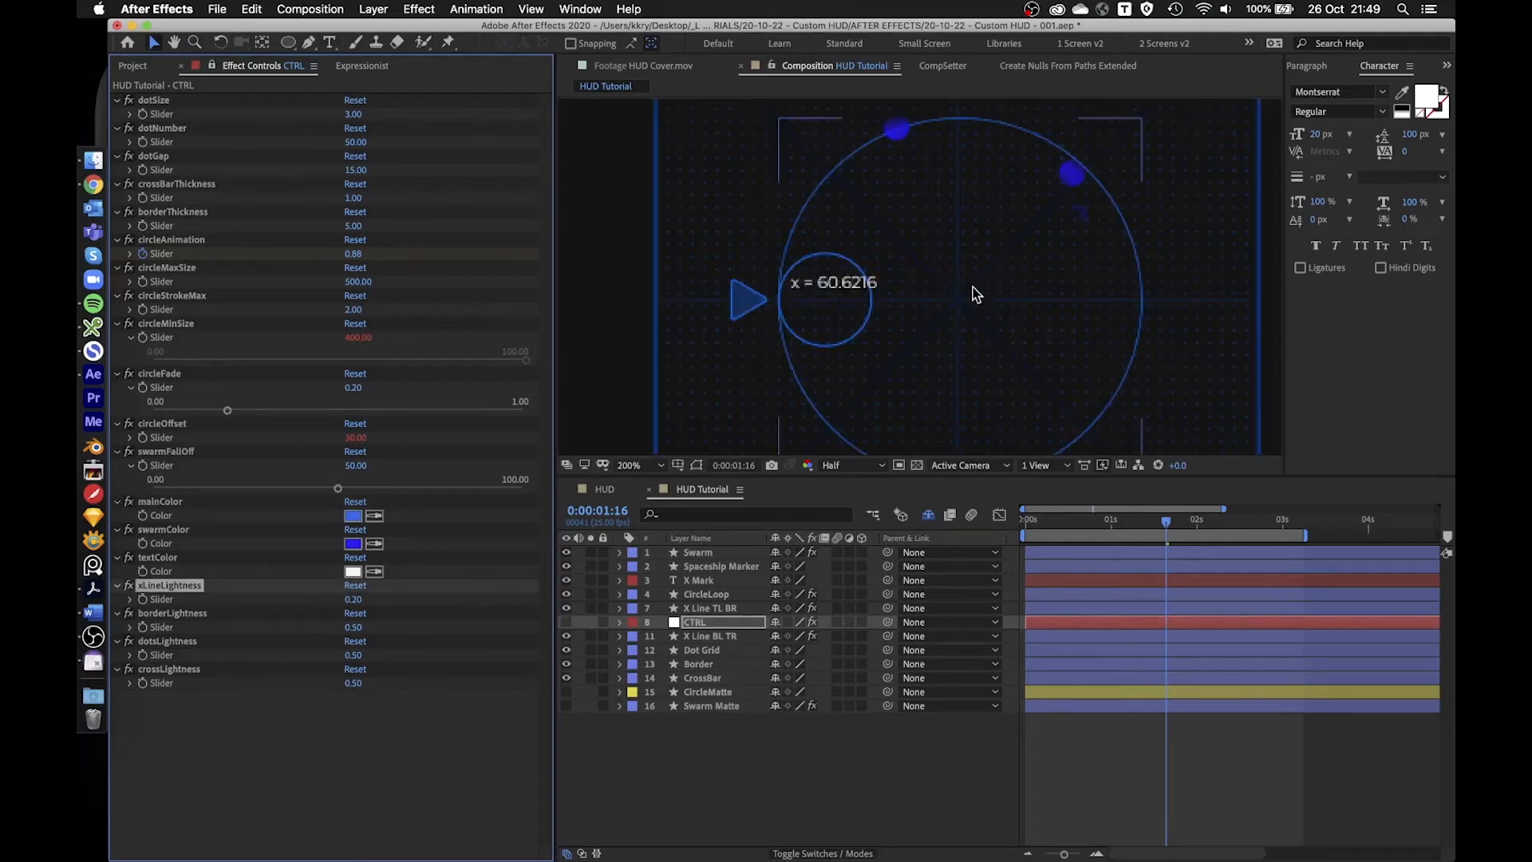
{"action": "key", "text": "comma"}
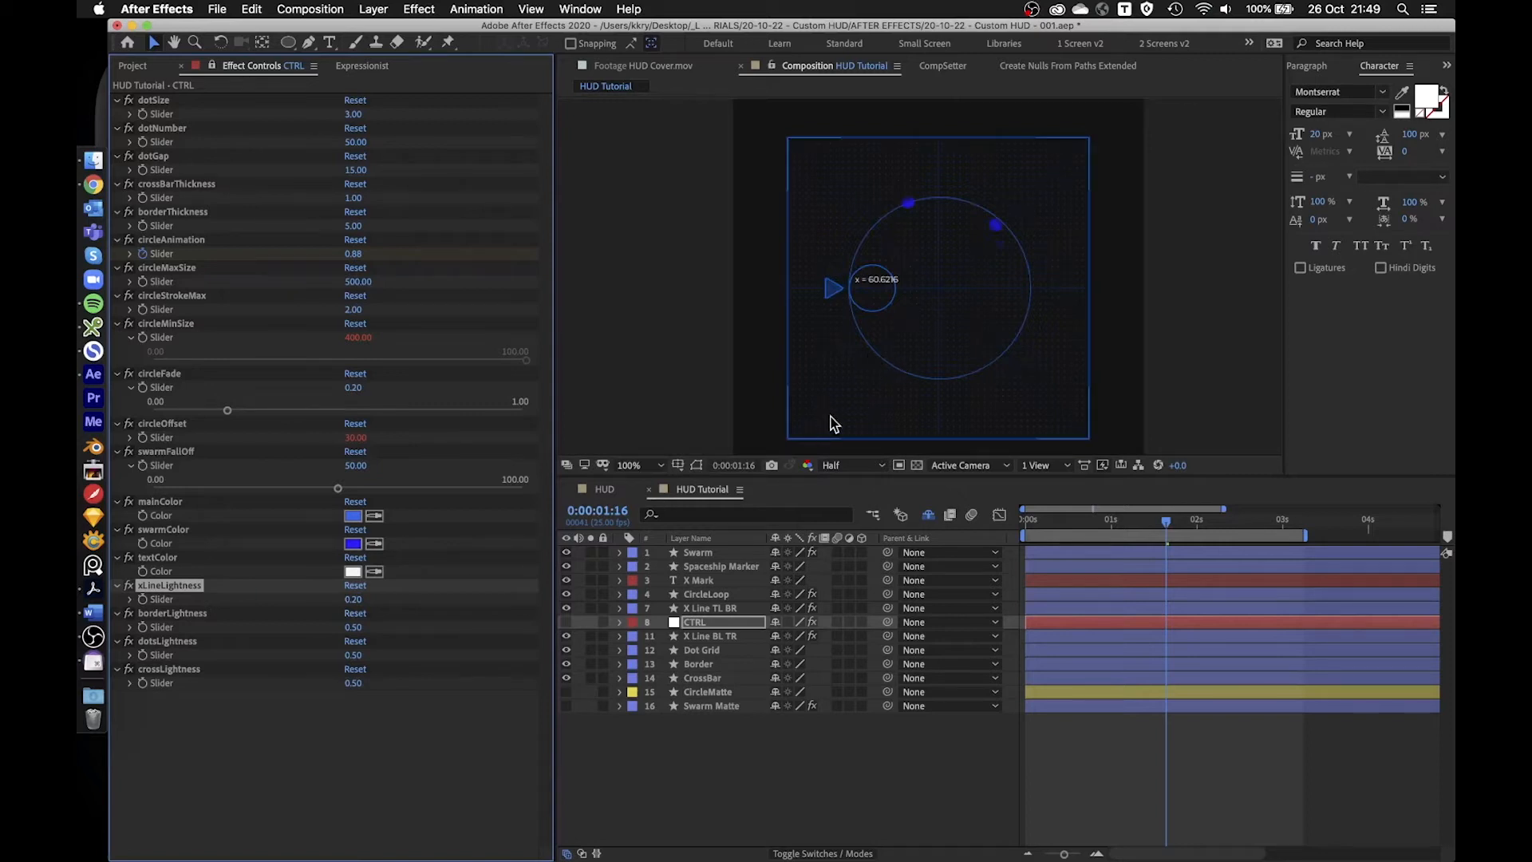
- Set the dotsLightness slider to 0.7
{"action": "left_click", "coordinate": [353, 655]}
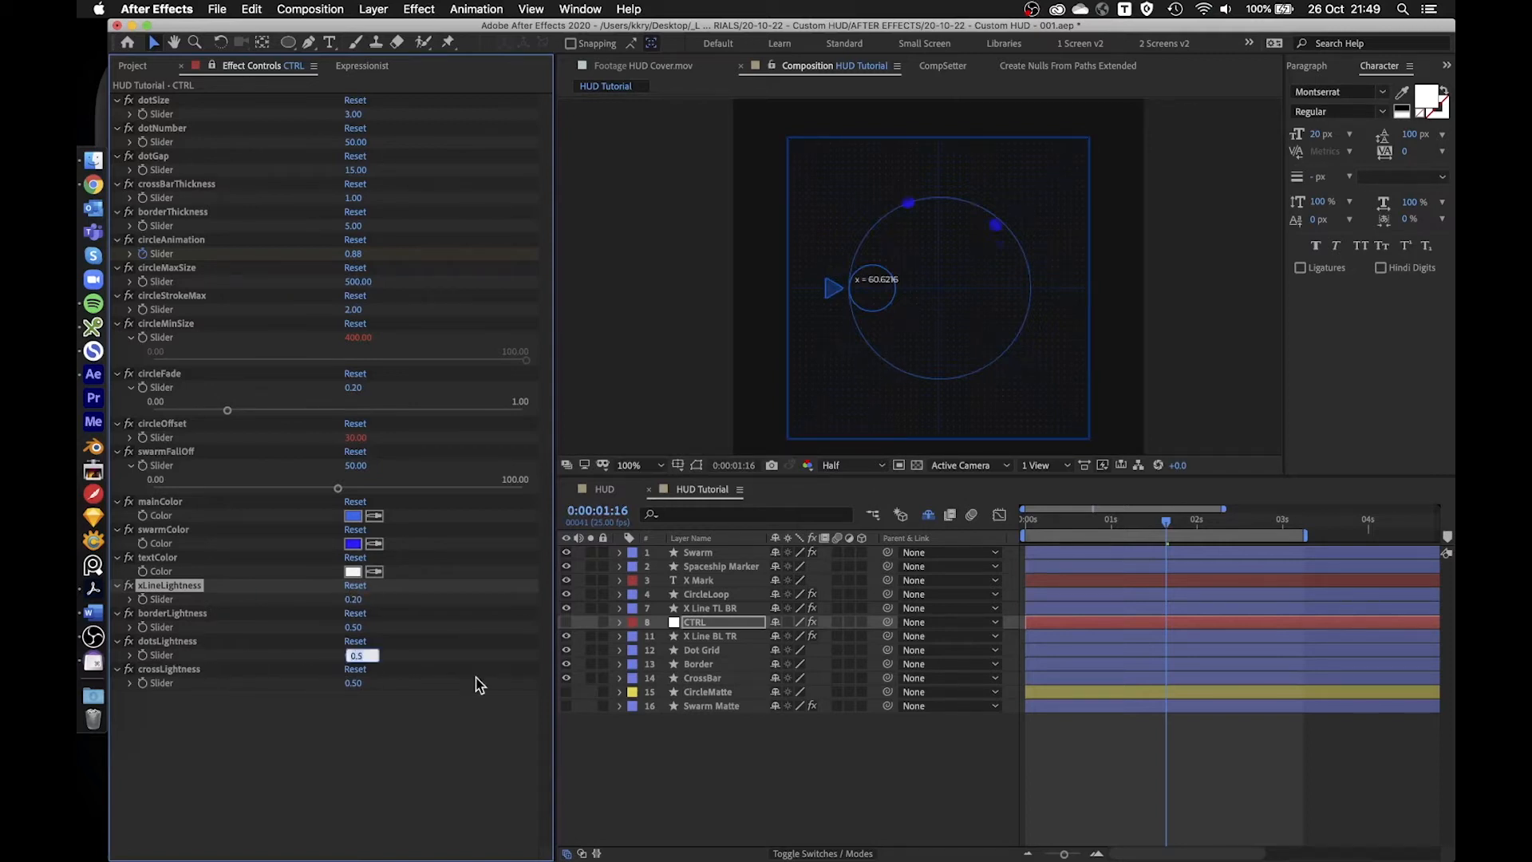
{"action": "type", "text": ".7"}
{"action": "key", "text": "Return"}
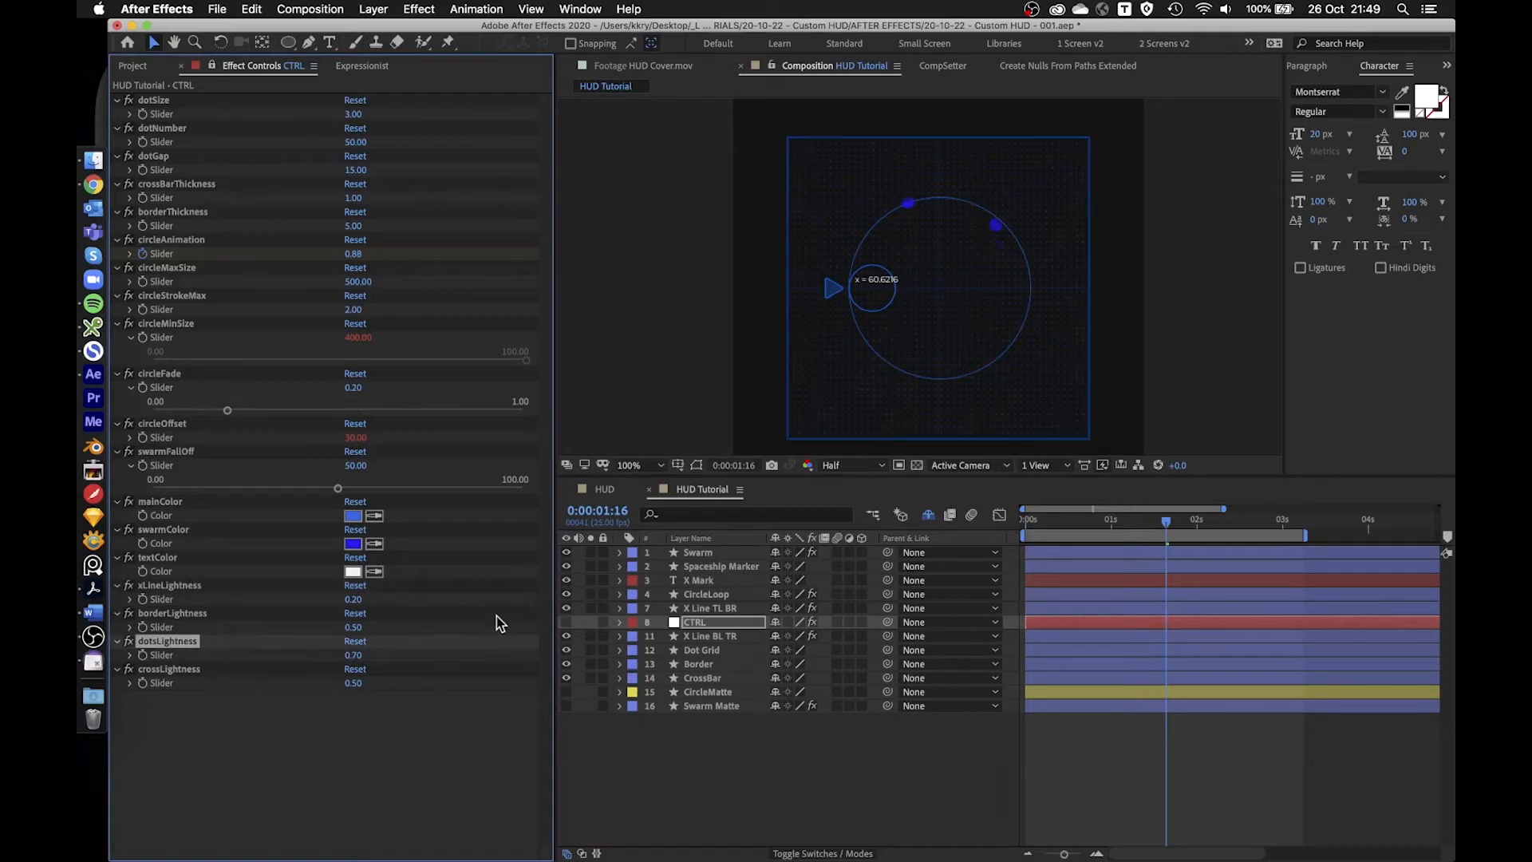
- Try the crossLightness slider at 0.3, settle on 0.5, and save the project
{"action": "type", "text": ".3"}
{"action": "key", "text": "Return"}
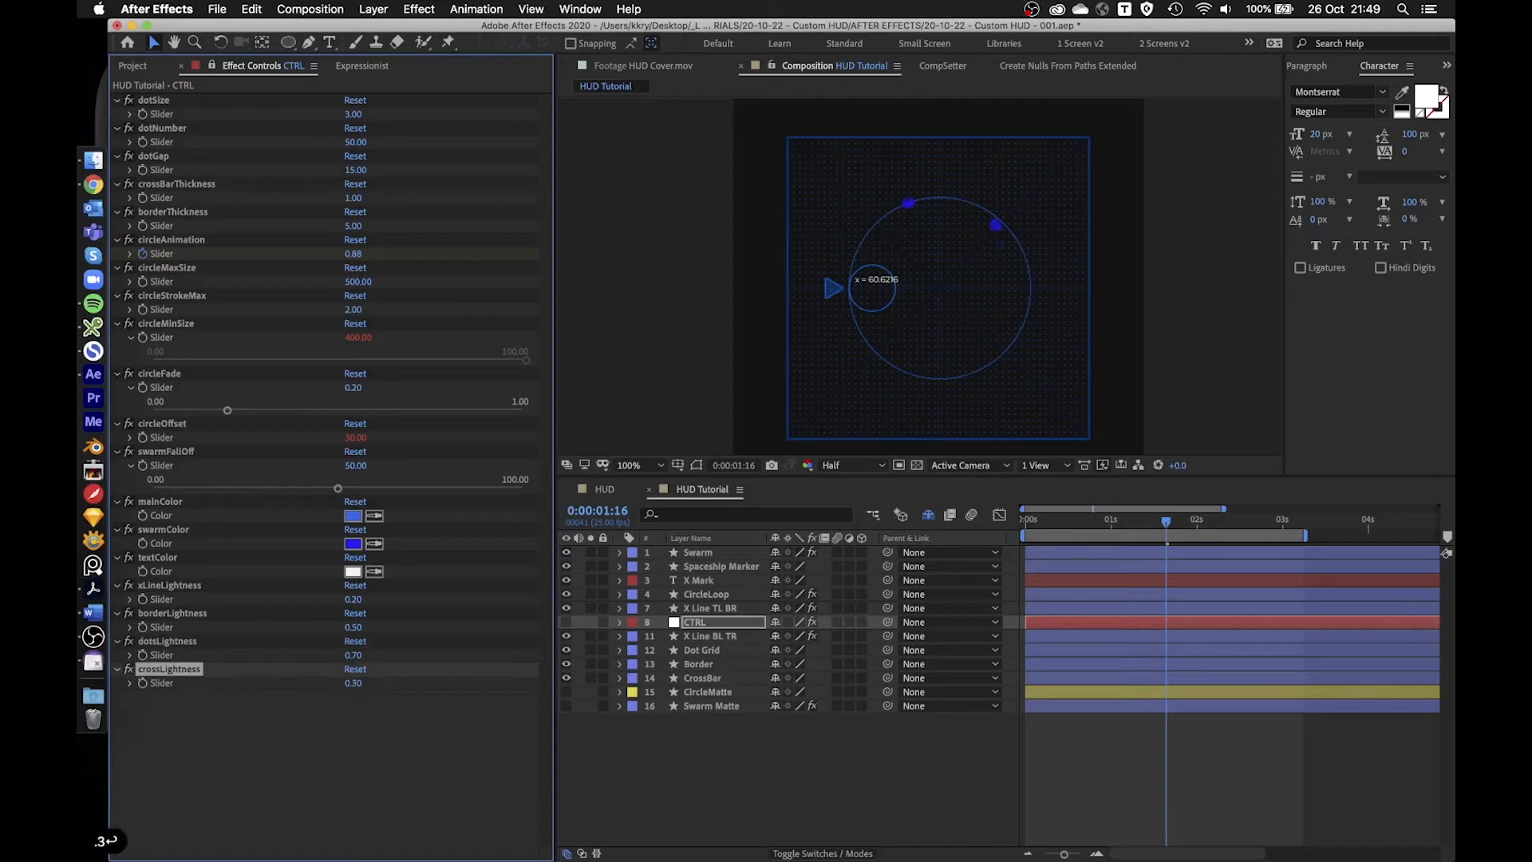
{"action": "left_click", "coordinate": [353, 684]}
{"action": "type", "text": ".5"}
{"action": "key", "text": "Return"}
{"action": "left_click", "coordinate": [725, 750]}
{"action": "key", "text": "super+s"}
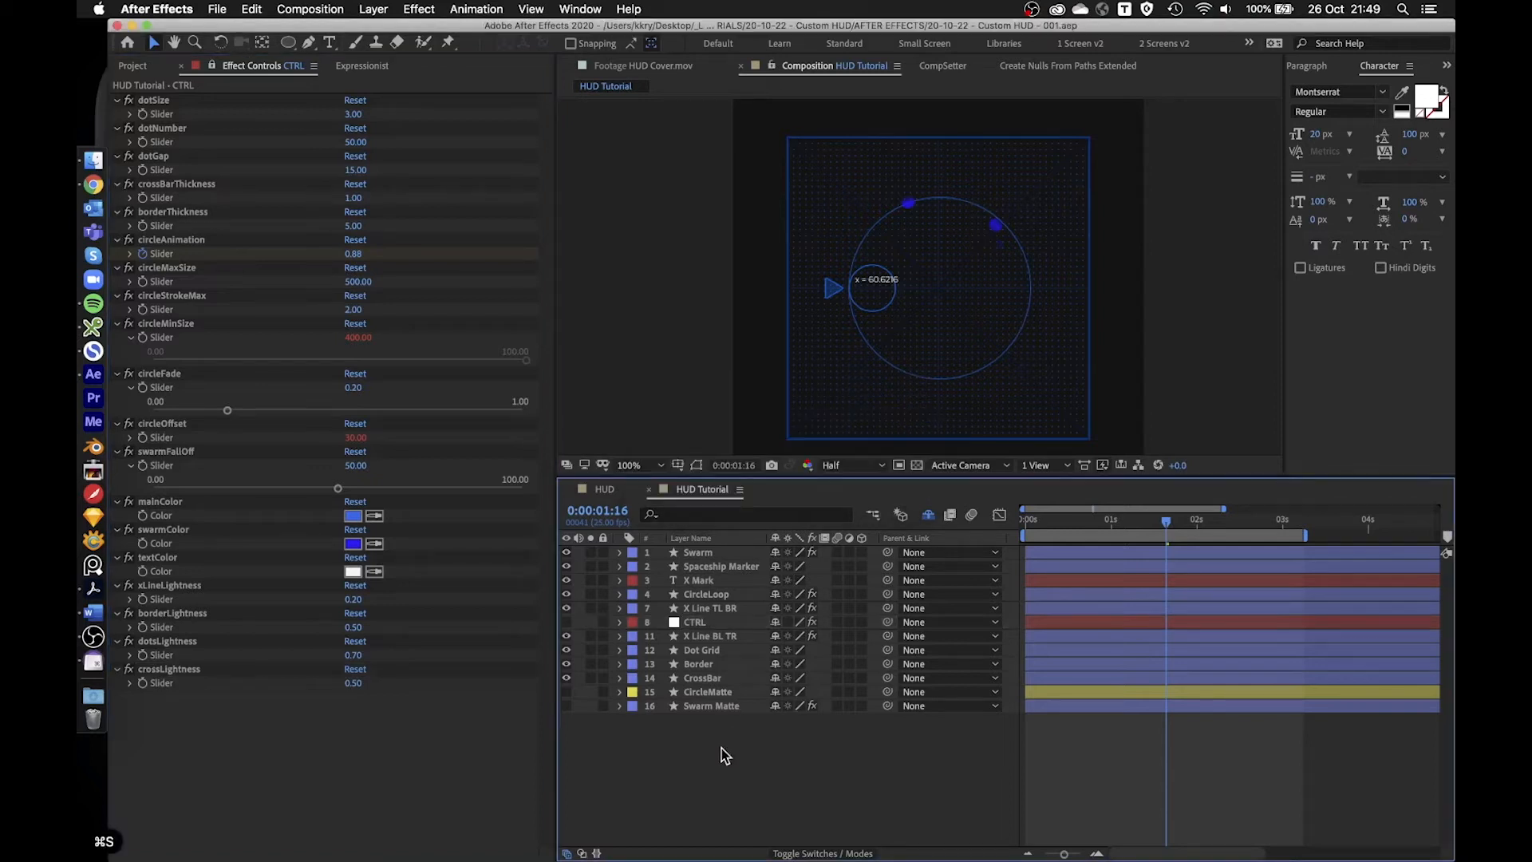
- Examine the finished HUD composition's circle lines up close and return to the HUD Tutorial composition
{"action": "left_click", "coordinate": [604, 488]}
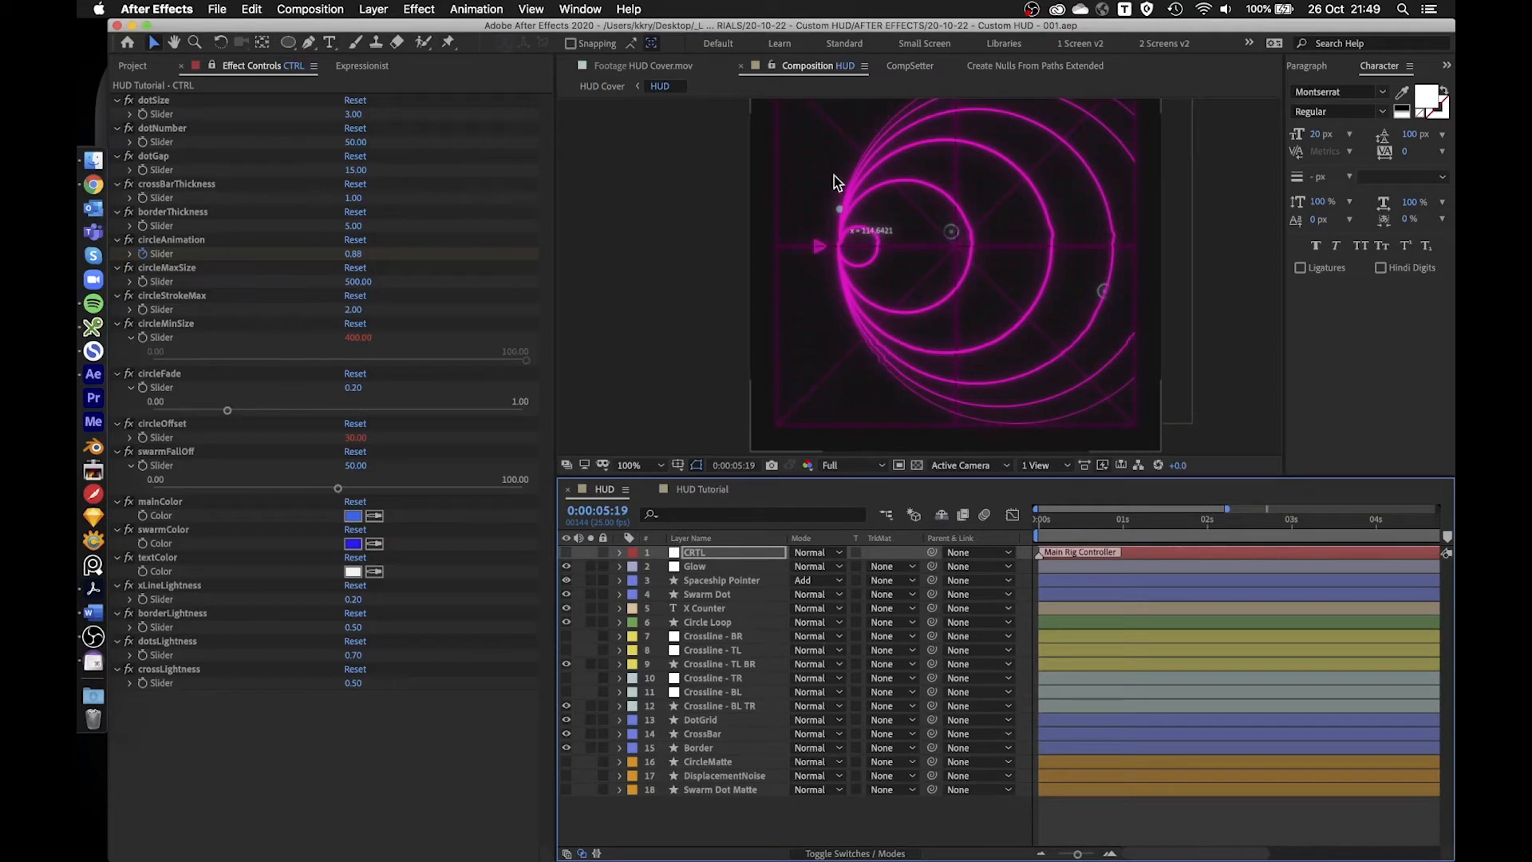
{"action": "key", "text": "period"}
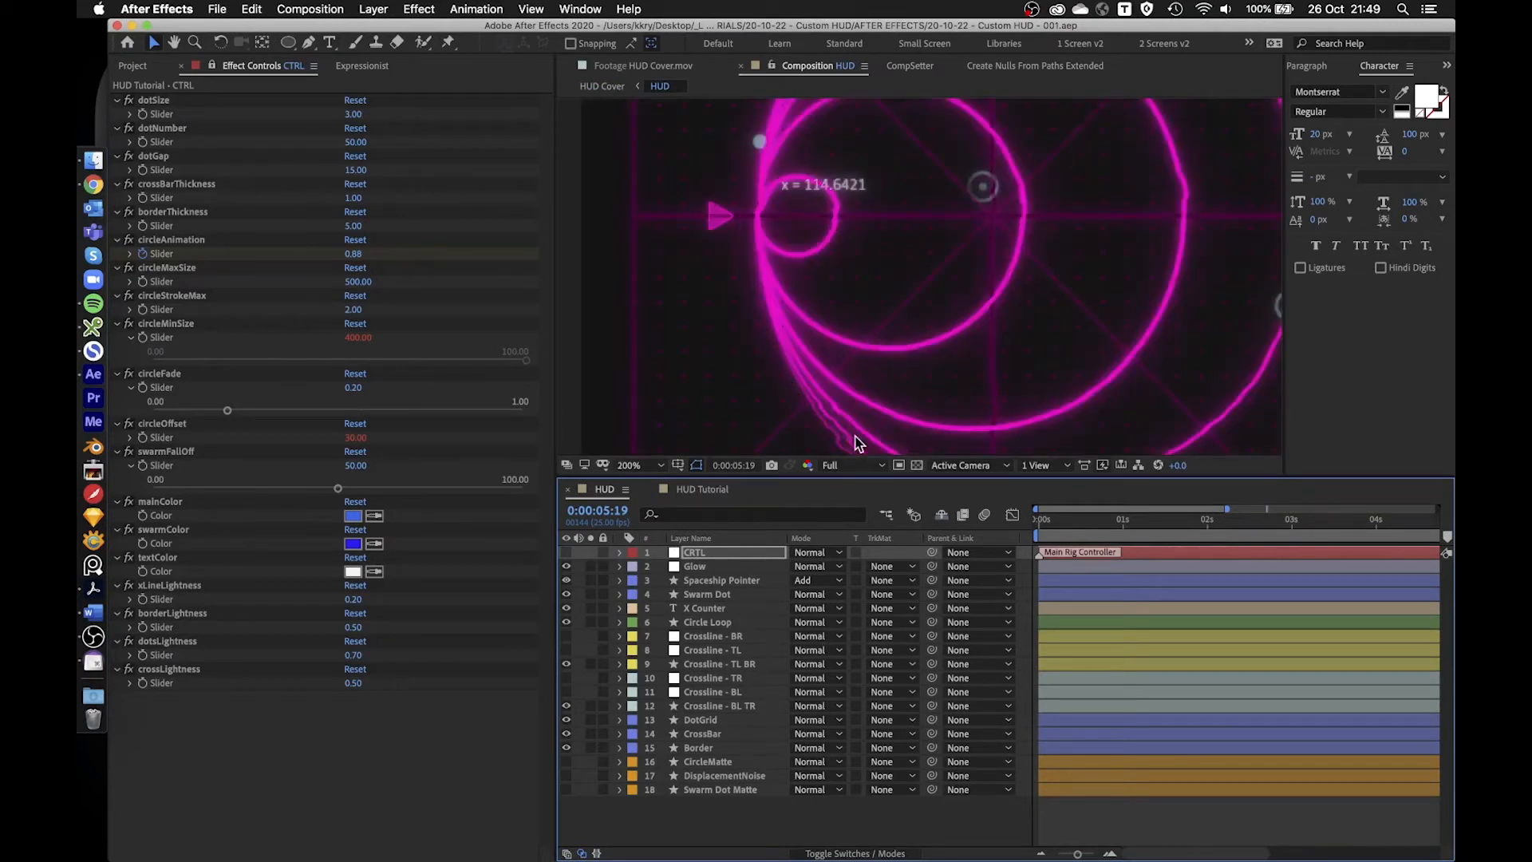
{"action": "key", "text": "comma"}
{"action": "left_click", "coordinate": [702, 489]}
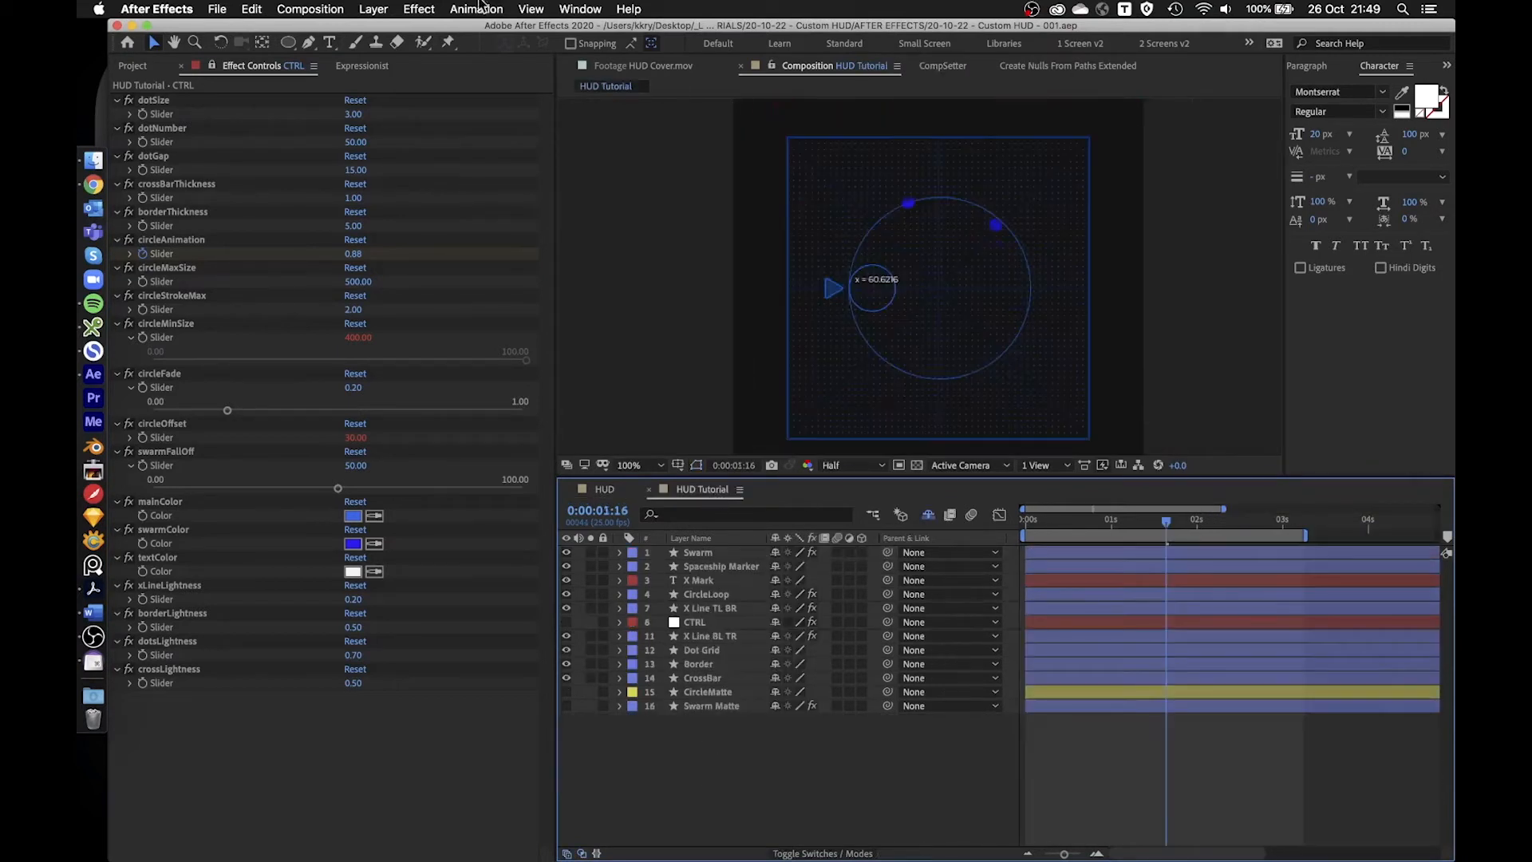
- Create a composition-sized rectangle shape layer and name it Displacement
{"action": "key", "text": "q"}
{"action": "key", "text": "q"}
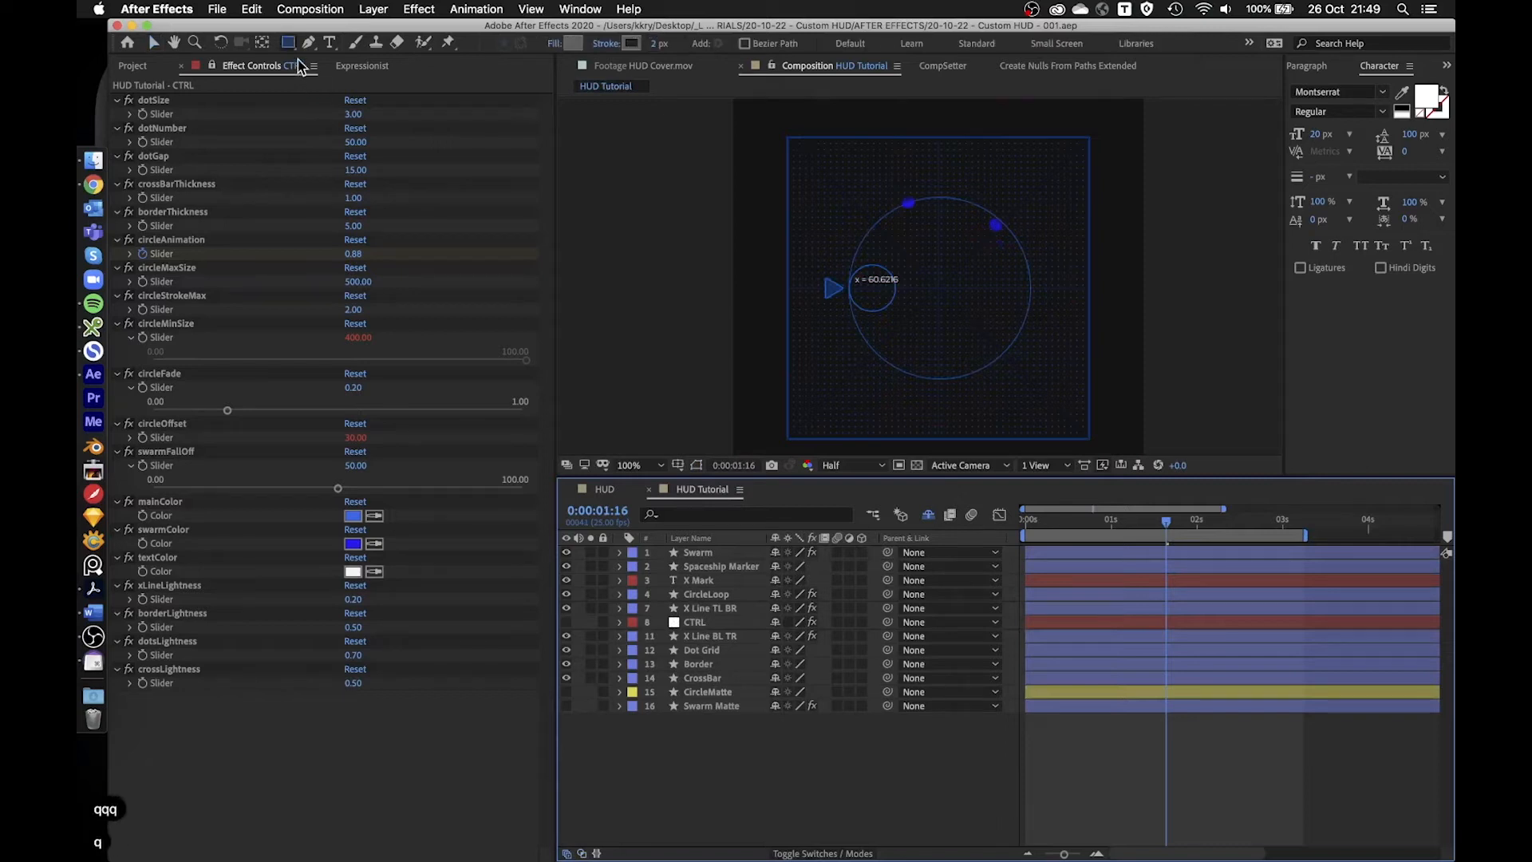
{"action": "double_click", "coordinate": [287, 50]}
{"action": "key", "text": "v"}
{"action": "key", "text": "comma"}
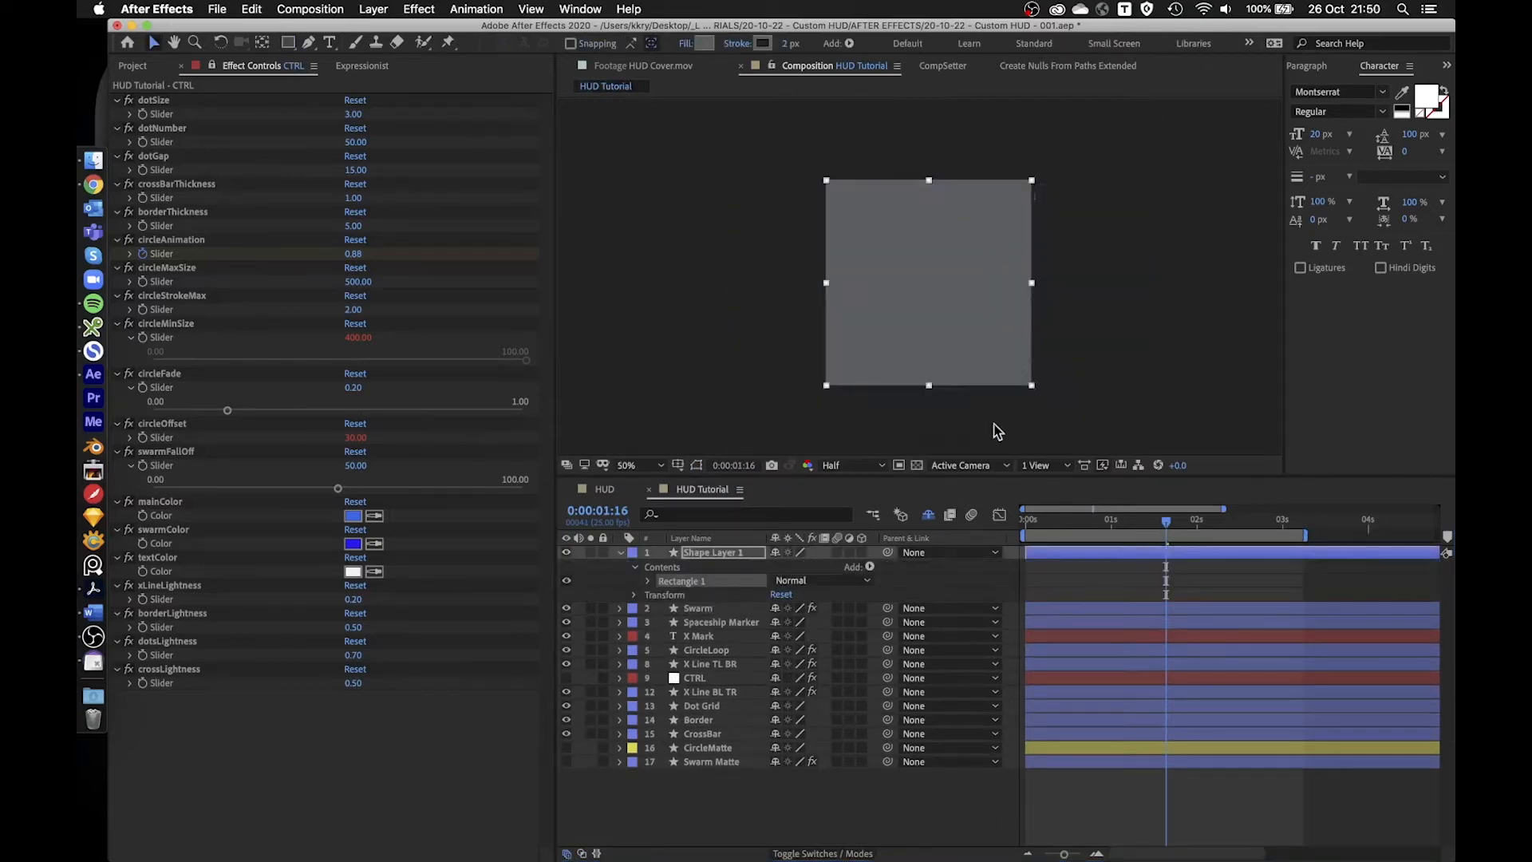
{"action": "key", "text": "Return"}
{"action": "type", "text": "Displacement"}
{"action": "key", "text": "Return"}
- Copy the Anchor Point with its expression from the CircleMatte layer to the Displacement layer
{"action": "key", "text": "p"}
{"action": "key", "text": "shift+a"}
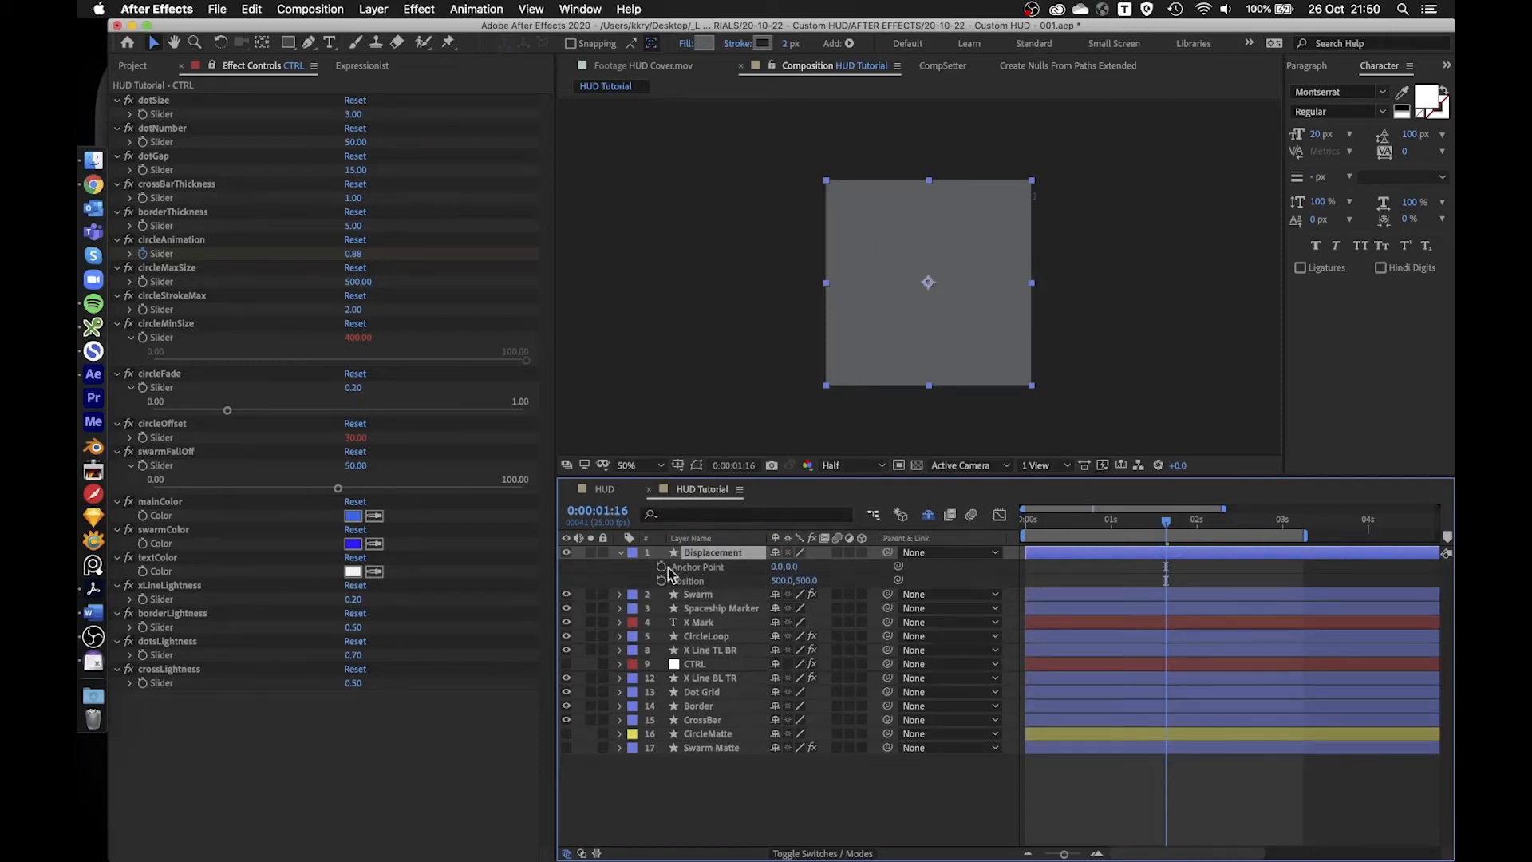
{"action": "left_click", "coordinate": [716, 734]}
{"action": "key", "text": "a"}
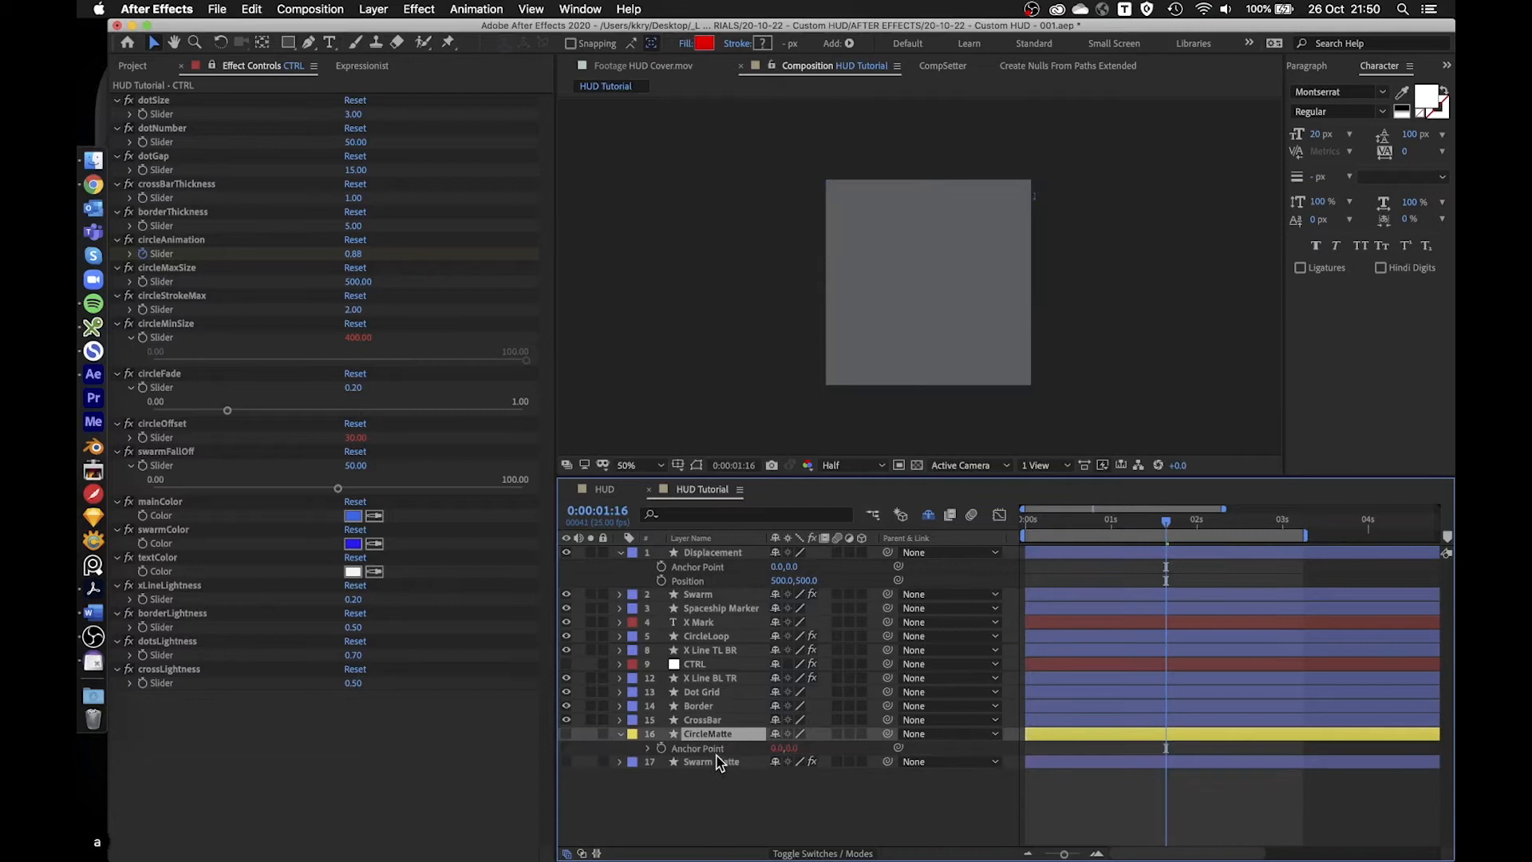
{"action": "key", "text": "a"}
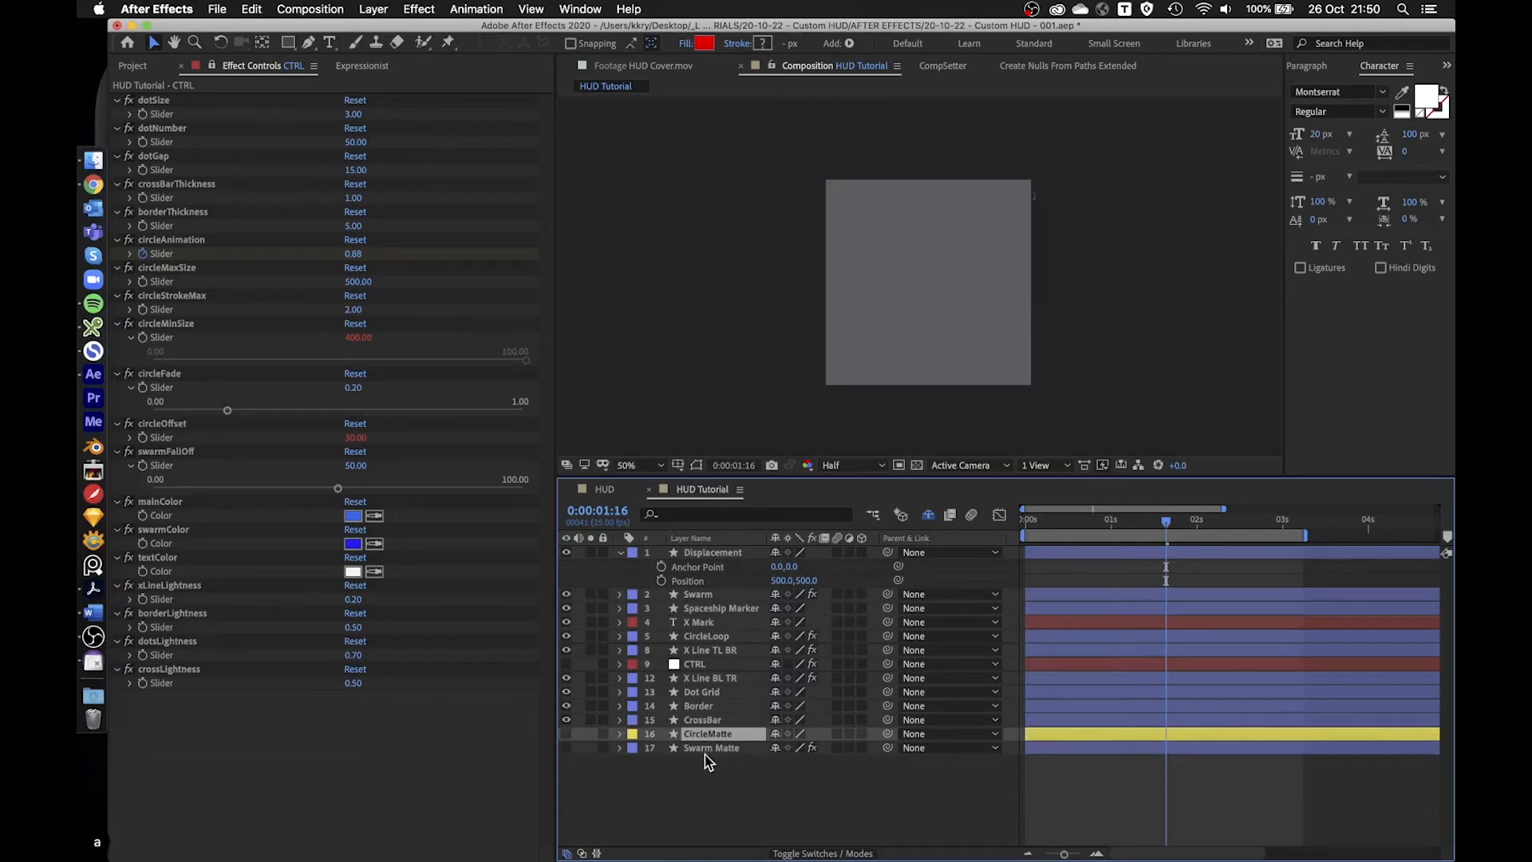
{"action": "key", "text": "a"}
{"action": "left_click", "coordinate": [566, 734]}
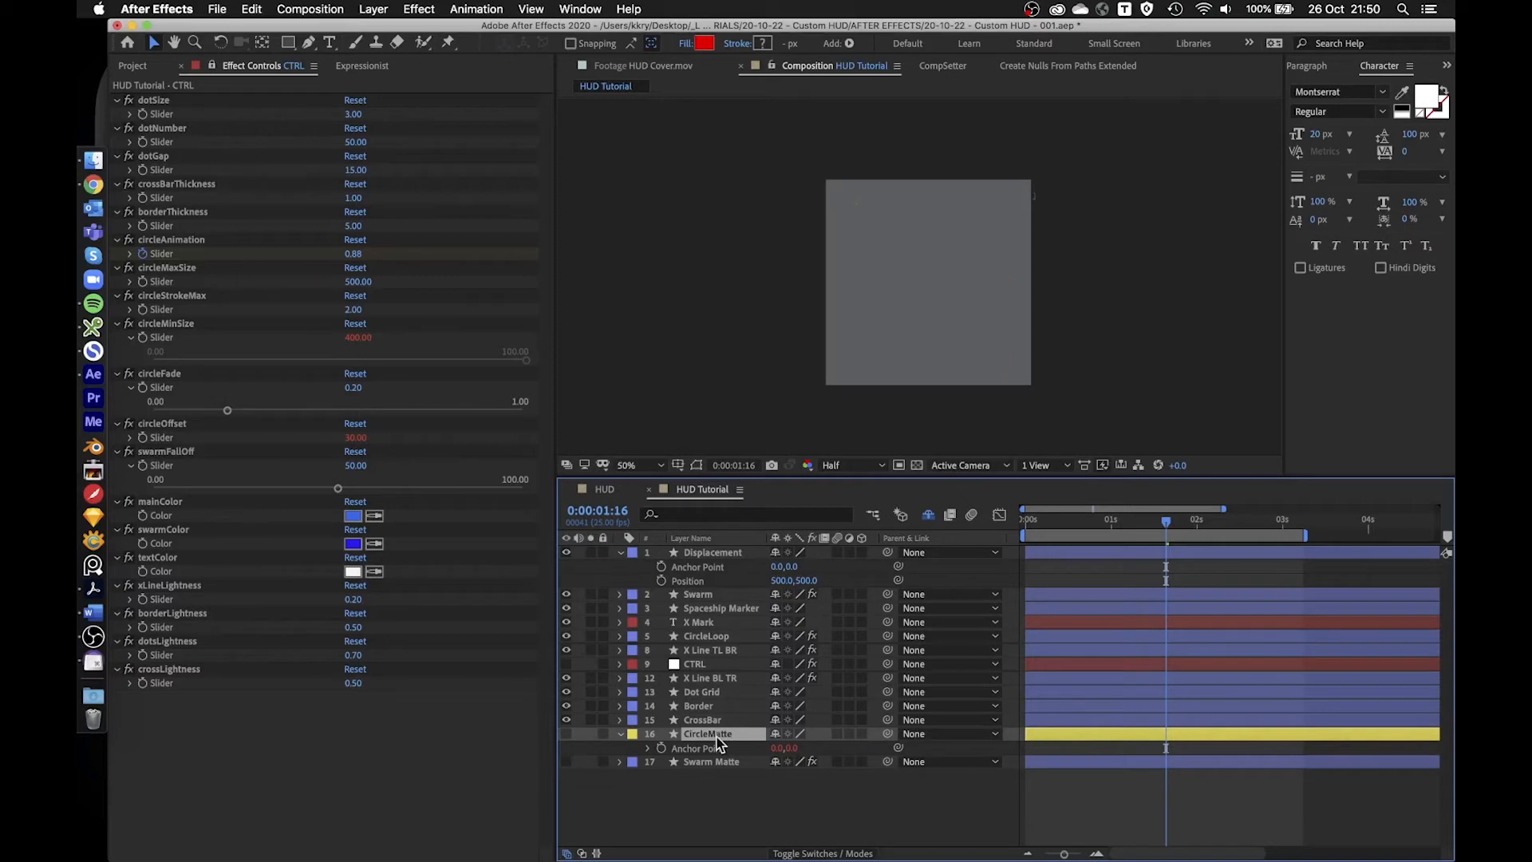
{"action": "key", "text": "shift+p"}
{"action": "left_click", "coordinate": [697, 750]}
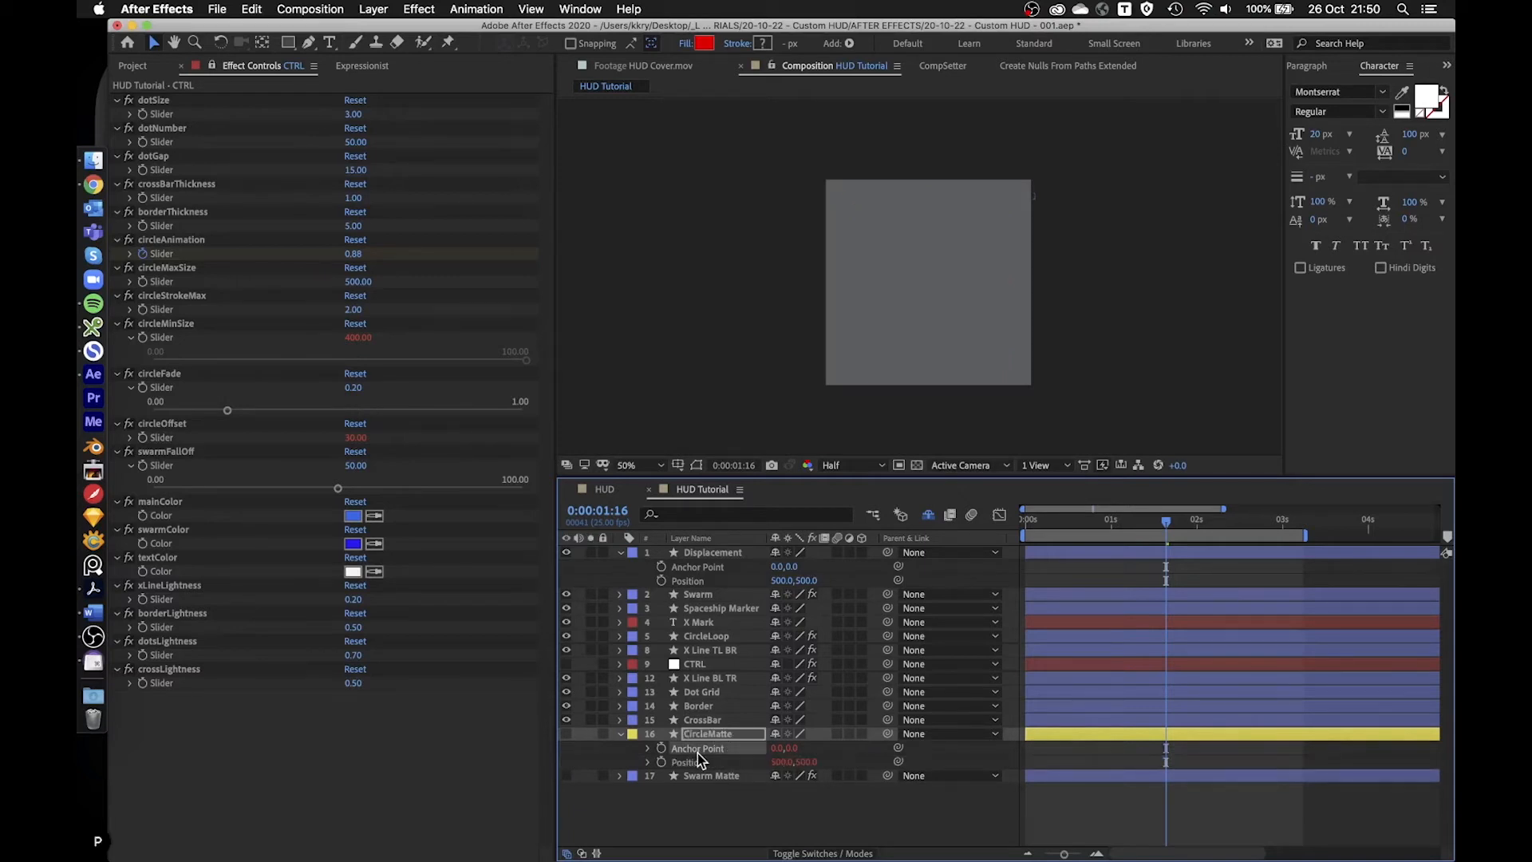
{"action": "key", "text": "cmd+c"}
{"action": "left_click", "coordinate": [707, 568]}
{"action": "key", "text": "cmd+v"}
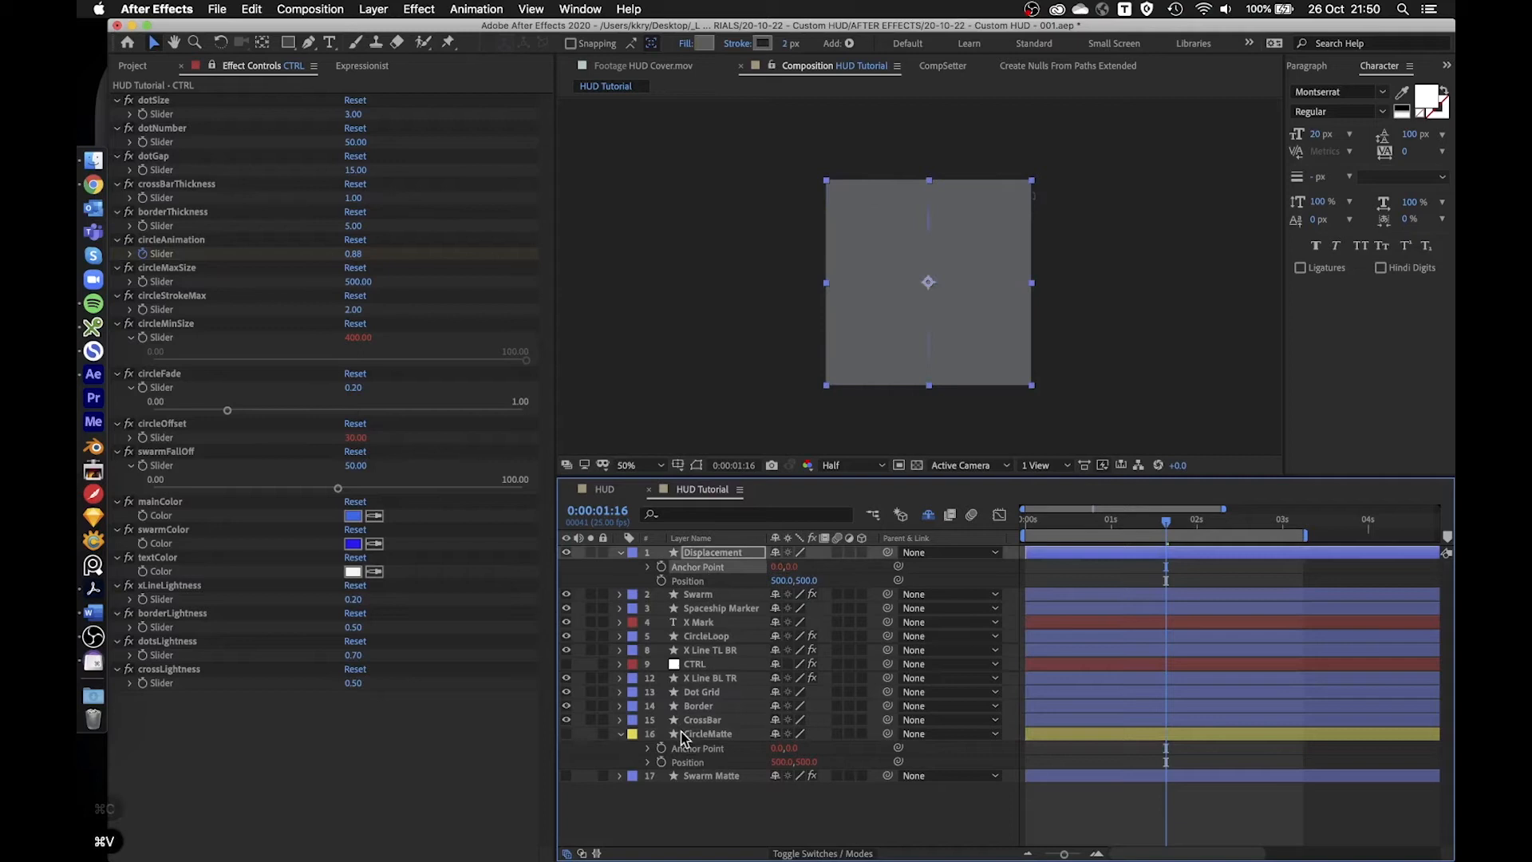
- Copy CircleMatte's Position expression to Displacement, check Displacement's Anchor Point expression, and collapse CircleMatte
{"action": "left_click", "coordinate": [688, 762]}
{"action": "key", "text": "cmd+c"}
{"action": "left_click", "coordinate": [691, 581]}
{"action": "key", "text": "cmd+v"}
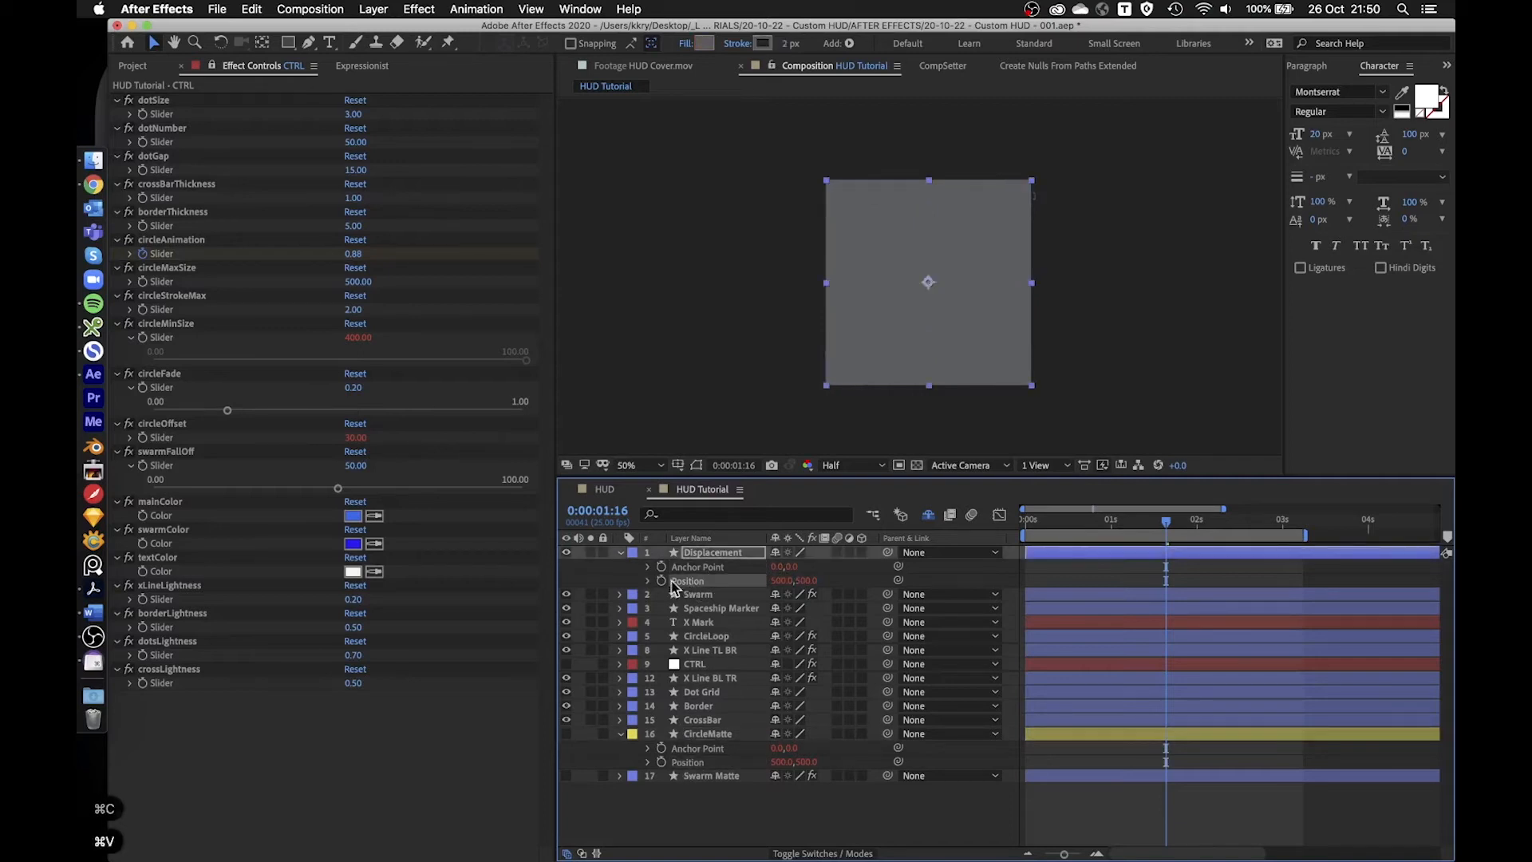
{"action": "left_click", "coordinate": [648, 566]}
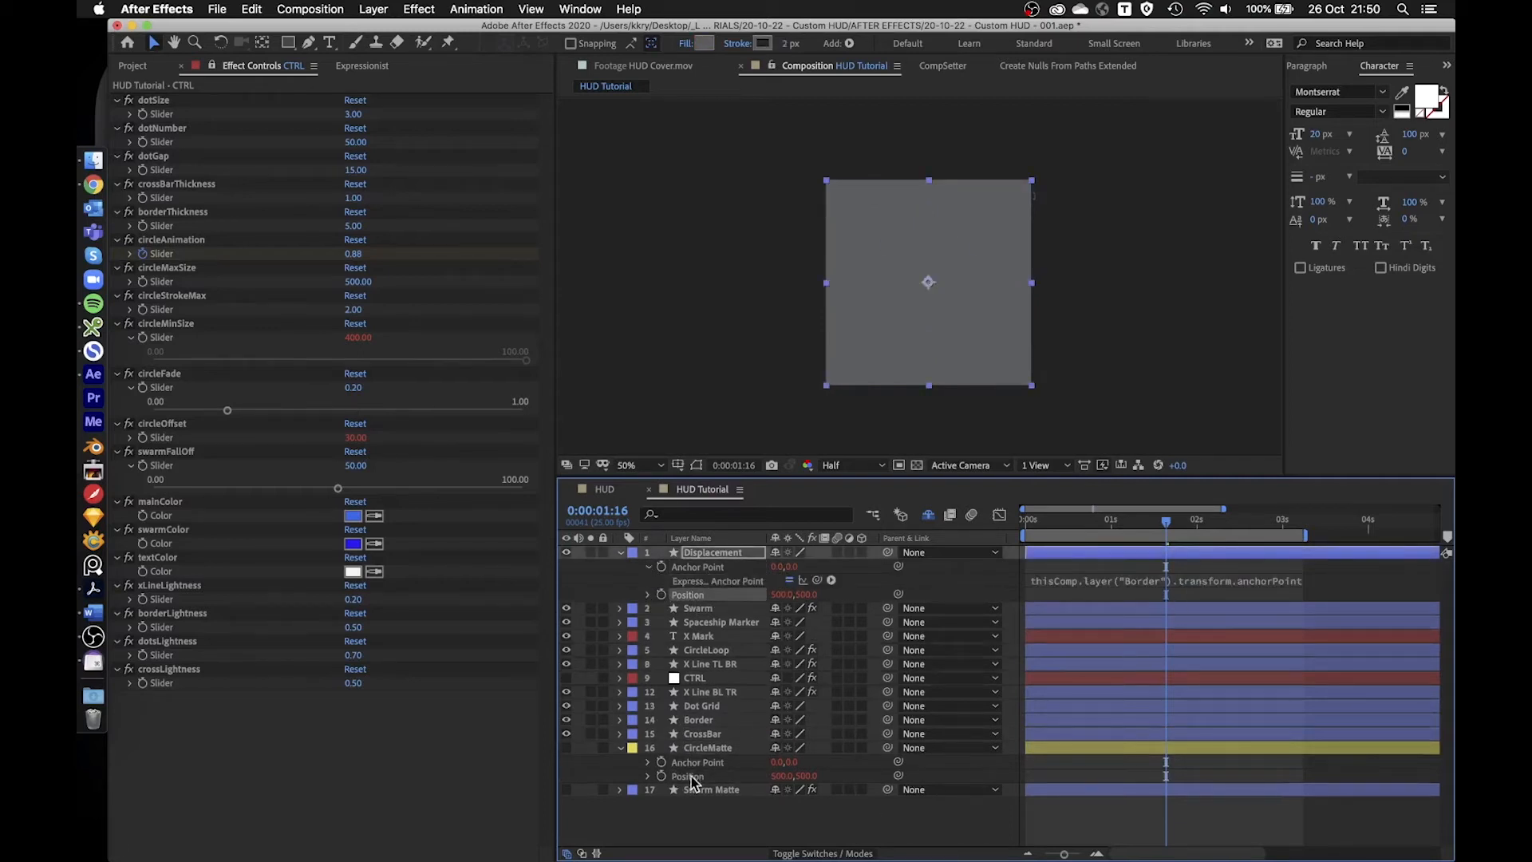
{"action": "left_click", "coordinate": [649, 568]}
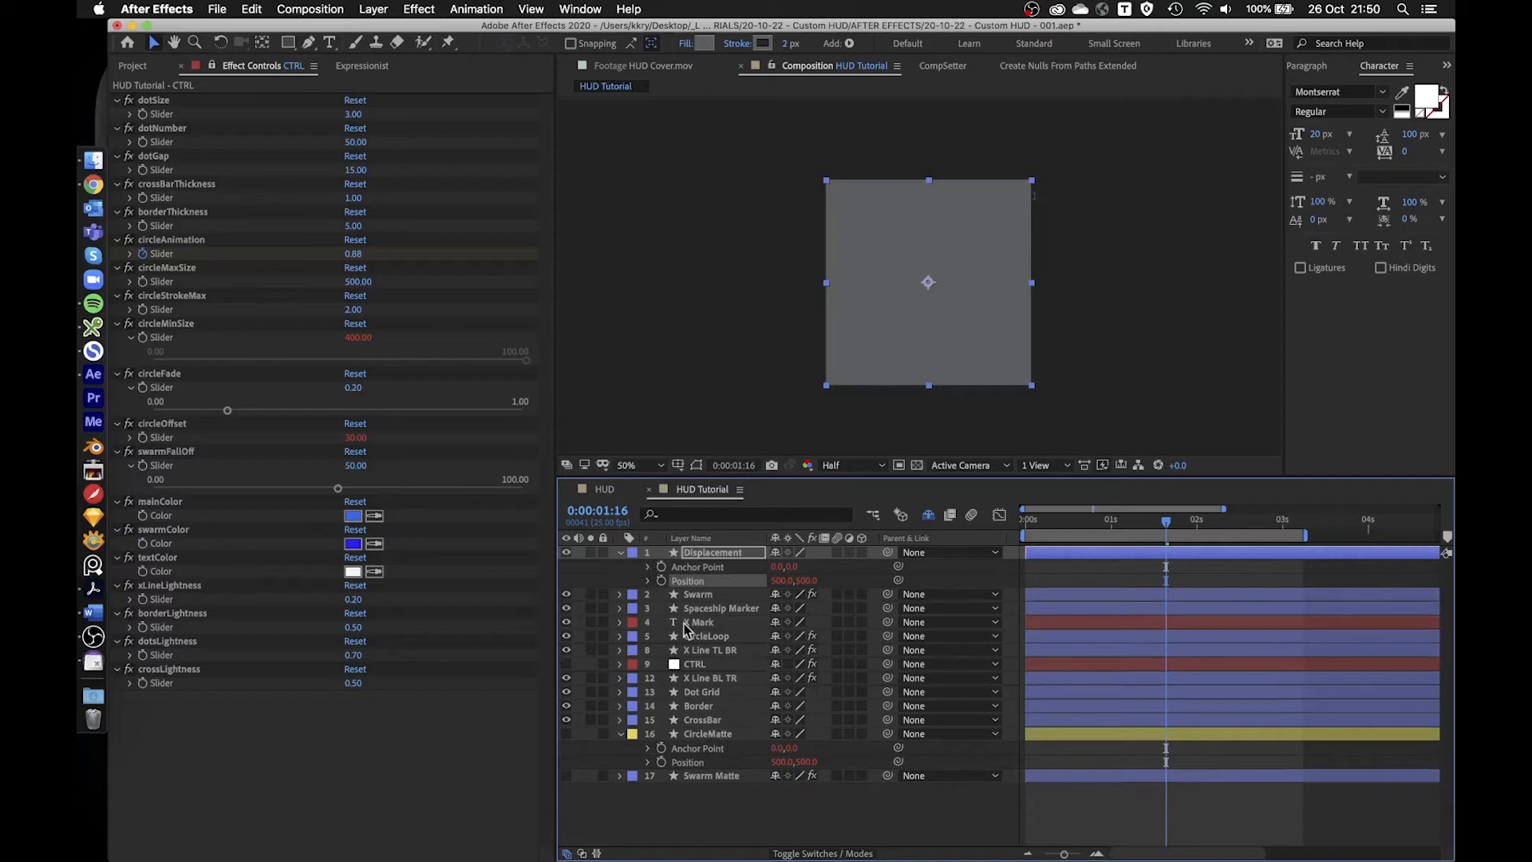
{"action": "left_click", "coordinate": [710, 555]}
{"action": "left_click", "coordinate": [621, 734]}
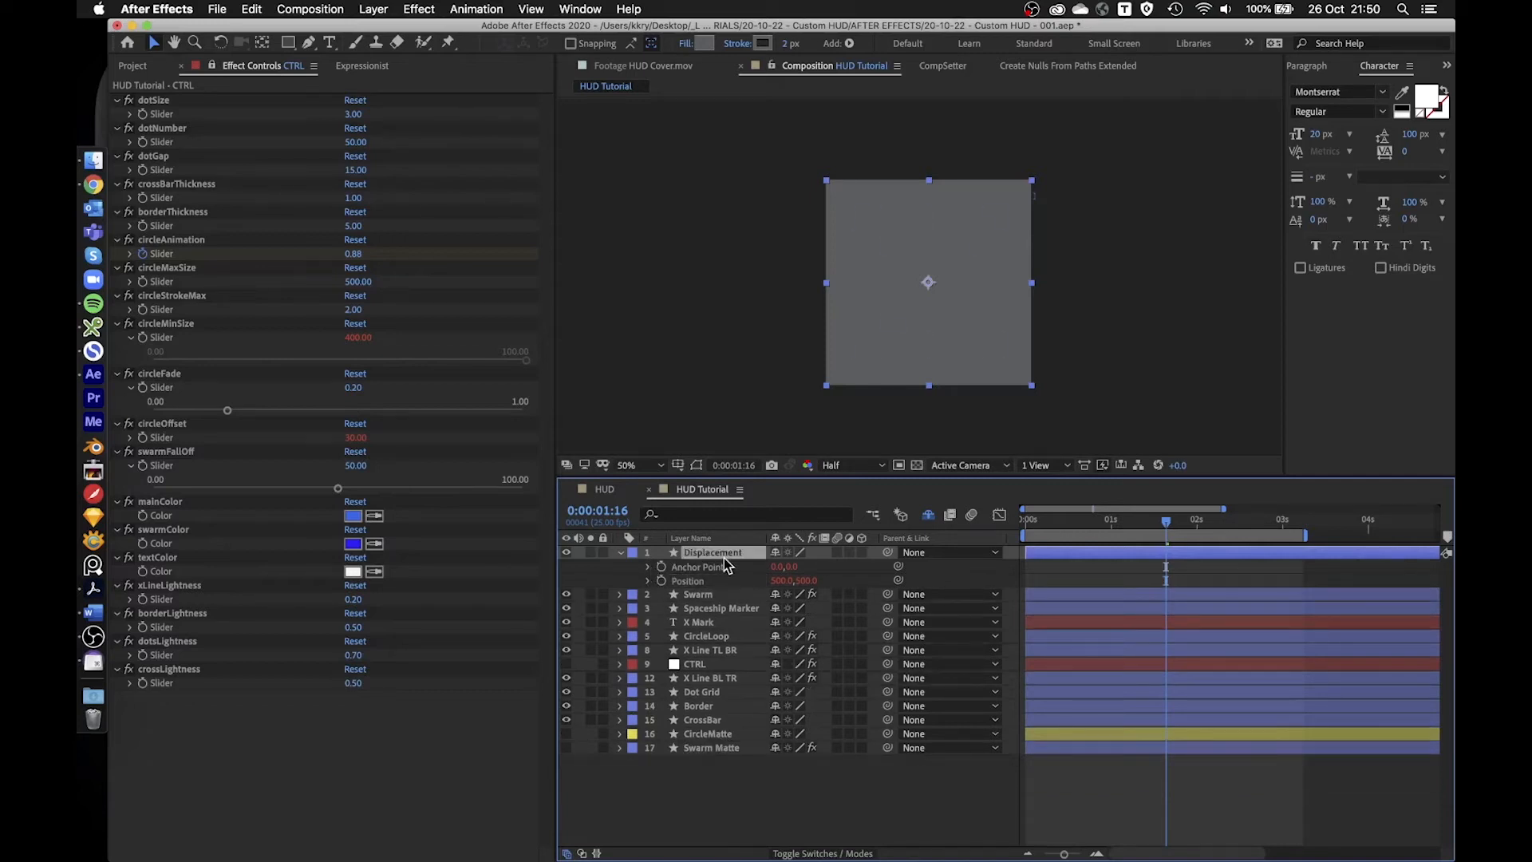
- Filter the Displacement layer's properties by "col", delete its Stroke 1, and collapse the layer
{"action": "key", "text": "super+f"}
{"action": "type", "text": "col"}
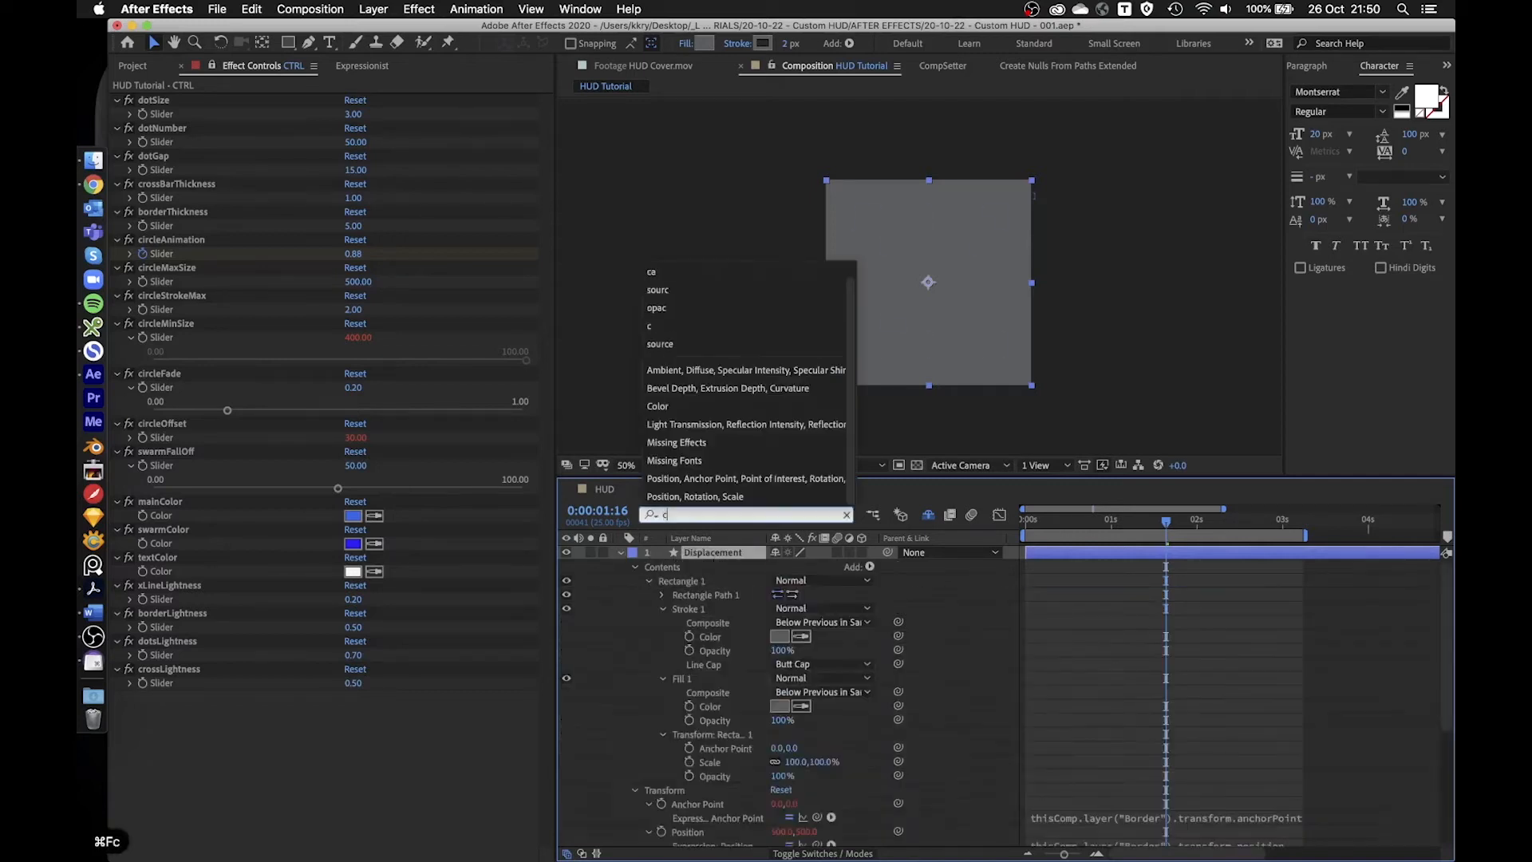
{"action": "key", "text": "Return"}
{"action": "left_click", "coordinate": [705, 596]}
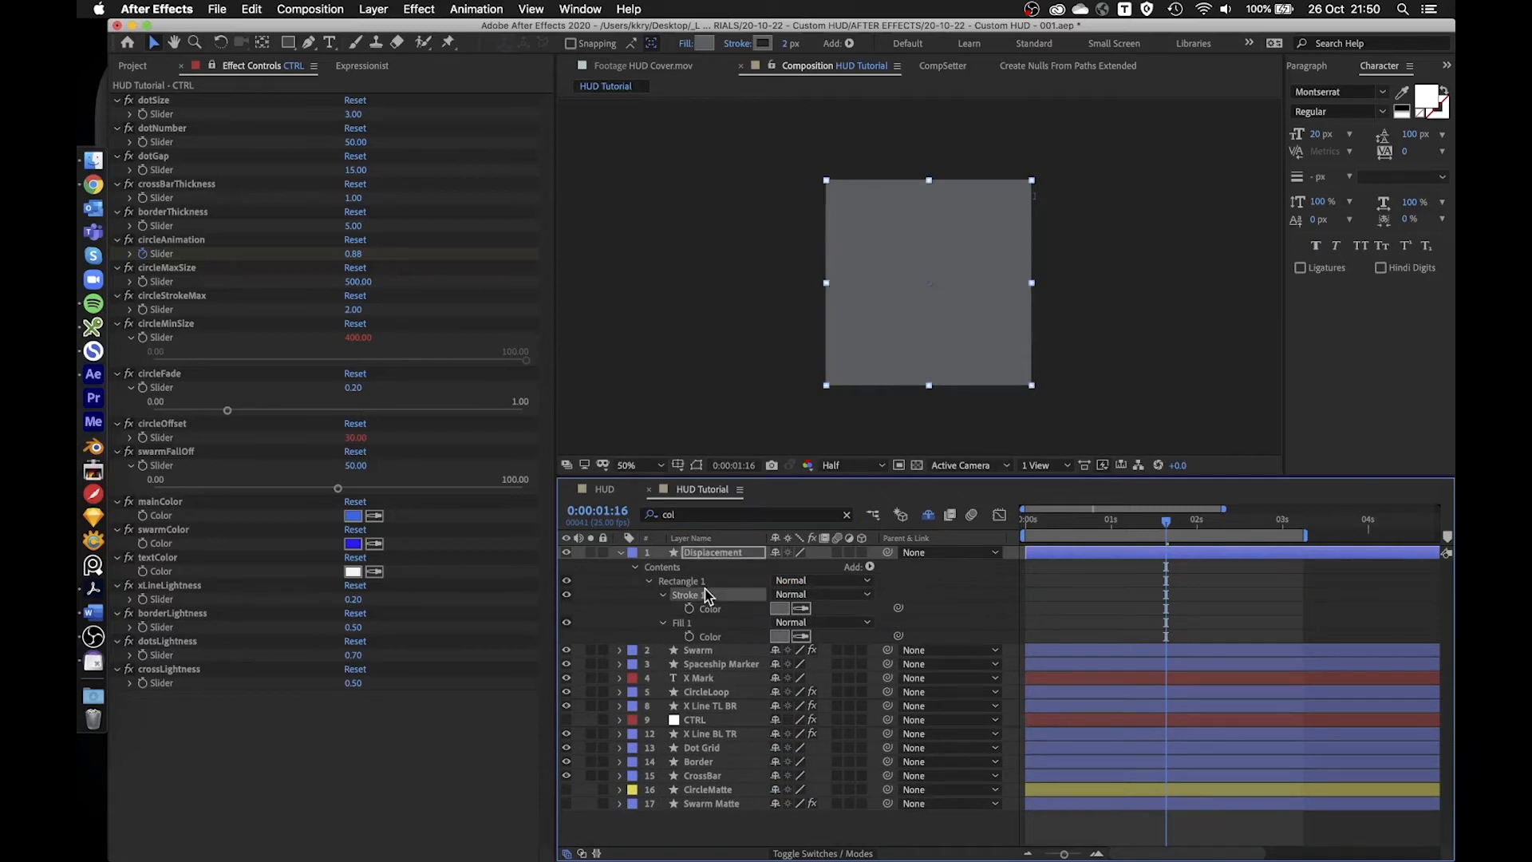
{"action": "key", "text": "BackSpace"}
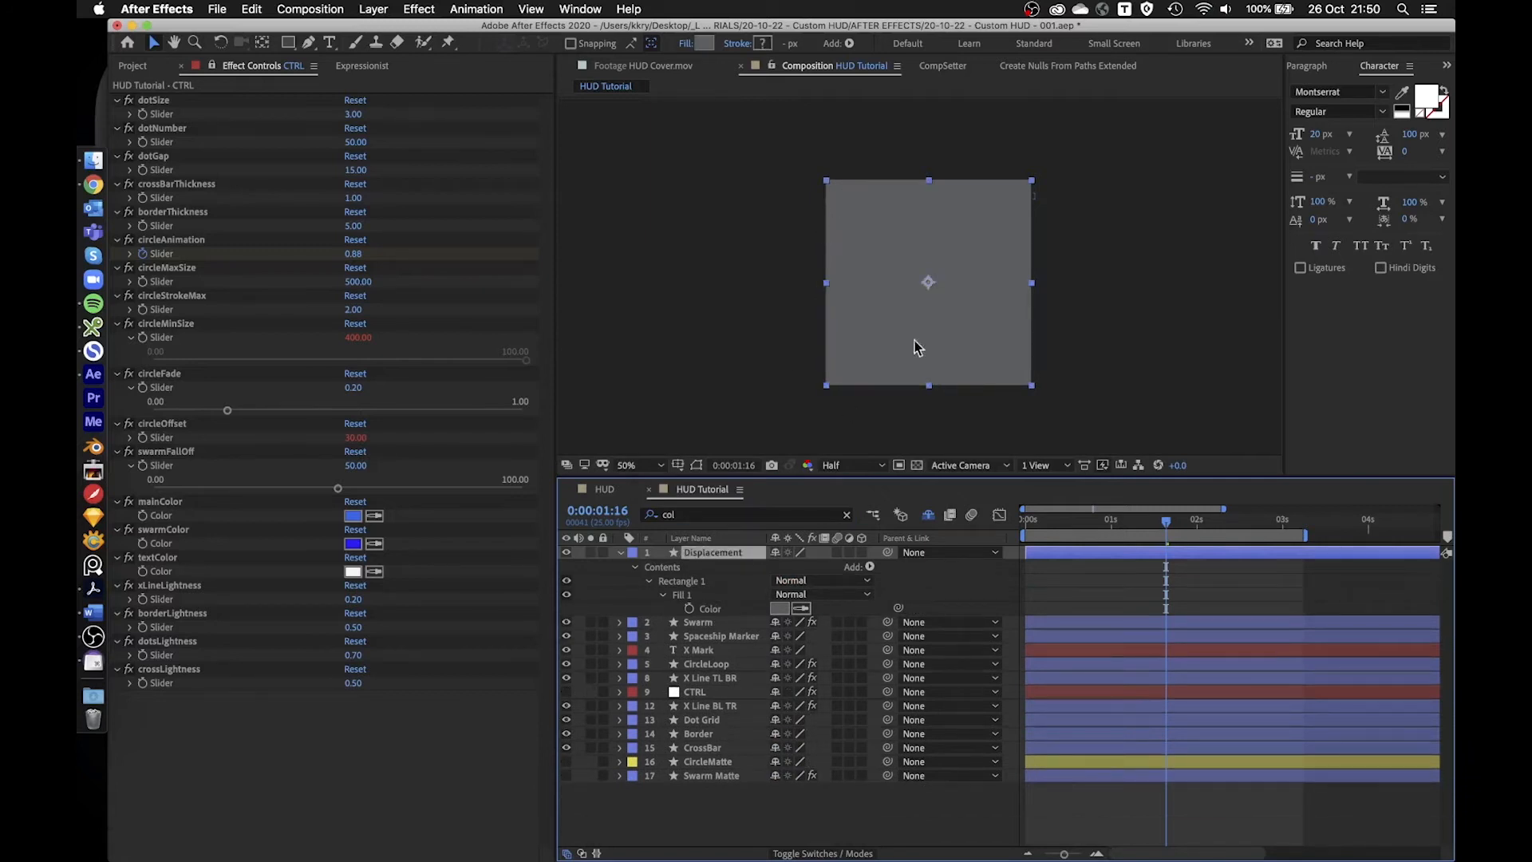
{"action": "left_click", "coordinate": [621, 553]}
{"action": "left_click", "coordinate": [762, 797]}
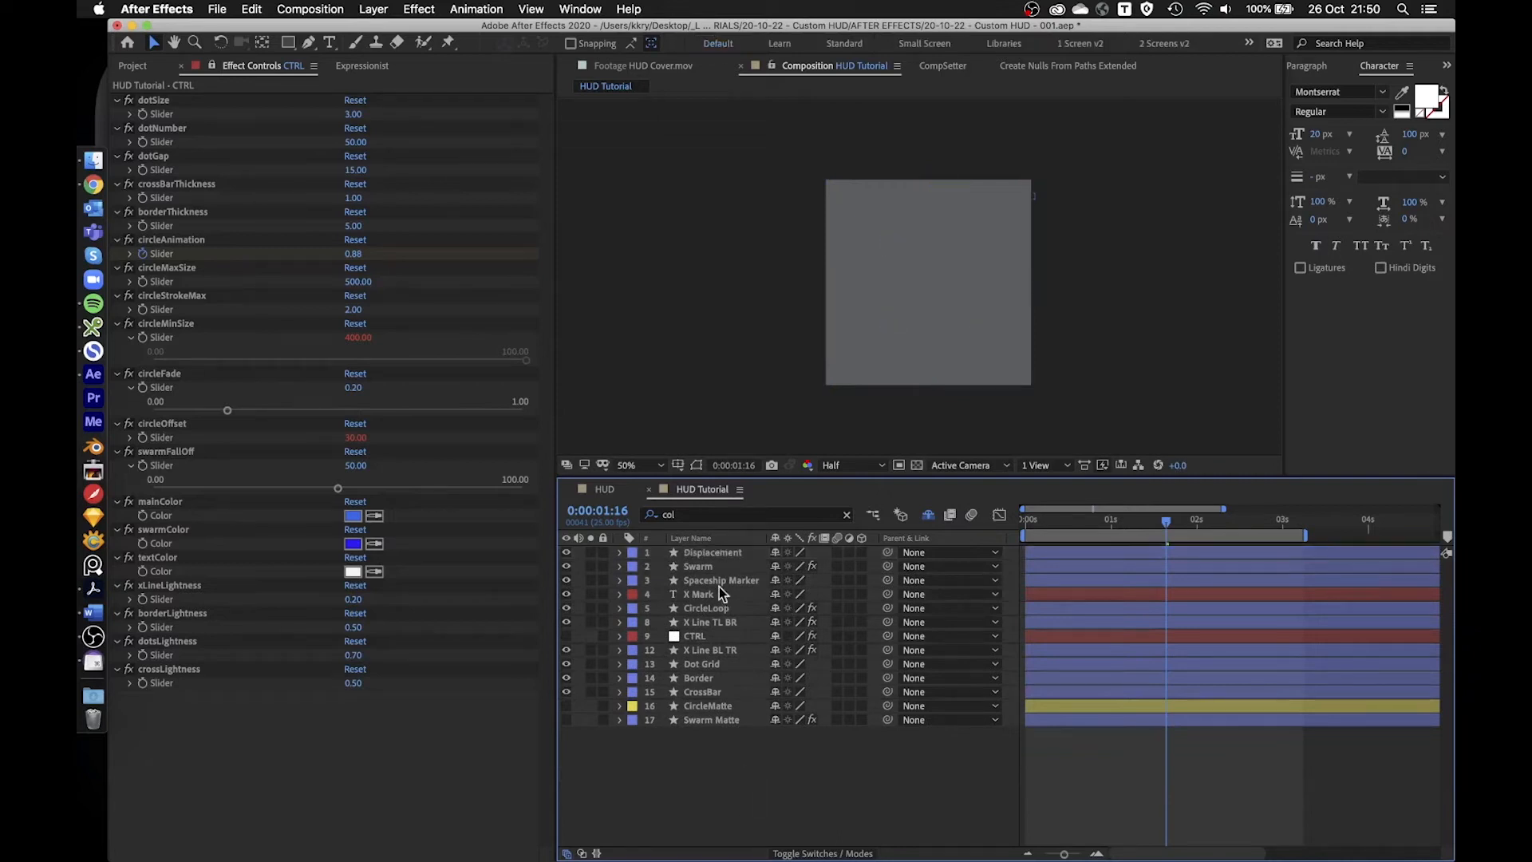
- Apply the Fractal Noise effect to the Displacement layer
{"action": "left_click", "coordinate": [720, 554]}
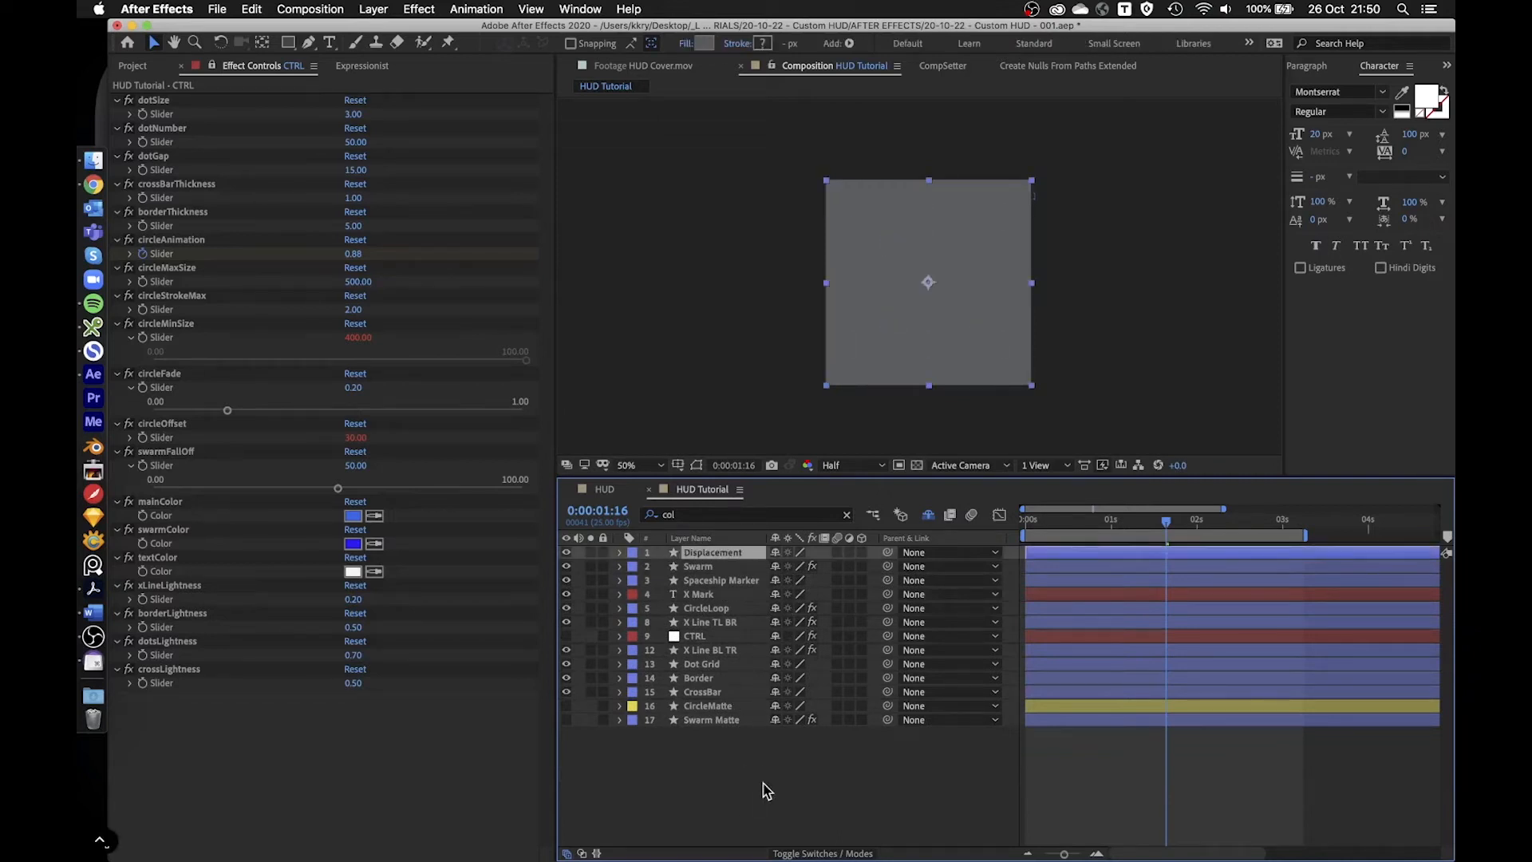
{"action": "key", "text": "ctrl+space"}
{"action": "type", "text": "frac"}
{"action": "key", "text": "Return"}
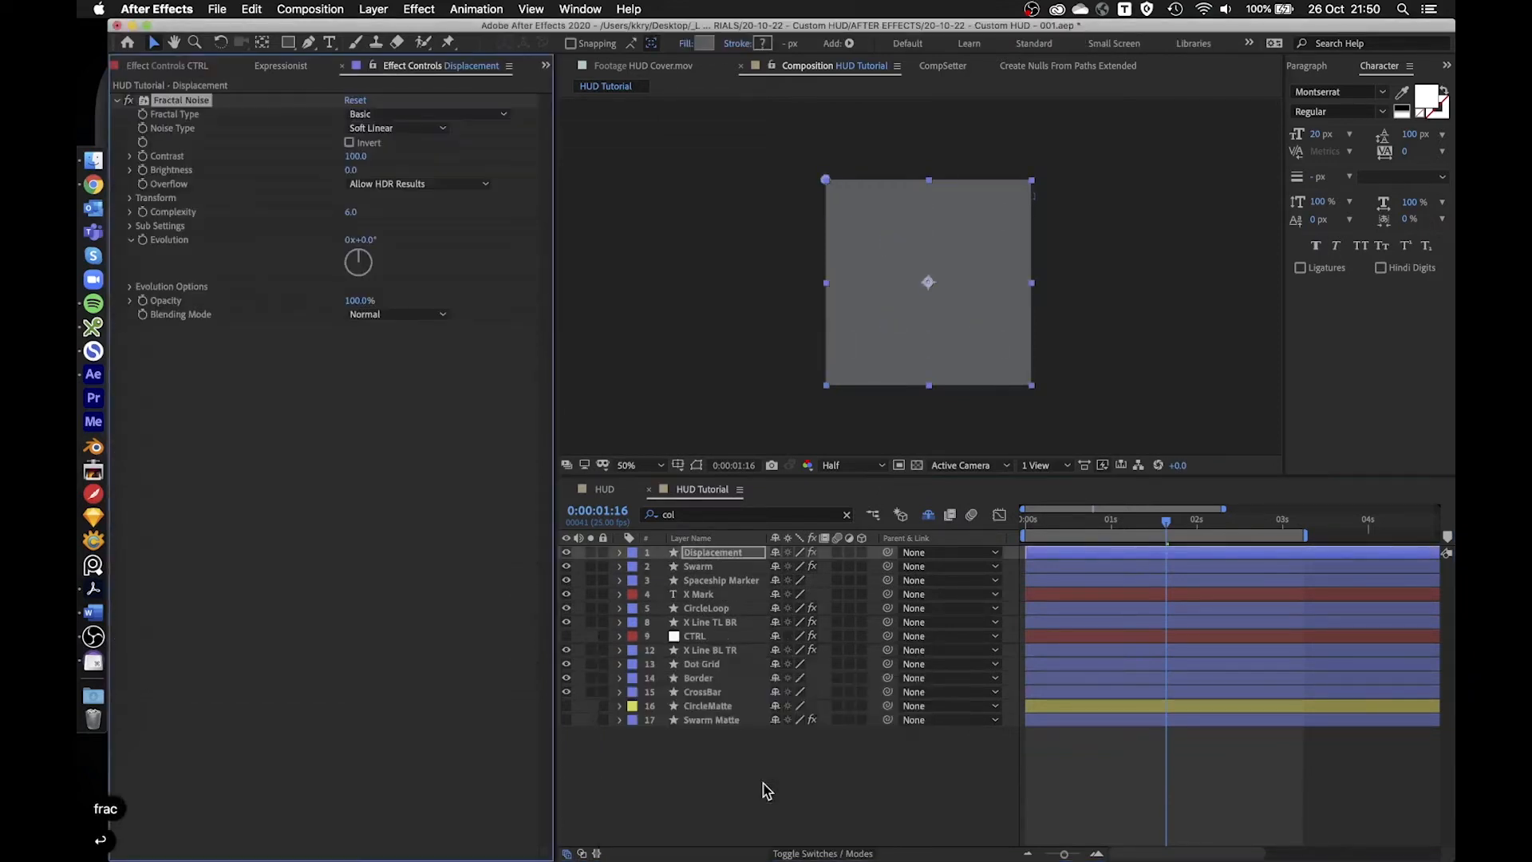
- Set Fractal Noise to the Block noise type with a complexity of 2, and expand its Transform settings
{"action": "left_click_drag", "start_coordinate": [855, 110], "coordinate": [822, 113]}
{"action": "left_click", "coordinate": [383, 129]}
{"action": "left_click", "coordinate": [369, 141]}
{"action": "left_click", "coordinate": [350, 211]}
{"action": "type", "text": "1"}
{"action": "key", "text": "Tab"}
{"action": "left_click", "coordinate": [350, 383]}
{"action": "left_click", "coordinate": [350, 212]}
{"action": "type", "text": "2"}
{"action": "key", "text": "Return"}
{"action": "left_click", "coordinate": [130, 198]}
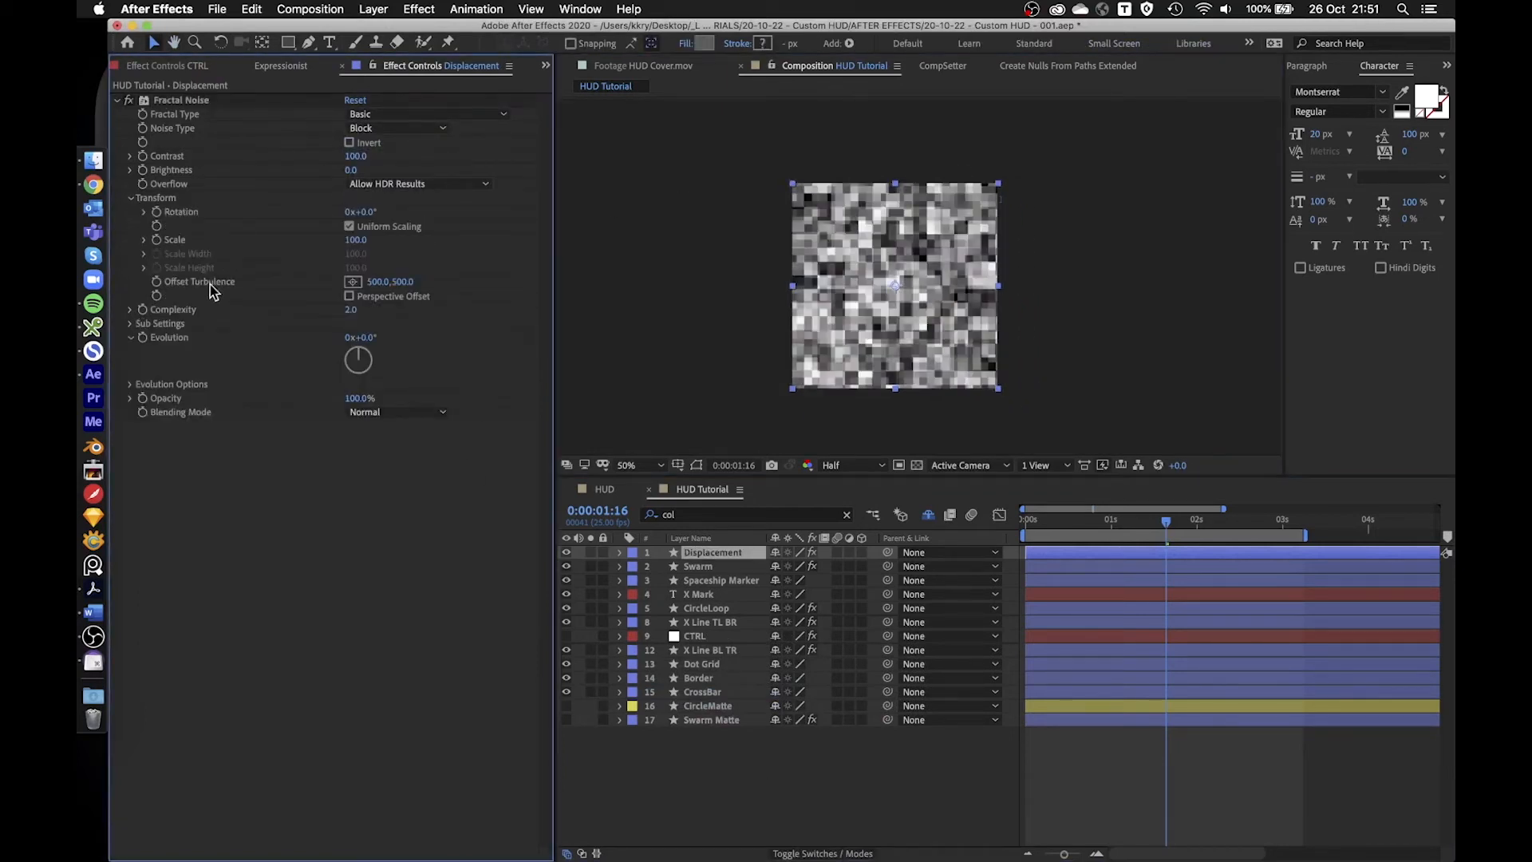
- Turn off Fractal Noise's uniform scaling and set its scale width to about 50.9 and scale height to 30
{"action": "left_click", "coordinate": [378, 229]}
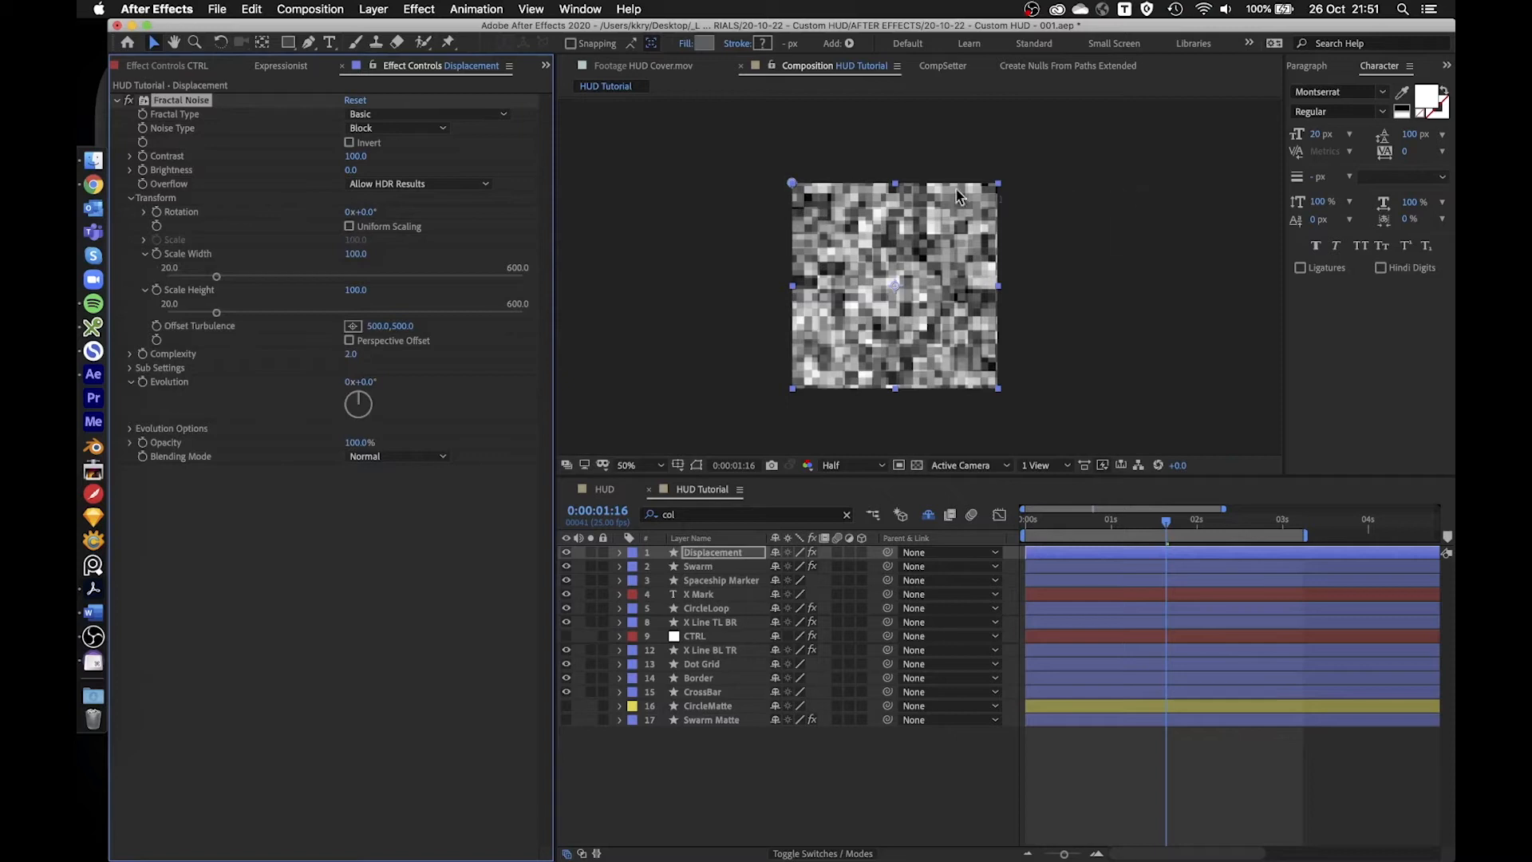
{"action": "key", "text": "."}
{"action": "left_click_drag", "start_coordinate": [922, 182], "coordinate": [927, 306]}
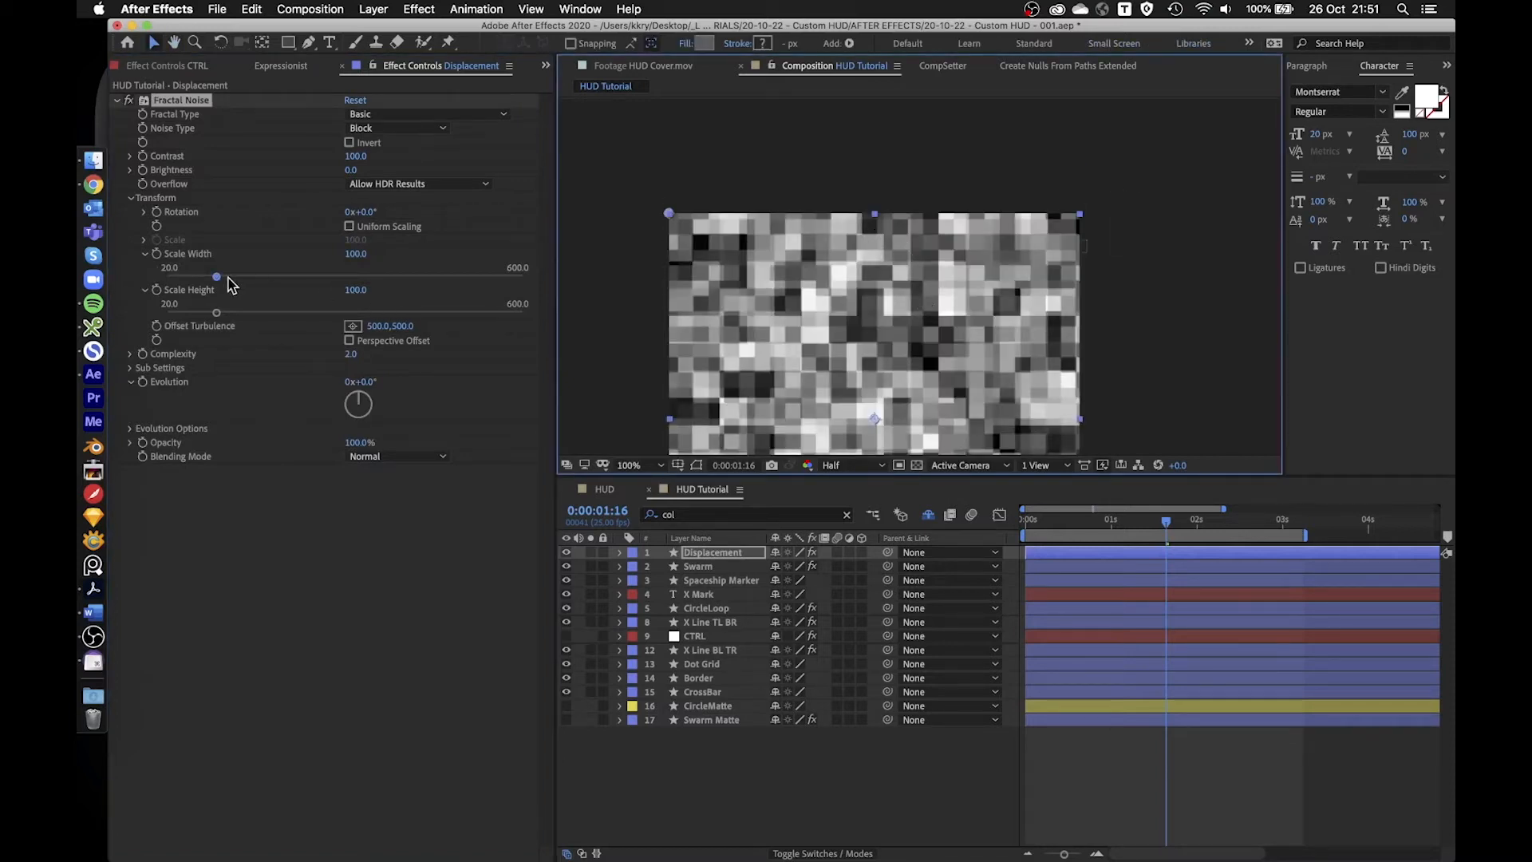
{"action": "left_click_drag", "start_coordinate": [216, 277], "coordinate": [174, 313]}
{"action": "left_click", "coordinate": [353, 290]}
{"action": "type", "text": "30"}
{"action": "key", "text": "Return"}
- Move the Displacement layer below all other layers and label it, Swarm Matte and CircleMatte yellow
{"action": "left_click", "coordinate": [590, 552]}
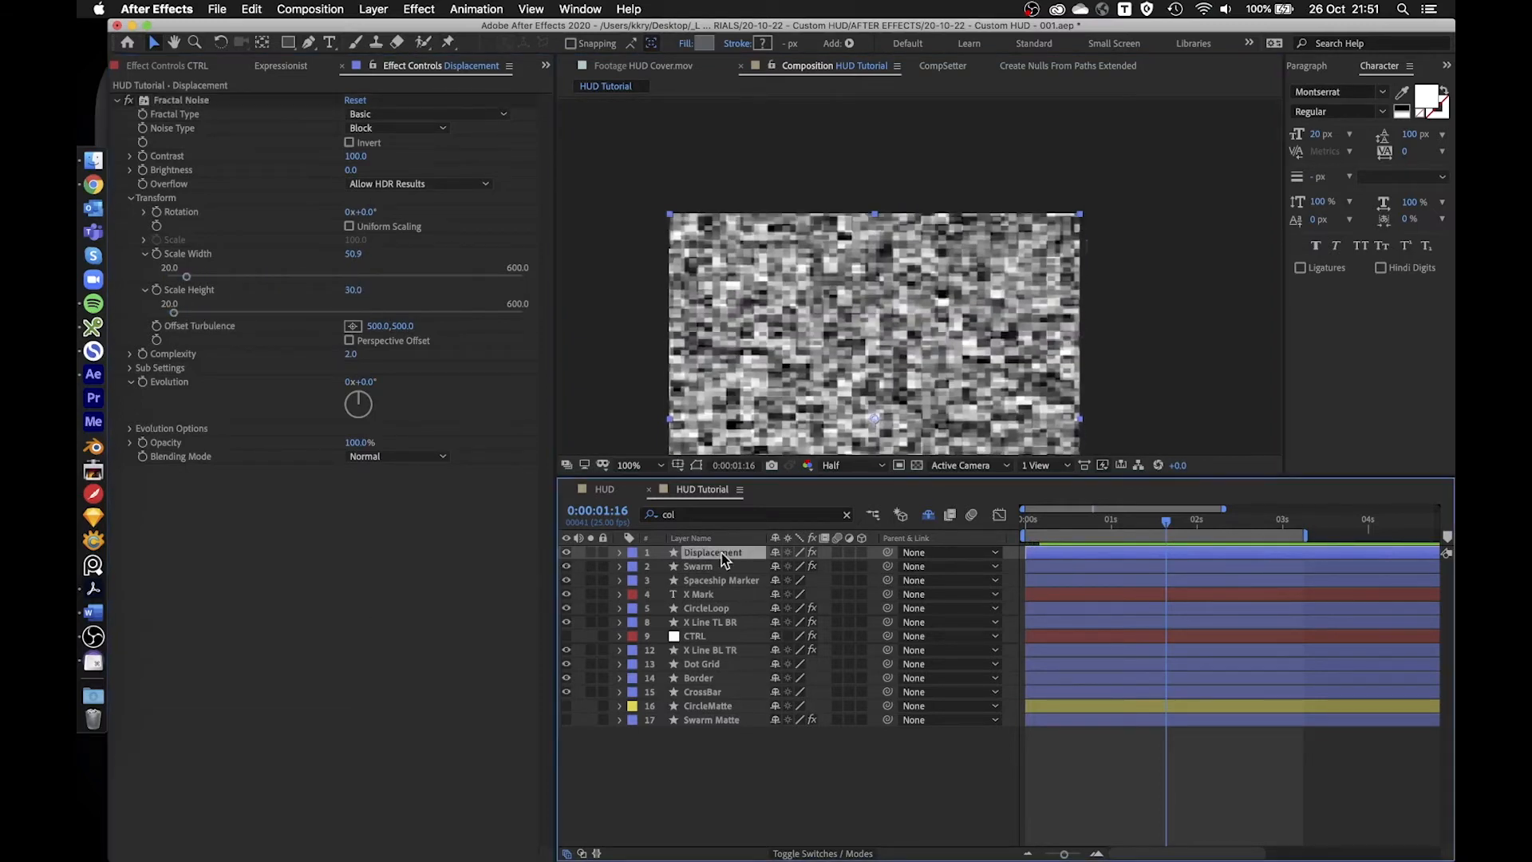
{"action": "left_click_drag", "start_coordinate": [721, 556], "coordinate": [725, 796]}
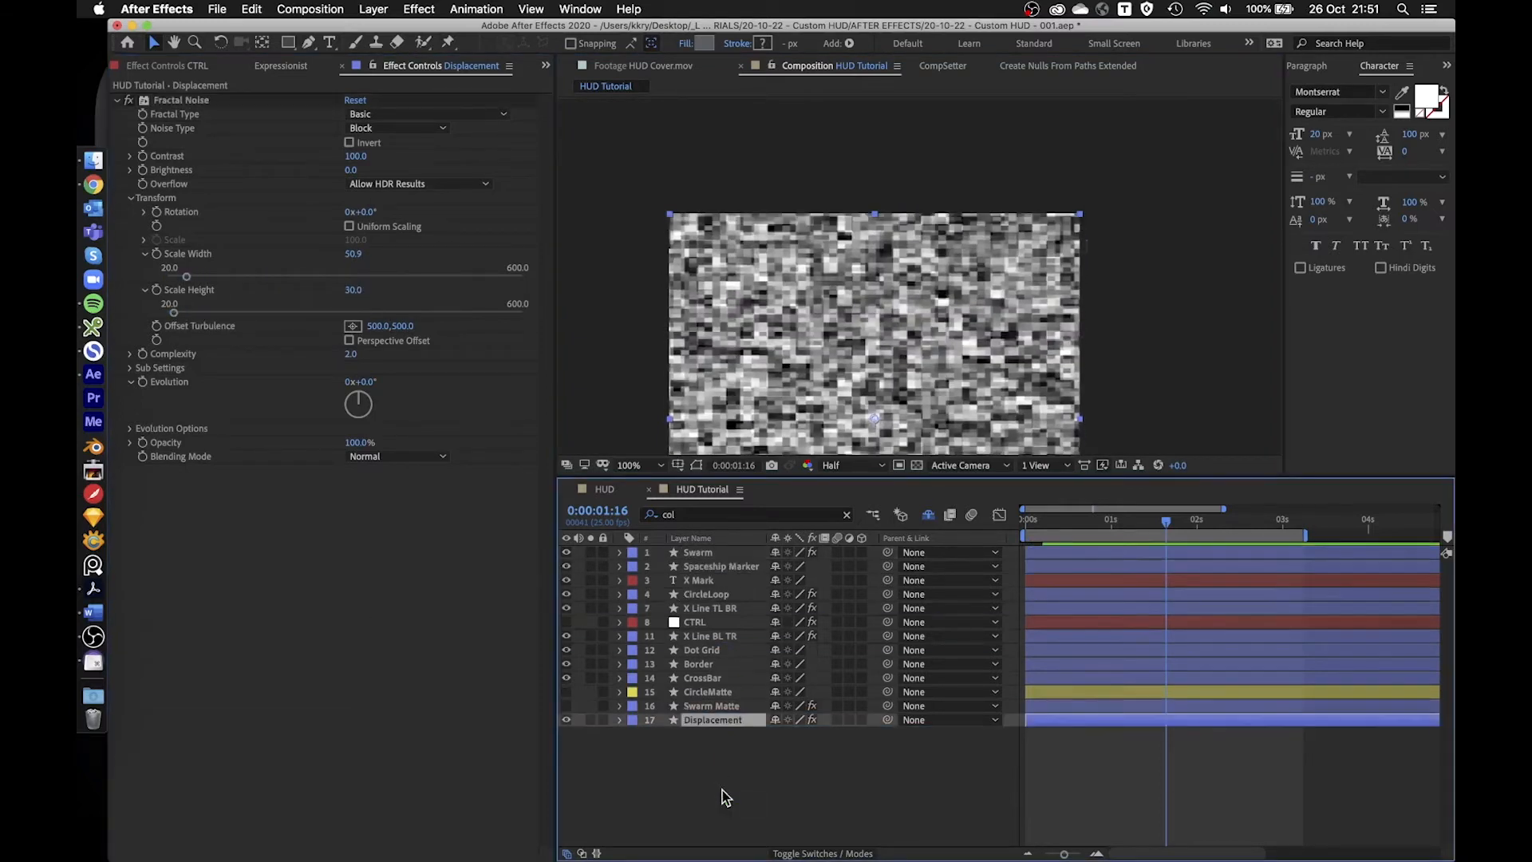
{"action": "left_click", "coordinate": [730, 694], "text": "shift"}
{"action": "left_click", "coordinate": [635, 693]}
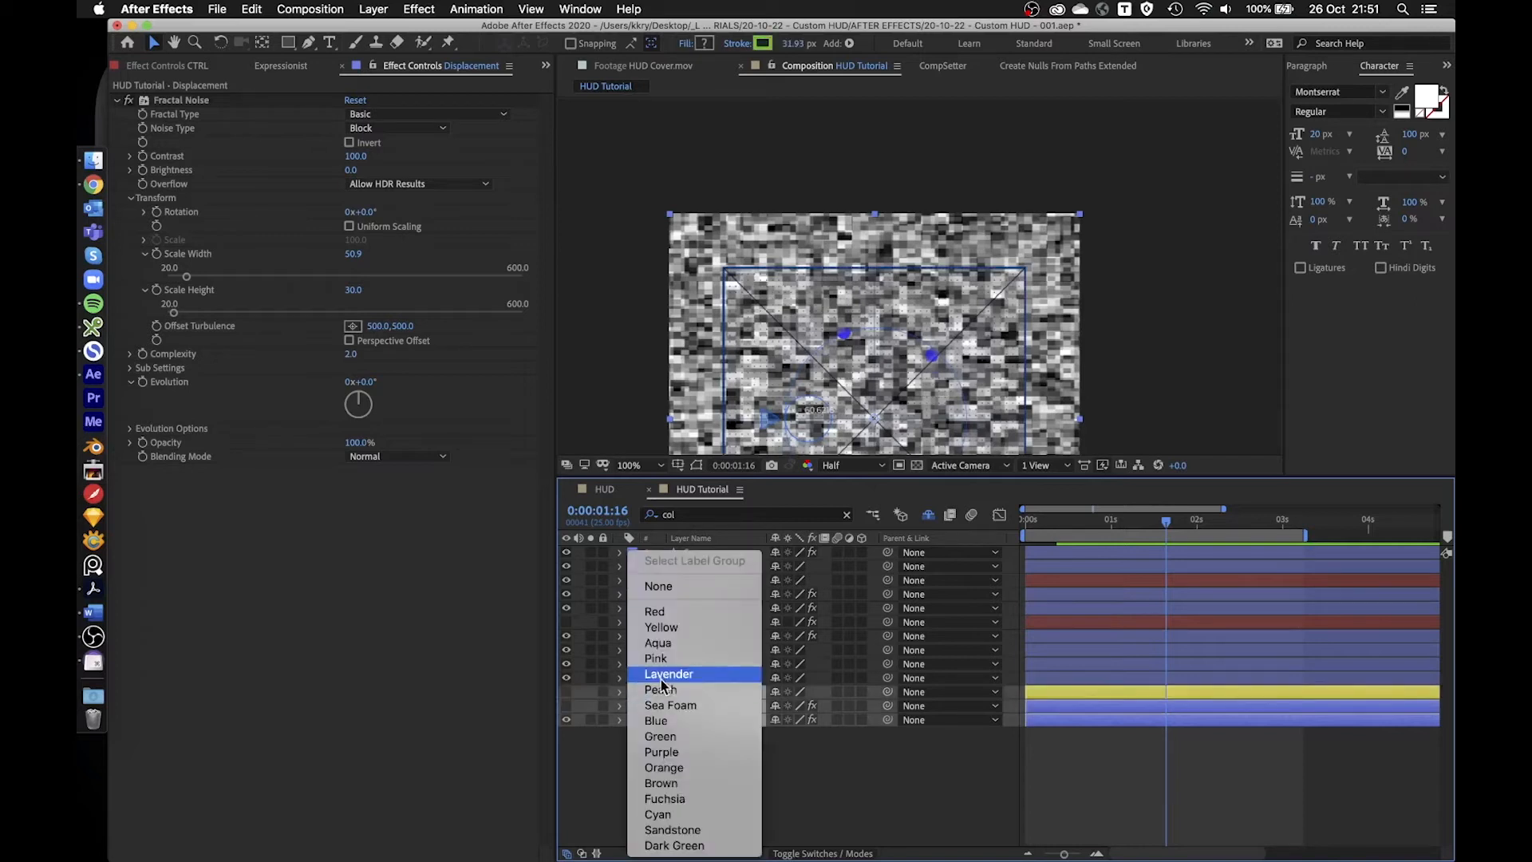
{"action": "left_click", "coordinate": [667, 628]}
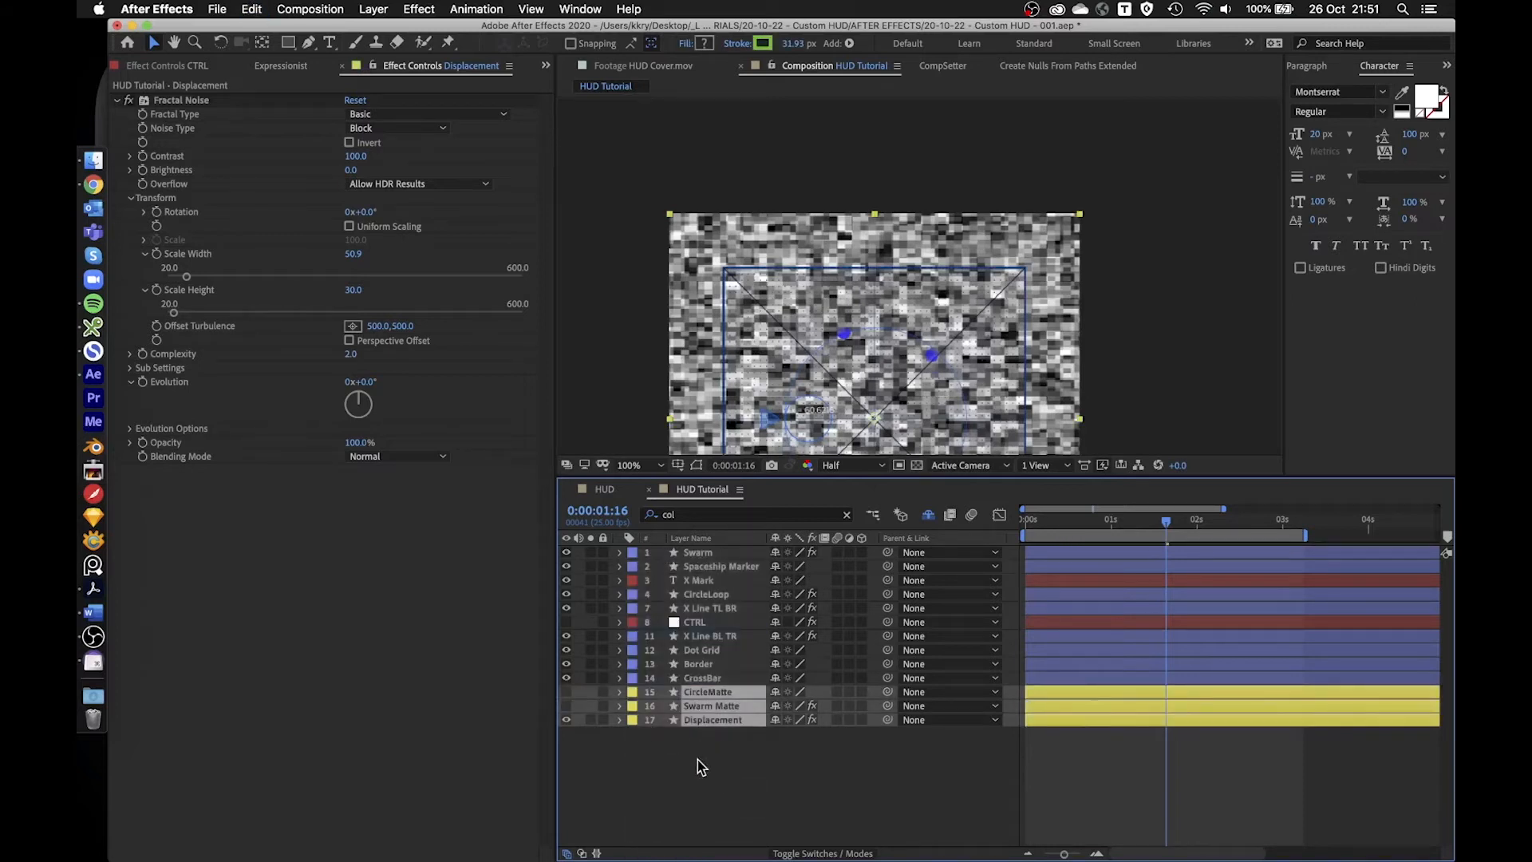
- Deselect the matte layers and hide the Displacement layer
{"action": "left_click", "coordinate": [698, 759]}
{"action": "left_click", "coordinate": [566, 720]}
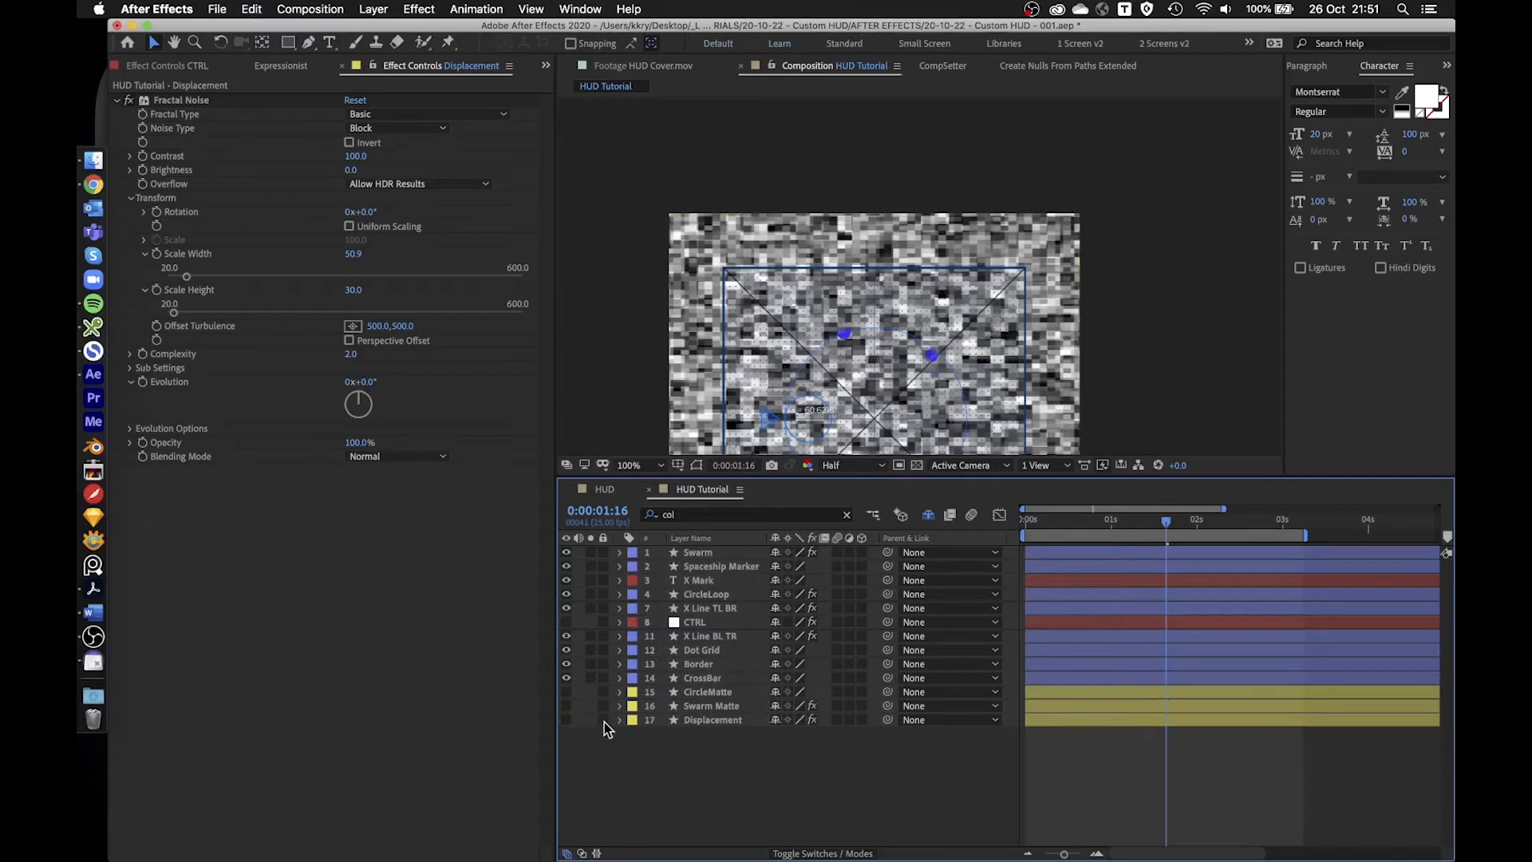
{"action": "left_click_drag", "start_coordinate": [852, 350], "coordinate": [817, 247]}
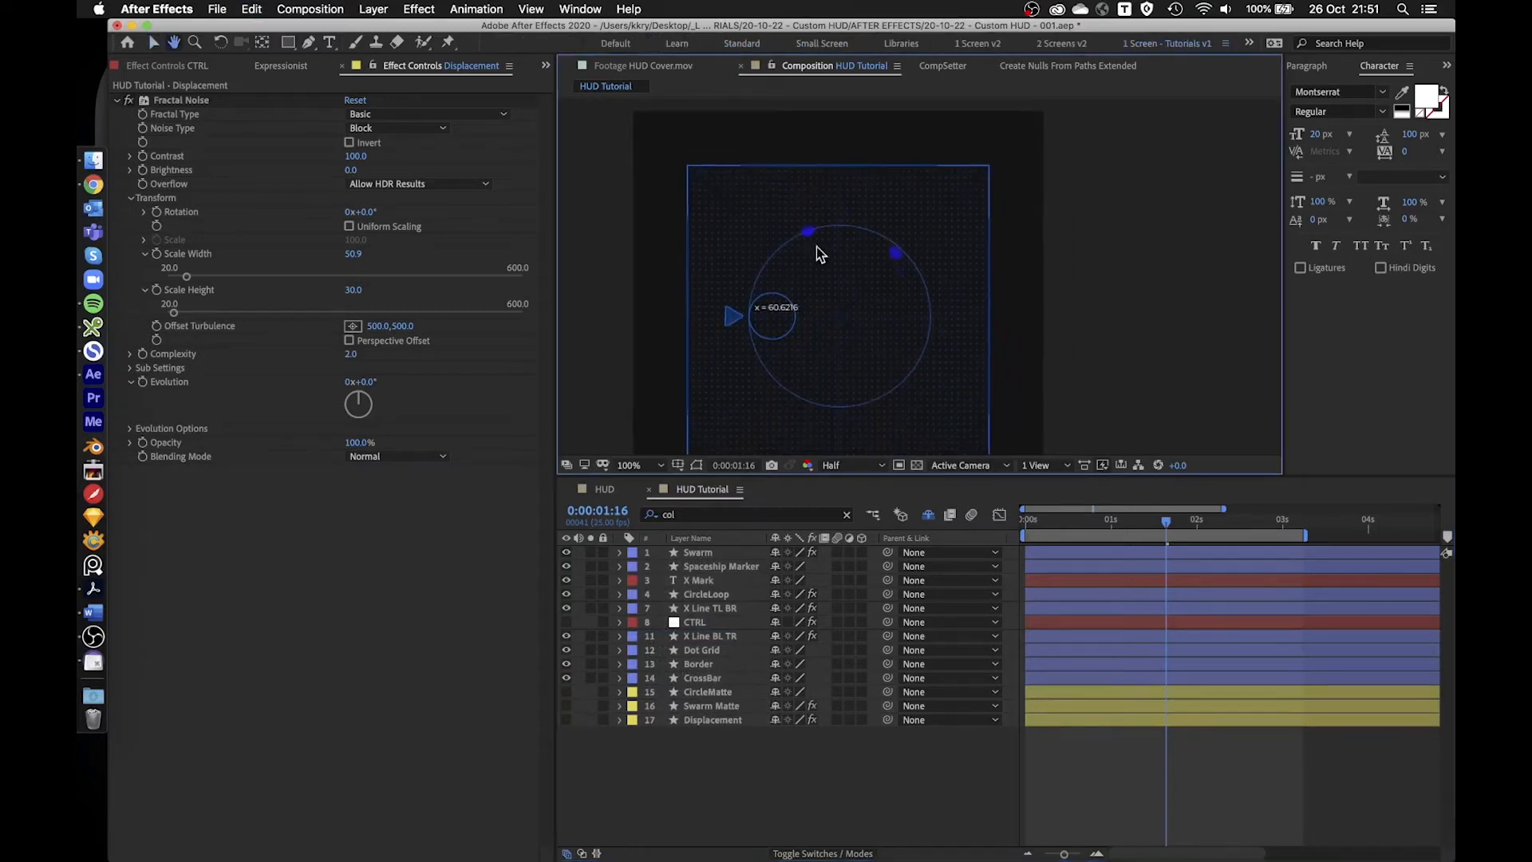
- Apply a Displacement Map effect to CircleLoop and use the Displacement layer as its map
{"action": "left_click", "coordinate": [706, 595]}
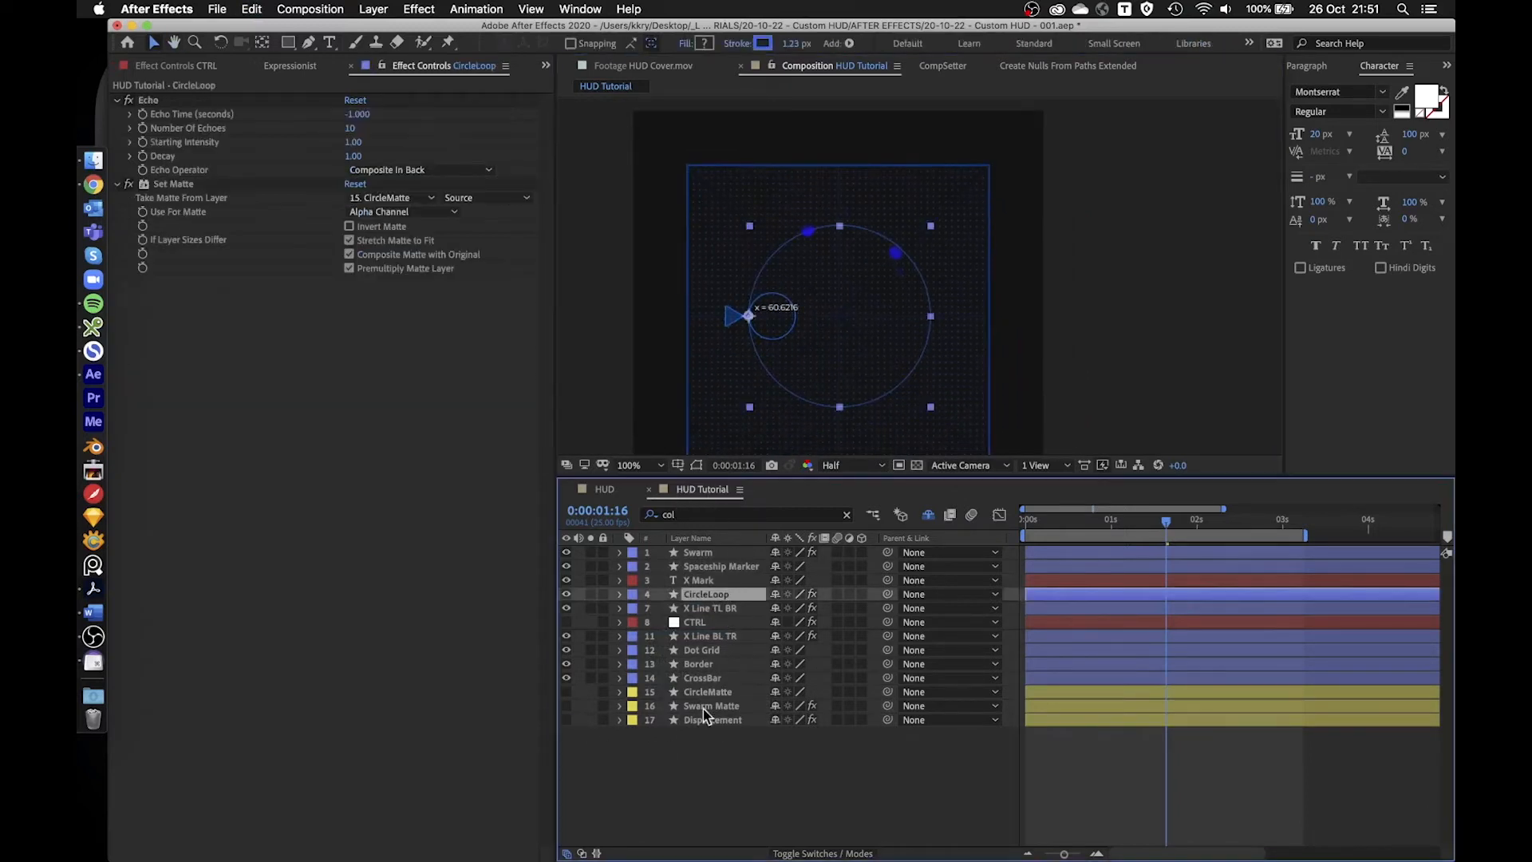
{"action": "key", "text": "ctrl+space"}
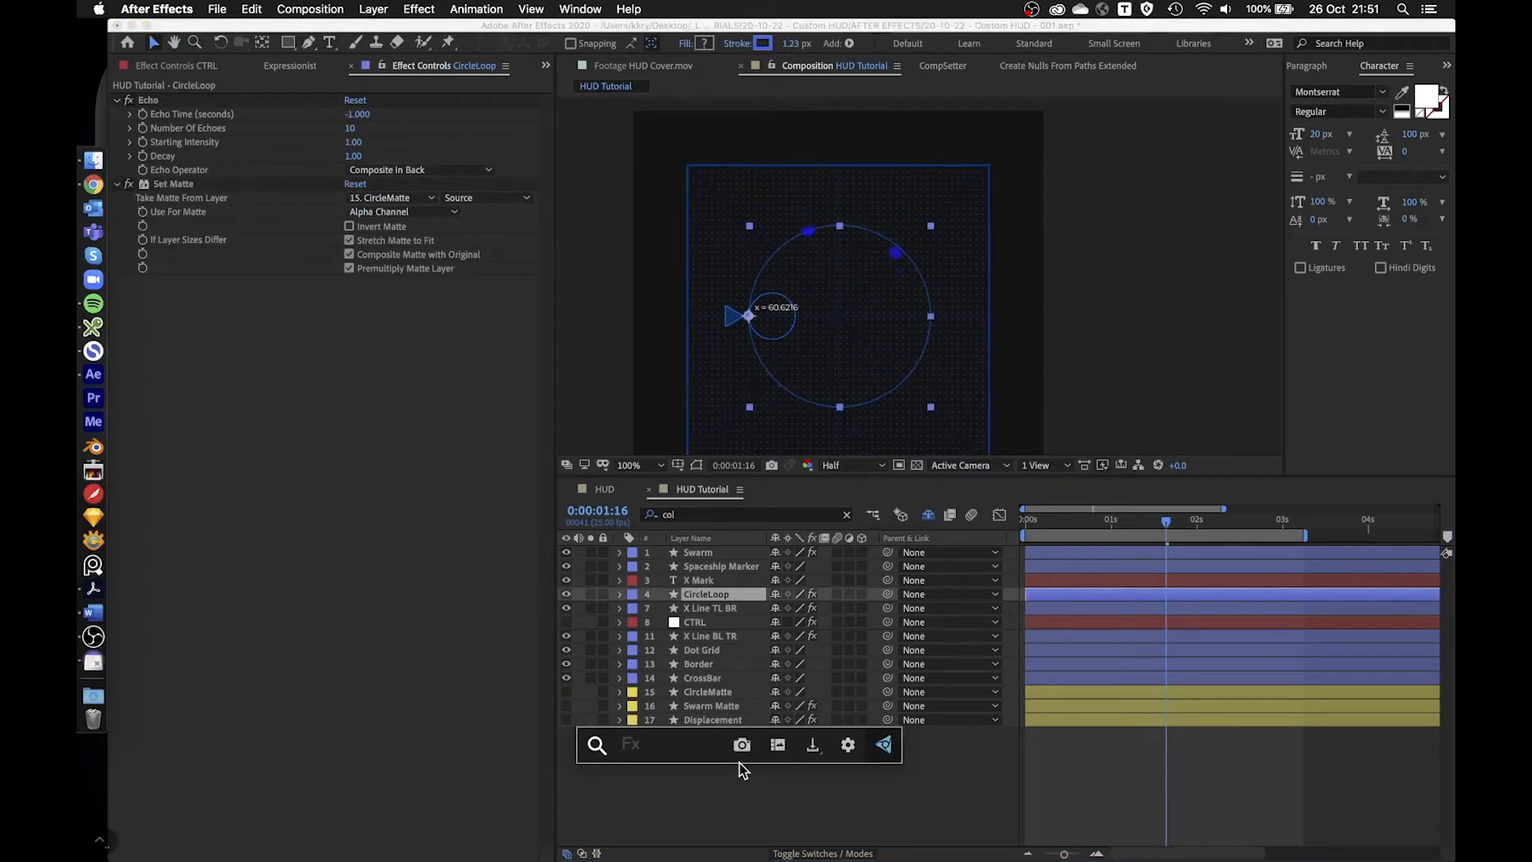
{"action": "type", "text": "dis"}
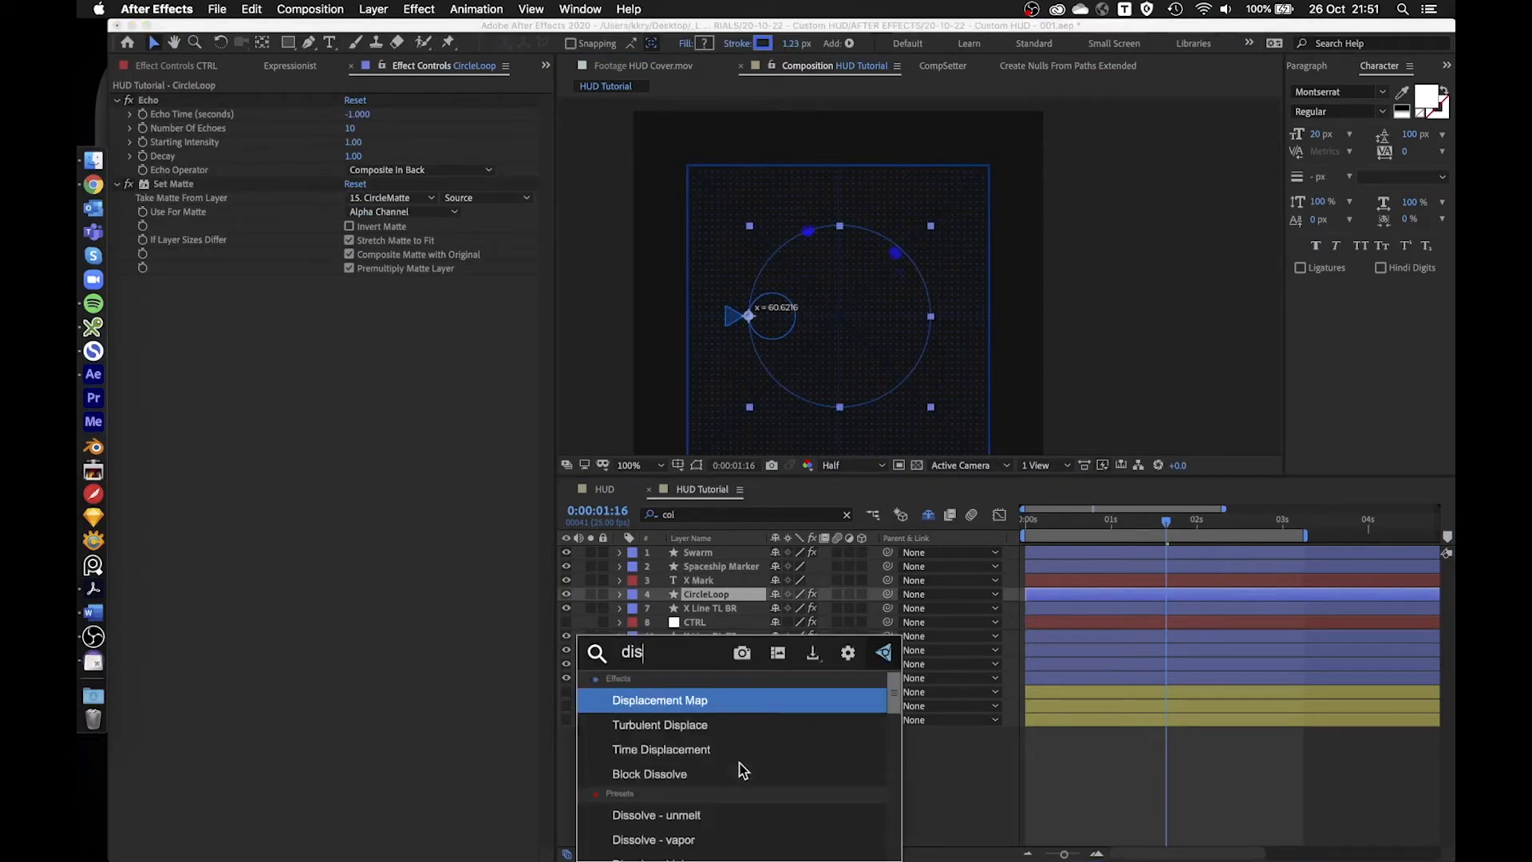
{"action": "key", "text": "Return"}
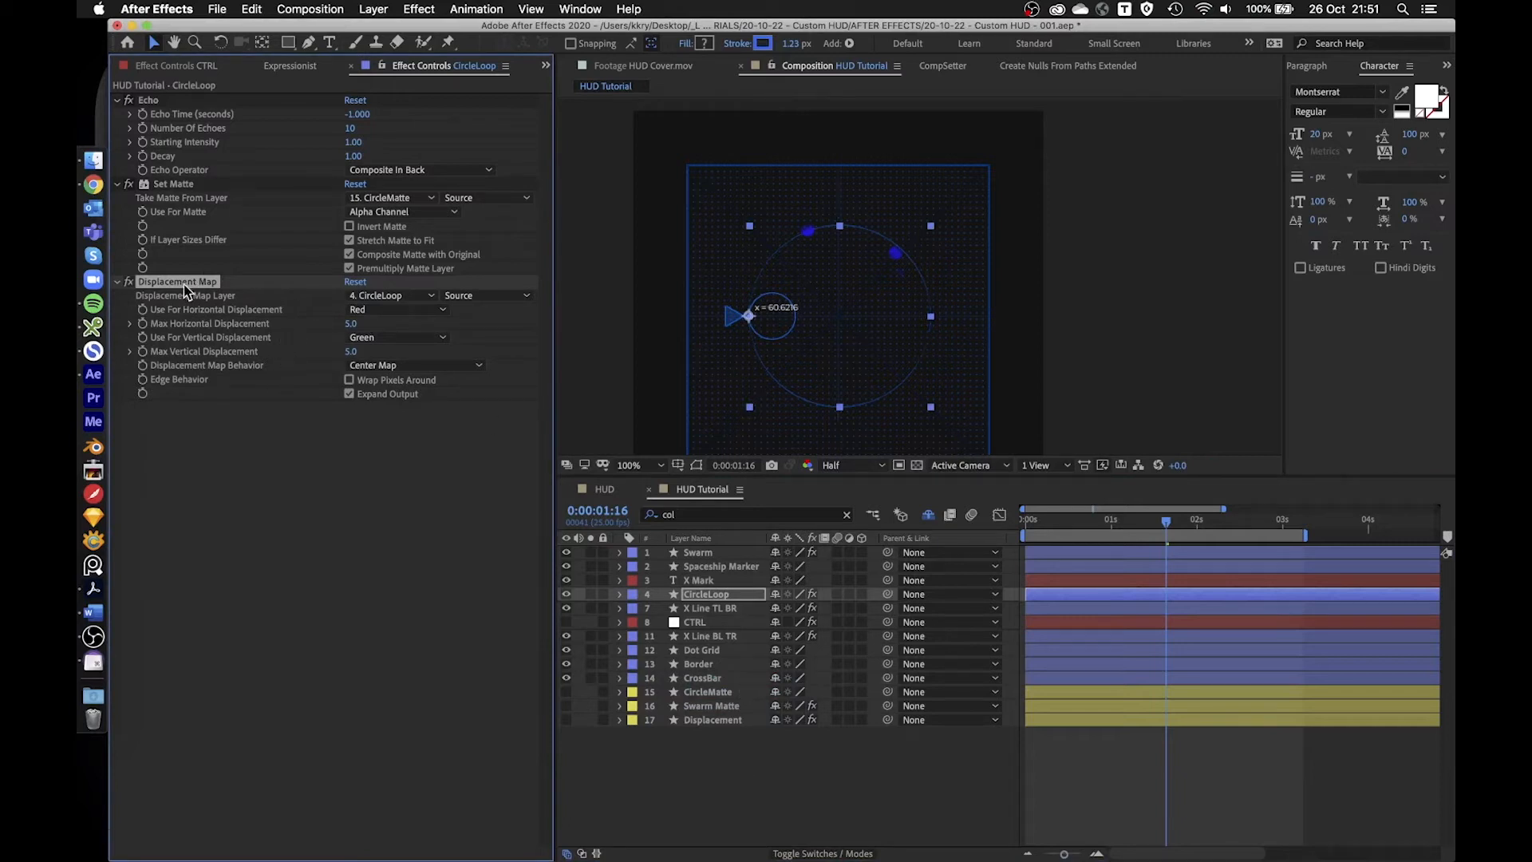
{"action": "left_click", "coordinate": [411, 295]}
{"action": "left_click", "coordinate": [414, 588]}
- Solo the CircleLoop layer and toggle its Displacement Map effect to compare the circle with and without it
{"action": "key", "text": "period"}
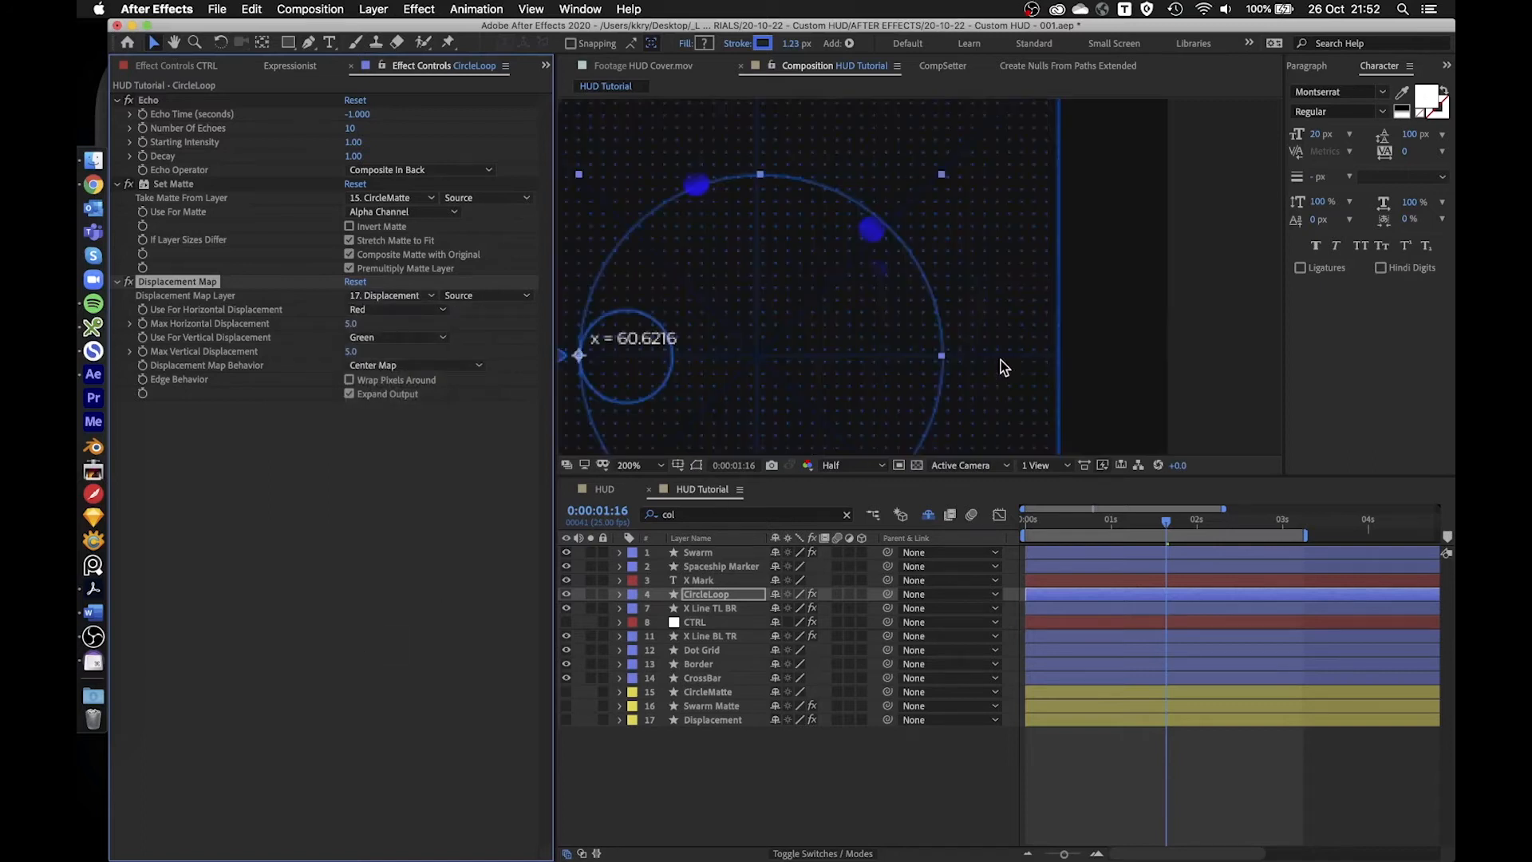
{"action": "left_click", "coordinate": [592, 593]}
{"action": "left_click_drag", "start_coordinate": [670, 300], "coordinate": [753, 267]}
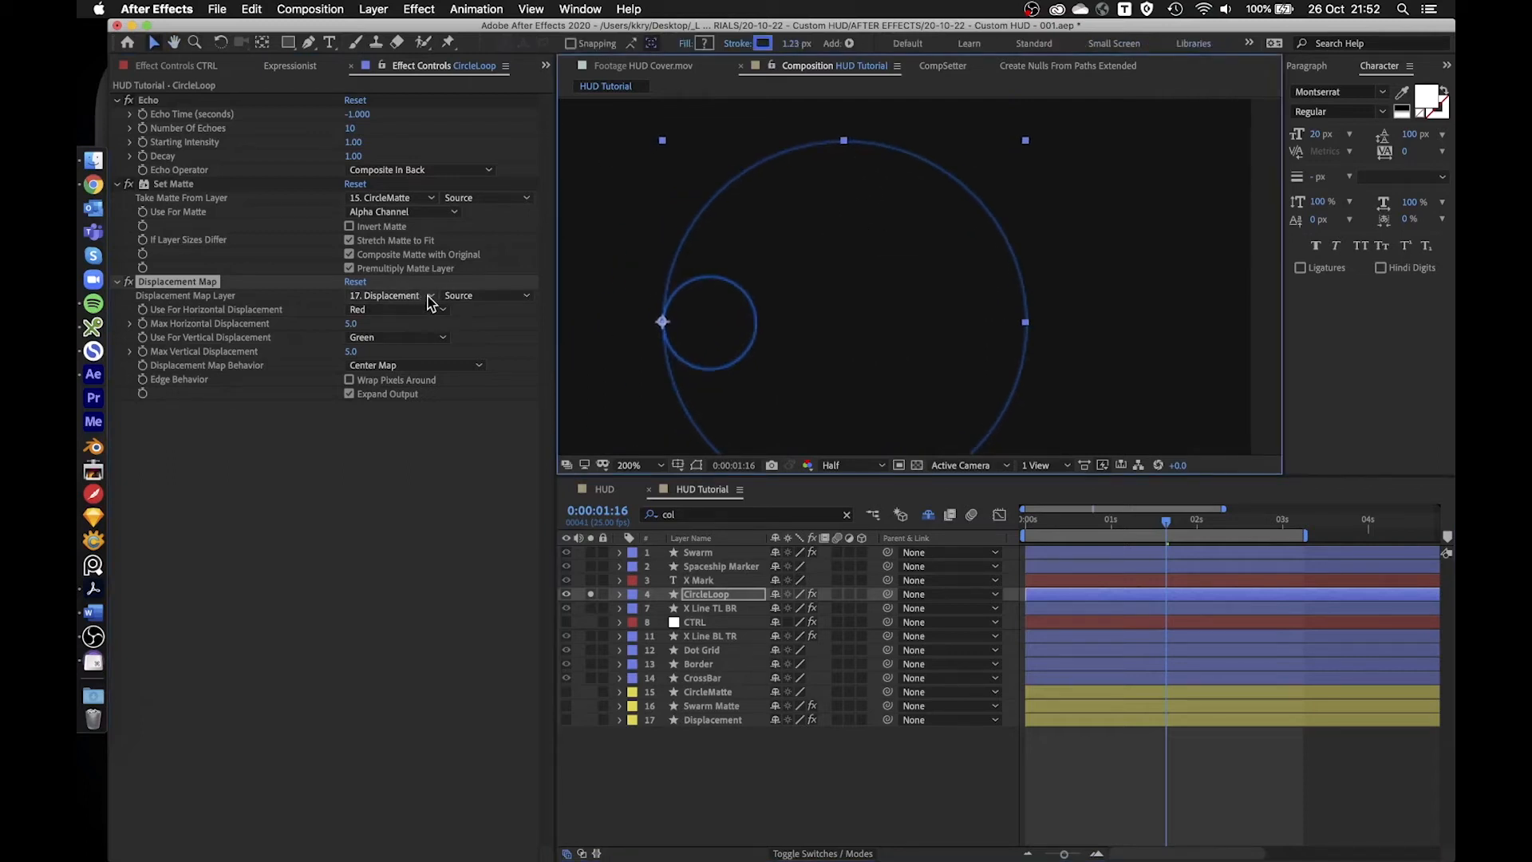
{"action": "left_click", "coordinate": [129, 281]}
{"action": "left_click", "coordinate": [129, 282]}
{"action": "left_click", "coordinate": [129, 282]}
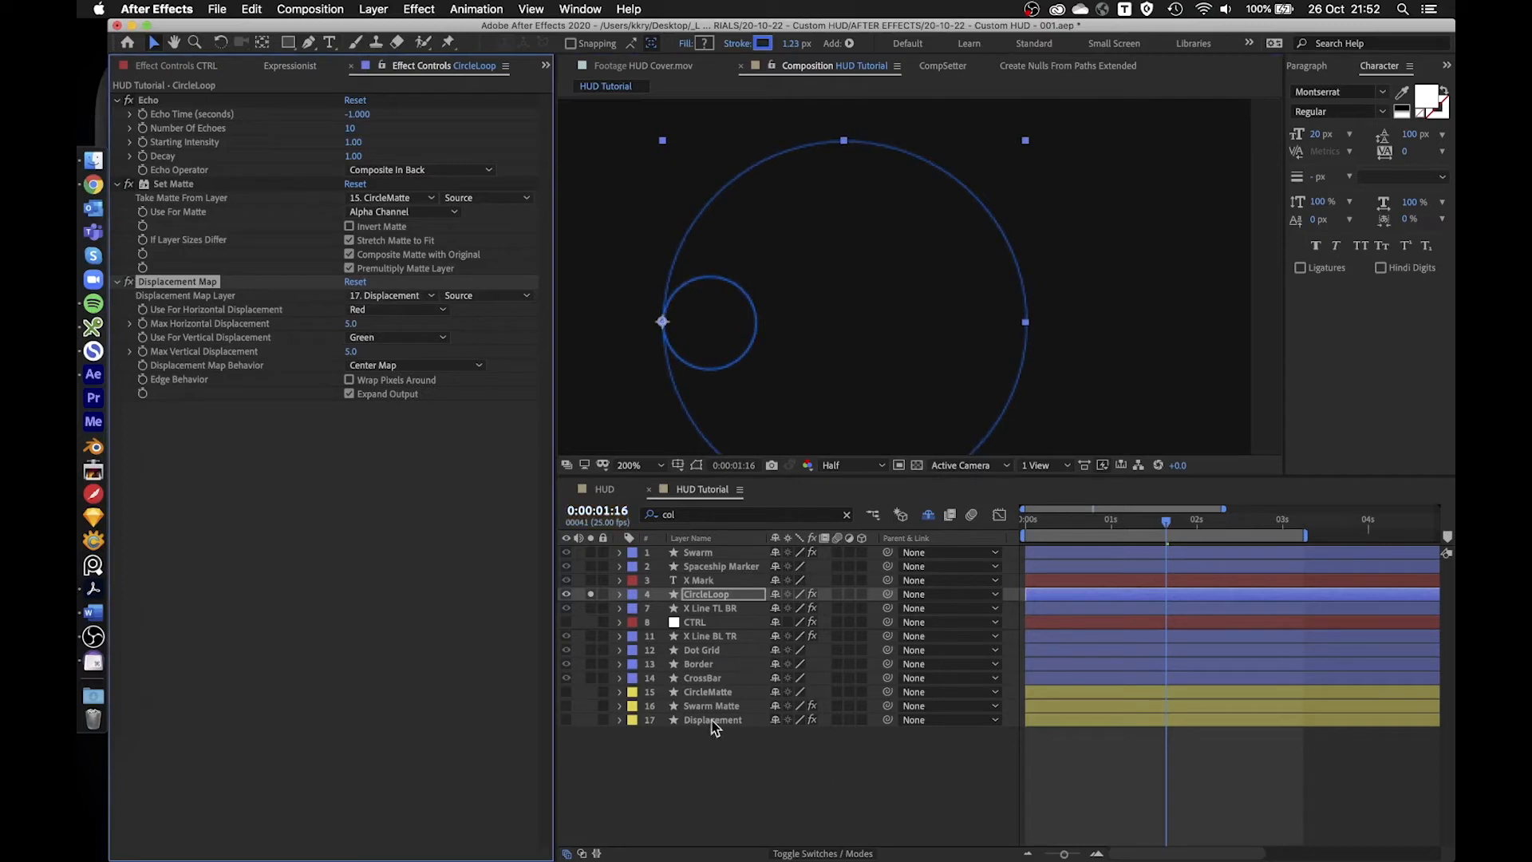
- Make CircleLoop's Displacement Map read the Displacement layer with its Effects & Masks
{"action": "left_click", "coordinate": [411, 297]}
{"action": "left_click", "coordinate": [423, 296]}
{"action": "left_click", "coordinate": [492, 301]}
{"action": "left_click", "coordinate": [502, 345]}
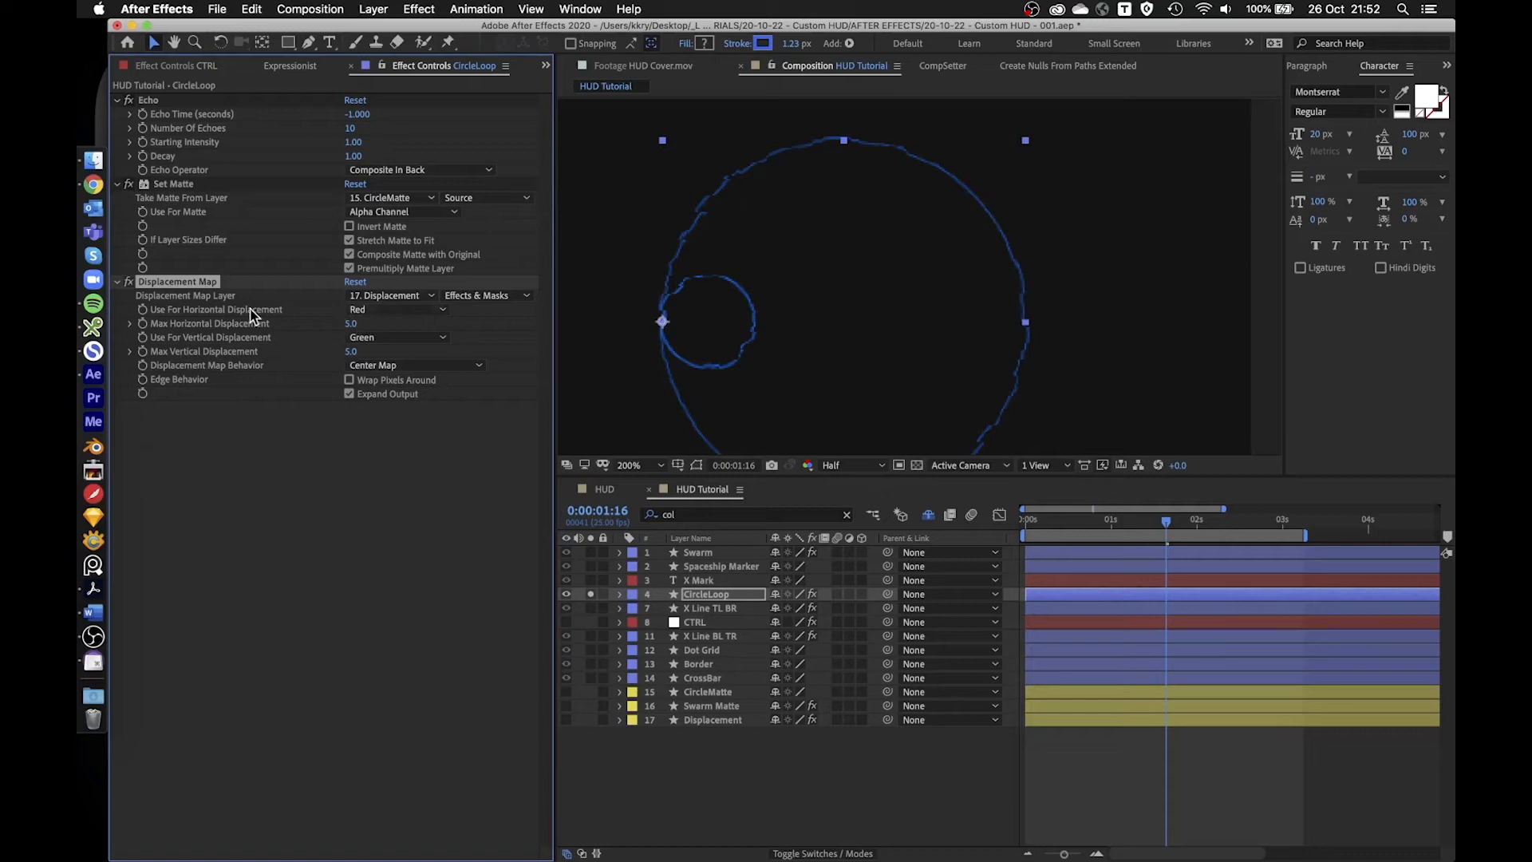
- Set Displacement Map to use Luminance for horizontal displacement and Off for vertical, with a max vertical displacement of 0
{"action": "left_click", "coordinate": [399, 309]}
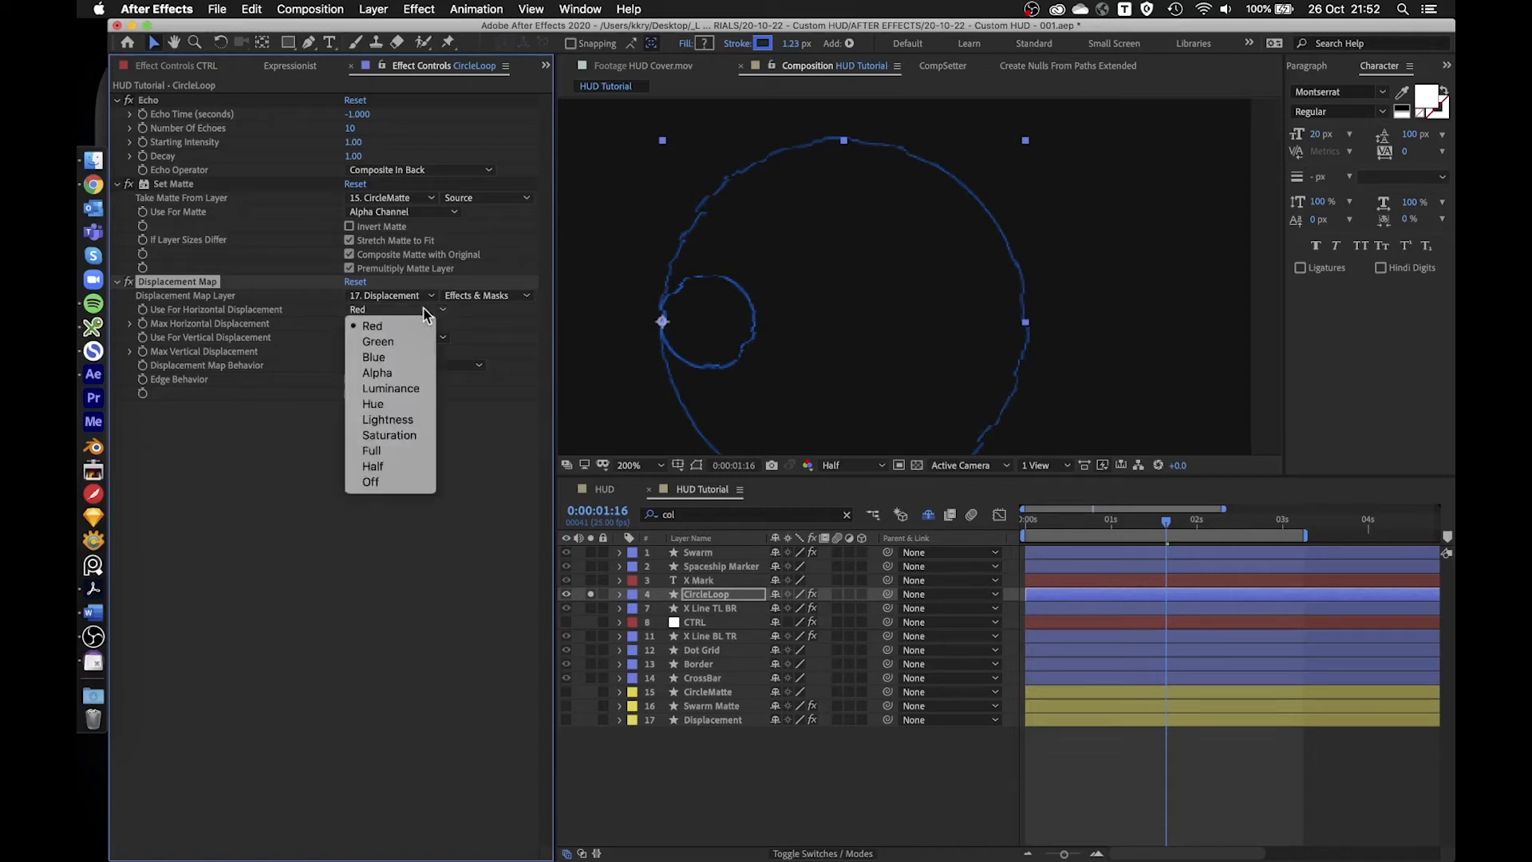
{"action": "left_click", "coordinate": [407, 389]}
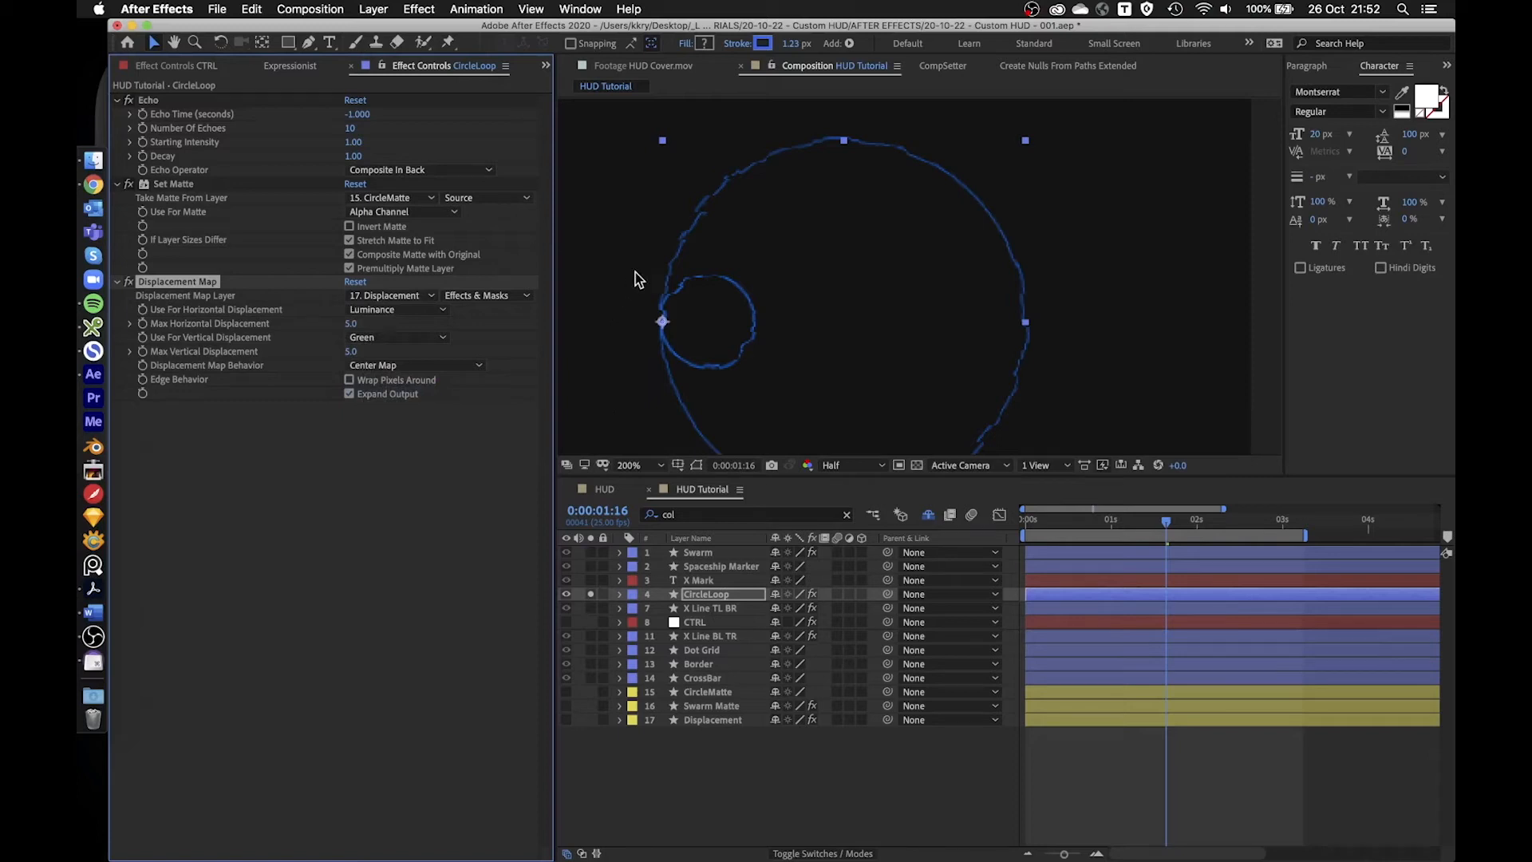
{"action": "left_click", "coordinate": [409, 338]}
{"action": "left_click", "coordinate": [404, 509]}
{"action": "left_click", "coordinate": [366, 352]}
{"action": "type", "text": "0"}
{"action": "key", "text": "Return"}
{"action": "left_click", "coordinate": [711, 595]}
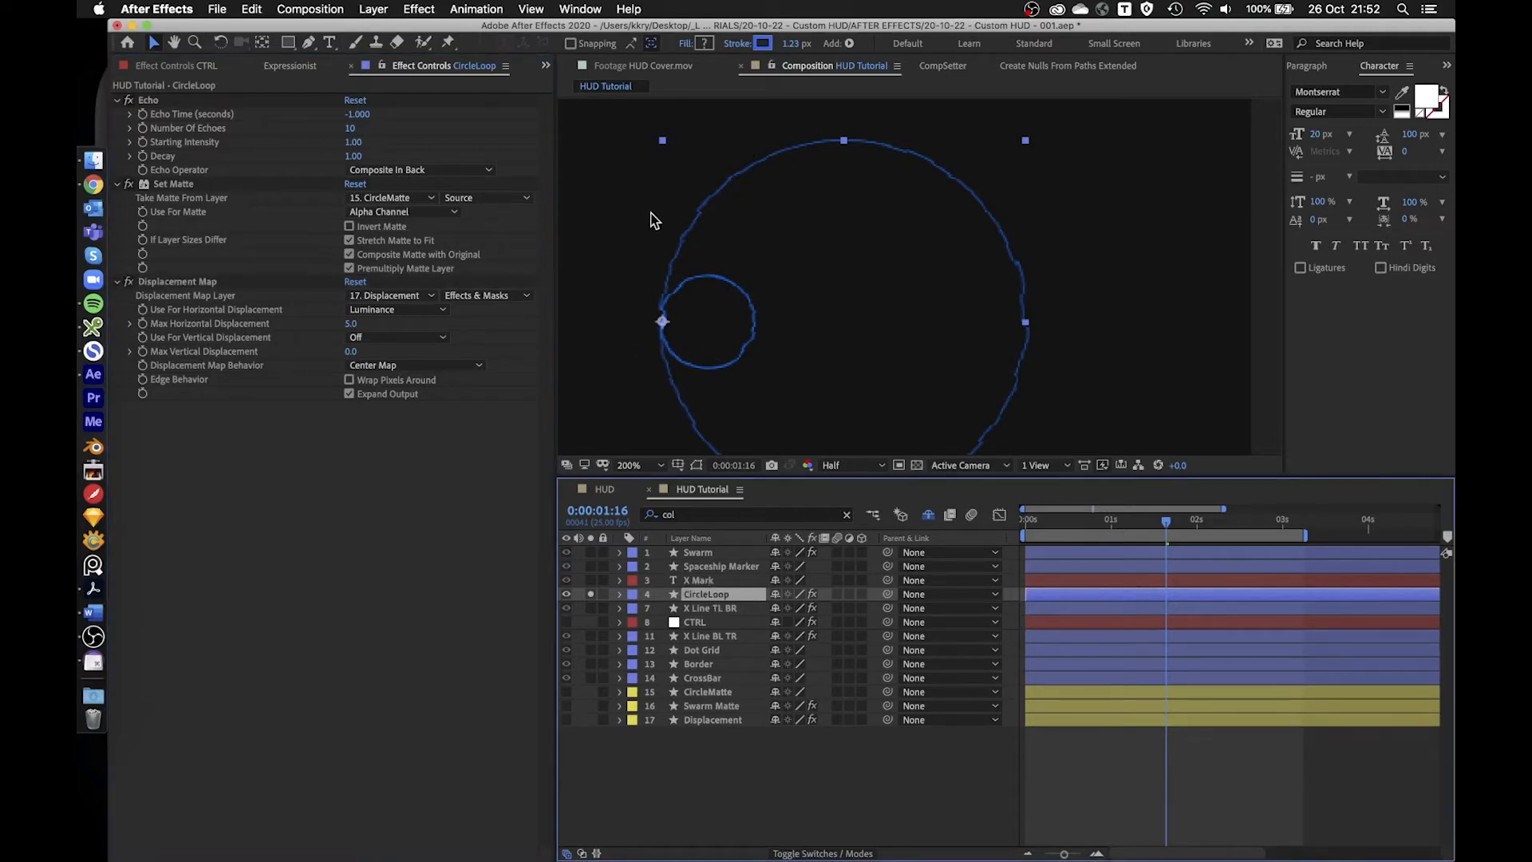
- Solo the Displacement layer and set its Fractal Noise to scale width 54.9, scale height 52.2 and contrast 126
{"action": "left_click", "coordinate": [726, 719]}
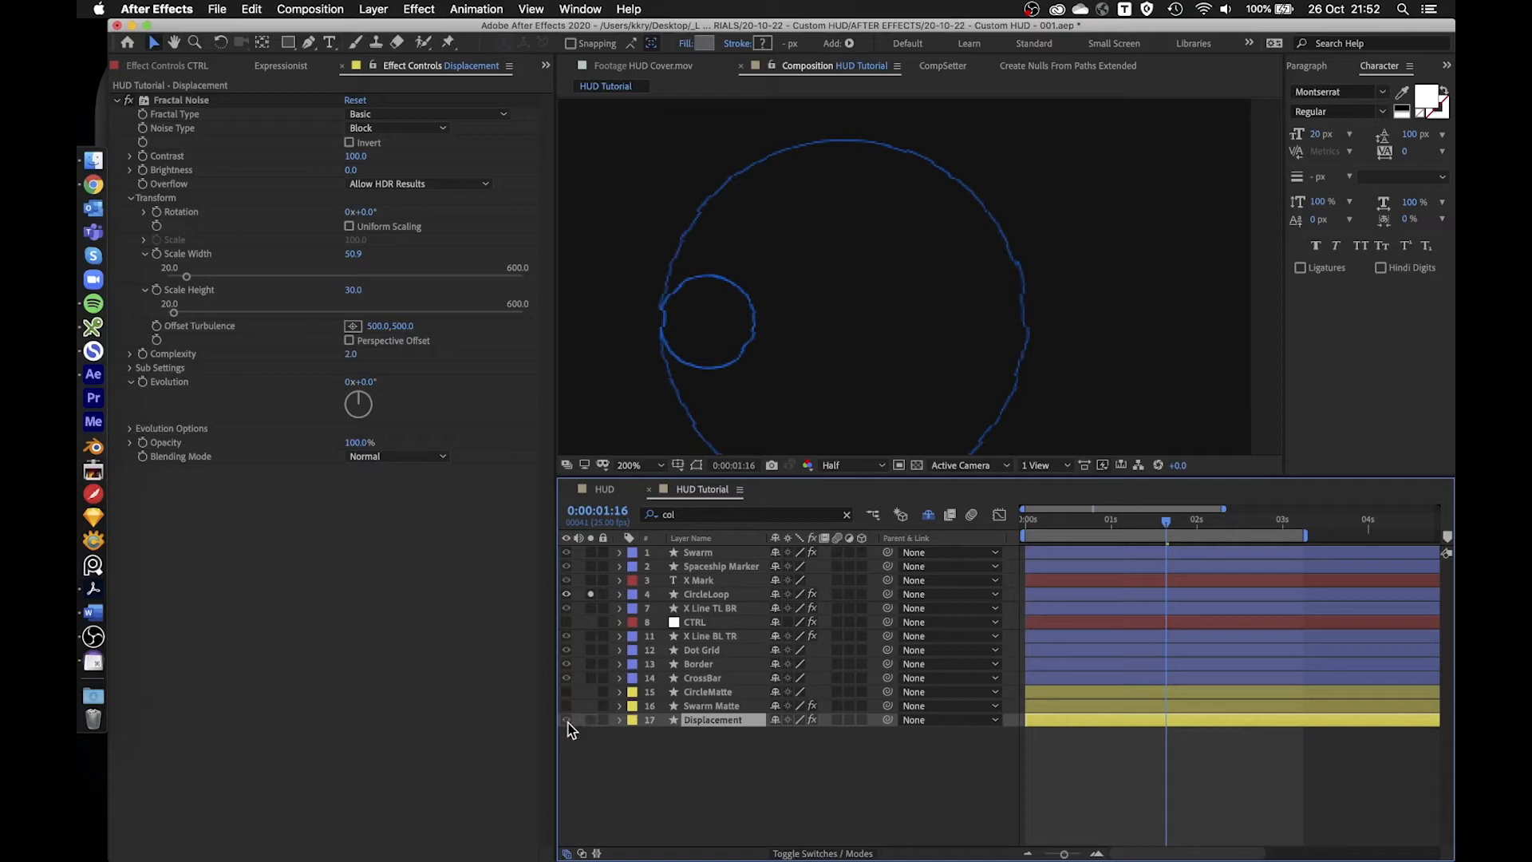
{"action": "left_click", "coordinate": [591, 720]}
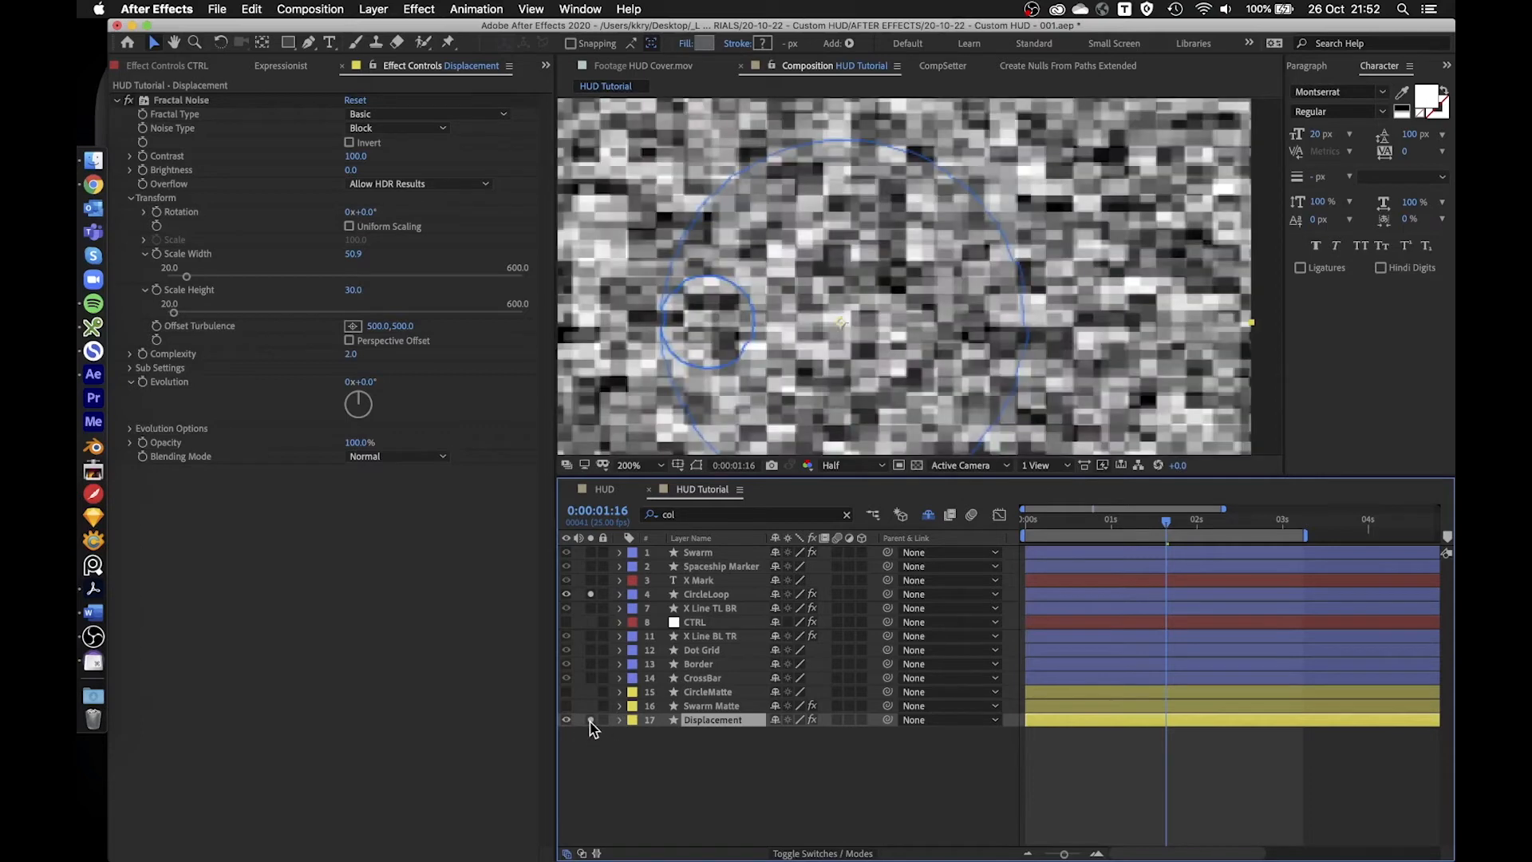
{"action": "scroll", "coordinate": [734, 224], "scroll_direction": "up", "scroll_amount": 2}
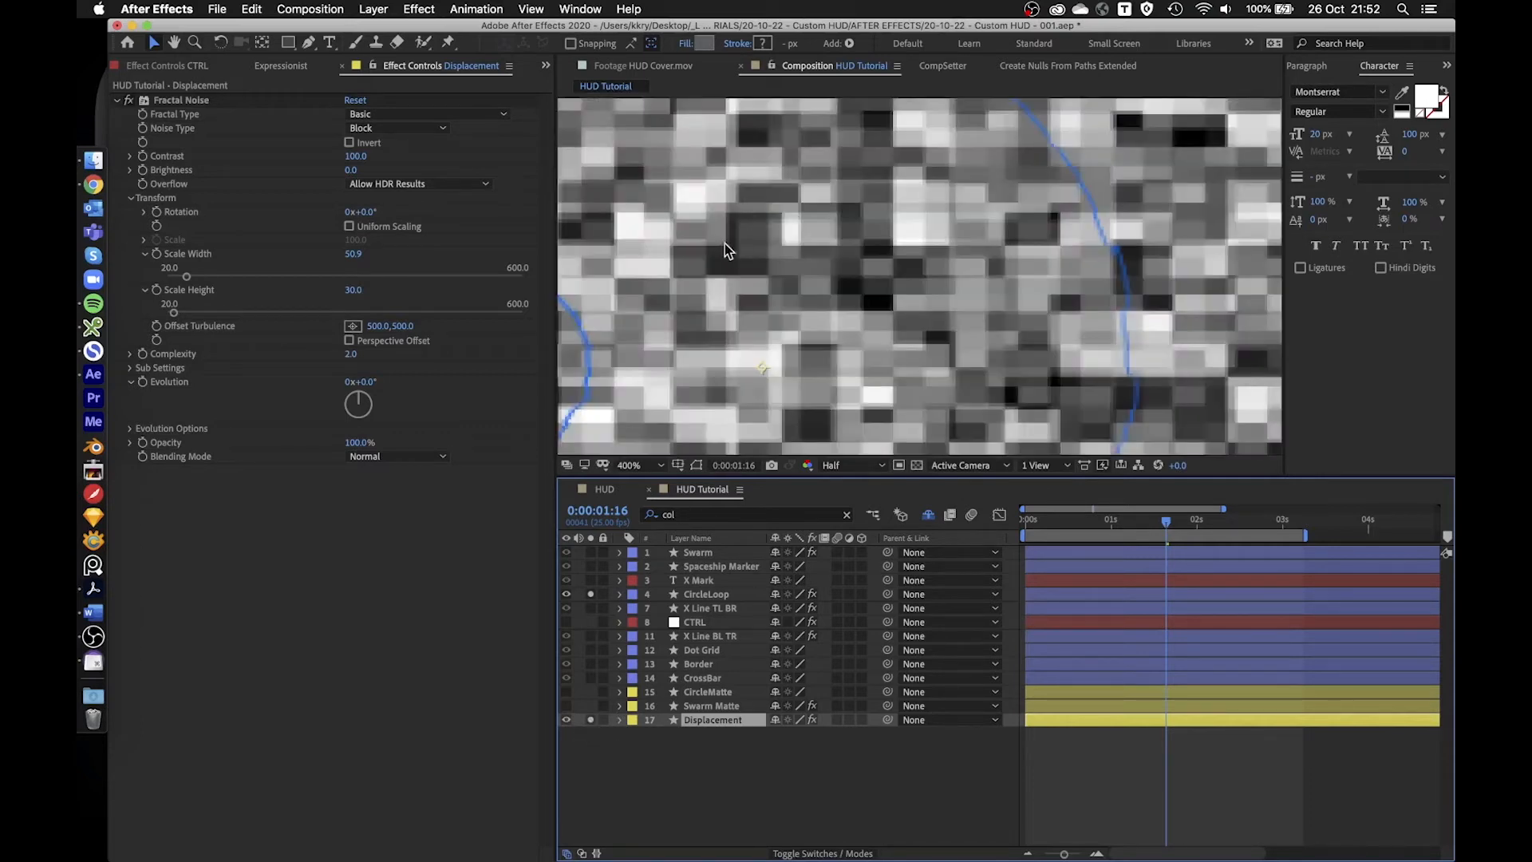
{"action": "left_click_drag", "start_coordinate": [188, 276], "coordinate": [188, 312]}
{"action": "left_click_drag", "start_coordinate": [353, 157], "coordinate": [376, 156]}
{"action": "key", "text": "comma"}
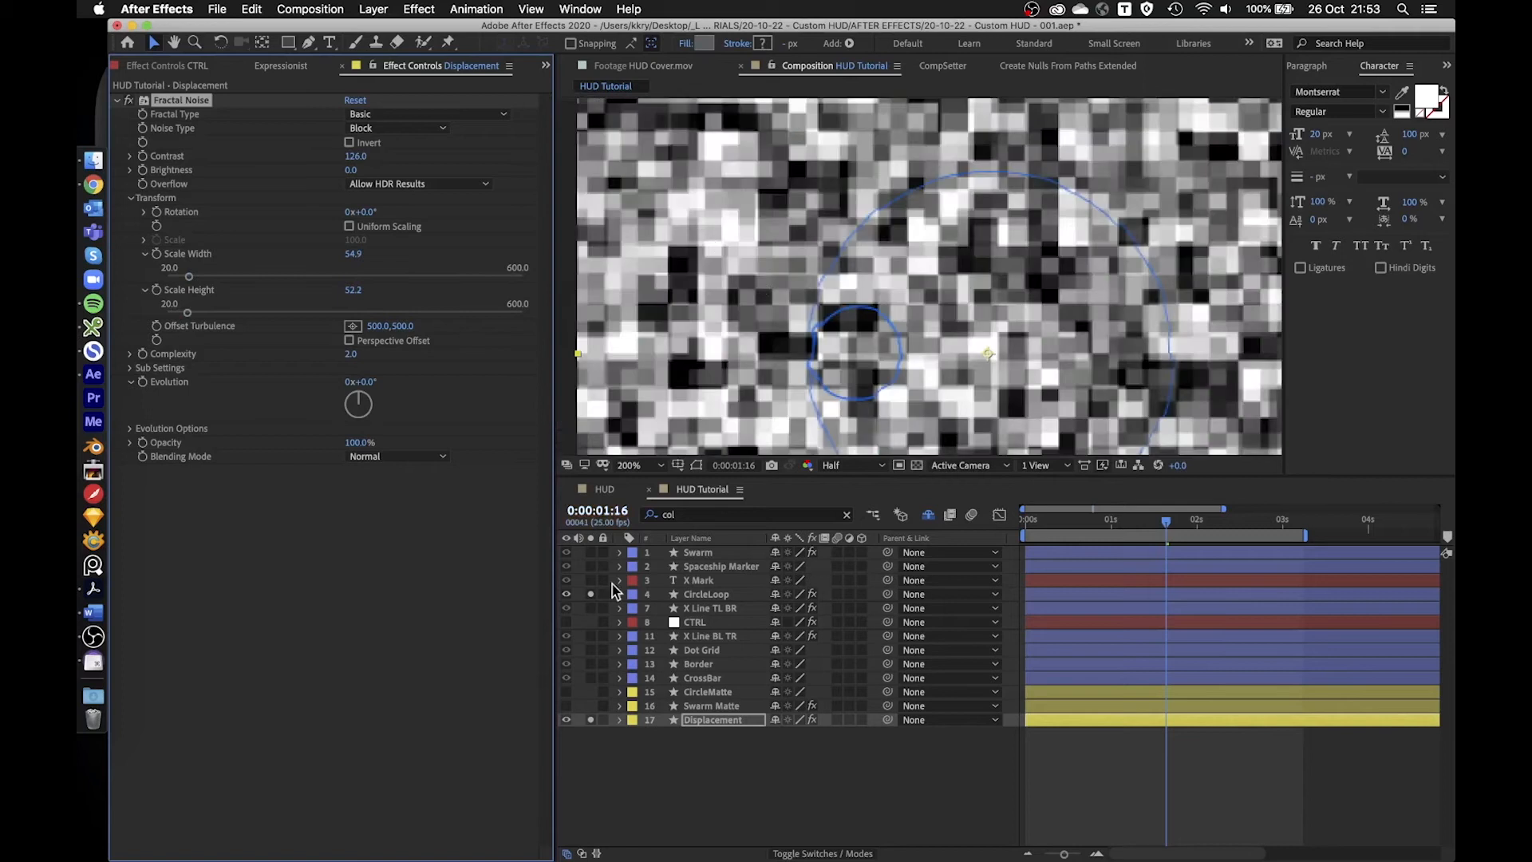
- Unsolo CircleLoop so that only the Displacement layer is soloed, and inspect its noise pattern
{"action": "left_click", "coordinate": [590, 720]}
{"action": "left_click", "coordinate": [591, 594]}
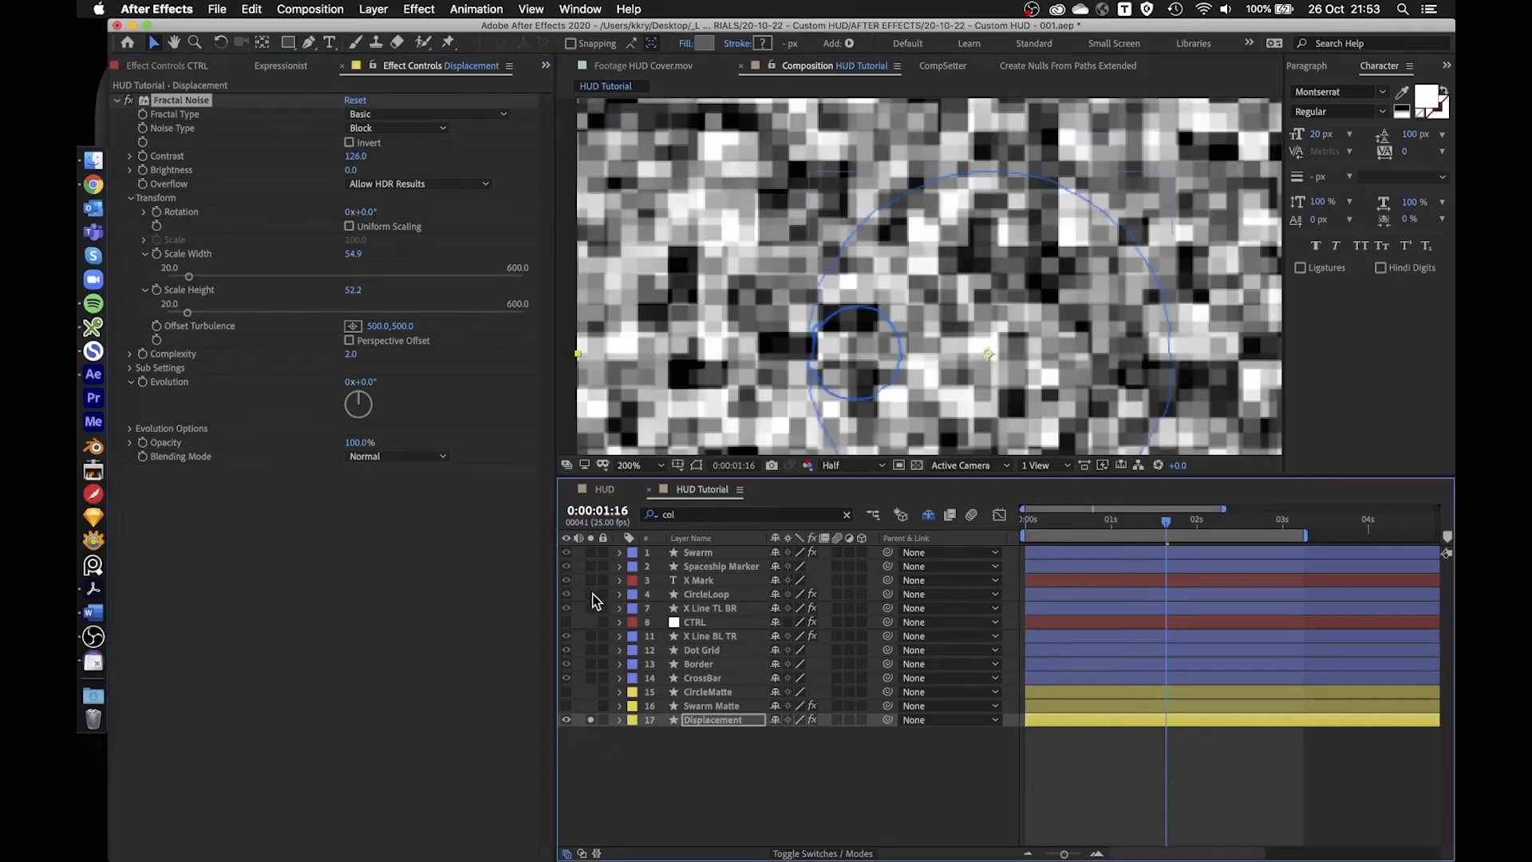
{"action": "scroll", "coordinate": [898, 280], "scroll_direction": "down", "scroll_amount": 3}
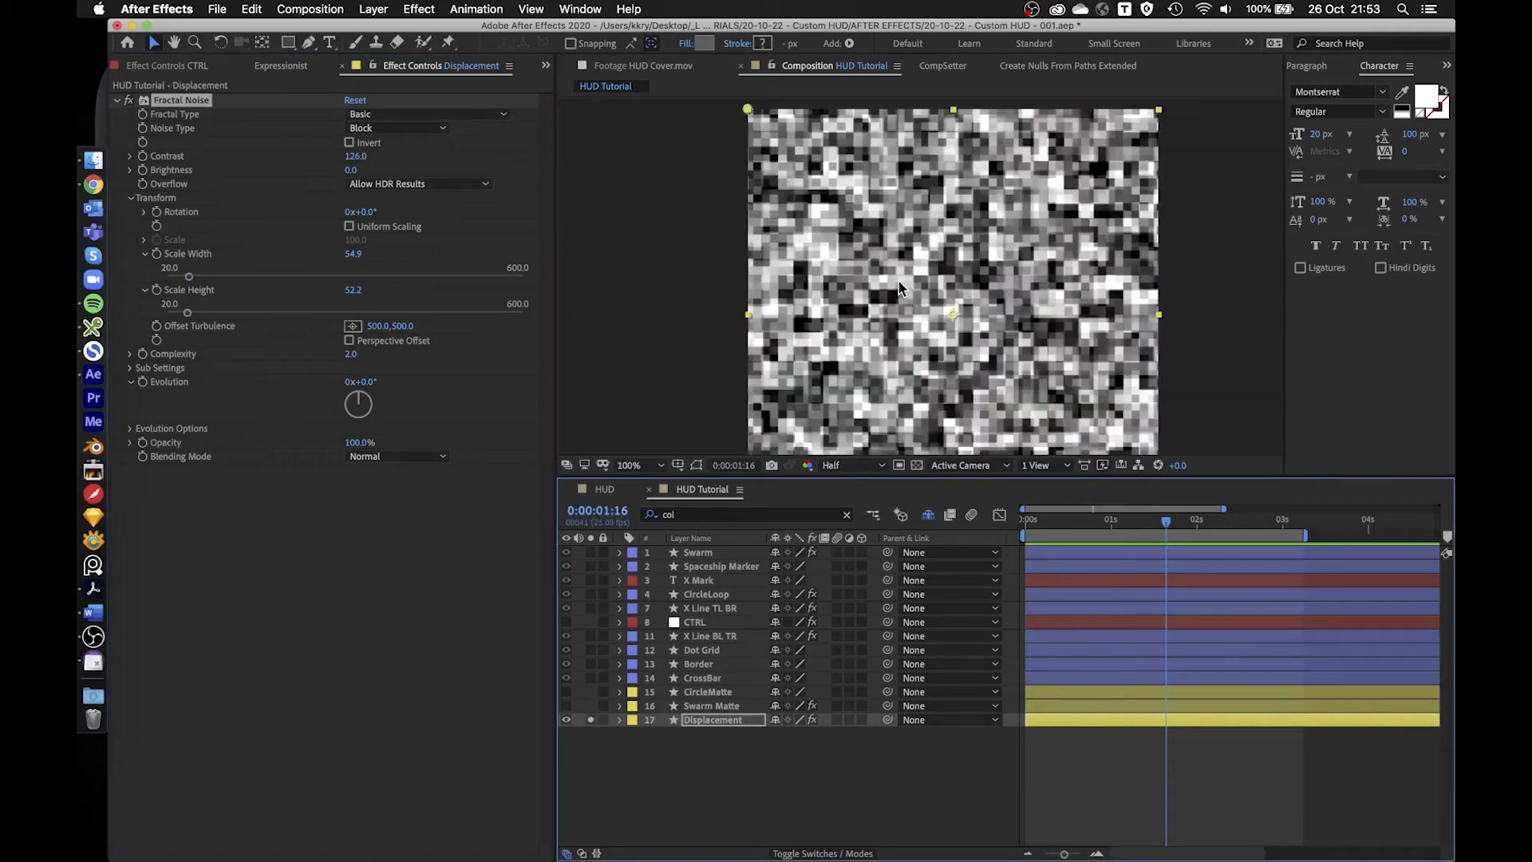
{"action": "scroll", "coordinate": [860, 239], "scroll_direction": "up", "scroll_amount": 1}
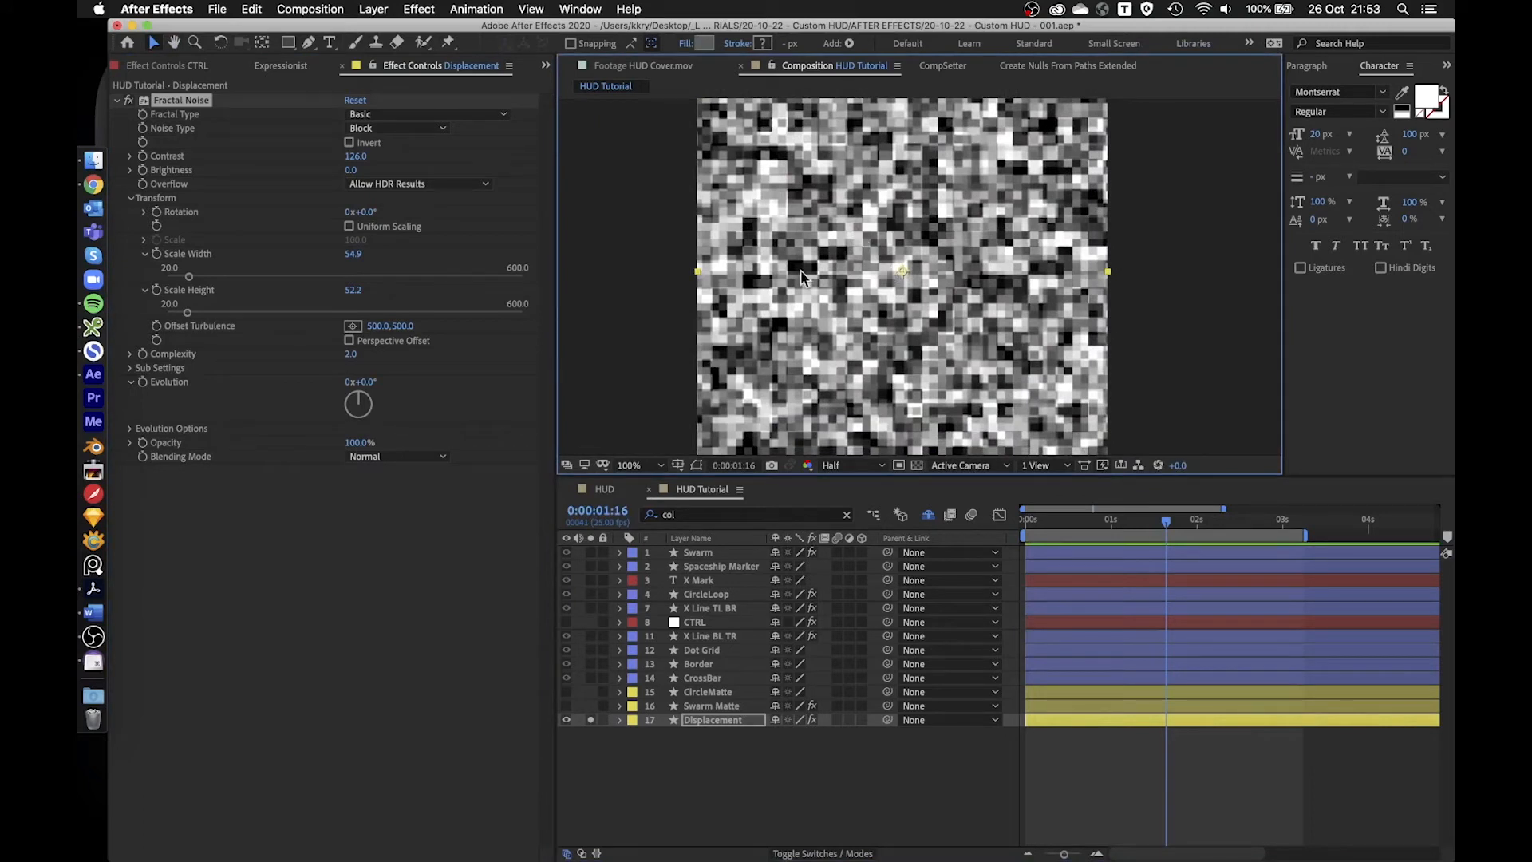
{"action": "scroll", "coordinate": [830, 291], "scroll_direction": "up", "scroll_amount": 1}
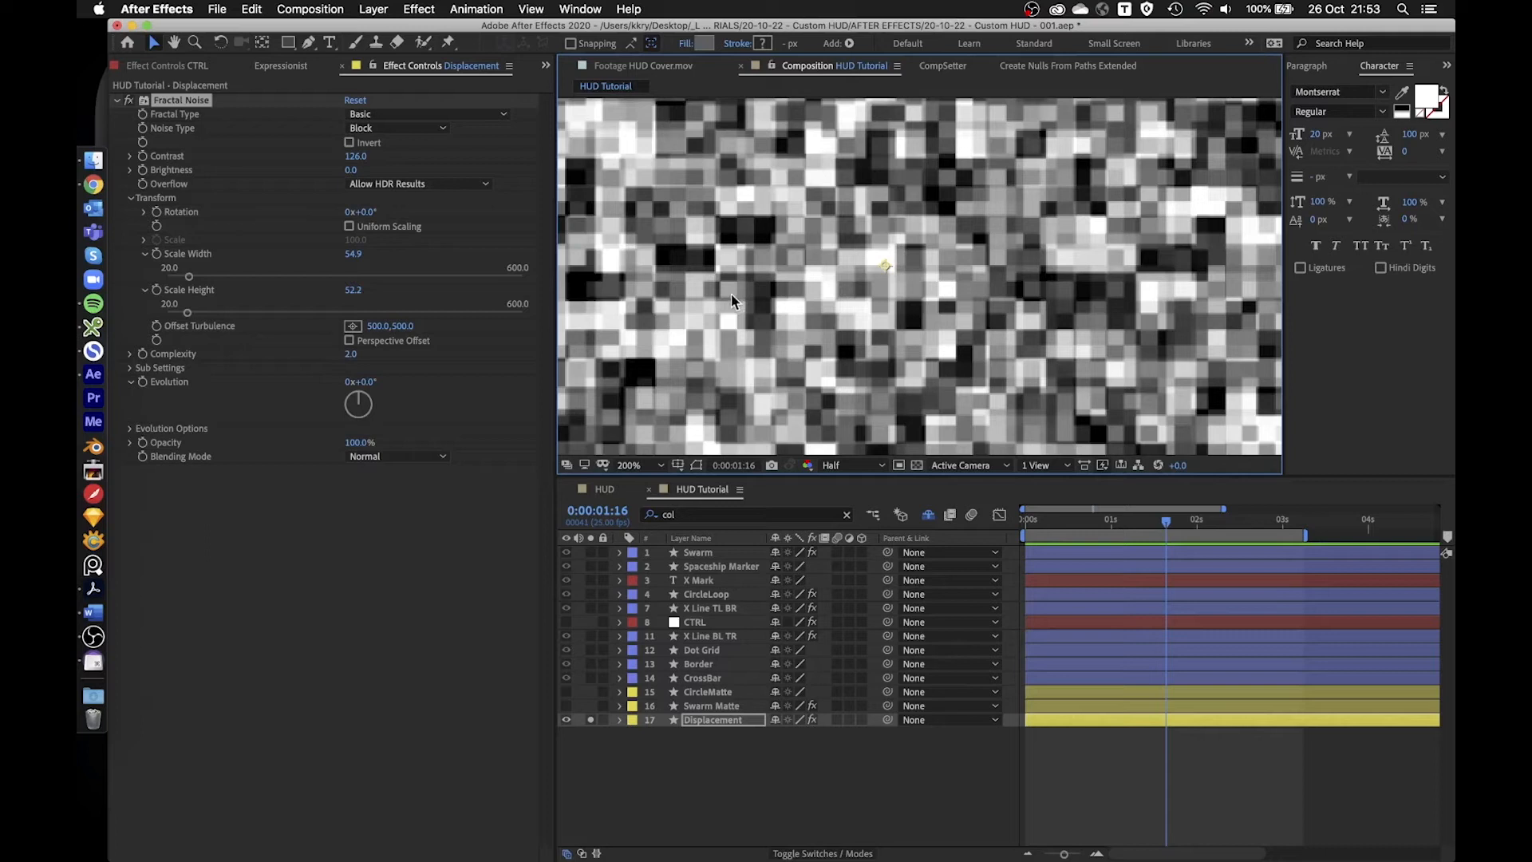
- Duplicate the Fractal Noise effect on Displacement, set the copy's complexity to 1, and collapse the original effect
{"action": "left_click", "coordinate": [192, 112]}
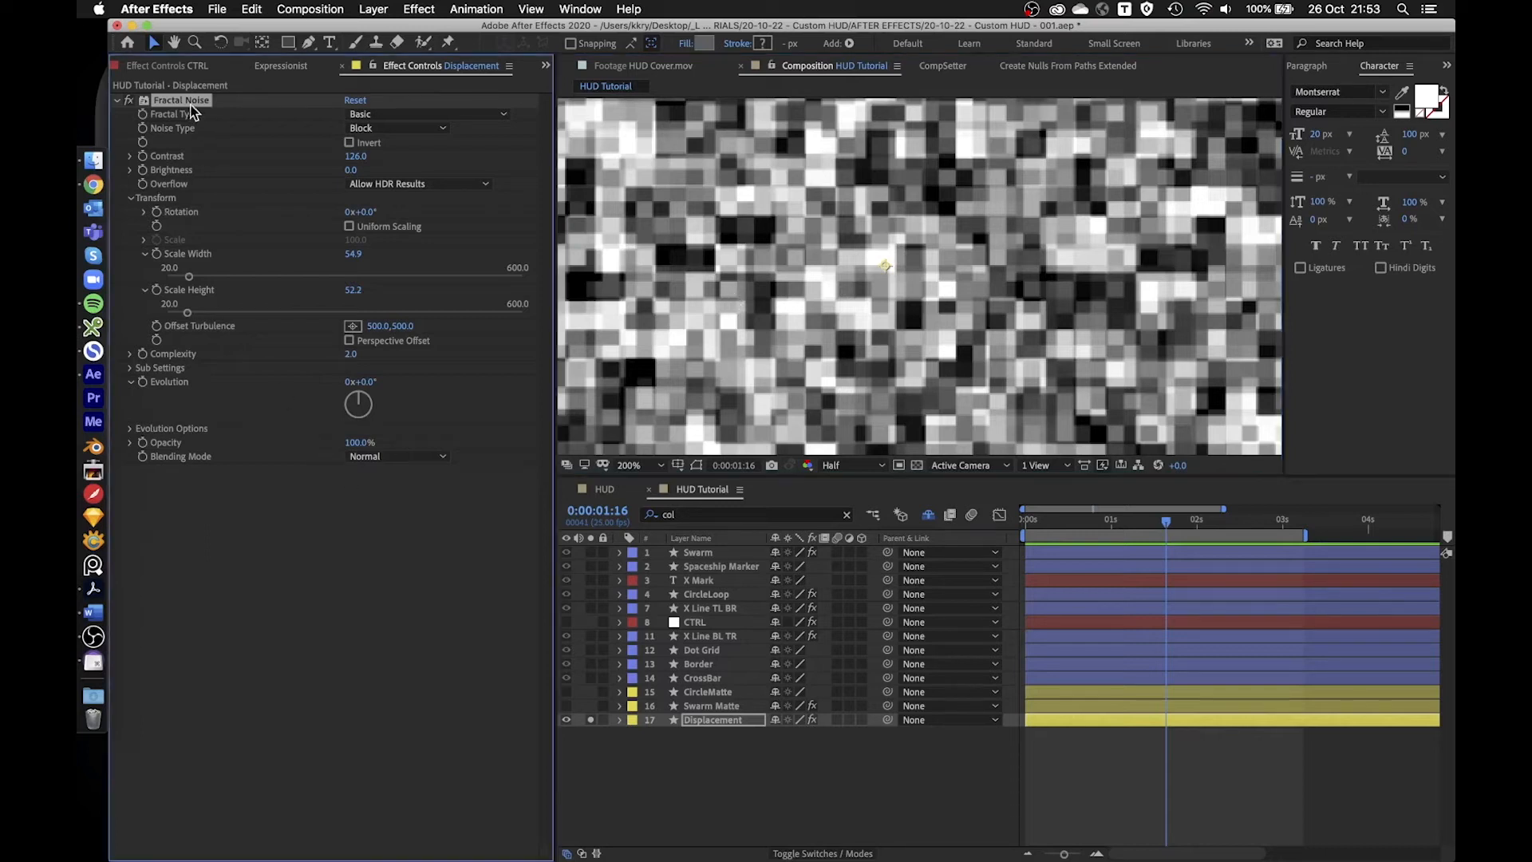
{"action": "key", "text": "super+d"}
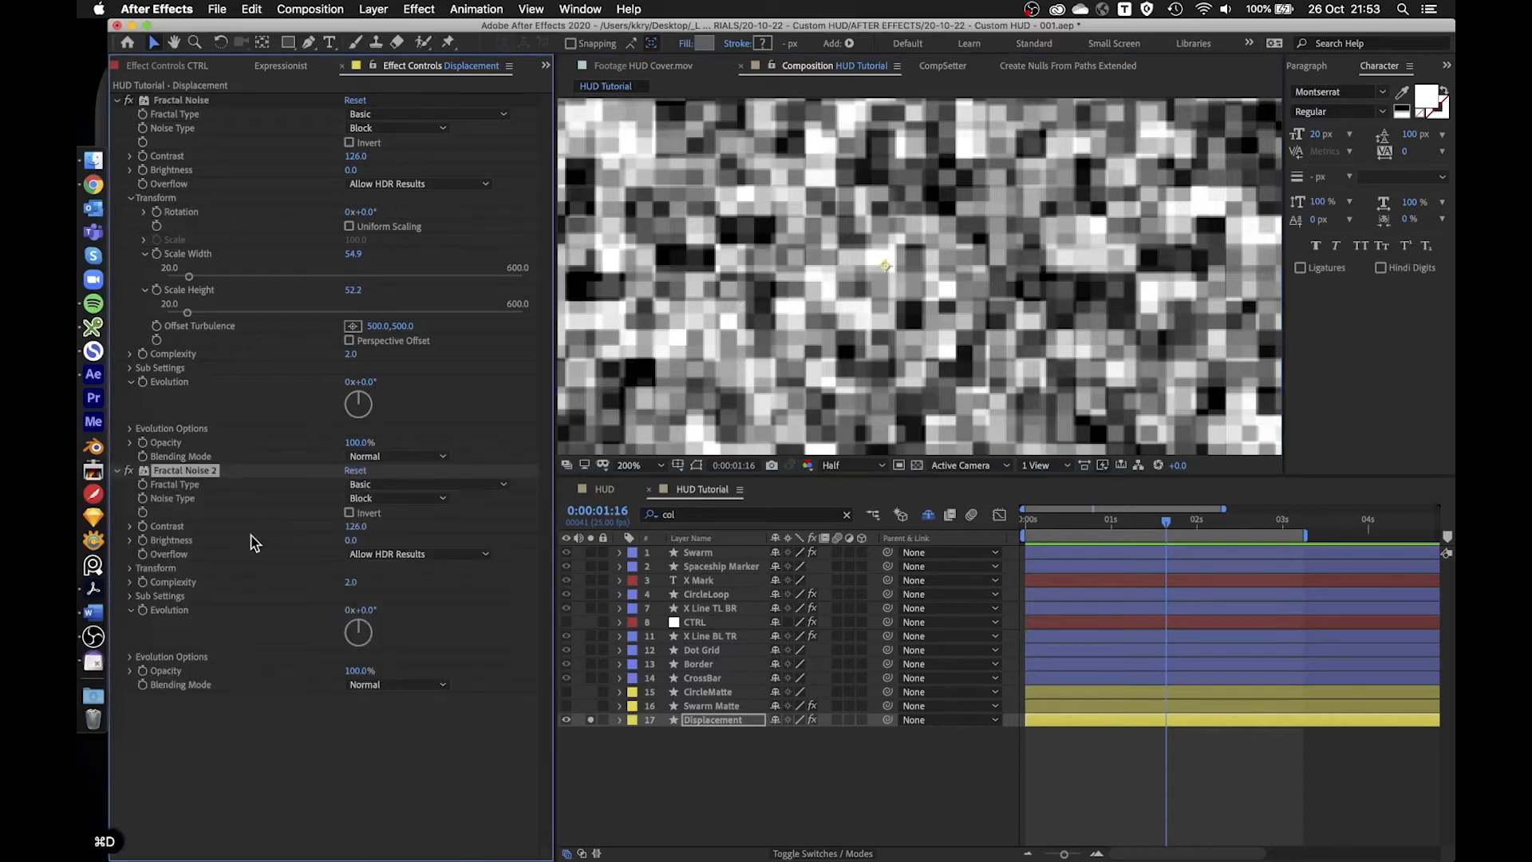
{"action": "left_click", "coordinate": [351, 582]}
{"action": "type", "text": "1"}
{"action": "key", "text": "Tab"}
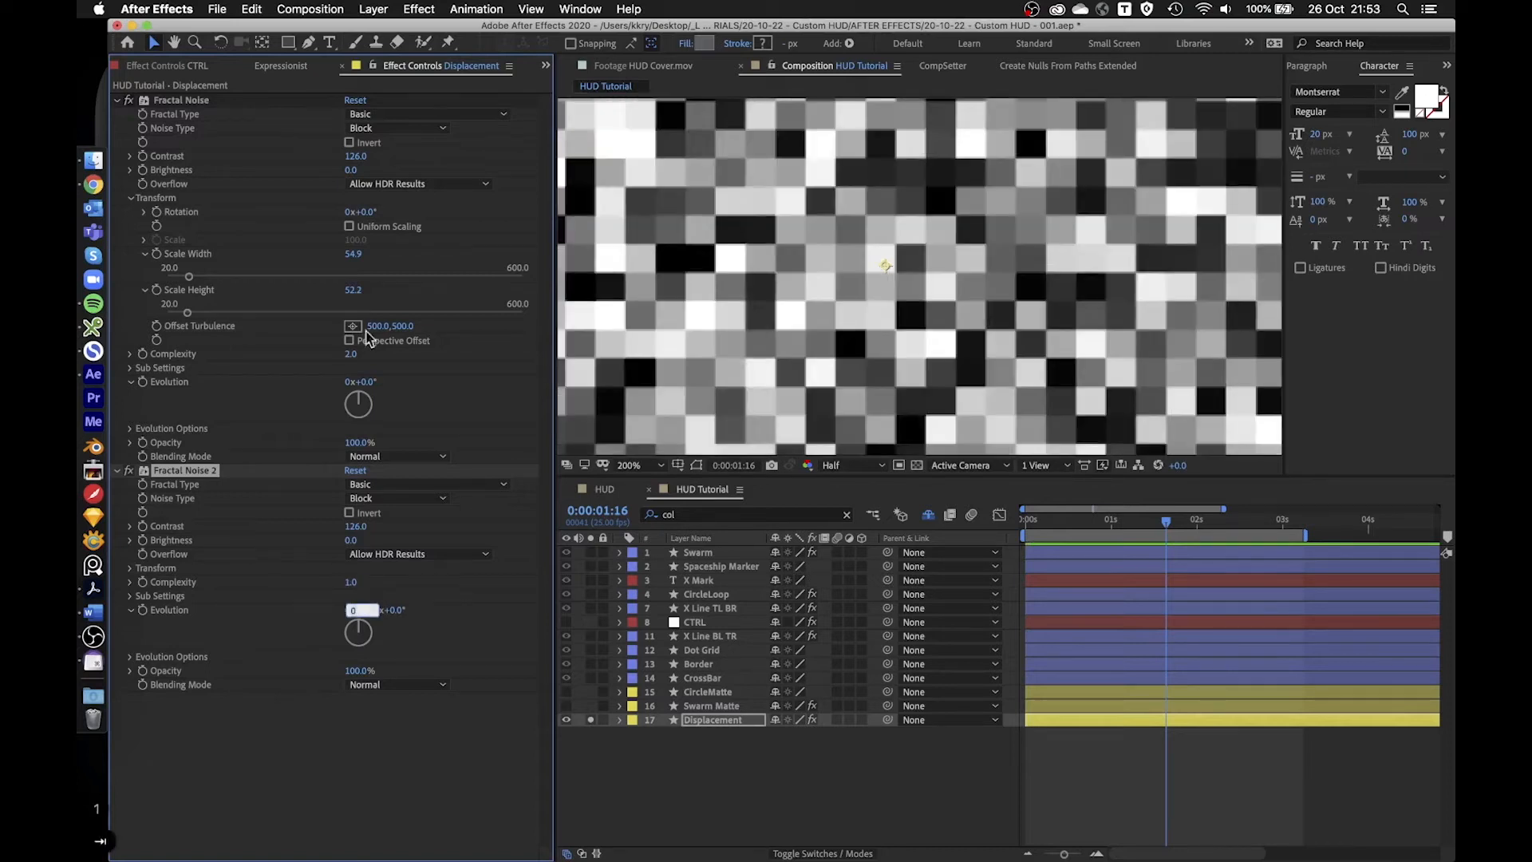
{"action": "key", "text": "Return"}
{"action": "left_click", "coordinate": [117, 100]}
{"action": "scroll", "coordinate": [663, 174], "scroll_direction": "down", "scroll_amount": 2}
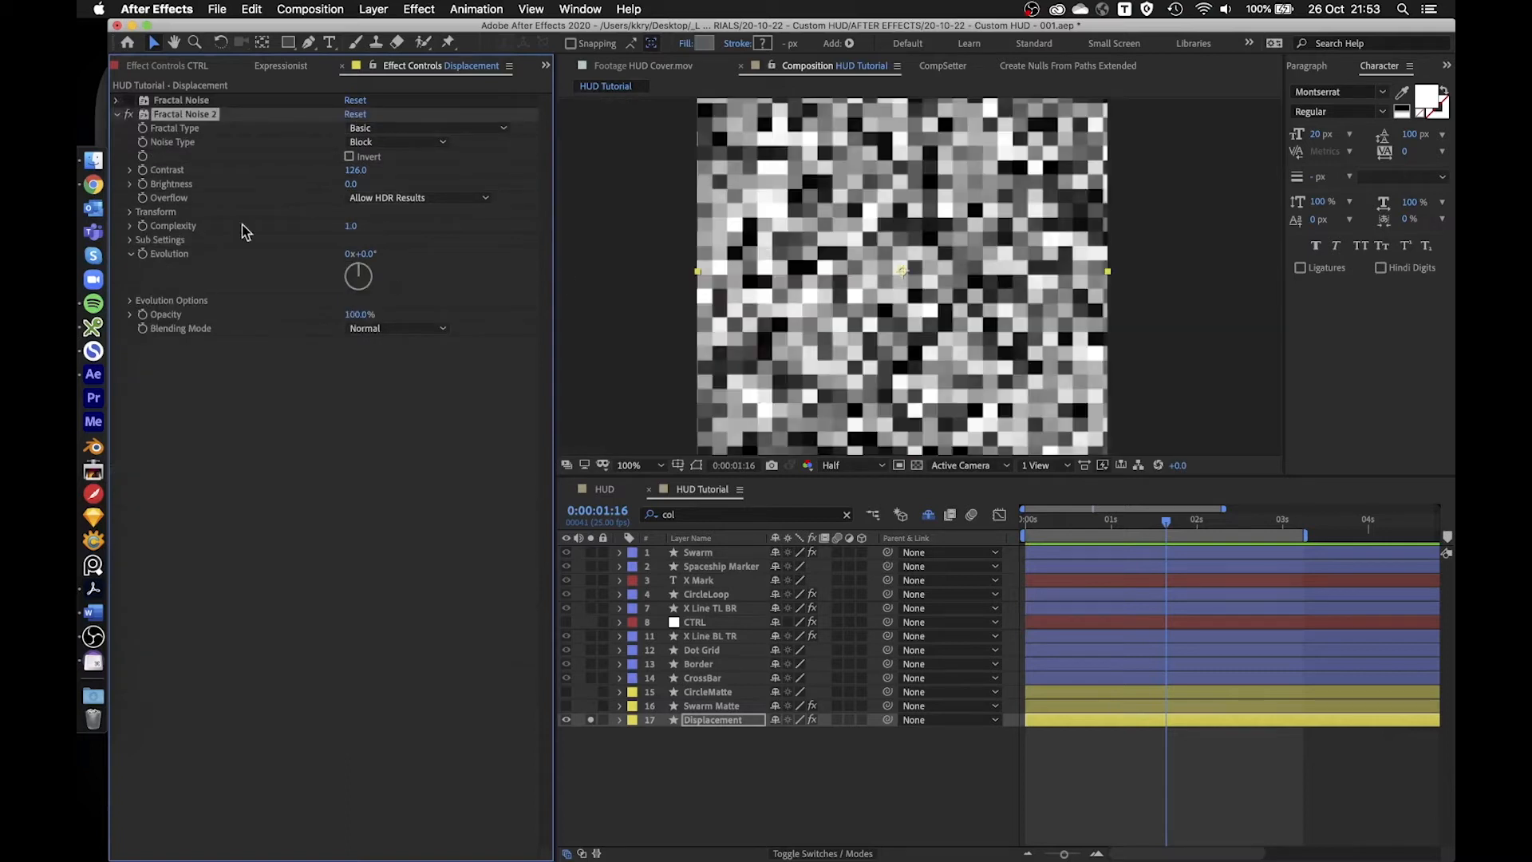
- Set Fractal Noise 2's scale width to about 32.1 and scale height to 20
{"action": "left_click", "coordinate": [130, 212]}
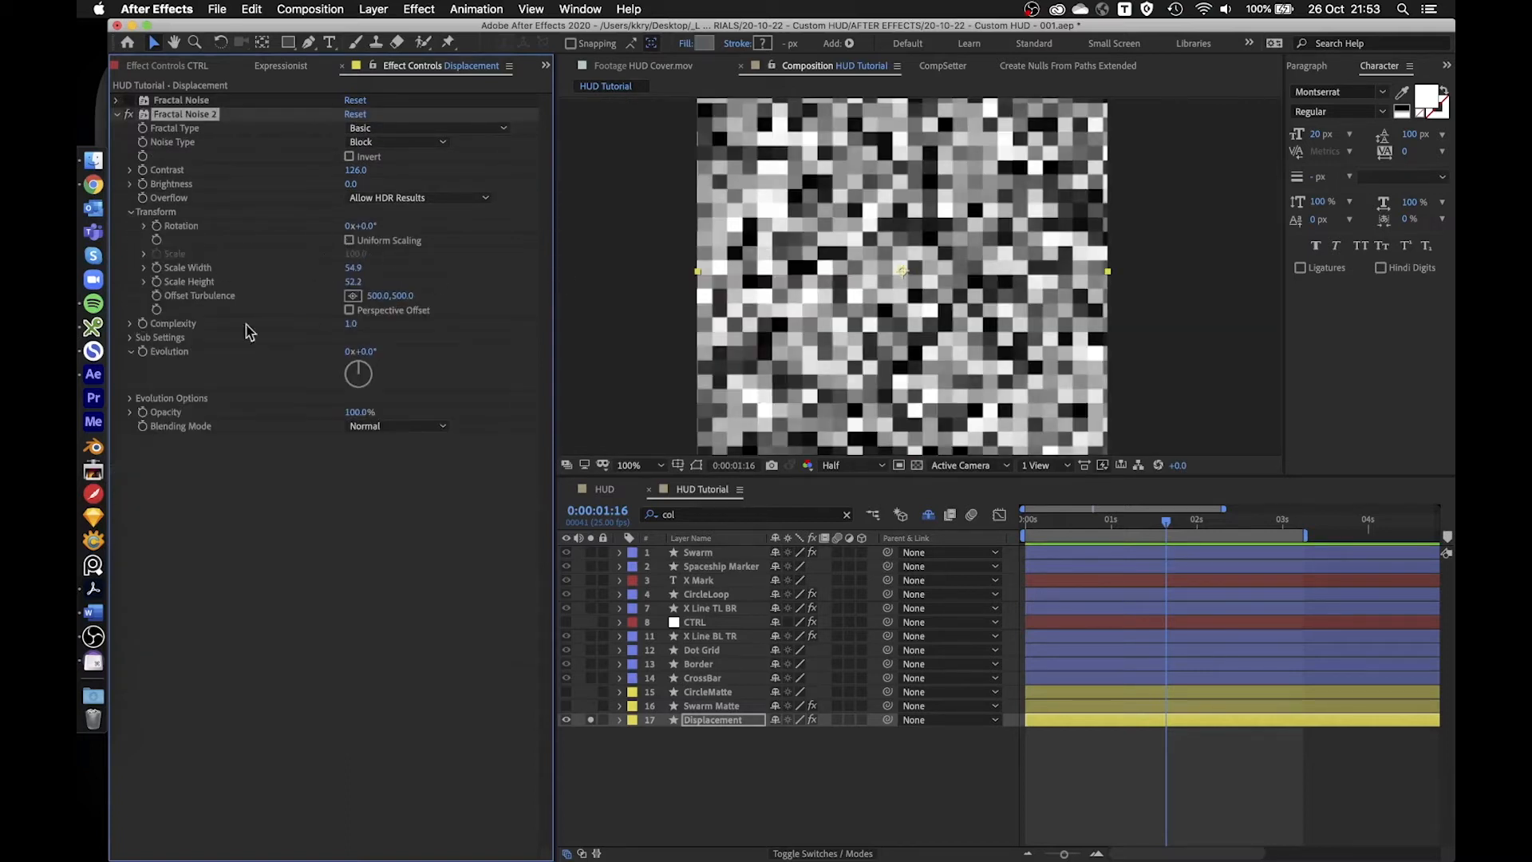
{"action": "left_click", "coordinate": [146, 281]}
{"action": "left_click", "coordinate": [145, 268]}
{"action": "left_click_drag", "start_coordinate": [184, 334], "coordinate": [175, 293]}
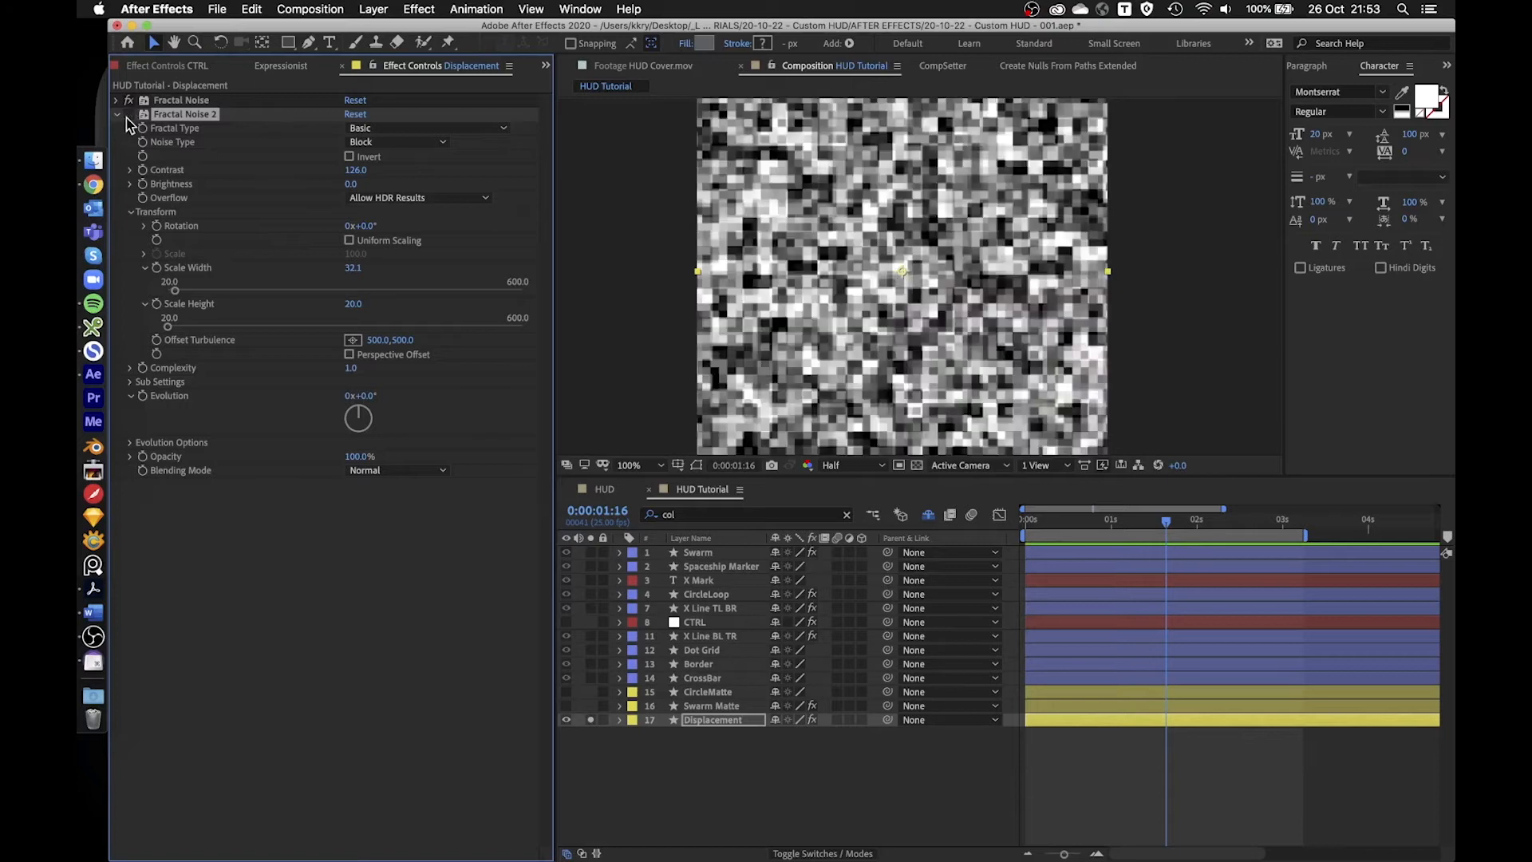
- Toggle Fractal Noise 2 to compare the patterns, and set its blending mode to Screen
{"action": "left_click", "coordinate": [127, 117]}
{"action": "left_click", "coordinate": [127, 117]}
{"action": "left_click", "coordinate": [127, 116]}
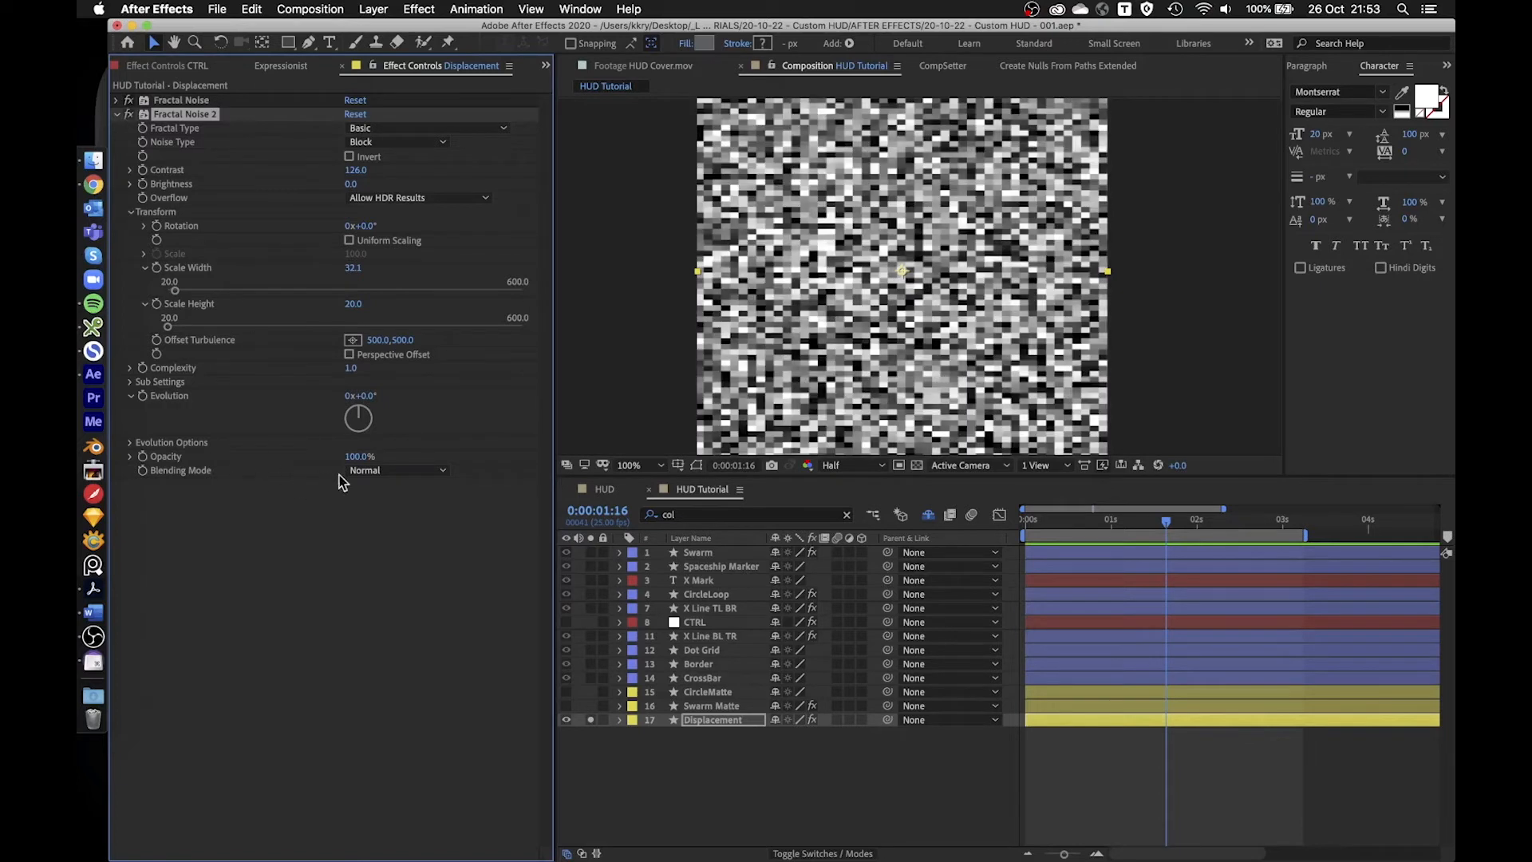
{"action": "left_click", "coordinate": [363, 471]}
{"action": "left_click", "coordinate": [404, 558]}
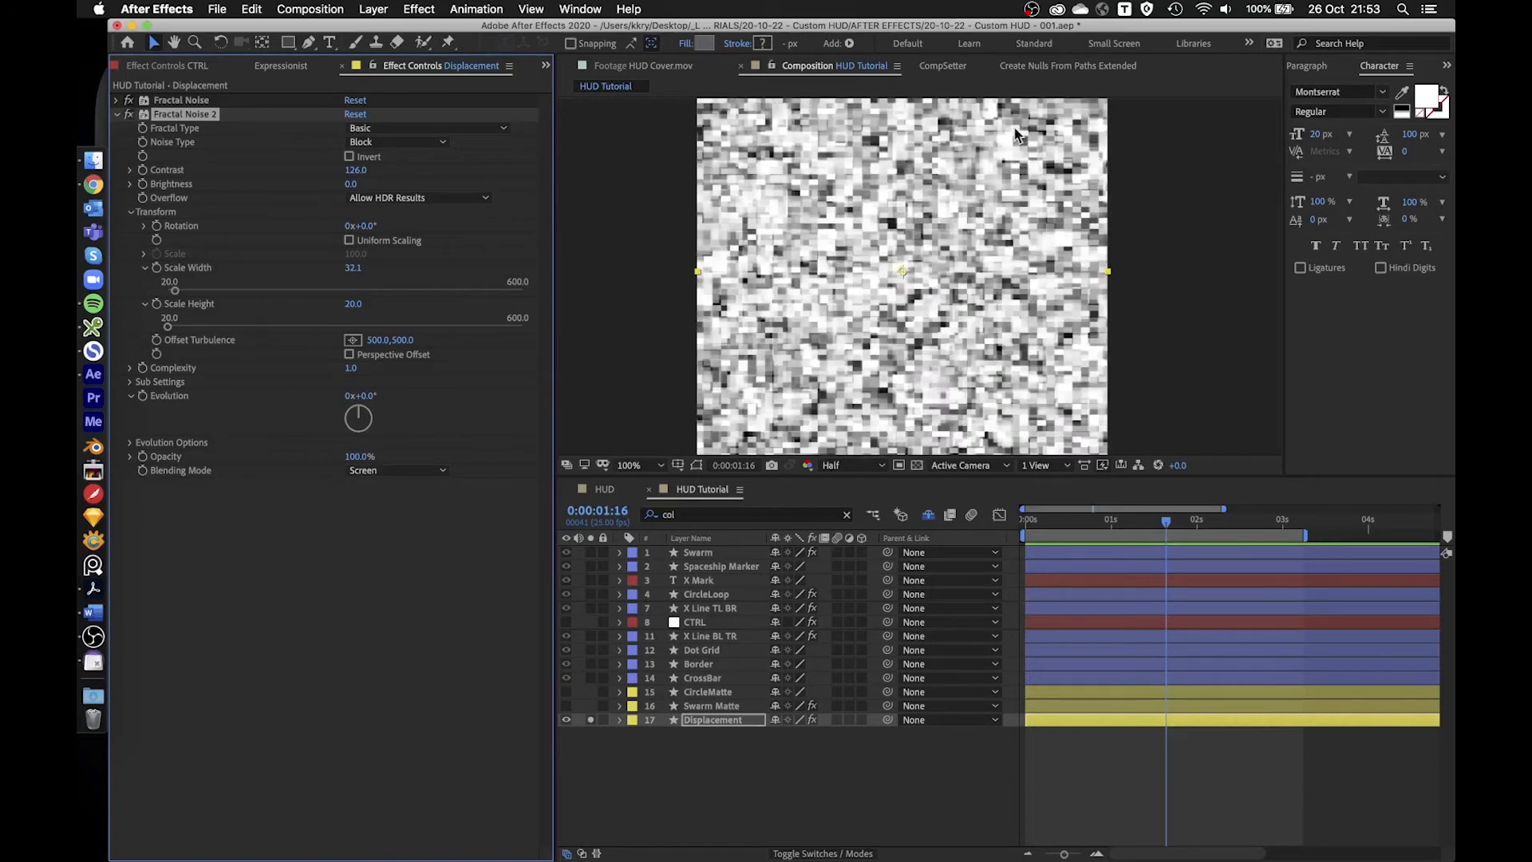
- Set Fractal Noise 2's blending mode to Multiply, and toggle the effect to compare the noise patterns
{"action": "scroll", "coordinate": [977, 150], "scroll_direction": "up", "scroll_amount": 1}
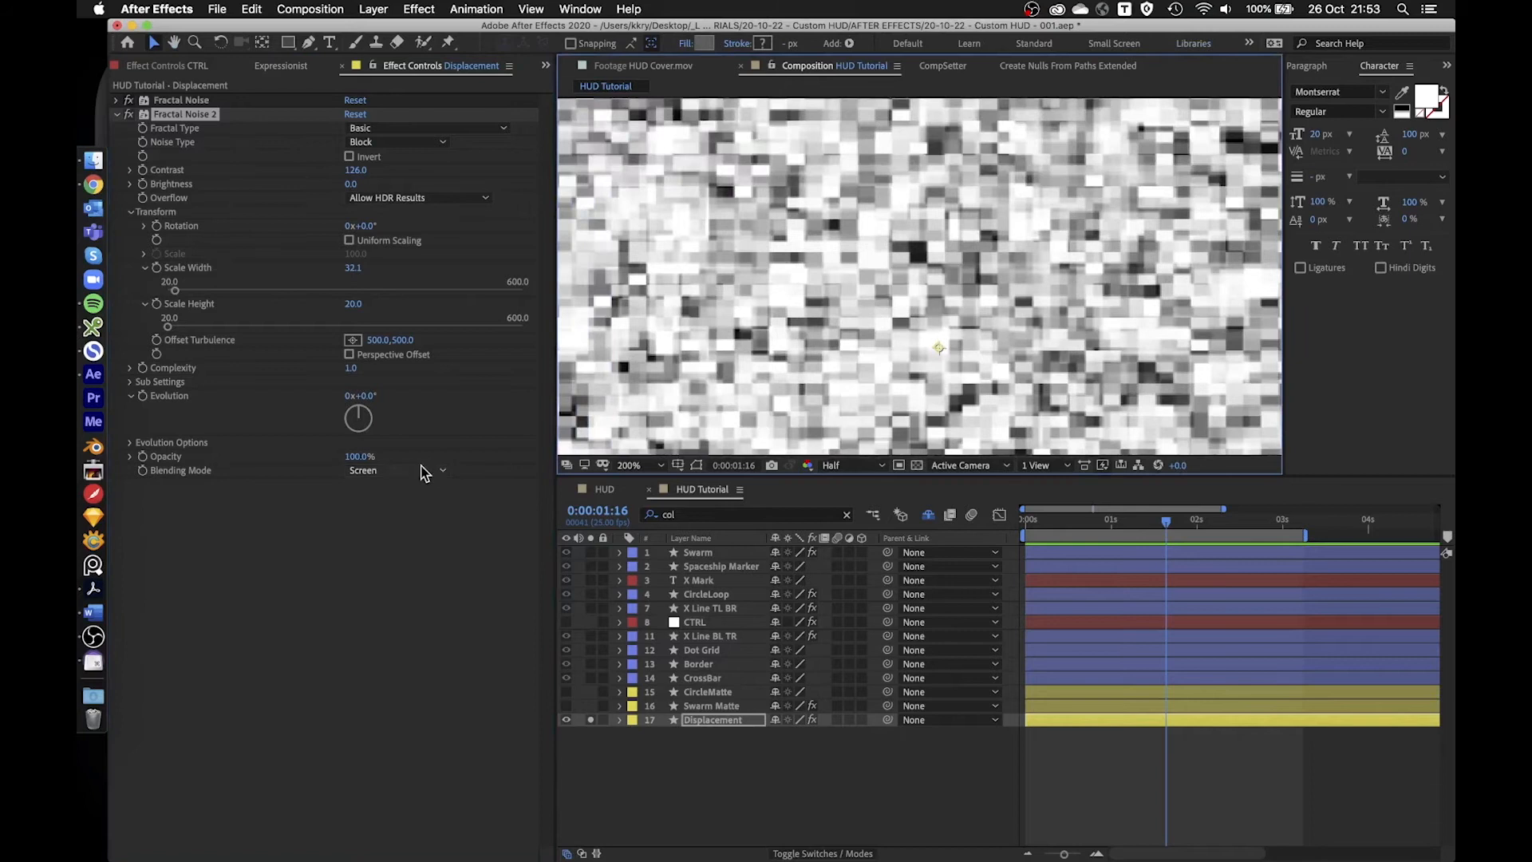
{"action": "left_click", "coordinate": [423, 472]}
{"action": "left_click", "coordinate": [410, 535]}
{"action": "scroll", "coordinate": [827, 224], "scroll_direction": "down", "scroll_amount": 1}
{"action": "scroll", "coordinate": [827, 224], "scroll_direction": "up", "scroll_amount": 1}
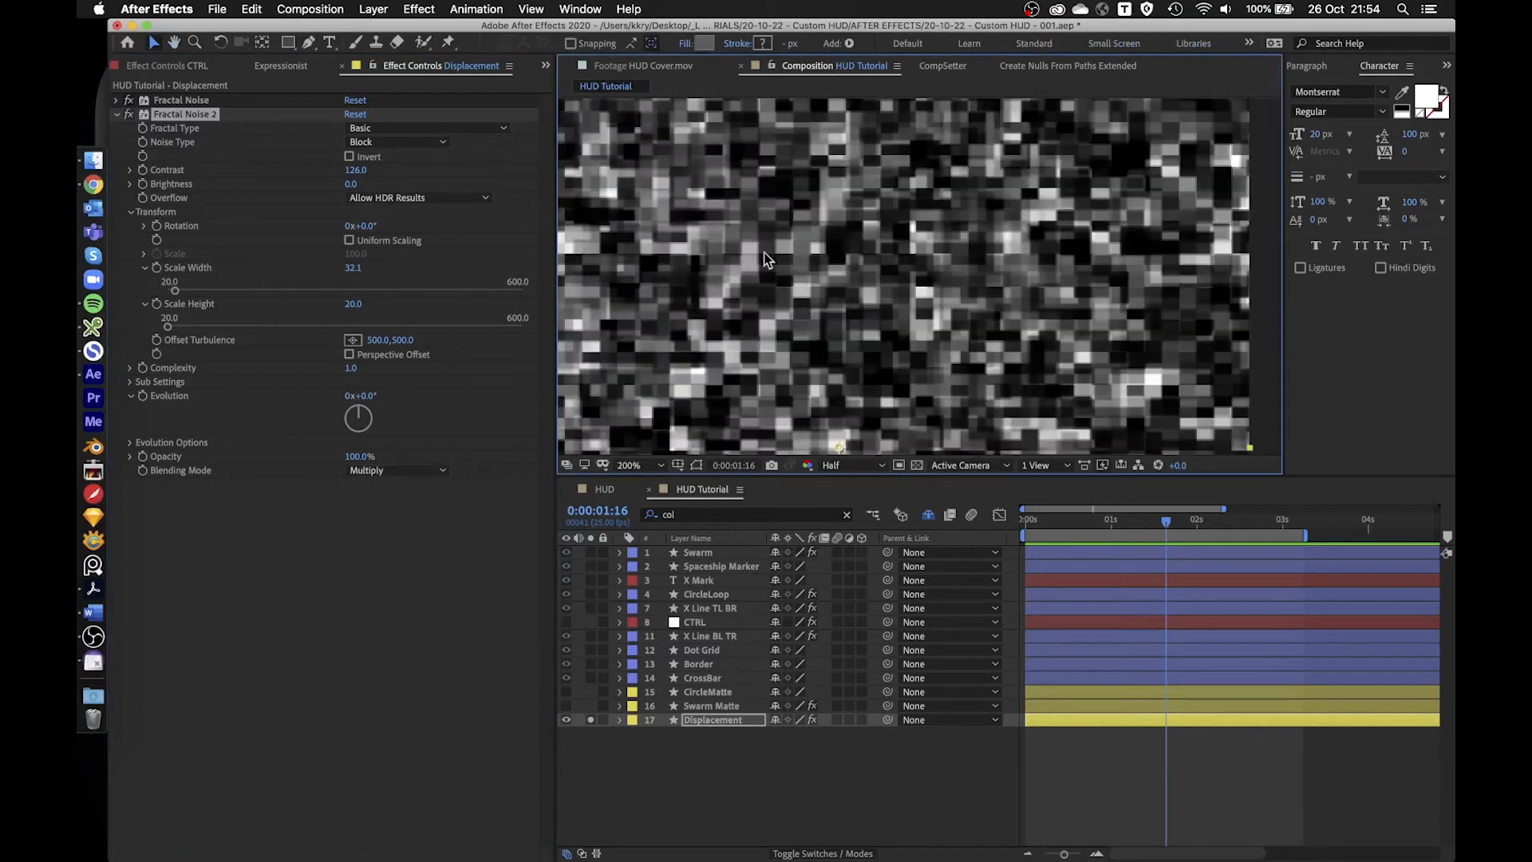
{"action": "left_click", "coordinate": [129, 114]}
{"action": "left_click", "coordinate": [128, 114]}
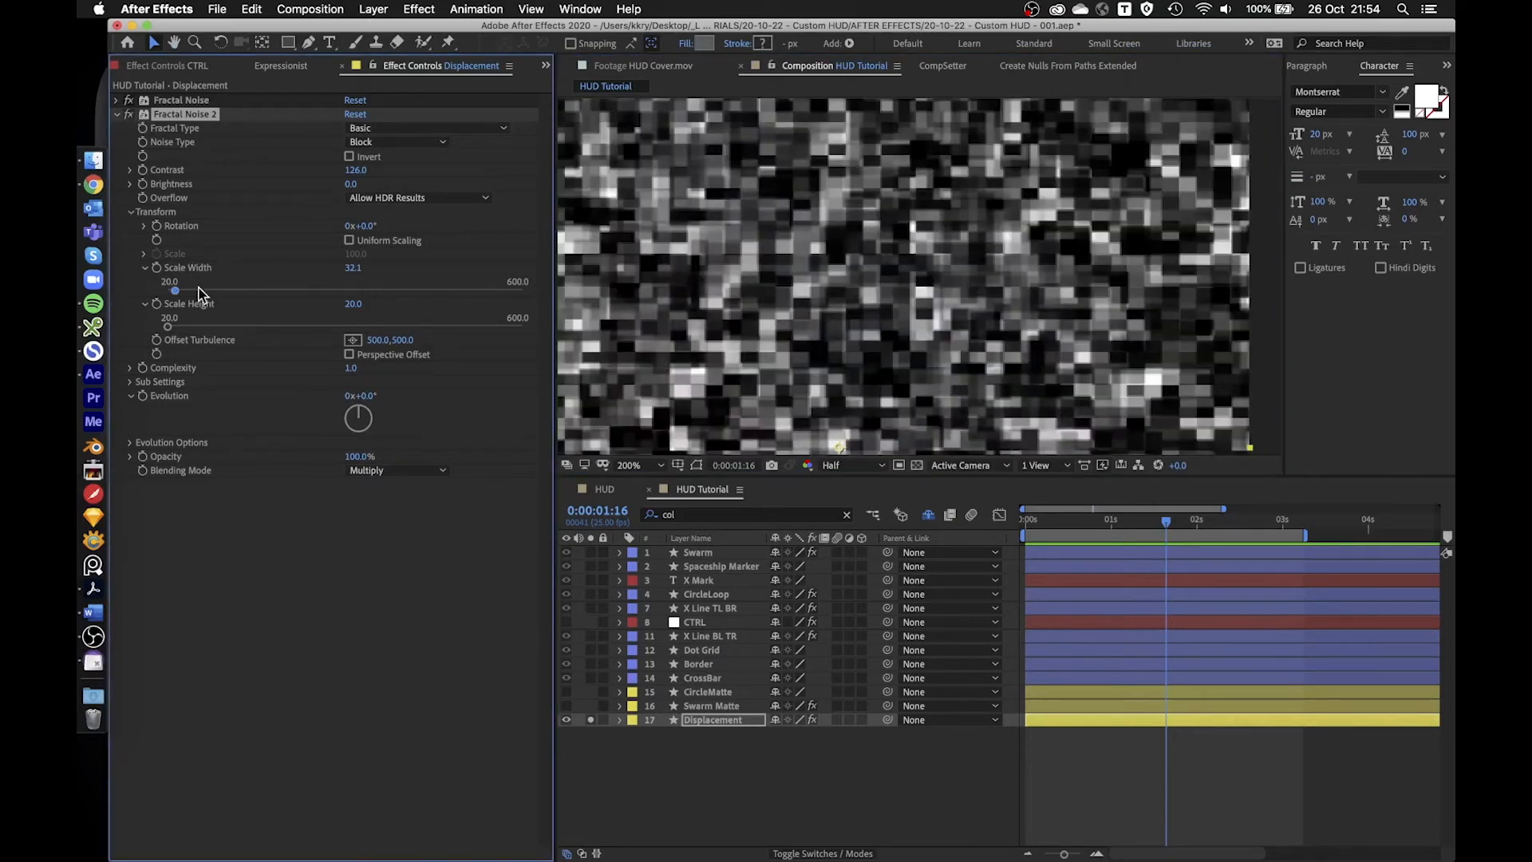
- Set Fractal Noise 2's scale height to 10 and scale width to about 58.9
{"action": "left_click", "coordinate": [352, 304]}
{"action": "type", "text": "10"}
{"action": "key", "text": "Return"}
{"action": "left_click_drag", "start_coordinate": [175, 290], "coordinate": [191, 289]}
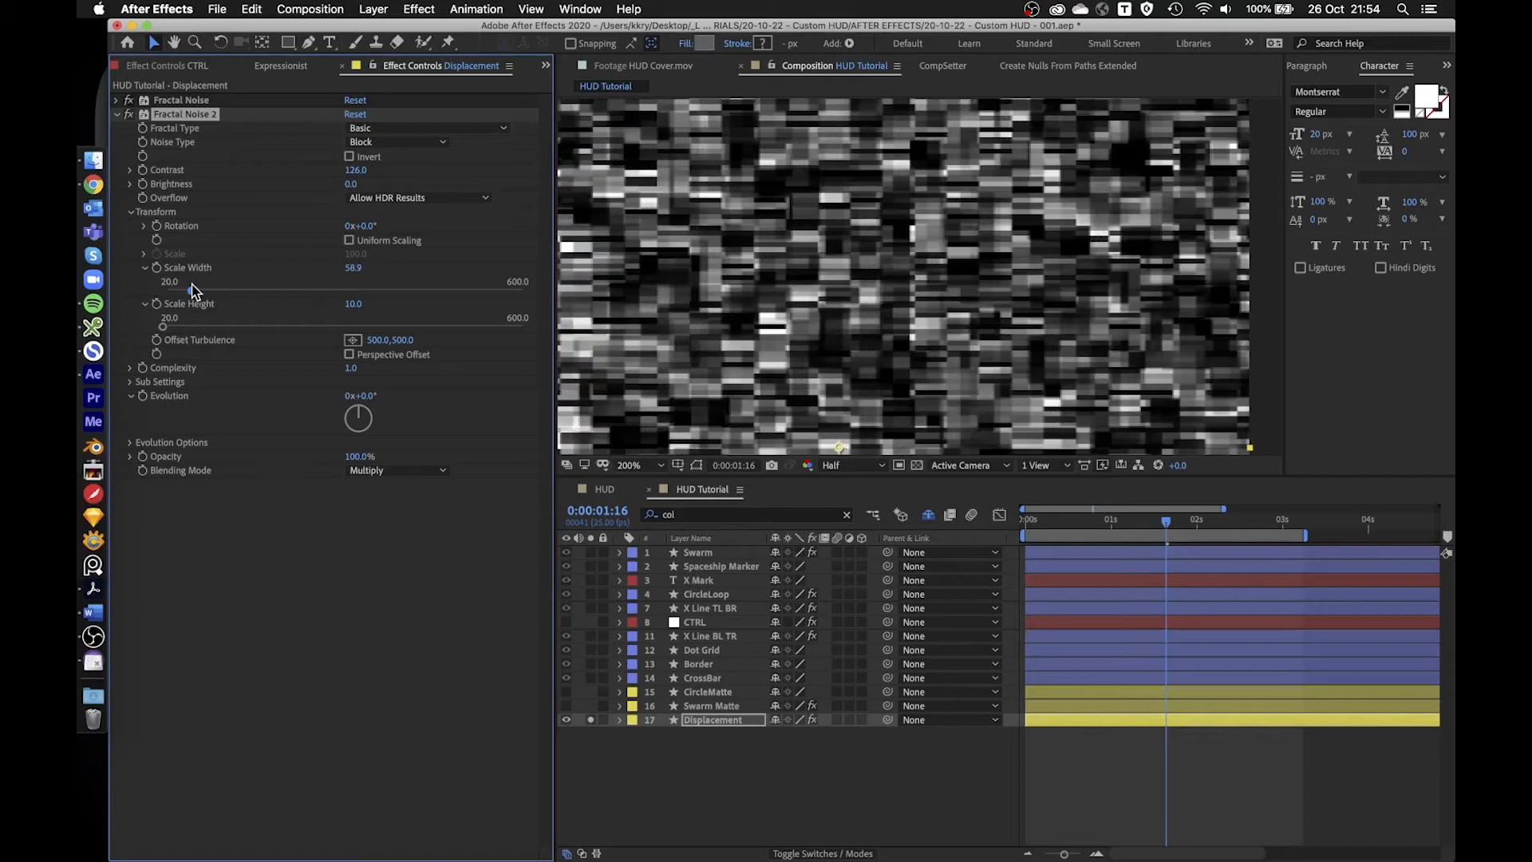
{"action": "key", "text": "comma"}
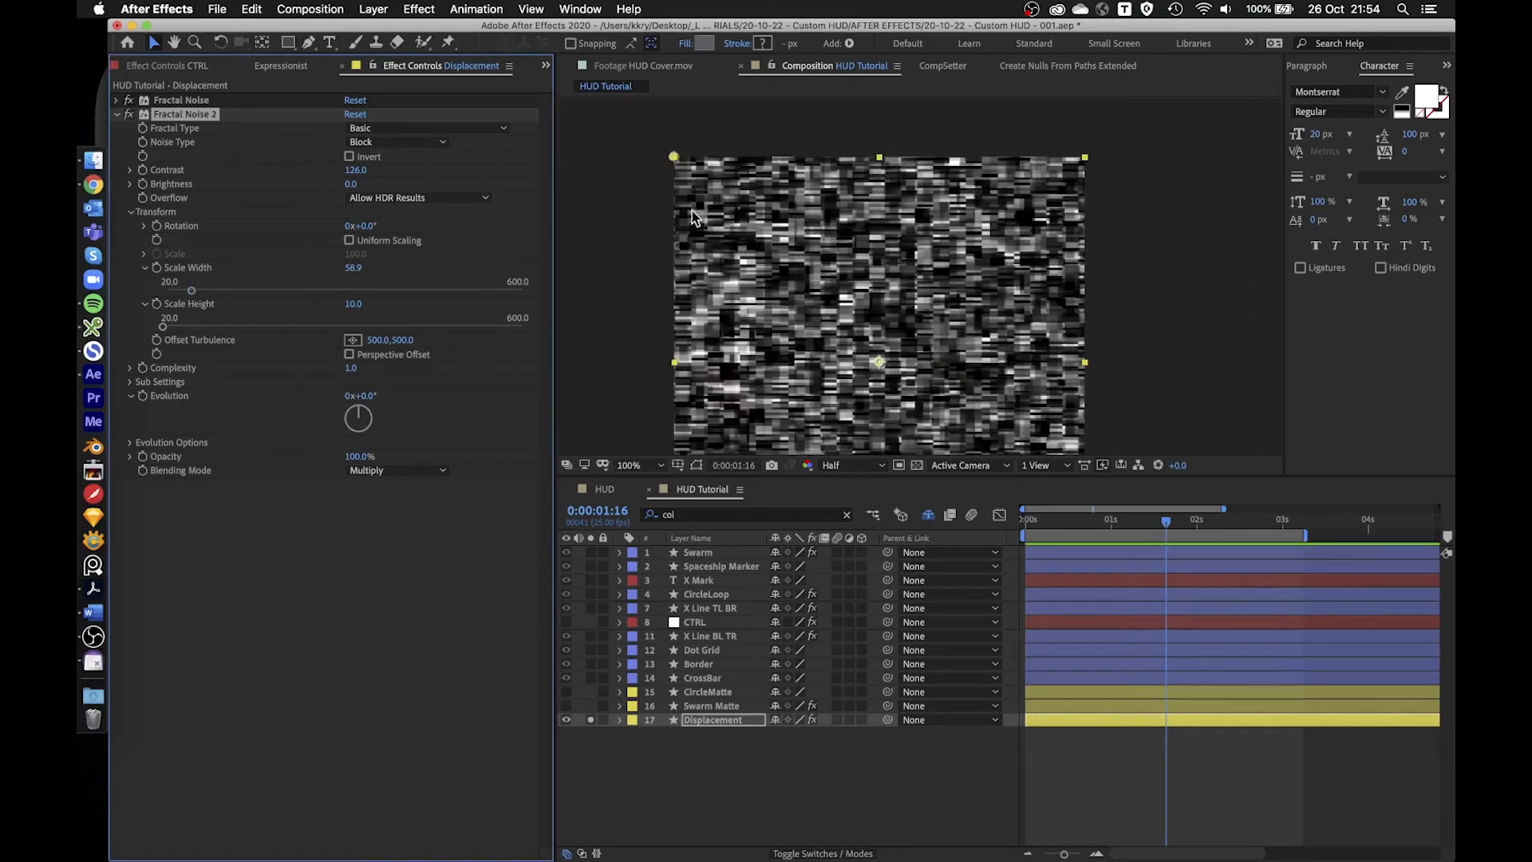
- Unsolo and hide Displacement, then solo CircleLoop and select it to inspect its distorted outline up close
{"action": "left_click", "coordinate": [591, 721]}
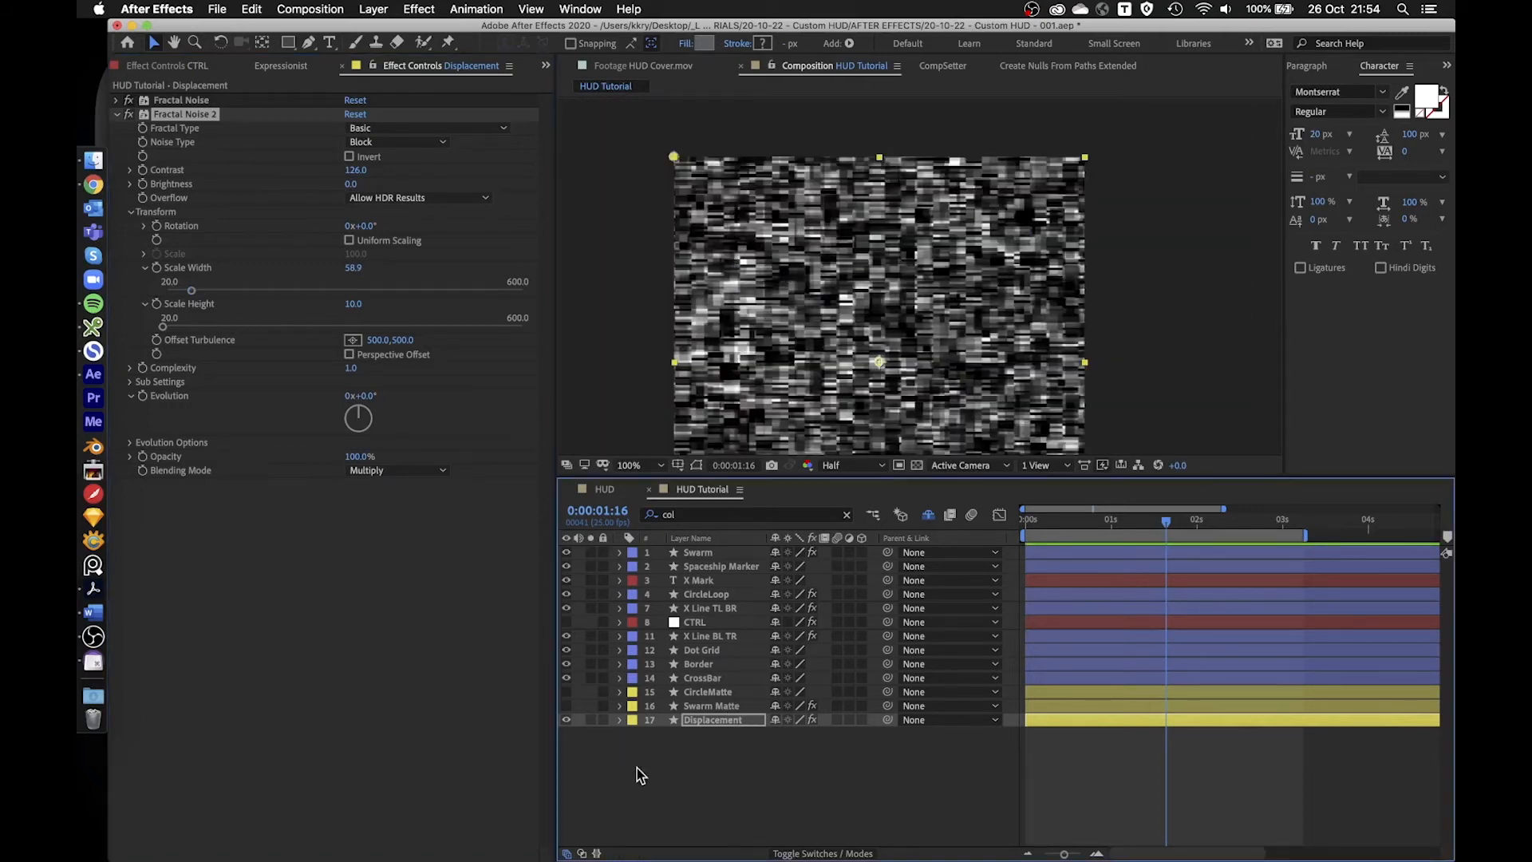
{"action": "left_click", "coordinate": [643, 768]}
{"action": "left_click", "coordinate": [567, 721]}
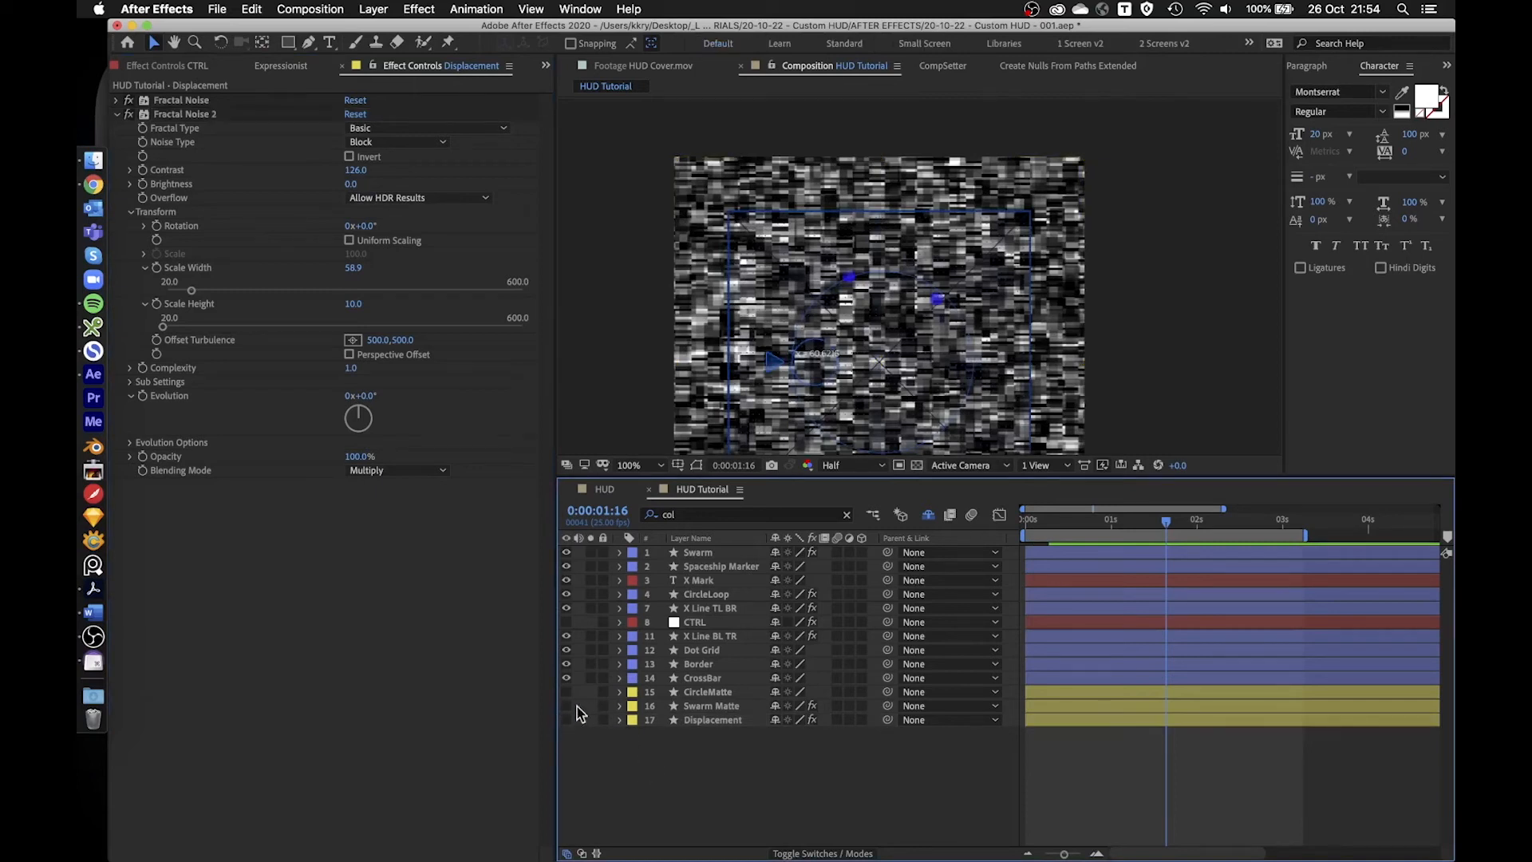
{"action": "left_click", "coordinate": [591, 594]}
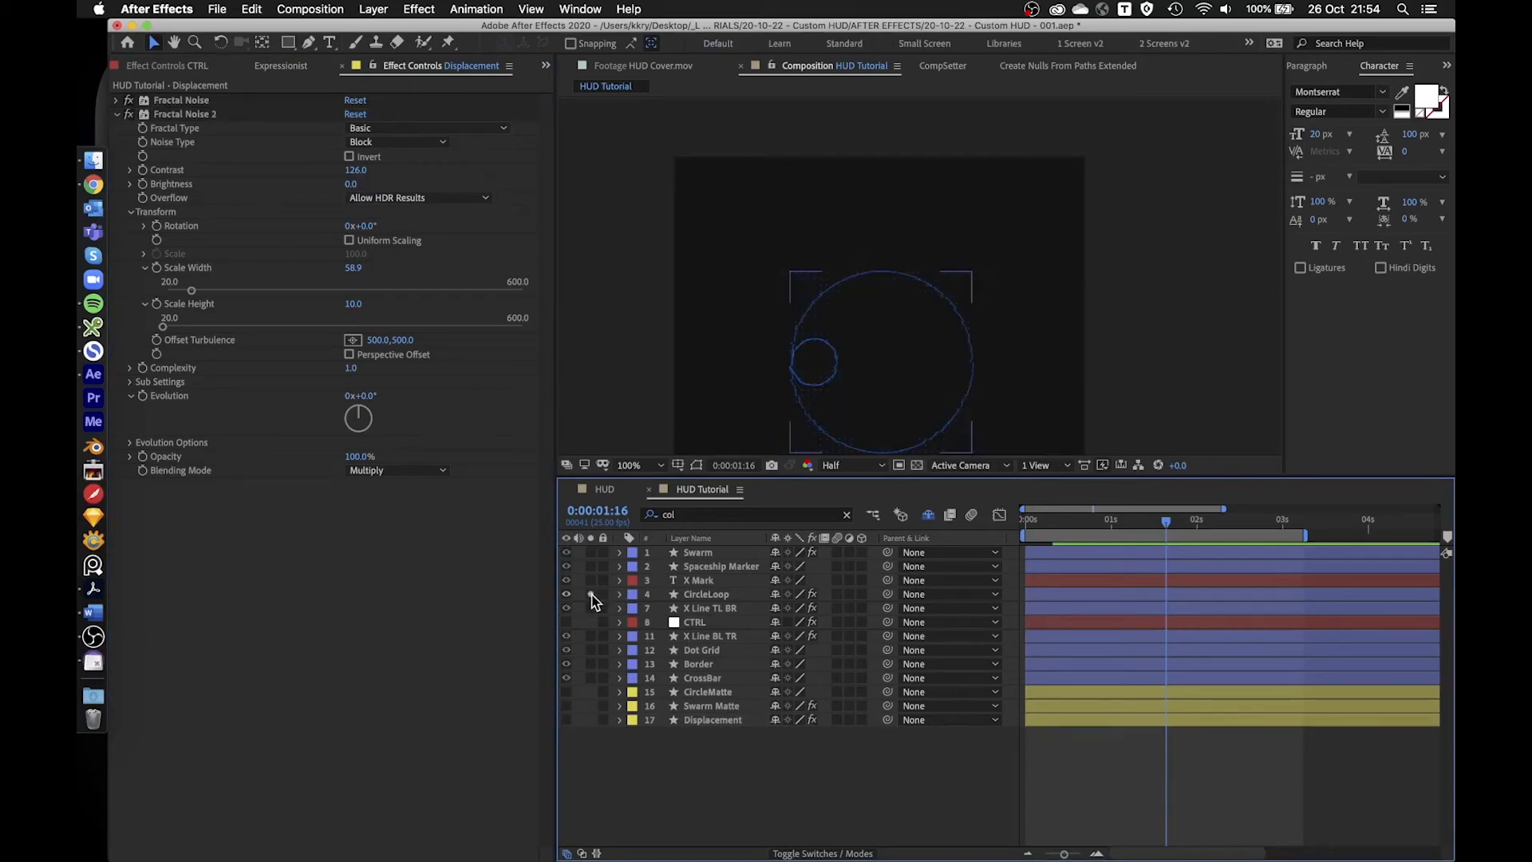
{"action": "left_click", "coordinate": [706, 594]}
{"action": "key", "text": "period"}
{"action": "left_click_drag", "start_coordinate": [916, 283], "coordinate": [964, 167]}
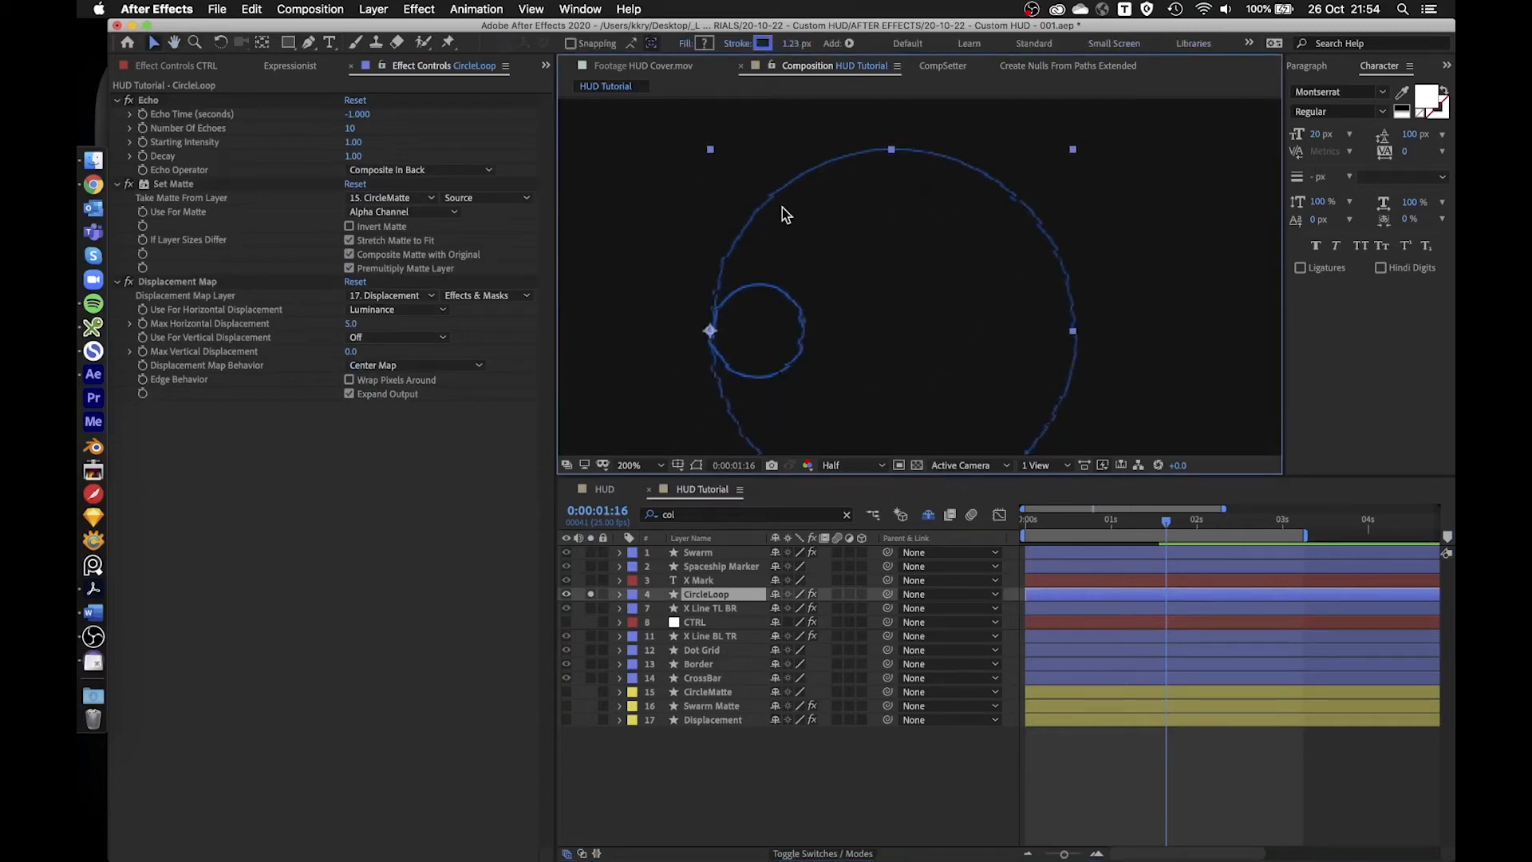
- Toggle Fractal Noise 2 on the Displacement layer to compare its influence on CircleLoop's outline
{"action": "left_click", "coordinate": [709, 720]}
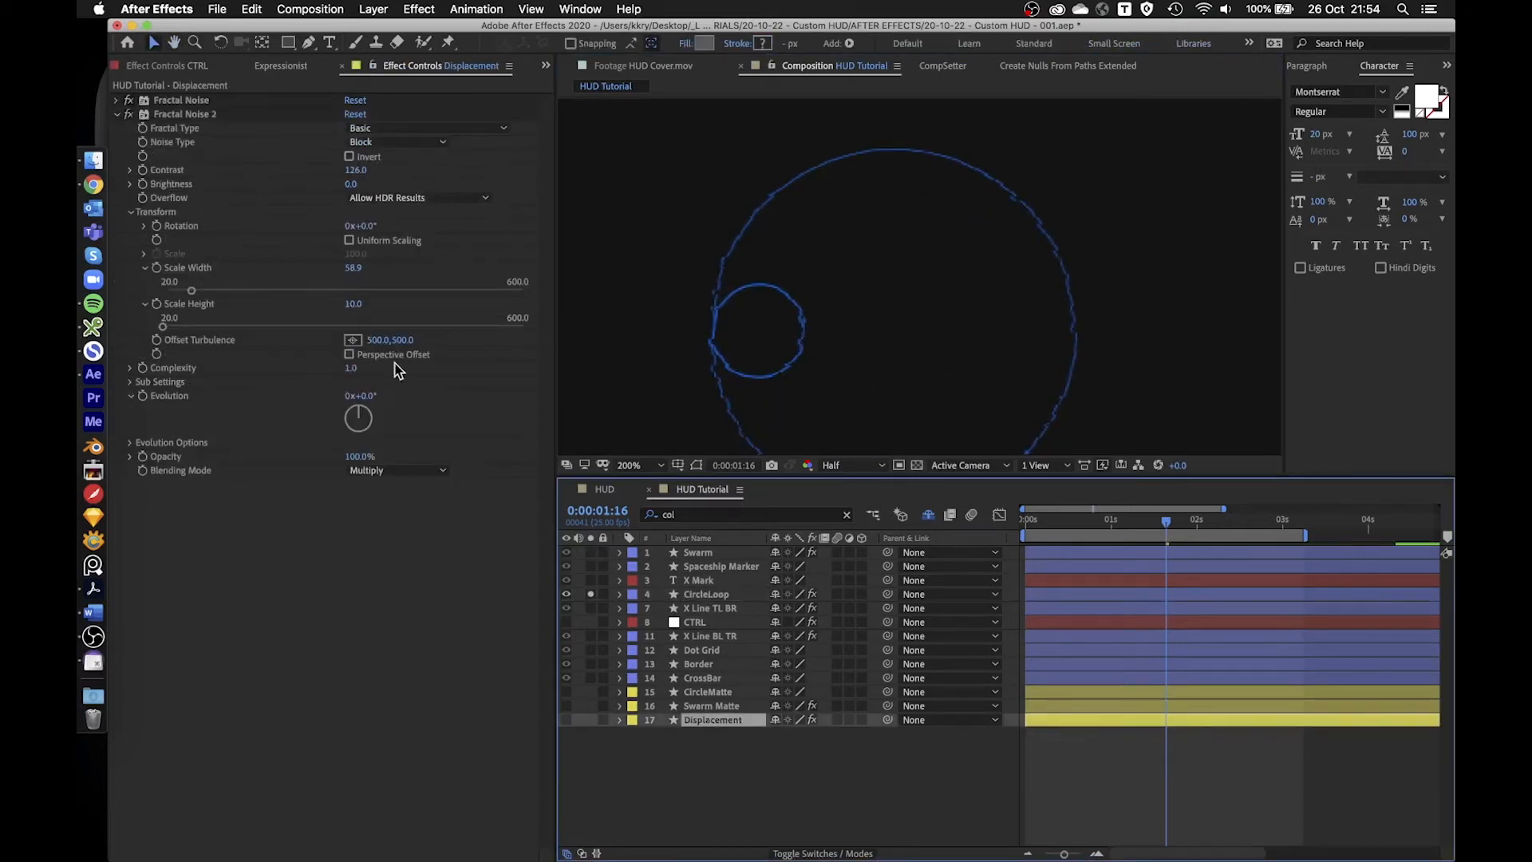
{"action": "left_click", "coordinate": [129, 115]}
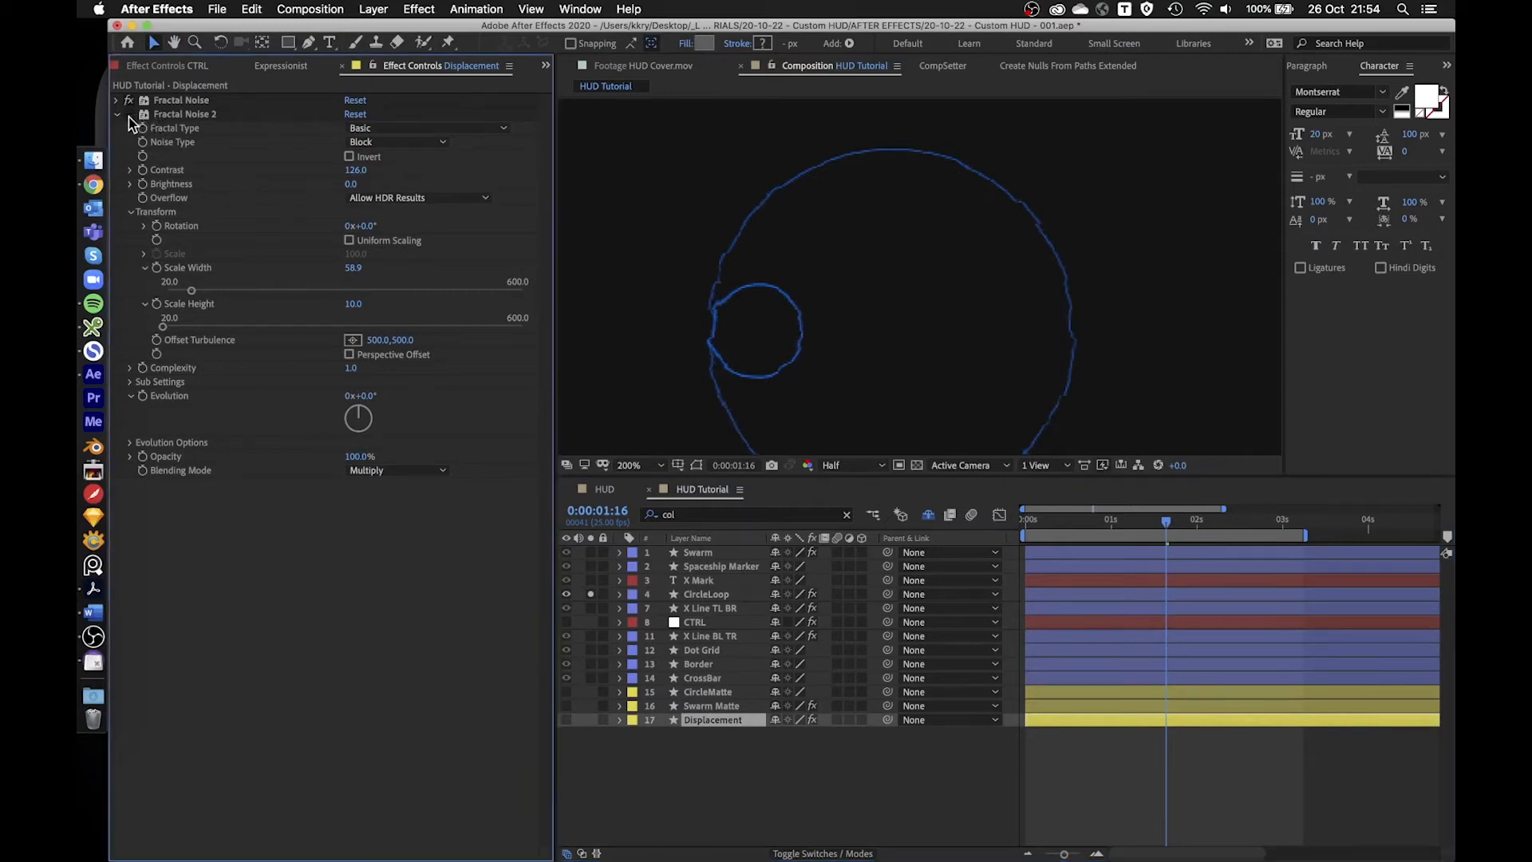
{"action": "left_click", "coordinate": [128, 116]}
{"action": "left_click", "coordinate": [129, 116]}
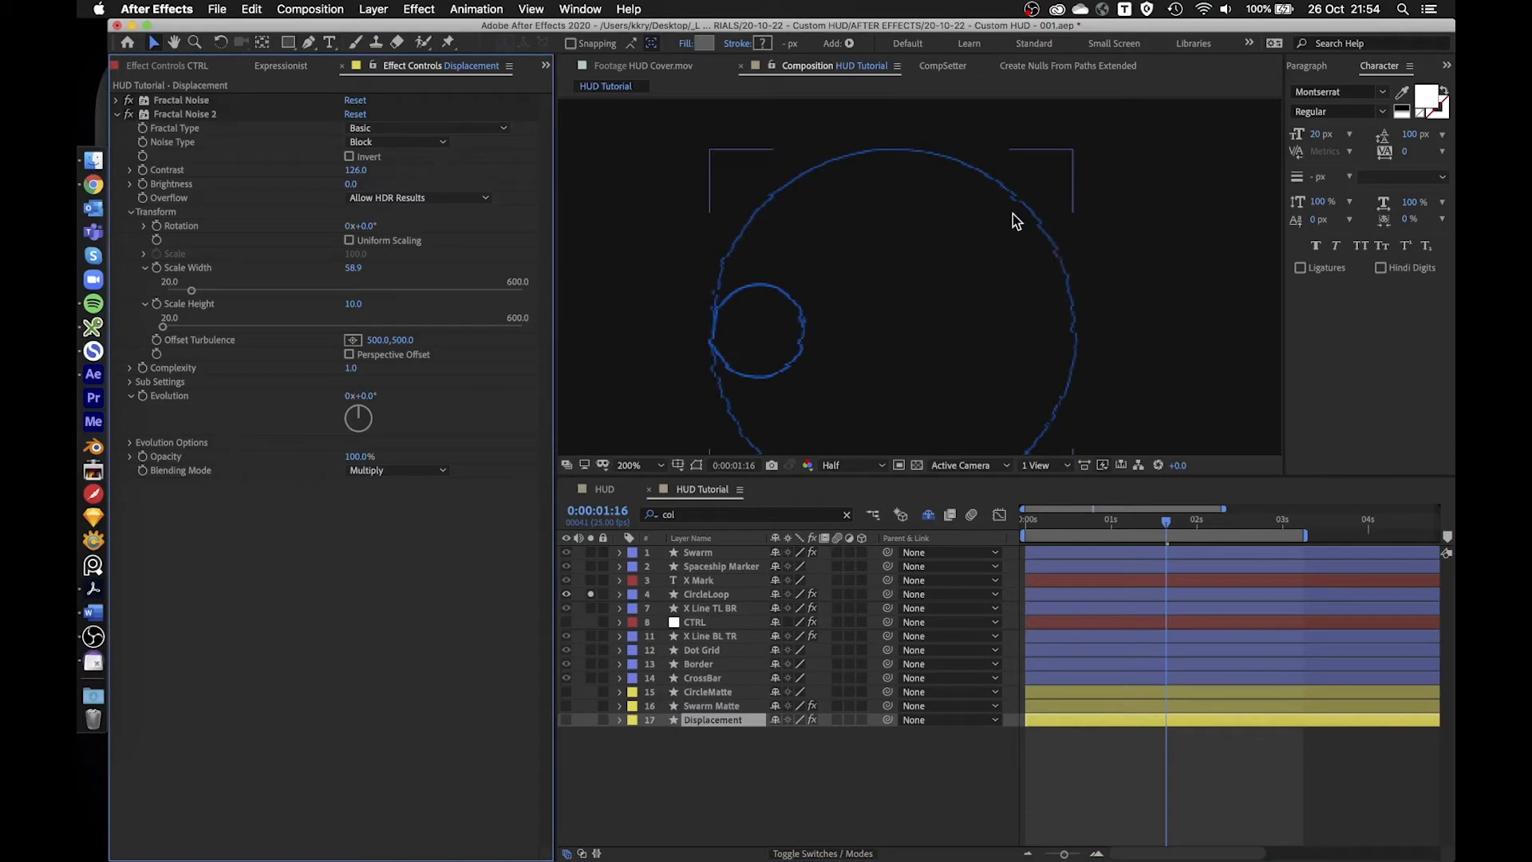
{"action": "key", "text": "period"}
{"action": "key", "text": "space"}
{"action": "left_click_drag", "start_coordinate": [1094, 195], "coordinate": [840, 300]}
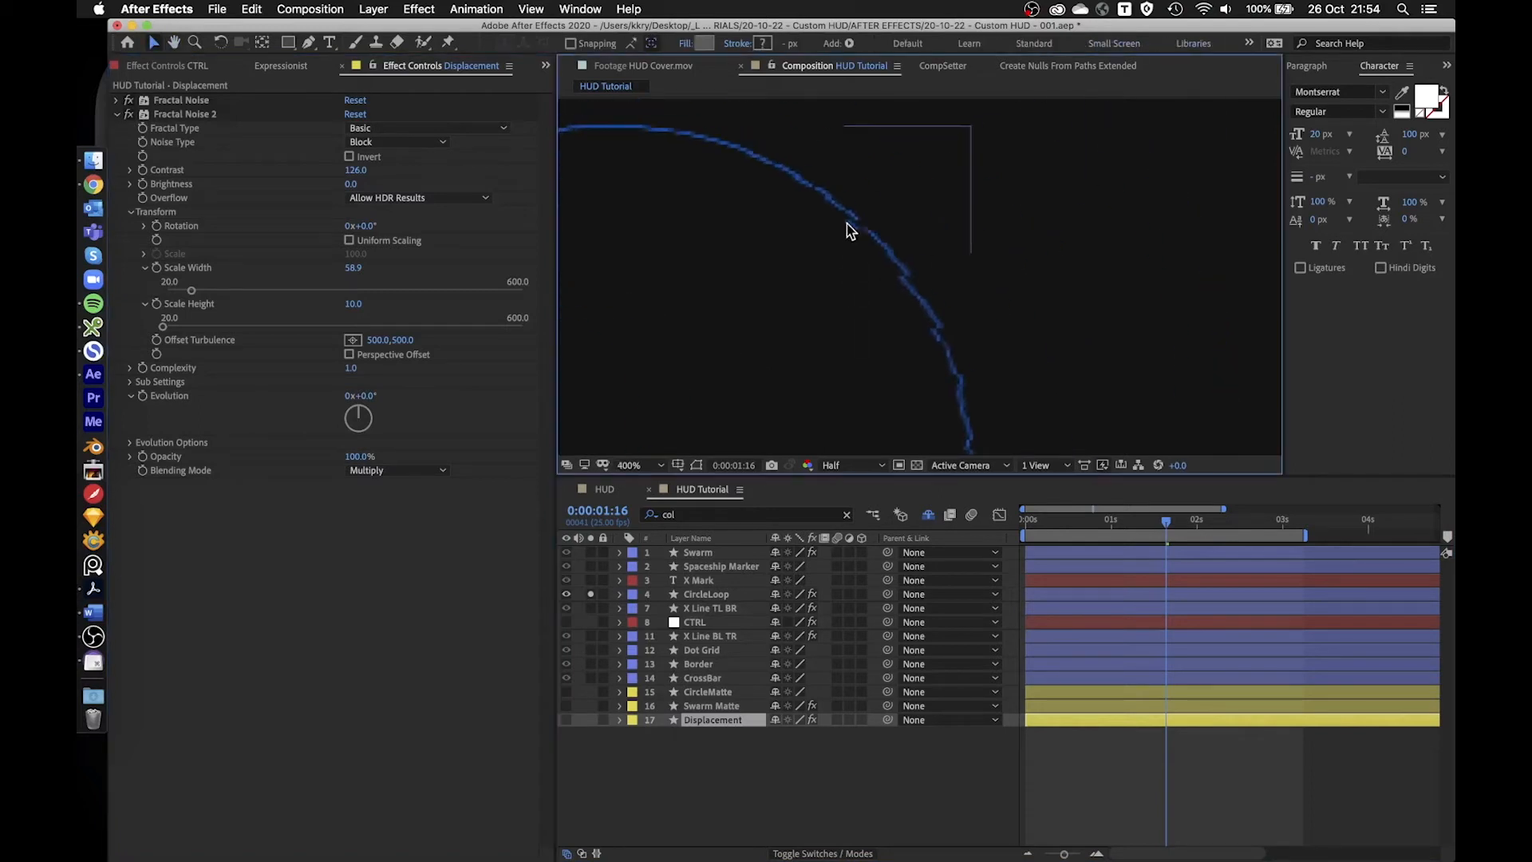
{"action": "left_click", "coordinate": [133, 121]}
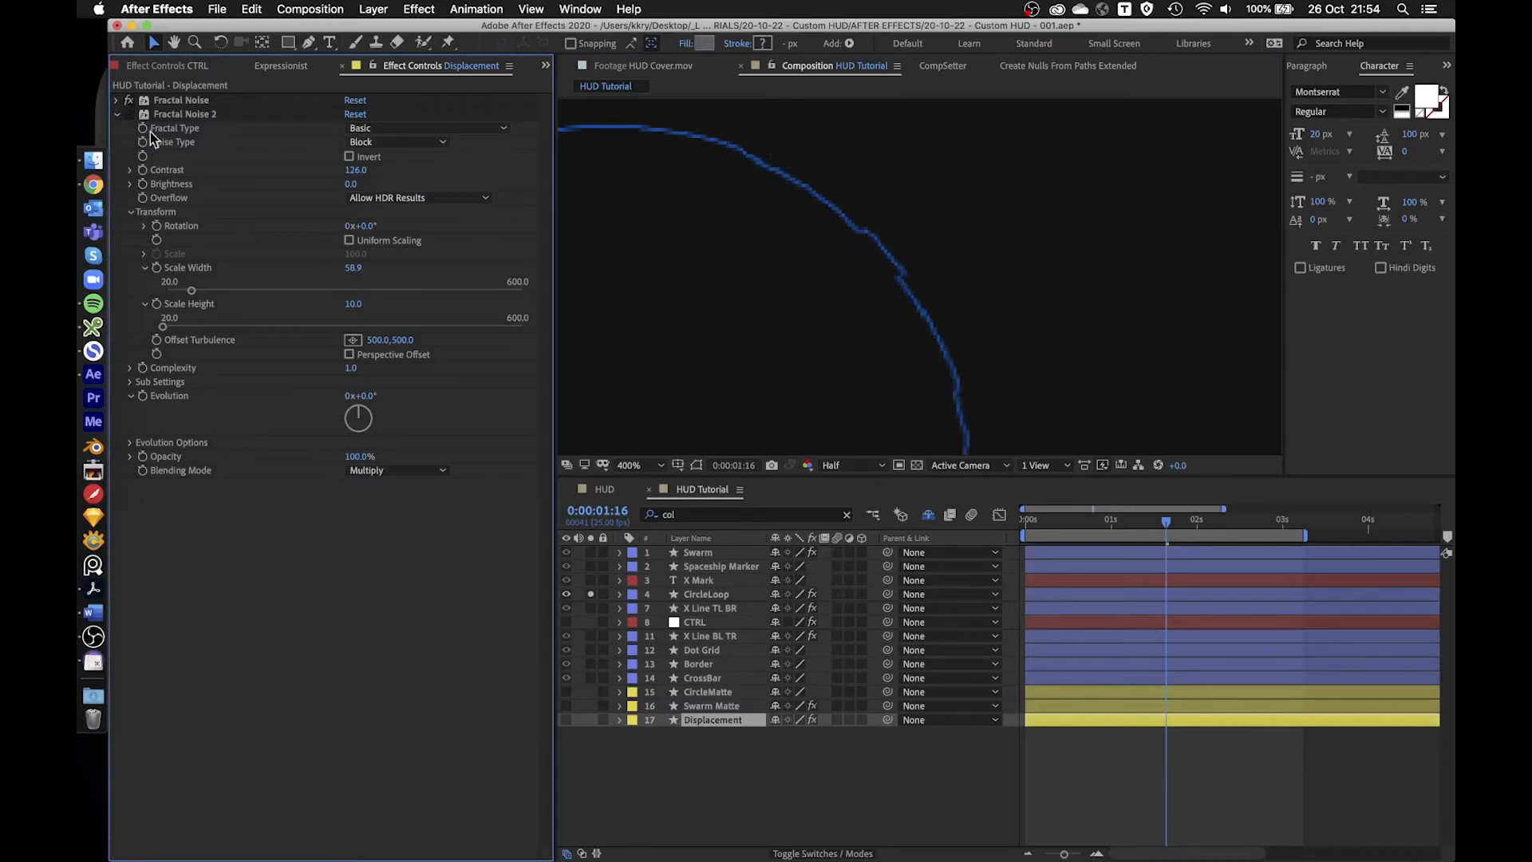
{"action": "left_click", "coordinate": [129, 114]}
{"action": "scroll", "coordinate": [896, 229], "scroll_direction": "down", "scroll_amount": 1}
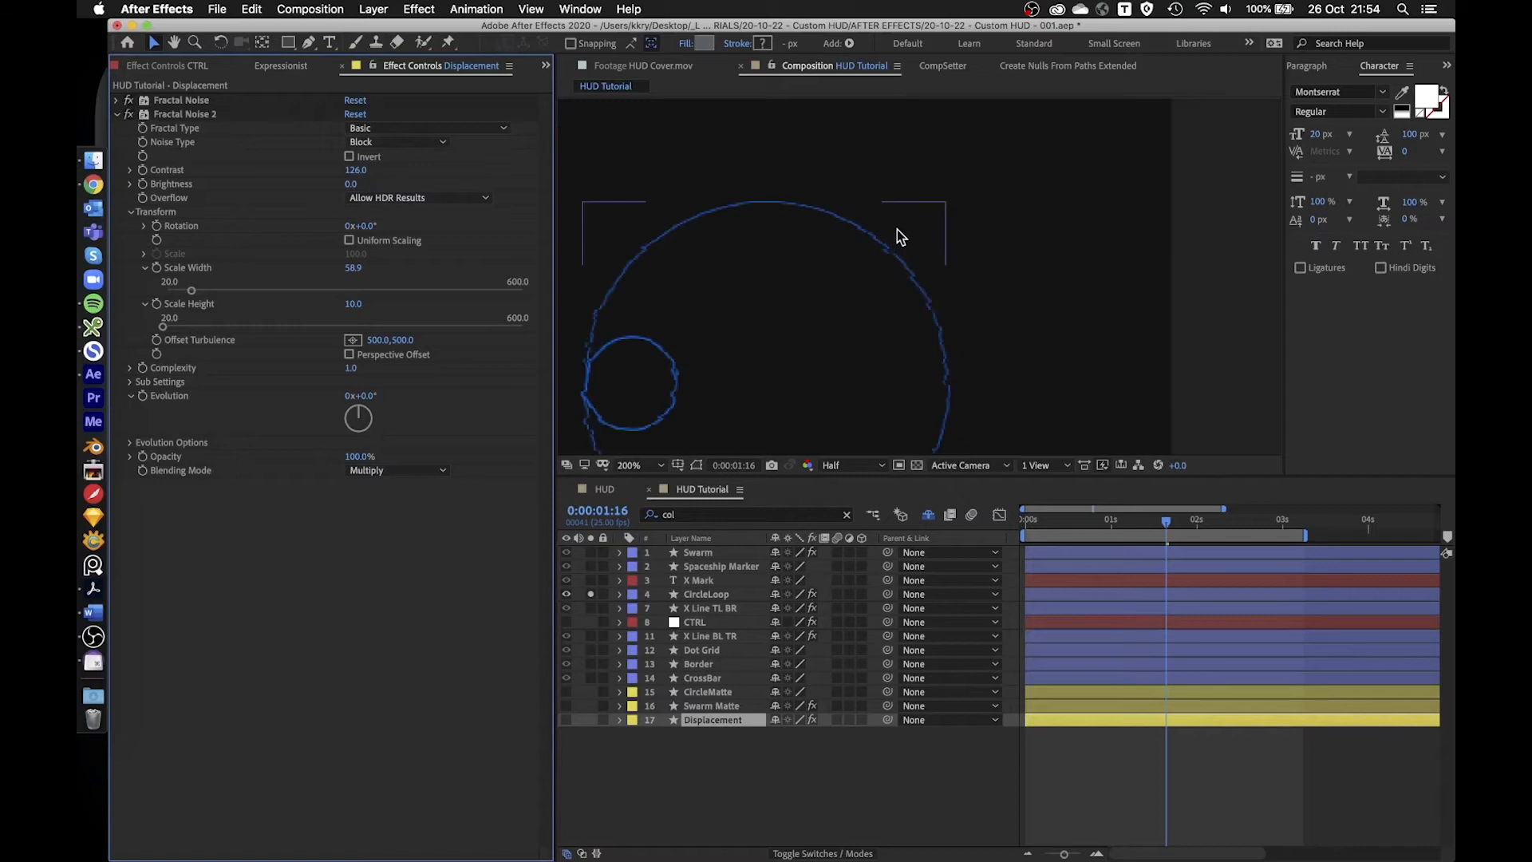
{"action": "scroll", "coordinate": [897, 236], "scroll_direction": "down", "scroll_amount": 1}
{"action": "scroll", "coordinate": [811, 268], "scroll_direction": "up", "scroll_amount": 1}
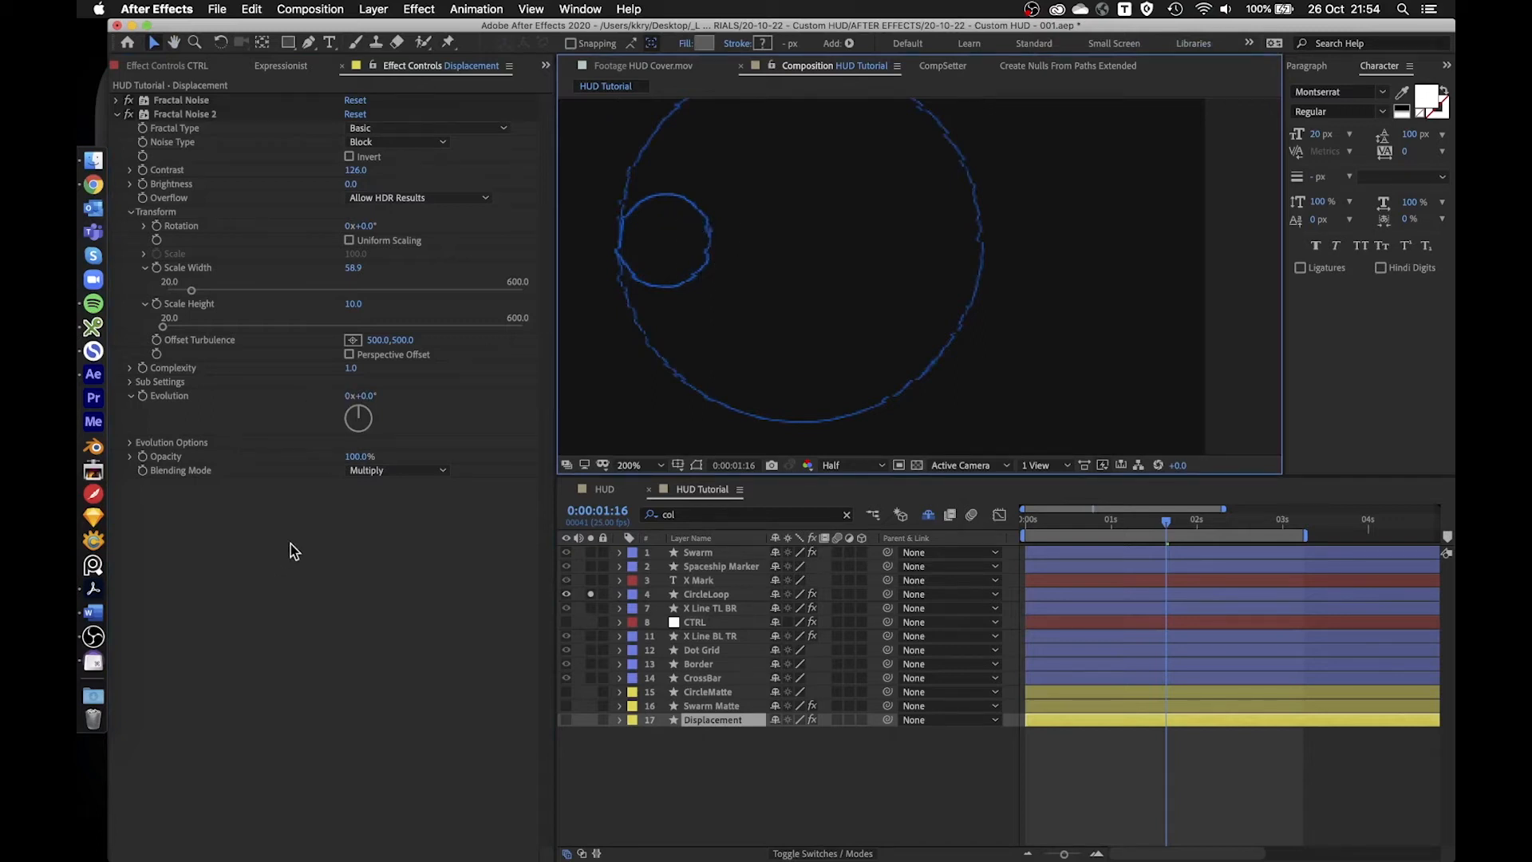
- Solo the Displacement layer and unsolo CircleLoop so that only the noise pattern is displayed
{"action": "left_click", "coordinate": [718, 720]}
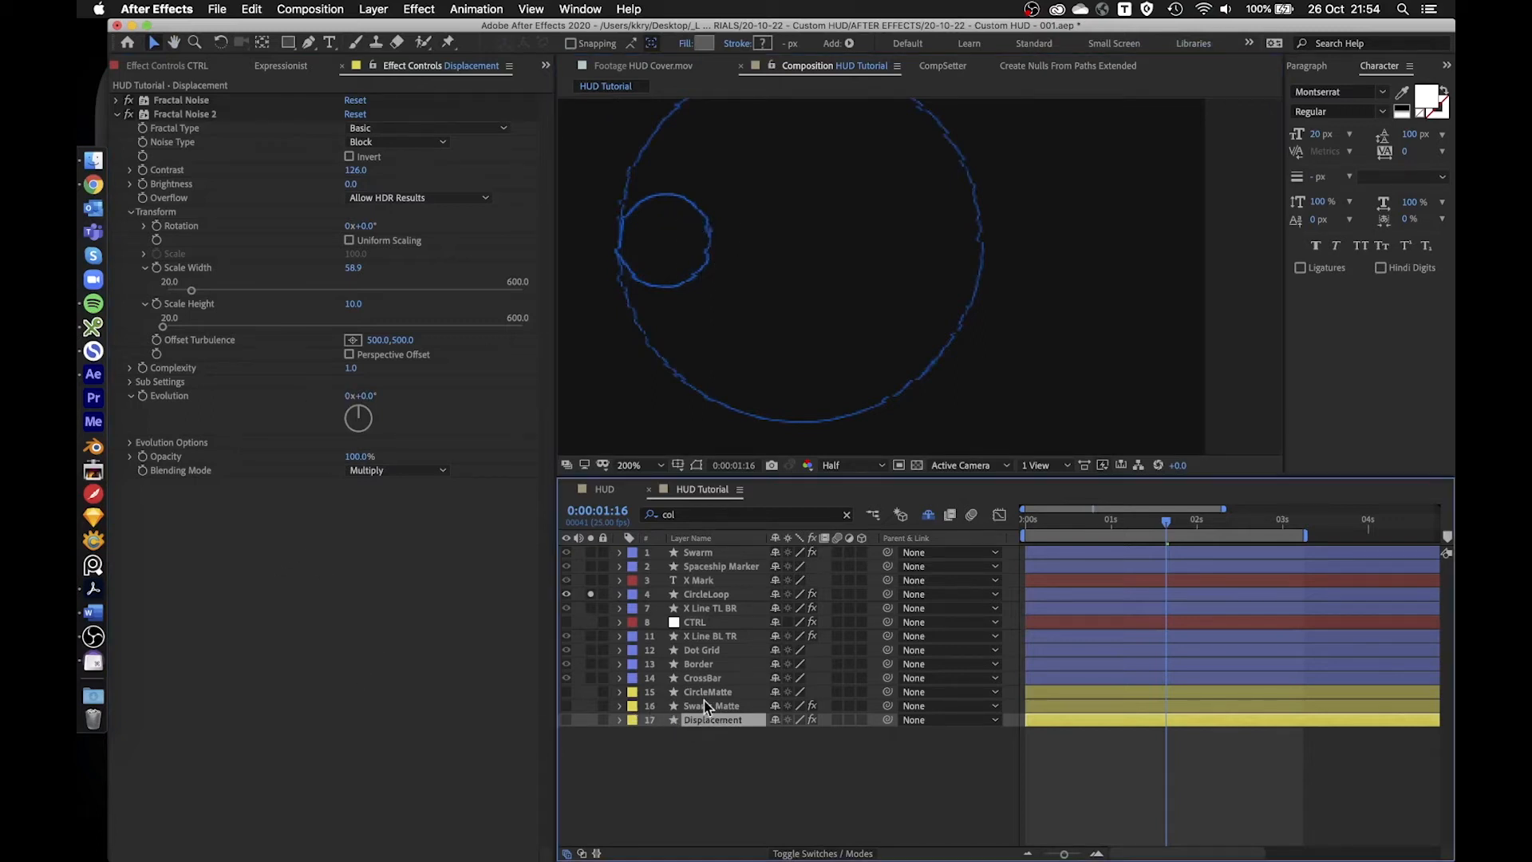
{"action": "left_click", "coordinate": [590, 720]}
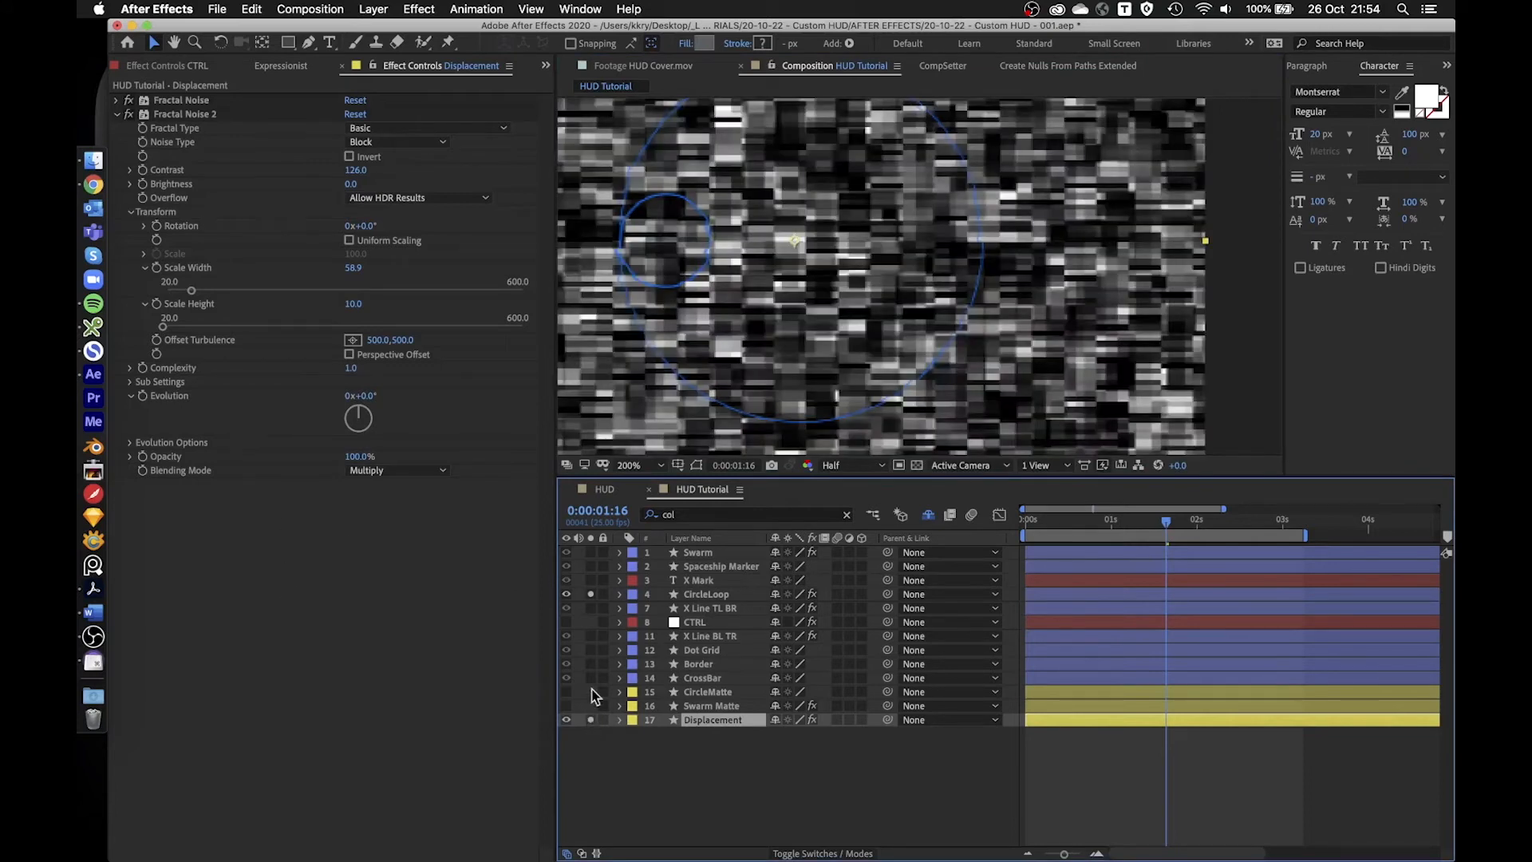
{"action": "left_click", "coordinate": [591, 594]}
{"action": "scroll", "coordinate": [836, 235], "scroll_direction": "down", "scroll_amount": 2}
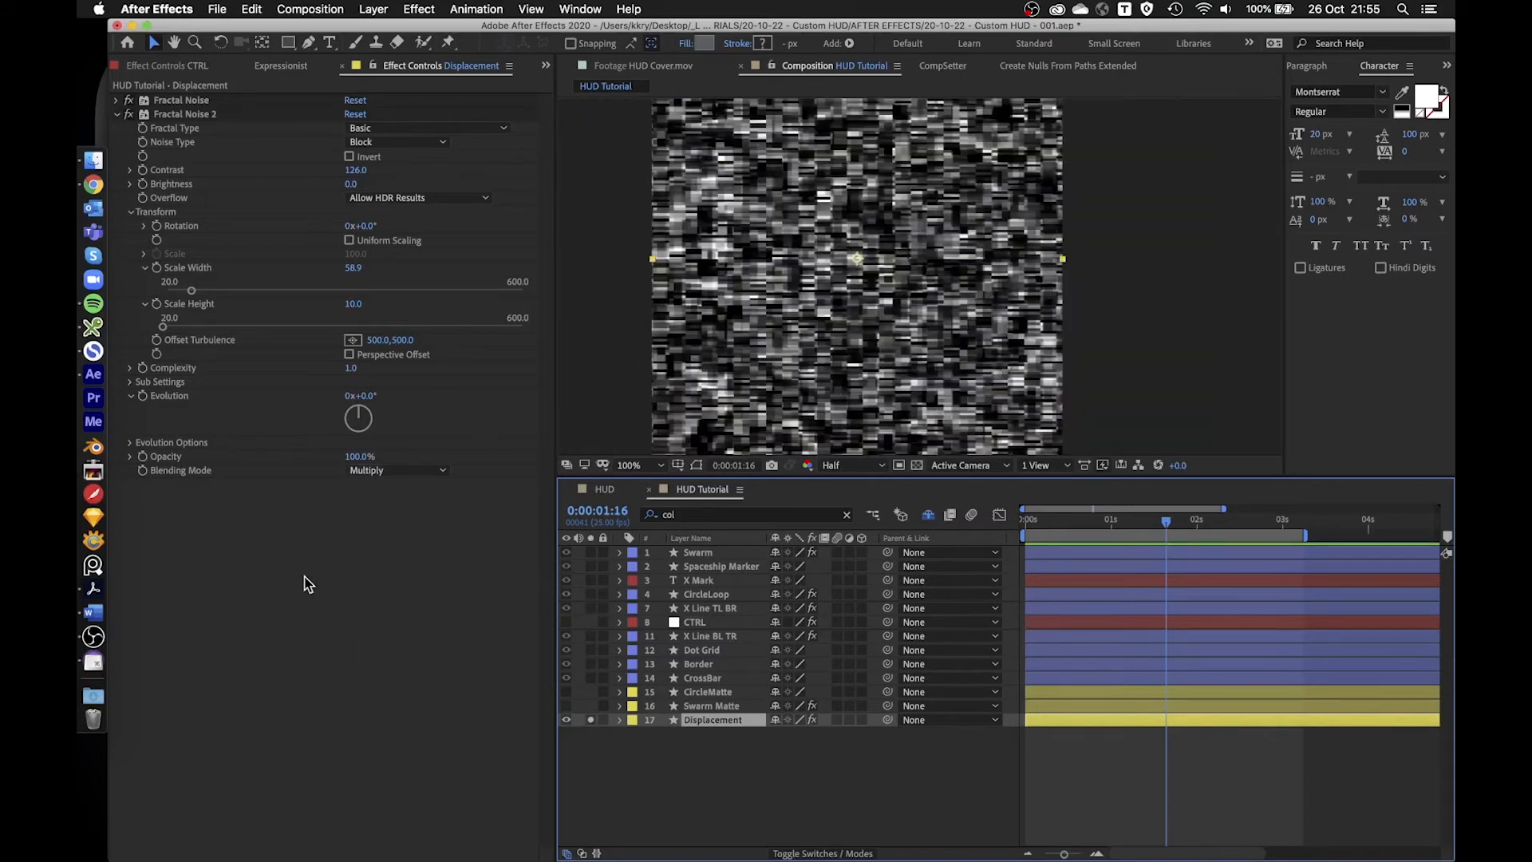
- Apply a Fast Box Blur effect to the Displacement layer with a blur radius of 5
{"action": "key", "text": "ctrl+space"}
{"action": "type", "text": "fas"}
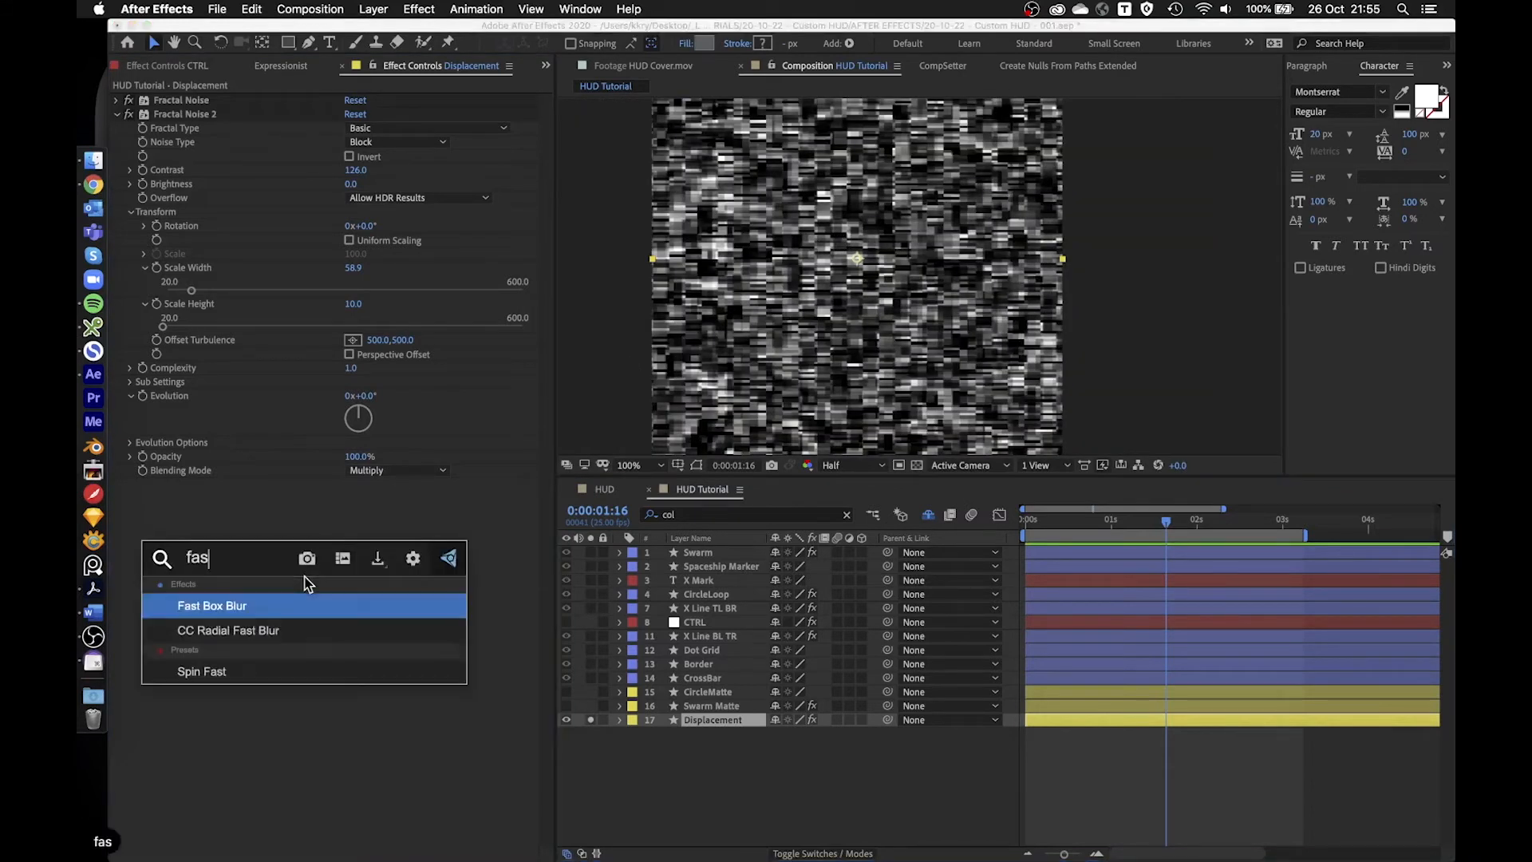
{"action": "key", "text": "Return"}
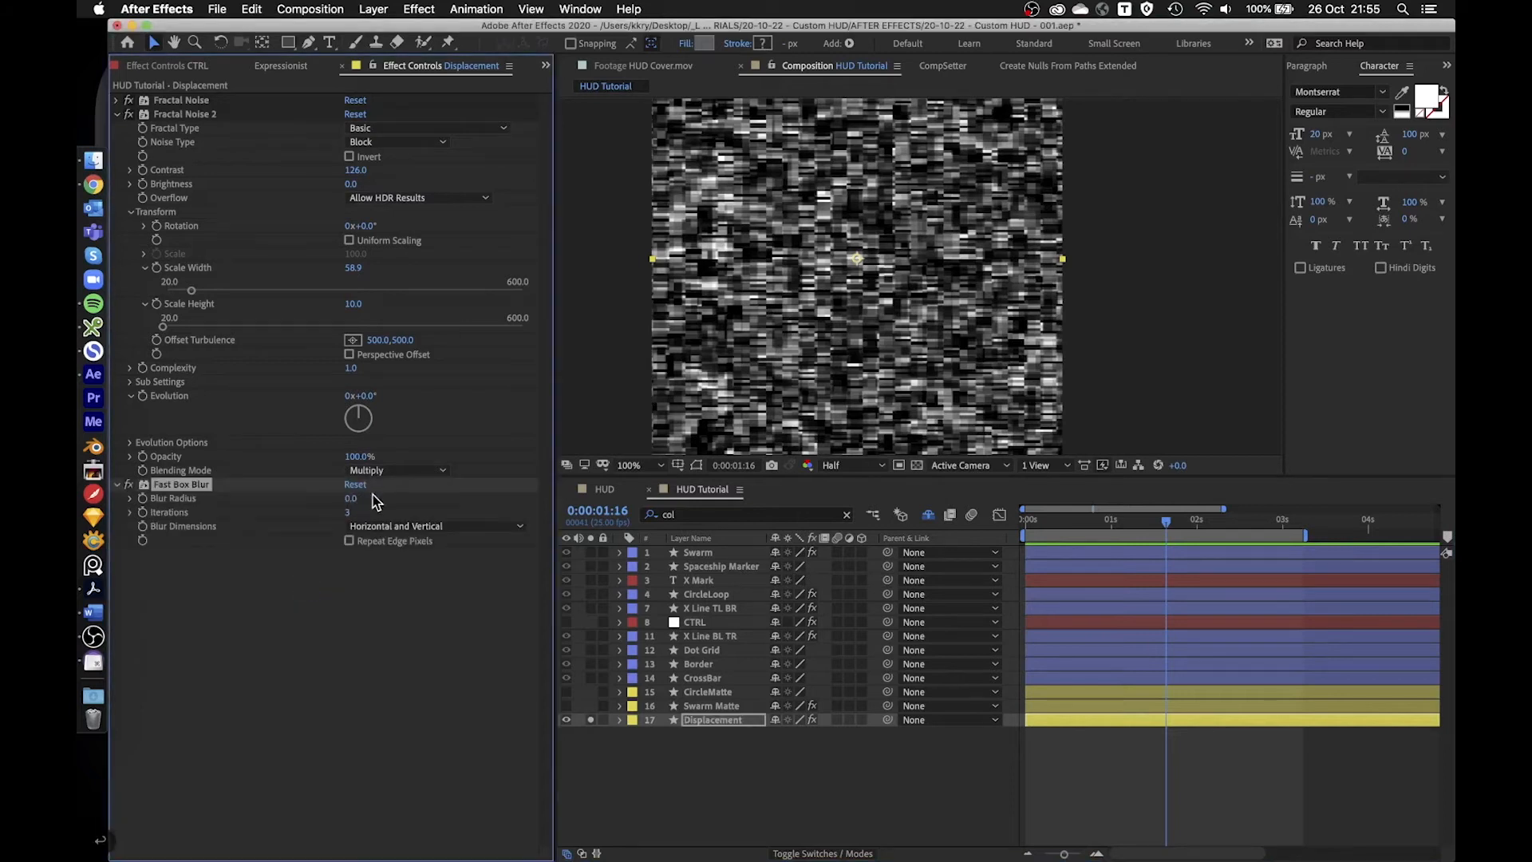
{"action": "left_click", "coordinate": [352, 499]}
{"action": "type", "text": "5"}
{"action": "key", "text": "Return"}
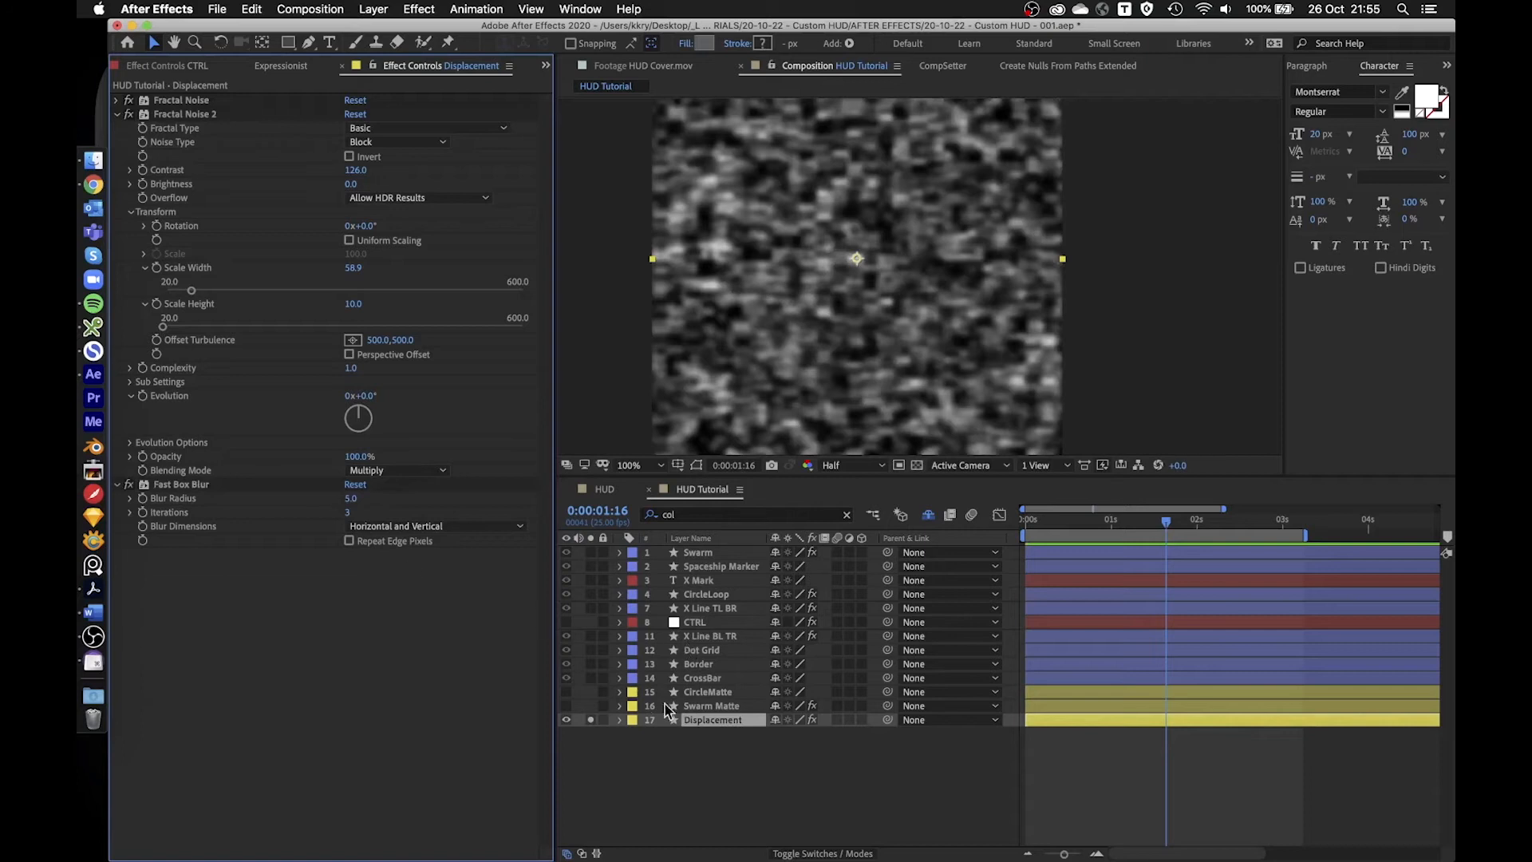
- Unsolo Displacement, solo CircleLoop, and check how the Fast Box Blur affects the circle's distortion
{"action": "left_click", "coordinate": [589, 719]}
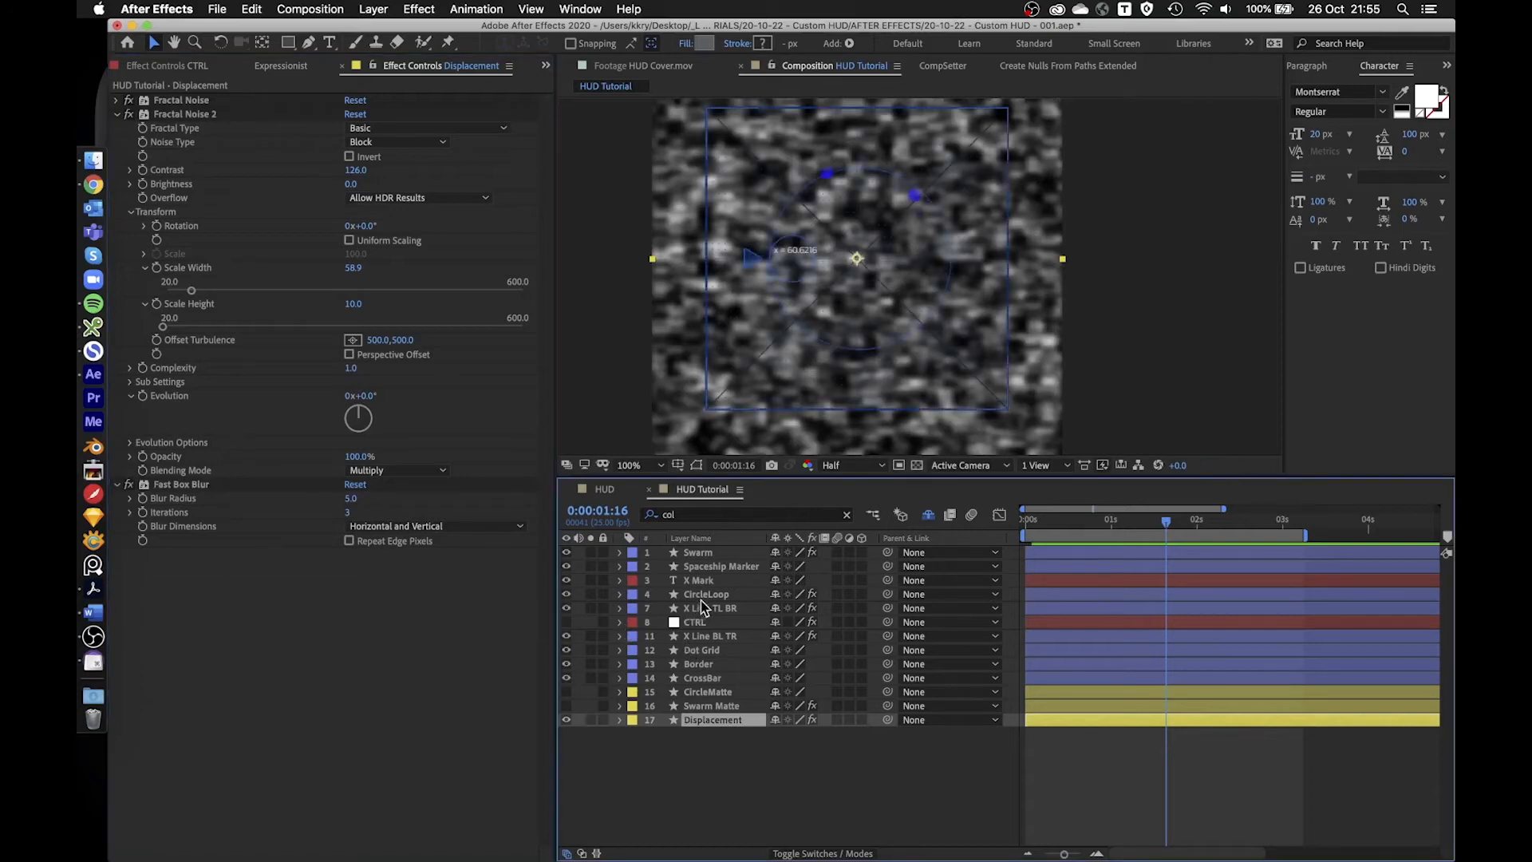
{"action": "left_click", "coordinate": [590, 593]}
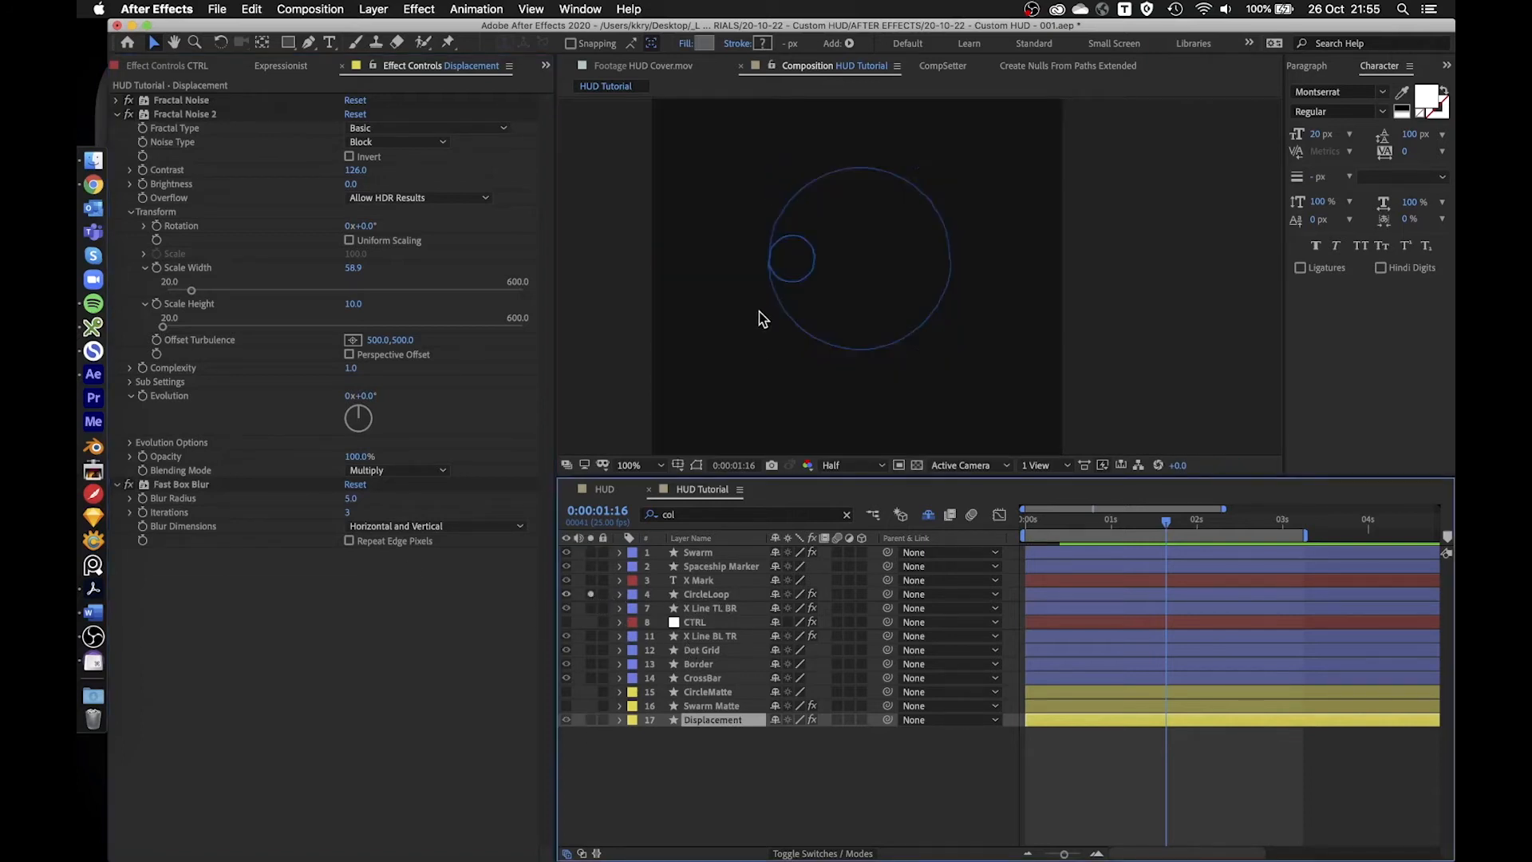
{"action": "scroll", "coordinate": [776, 293], "scroll_direction": "up", "scroll_amount": 2}
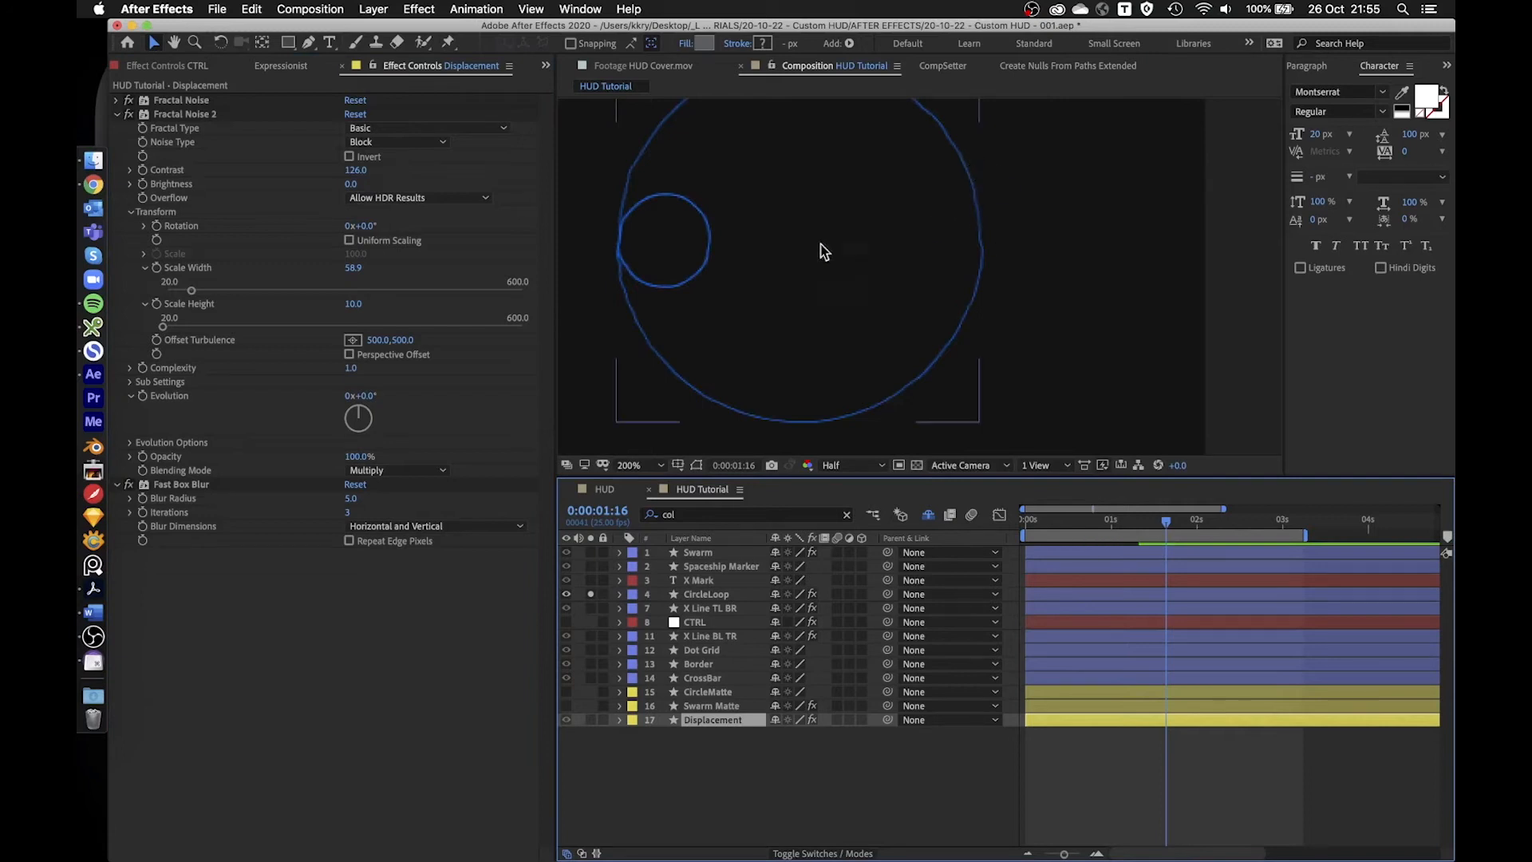
{"action": "scroll", "coordinate": [822, 247], "scroll_direction": "down", "scroll_amount": 2}
{"action": "left_click", "coordinate": [715, 622]}
{"action": "left_click", "coordinate": [373, 74]}
{"action": "left_click", "coordinate": [167, 66]}
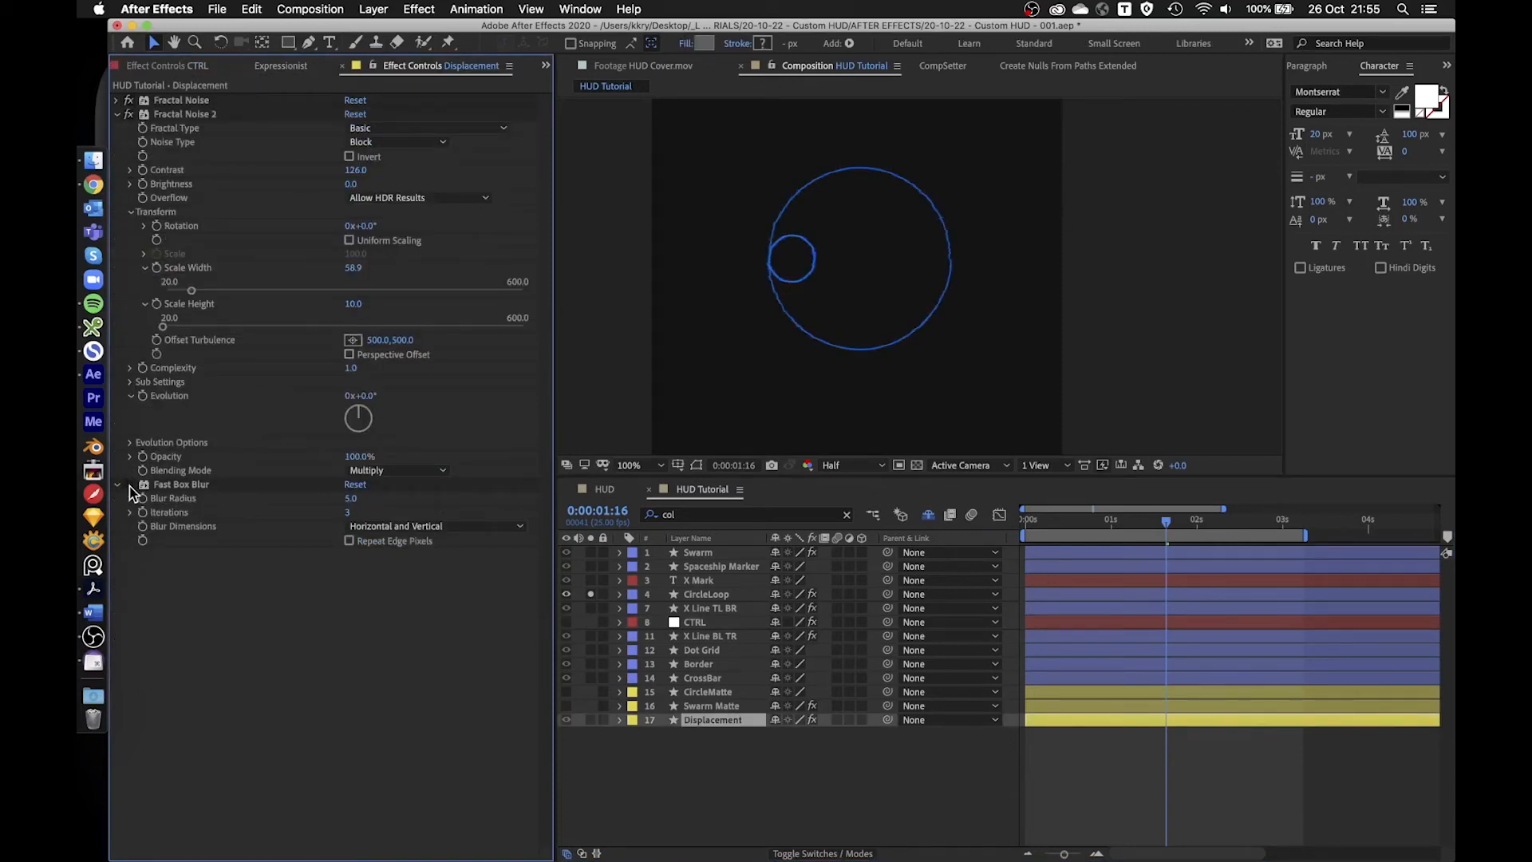
- Set the Fast Box Blur radius on Displacement to 2 and check CircleLoop's outline
{"action": "scroll", "coordinate": [798, 264], "scroll_direction": "up", "scroll_amount": 2}
{"action": "left_click", "coordinate": [351, 499]}
{"action": "type", "text": "2"}
{"action": "key", "text": "Return"}
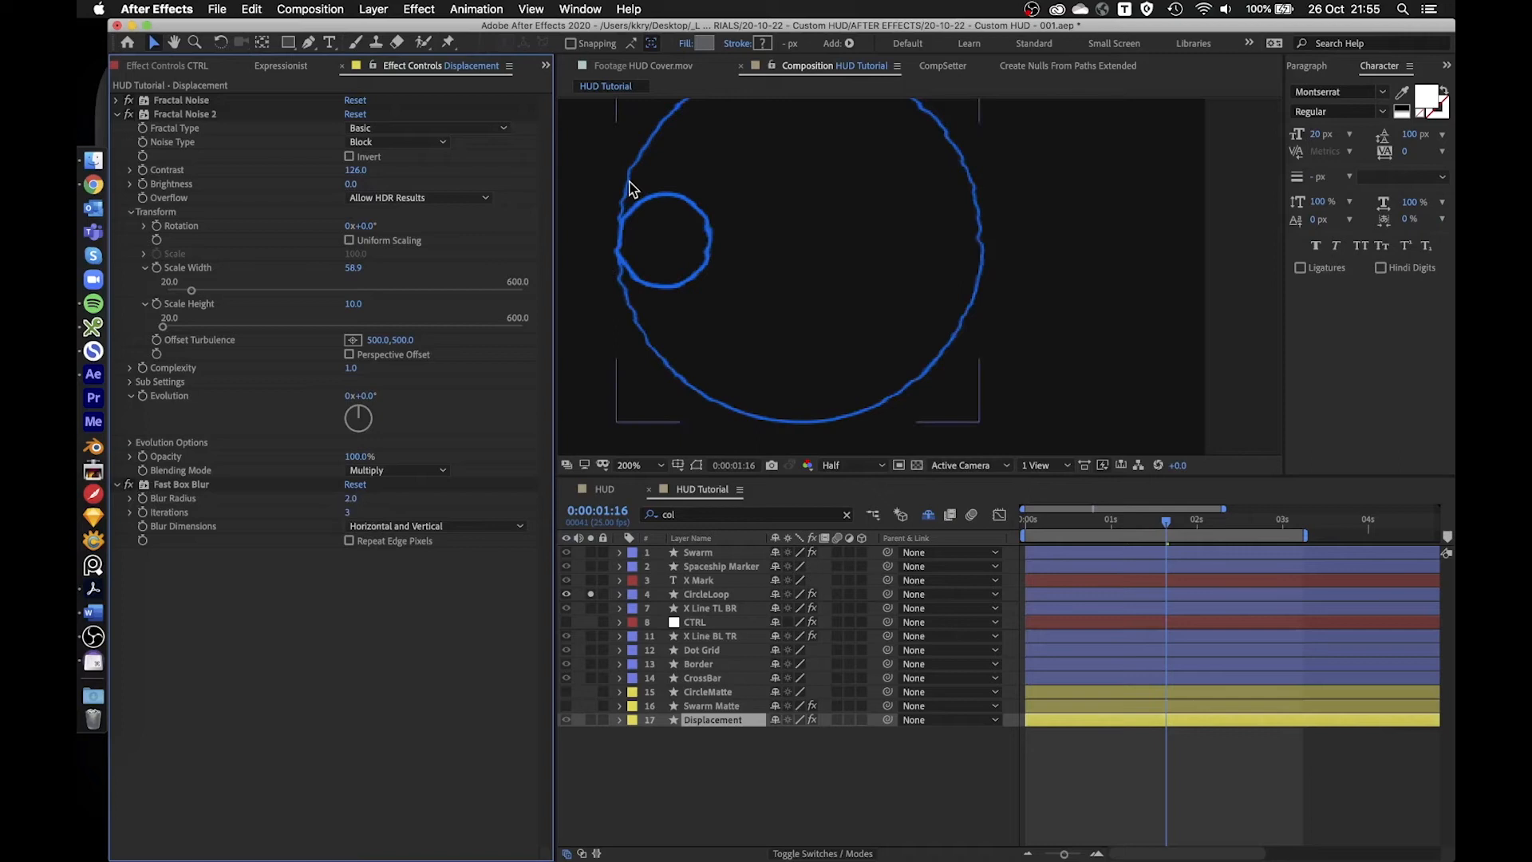
{"action": "scroll", "coordinate": [826, 192], "scroll_direction": "down", "scroll_amount": 2}
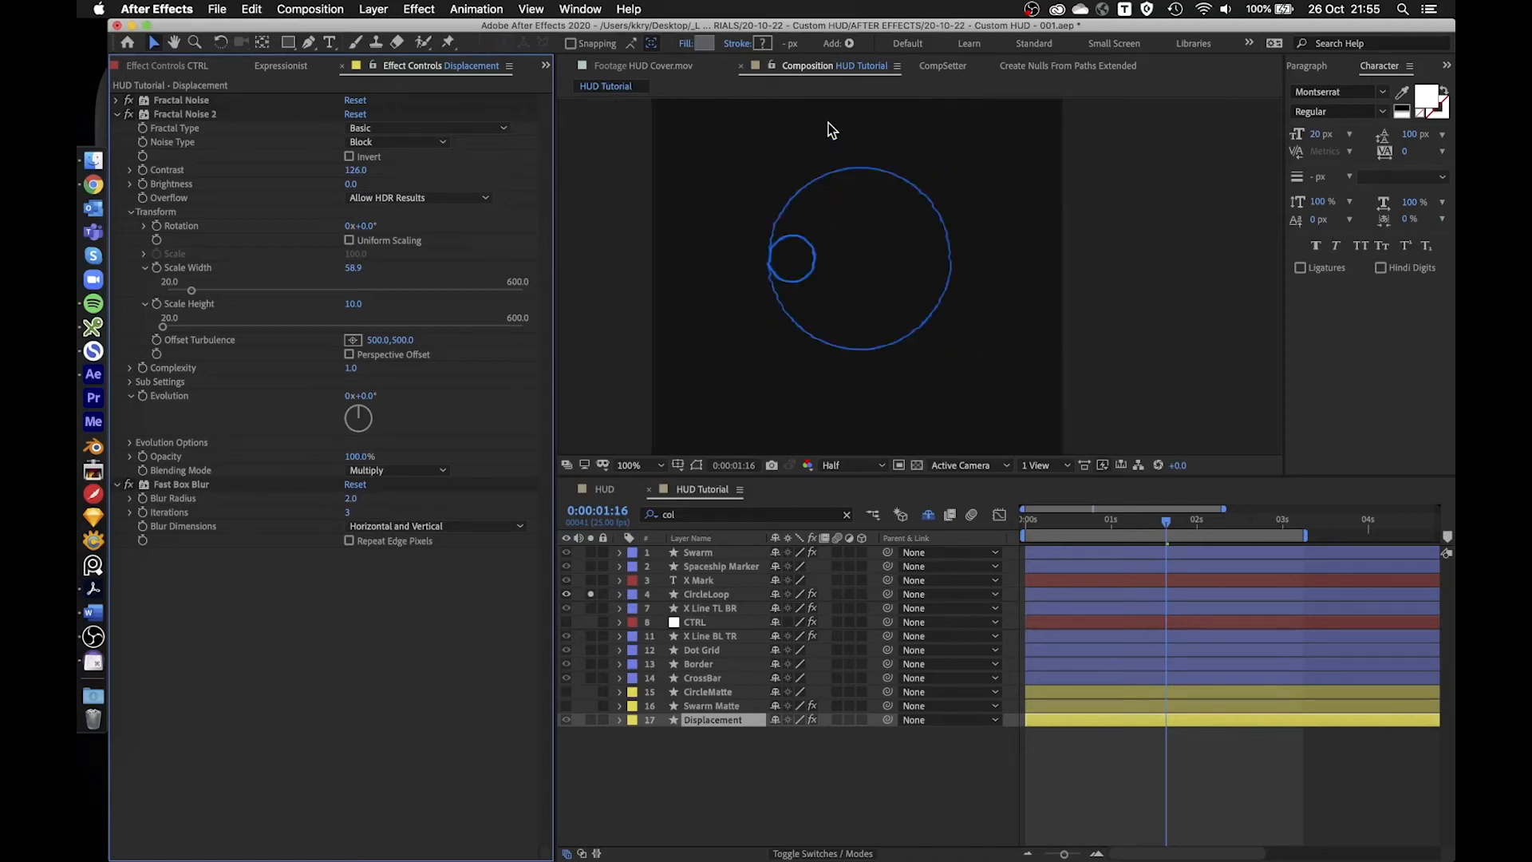
- Clear CircleLoop's solo, isolate the Displacement layer, and leave only Displacement selected
{"action": "left_click", "coordinate": [696, 744]}
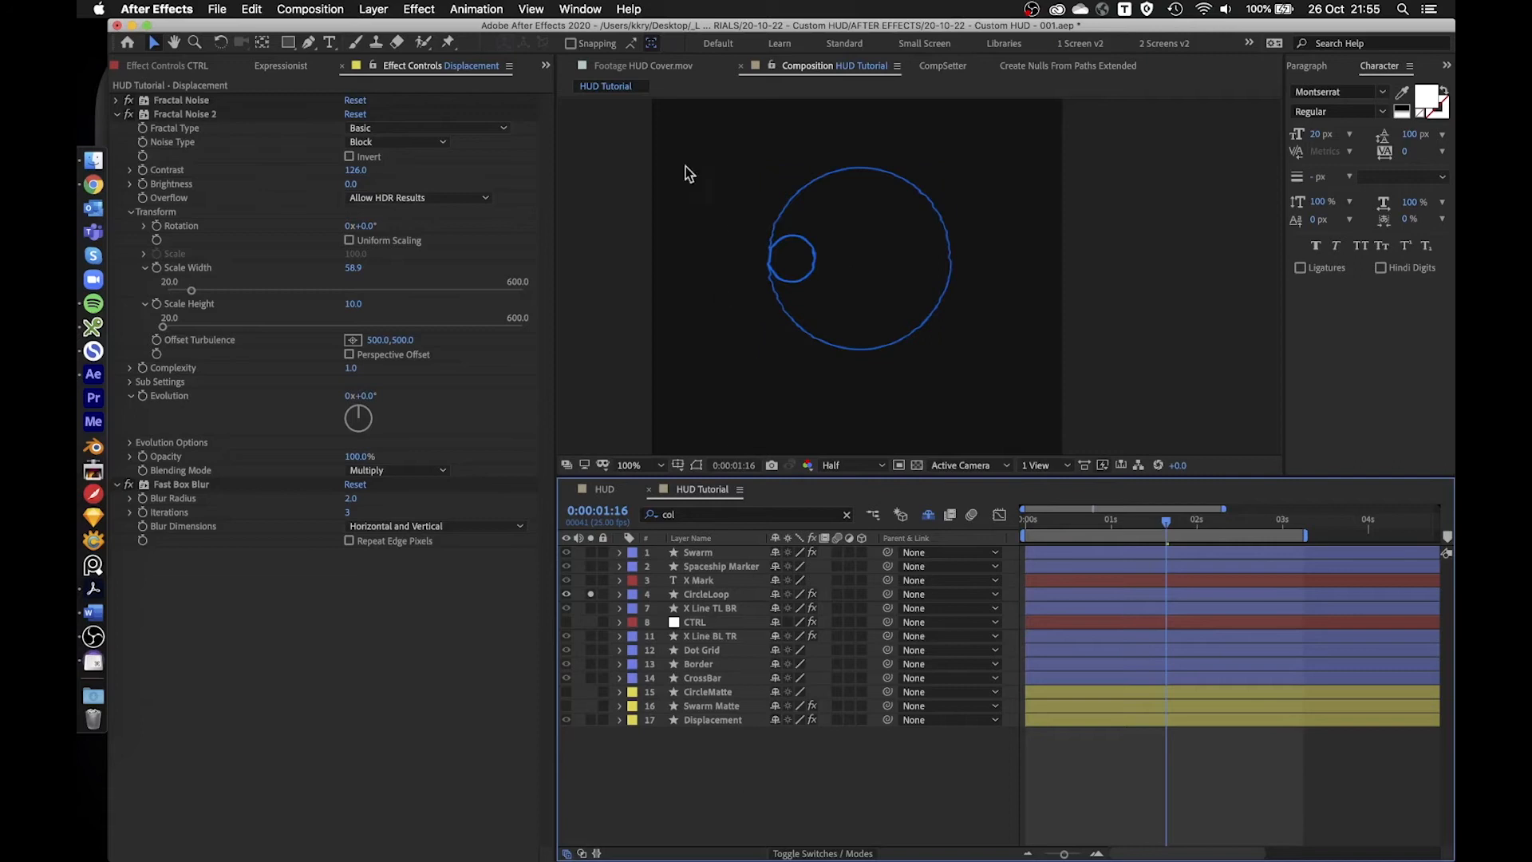
{"action": "scroll", "coordinate": [752, 172], "scroll_direction": "down", "scroll_amount": 1}
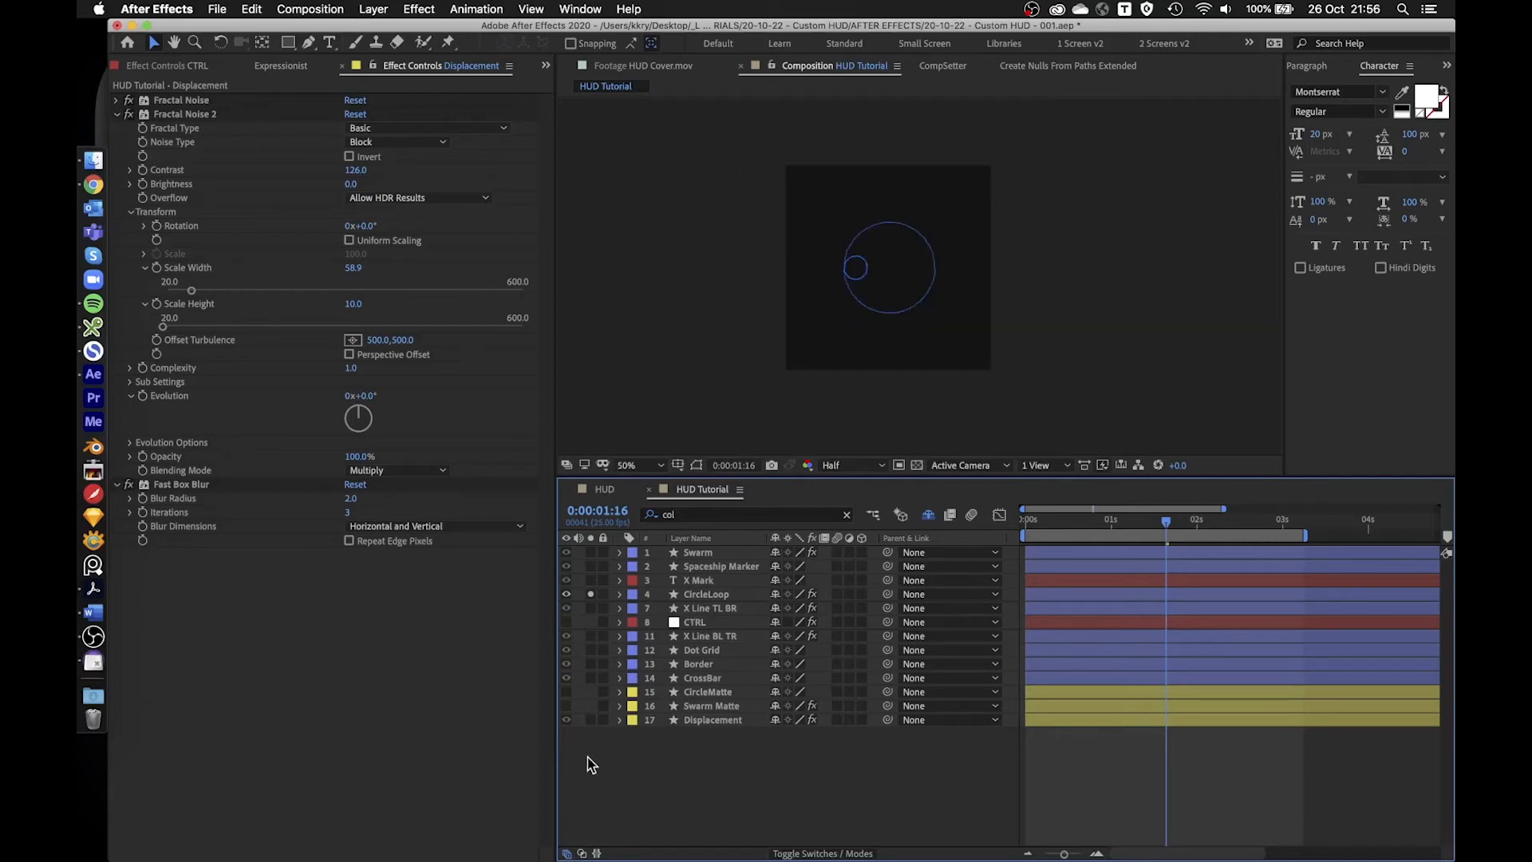
{"action": "left_click", "coordinate": [591, 720]}
{"action": "left_click", "coordinate": [691, 721]}
{"action": "left_click_drag", "start_coordinate": [762, 180], "coordinate": [1038, 255]}
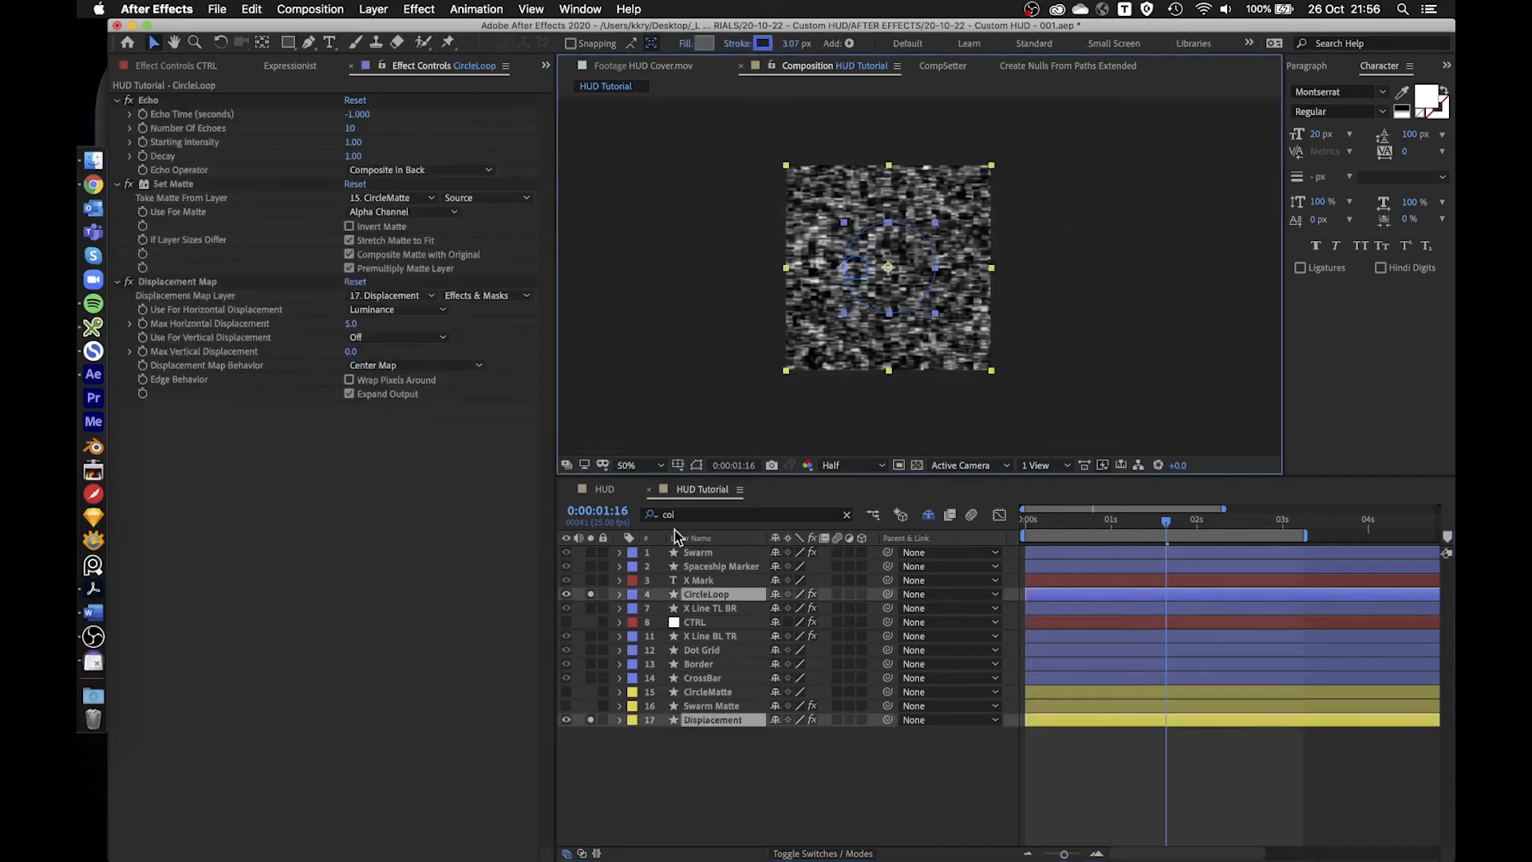
{"action": "left_click", "coordinate": [590, 594]}
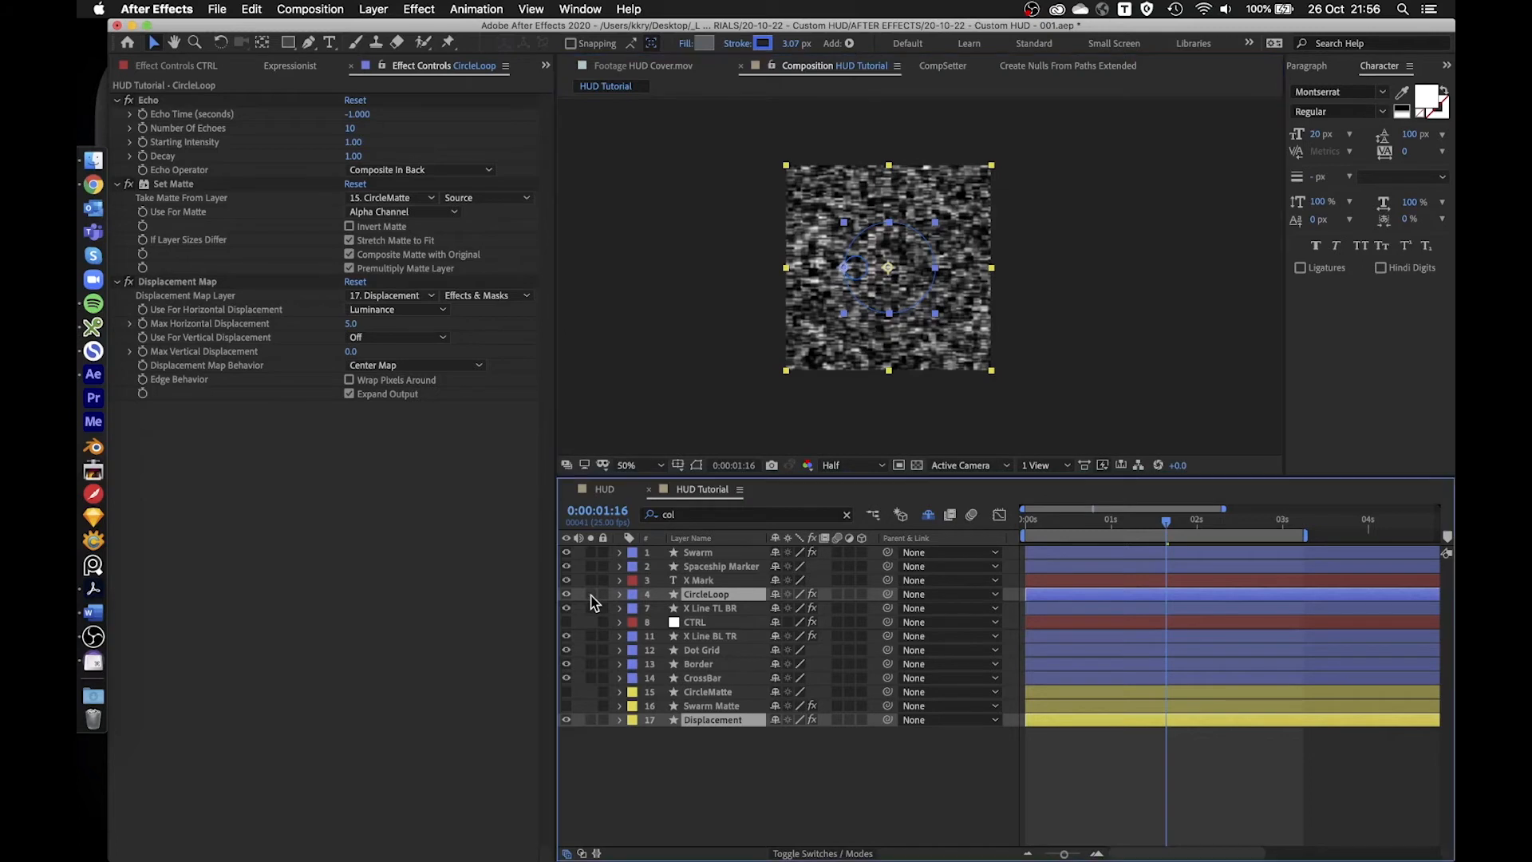
{"action": "left_click", "coordinate": [640, 768]}
{"action": "left_click", "coordinate": [590, 720]}
{"action": "left_click", "coordinate": [713, 721]}
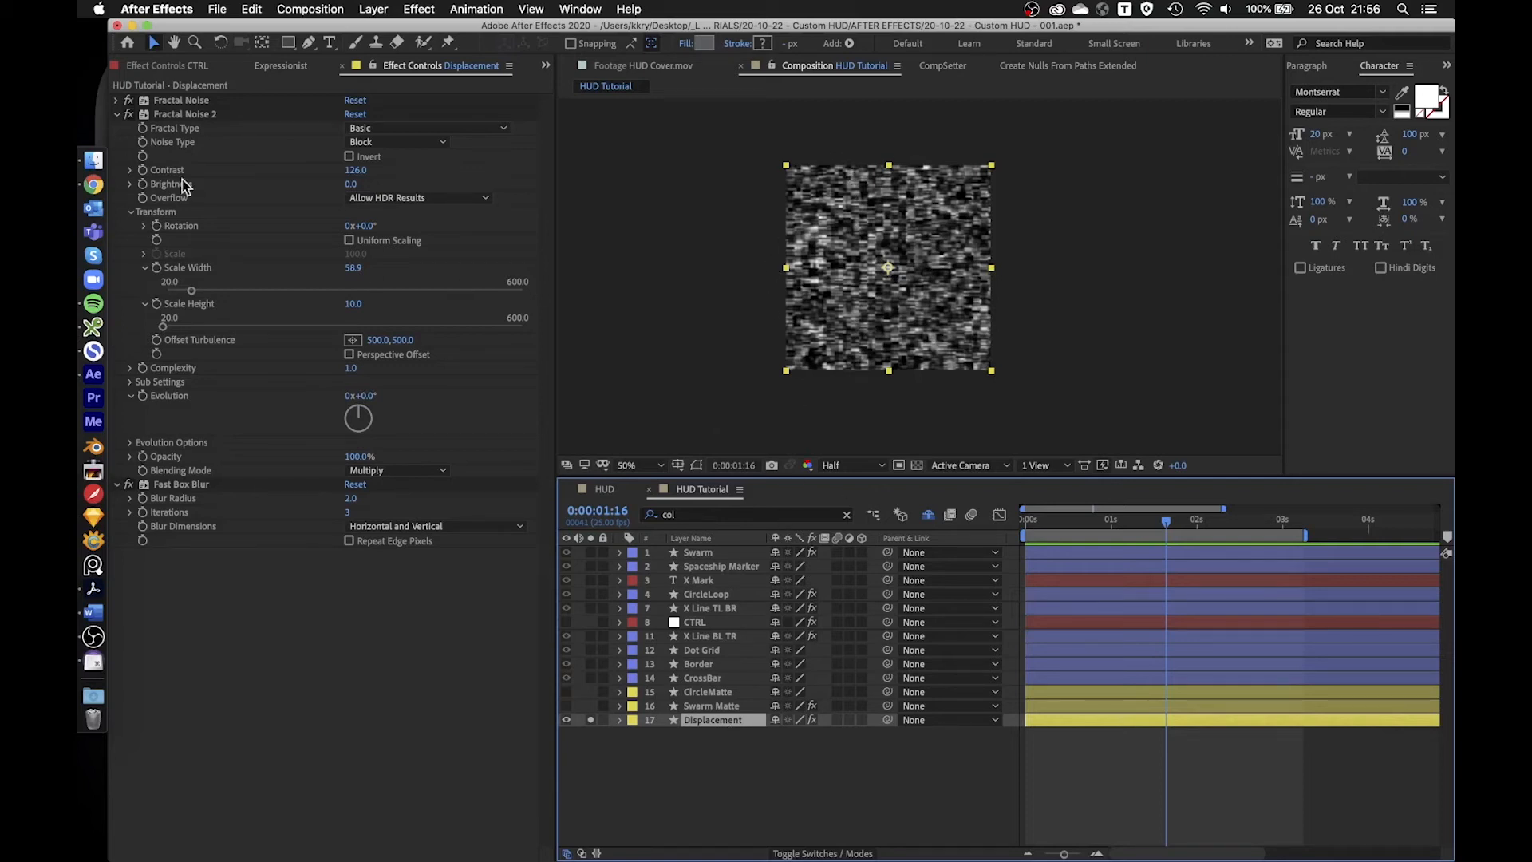
- Add the expression "x = time*50; [x,x]" to the first Fractal Noise's Offset Turbulence on the Displacement layer
{"action": "left_click", "coordinate": [117, 114]}
{"action": "left_click", "coordinate": [117, 100]}
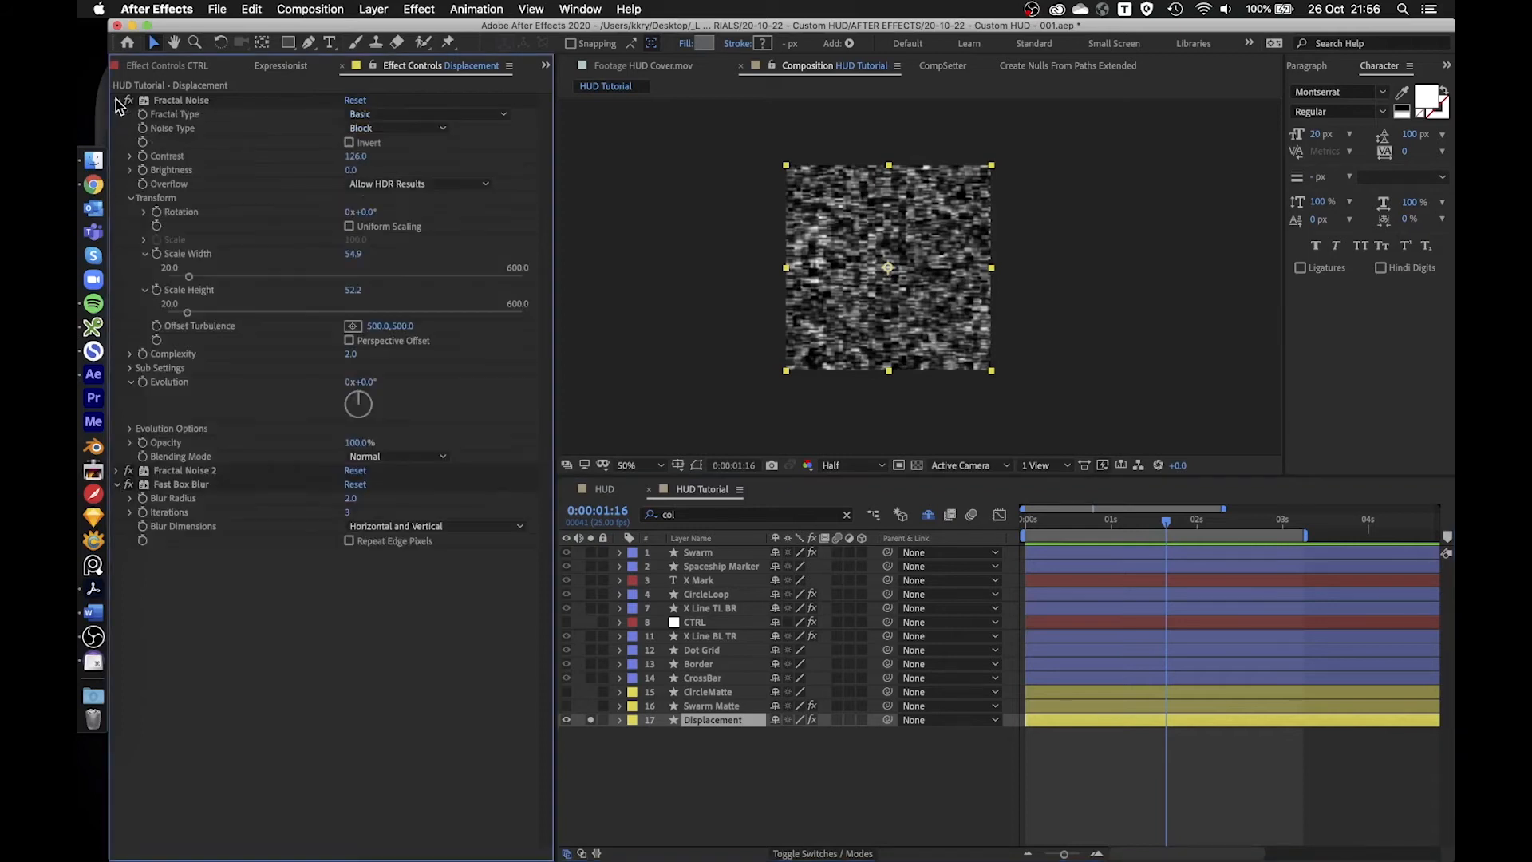
{"action": "left_click", "coordinate": [157, 326], "text": "alt"}
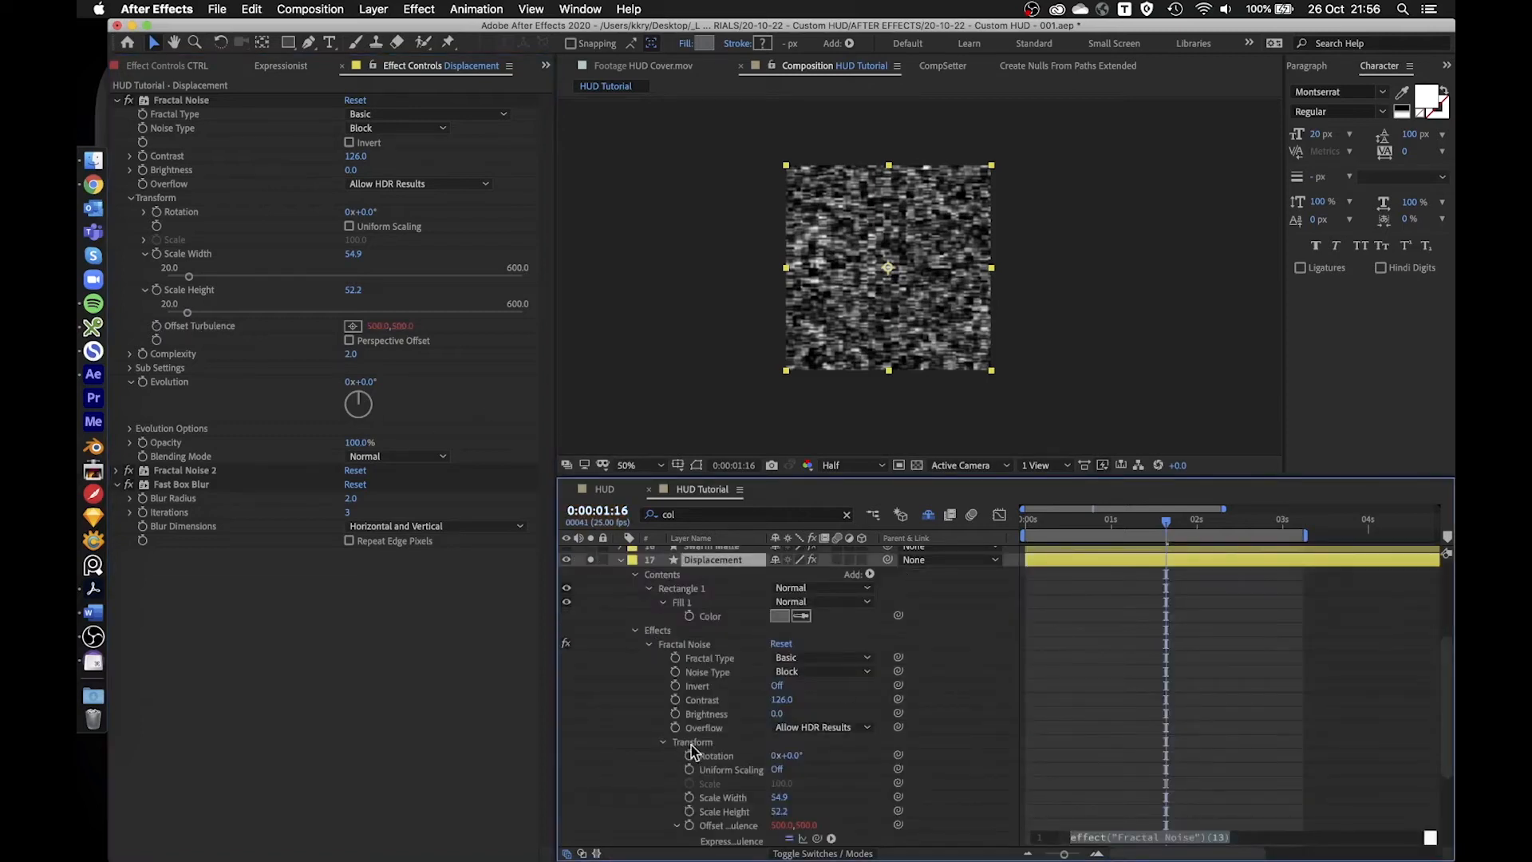
{"action": "scroll", "coordinate": [1173, 782], "scroll_direction": "down", "scroll_amount": 3}
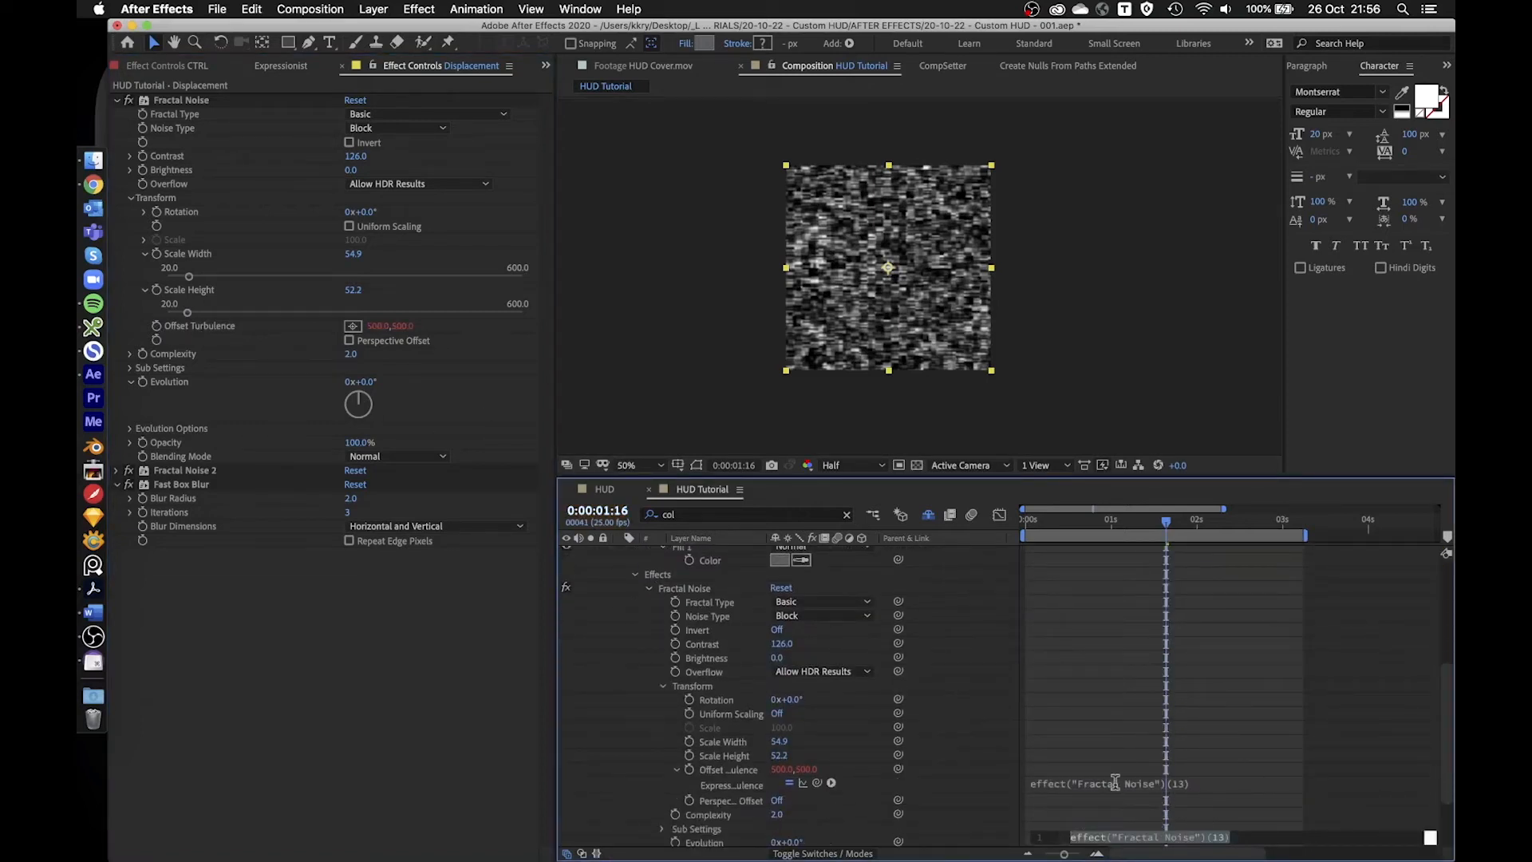
{"action": "type", "text": "time*50;"}
{"action": "left_click", "coordinate": [1155, 656]}
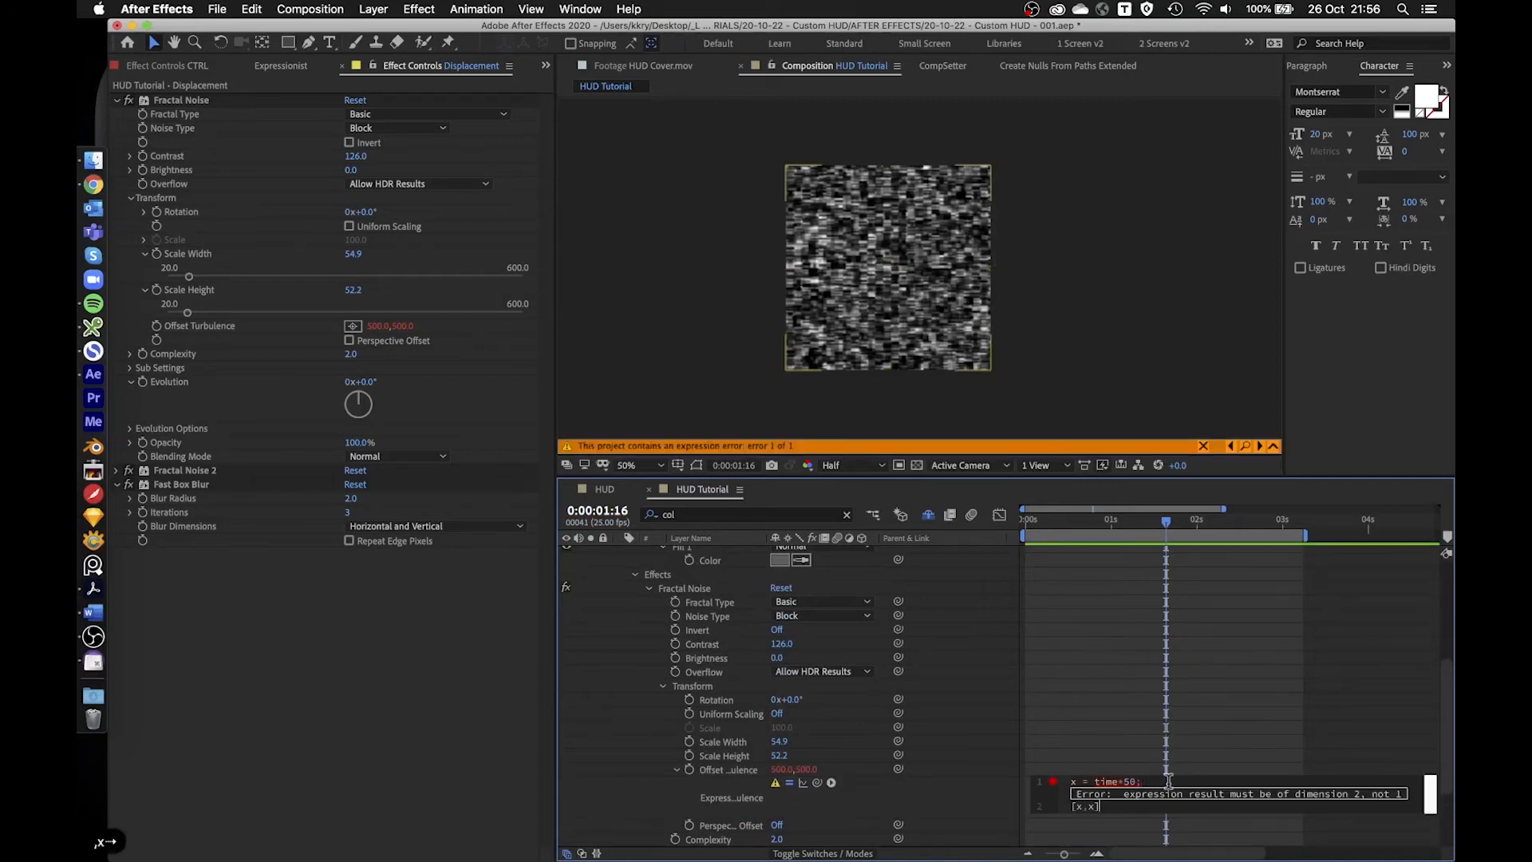
- Change the Offset Turbulence expression's output to [0,x]; and preview the noise moving along one axis
{"action": "left_click", "coordinate": [1105, 588]}
{"action": "key", "text": "space"}
{"action": "left_click", "coordinate": [1121, 796]}
{"action": "type", "text": "0"}
{"action": "left_click", "coordinate": [1153, 644]}
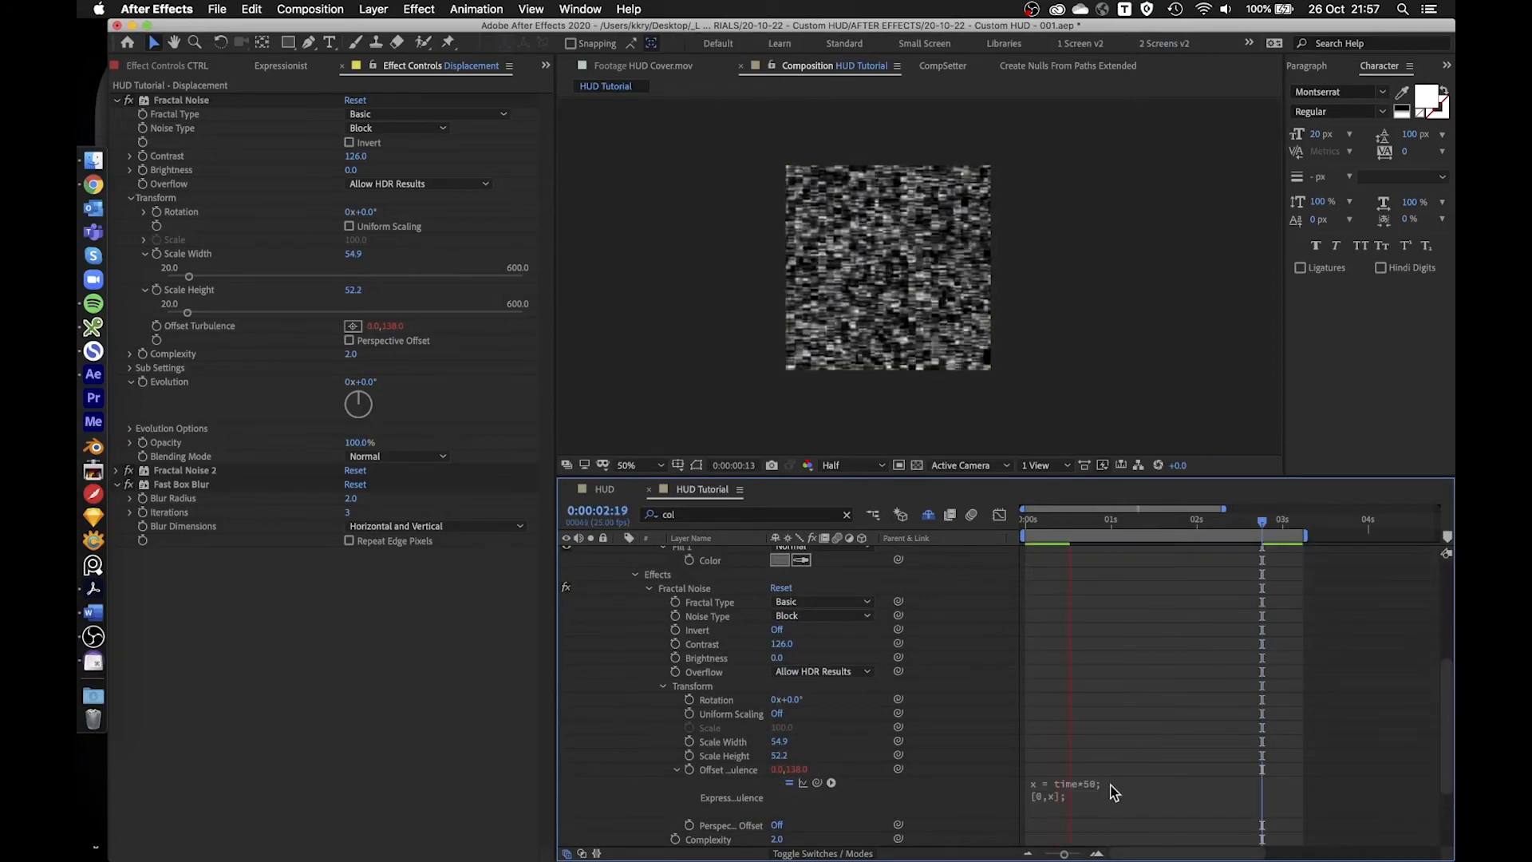
{"action": "left_click", "coordinate": [1067, 522]}
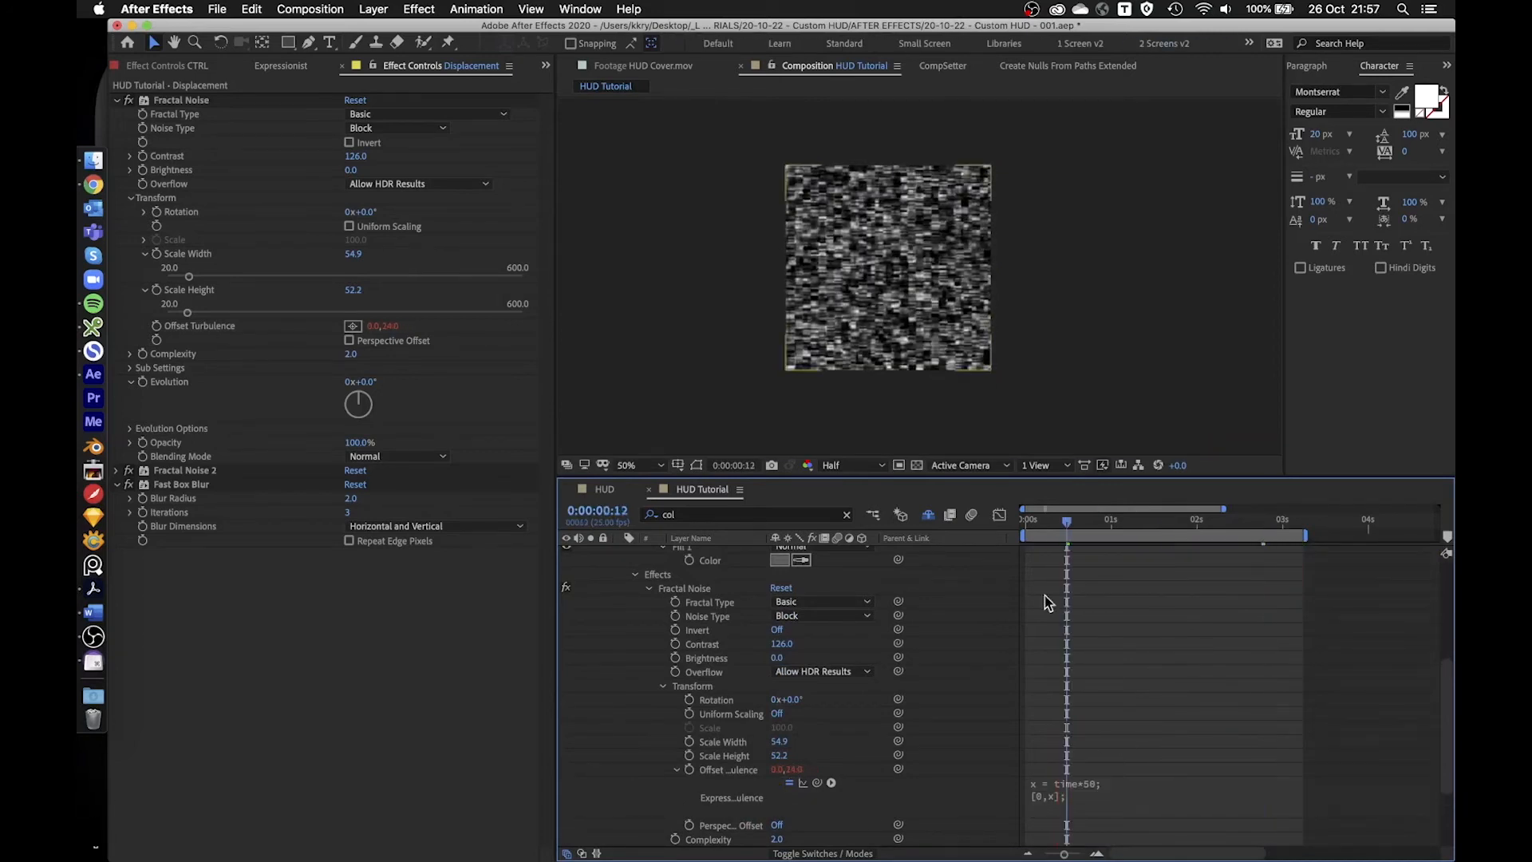
{"action": "left_click_drag", "start_coordinate": [1067, 523], "coordinate": [1272, 535]}
- Set the time multiplier in the Offset Turbulence expression to 75 and preview the noise motion
{"action": "left_click", "coordinate": [1133, 781]}
{"action": "left_click", "coordinate": [1137, 781]}
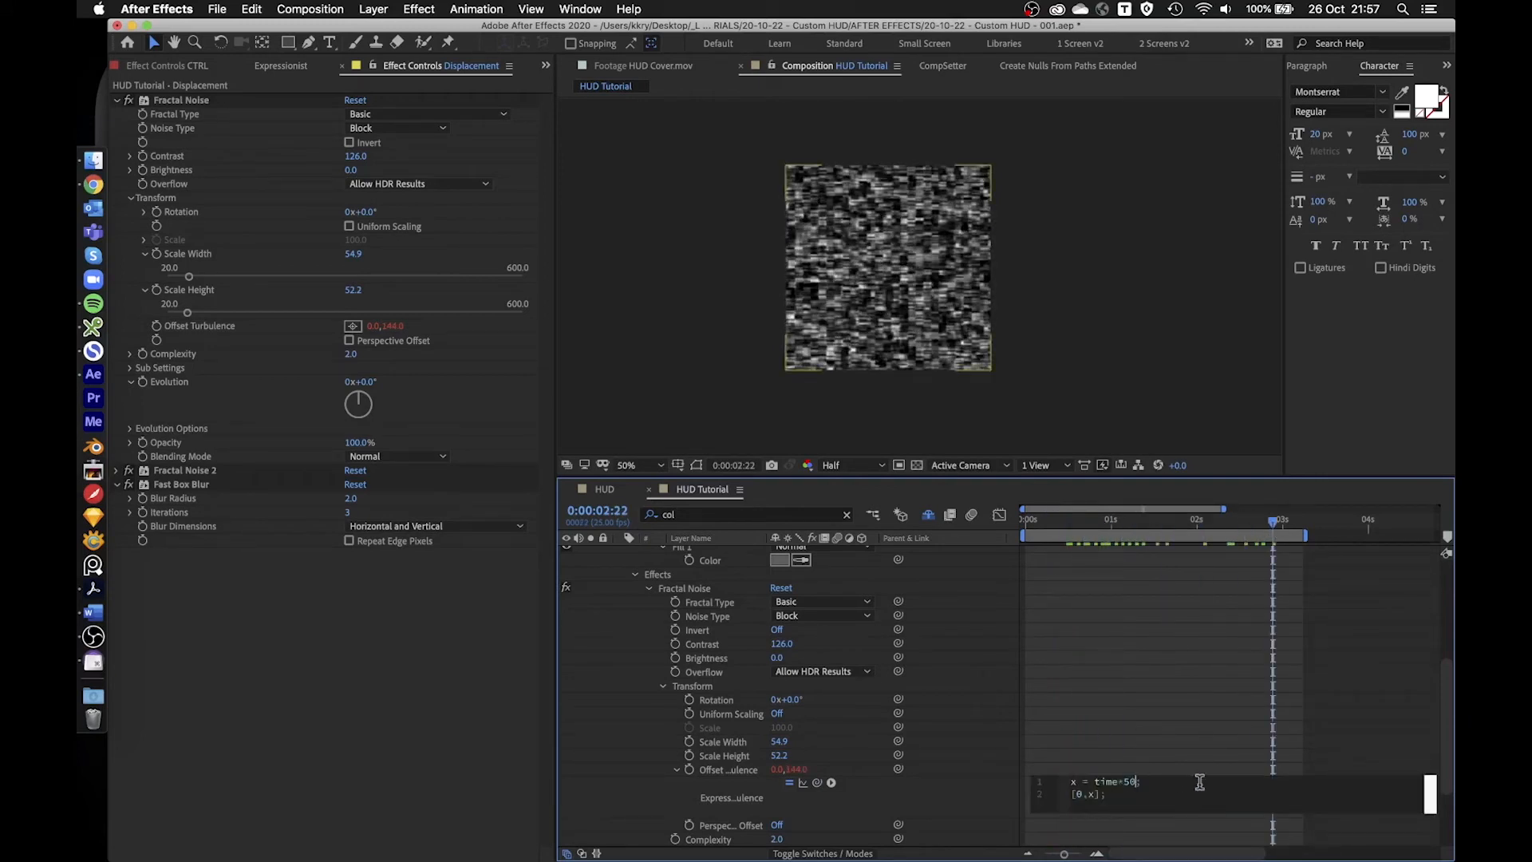
{"action": "key", "text": "BackSpace"}
{"action": "key", "text": "BackSpace"}
{"action": "type", "text": "1"}
{"action": "key", "text": "BackSpace"}
{"action": "type", "text": "75"}
{"action": "left_click", "coordinate": [1213, 731]}
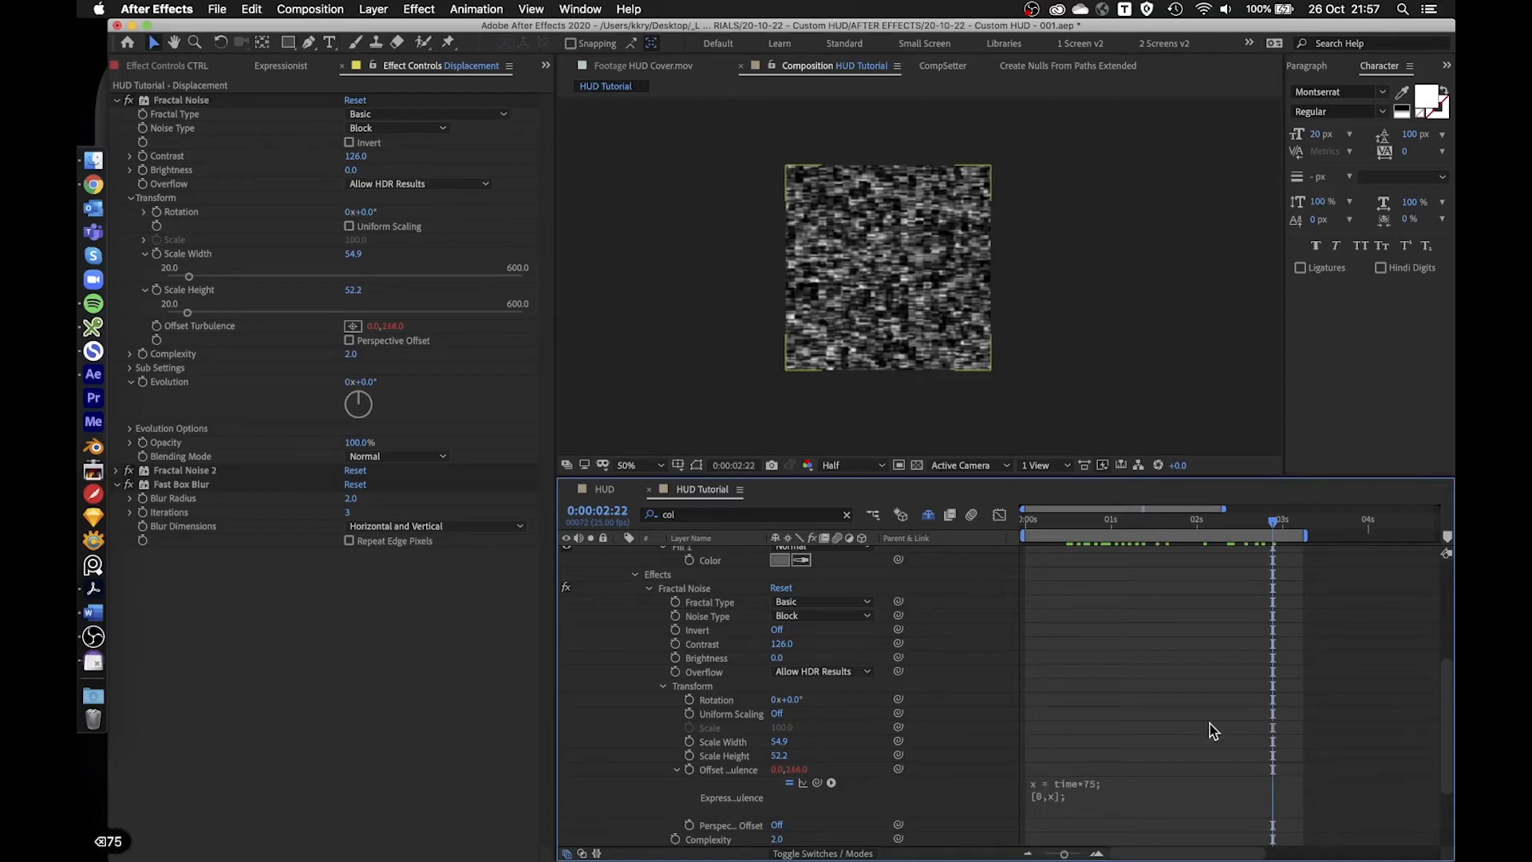
{"action": "key", "text": "space"}
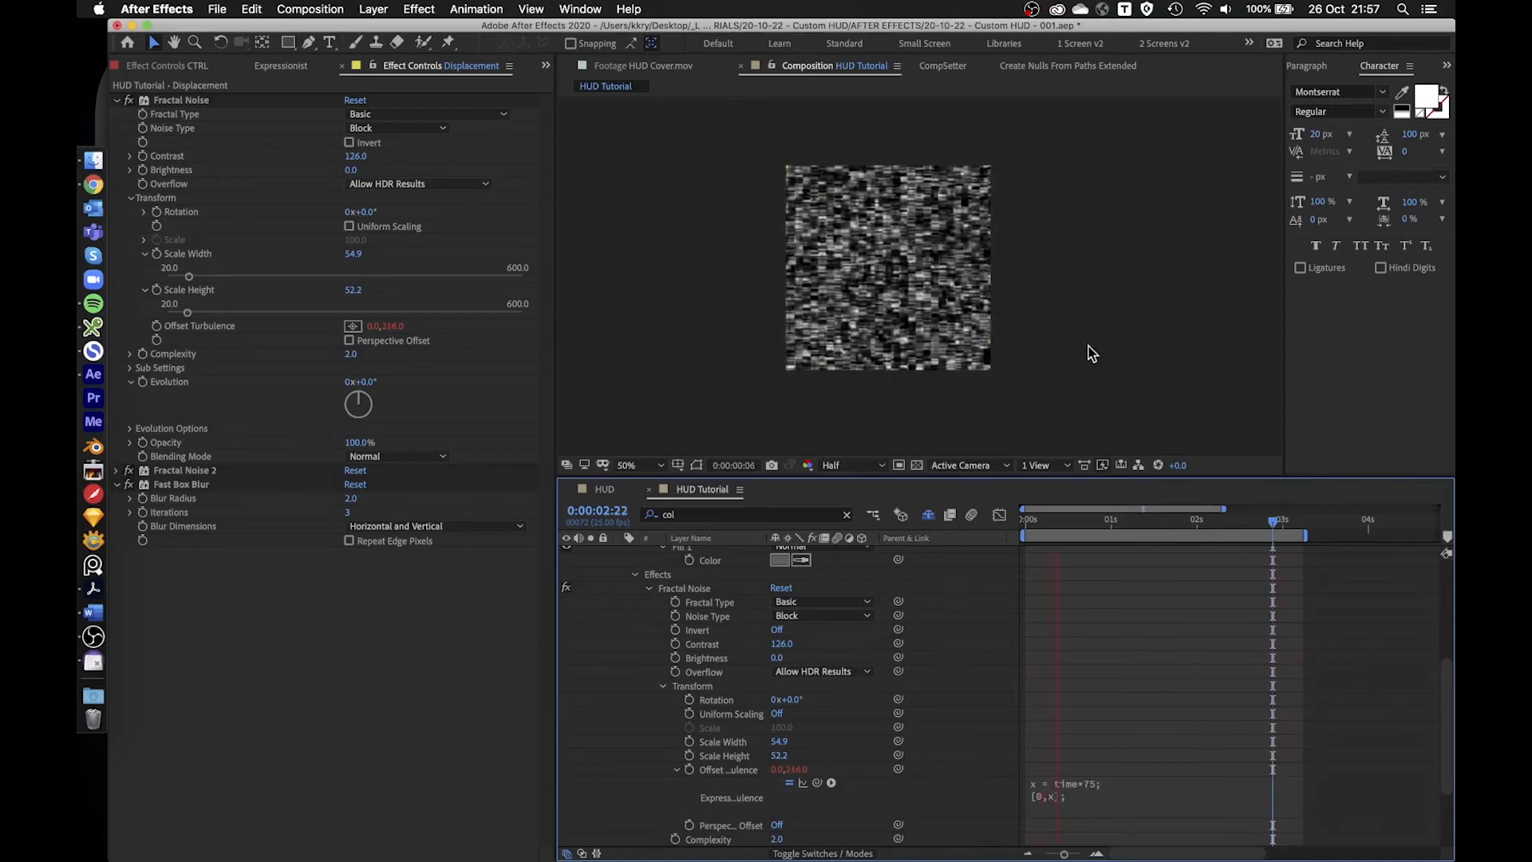
{"action": "scroll", "coordinate": [912, 199], "scroll_direction": "up", "scroll_amount": 2}
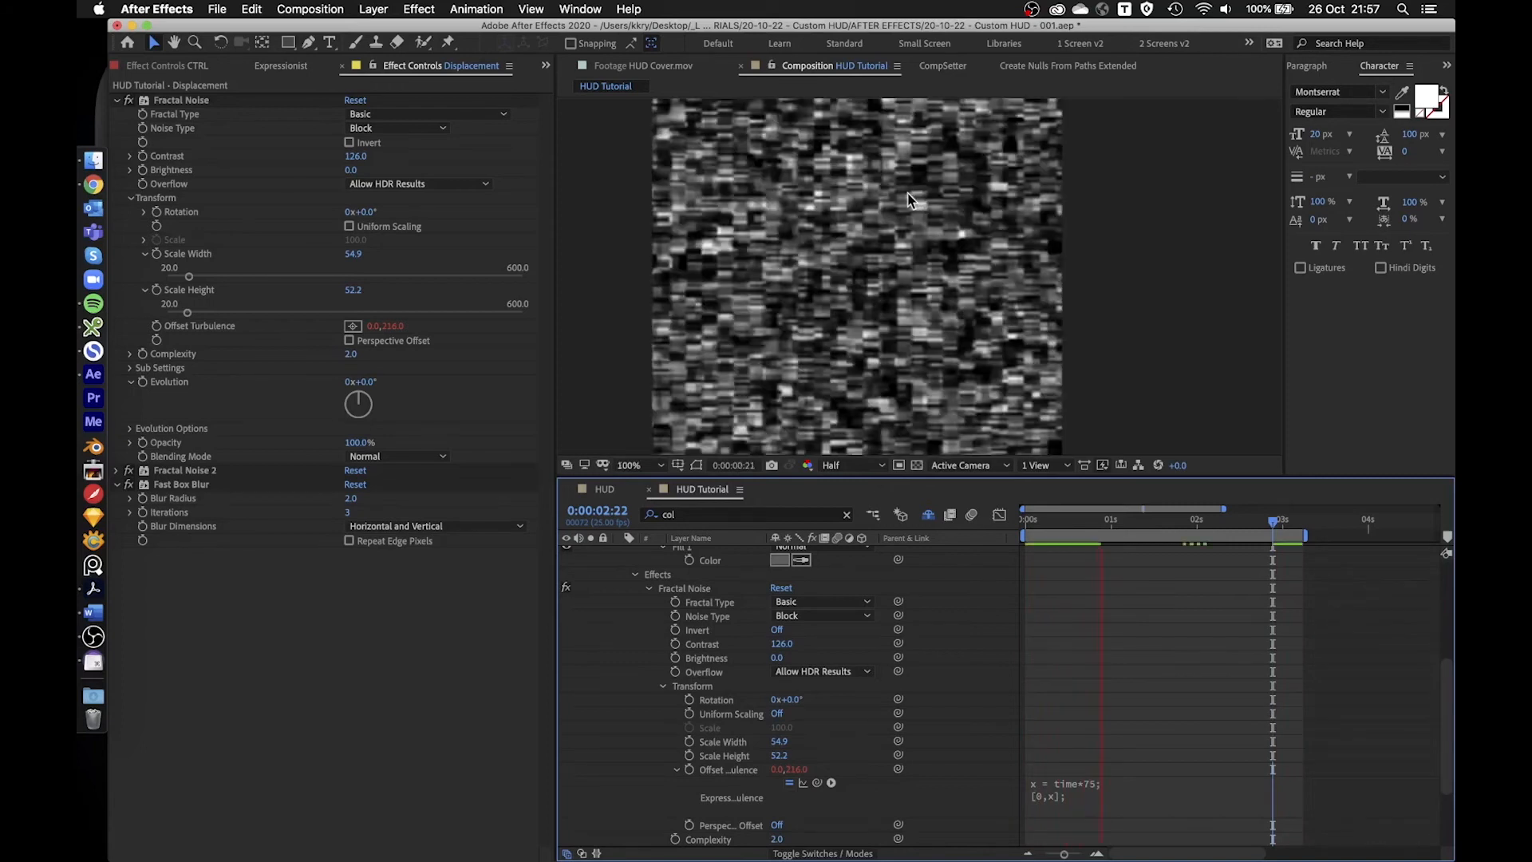
{"action": "key", "text": "space"}
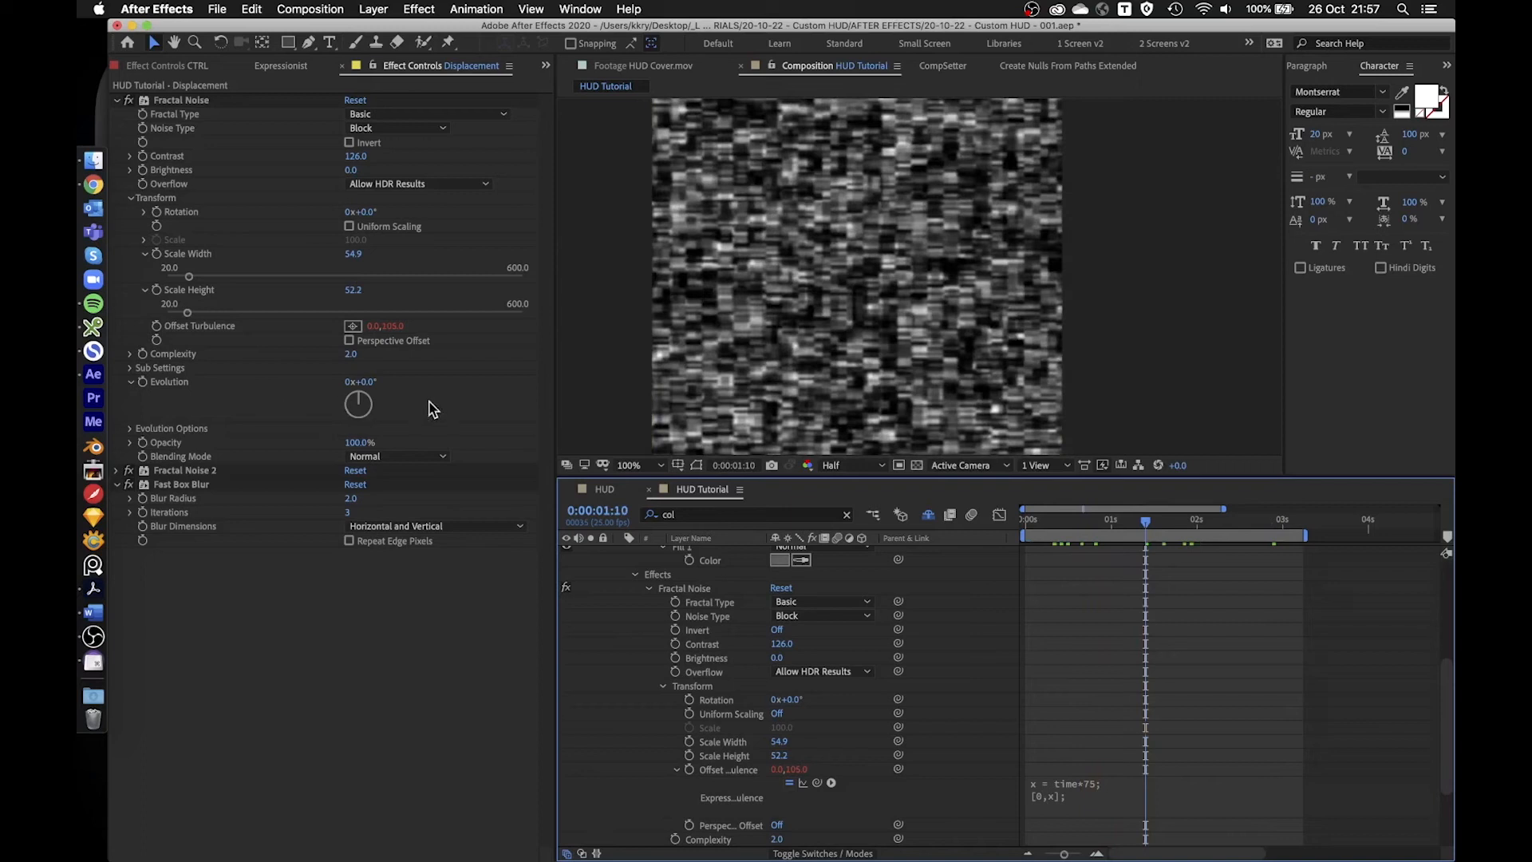
- Add the expression "time*50;" to the first Fractal Noise's Evolution and preview it
{"action": "left_click", "coordinate": [142, 381], "text": "alt"}
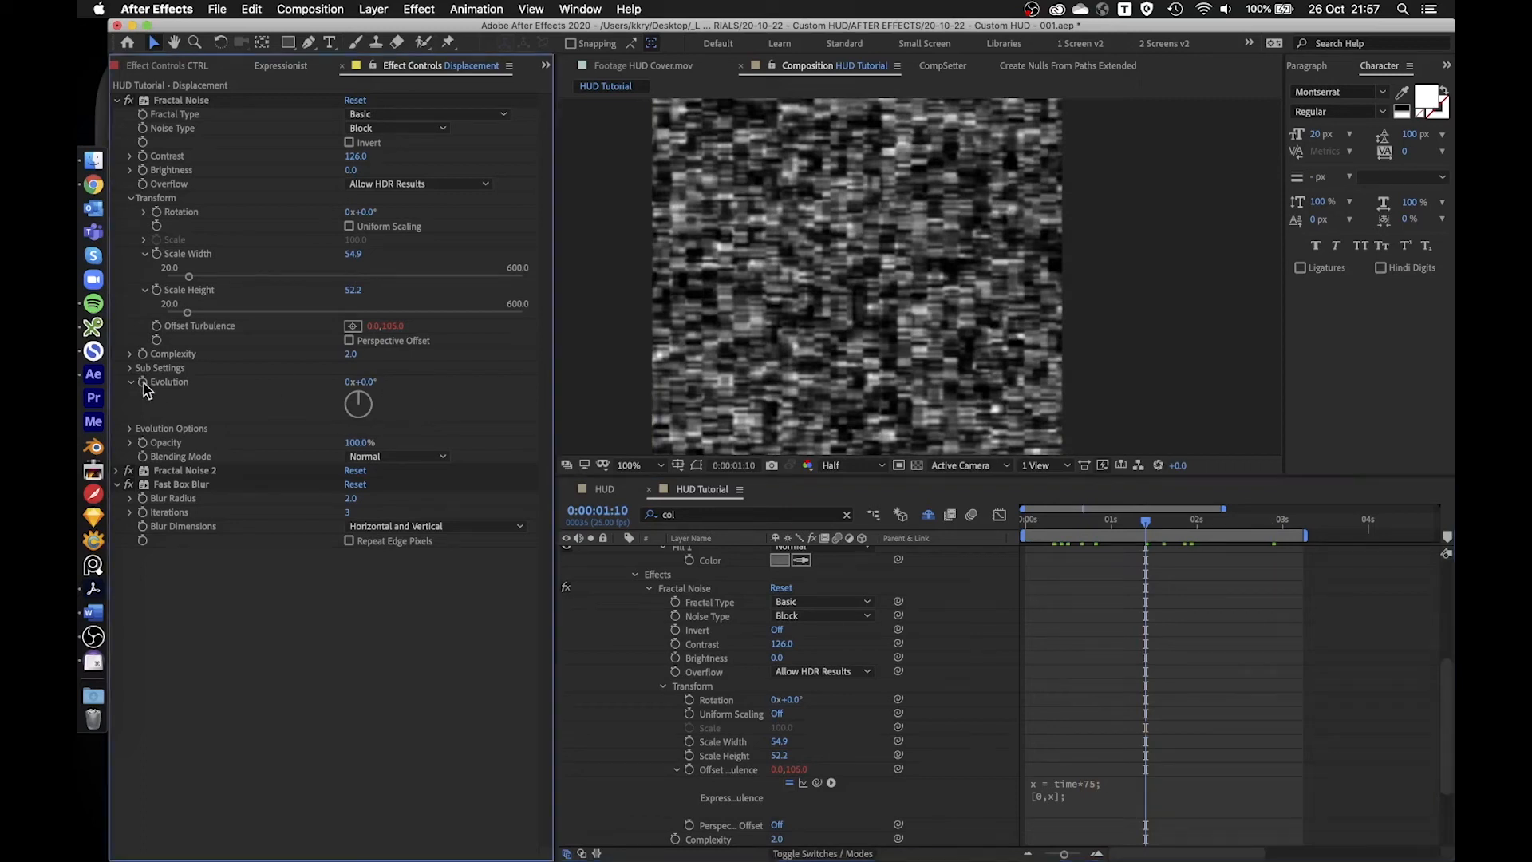
{"action": "type", "text": "ti"}
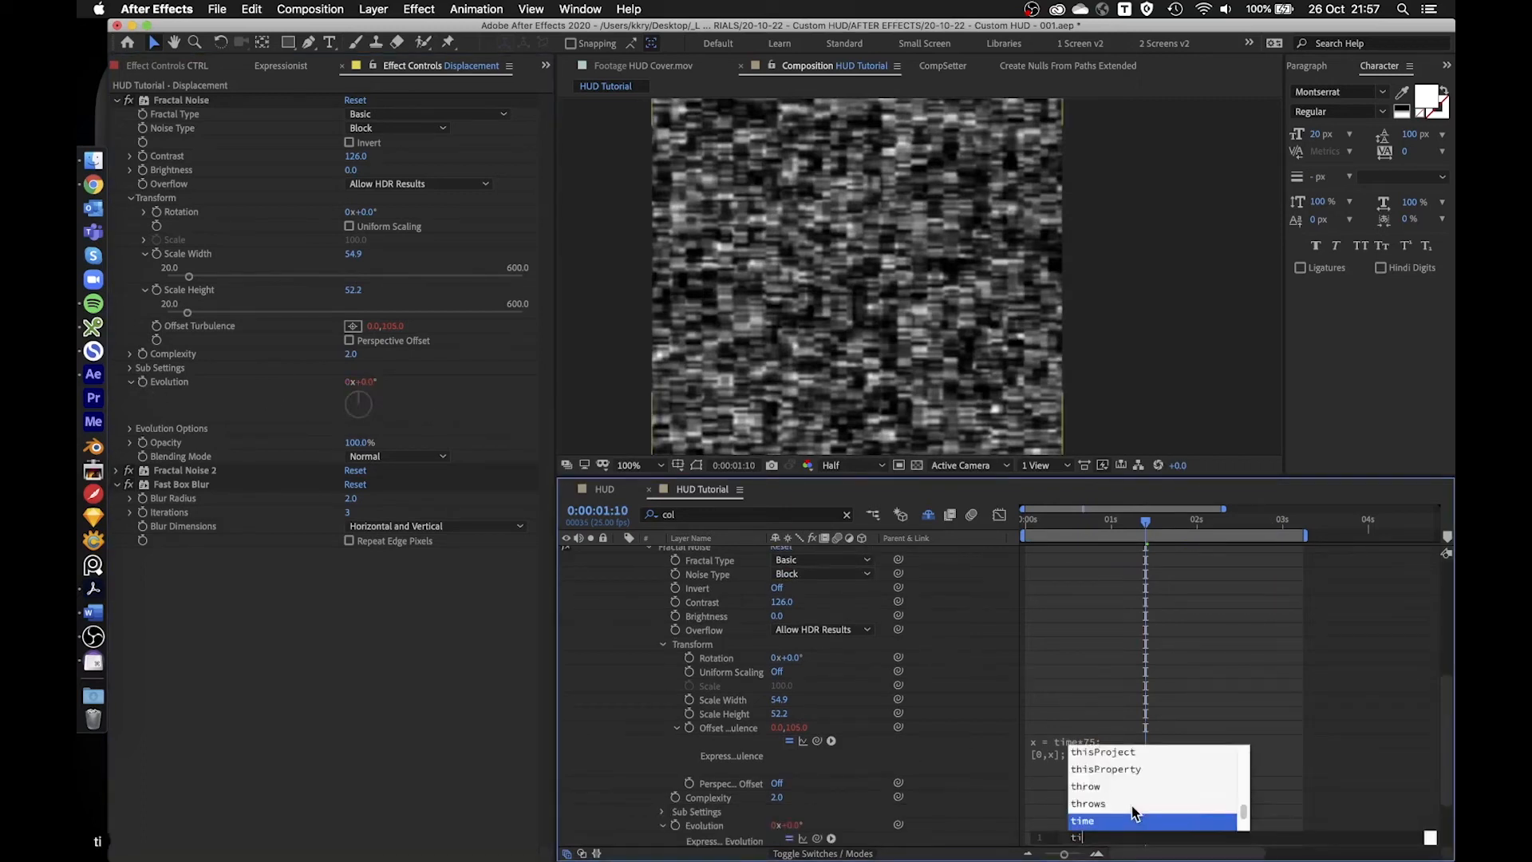
{"action": "type", "text": "me*"}
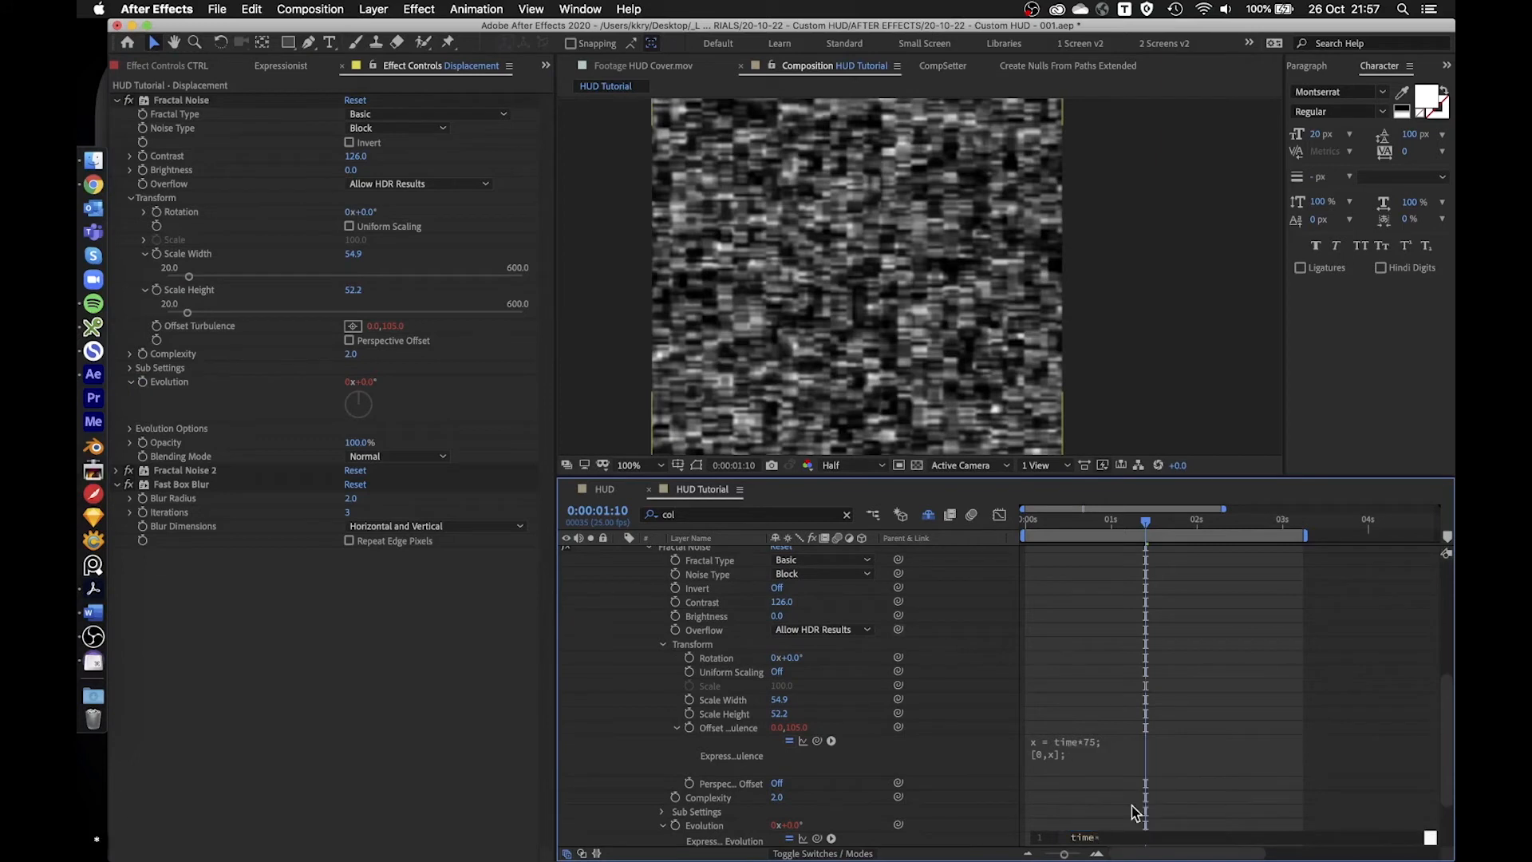
{"action": "type", "text": "50."}
{"action": "key", "text": "BackSpace"}
{"action": "type", "text": ";"}
{"action": "left_click", "coordinate": [1131, 806]}
{"action": "key", "text": "space"}
- Try a time multiplier of 150 in the first Fractal Noise's Evolution expression and preview it
{"action": "left_click", "coordinate": [1071, 839]}
{"action": "key", "text": "BackSpace"}
{"action": "key", "text": "BackSpace"}
{"action": "type", "text": "1"}
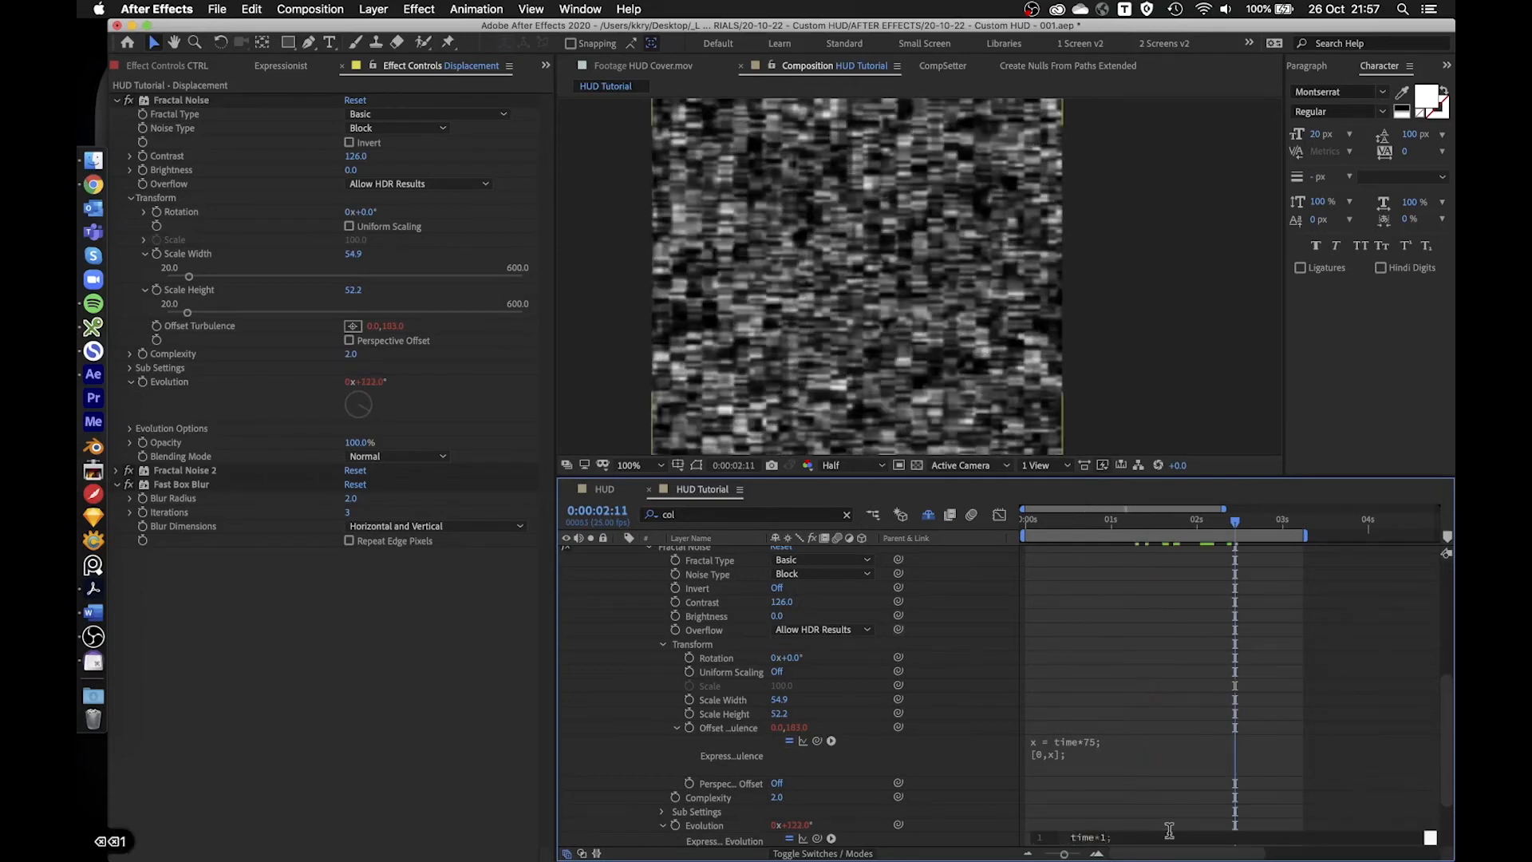
{"action": "type", "text": "00"}
{"action": "left_click", "coordinate": [1141, 798]}
{"action": "key", "text": "space"}
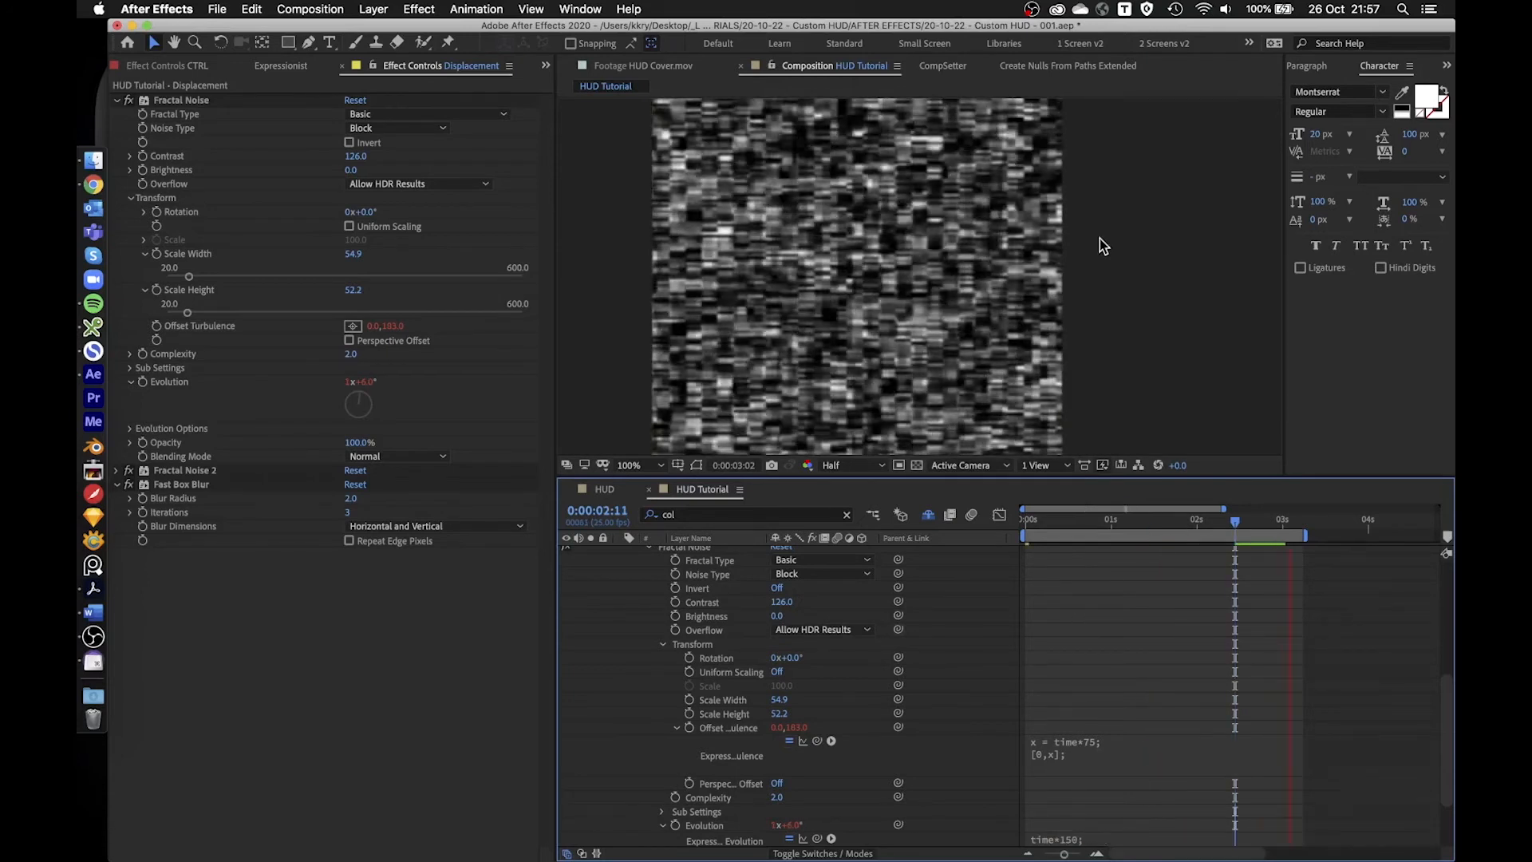
- Set the first Fractal Noise's Evolution expression to time*300; and preview the faster evolution
{"action": "scroll", "coordinate": [1157, 702], "scroll_direction": "down", "scroll_amount": 3}
{"action": "double_click", "coordinate": [1110, 767]}
{"action": "type", "text": "300"}
{"action": "left_click", "coordinate": [1117, 798]}
{"action": "key", "text": "space"}
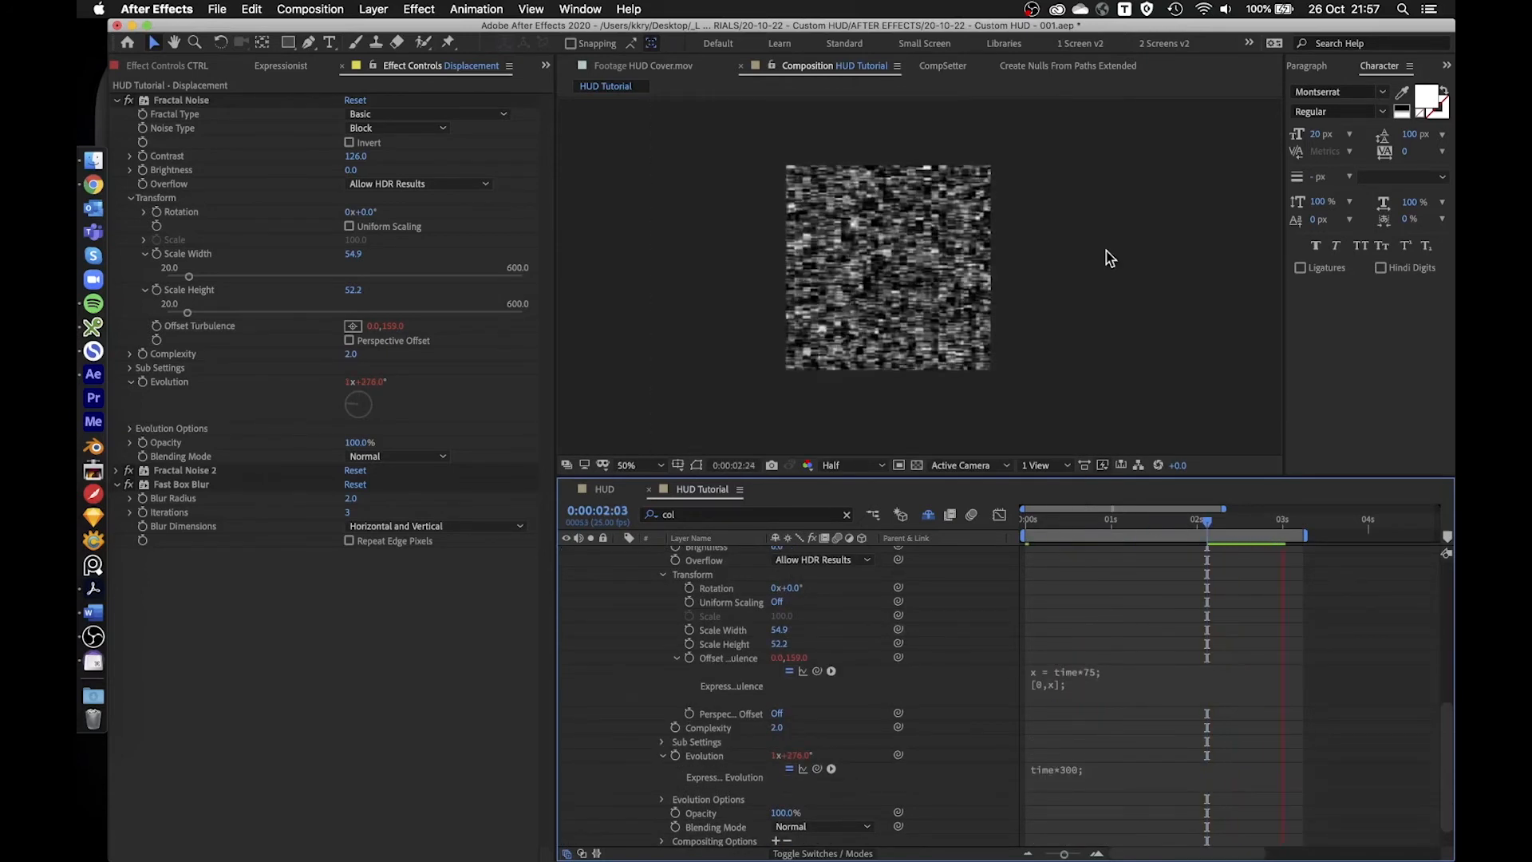
{"action": "key", "text": "space"}
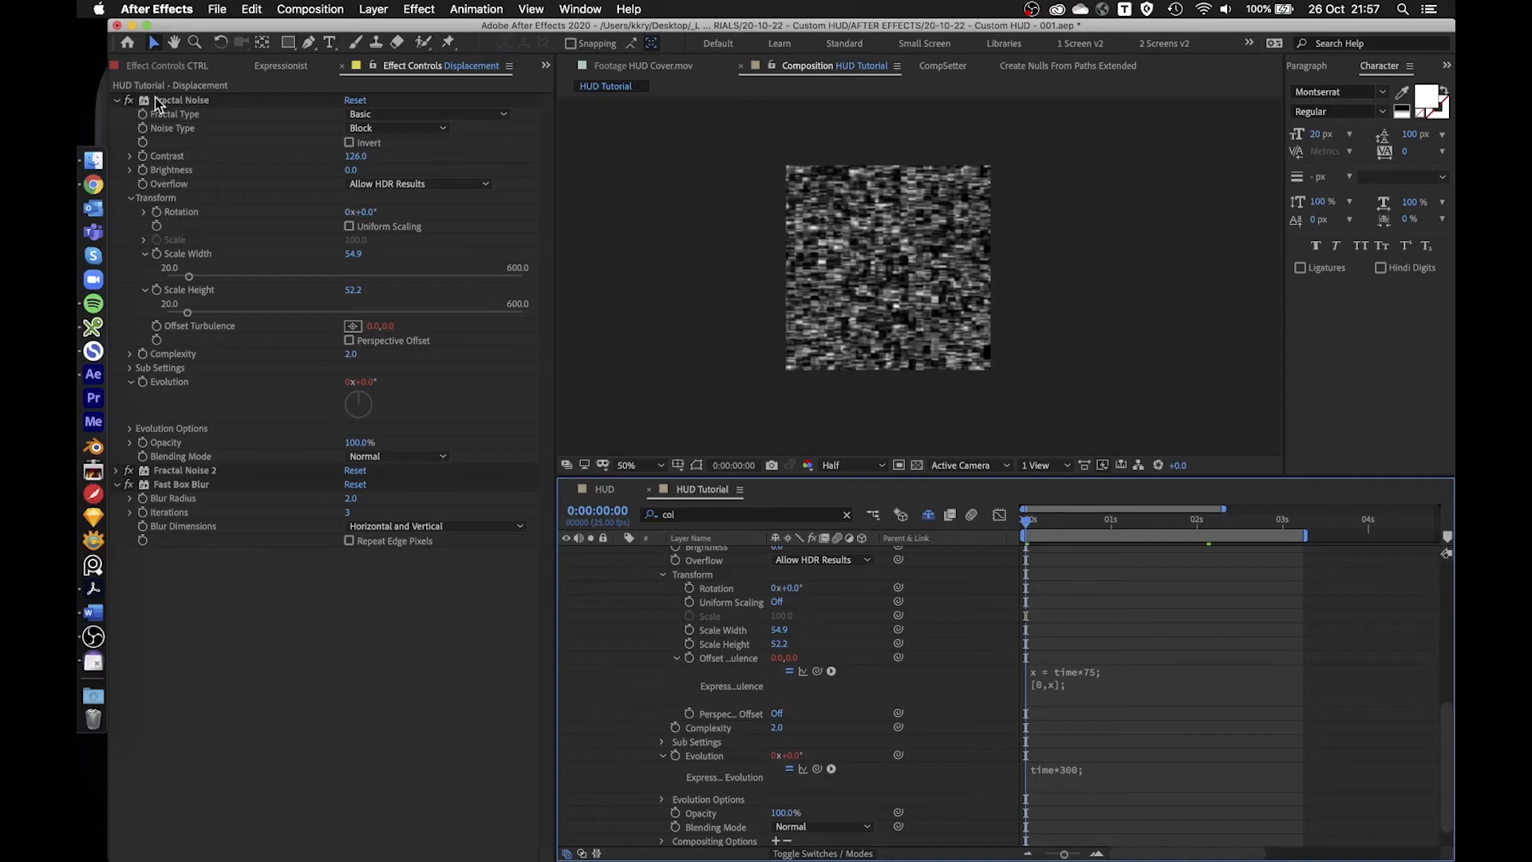
- Disable Fractal Noise 2 and Fast Box Blur to preview the first Fractal Noise's animation alone
{"action": "left_click_drag", "start_coordinate": [128, 472], "coordinate": [128, 485]}
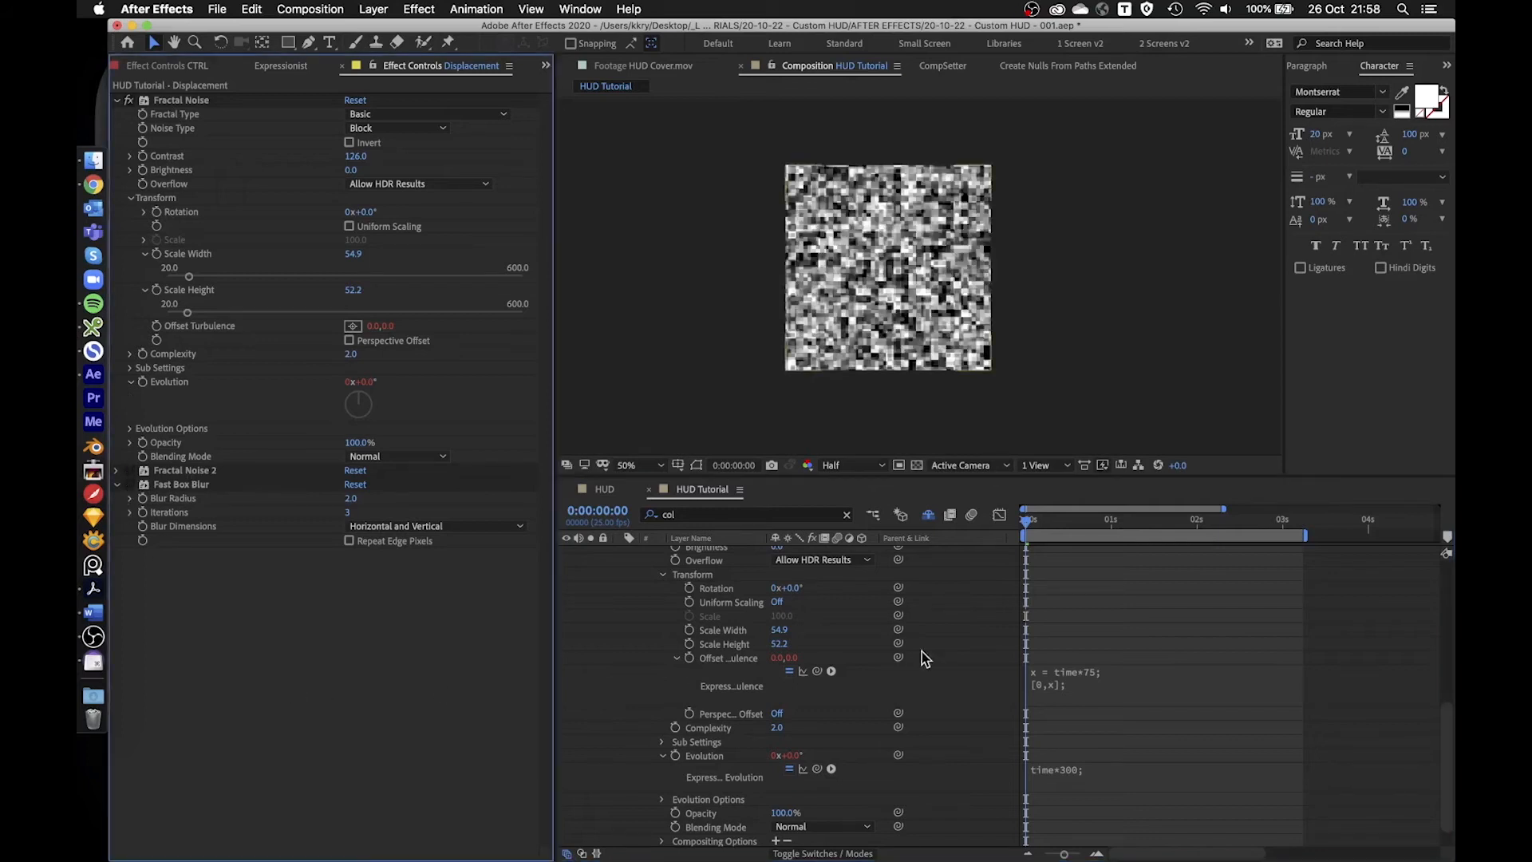
{"action": "key", "text": "space"}
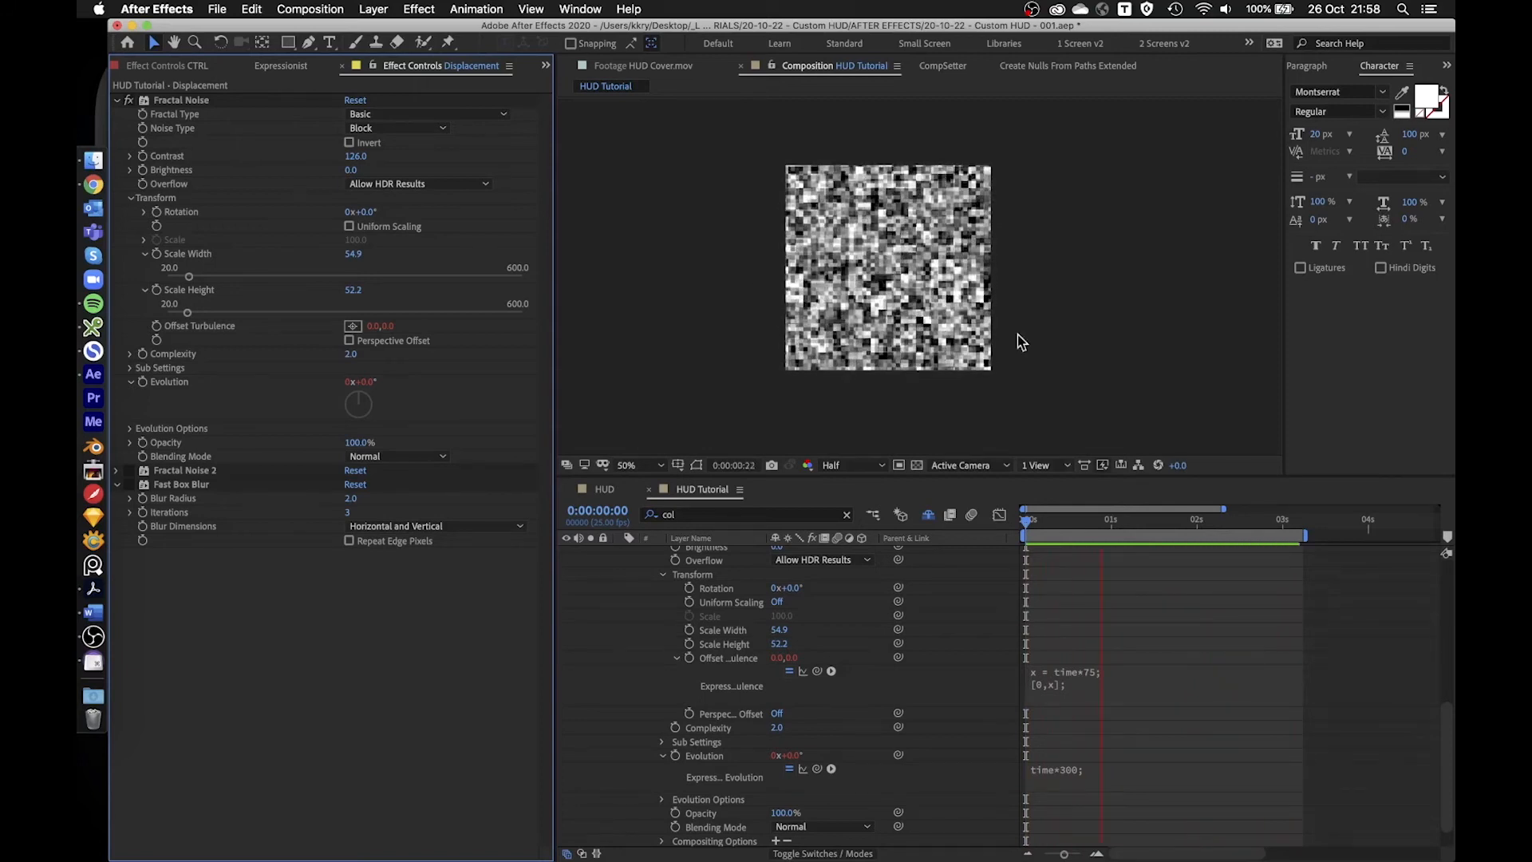
- Re-enable Fractal Noise 2 and copy the first Fractal Noise's Offset Turbulence expression to its Offset Turbulence
{"action": "left_click", "coordinate": [1126, 683]}
{"action": "key", "text": "super+c"}
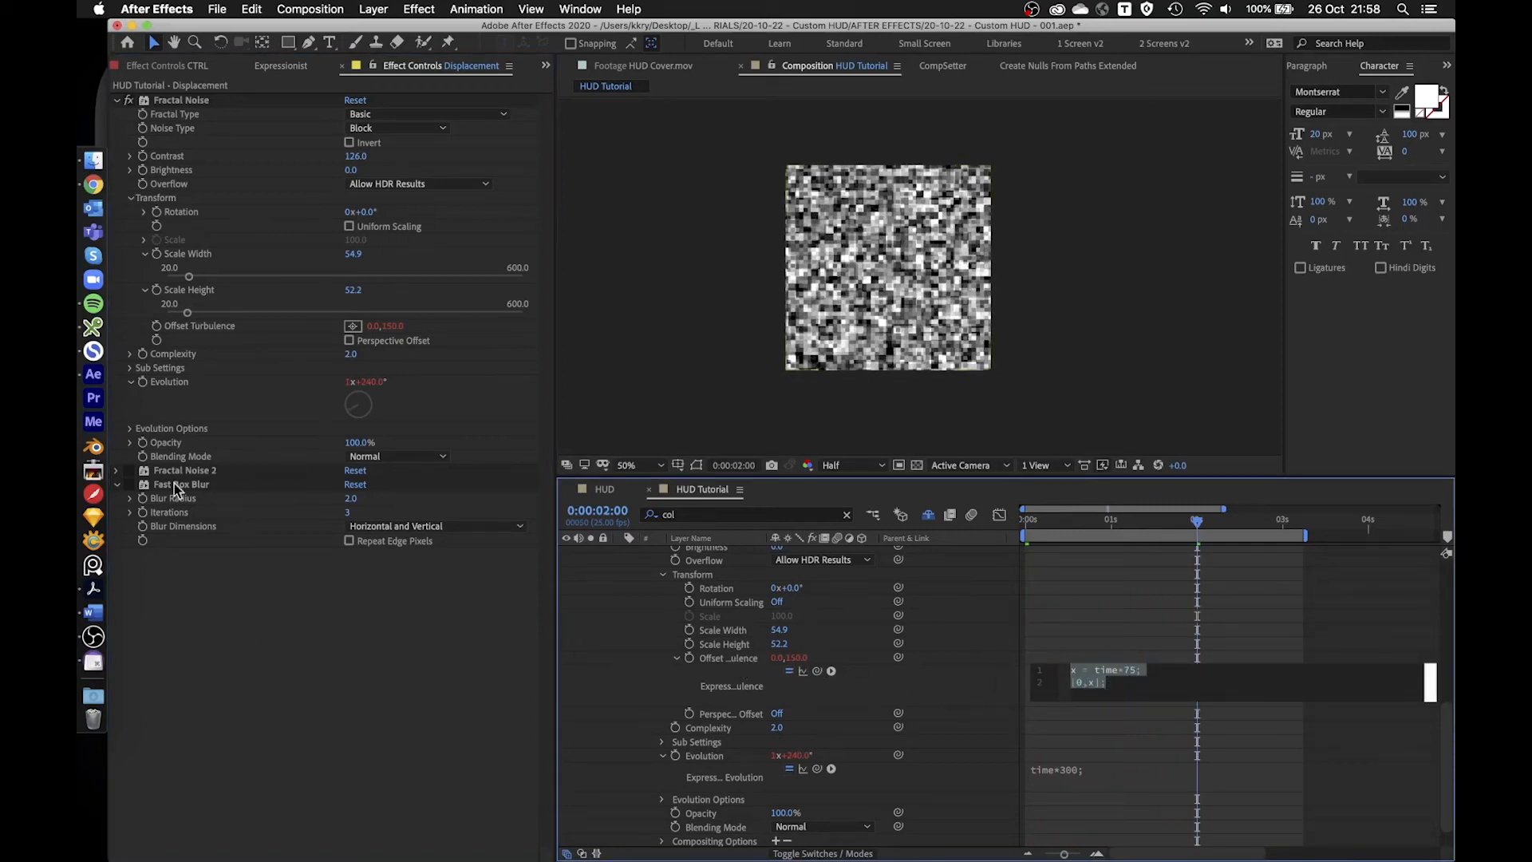
{"action": "left_click", "coordinate": [129, 471]}
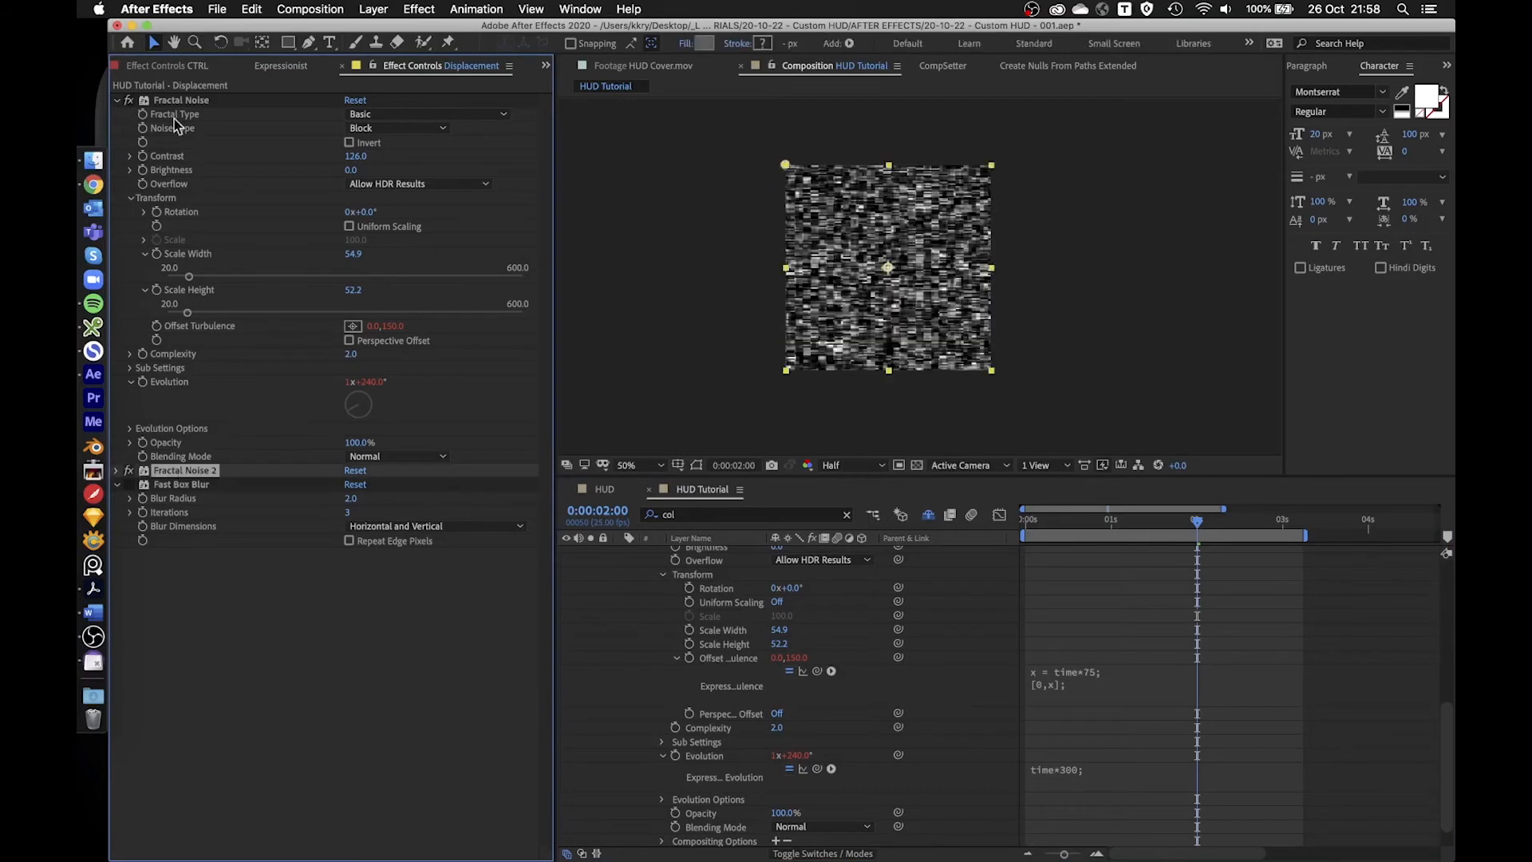
{"action": "left_click", "coordinate": [118, 100]}
{"action": "left_click", "coordinate": [118, 114]}
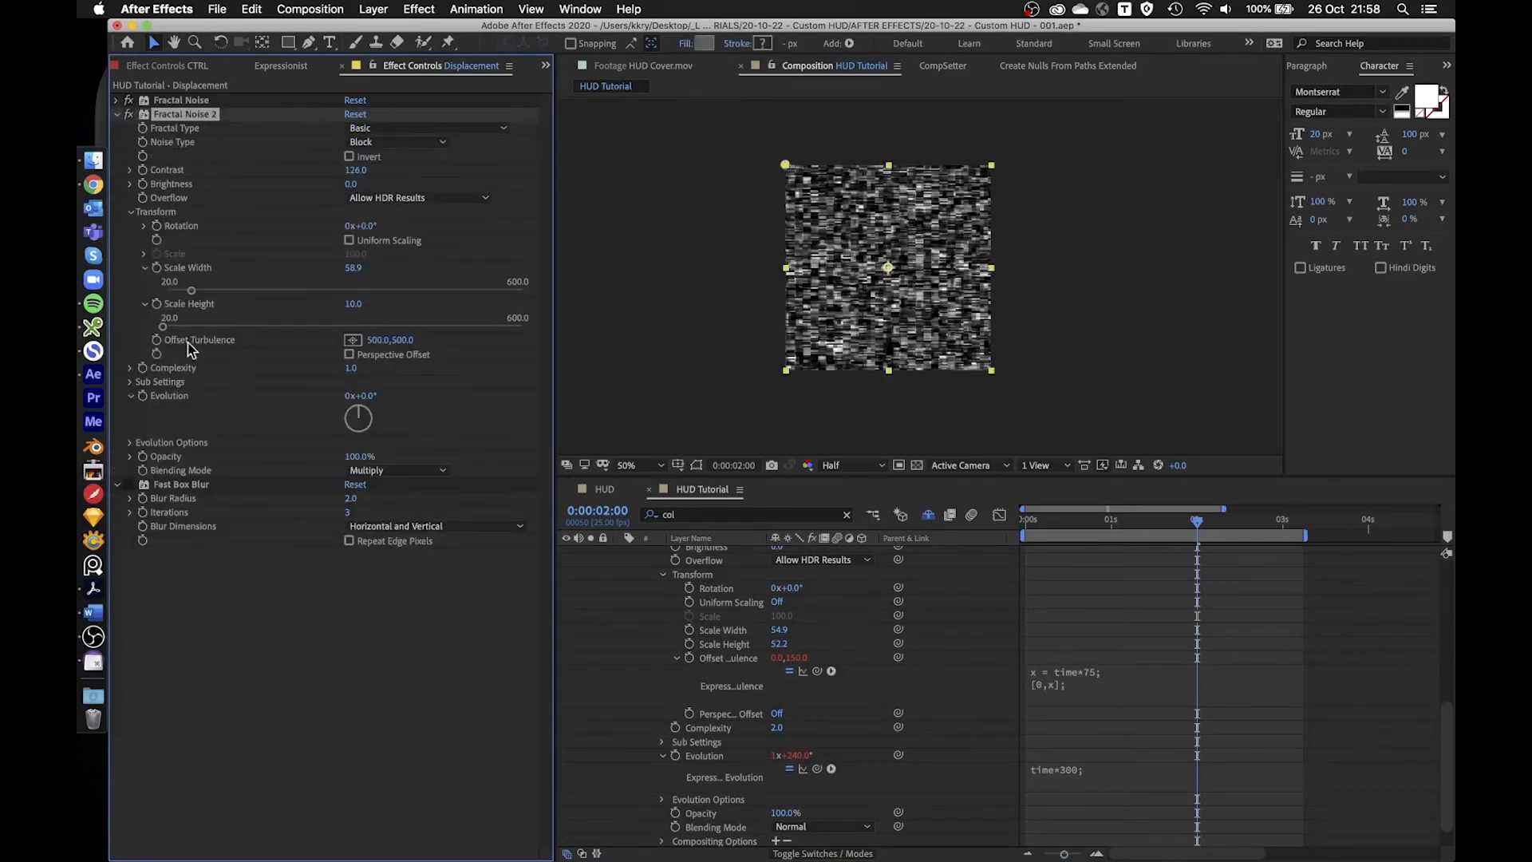
{"action": "left_click", "coordinate": [157, 340], "text": "alt"}
{"action": "key", "text": "super+v"}
{"action": "left_click", "coordinate": [1156, 796]}
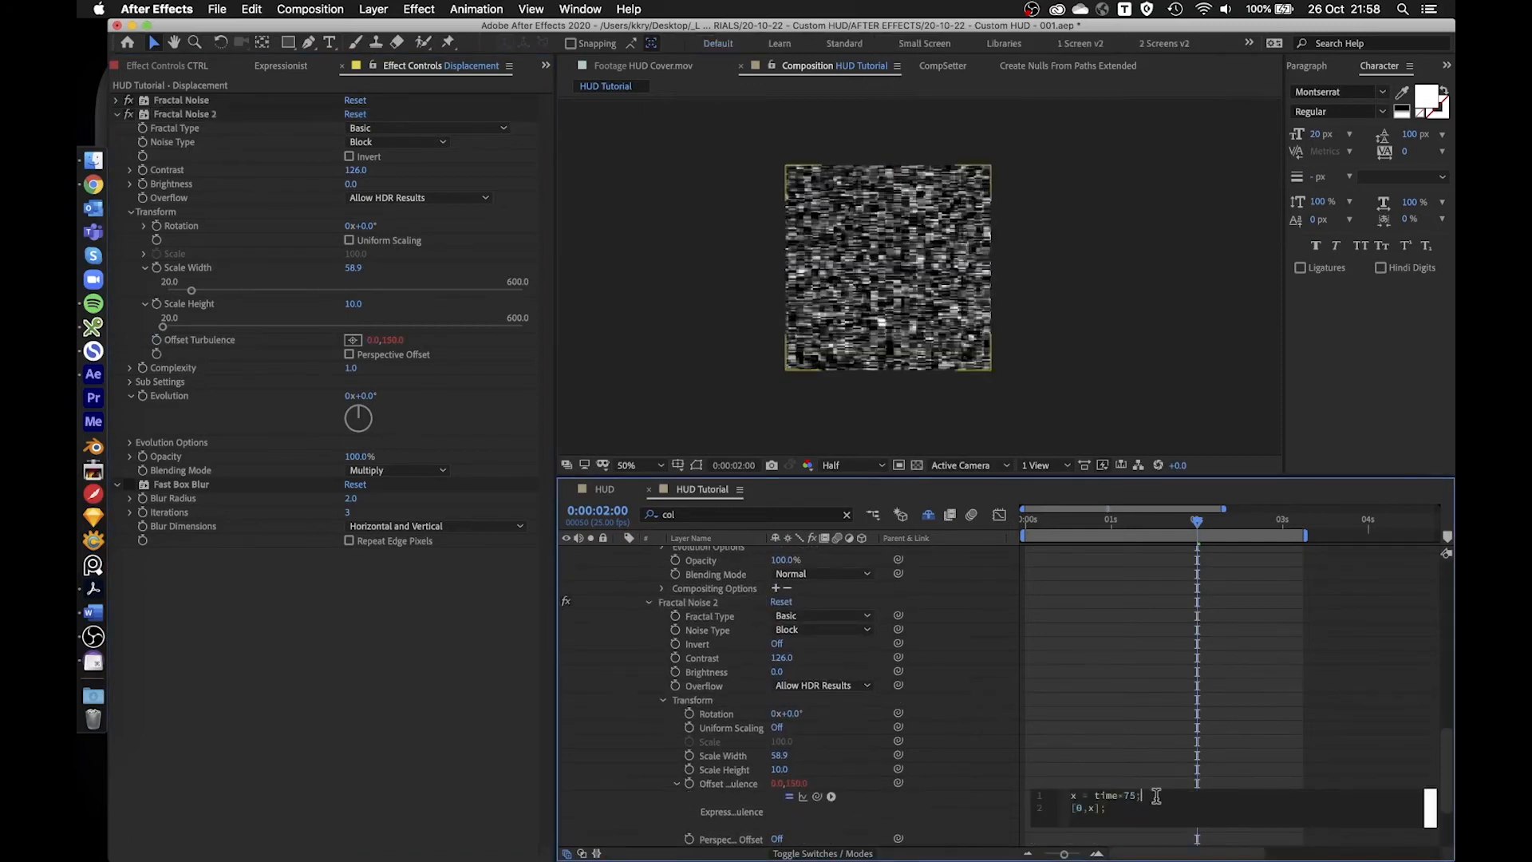
- Set the time multiplier in Fractal Noise 2's Offset Turbulence expression to 120
{"action": "double_click", "coordinate": [1133, 794]}
{"action": "type", "text": "120"}
{"action": "left_click", "coordinate": [1115, 694]}
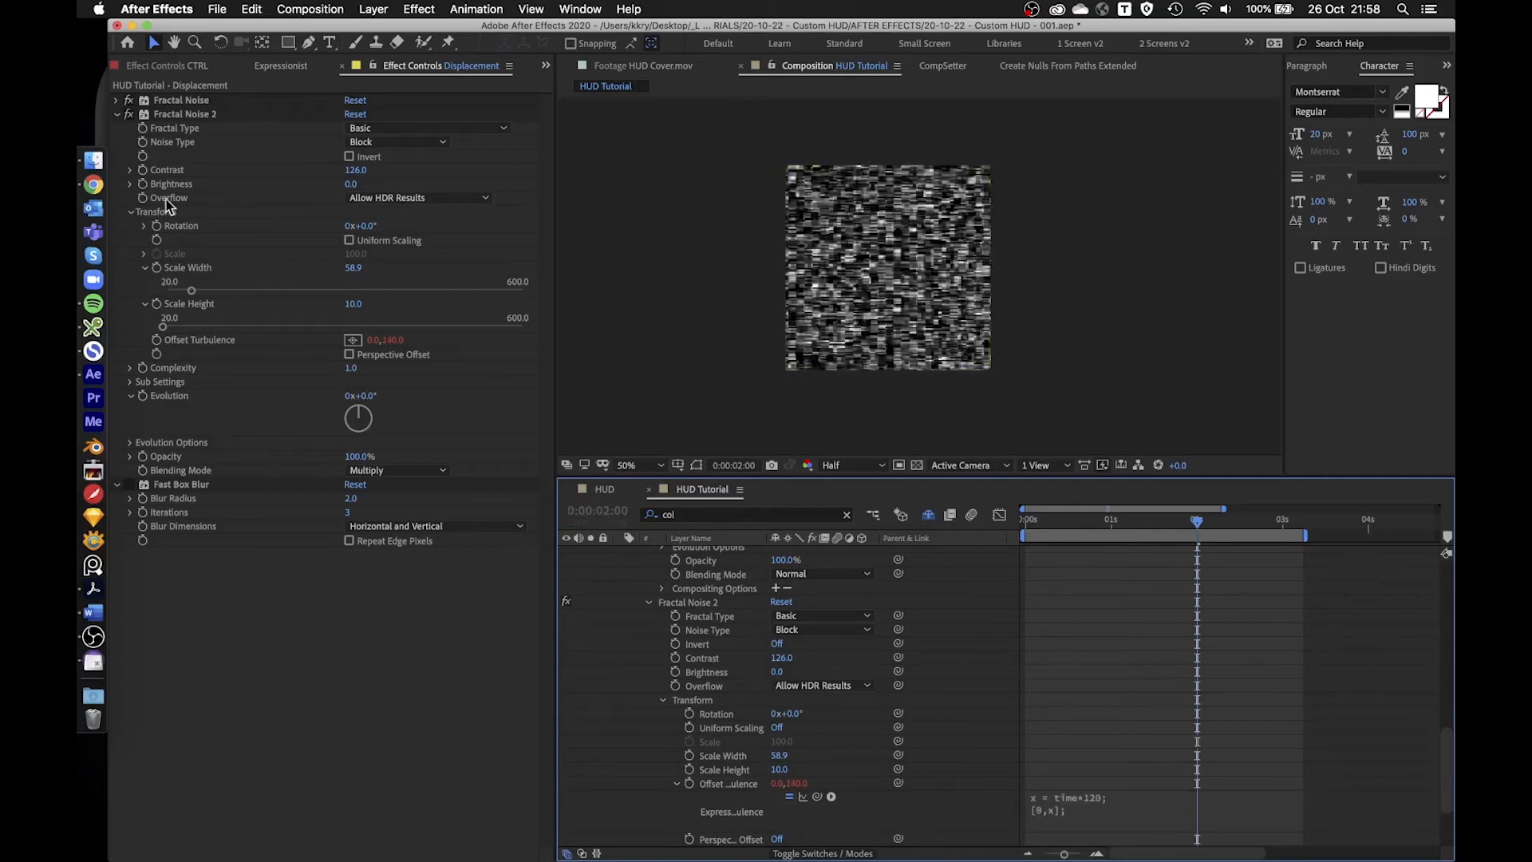
- Disable the first Fractal Noise and preview Fractal Noise 2's movement on its own
{"action": "left_click", "coordinate": [130, 102]}
{"action": "key", "text": "space"}
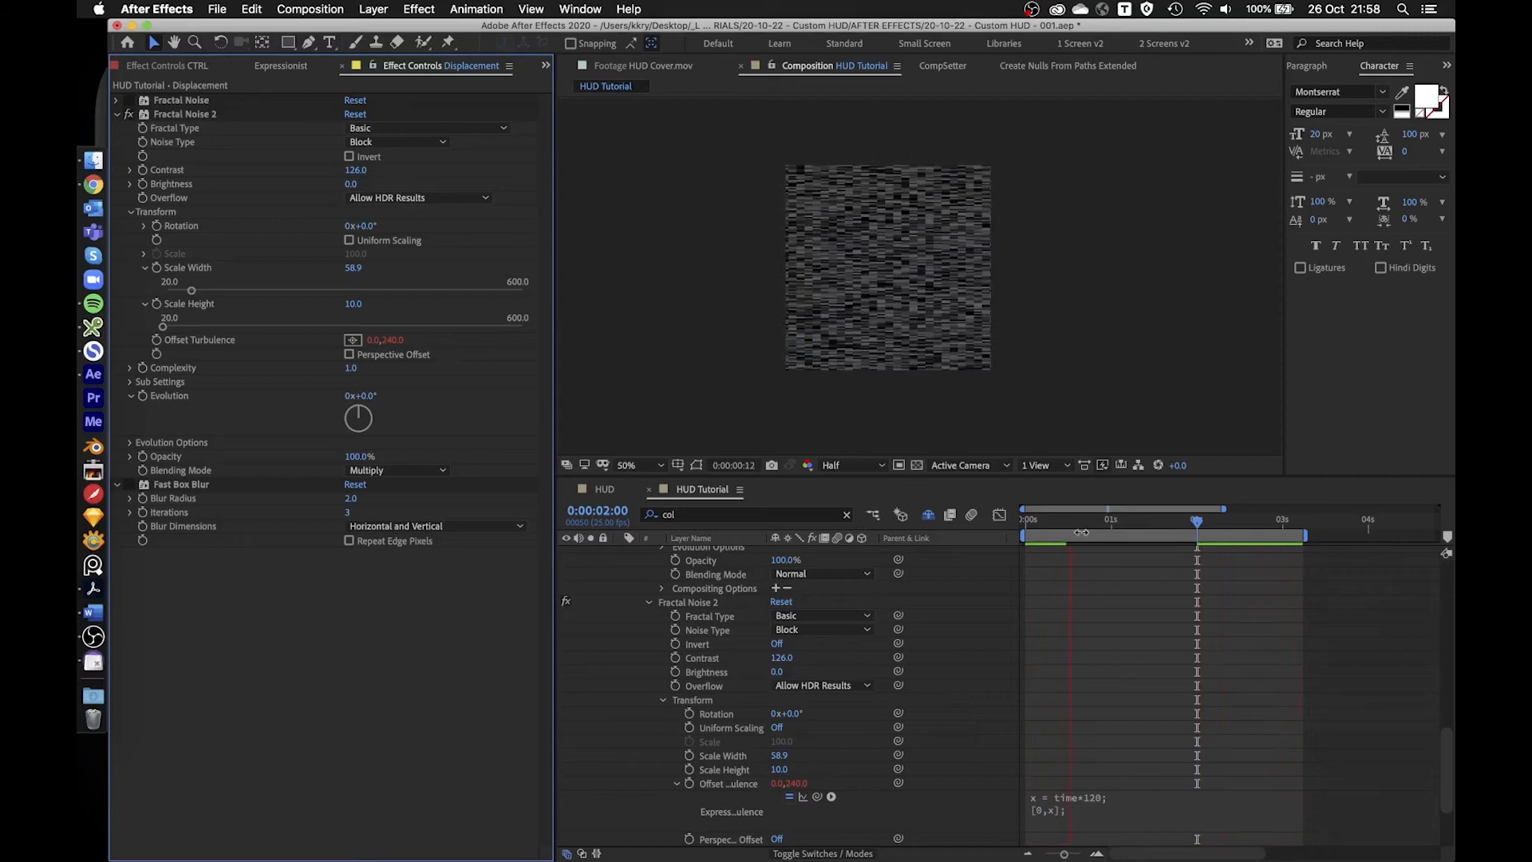
{"action": "key", "text": "space"}
- Add the expression "time*50;" to Fractal Noise 2's Evolution and scrub through the timeline to check it
{"action": "scroll", "coordinate": [634, 690], "scroll_direction": "down", "scroll_amount": 1}
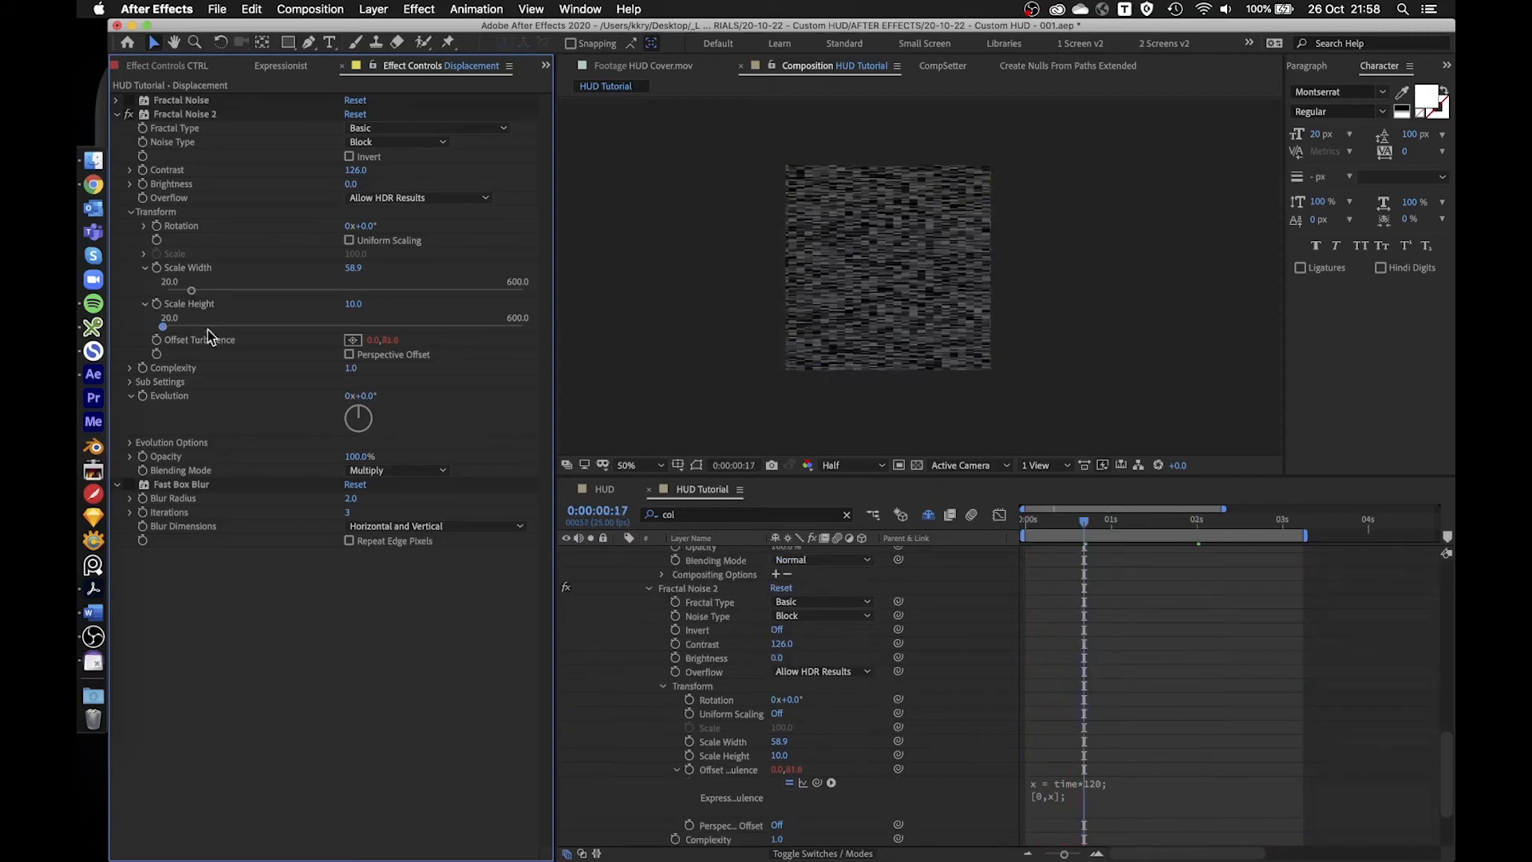
{"action": "left_click", "coordinate": [142, 396], "text": "alt"}
{"action": "type", "text": "t"}
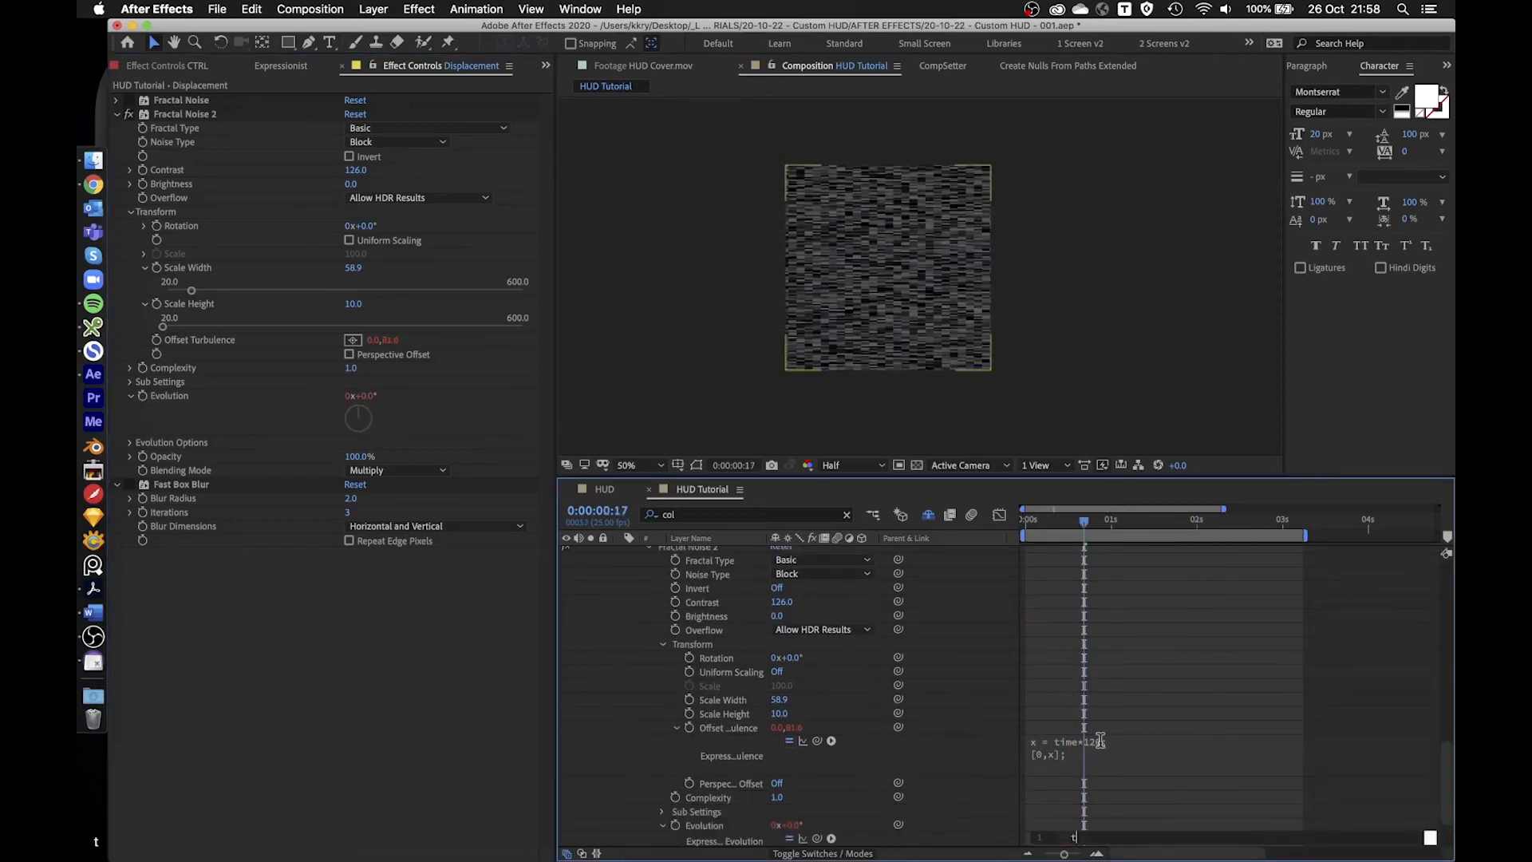
{"action": "type", "text": "ime*50"}
{"action": "left_click", "coordinate": [1170, 649]}
{"action": "left_click_drag", "start_coordinate": [1084, 520], "coordinate": [1169, 520]}
- Set the time multiplier in Fractal Noise 2's Evolution expression to 200
{"action": "scroll", "coordinate": [1128, 784], "scroll_direction": "down", "scroll_amount": 5}
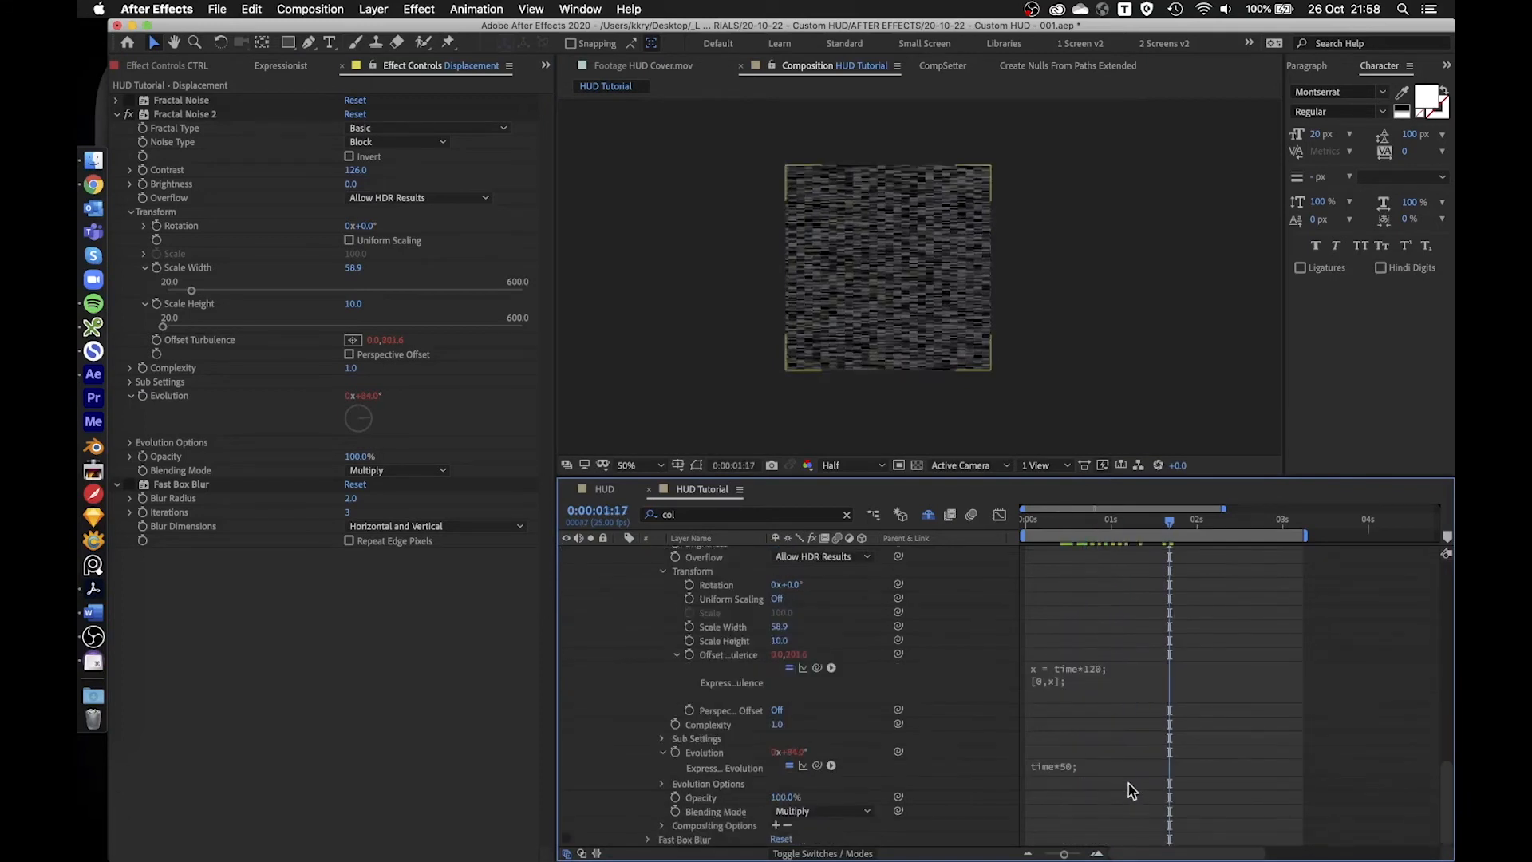
{"action": "left_click", "coordinate": [1108, 764]}
{"action": "double_click", "coordinate": [1108, 764]}
{"action": "type", "text": "200"}
- End the work area at 0:00:01:24 and preview Fractal Noise 2's animation
{"action": "left_click_drag", "start_coordinate": [1077, 524], "coordinate": [1194, 525]}
{"action": "key", "text": "n"}
{"action": "key", "text": "space"}
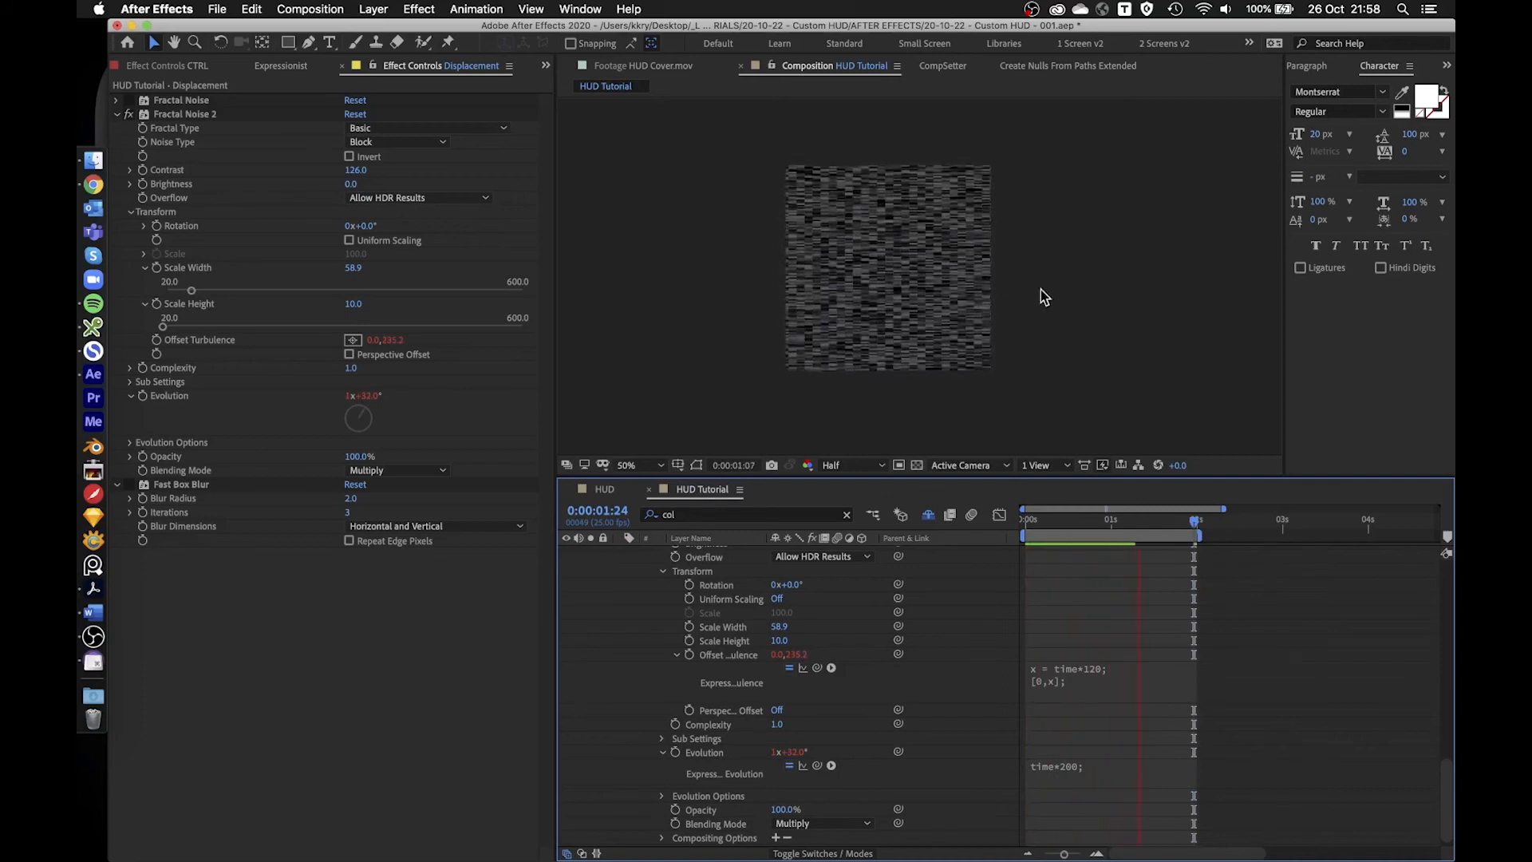
{"action": "key", "text": "space"}
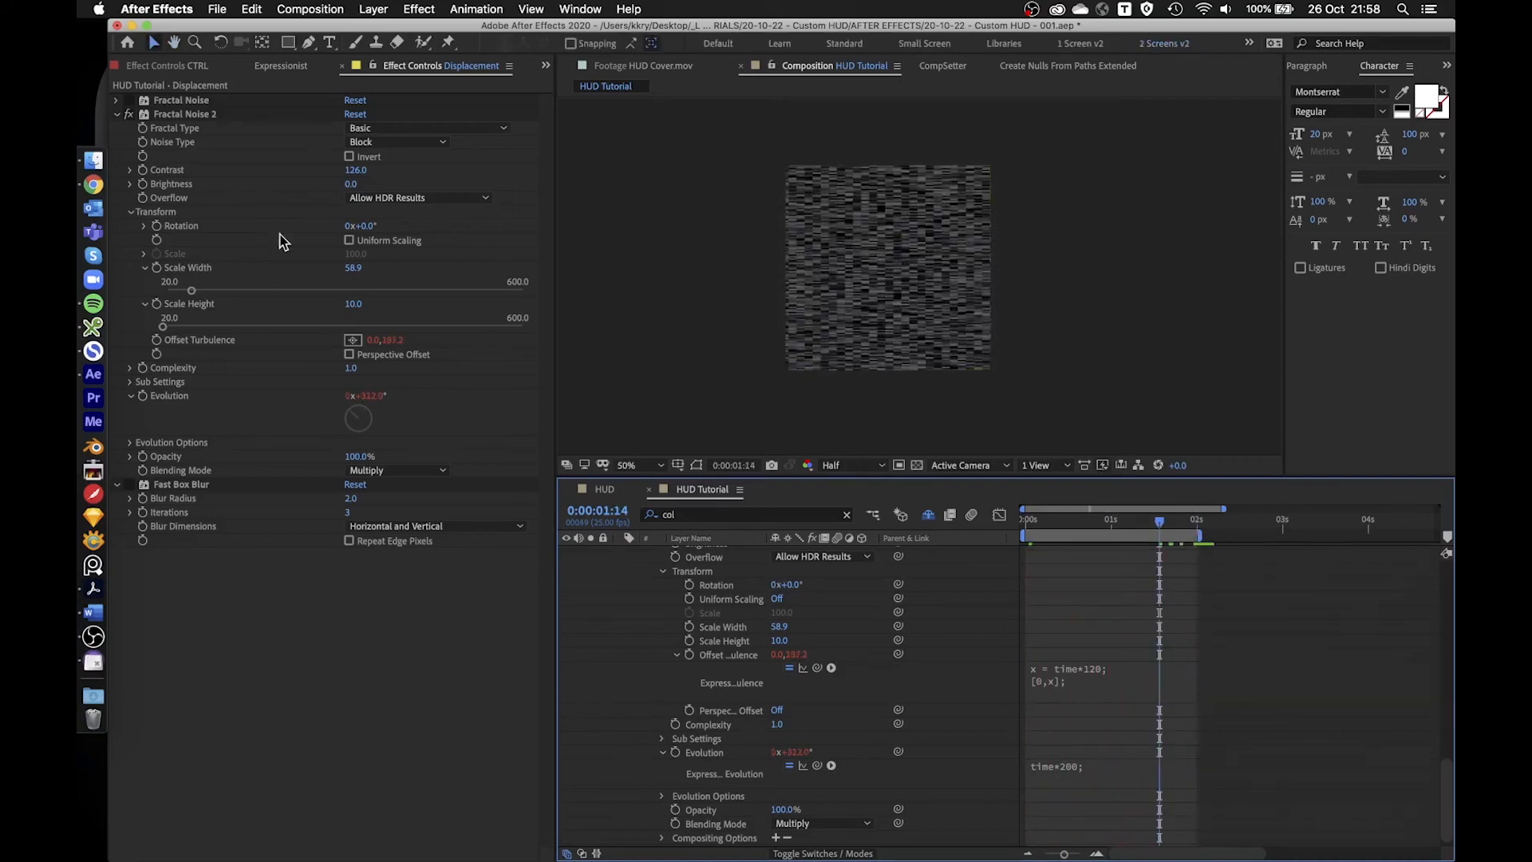
- Re-enable the first Fractal Noise and Fast Box Blur, and set the blur's iterations to 2
{"action": "left_click", "coordinate": [129, 100]}
{"action": "left_click_drag", "start_coordinate": [1045, 526], "coordinate": [1150, 526]}
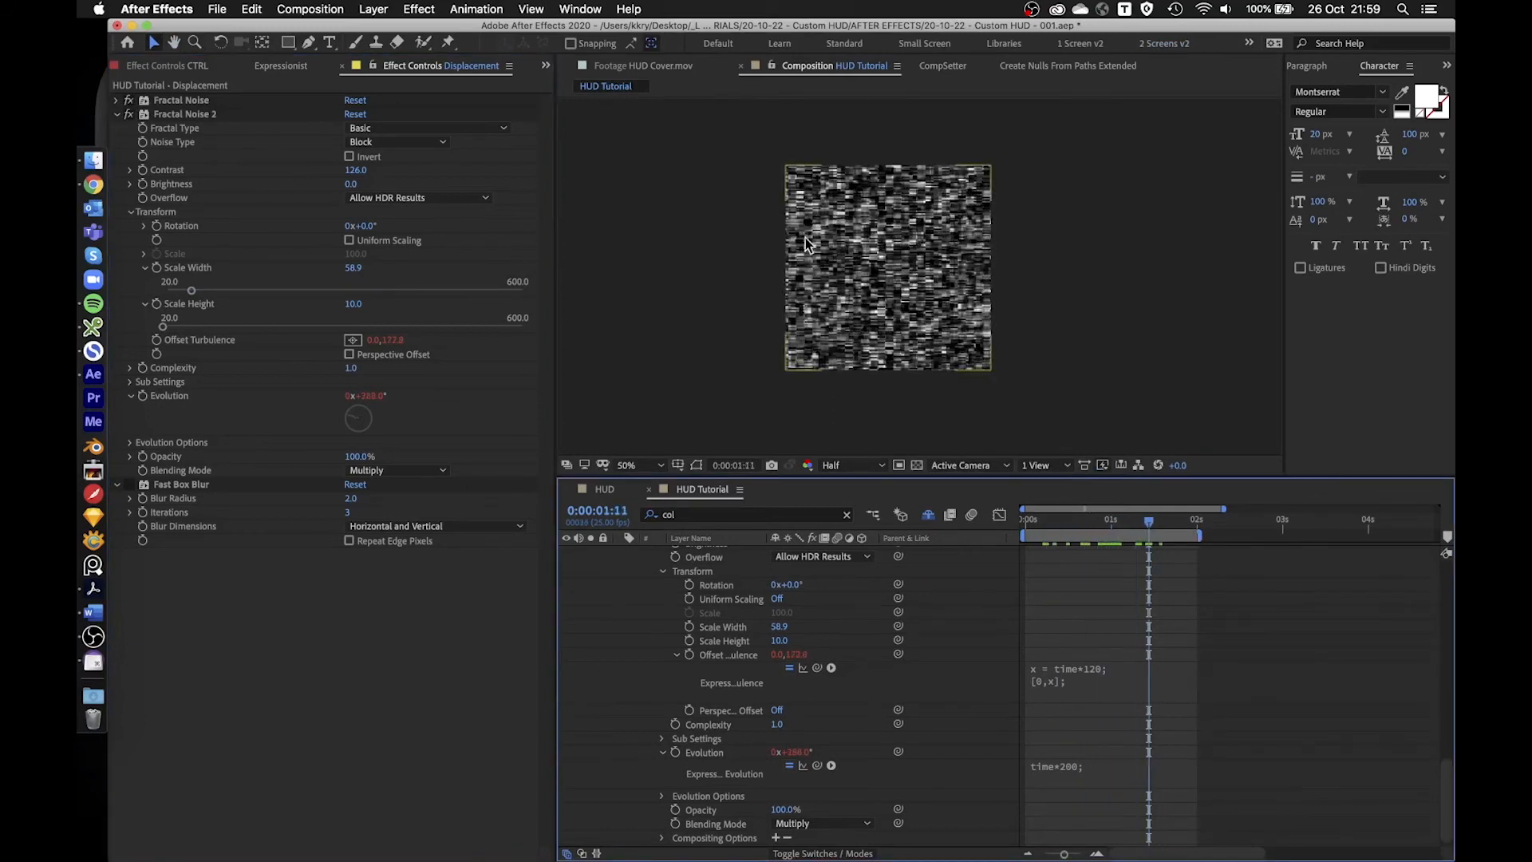
{"action": "left_click", "coordinate": [130, 485]}
{"action": "left_click", "coordinate": [352, 512]}
{"action": "key", "text": "Return"}
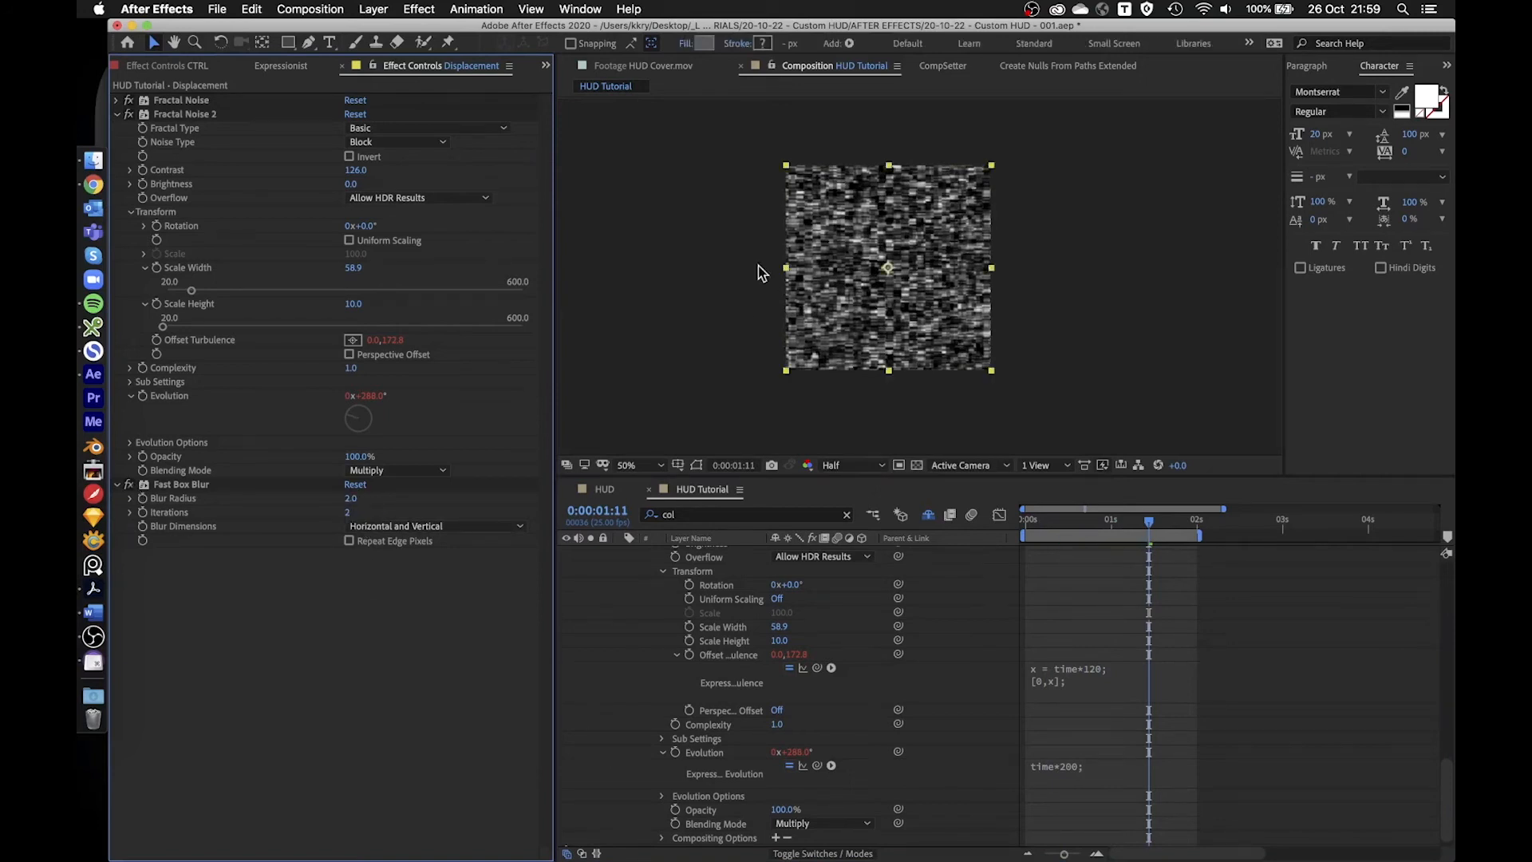
- Clear the layer search filter in the HUD Tutorial timeline
{"action": "key", "text": "slash"}
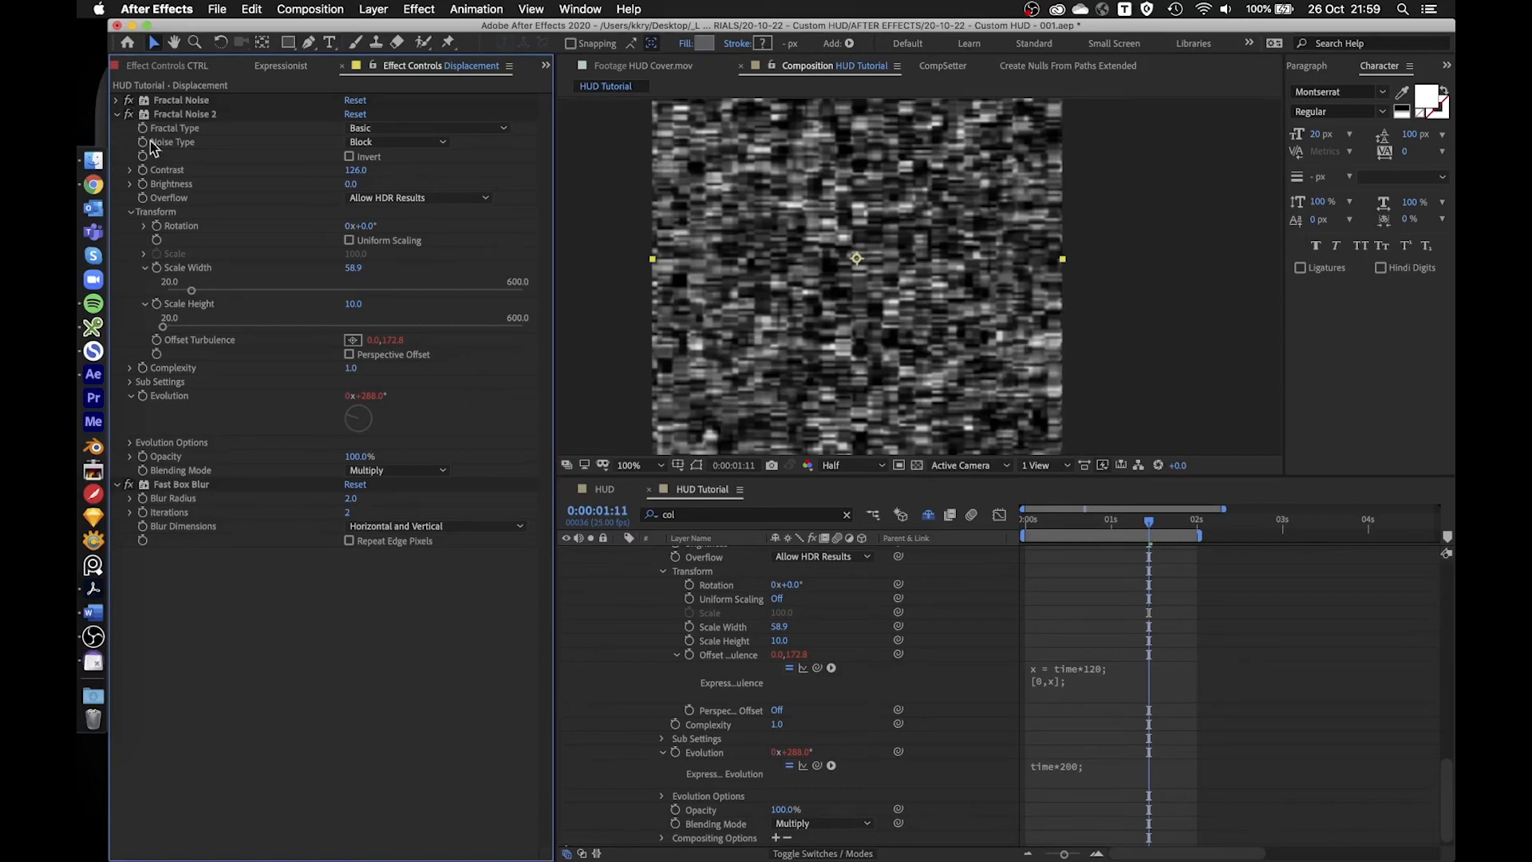
{"action": "left_click", "coordinate": [847, 515]}
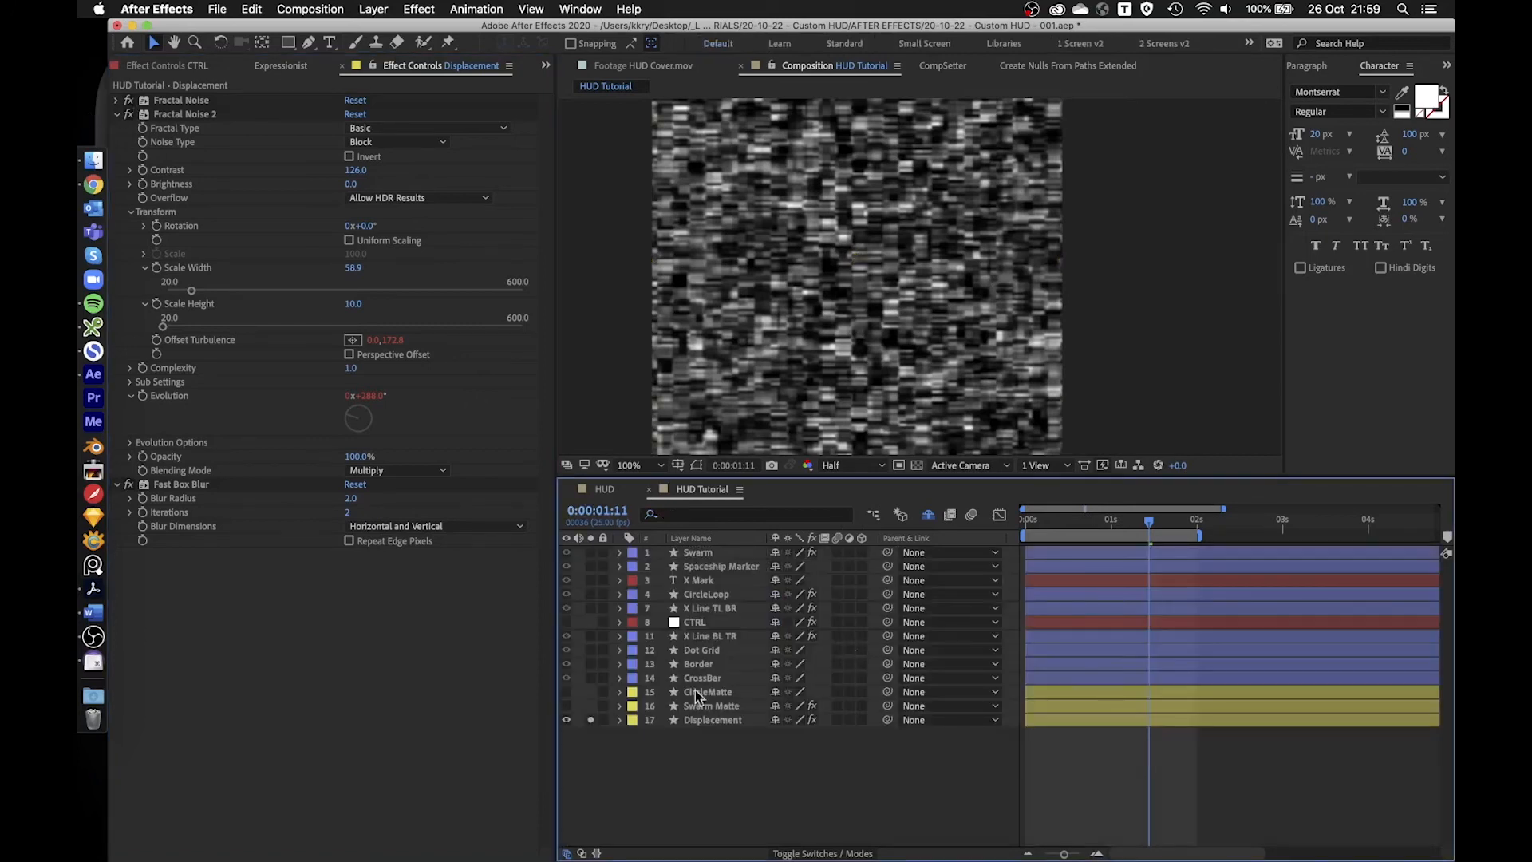
- Draw a wide, thin rectangular mask across the upper part of the Displacement layer, extending past both sides of the composition
{"action": "left_click", "coordinate": [720, 720]}
{"action": "key", "text": "comma"}
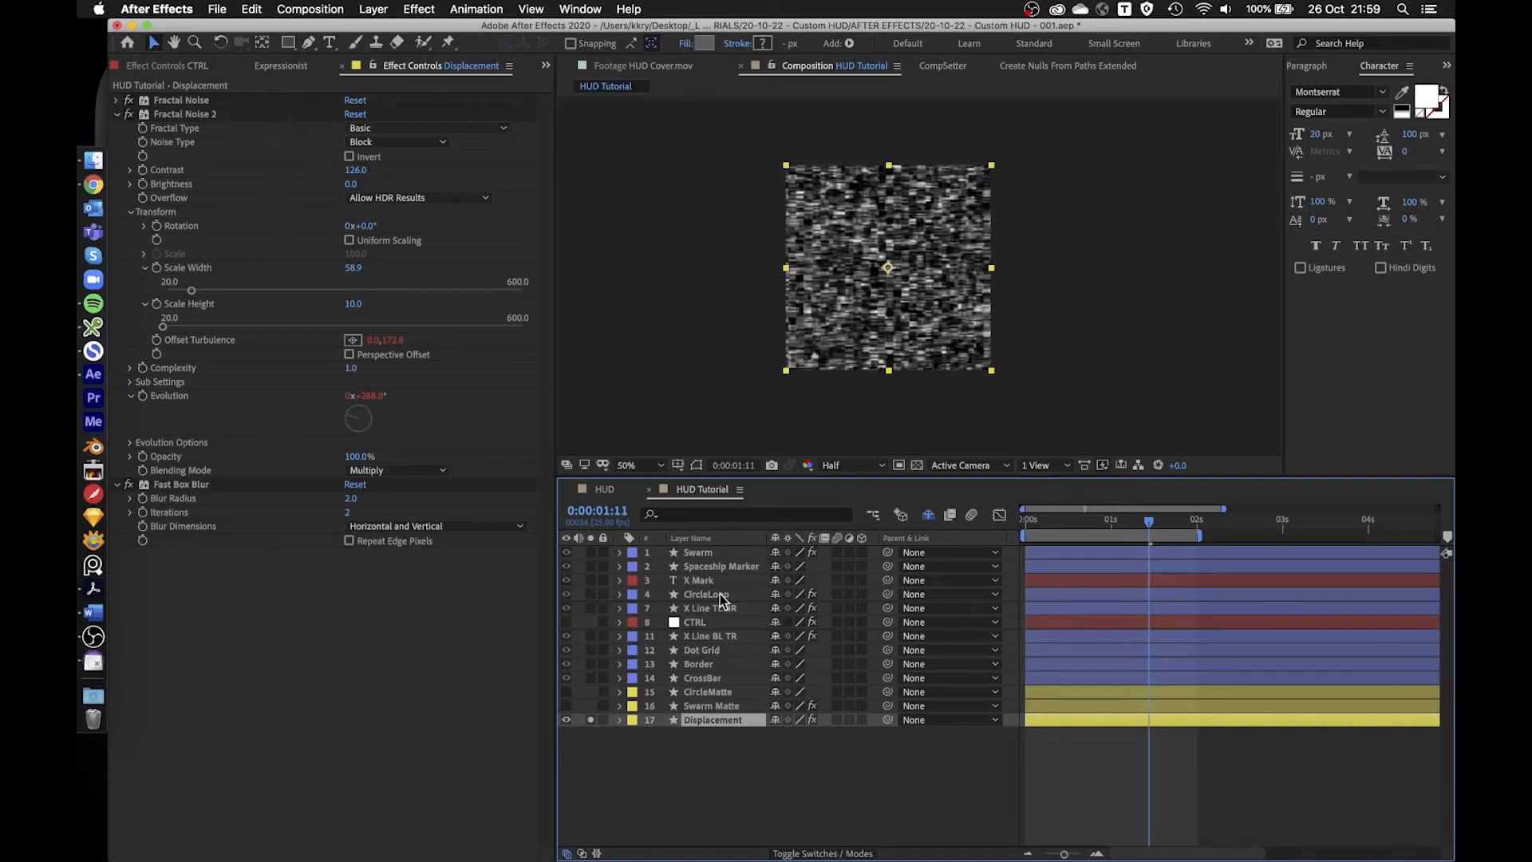
{"action": "key", "text": "q"}
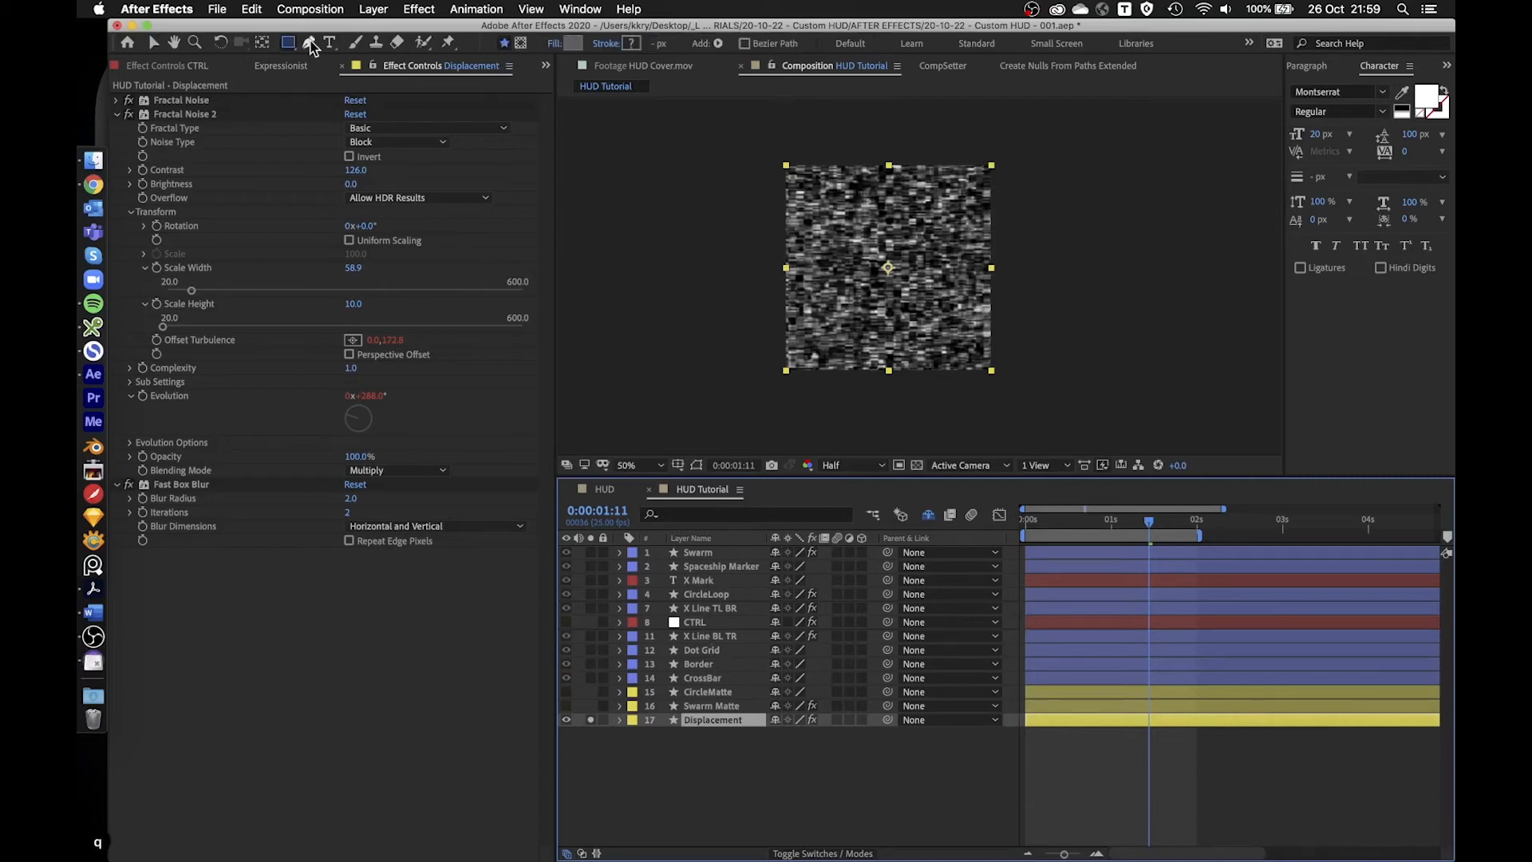
{"action": "left_click", "coordinate": [519, 45]}
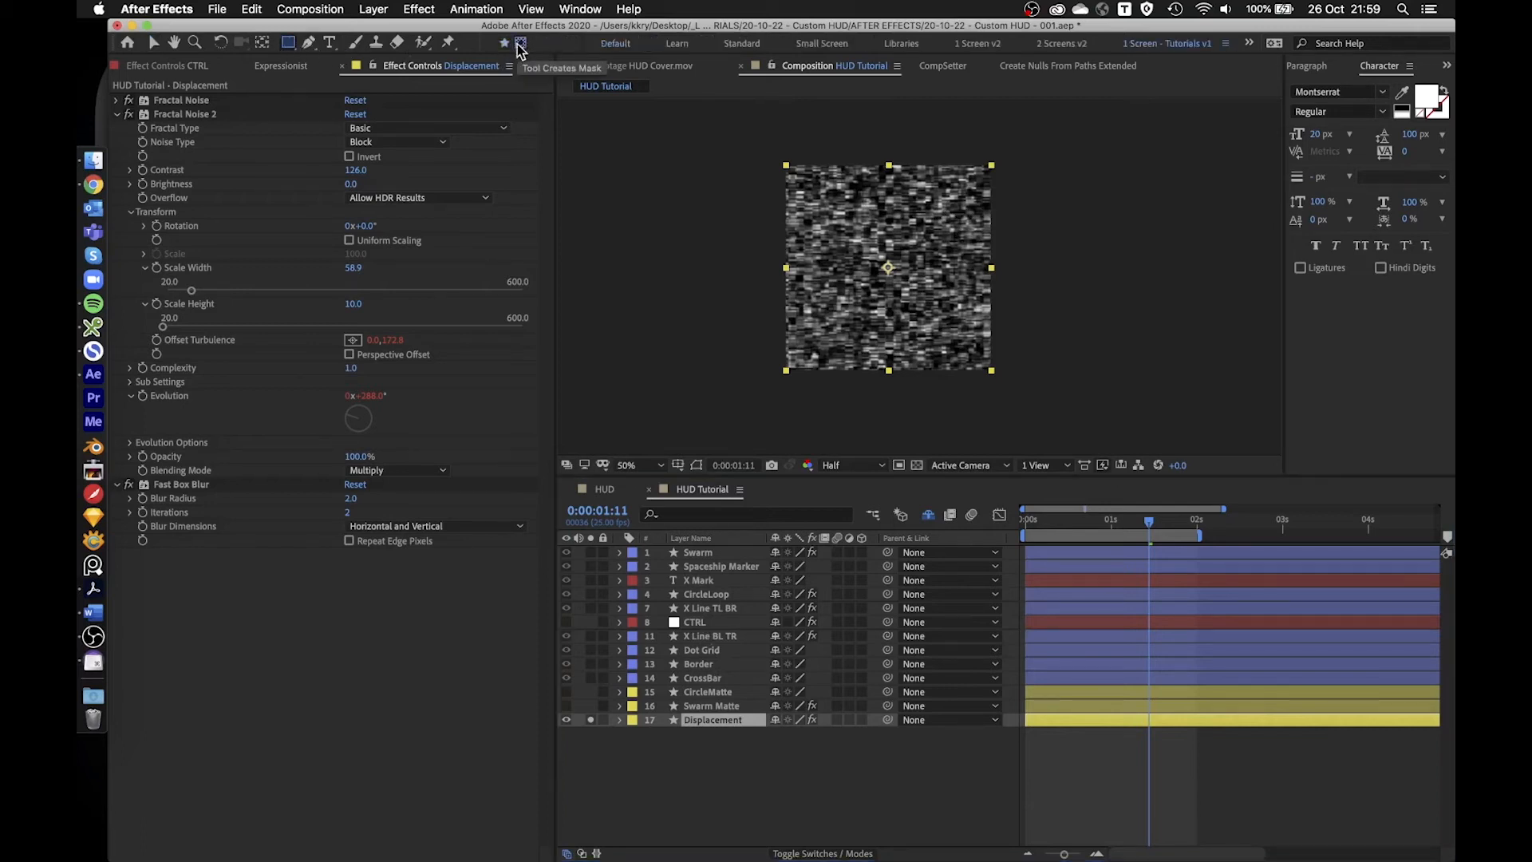
{"action": "left_click_drag", "start_coordinate": [730, 175], "coordinate": [1053, 210]}
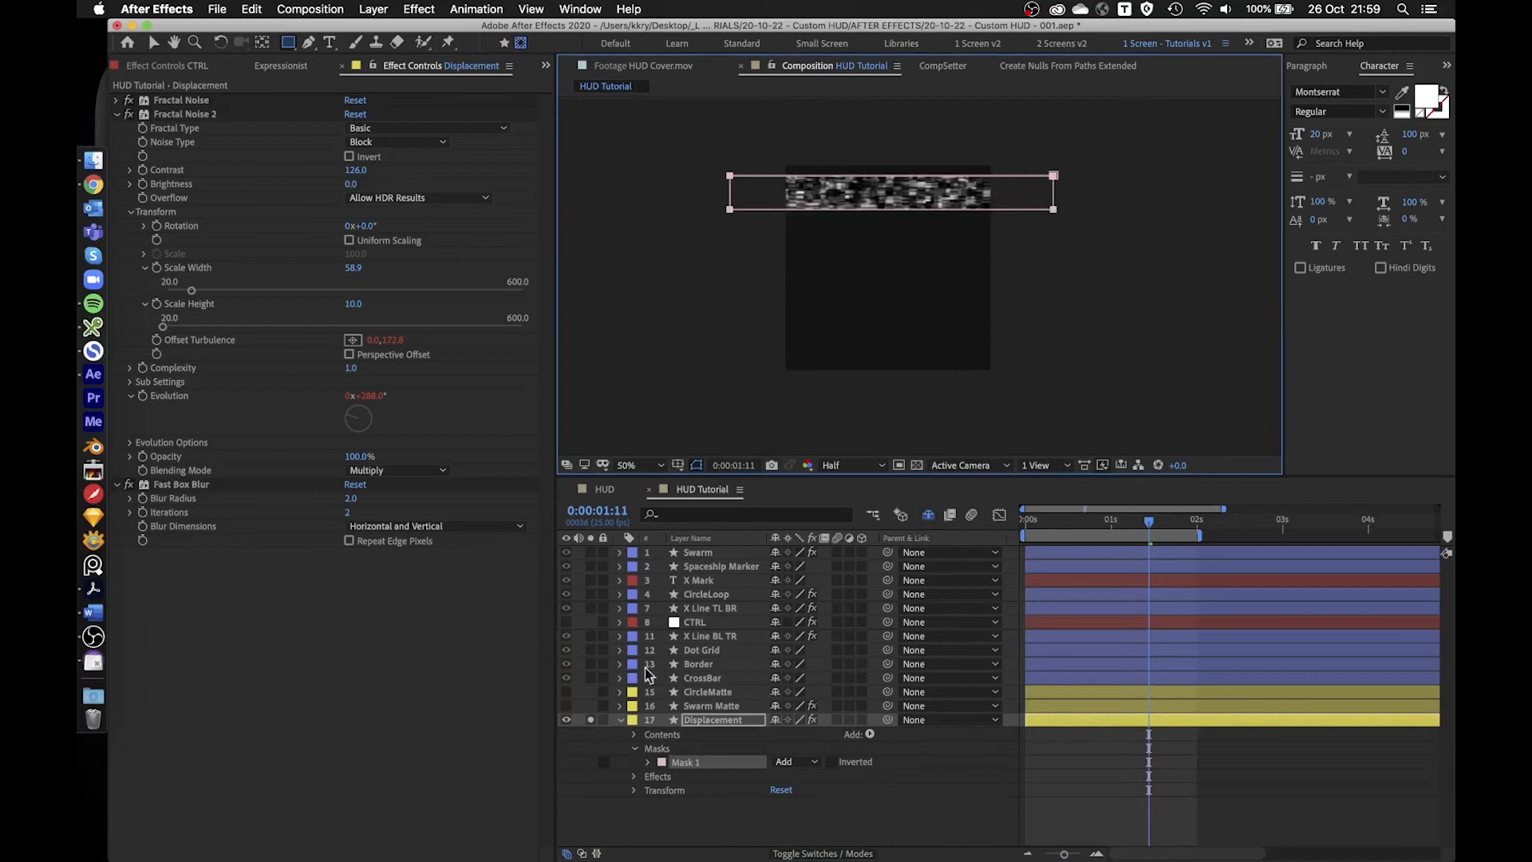
- Hide Displacement, solo CircleLoop, and move the mask band down over the upper part of the large circle
{"action": "left_click", "coordinate": [592, 721]}
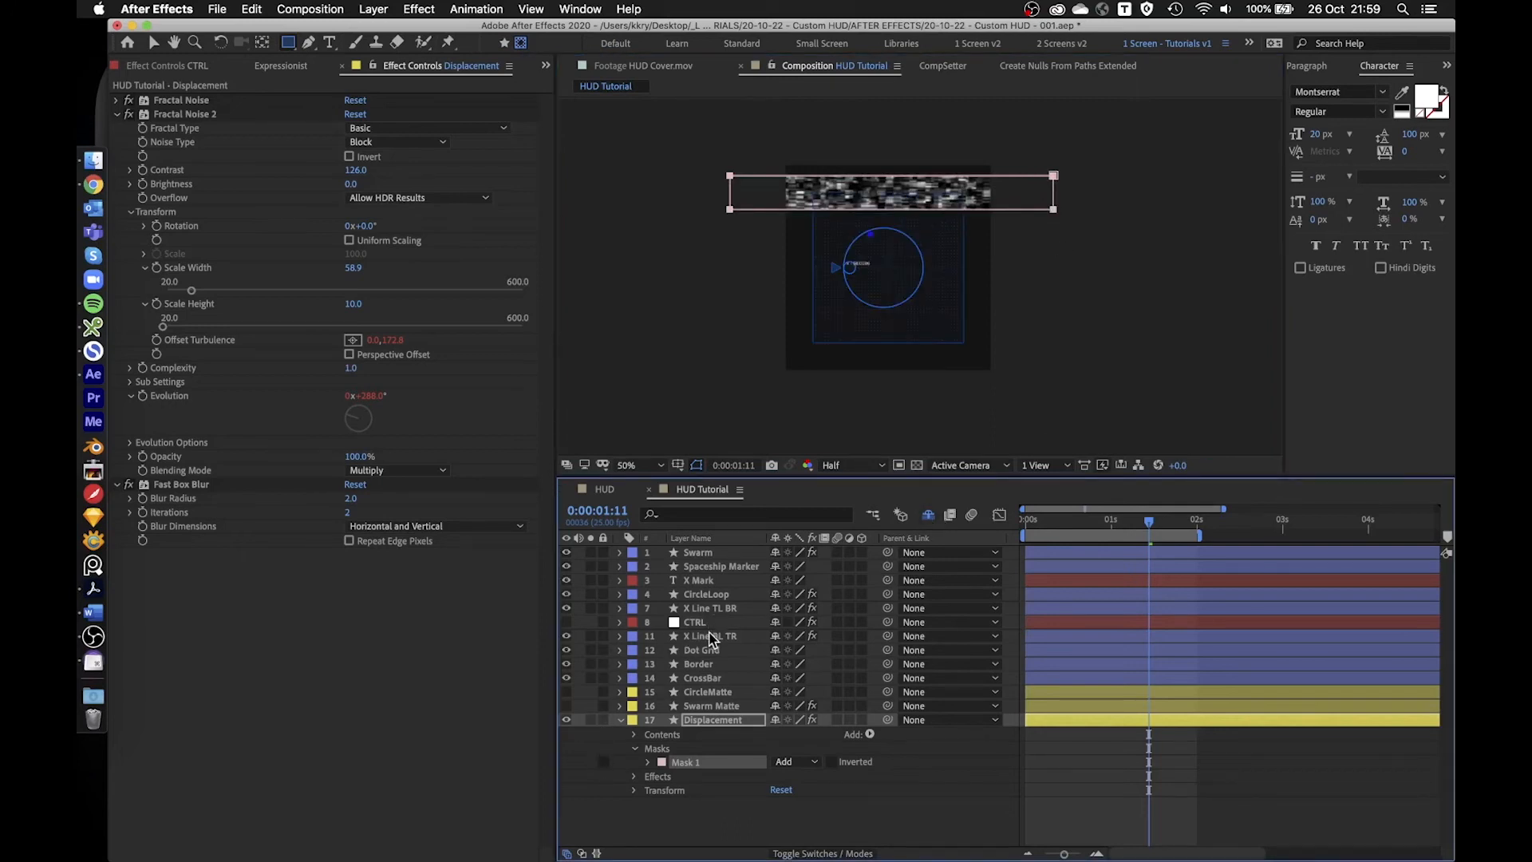
{"action": "left_click", "coordinate": [590, 595]}
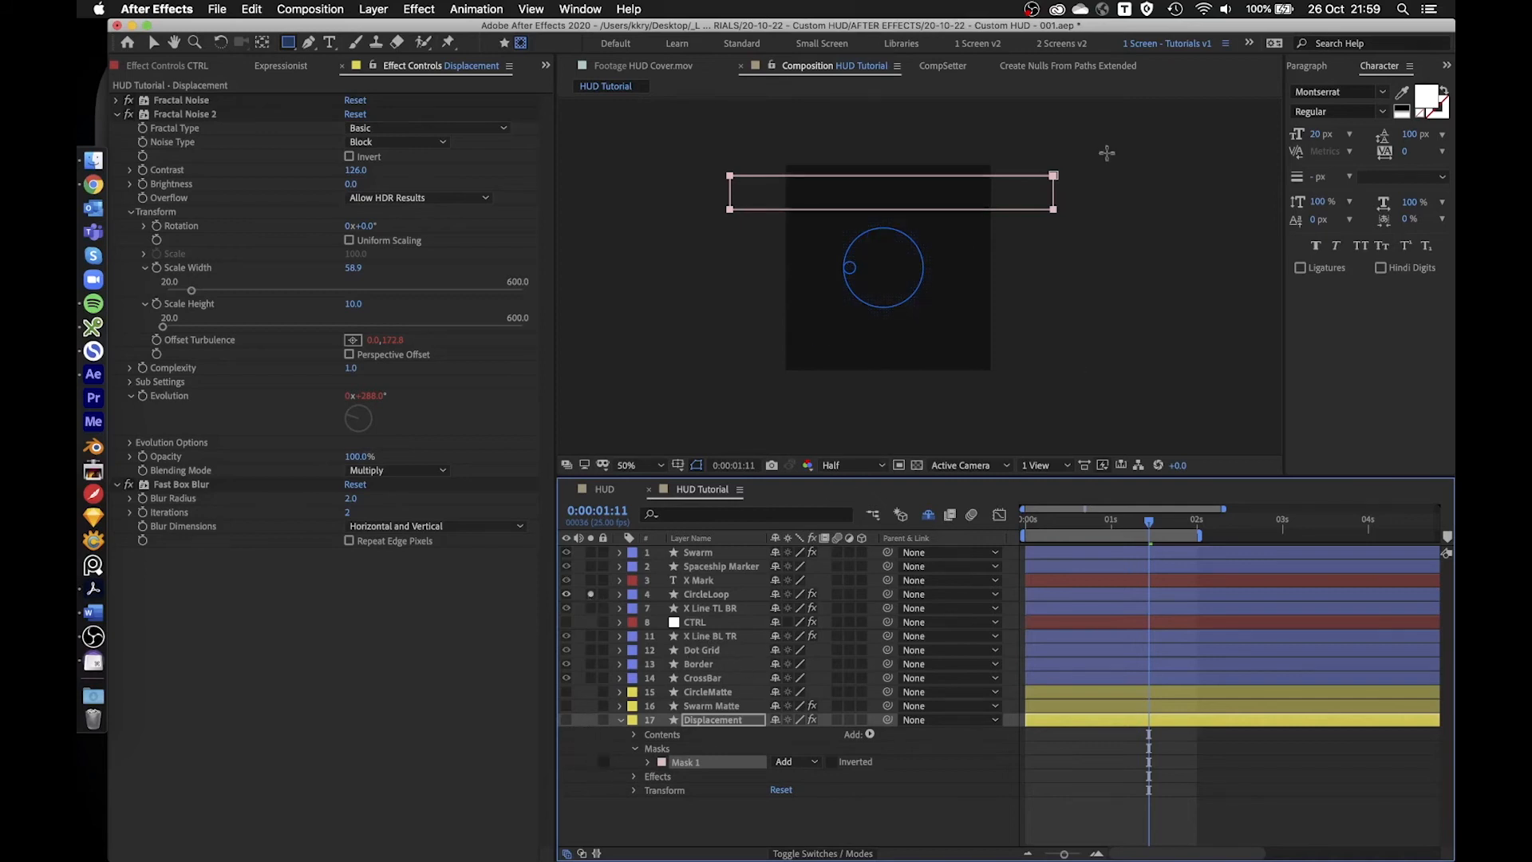
{"action": "key", "text": "v"}
{"action": "left_click_drag", "start_coordinate": [1047, 214], "coordinate": [1050, 270]}
{"action": "key", "text": "slash"}
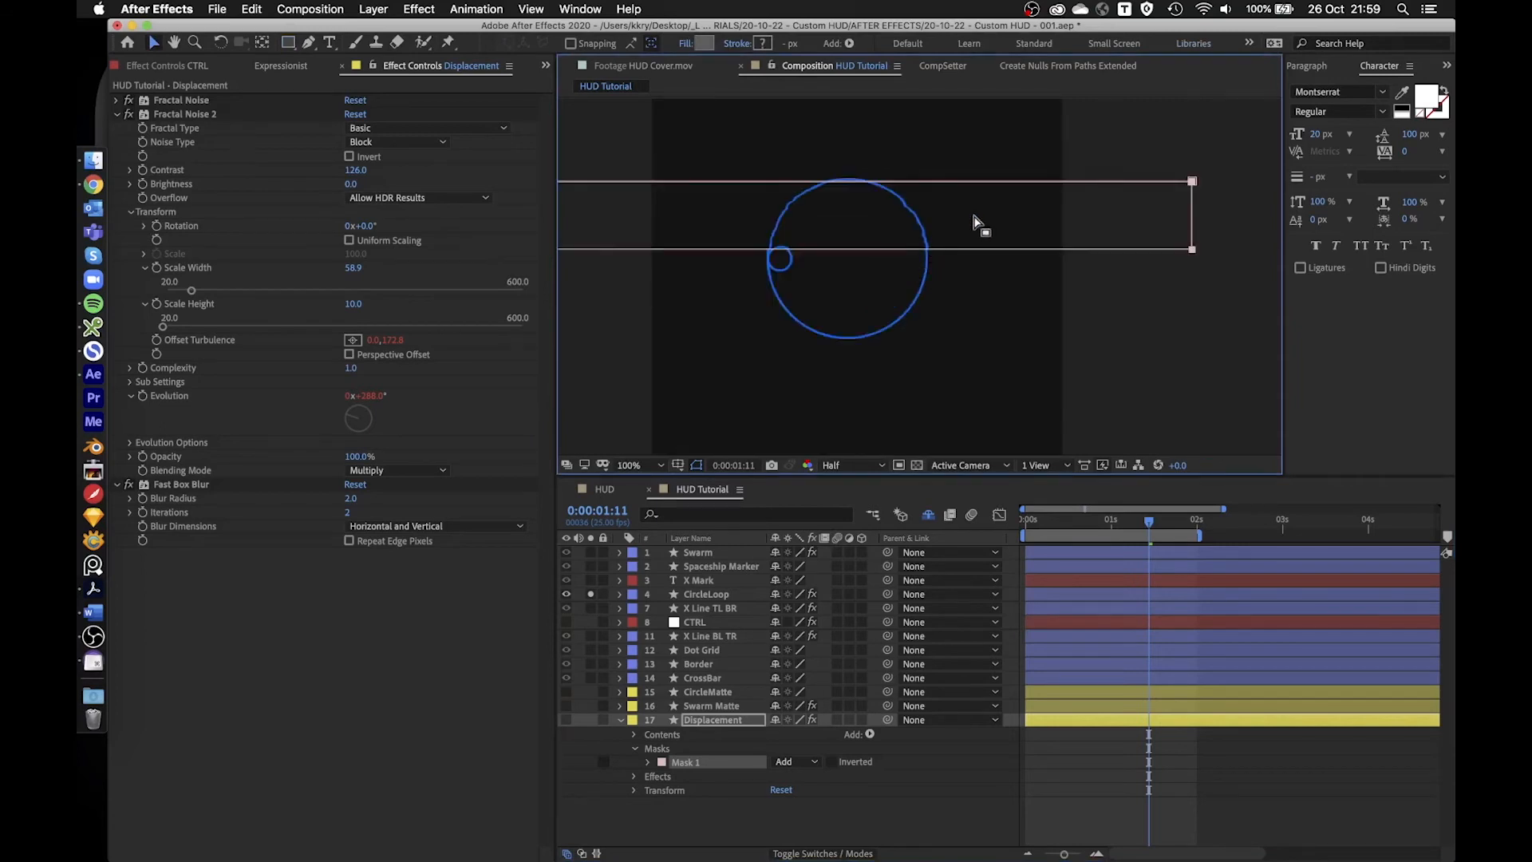
{"action": "key", "text": "period"}
{"action": "left_click_drag", "start_coordinate": [969, 205], "coordinate": [976, 260]}
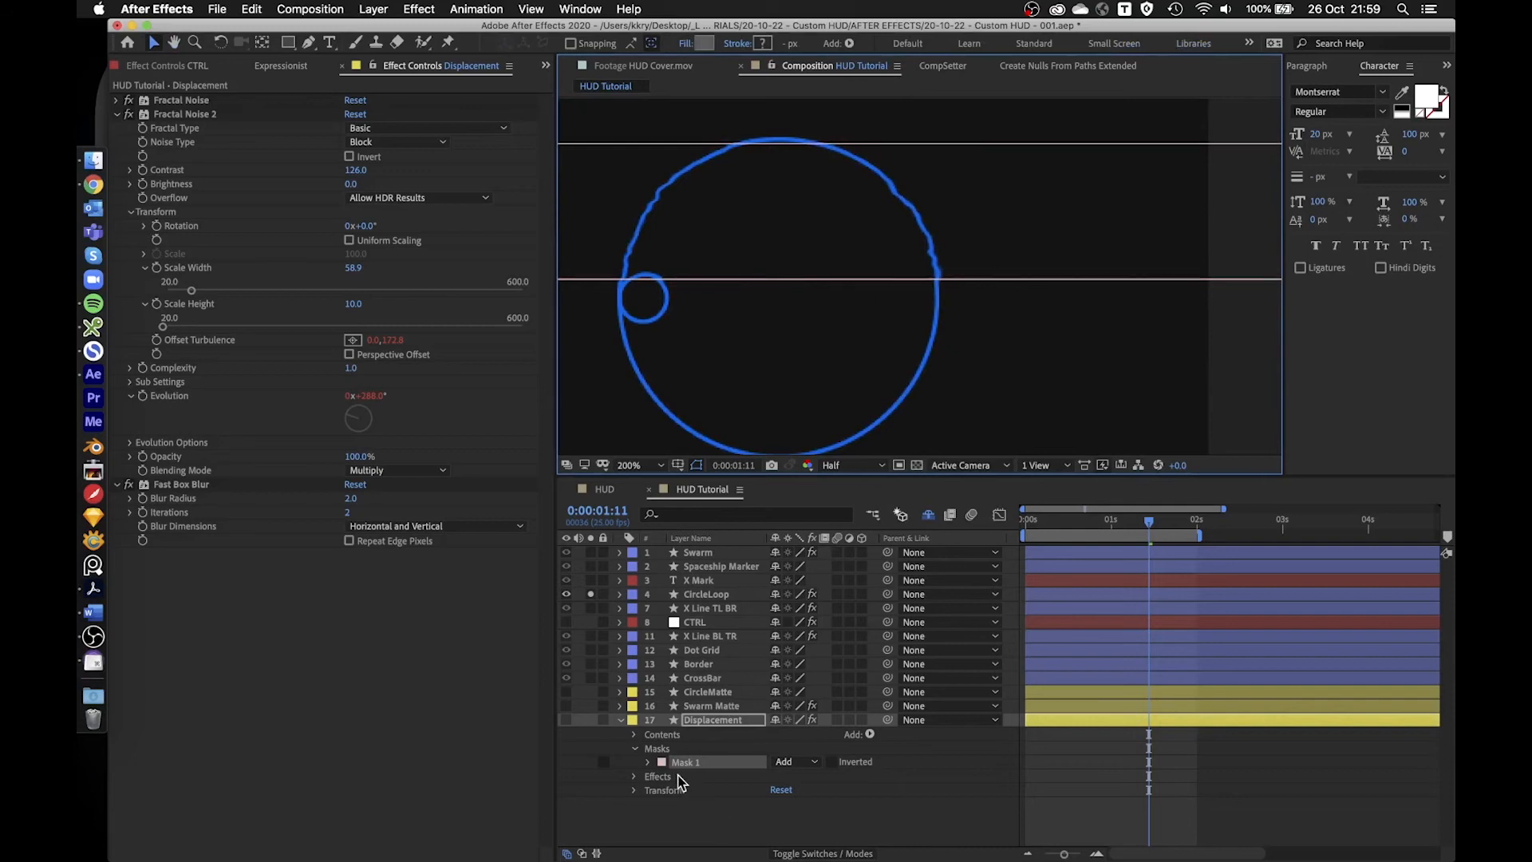
- Set Mask 1's Mask Feather to 25 pixels and show the Displacement layer alongside CircleLoop
{"action": "left_click", "coordinate": [709, 769]}
{"action": "left_click", "coordinate": [648, 763]}
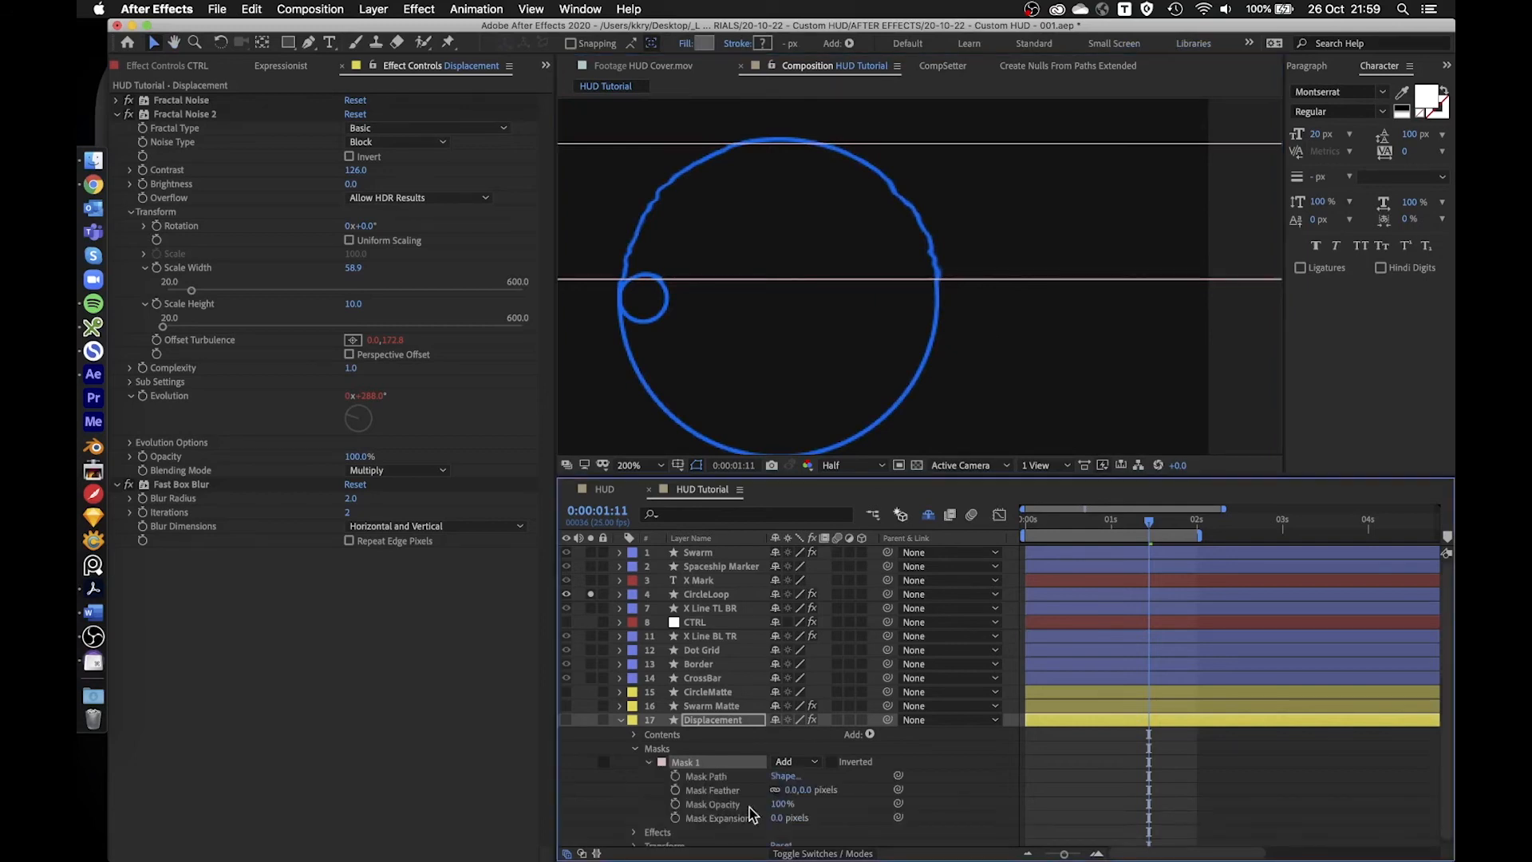
{"action": "left_click_drag", "start_coordinate": [803, 790], "coordinate": [833, 790]}
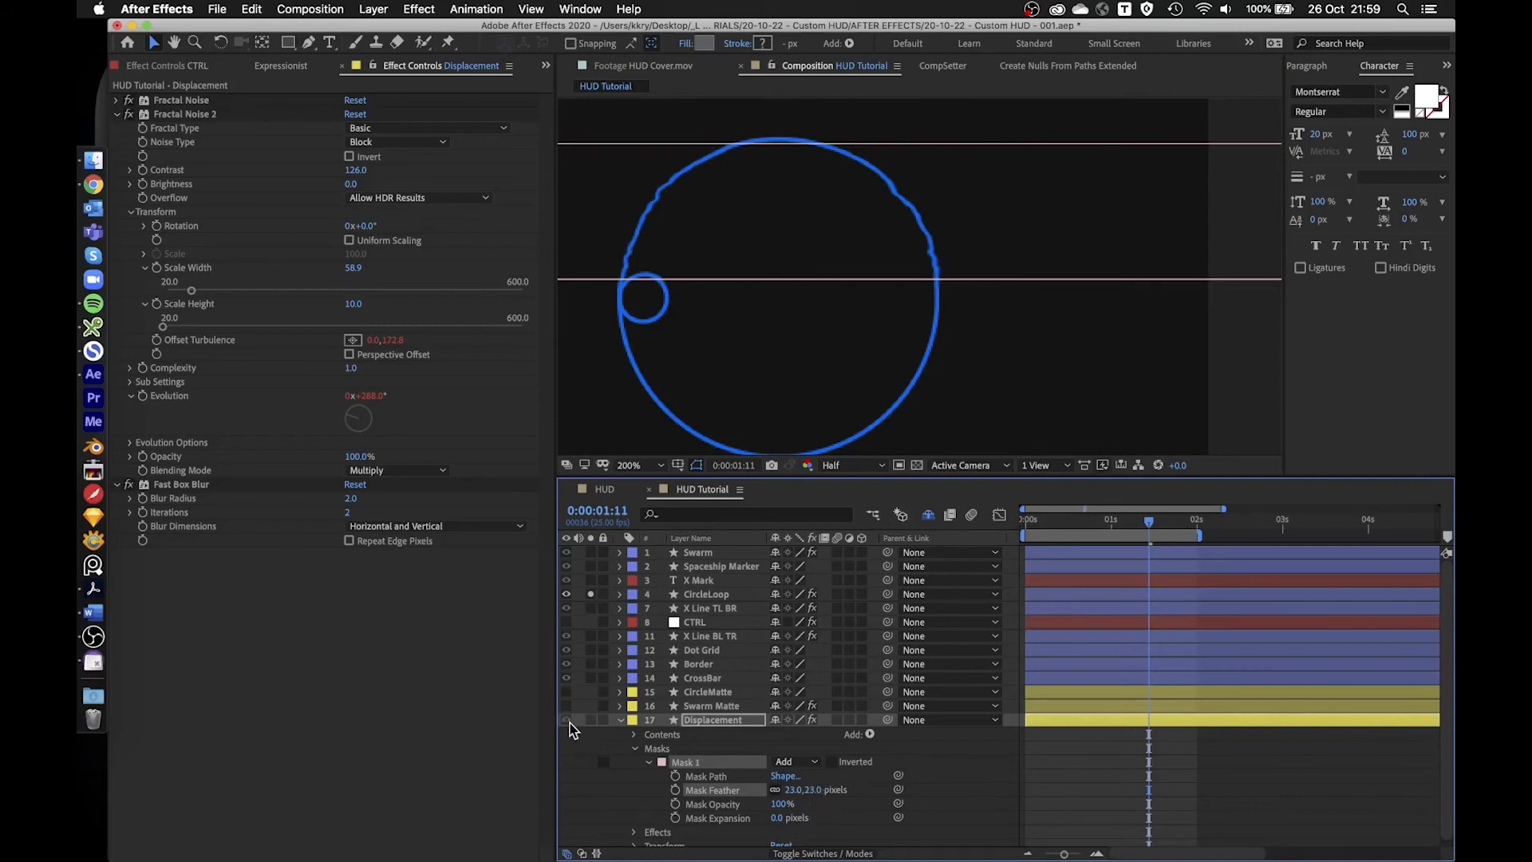
{"action": "left_click", "coordinate": [566, 719]}
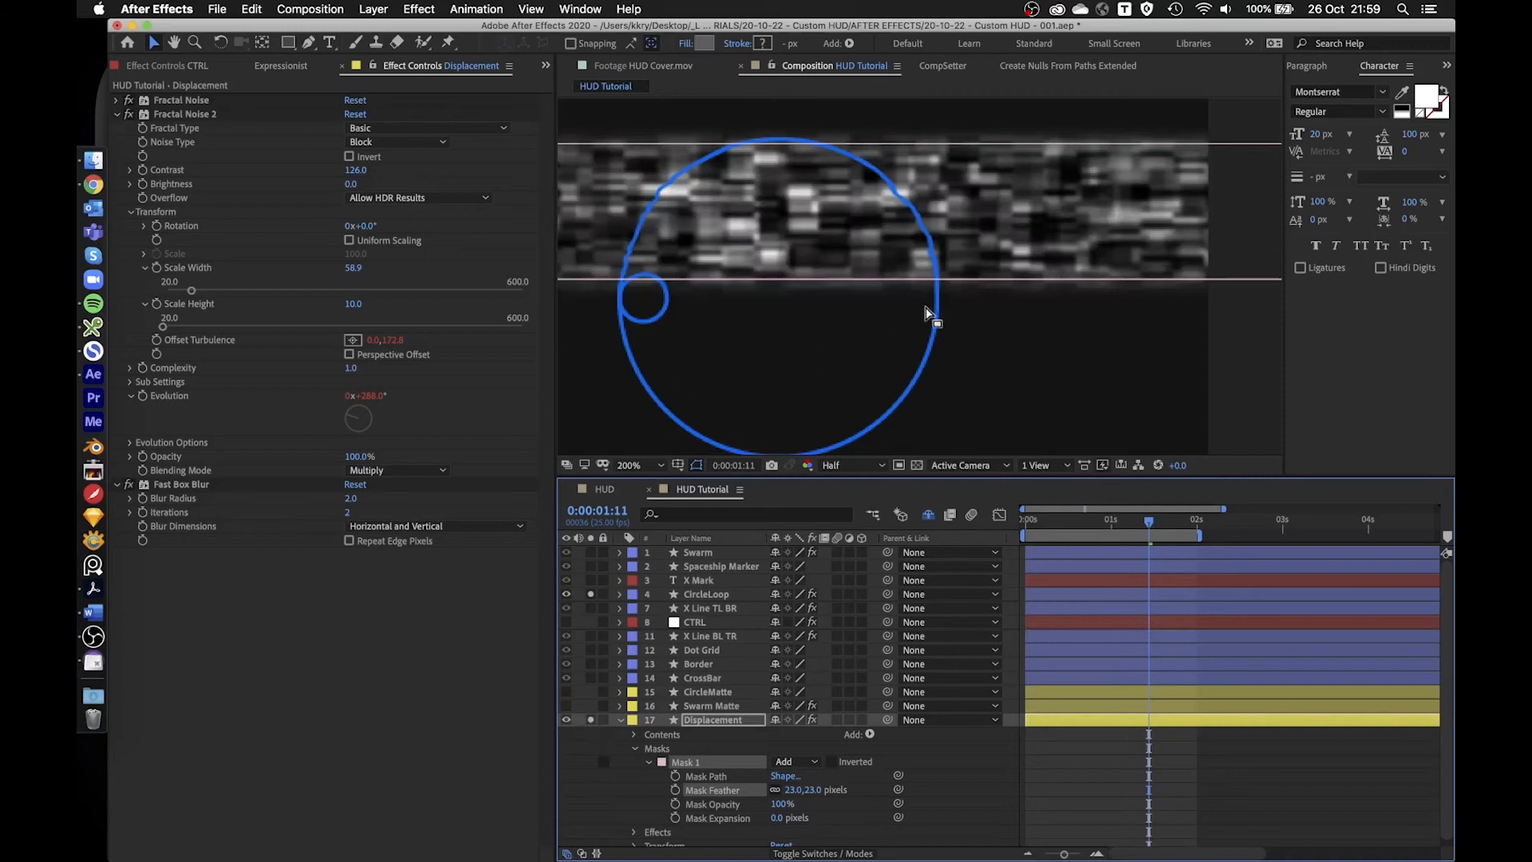
{"action": "left_click", "coordinate": [812, 790]}
{"action": "type", "text": "25"}
{"action": "key", "text": "Tab"}
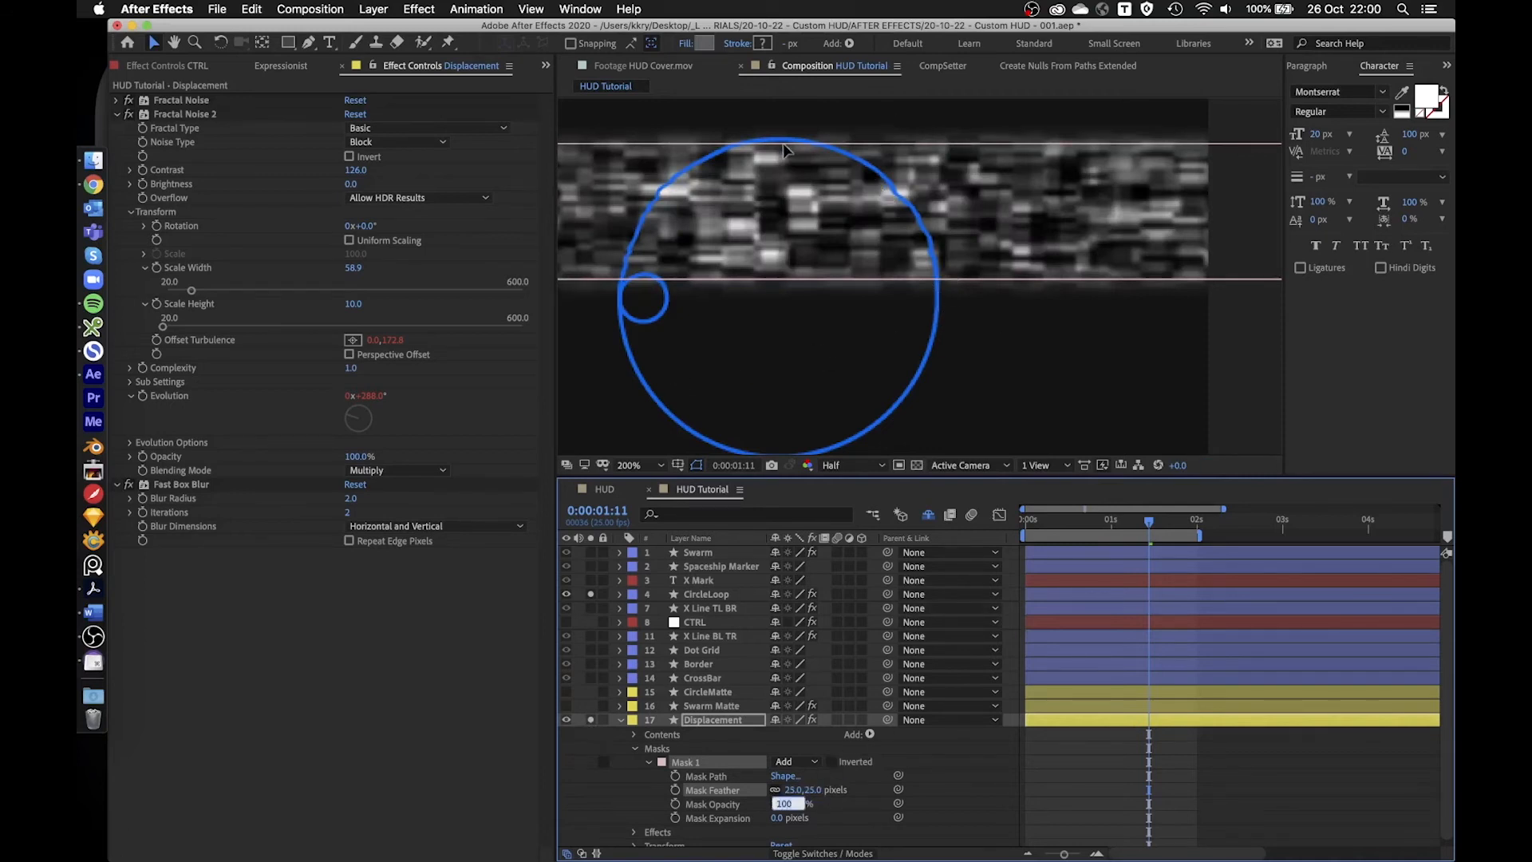
- Make the mask band thinner by raising its lower edge, and leave only the Displacement layer soloed
{"action": "left_click", "coordinate": [901, 282]}
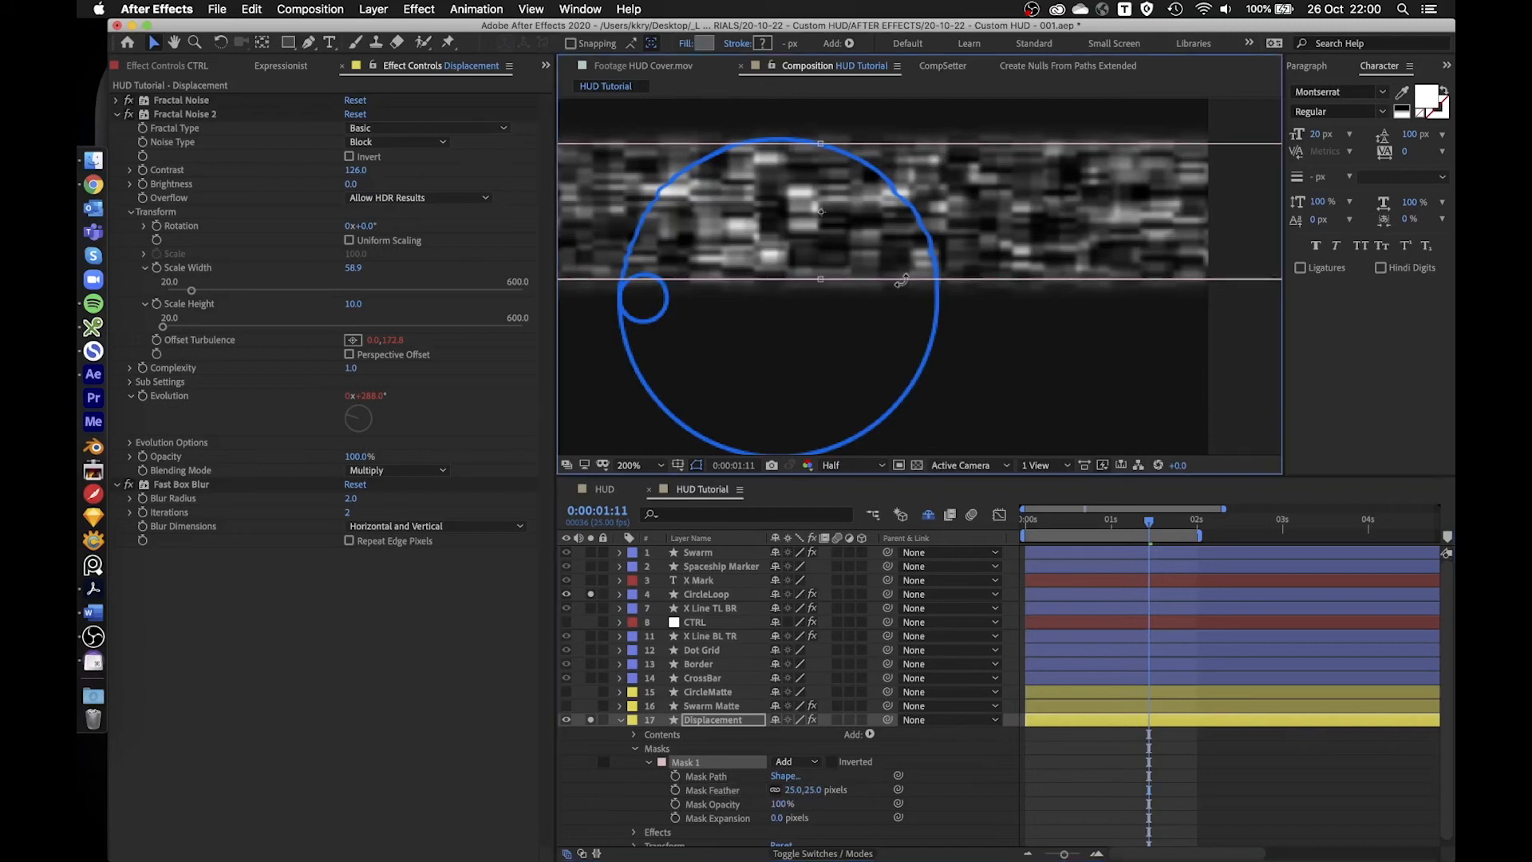
{"action": "left_click_drag", "start_coordinate": [822, 279], "coordinate": [820, 226]}
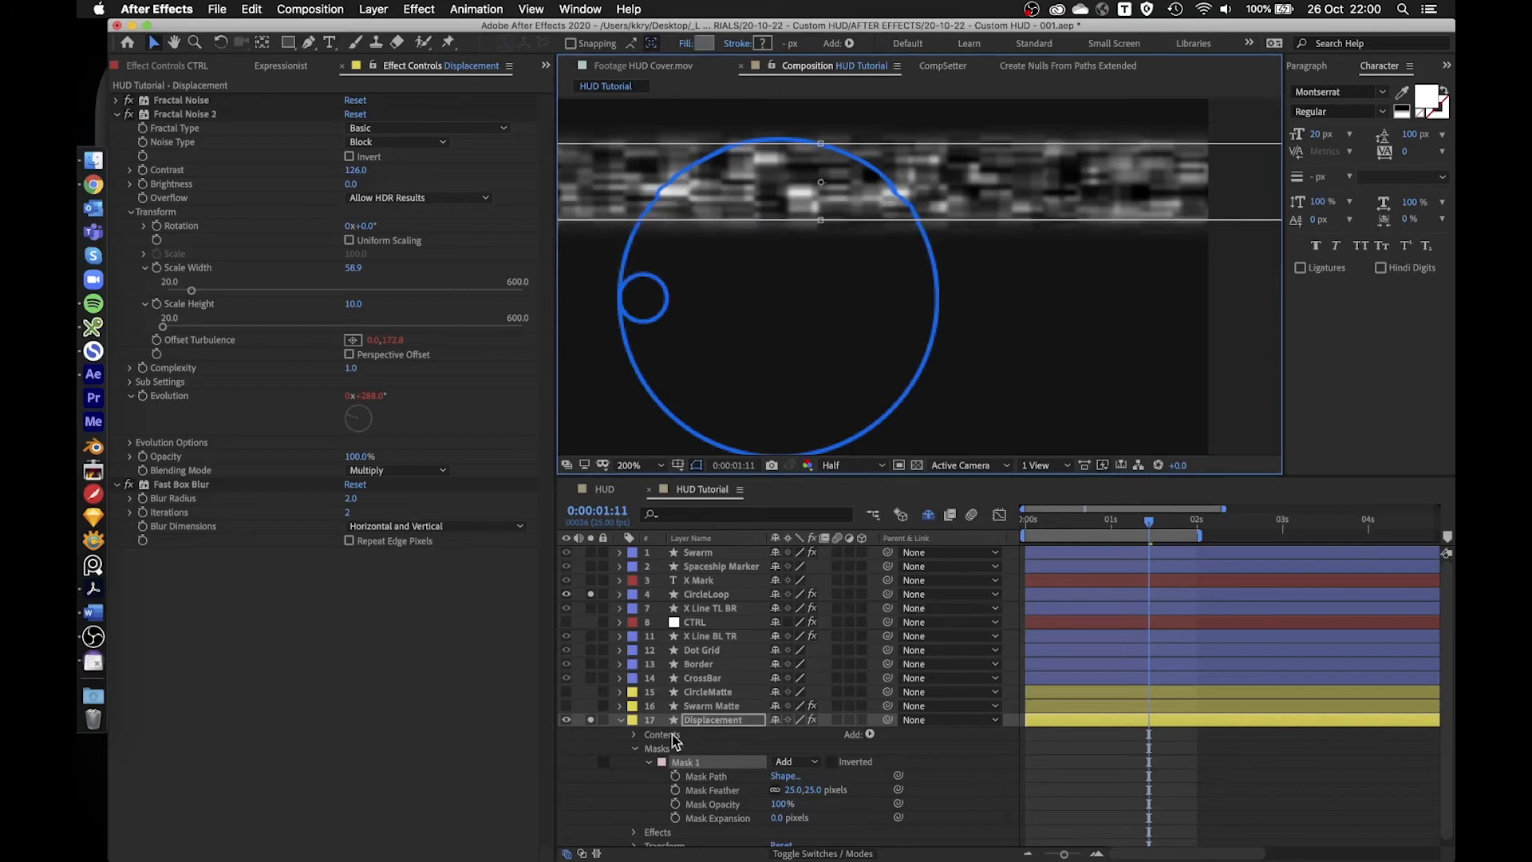
{"action": "left_click", "coordinate": [696, 766]}
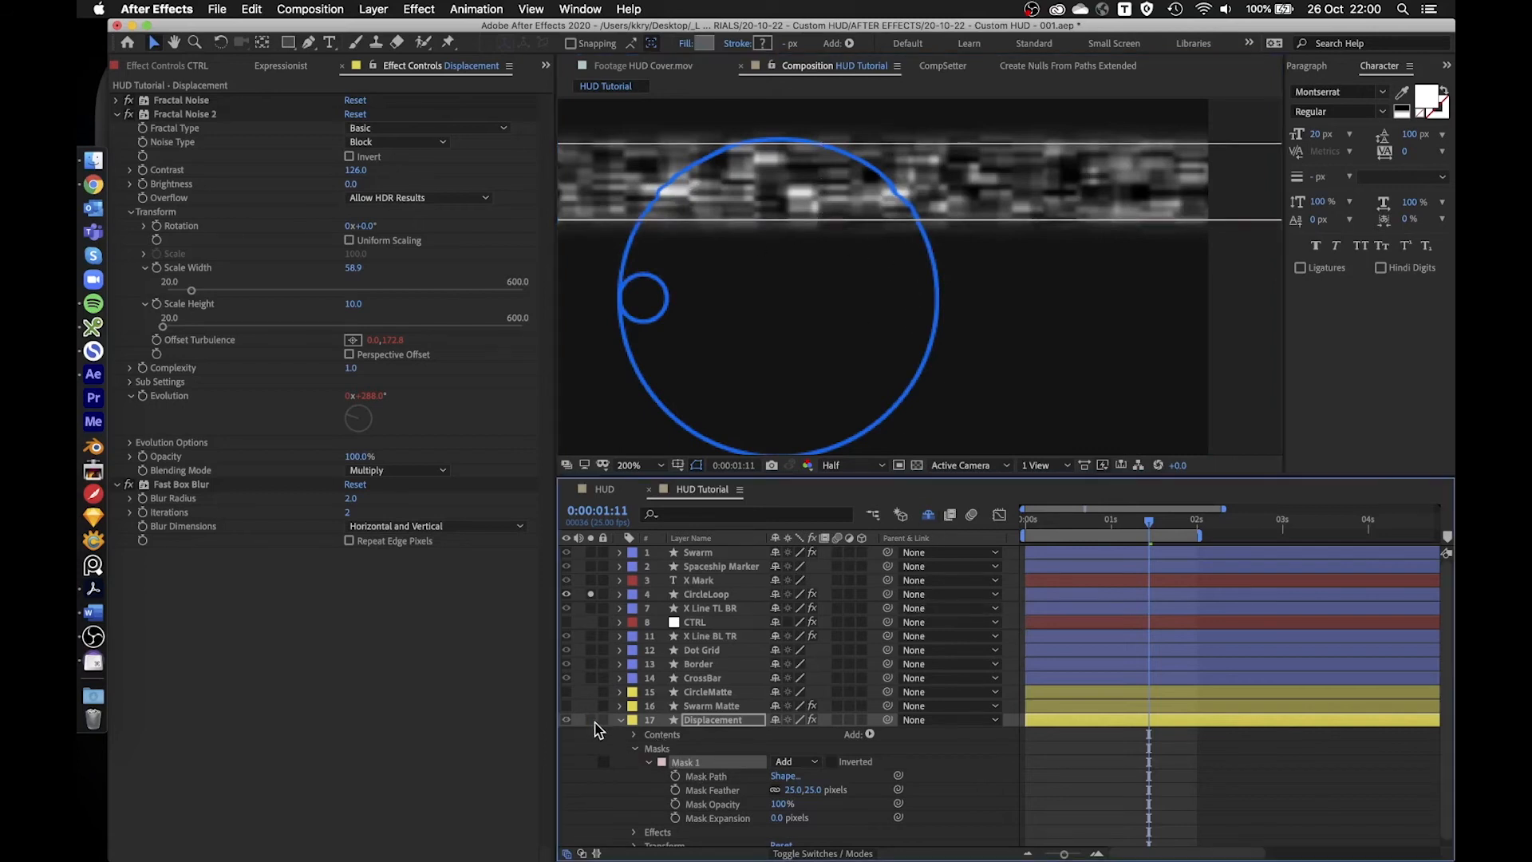
{"action": "left_click", "coordinate": [590, 720]}
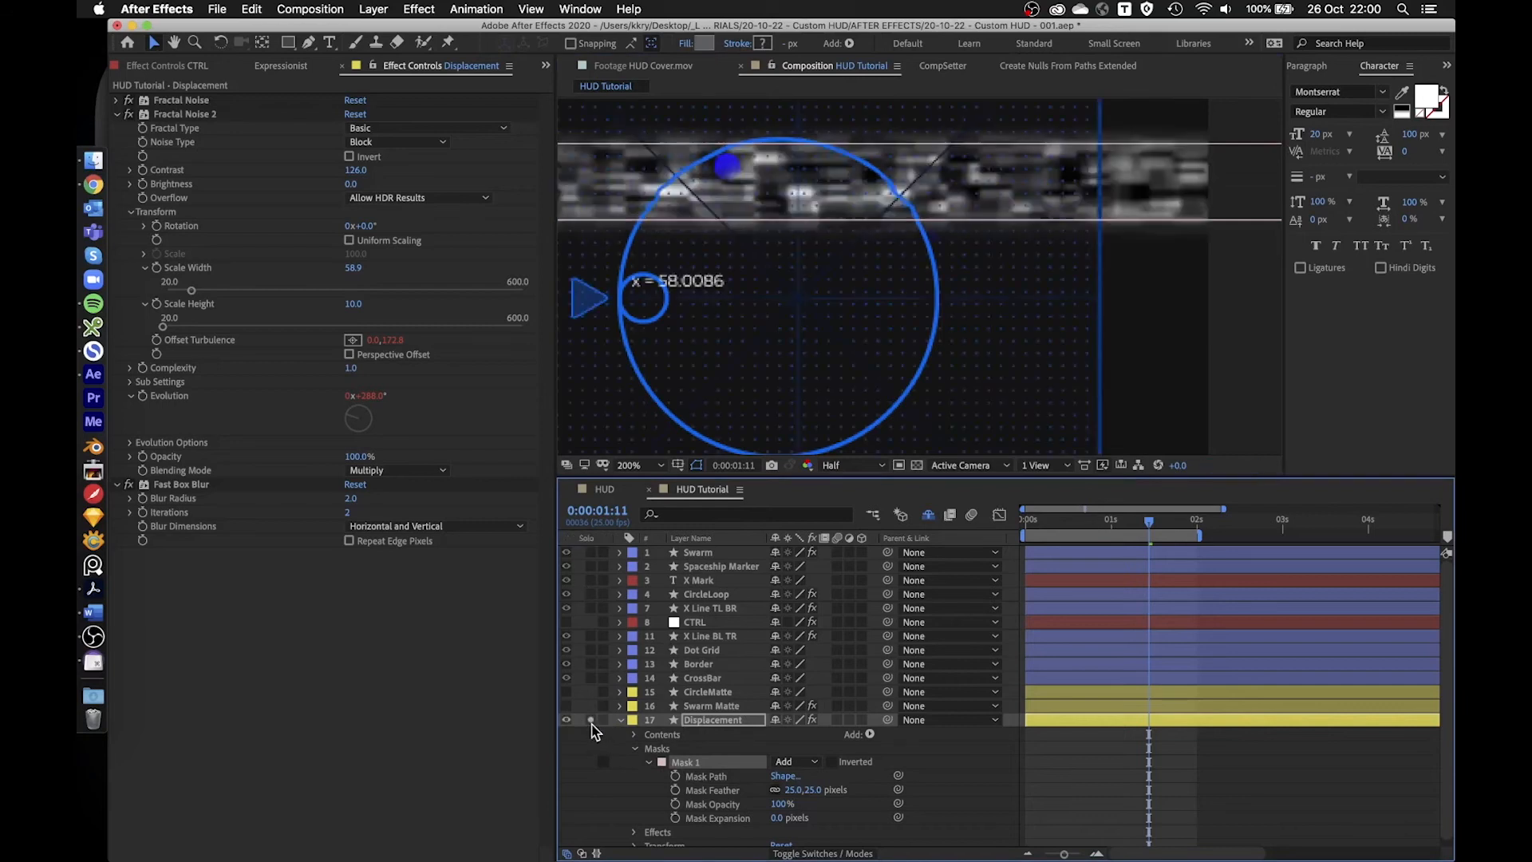
{"action": "key", "text": "comma"}
{"action": "key", "text": "comma"}
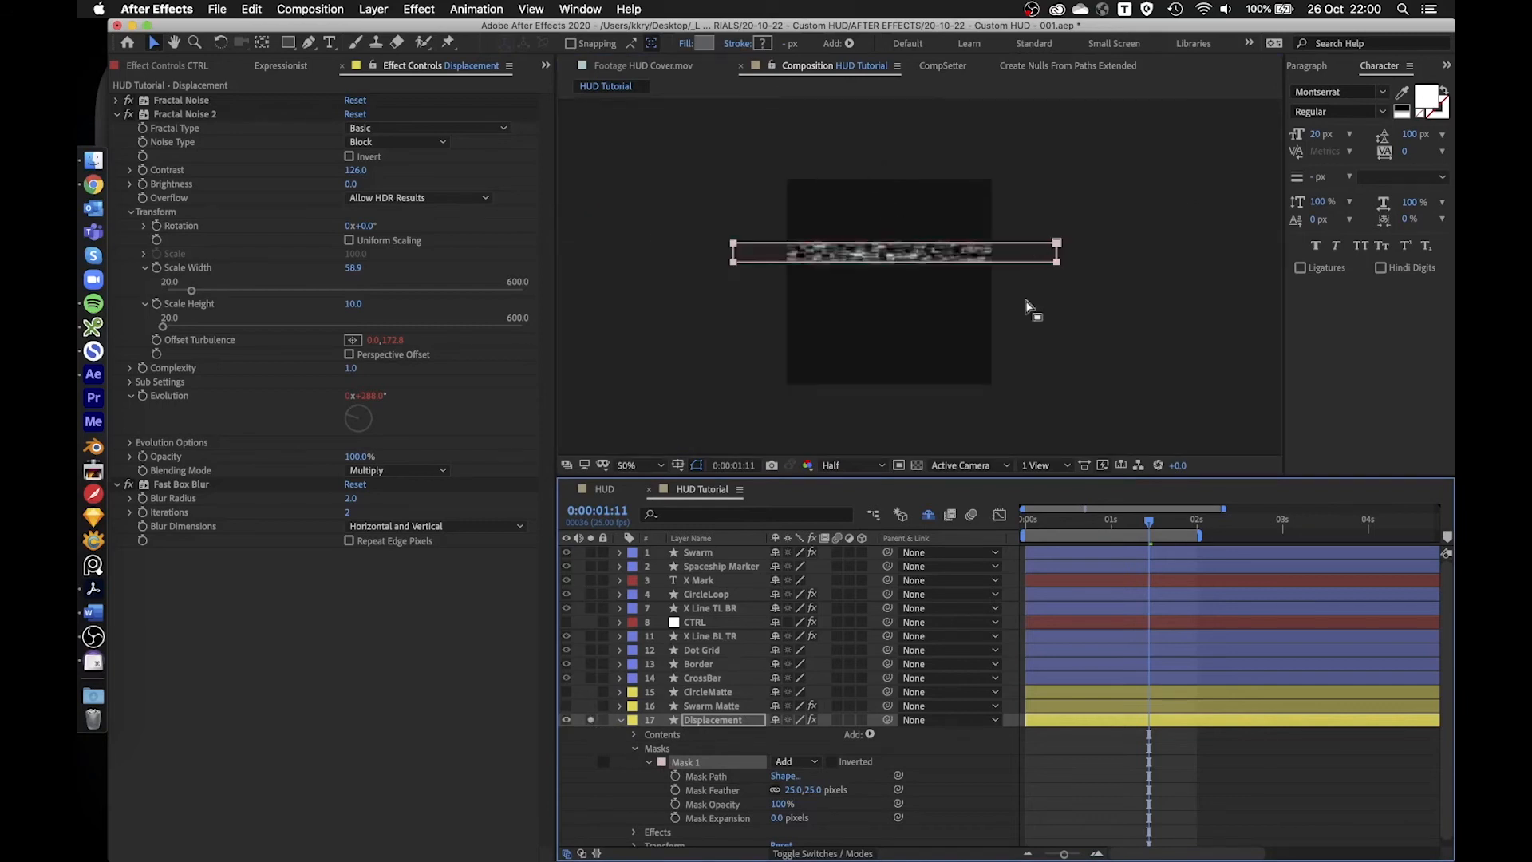
- At 0:00:00:00, move the mask band above the composition and set a Mask Path keyframe
{"action": "left_click", "coordinate": [1023, 523]}
{"action": "left_click_drag", "start_coordinate": [1020, 524], "coordinate": [997, 524]}
{"action": "key", "text": "v"}
{"action": "left_click_drag", "start_coordinate": [1012, 260], "coordinate": [1018, 165]}
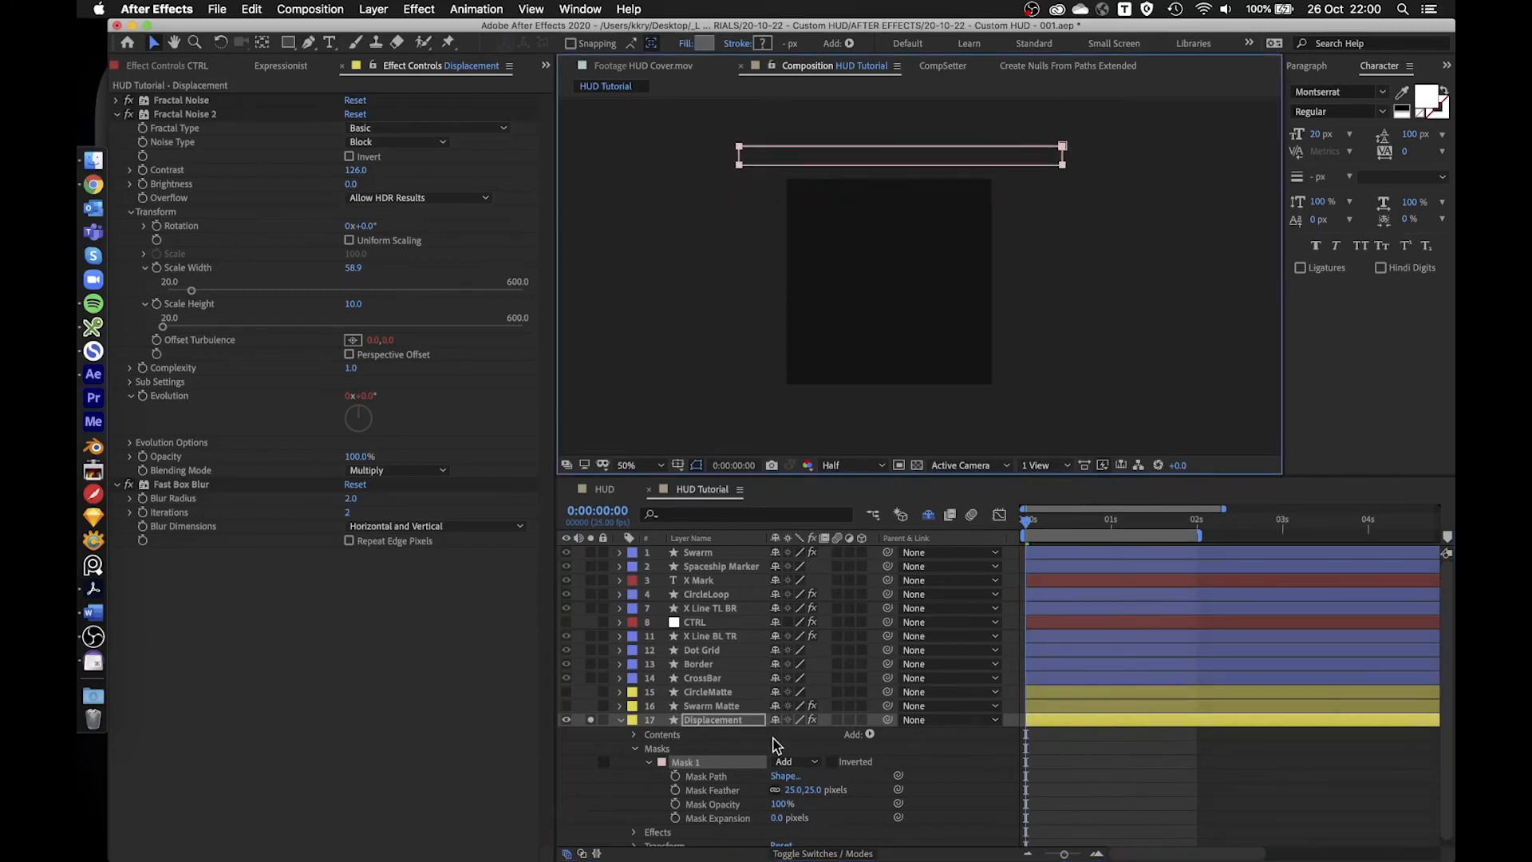
{"action": "left_click", "coordinate": [677, 776]}
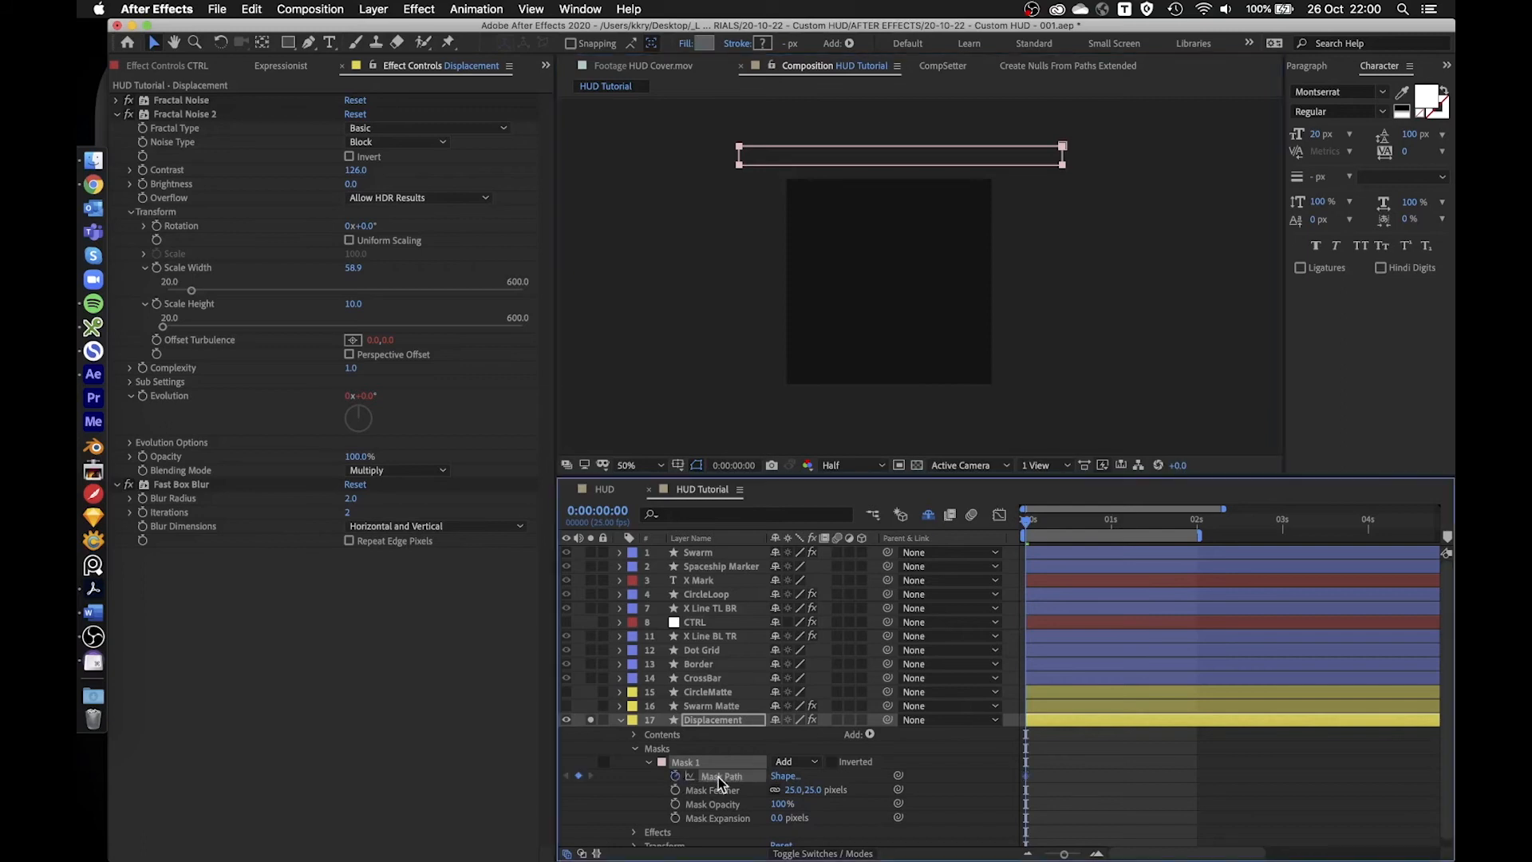
- At 0:00:04:01, move the mask band below the composition to add the second Mask Path keyframe
{"action": "key", "text": "minus"}
{"action": "key", "text": "minus"}
{"action": "left_click_drag", "start_coordinate": [1151, 526], "coordinate": [1205, 543]}
{"action": "left_click_drag", "start_coordinate": [1028, 165], "coordinate": [1024, 412]}
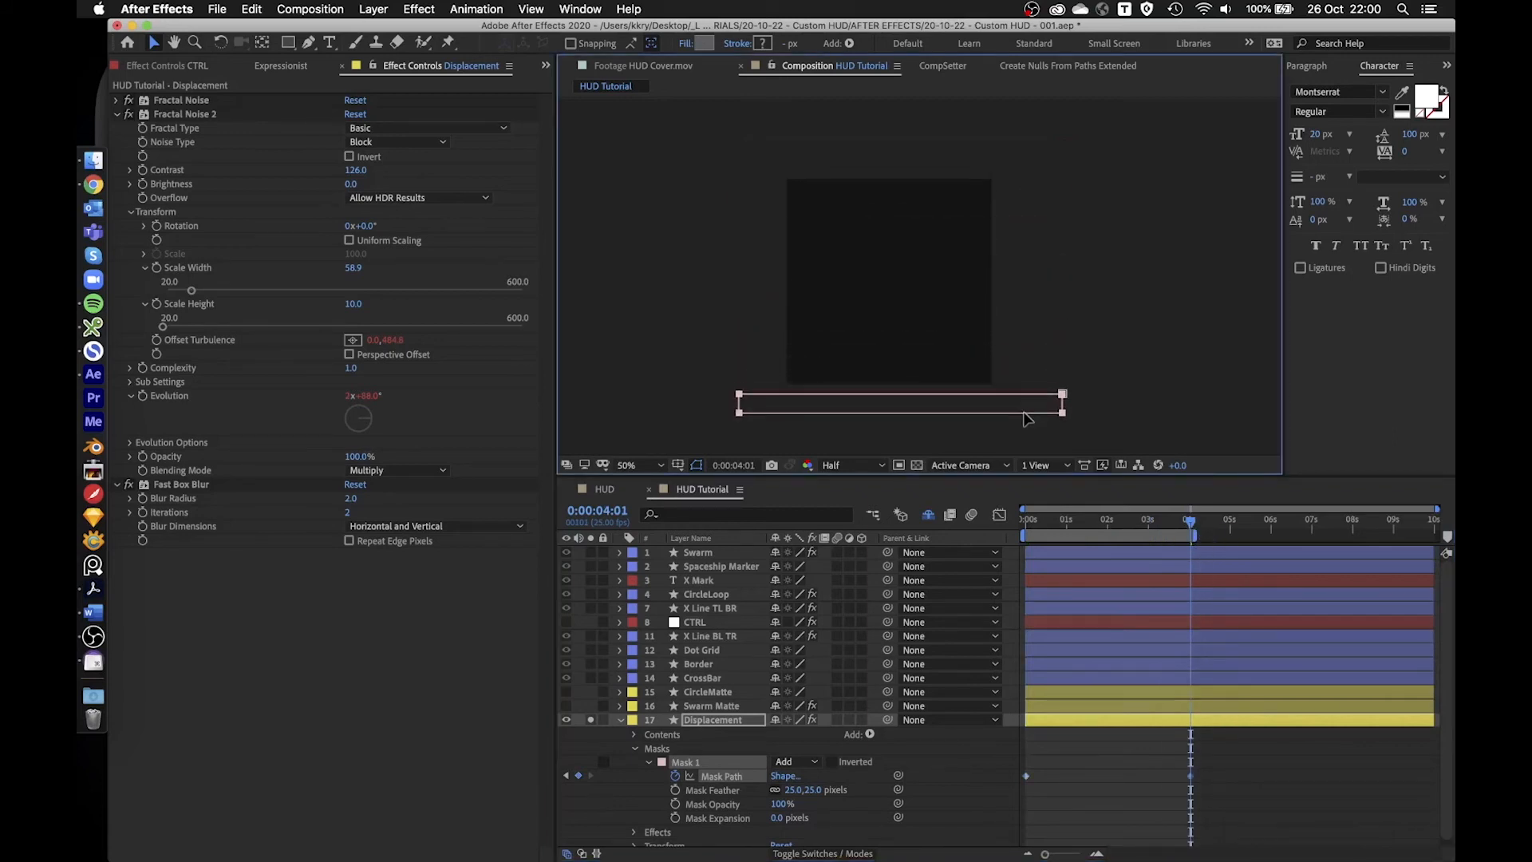
- Lower the preview resolution to Third and play the mask band's sweep
{"action": "left_click", "coordinate": [859, 466]}
{"action": "left_click", "coordinate": [847, 530]}
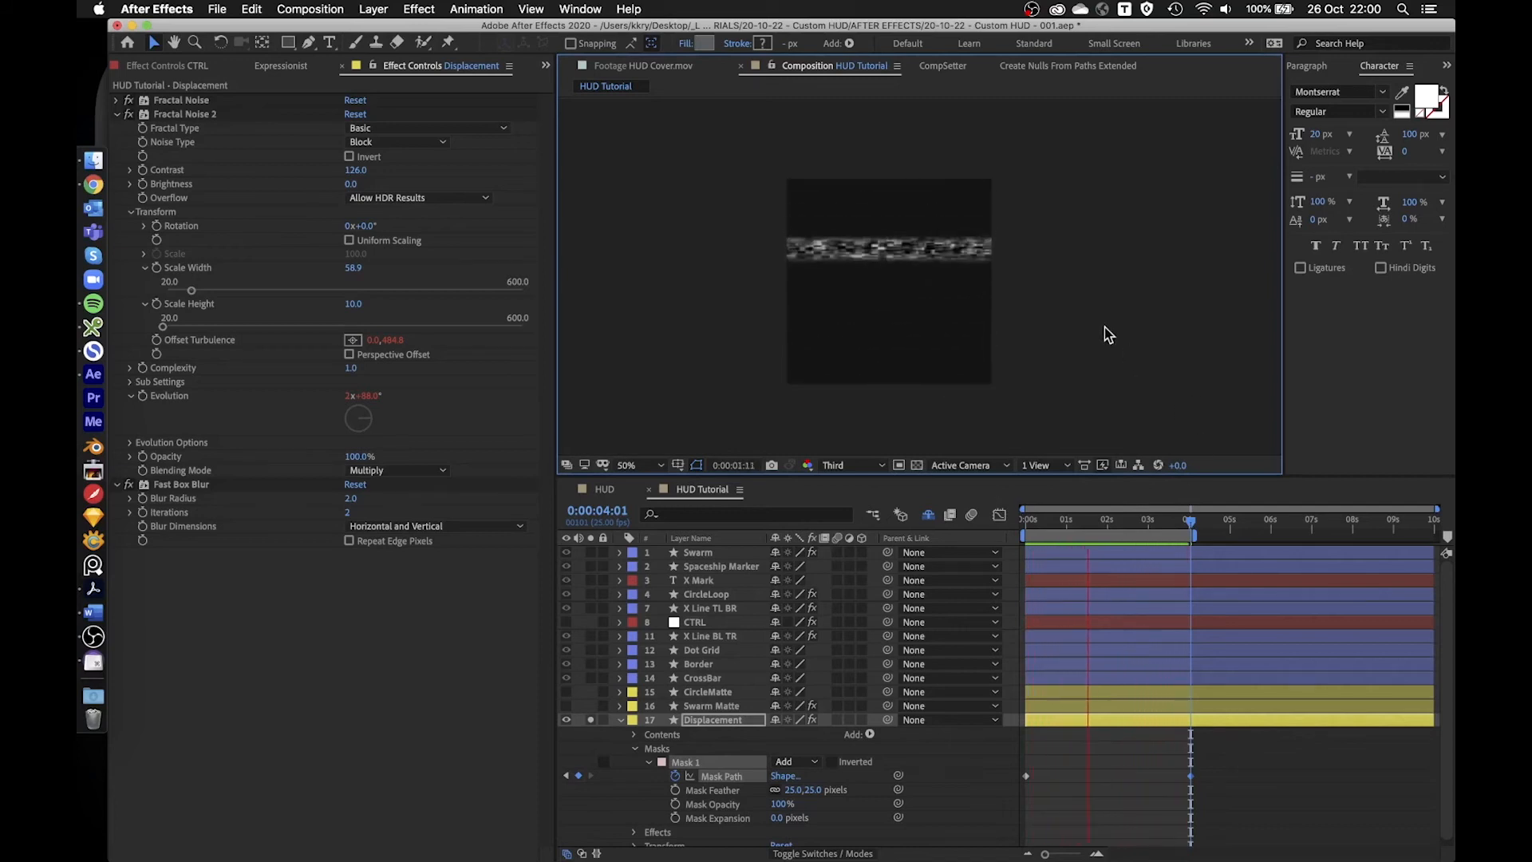
{"action": "key", "text": "space"}
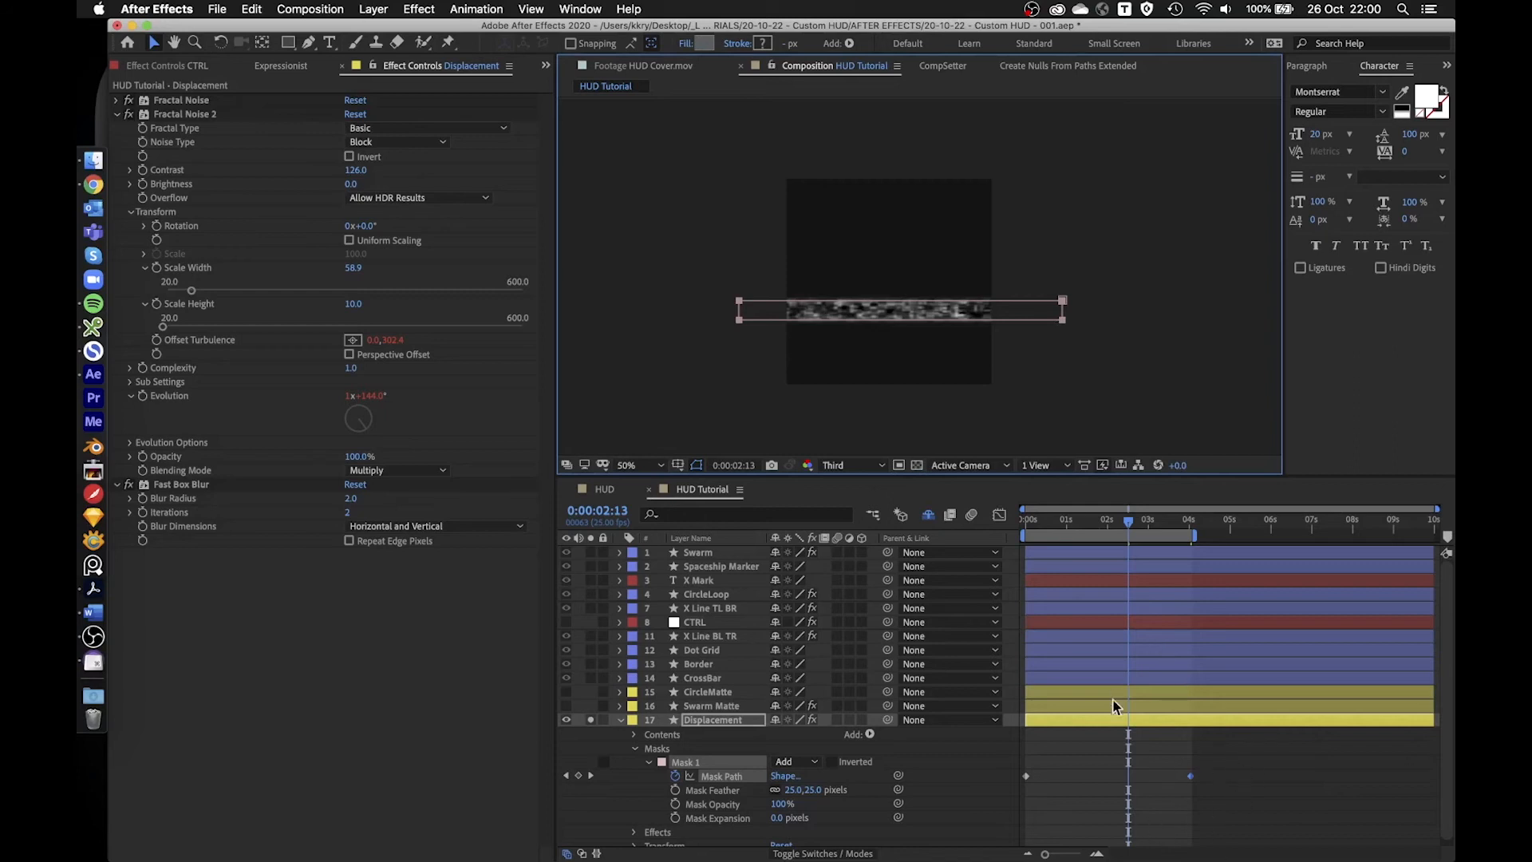
- Add the expression loopOut(); to Mask 1's Mask Path
{"action": "left_click_drag", "start_coordinate": [1242, 754], "coordinate": [1047, 782]}
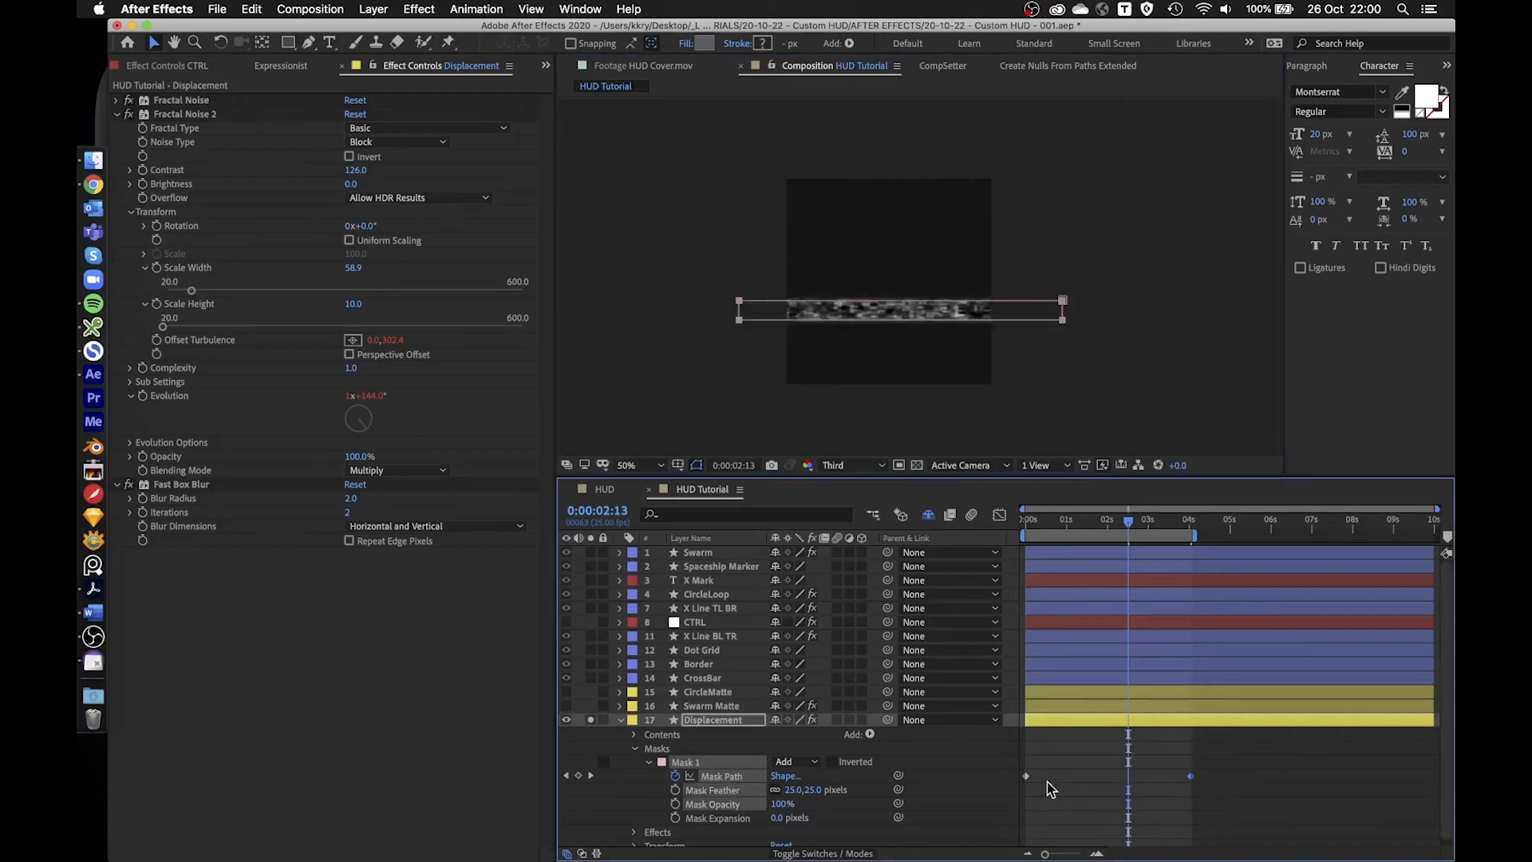
{"action": "key", "text": "super+shift+a"}
{"action": "left_click", "coordinate": [678, 778], "text": "alt"}
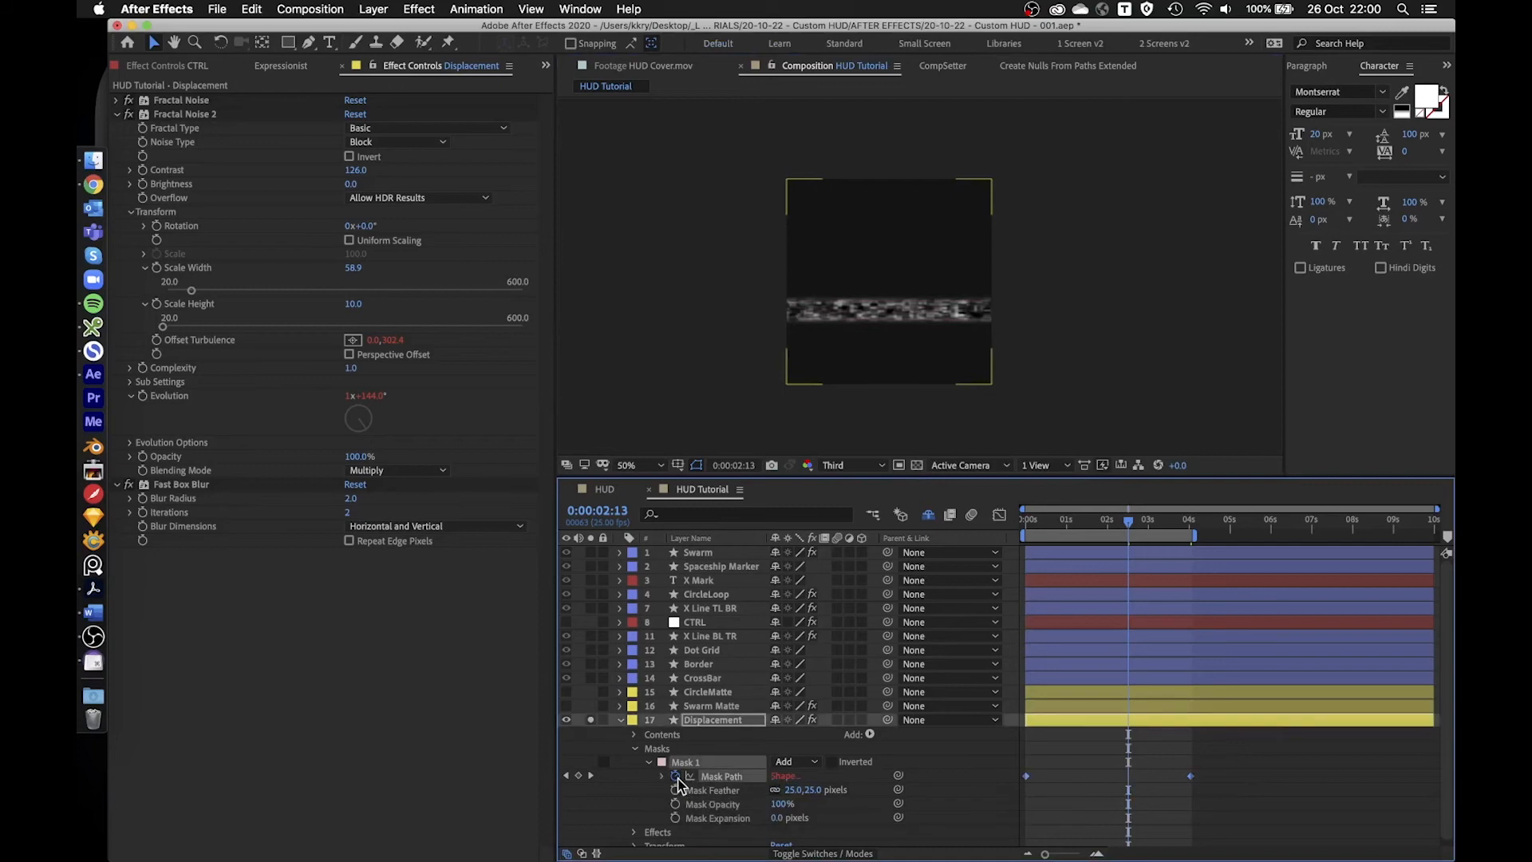
{"action": "type", "text": "loopOut"}
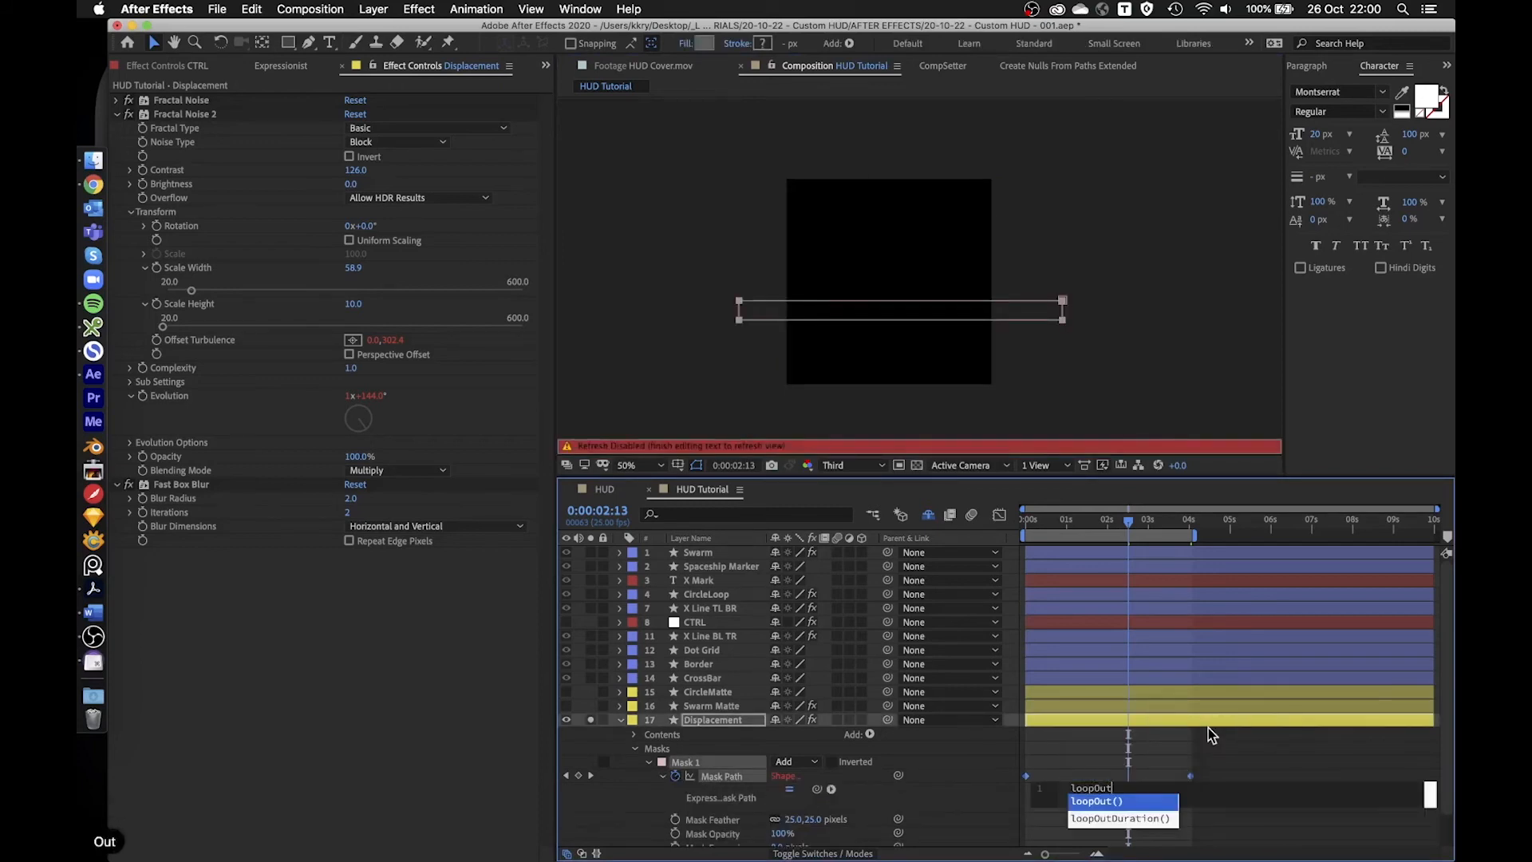
{"action": "key", "text": "Return"}
{"action": "type", "text": ";"}
{"action": "left_click", "coordinate": [1185, 735]}
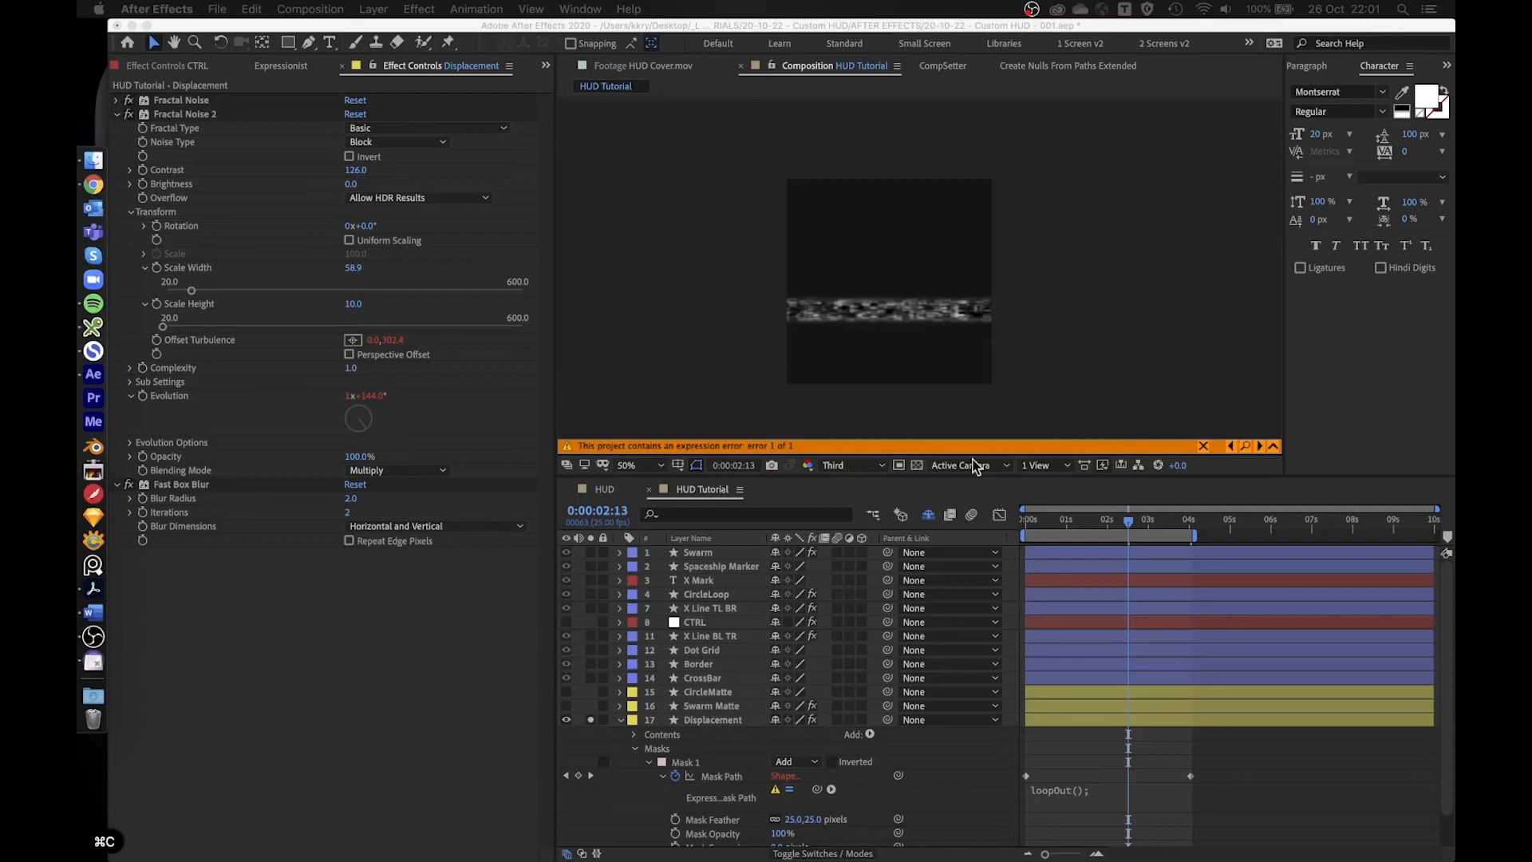
- Replace the Mask Path expression with valueAtTime(time % key(numKeys).time);
{"action": "left_click", "coordinate": [1115, 802]}
{"action": "left_click", "coordinate": [1115, 802]}
{"action": "type", "text": "valueAtTime(time % key(numKeys).time);"}
{"action": "left_click", "coordinate": [1090, 755]}
- Extend the work area's end to about 7 seconds and preview the looping mask sweep
{"action": "left_click_drag", "start_coordinate": [1194, 536], "coordinate": [1311, 537]}
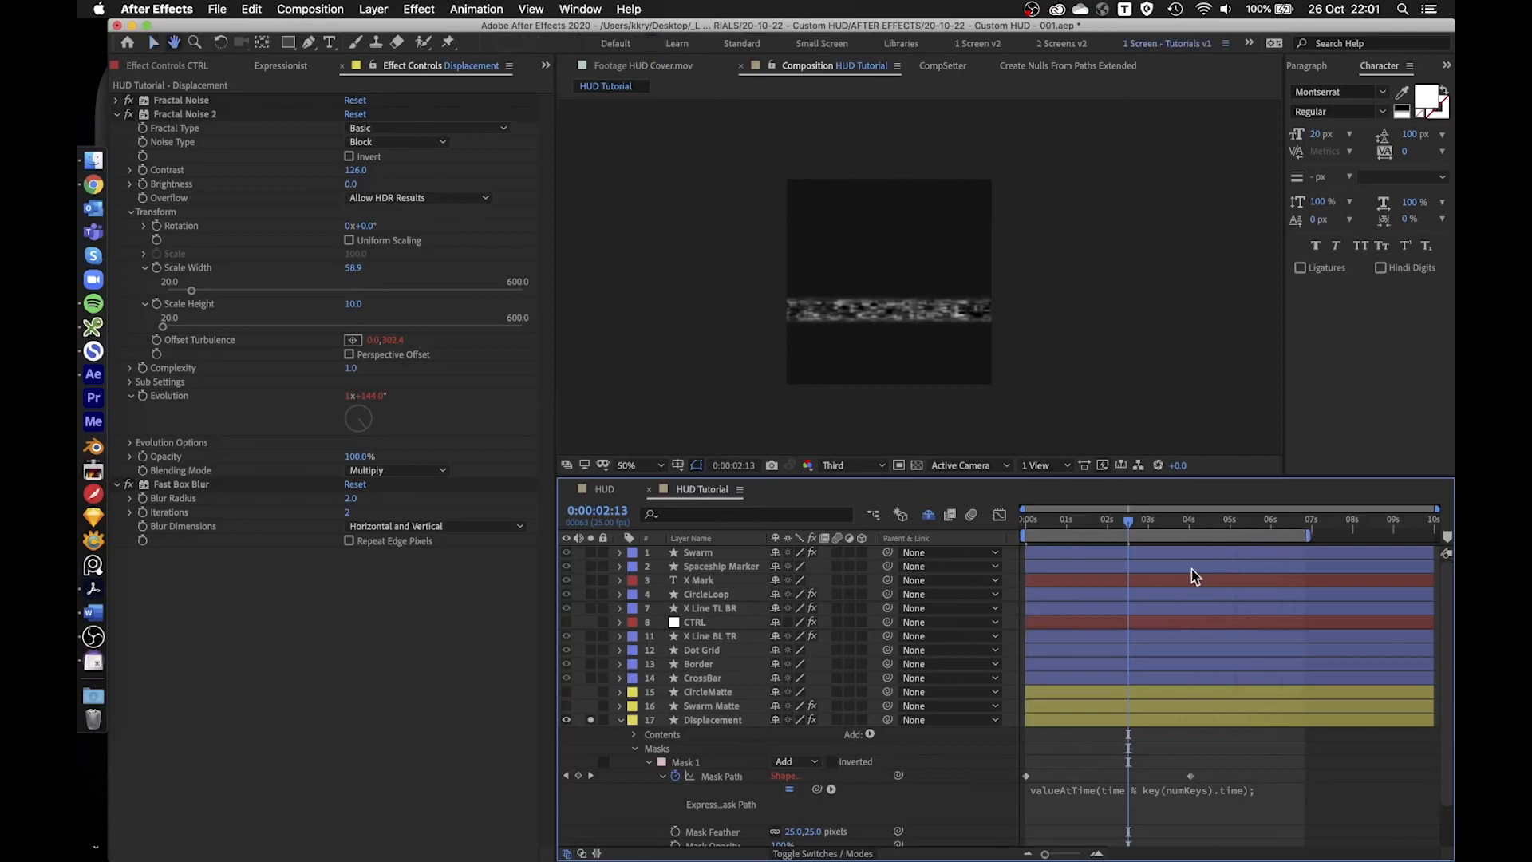
{"action": "key", "text": "space"}
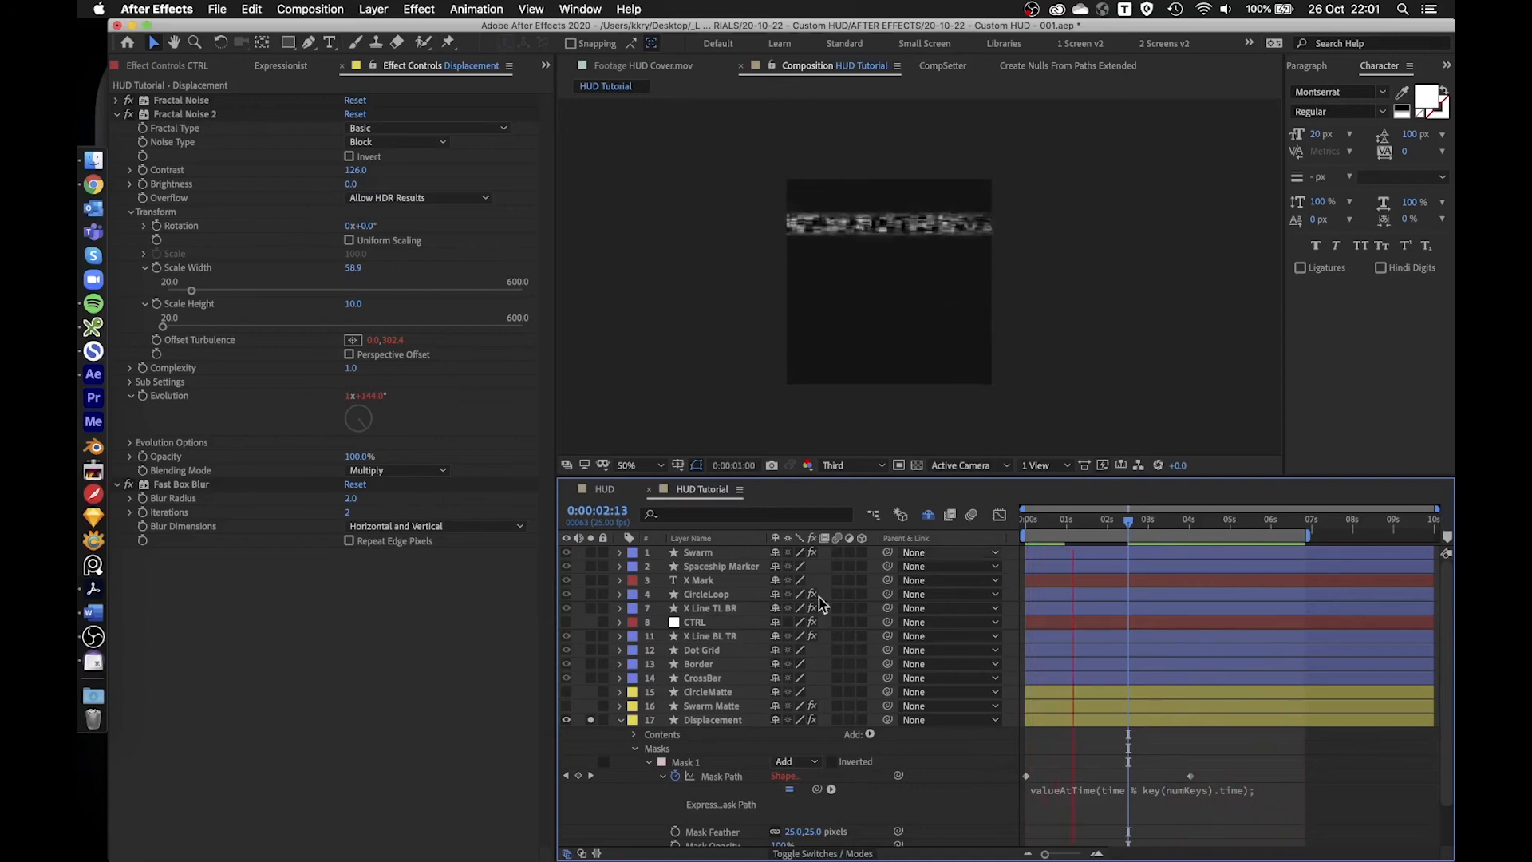
- Load the Mask Path expression into Expressionist and examine how it loops the mask keyframes
{"action": "left_click", "coordinate": [722, 777]}
{"action": "left_click", "coordinate": [278, 68]}
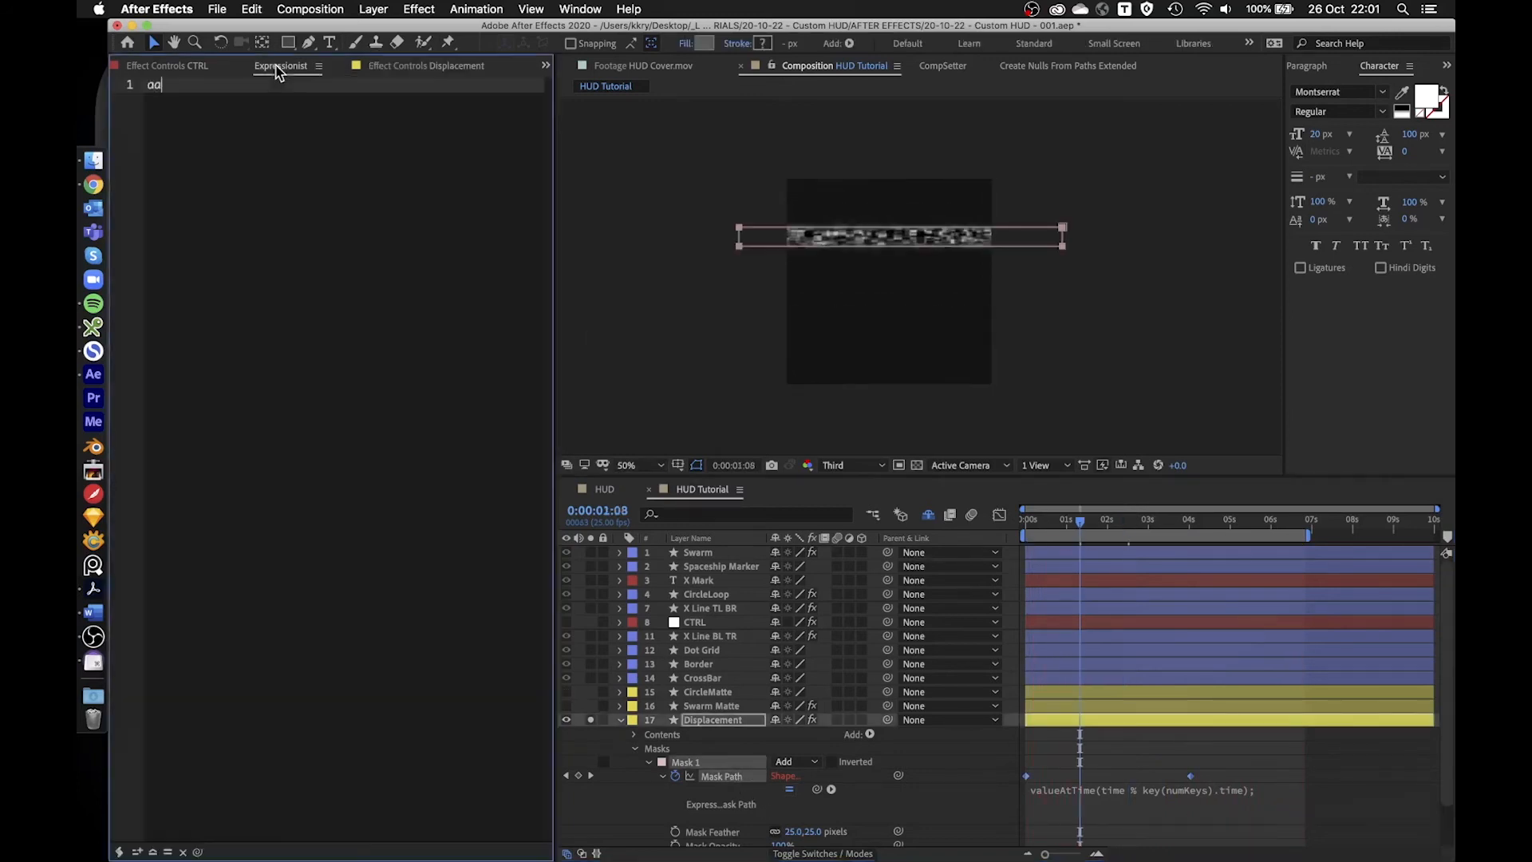
{"action": "left_click", "coordinate": [152, 852]}
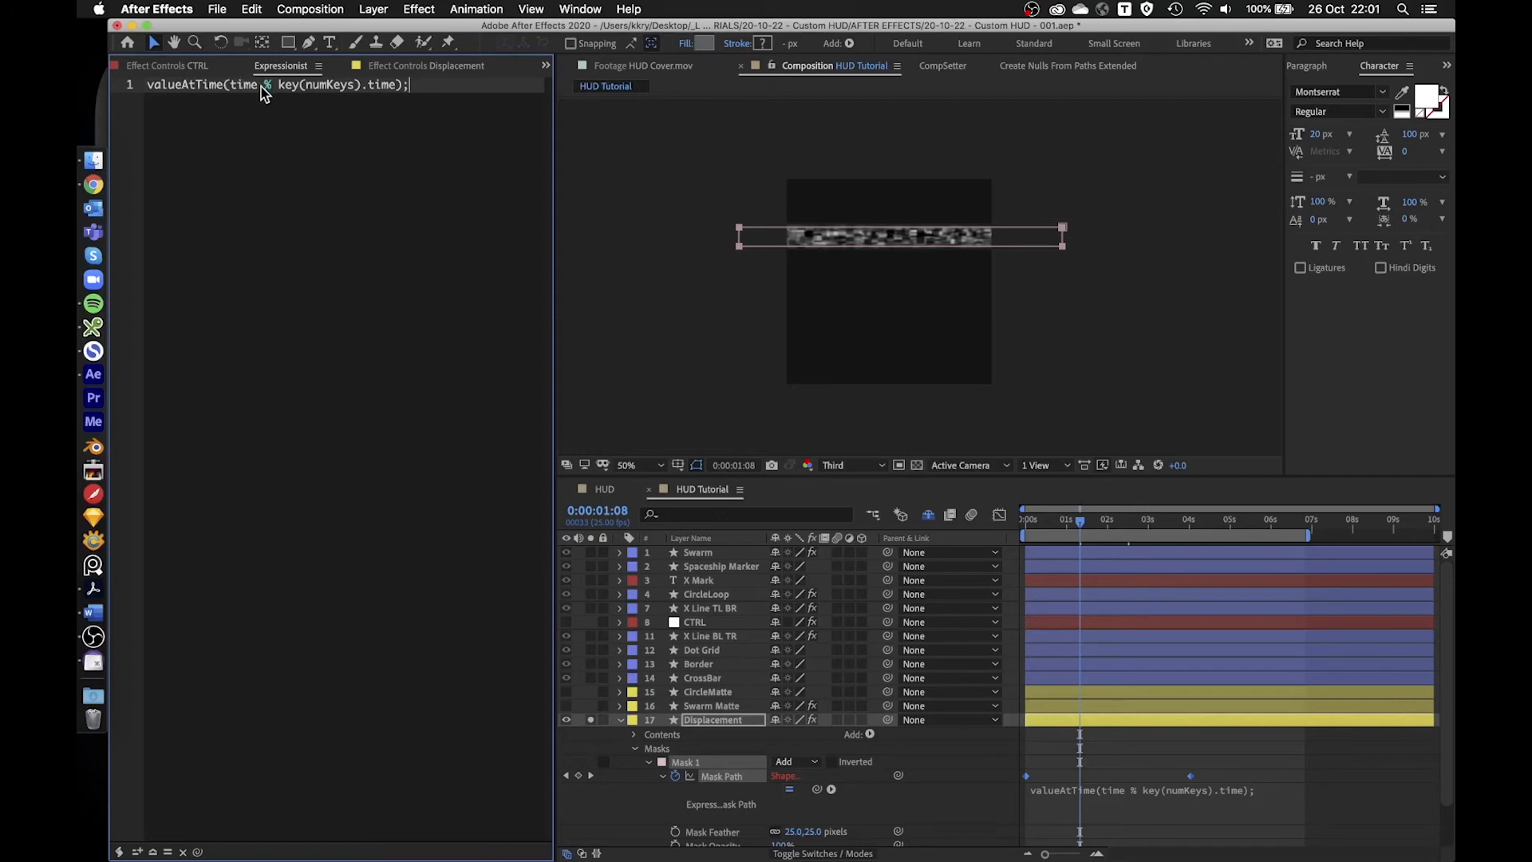
{"action": "left_click", "coordinate": [94, 184]}
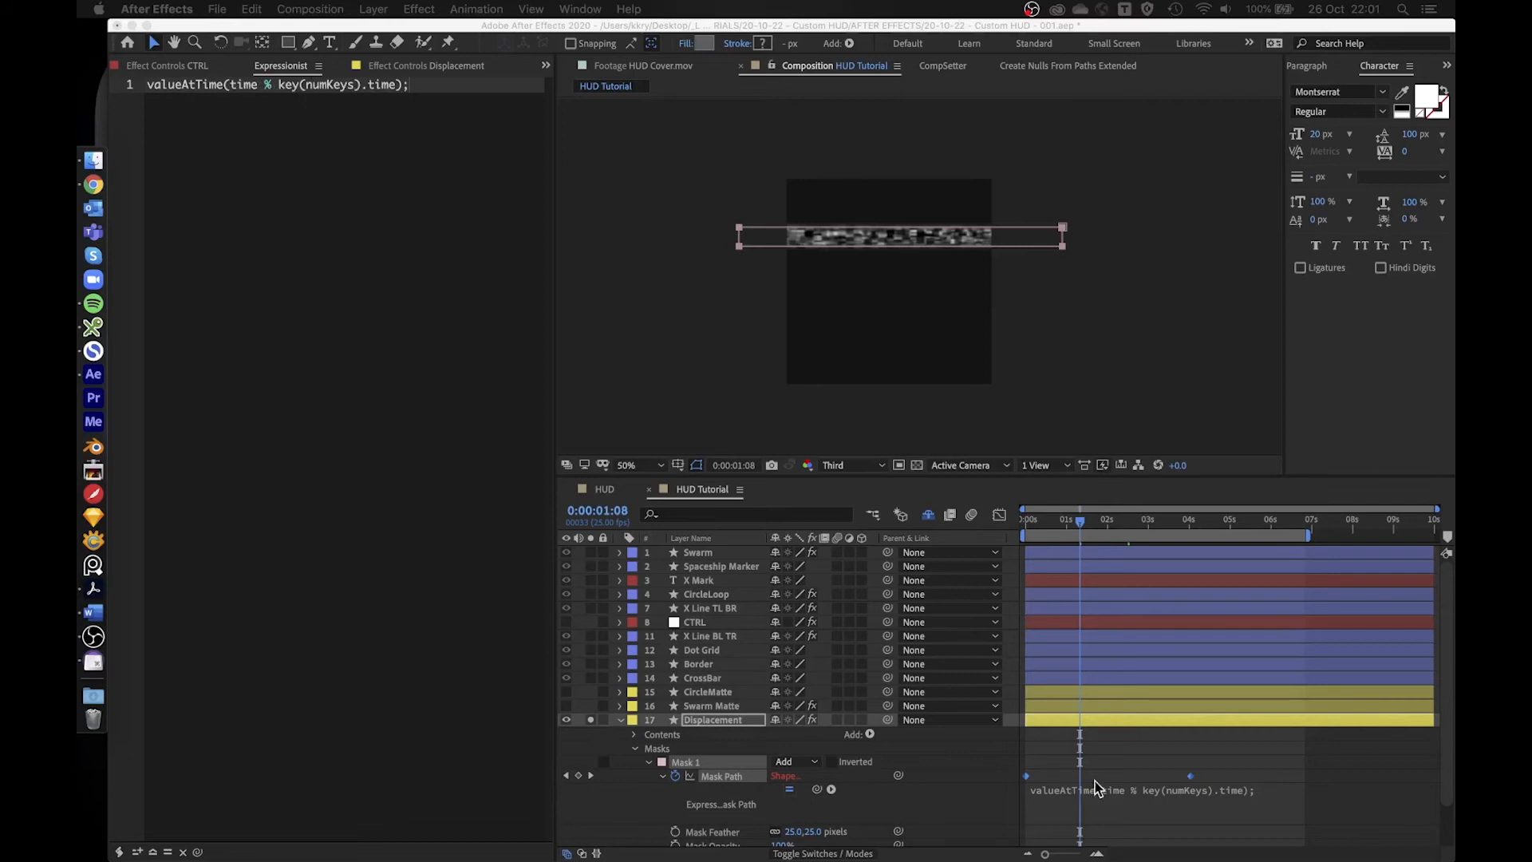
{"action": "left_click", "coordinate": [1042, 537]}
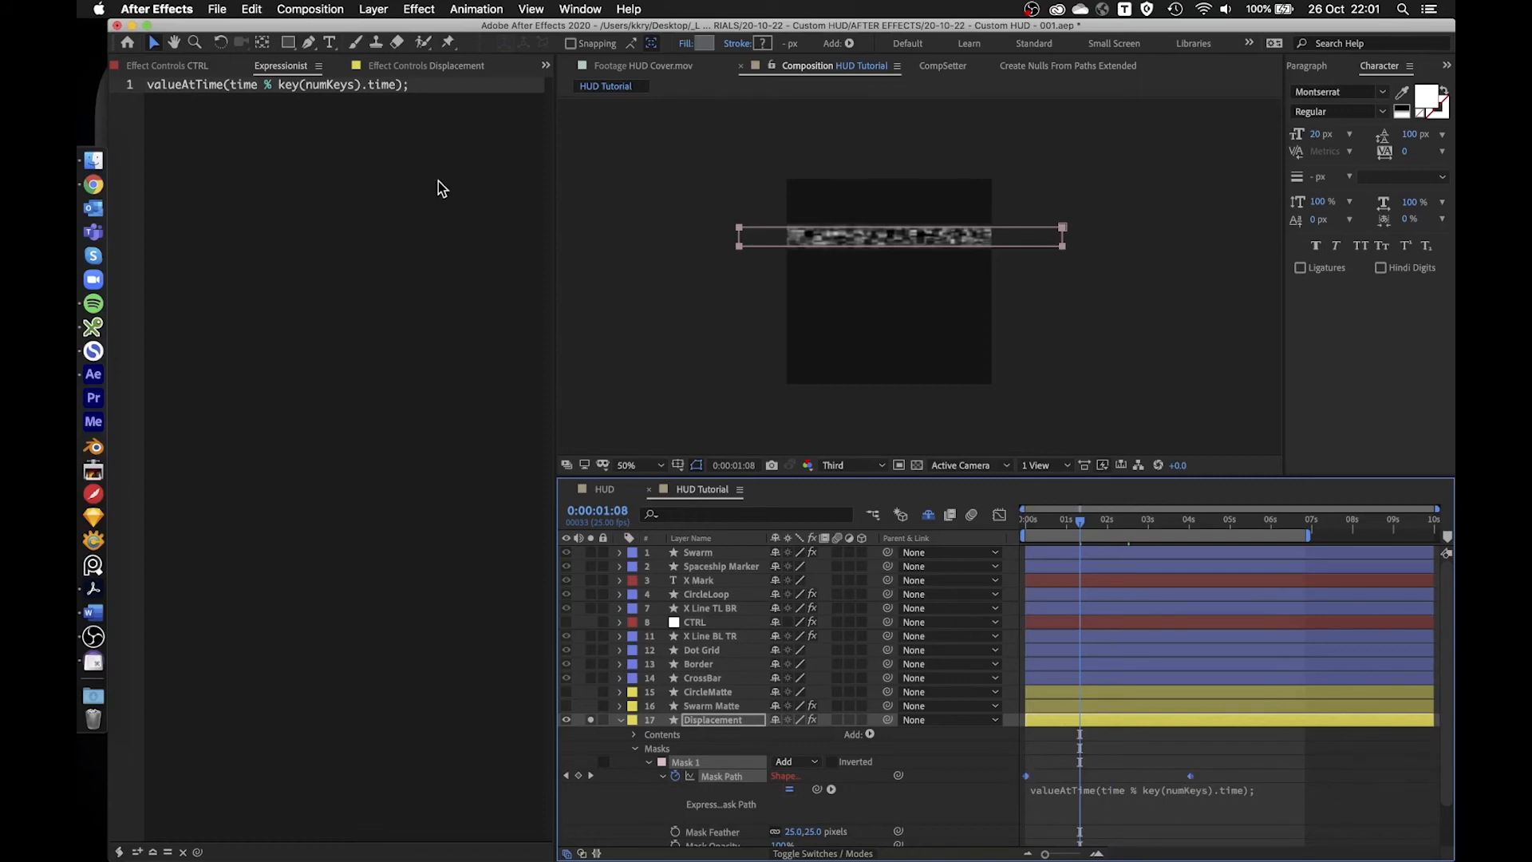
{"action": "left_click", "coordinate": [451, 113]}
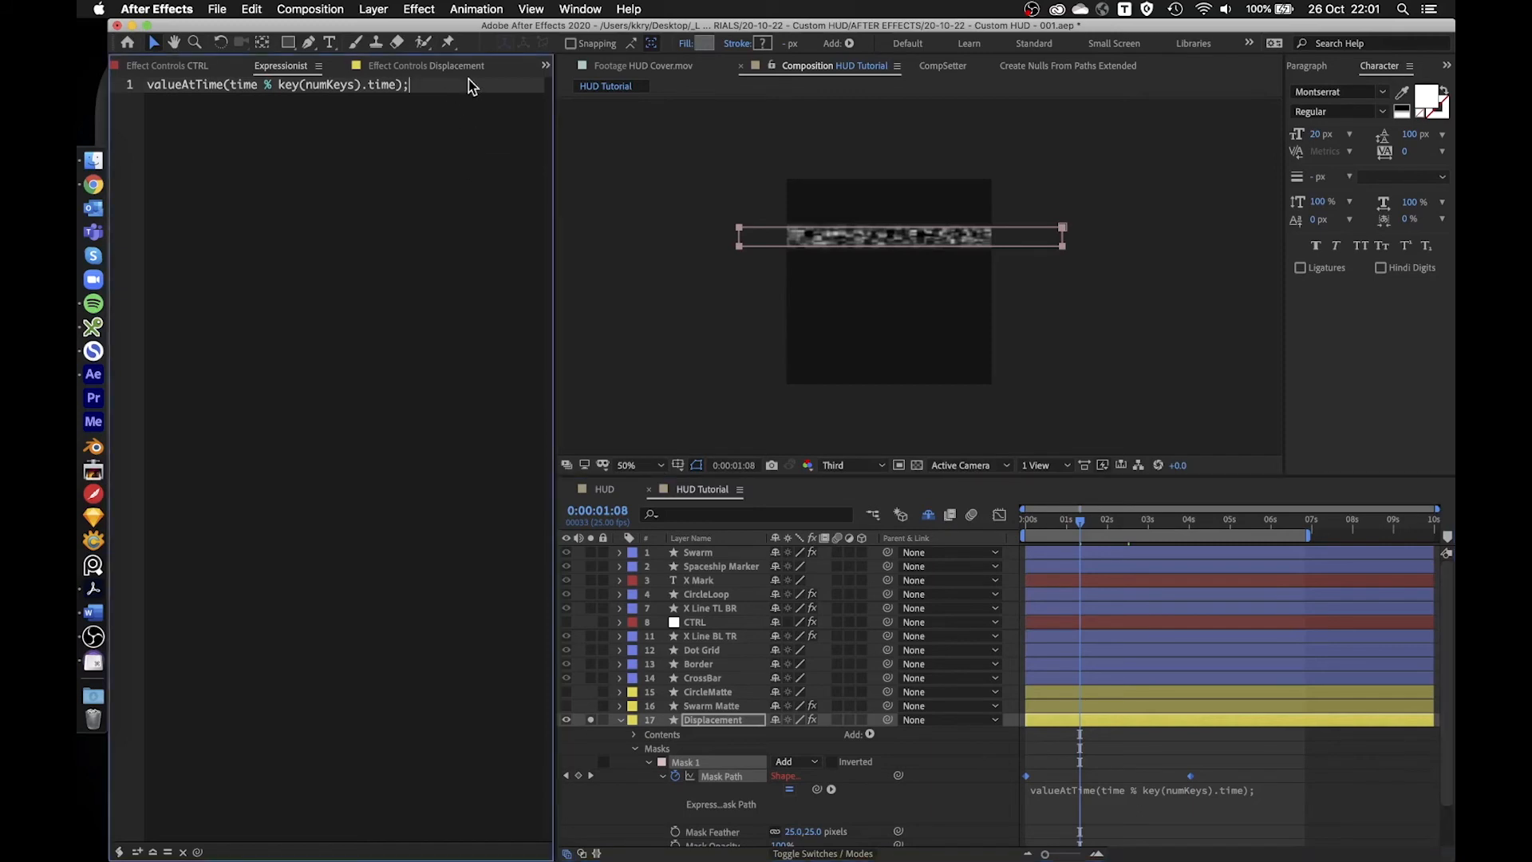
{"action": "left_click_drag", "start_coordinate": [423, 90], "coordinate": [152, 96]}
{"action": "left_click", "coordinate": [449, 120]}
- Extend the work area's end to just past 9 seconds and scrub to 0:00:07:01 to check the repeated mask sweep
{"action": "left_click_drag", "start_coordinate": [1073, 528], "coordinate": [1402, 535]}
{"action": "left_click", "coordinate": [1310, 527]}
{"action": "key", "text": "minus"}
{"action": "key", "text": "minus"}
{"action": "key", "text": "minus"}
{"action": "left_click_drag", "start_coordinate": [1262, 528], "coordinate": [1314, 529]}
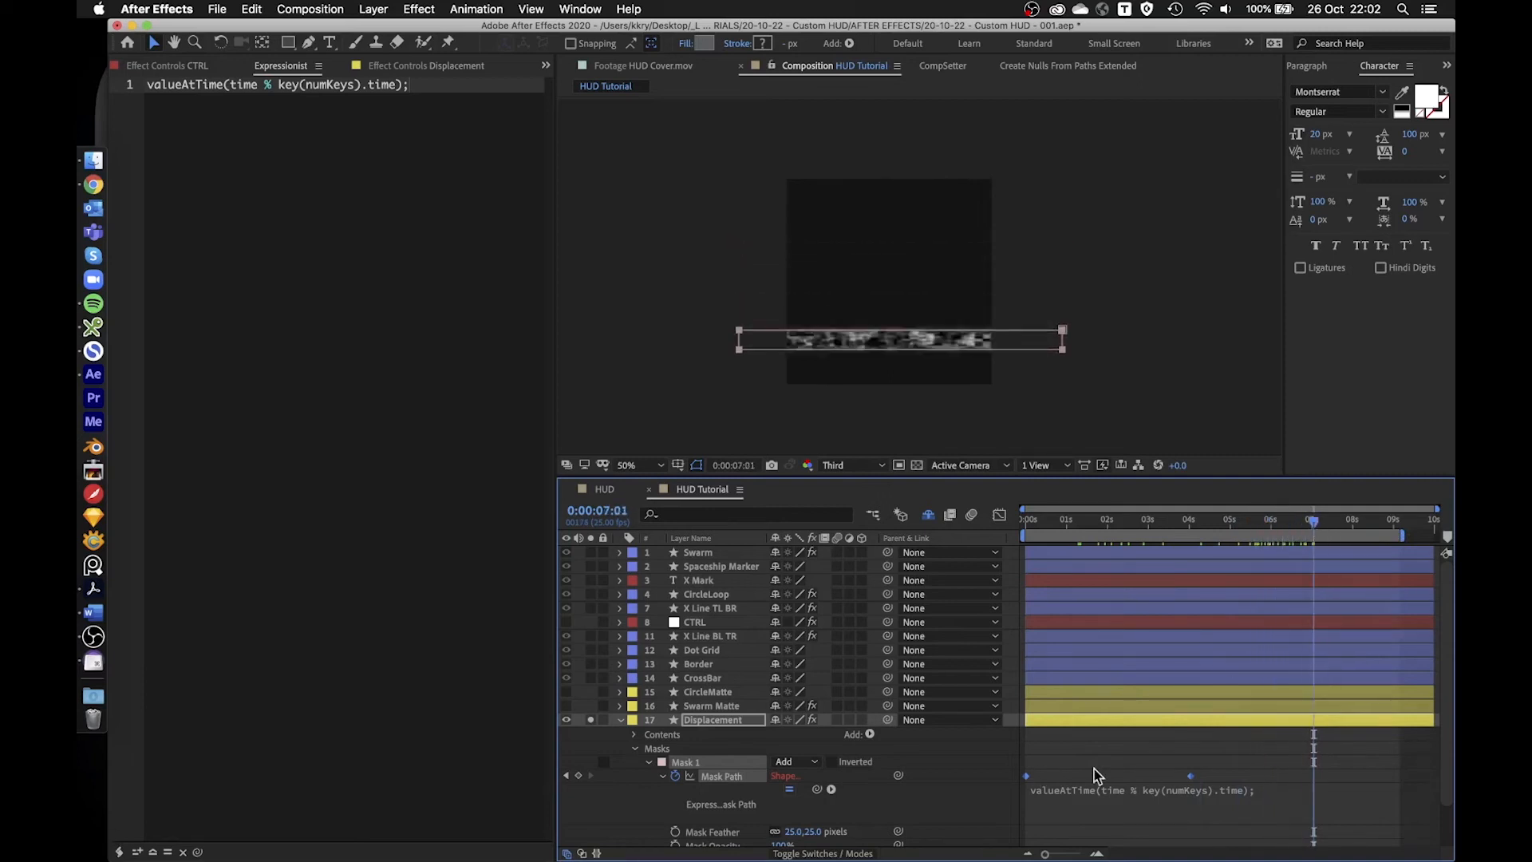
{"action": "left_click", "coordinate": [638, 805]}
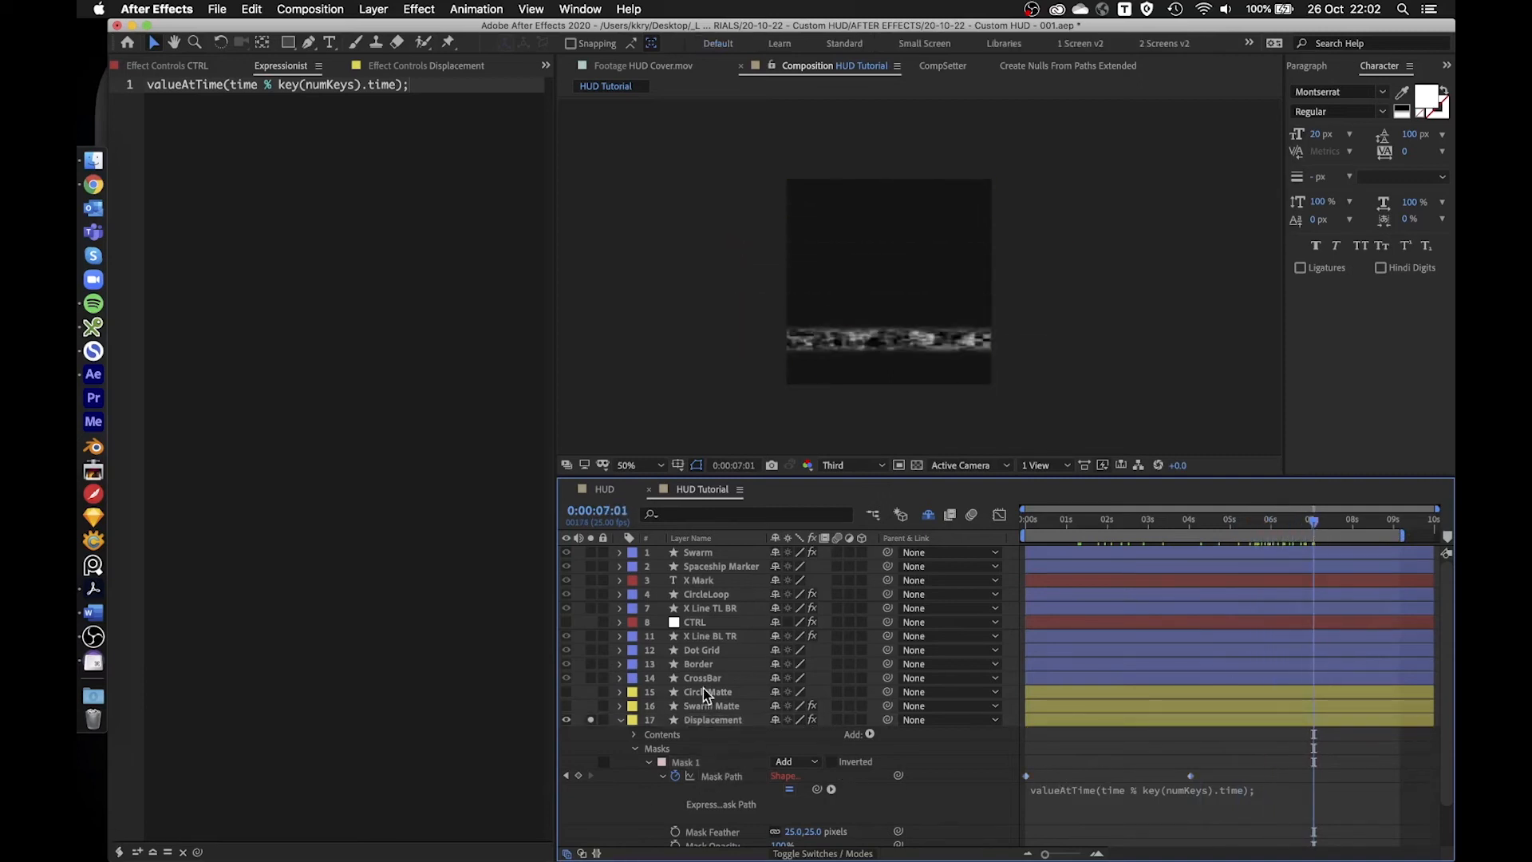
- Duplicate Mask 1 on the Displacement layer and set the copy's mask colour to dark red 781031
{"action": "left_click", "coordinate": [706, 720]}
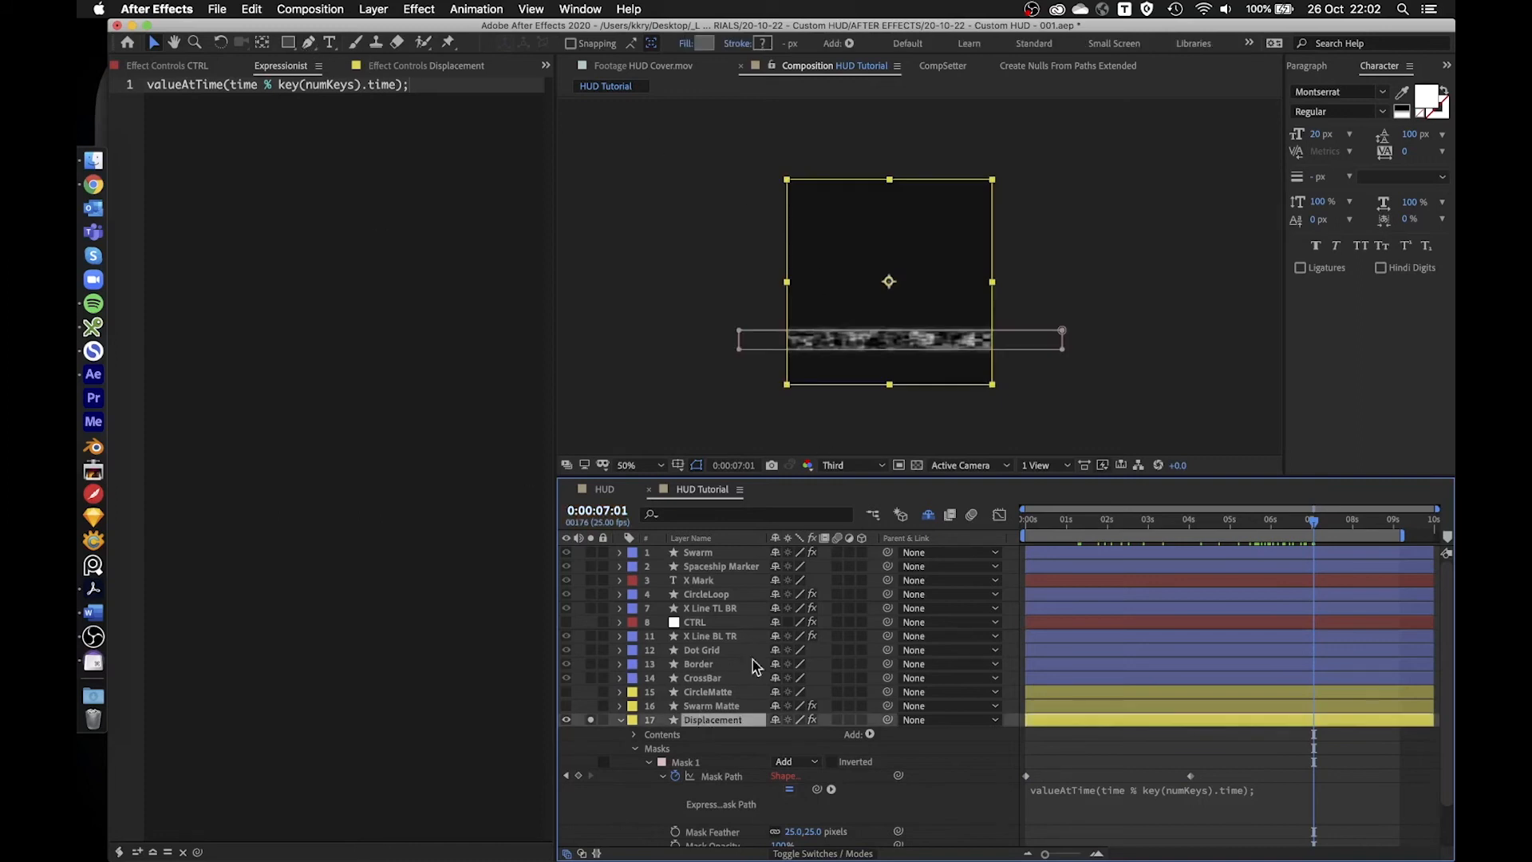
{"action": "key", "text": "super+d"}
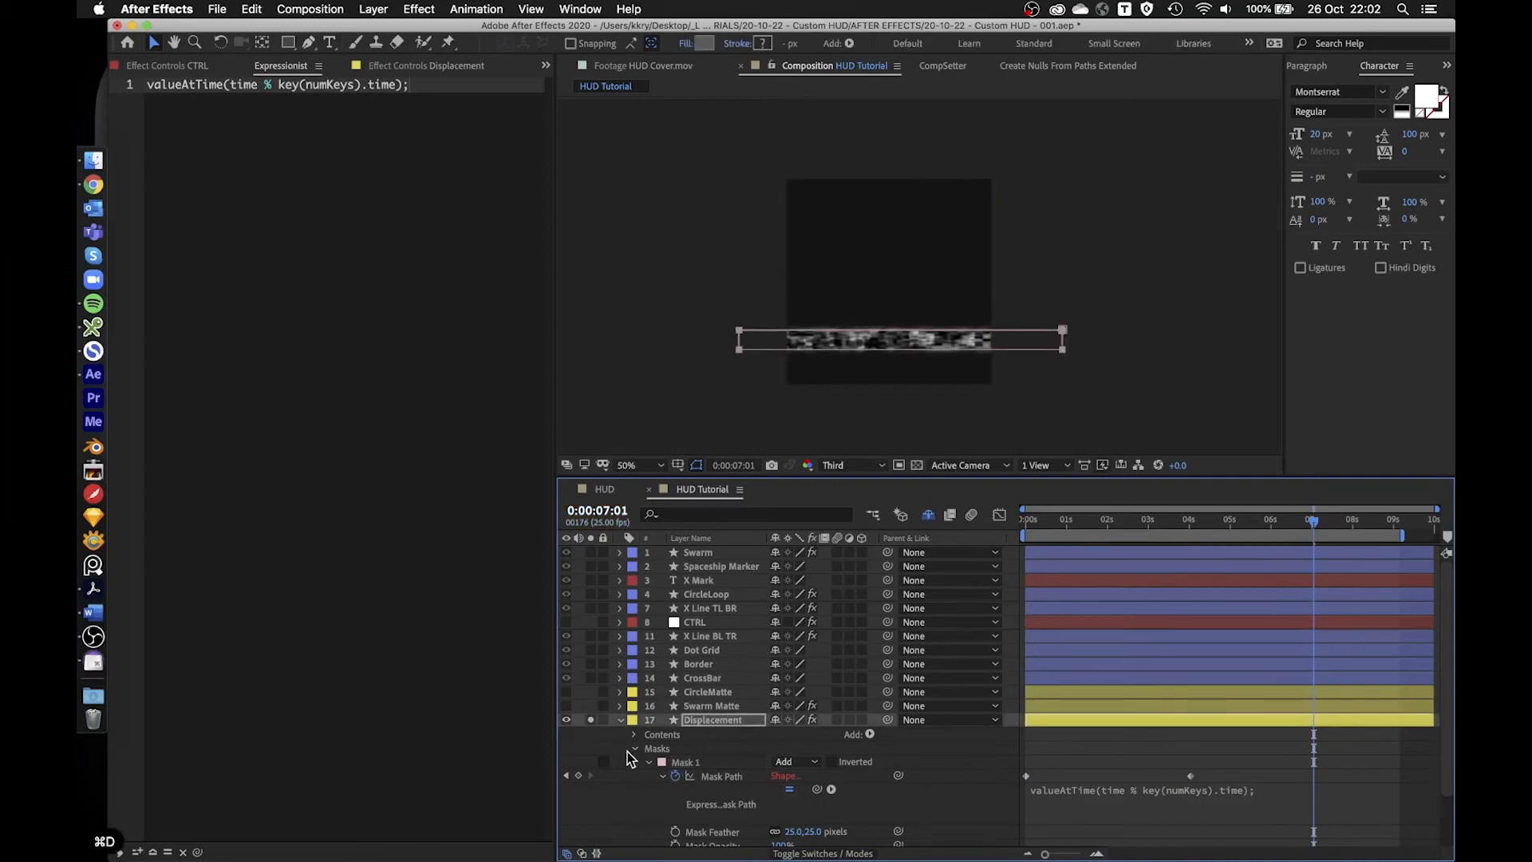
{"action": "scroll", "coordinate": [686, 742], "scroll_direction": "down", "scroll_amount": 3}
{"action": "left_click", "coordinate": [648, 700]}
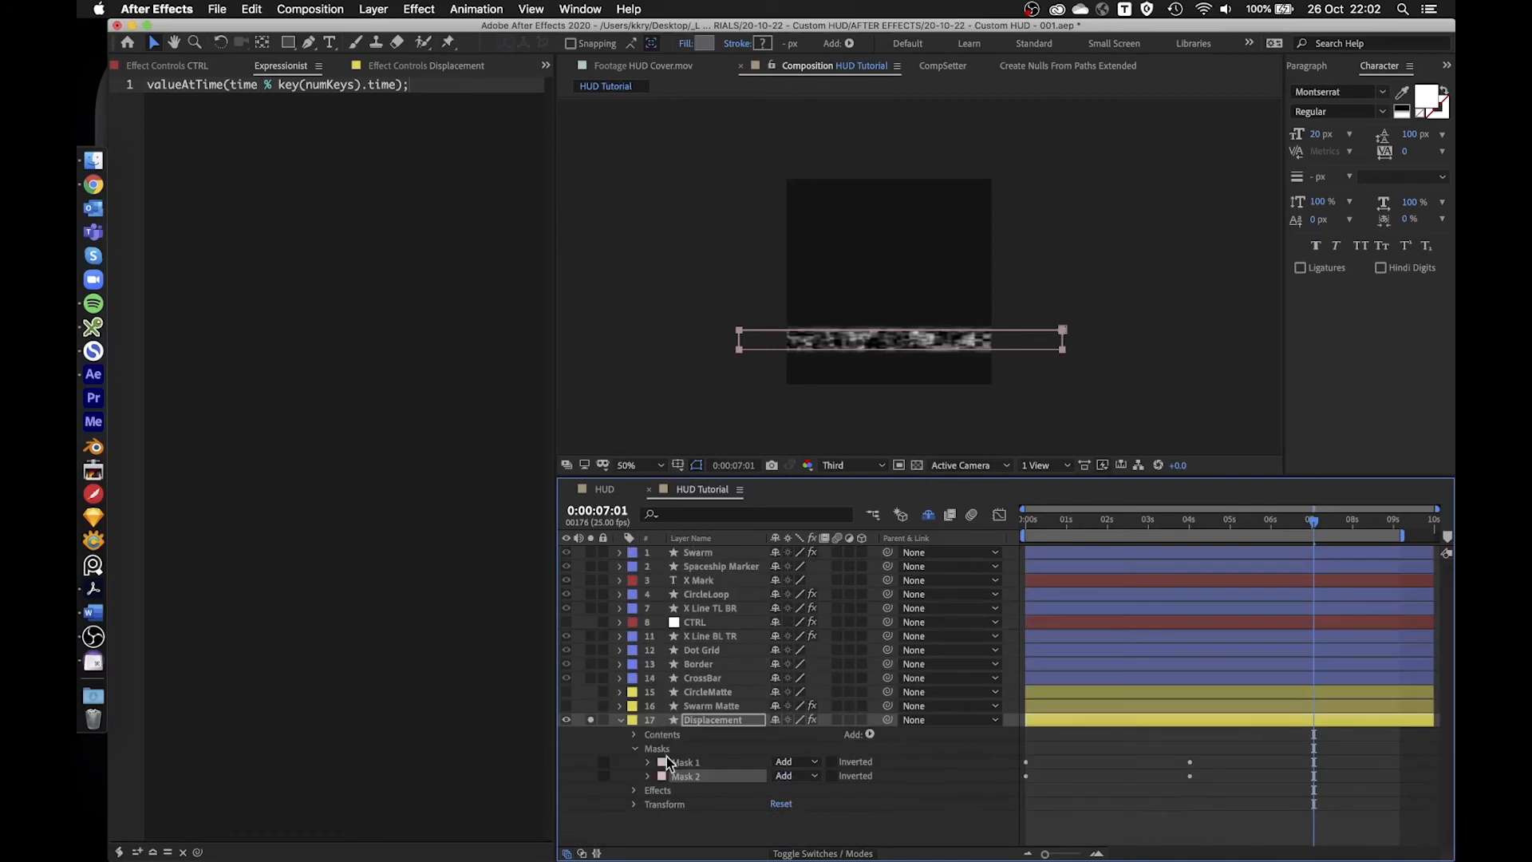
{"action": "left_click", "coordinate": [661, 776]}
{"action": "left_click", "coordinate": [408, 254]}
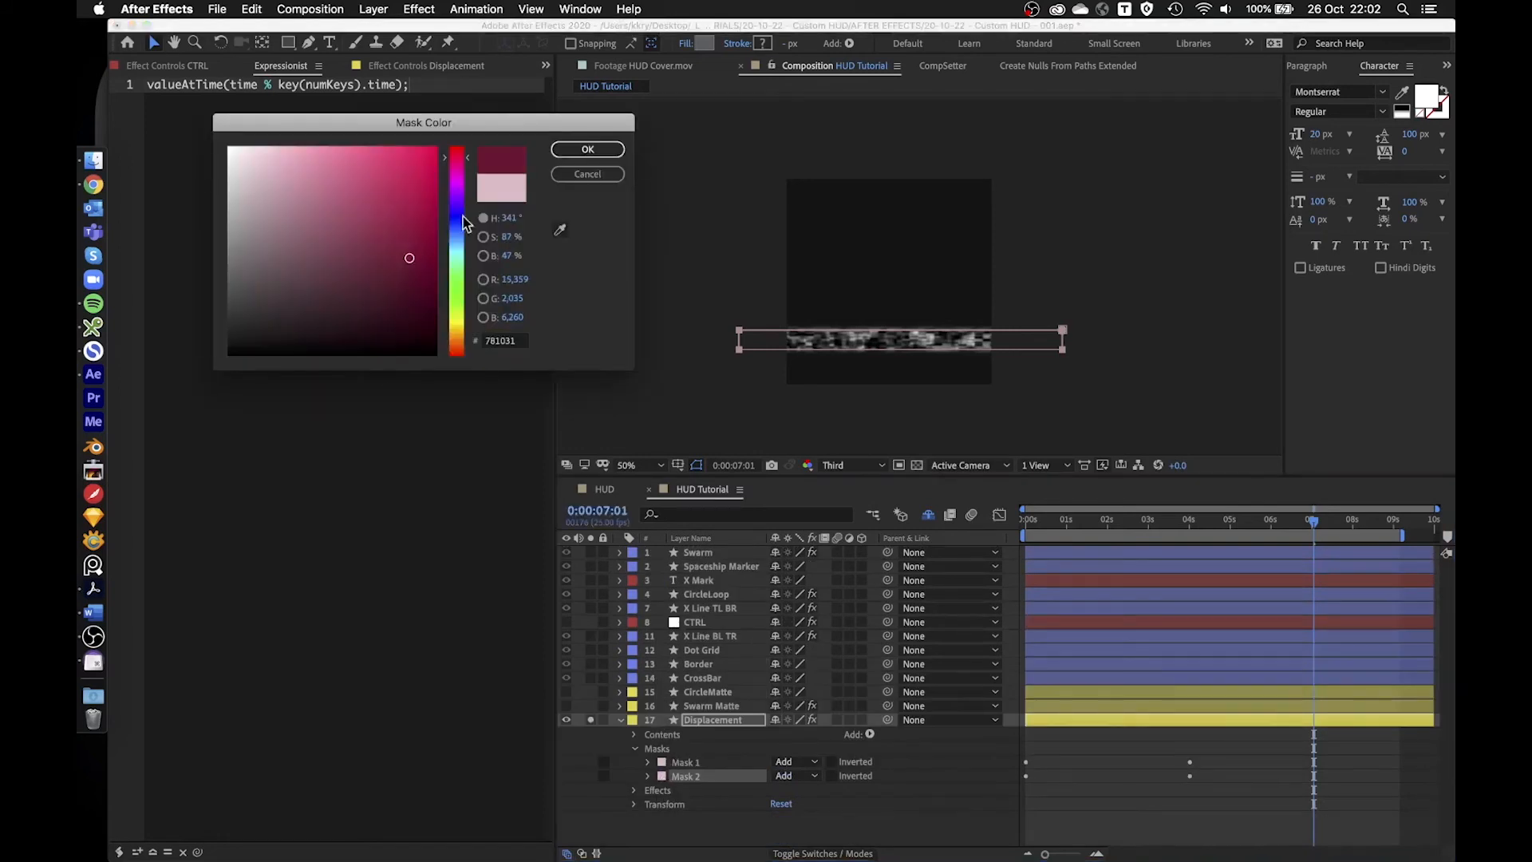
{"action": "left_click", "coordinate": [591, 148]}
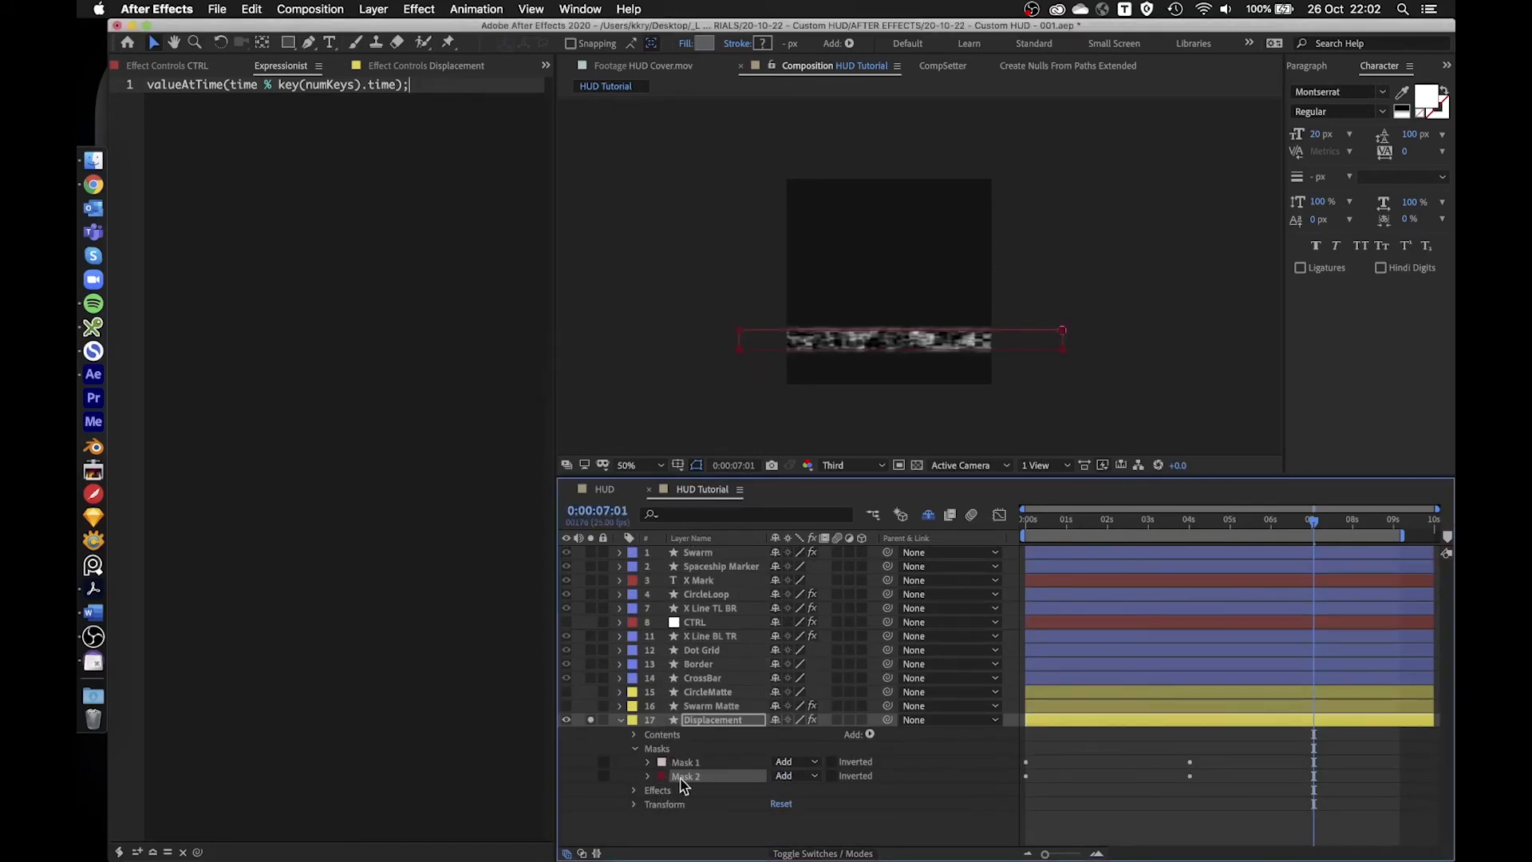
- Retime Mask 2's Mask Path keyframes to 0:00:00:10 and 0:00:02:06
{"action": "left_click", "coordinate": [647, 776]}
{"action": "mouse_move", "coordinate": [1010, 779]}
{"action": "left_mouse_down"}
{"action": "mouse_move", "coordinate": [1209, 802]}
{"action": "mouse_move", "coordinate": [1240, 784]}
{"action": "mouse_move", "coordinate": [1218, 791]}
{"action": "mouse_move", "coordinate": [1323, 791]}
{"action": "mouse_move", "coordinate": [1121, 800]}
{"action": "left_mouse_up"}
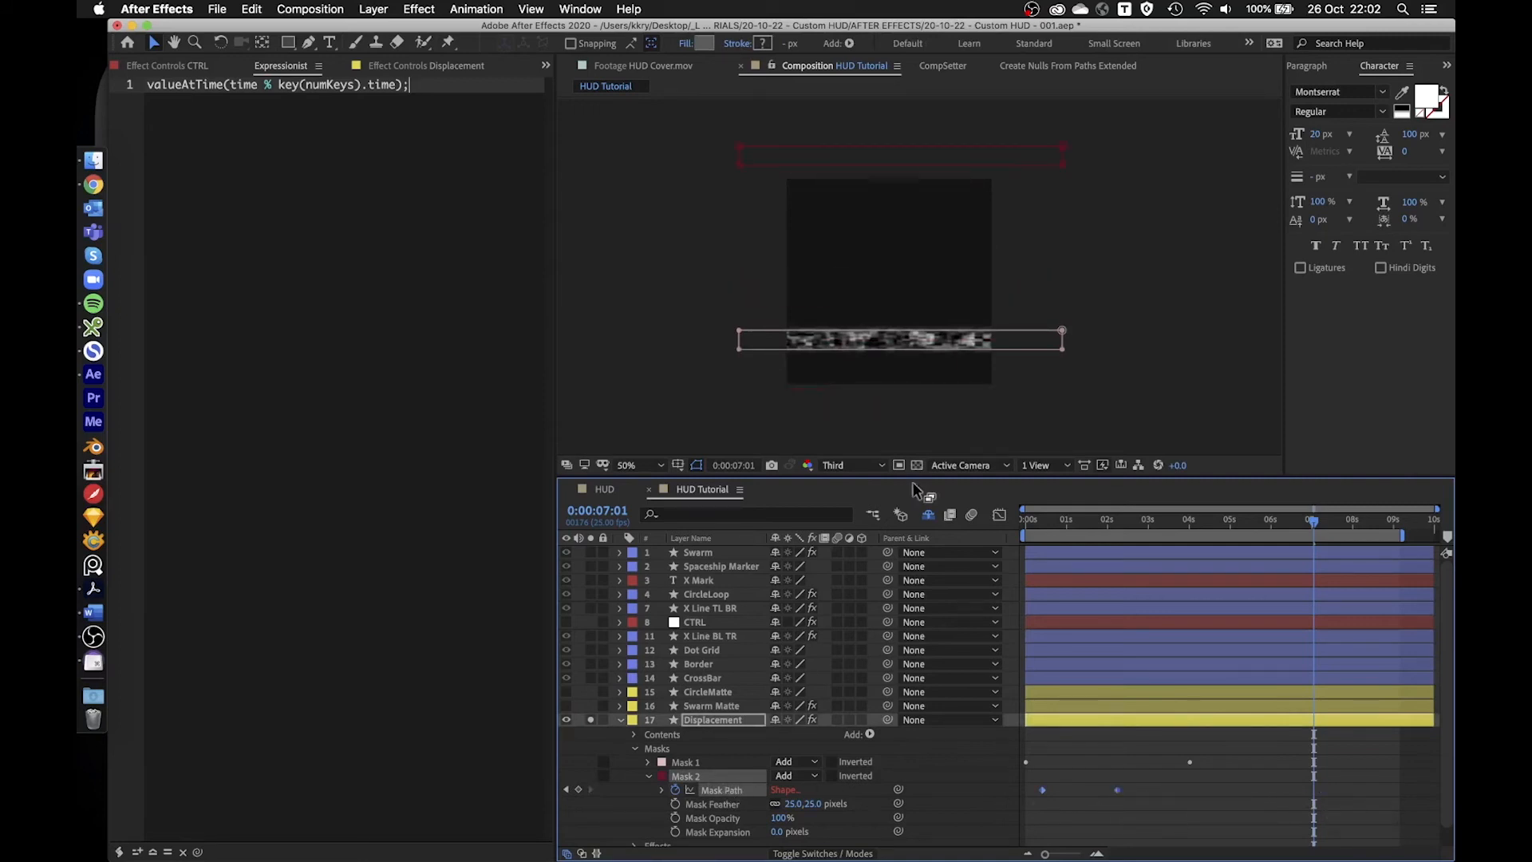
- Try to reshape Mask 2 in the composition view while its Mask Path expression is active
{"action": "left_click_drag", "start_coordinate": [1016, 167], "coordinate": [1021, 199]}
{"action": "left_click", "coordinate": [1098, 137]}
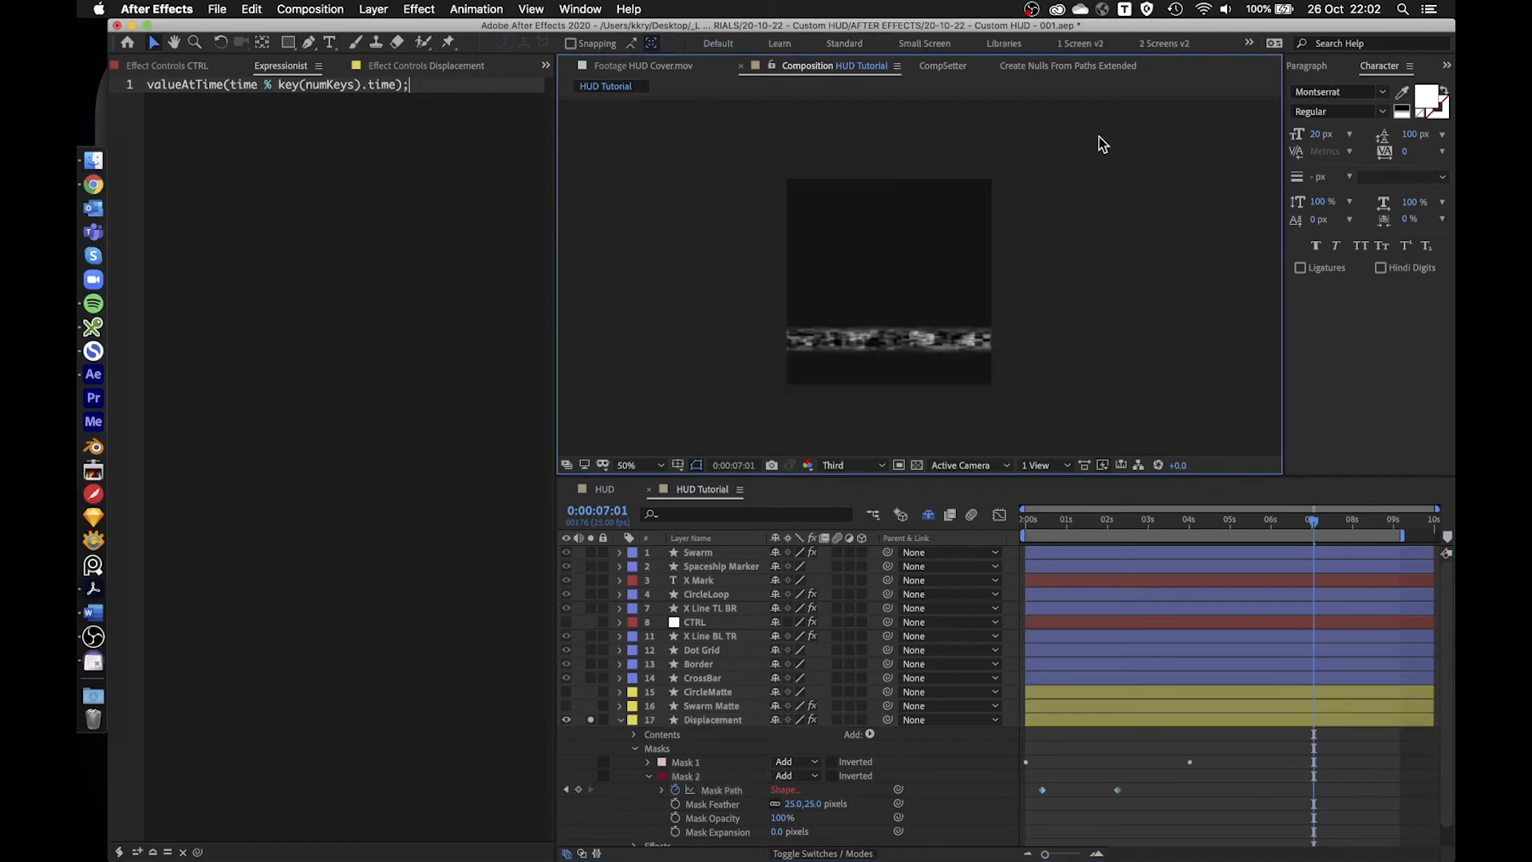
{"action": "left_click", "coordinate": [702, 777]}
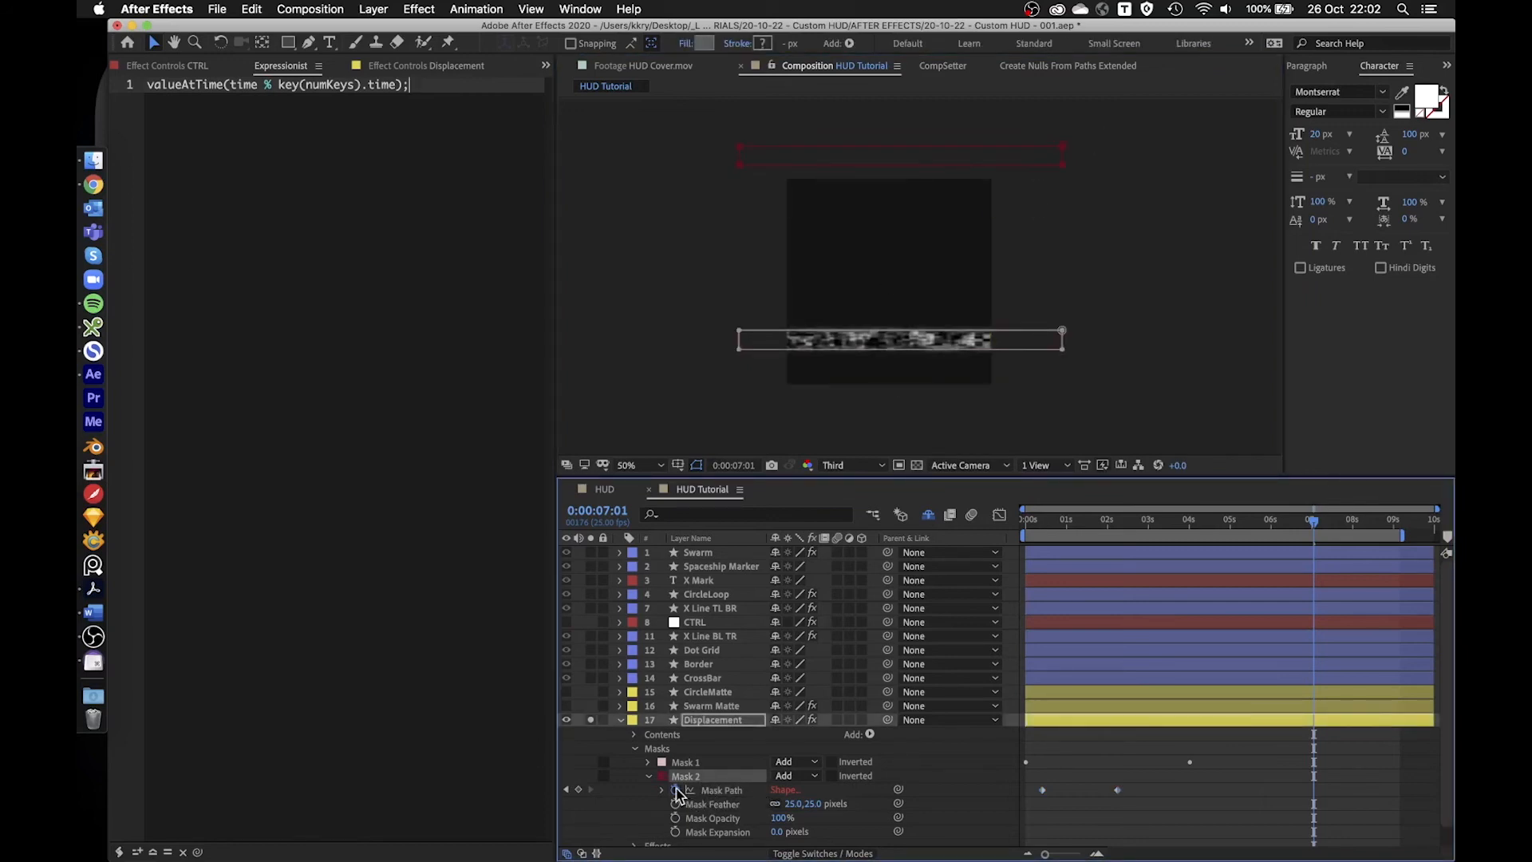
{"action": "left_click_drag", "start_coordinate": [1051, 165], "coordinate": [1067, 185]}
{"action": "left_click", "coordinate": [925, 337]}
{"action": "left_click", "coordinate": [1021, 351]}
{"action": "left_click", "coordinate": [1056, 340]}
{"action": "left_click", "coordinate": [1064, 338]}
{"action": "left_click", "coordinate": [1058, 341]}
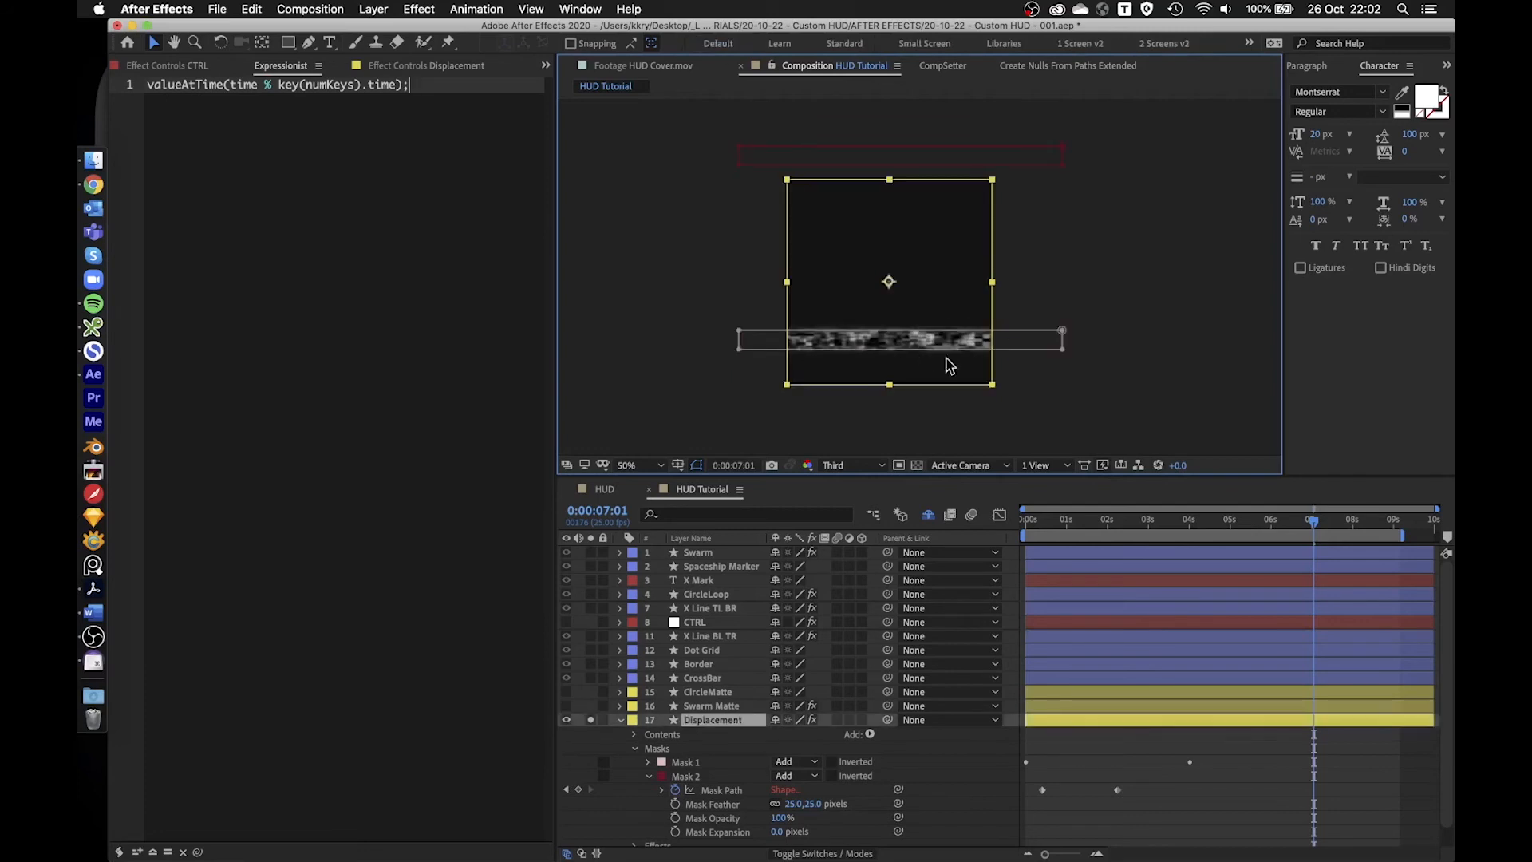
- Go to Mask 2's first keyframe at 0:00:00:10 and remove the expression from its Mask Path
{"action": "left_click_drag", "start_coordinate": [1092, 520], "coordinate": [1042, 522]}
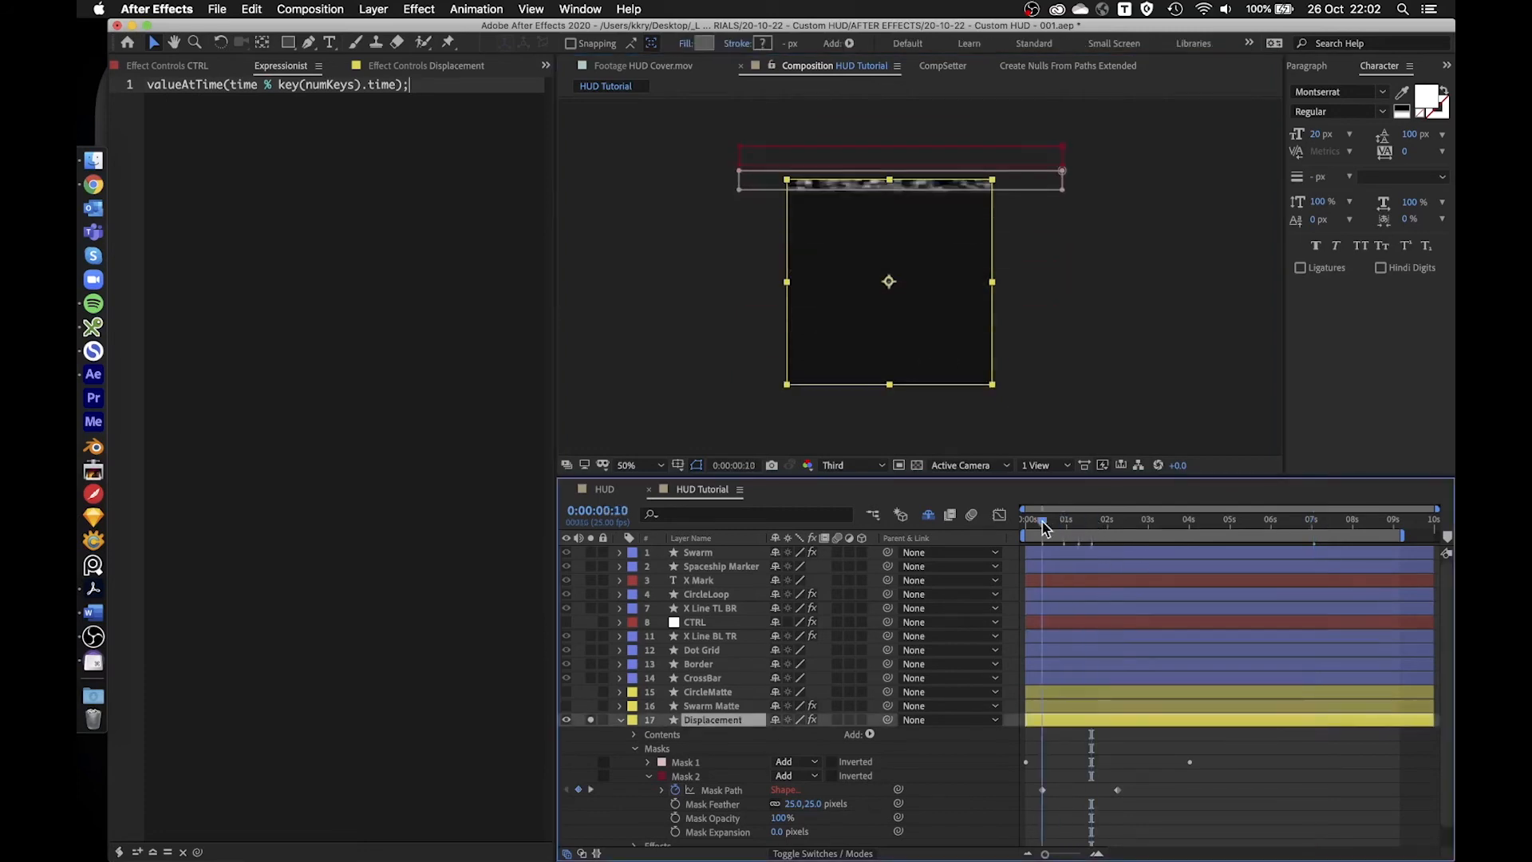
{"action": "left_click", "coordinate": [1057, 192]}
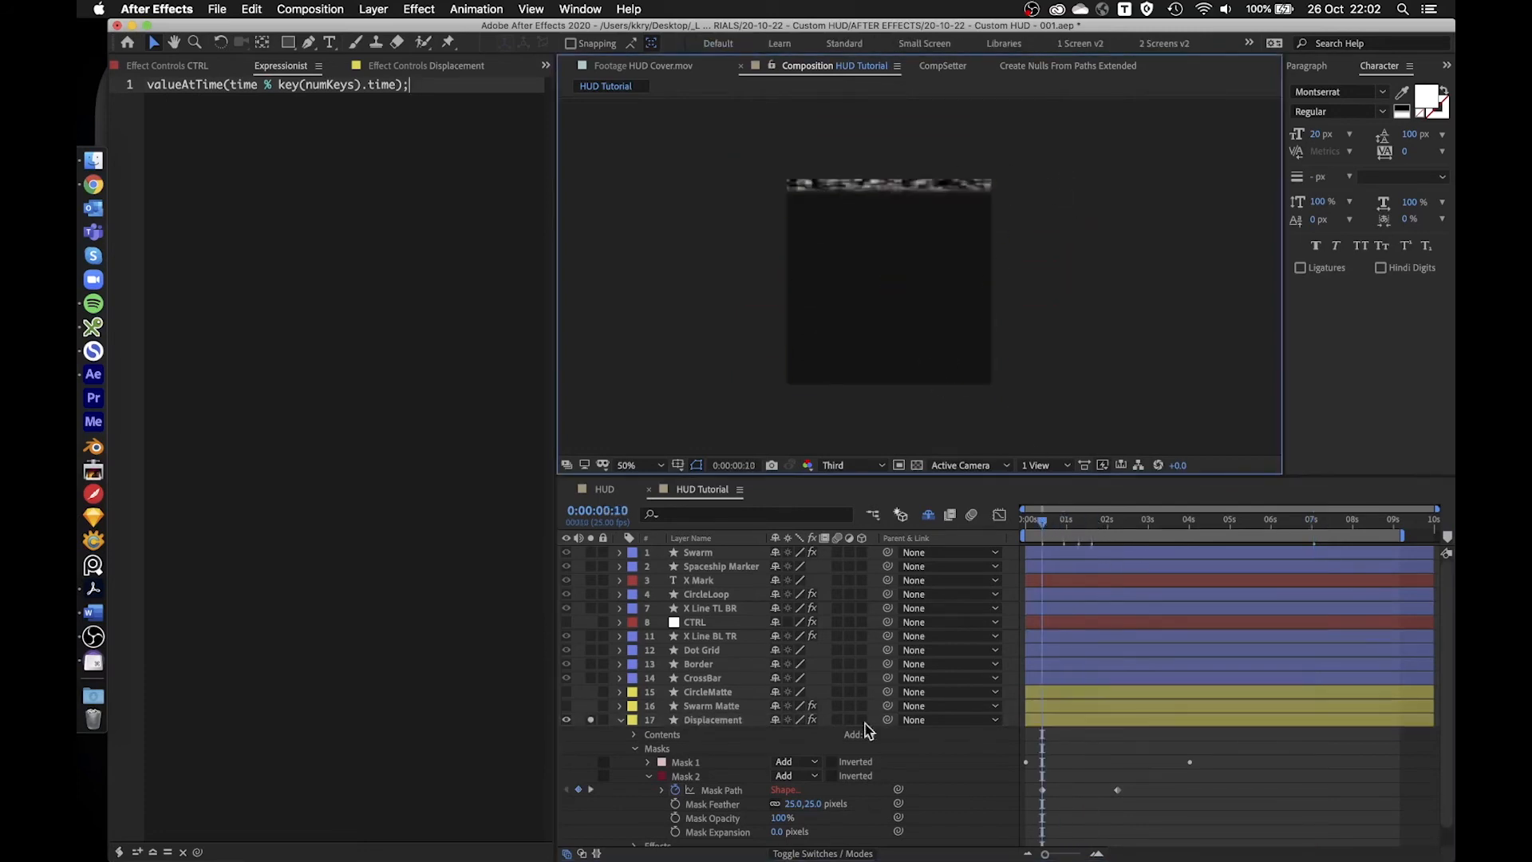
{"action": "left_click", "coordinate": [690, 776]}
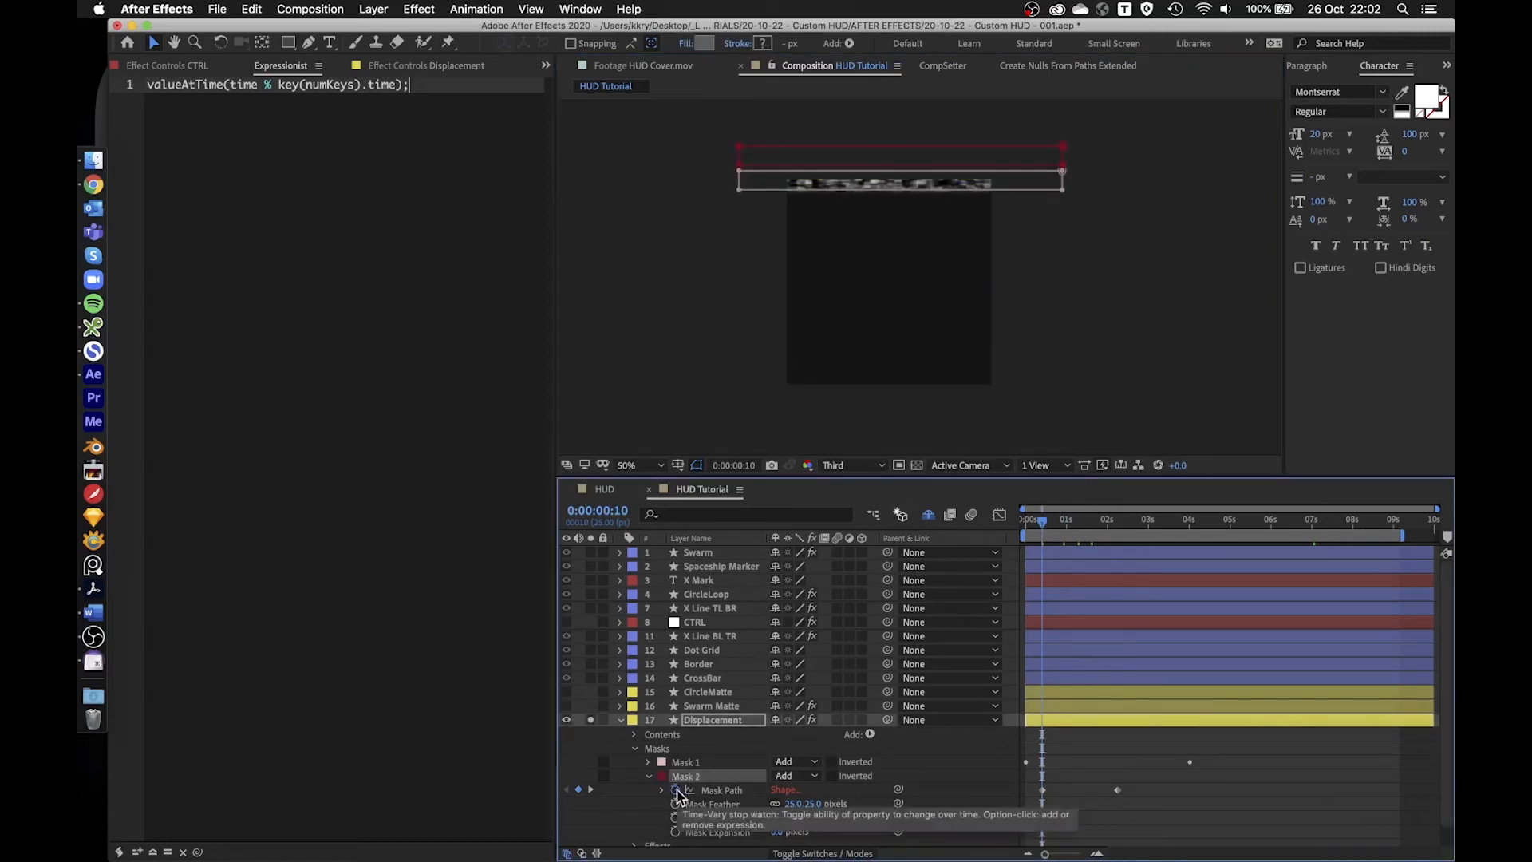
{"action": "left_click", "coordinate": [706, 790]}
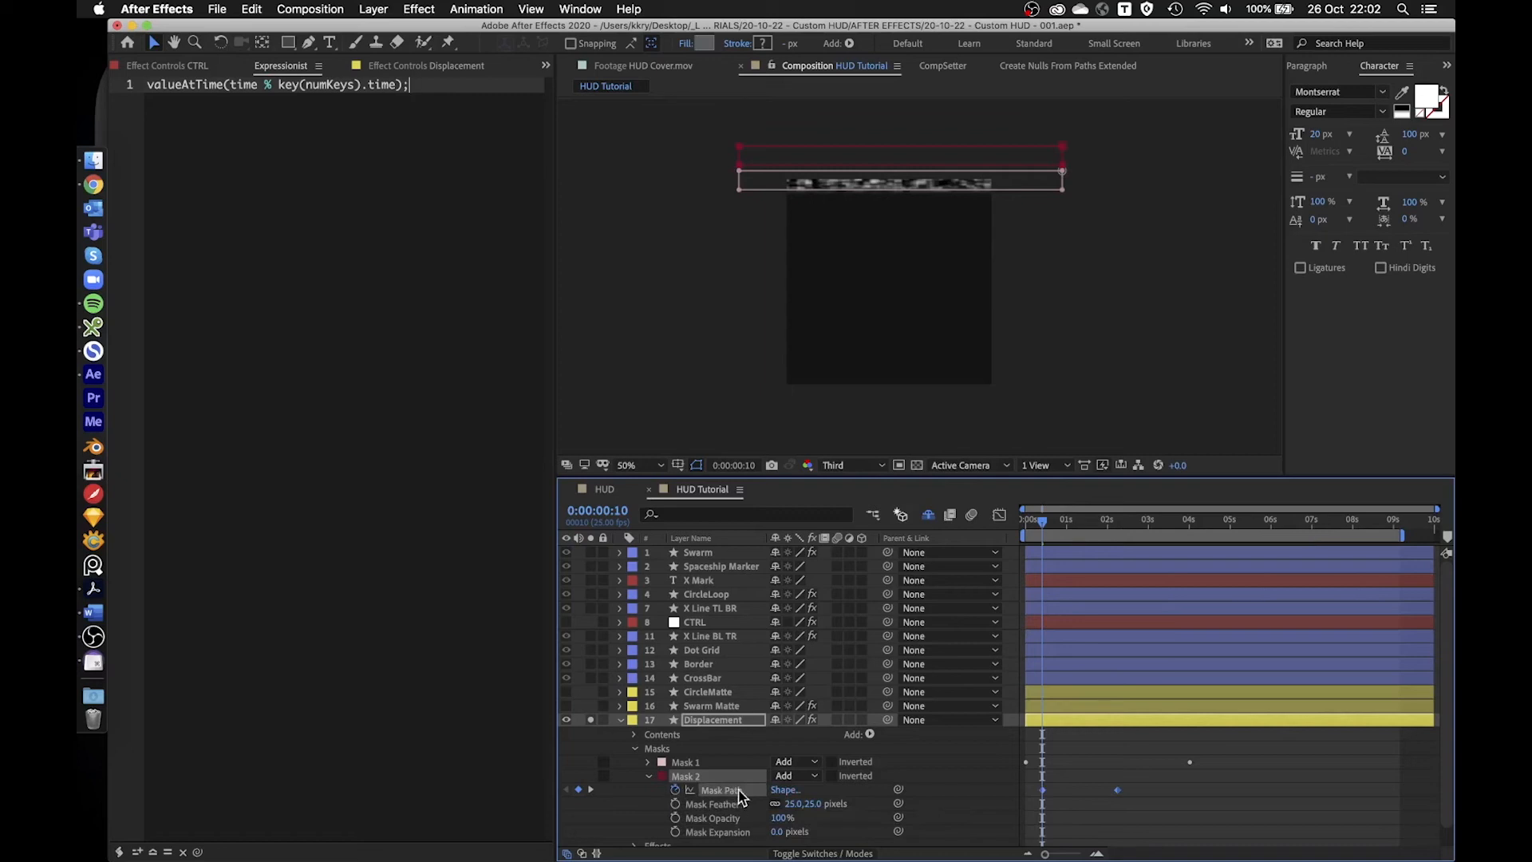
- Rotate Mask 2 so its left end tilts down, and move it further above the frame at the first keyframe
{"action": "double_click", "coordinate": [849, 153]}
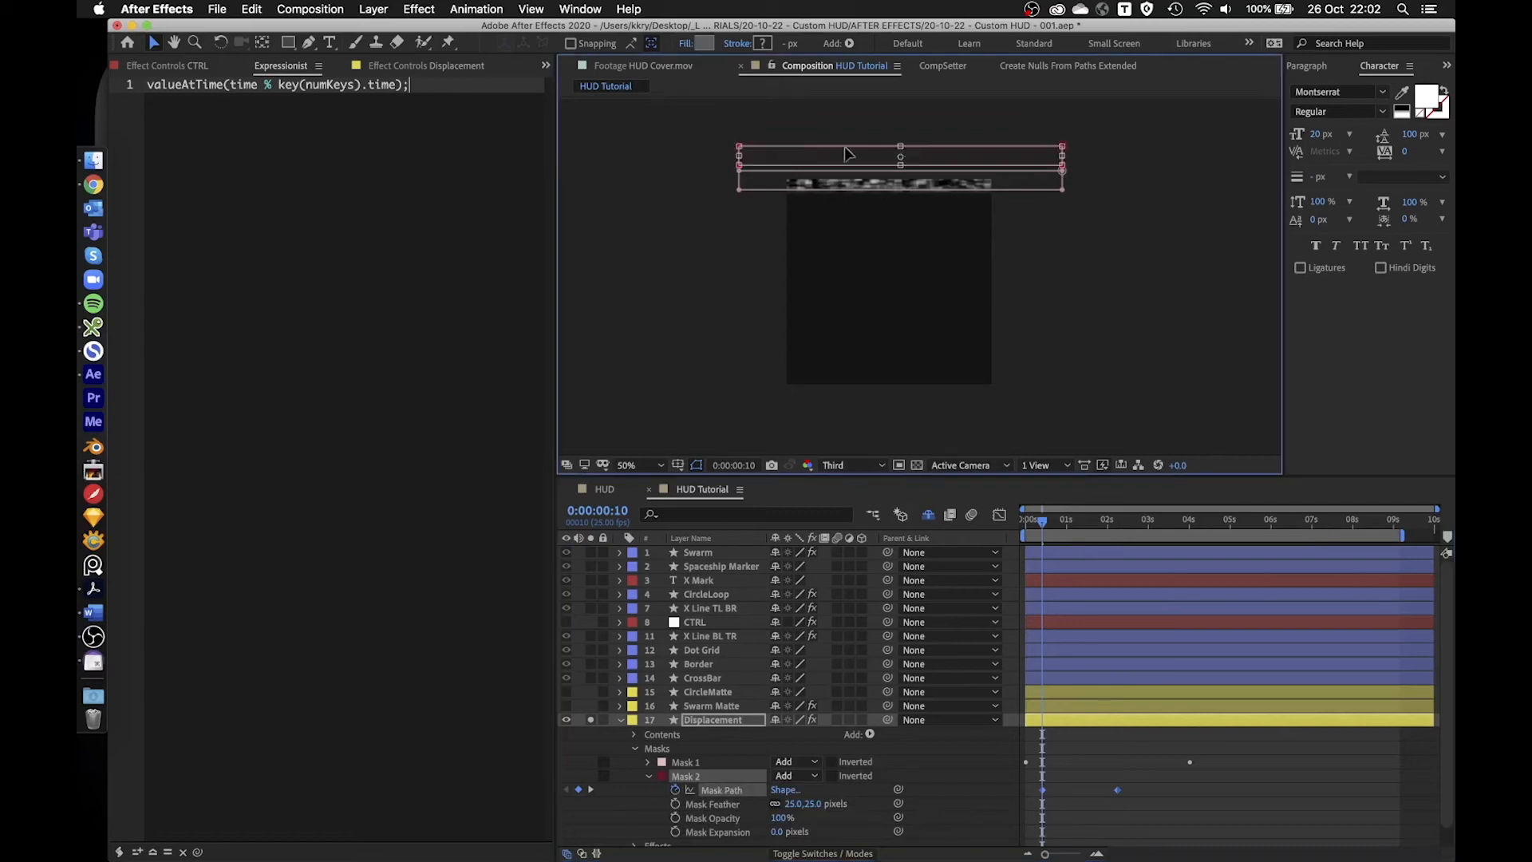
{"action": "left_click_drag", "start_coordinate": [714, 146], "coordinate": [714, 174]}
{"action": "left_click_drag", "start_coordinate": [941, 164], "coordinate": [926, 127]}
{"action": "left_click", "coordinate": [1065, 803]}
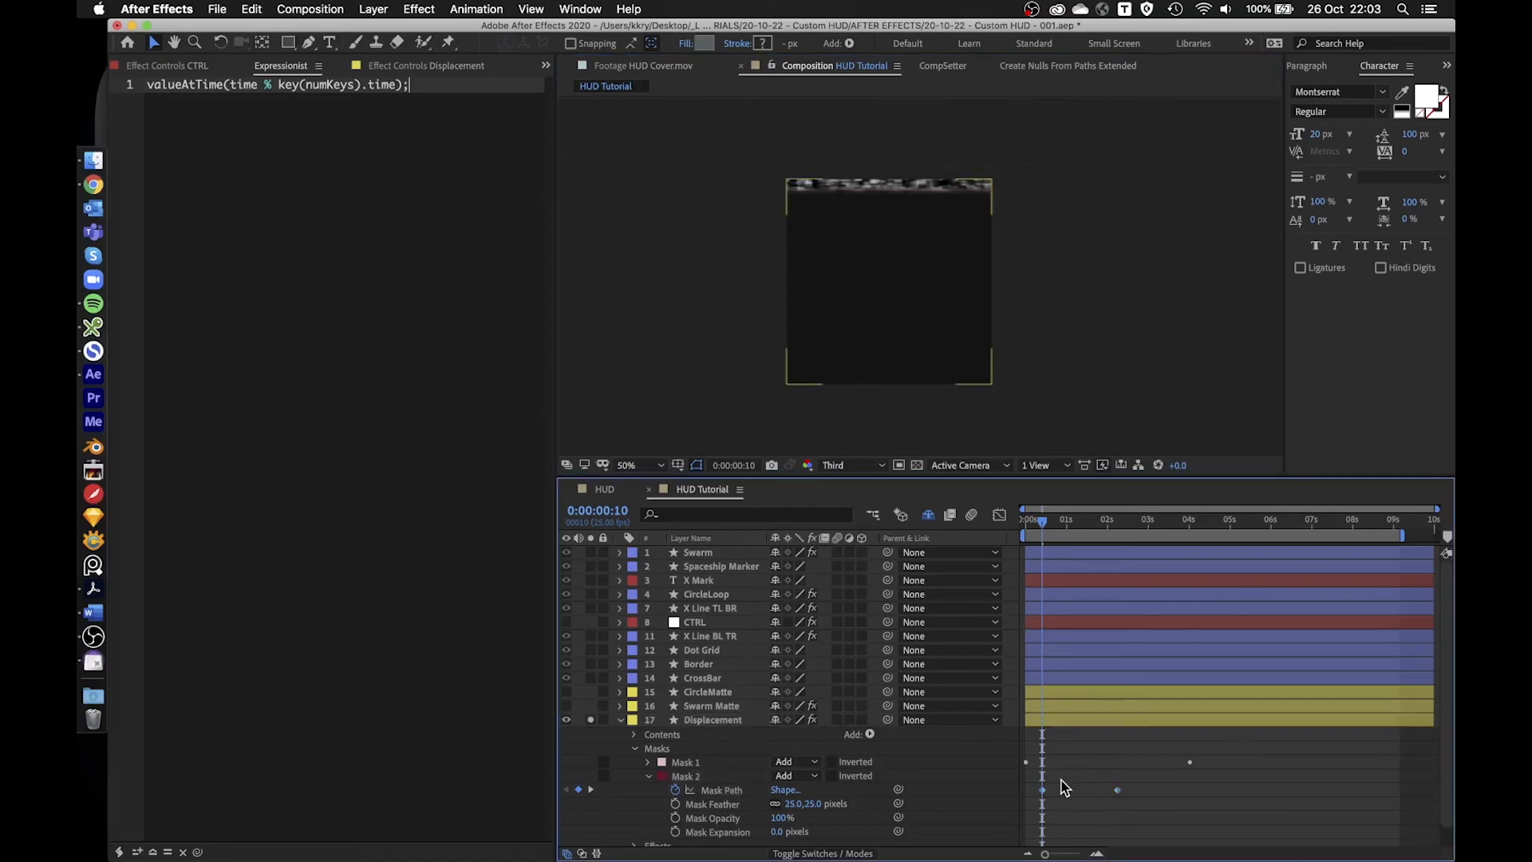
- At Mask 2's second keyframe, 0:00:02:06, tilt the mask left end down and move it below the frame
{"action": "key", "text": "k"}
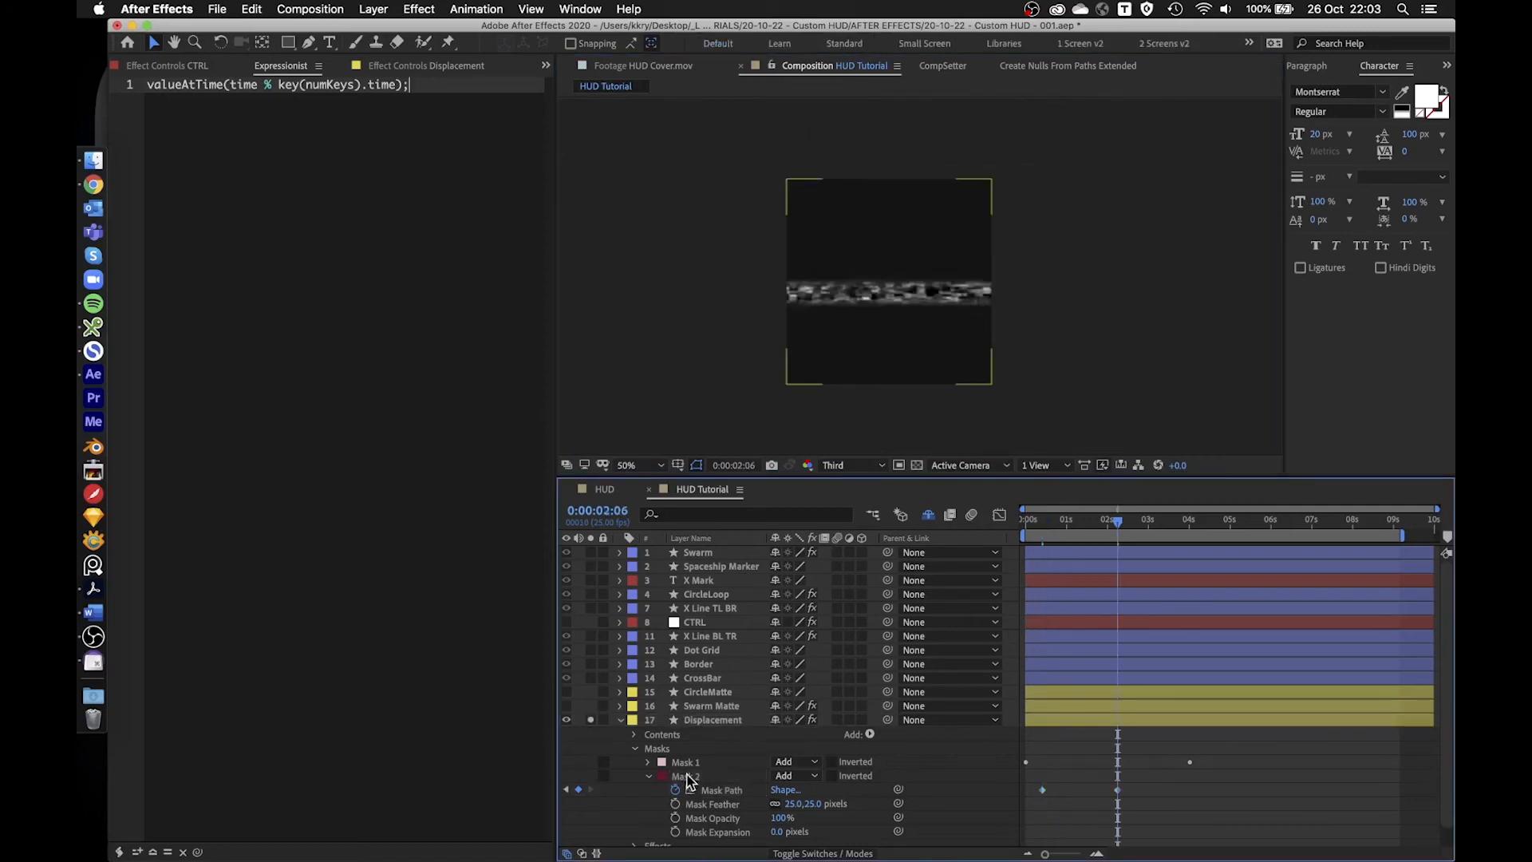
{"action": "left_click", "coordinate": [686, 776]}
{"action": "left_click_drag", "start_coordinate": [1069, 399], "coordinate": [1079, 351]}
{"action": "double_click", "coordinate": [1053, 387]}
{"action": "mouse_move", "coordinate": [900, 384]}
{"action": "left_mouse_down"}
{"action": "mouse_move", "coordinate": [922, 375]}
{"action": "mouse_move", "coordinate": [946, 416]}
{"action": "left_mouse_up"}
{"action": "left_click", "coordinate": [1101, 767]}
- Scrub to 0:00:01:19 to check how the tilted Mask 2 sweeps down the frame
{"action": "left_click", "coordinate": [694, 777]}
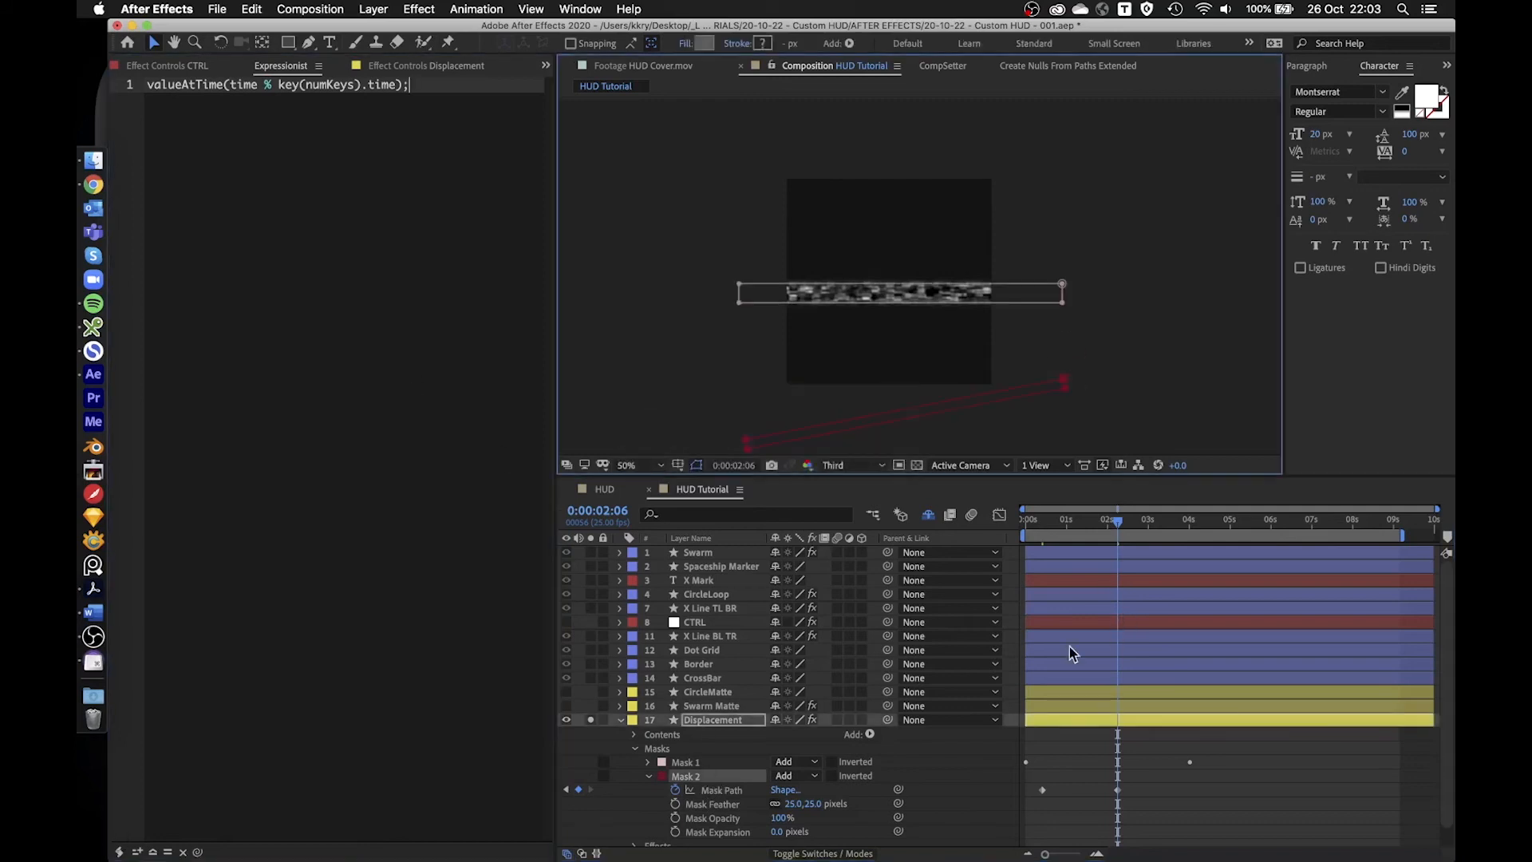
{"action": "left_click", "coordinate": [646, 795]}
{"action": "left_click_drag", "start_coordinate": [1066, 523], "coordinate": [1103, 573]}
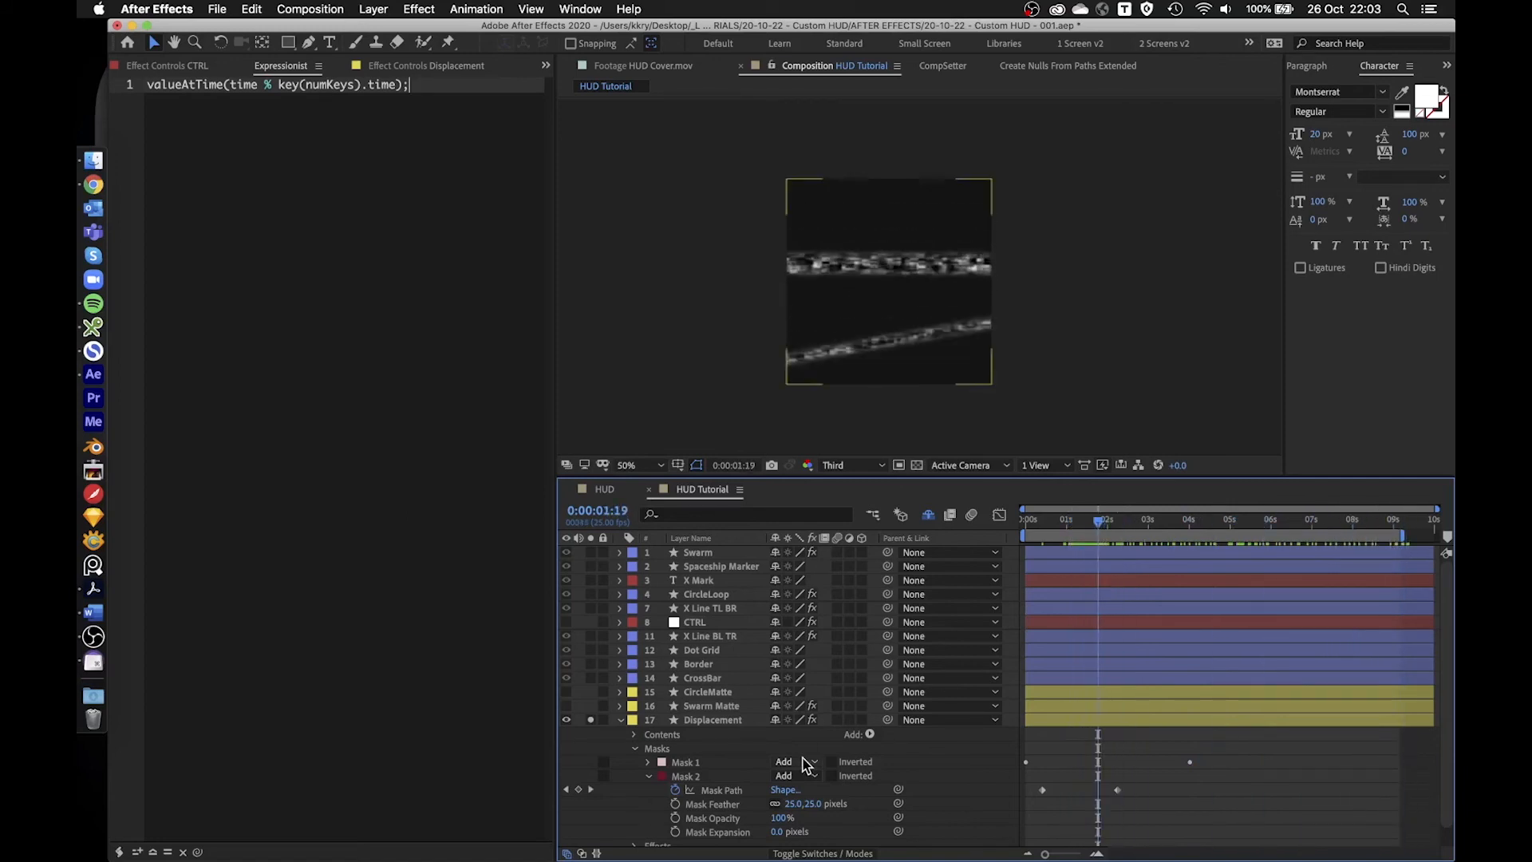
- Apply valueAtTime(time % key(numKeys).time); to Mask 2's Mask Path and scrub to 0:00:05:12 to check the loop
{"action": "left_click", "coordinate": [713, 790]}
{"action": "left_click", "coordinate": [462, 394]}
{"action": "key", "text": "super+Return"}
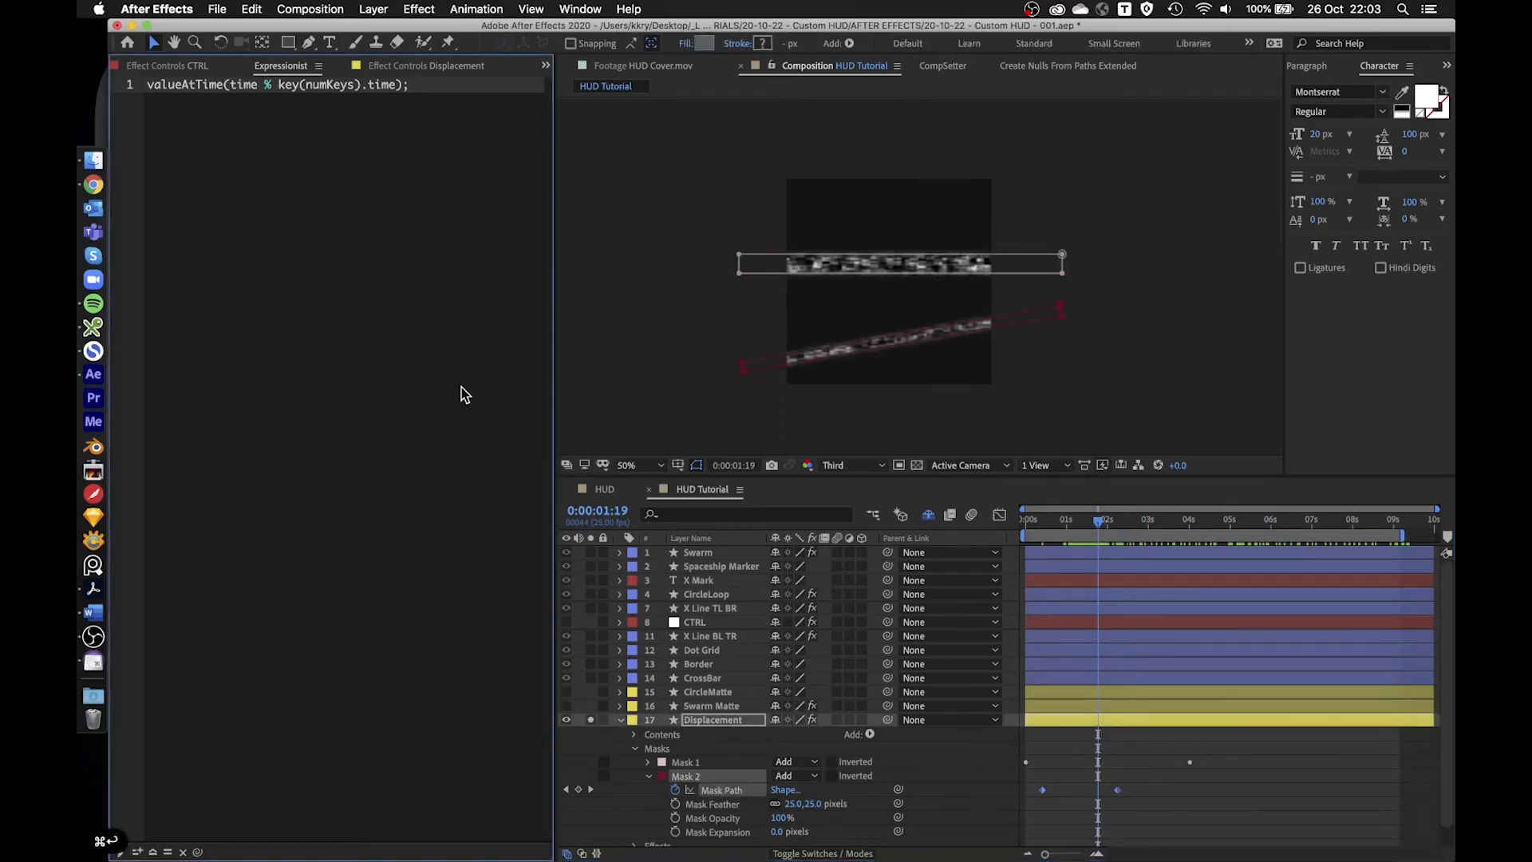
{"action": "left_click", "coordinate": [991, 774]}
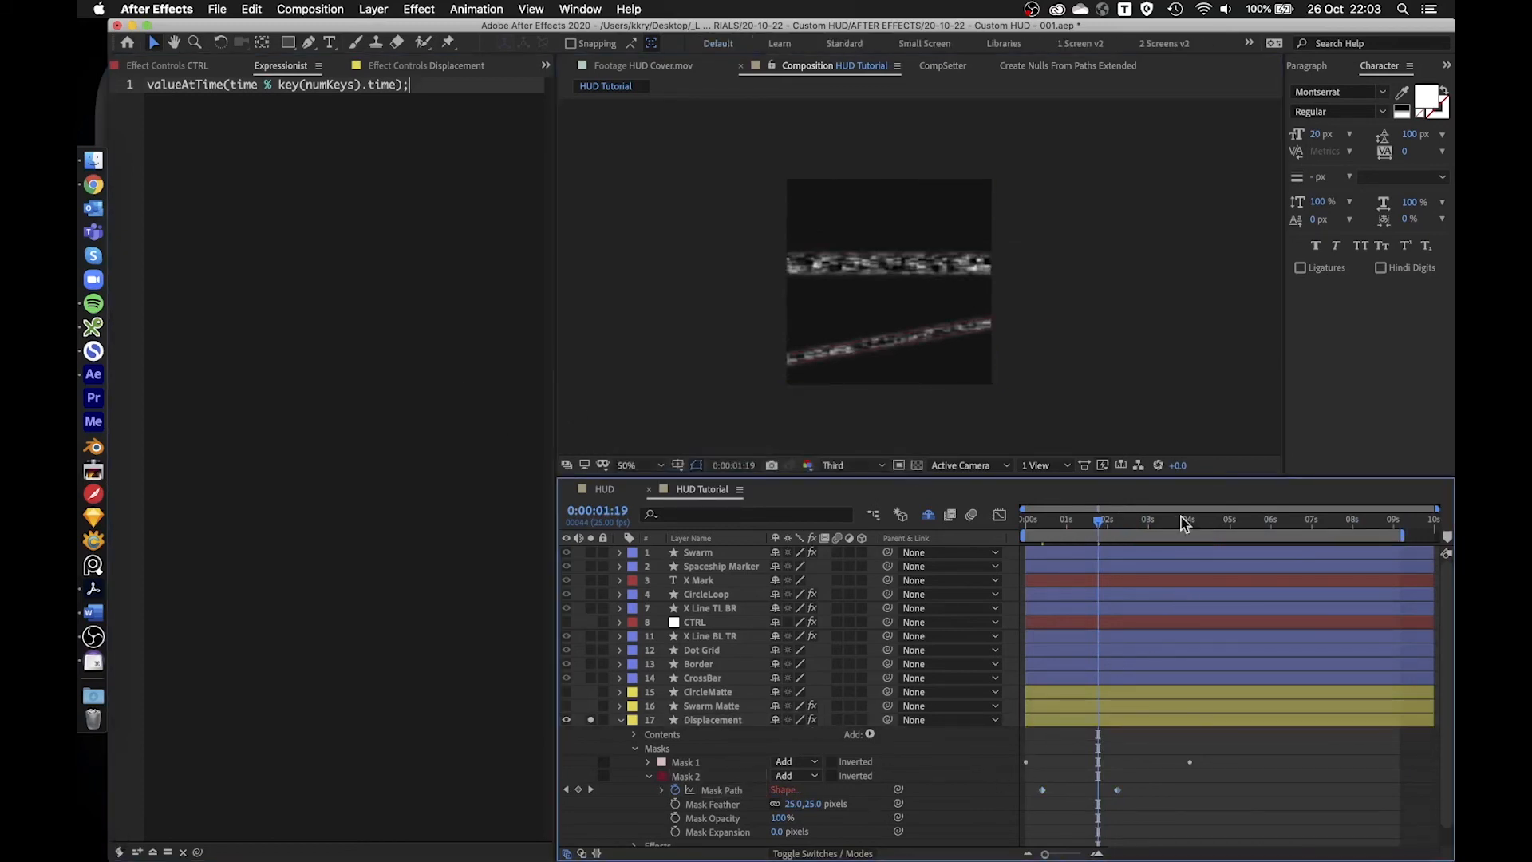
{"action": "left_click_drag", "start_coordinate": [1101, 520], "coordinate": [1255, 519]}
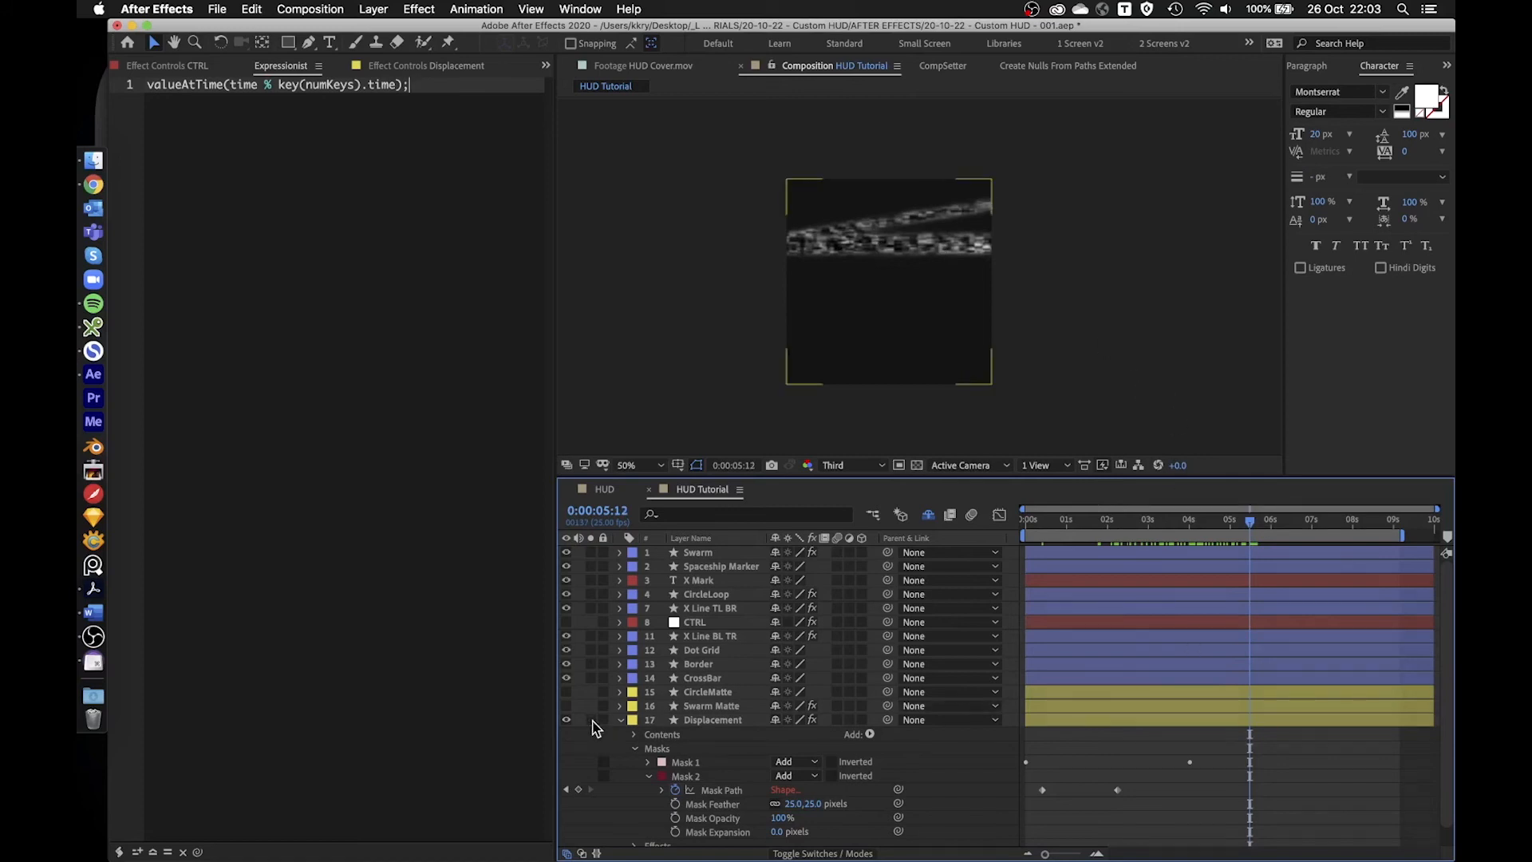
- Solo the CircleLoop layer and scrub to 0:00:02:00 to examine the displacement on its outline up close
{"action": "left_click", "coordinate": [591, 594]}
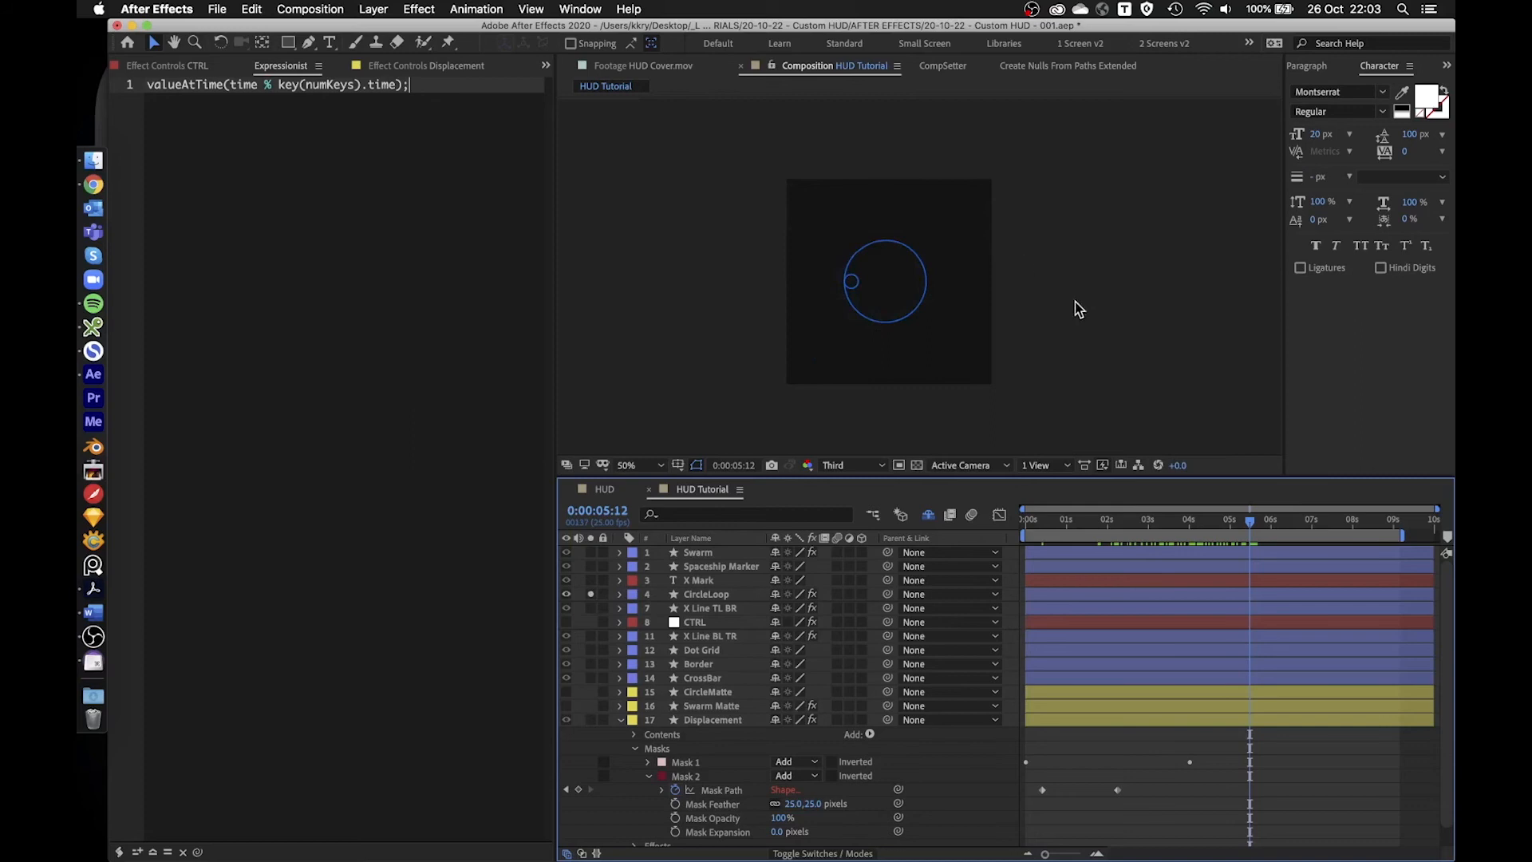
{"action": "mouse_move", "coordinate": [1082, 526]}
{"action": "left_mouse_down"}
{"action": "mouse_move", "coordinate": [1109, 527]}
{"action": "mouse_move", "coordinate": [1088, 527]}
{"action": "left_mouse_up"}
{"action": "key", "text": "period"}
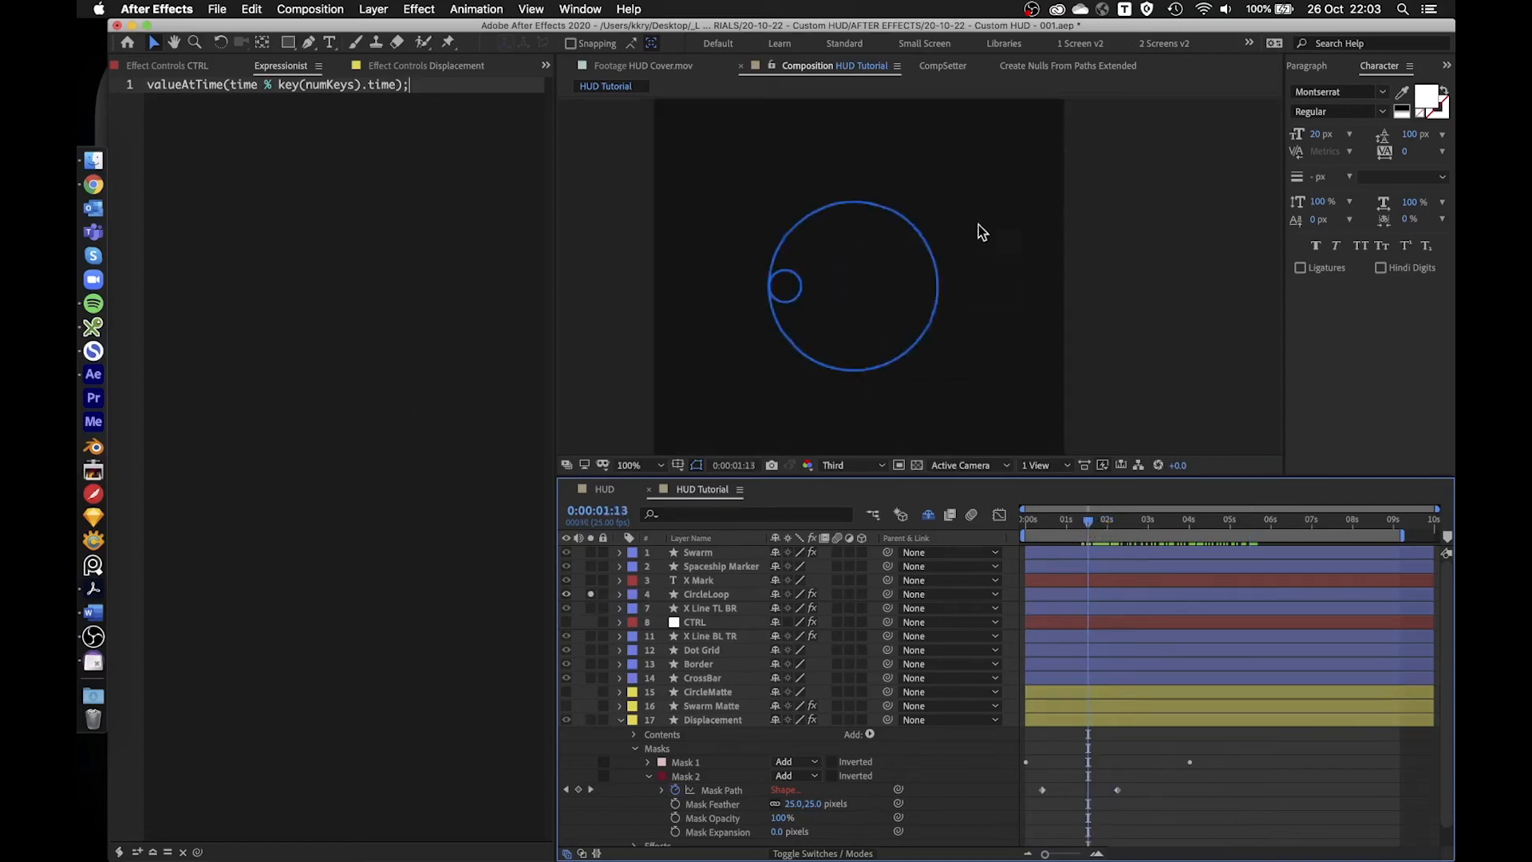
{"action": "key", "text": "period"}
{"action": "left_click_drag", "start_coordinate": [1103, 535], "coordinate": [1114, 529]}
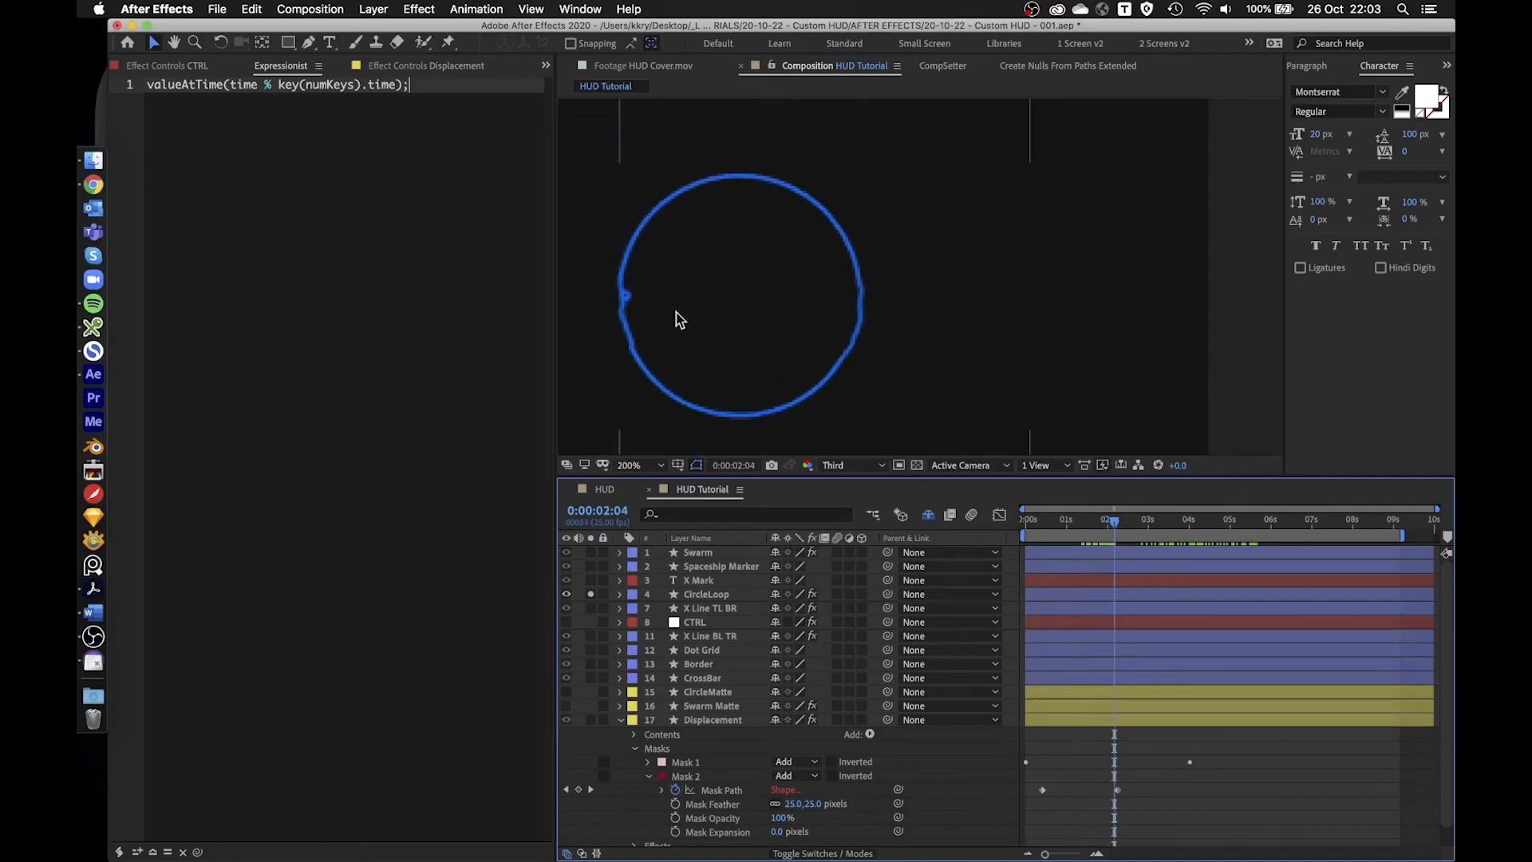
{"action": "left_click_drag", "start_coordinate": [1117, 528], "coordinate": [1107, 529]}
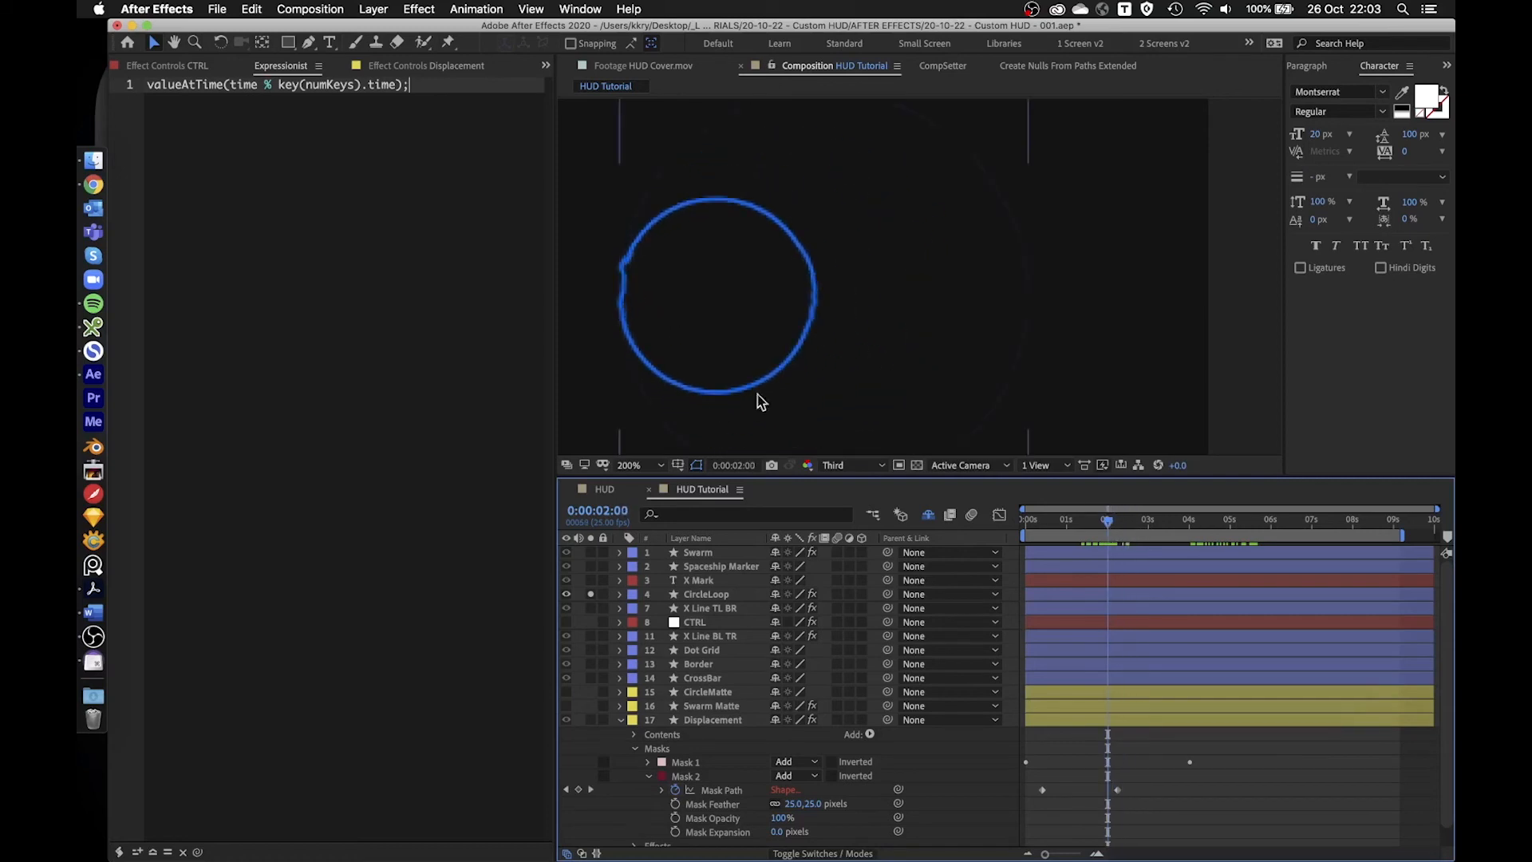
- Try a Max Horizontal Displacement of 20 on CircleLoop's Displacement Map, and settle on 7
{"action": "left_click", "coordinate": [705, 594]}
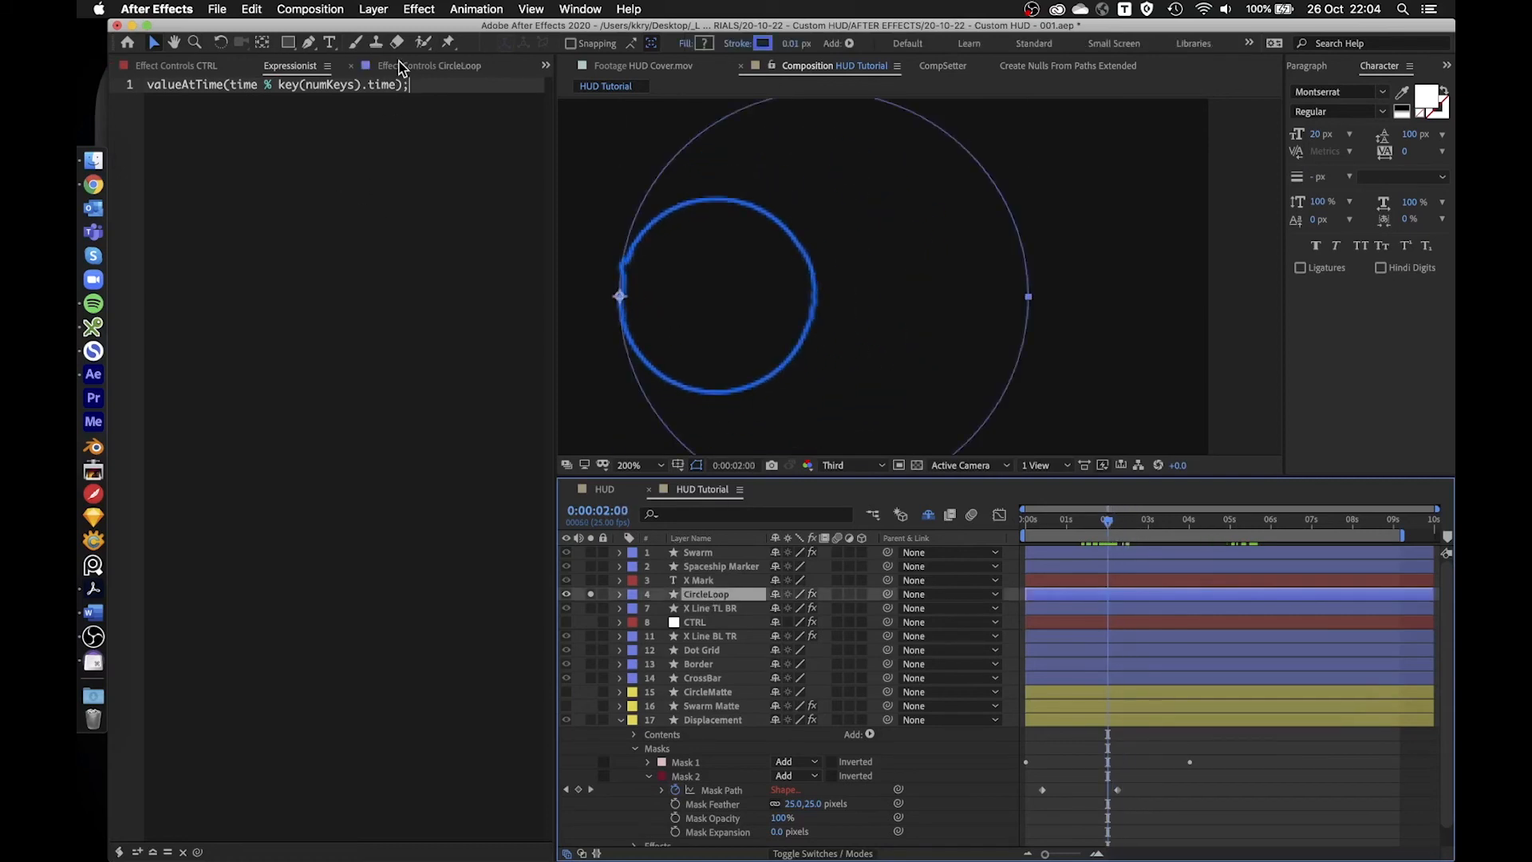
{"action": "left_click", "coordinate": [402, 68]}
{"action": "left_click", "coordinate": [351, 323]}
{"action": "type", "text": "20"}
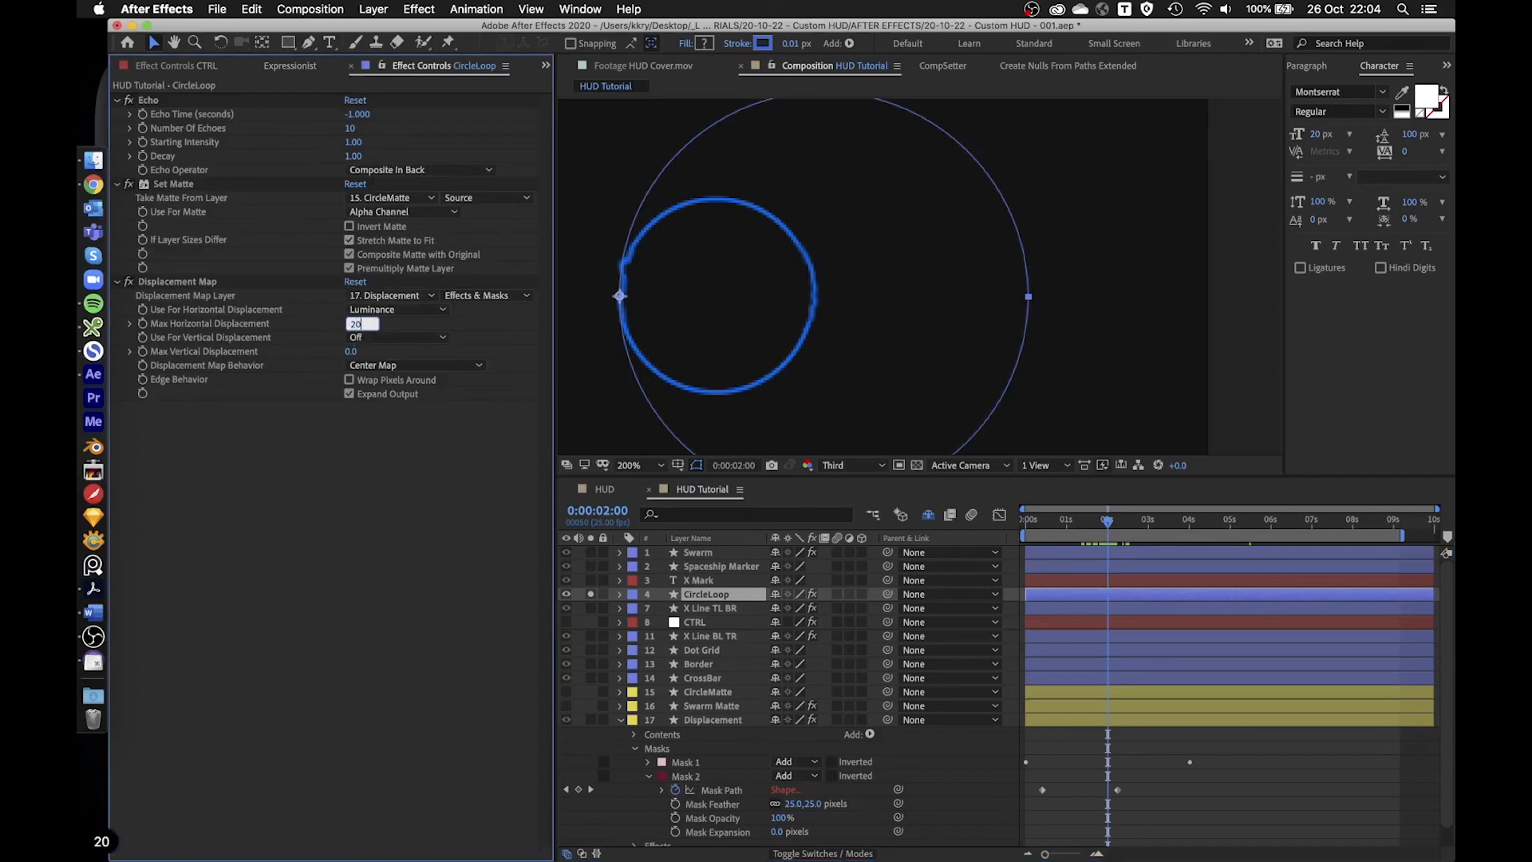
{"action": "key", "text": "Tab"}
{"action": "left_click", "coordinate": [356, 324]}
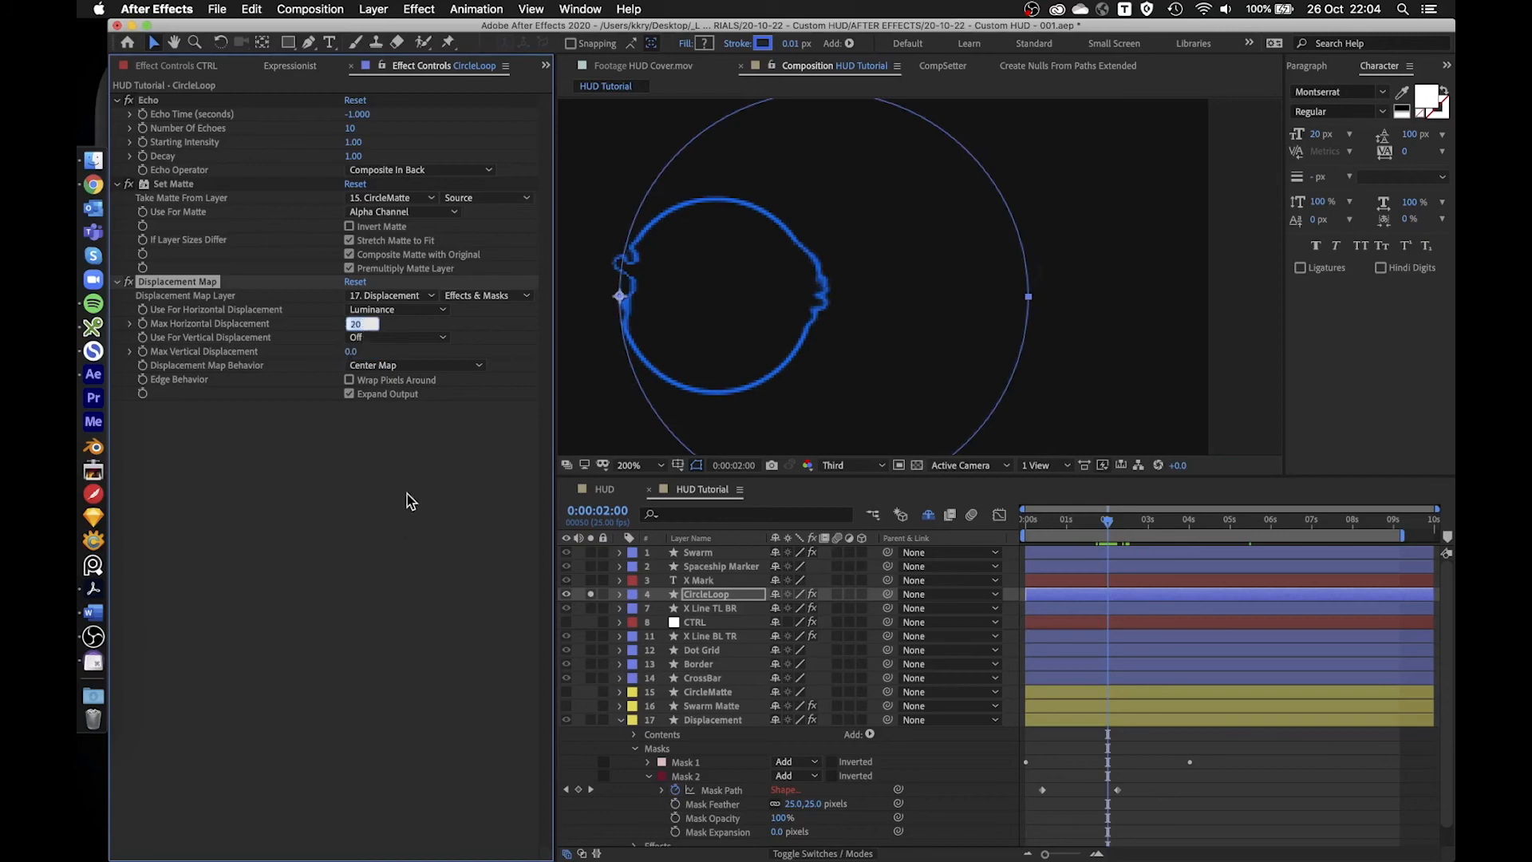
{"action": "type", "text": "7"}
{"action": "key", "text": "Return"}
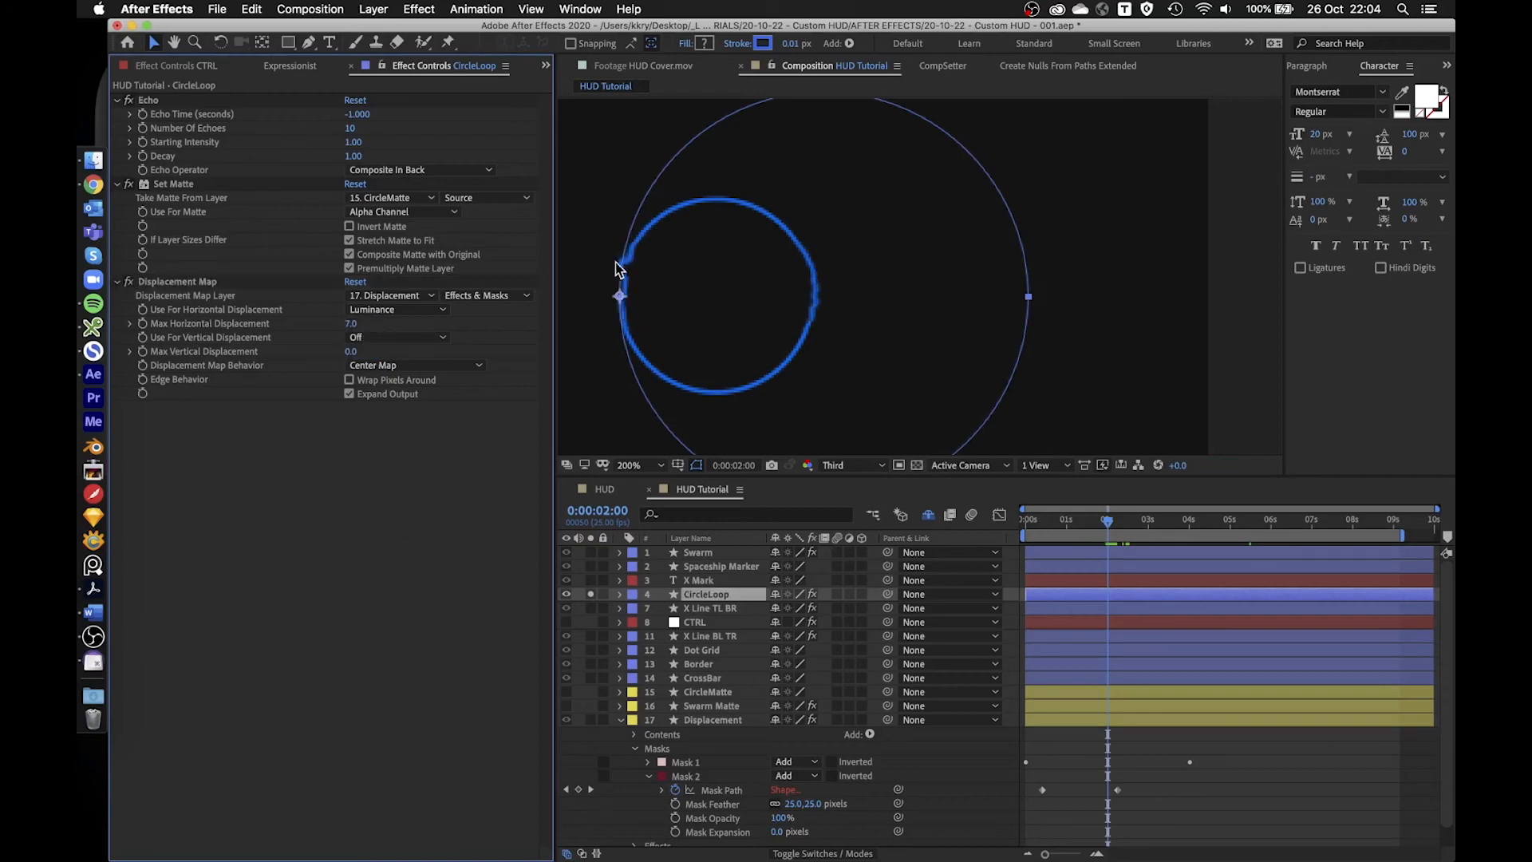
- Collapse the Displacement layer's properties, unsolo CircleLoop and hide the Displacement layer
{"action": "key", "text": "comma"}
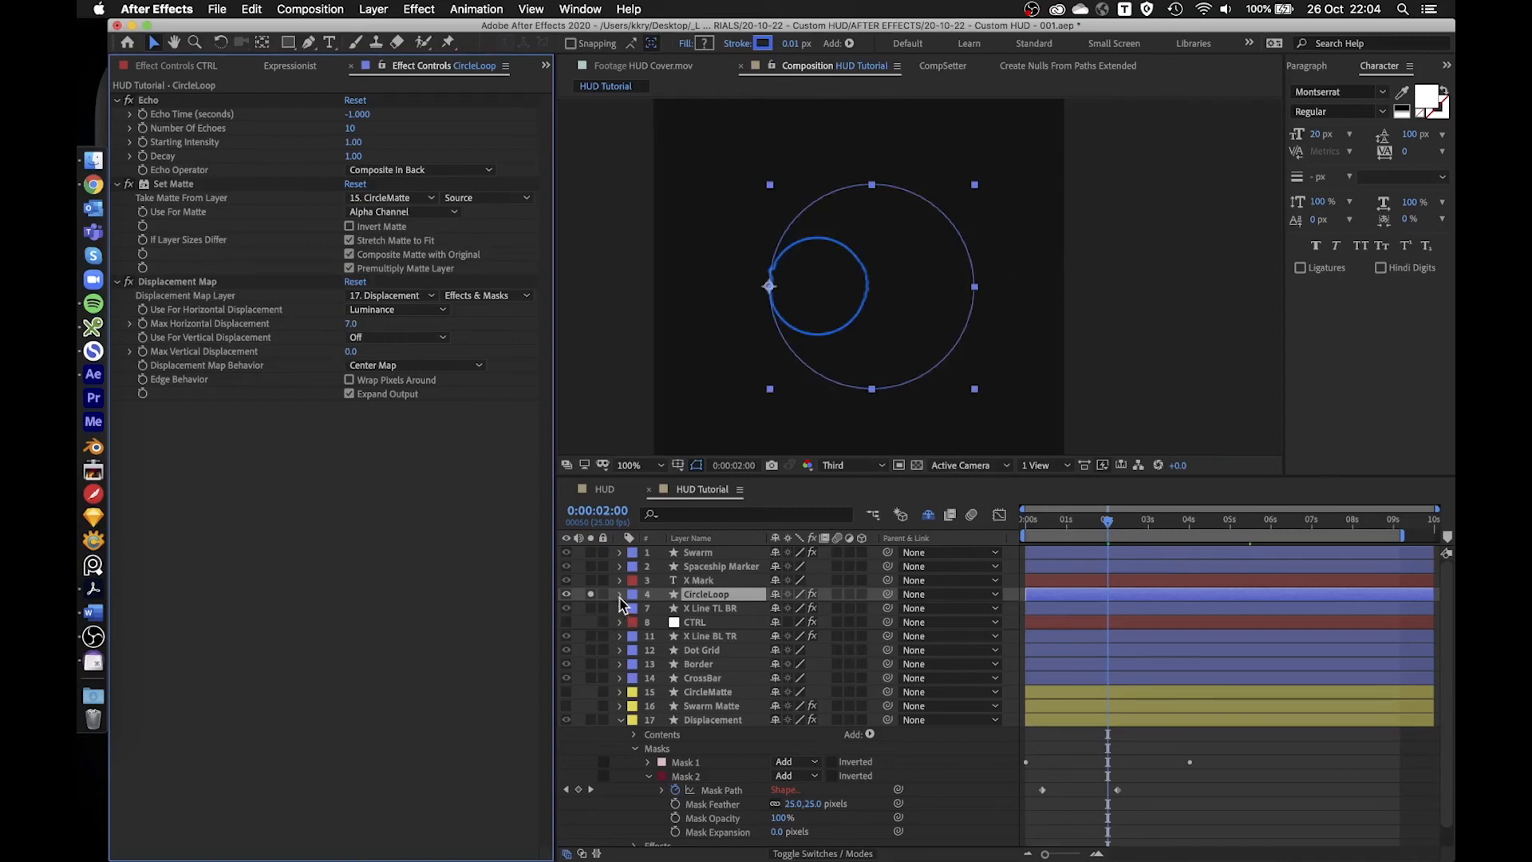
{"action": "left_click", "coordinate": [621, 721]}
{"action": "left_click", "coordinate": [591, 594]}
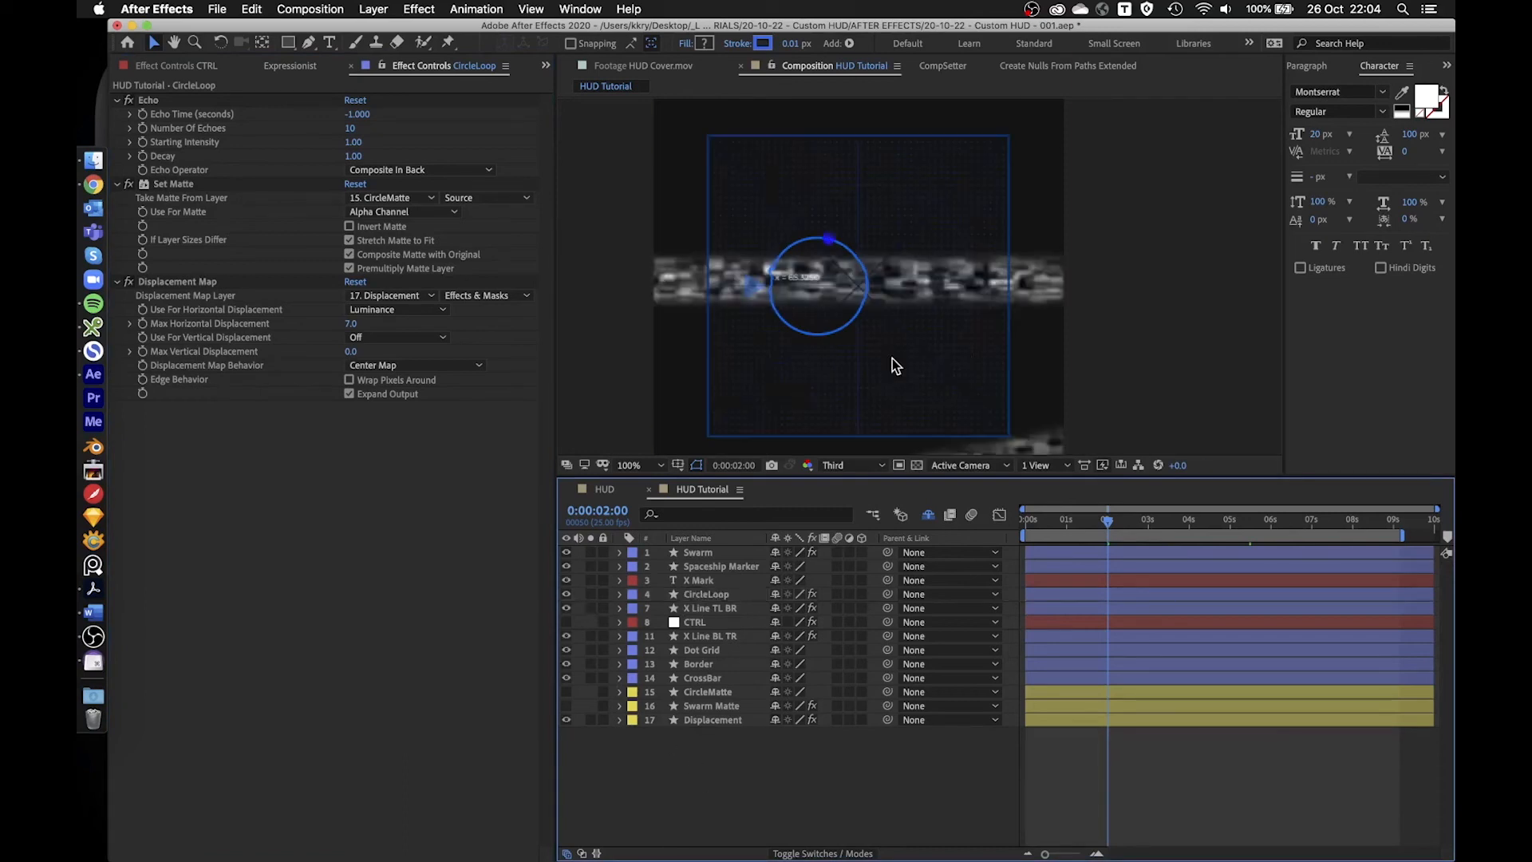
{"action": "left_click", "coordinate": [565, 720]}
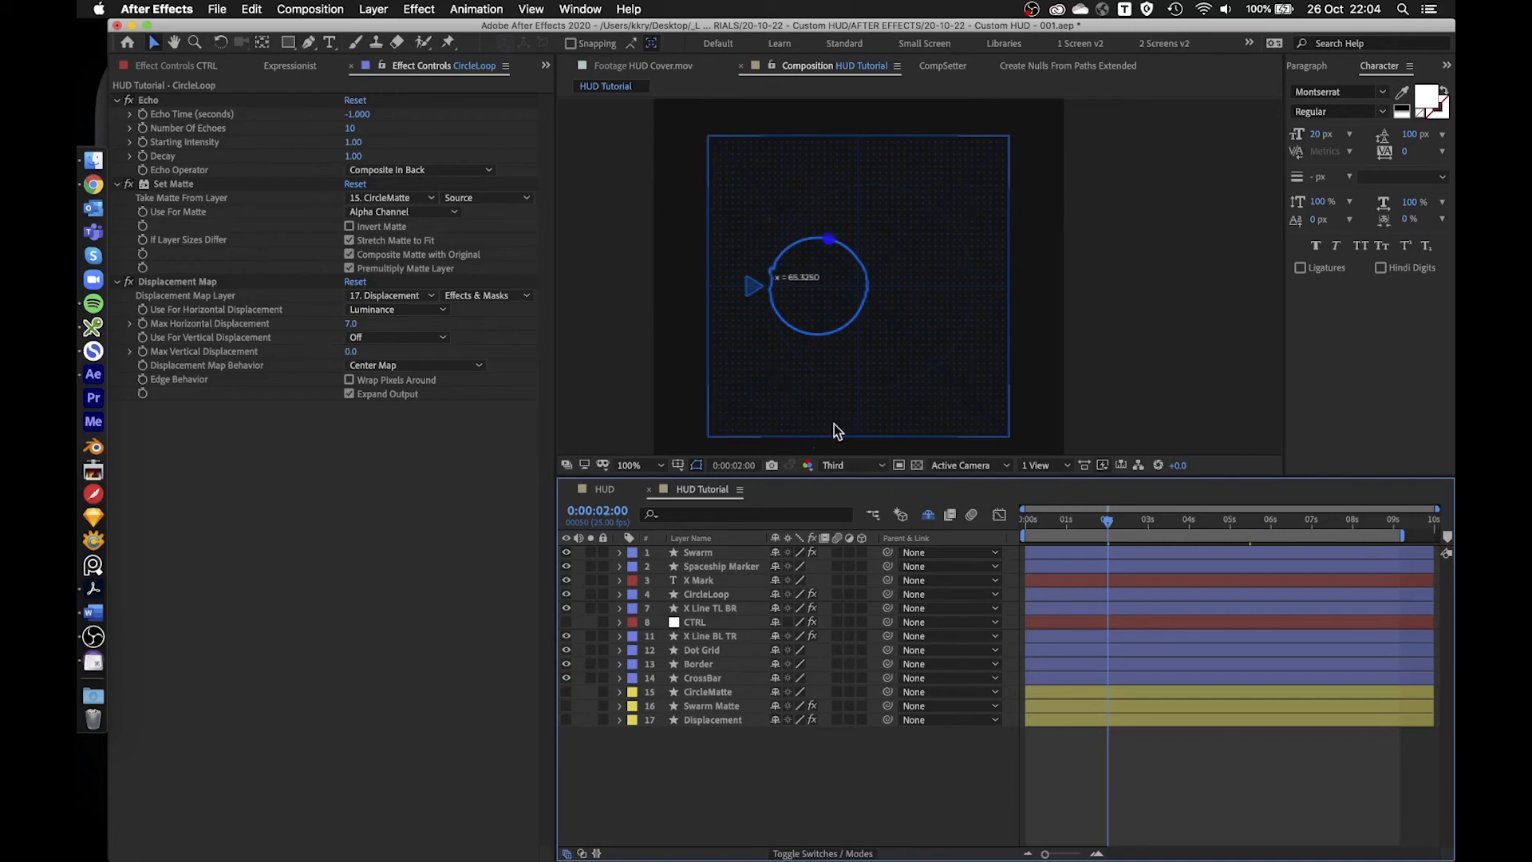
- Move CircleLoop's Displacement Map effect above Set Matte in the effect order
{"action": "left_click", "coordinate": [714, 597]}
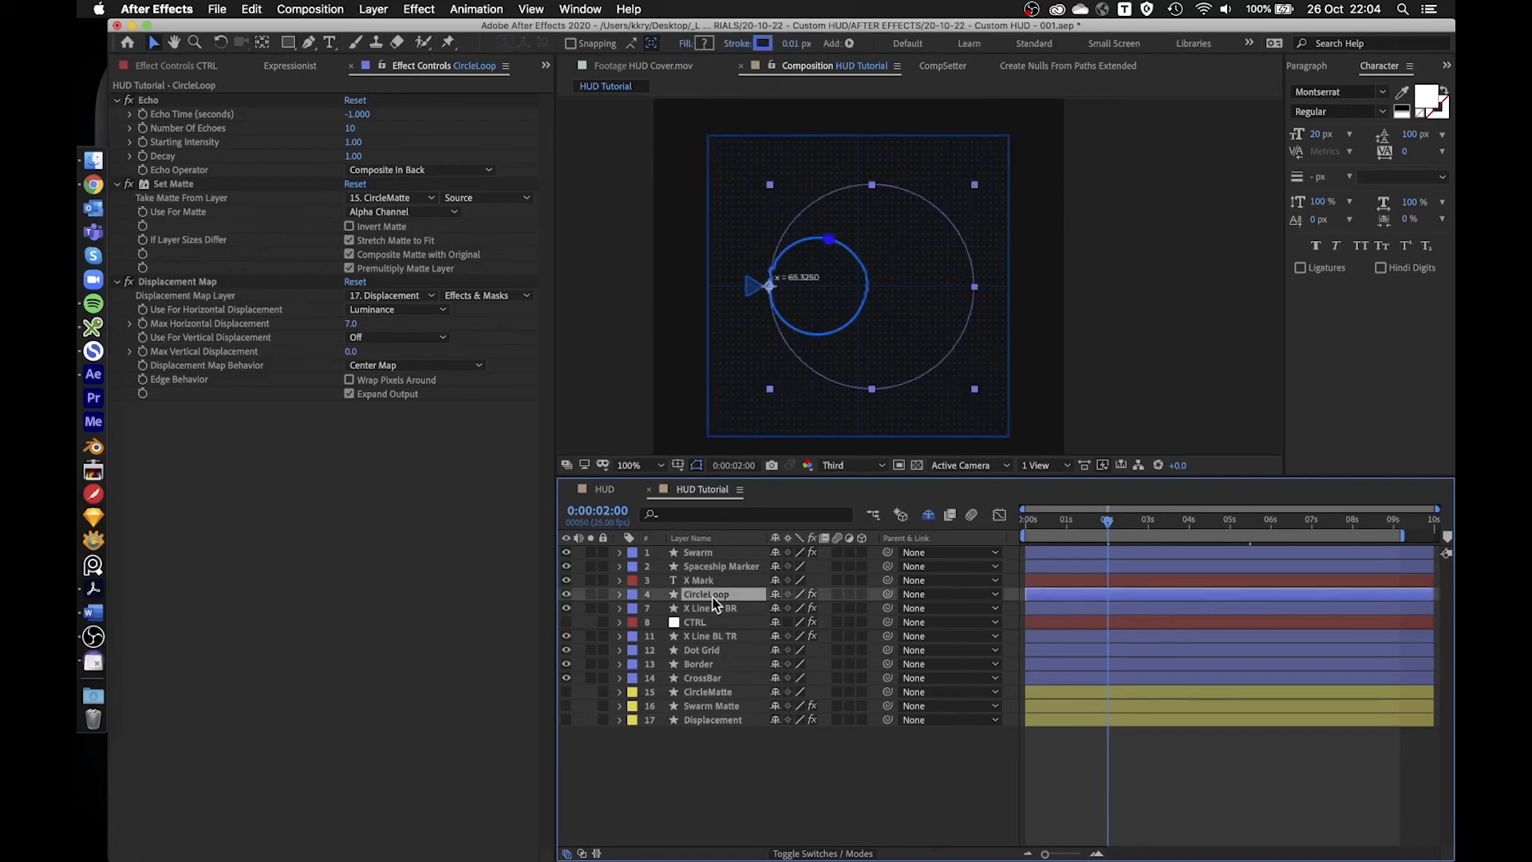
{"action": "left_click", "coordinate": [170, 284]}
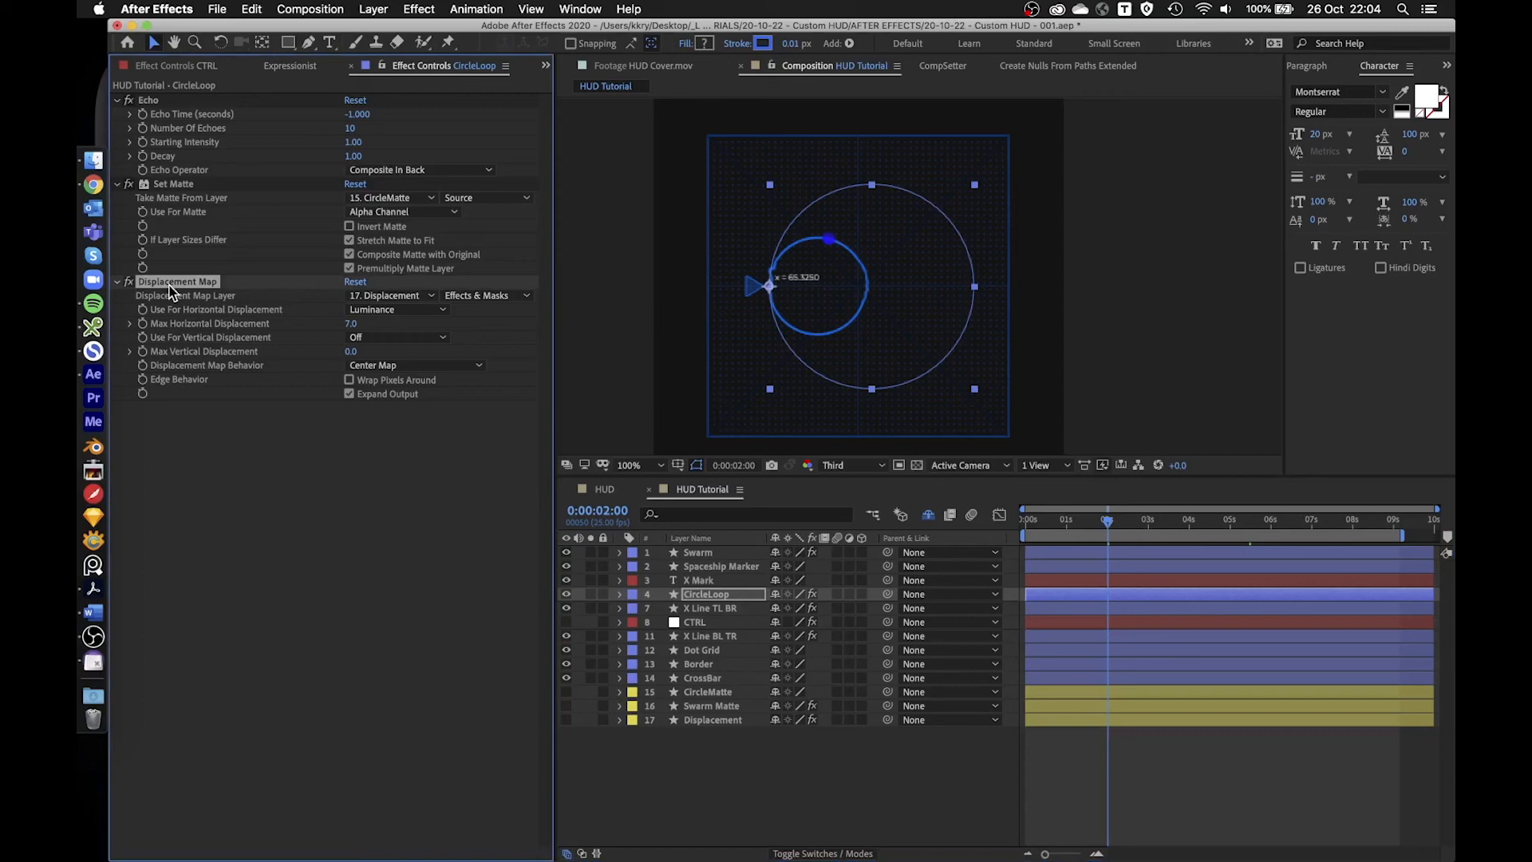
{"action": "left_click_drag", "start_coordinate": [169, 285], "coordinate": [182, 180]}
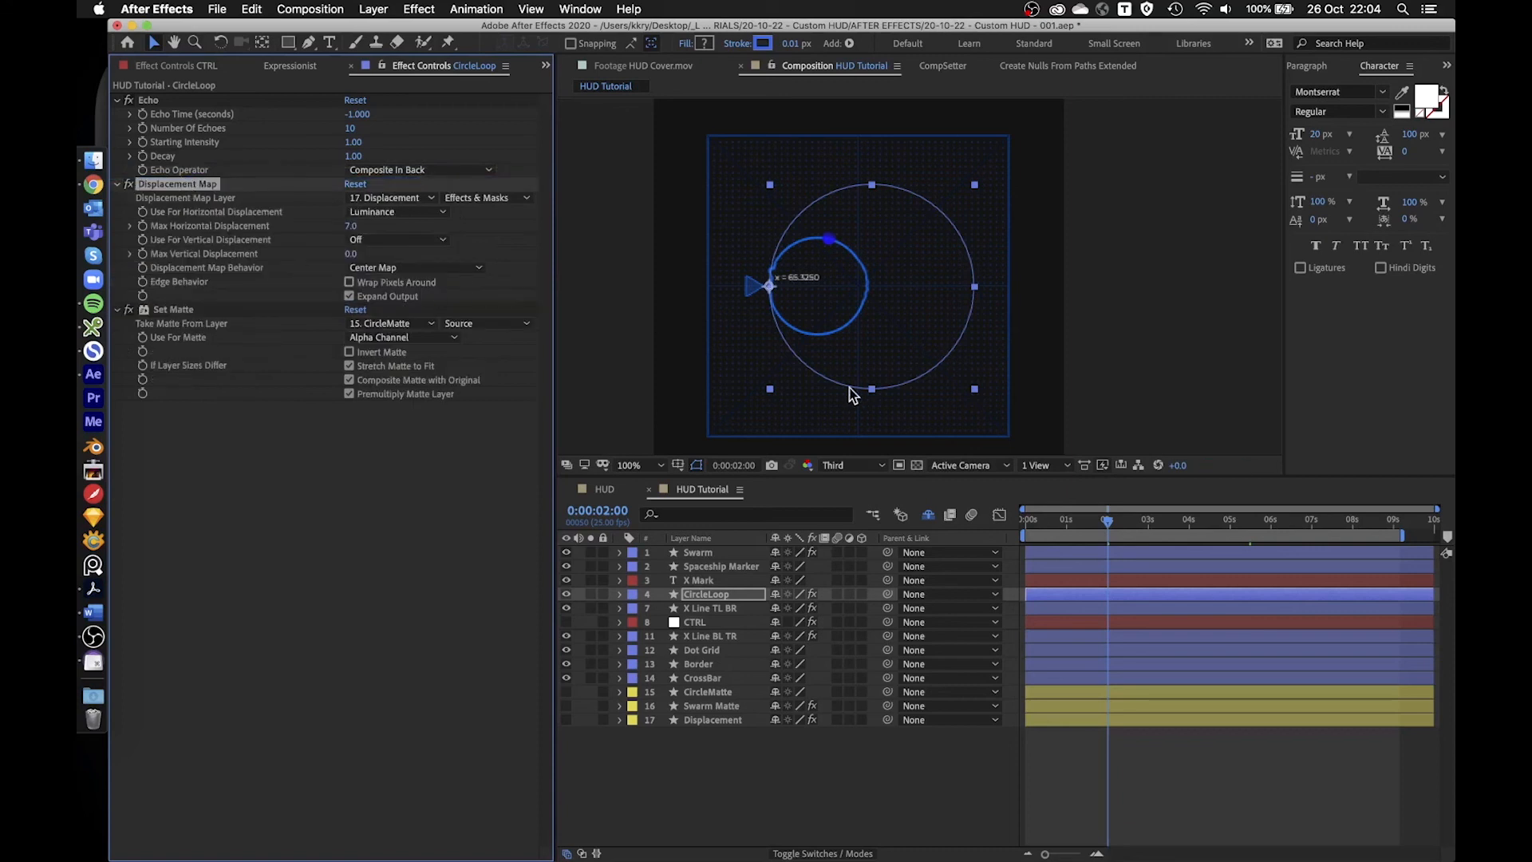
- Move the playhead to 0:00:03:15 and examine the displacement on CircleLoop's outline with Set Matte placed last
{"action": "left_click", "coordinate": [694, 466]}
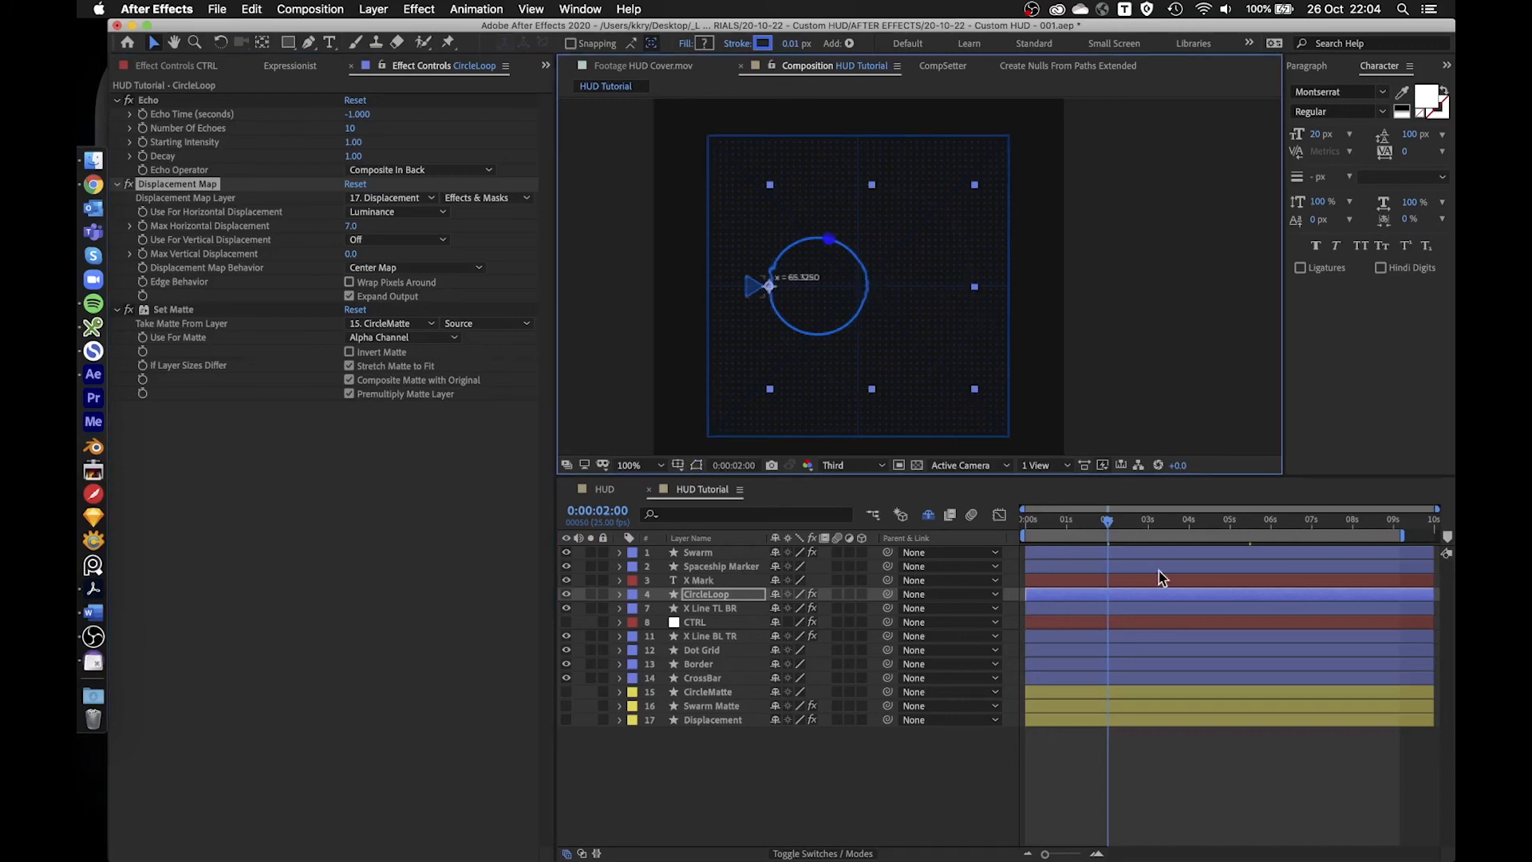
{"action": "left_click_drag", "start_coordinate": [1120, 524], "coordinate": [1174, 528]}
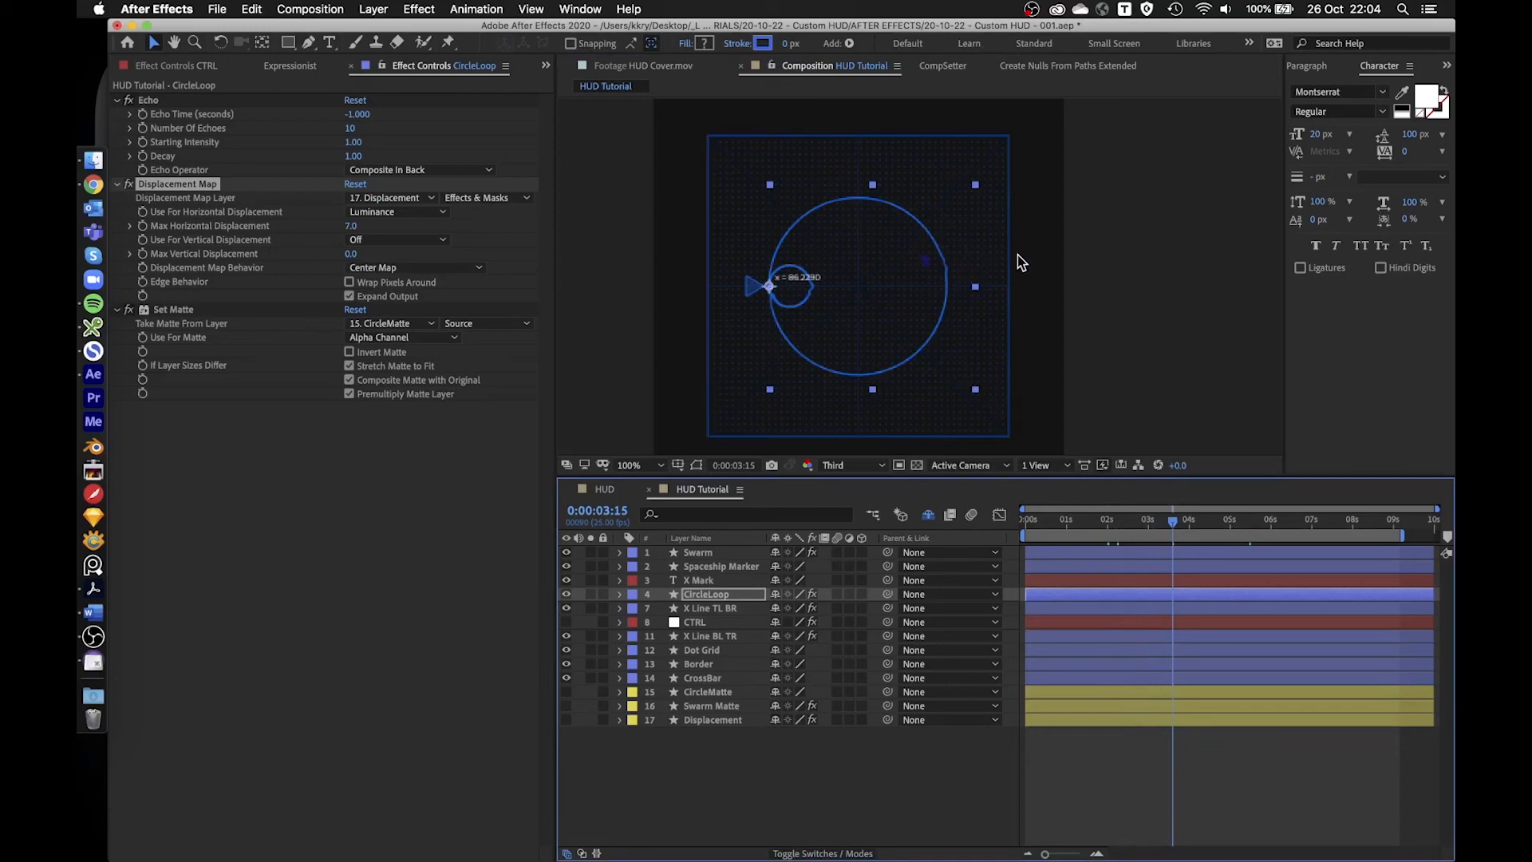
{"action": "left_click", "coordinate": [192, 309]}
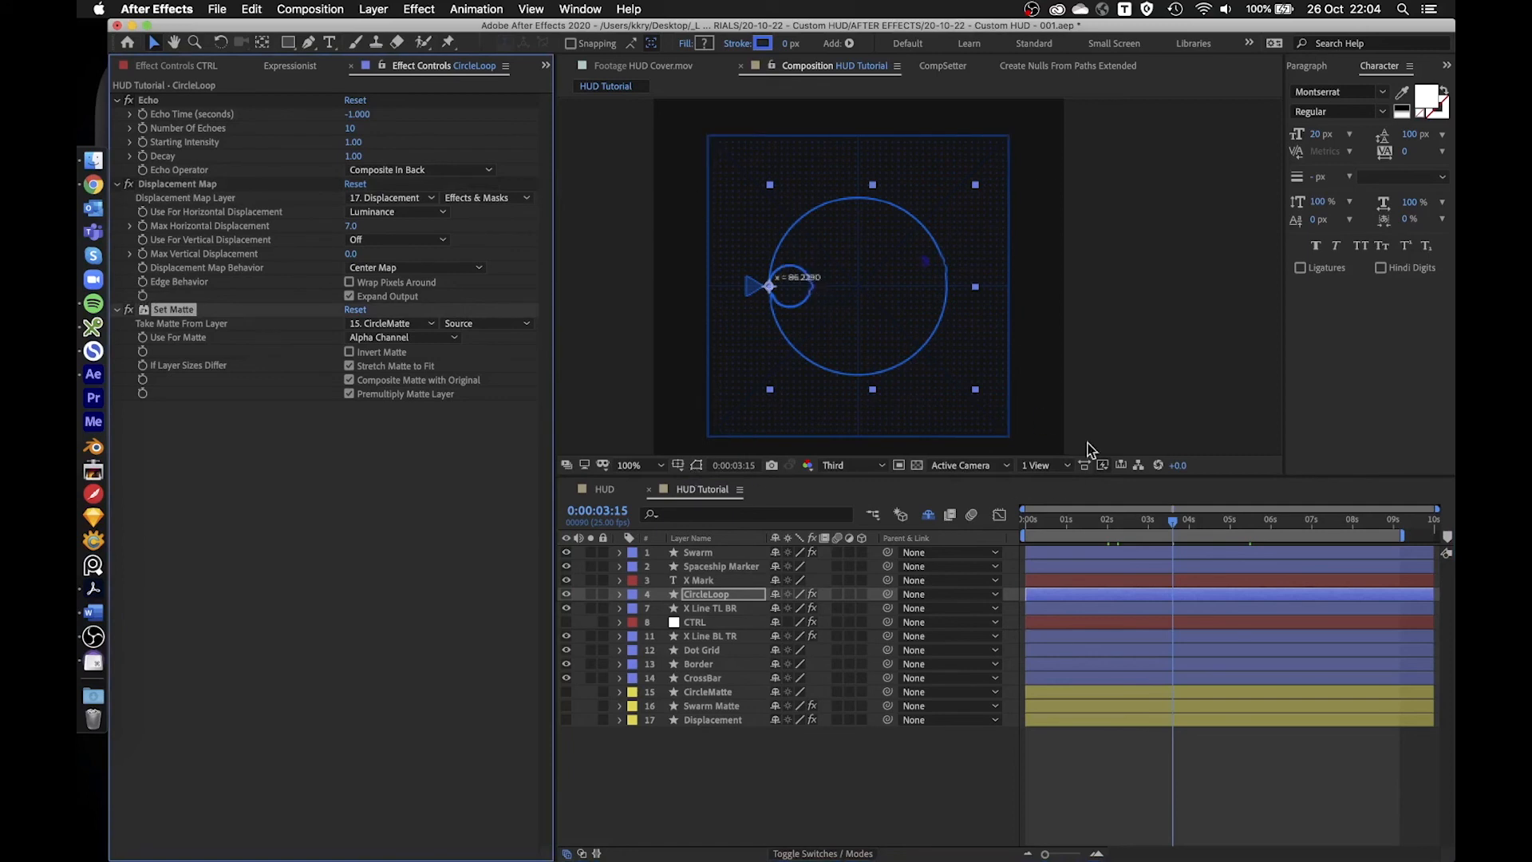
{"action": "left_click", "coordinate": [813, 785]}
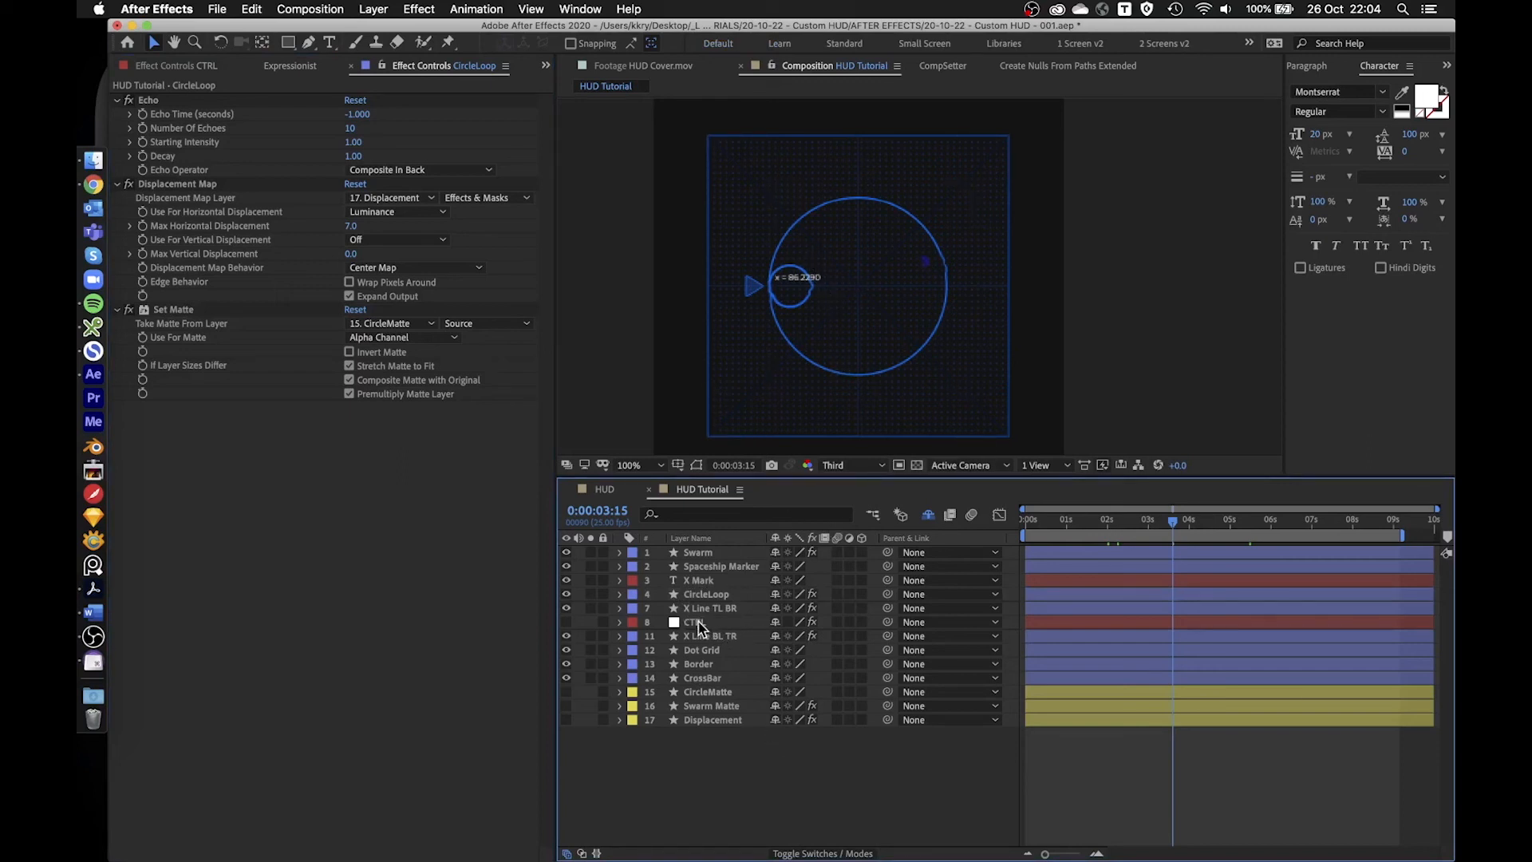
- Copy CircleLoop's Displacement Map effect and paste it onto the Border layer
{"action": "left_click", "coordinate": [176, 185]}
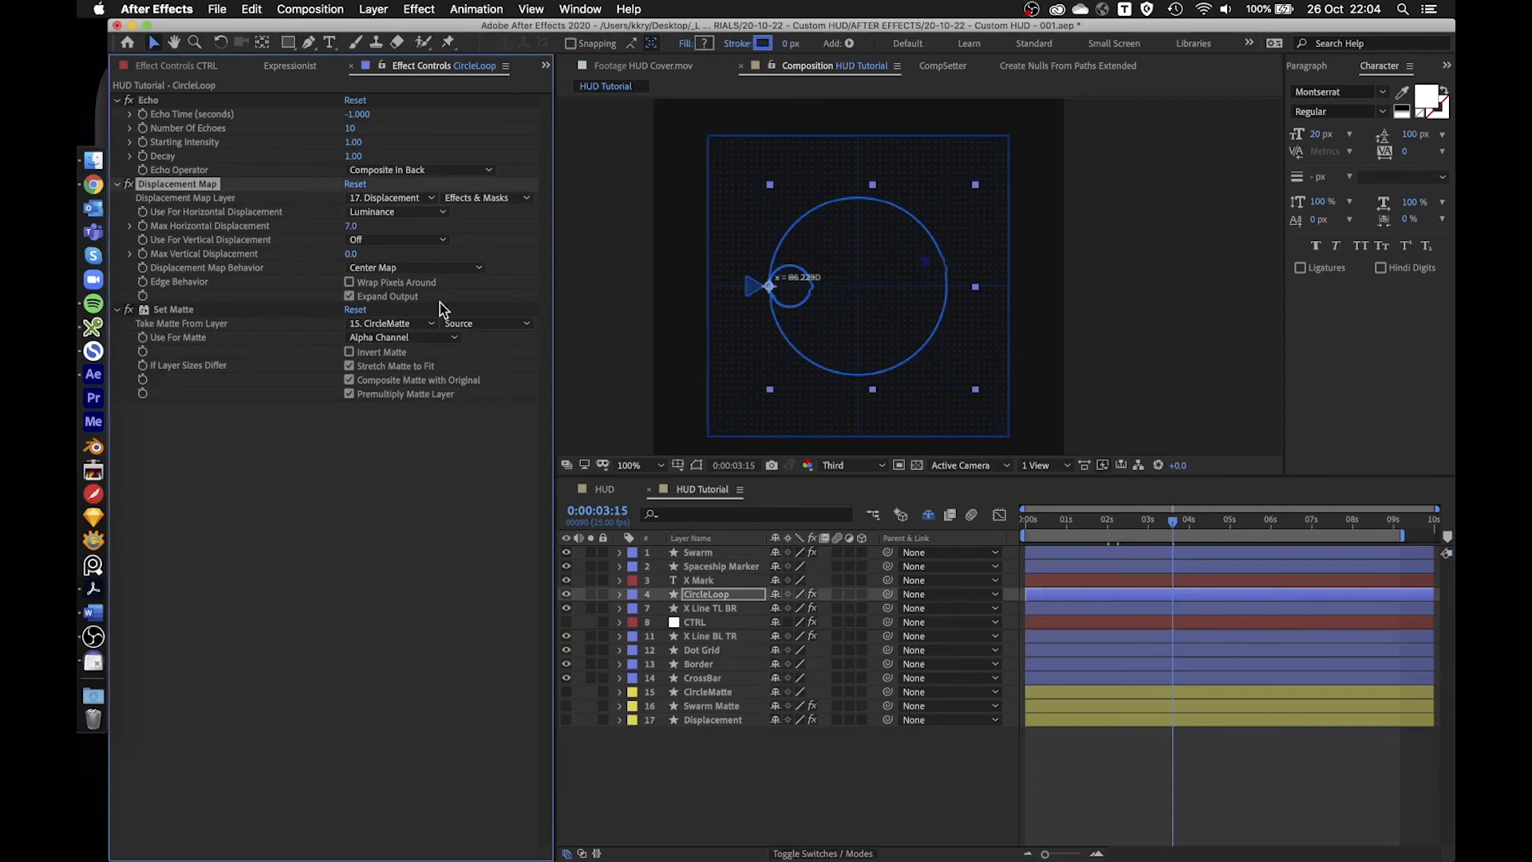
{"action": "key", "text": "super+c"}
{"action": "left_click", "coordinate": [700, 678]}
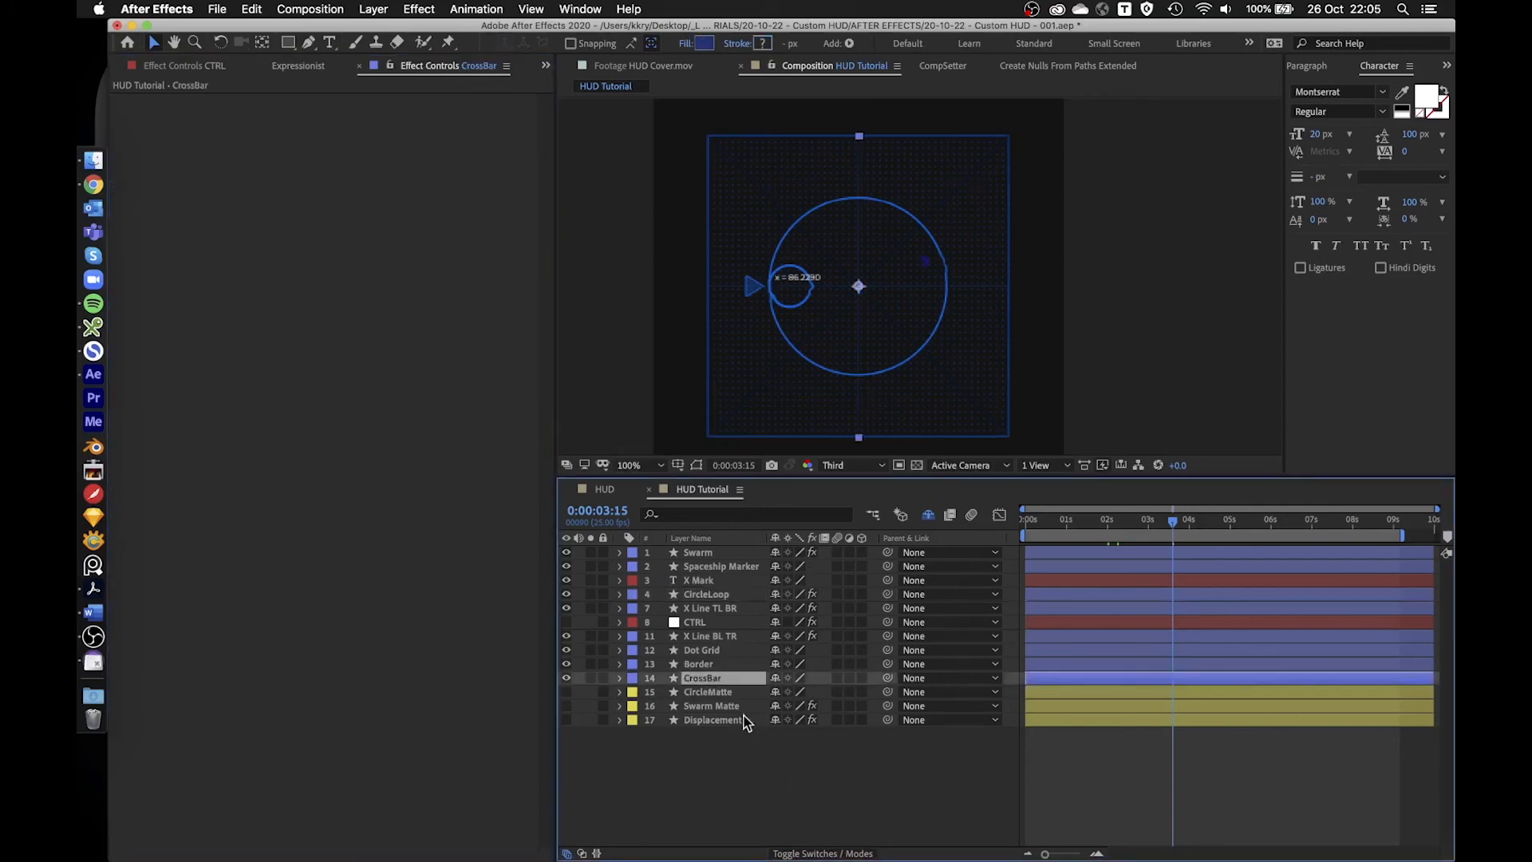
{"action": "left_click", "coordinate": [696, 667]}
{"action": "key", "text": "super+v"}
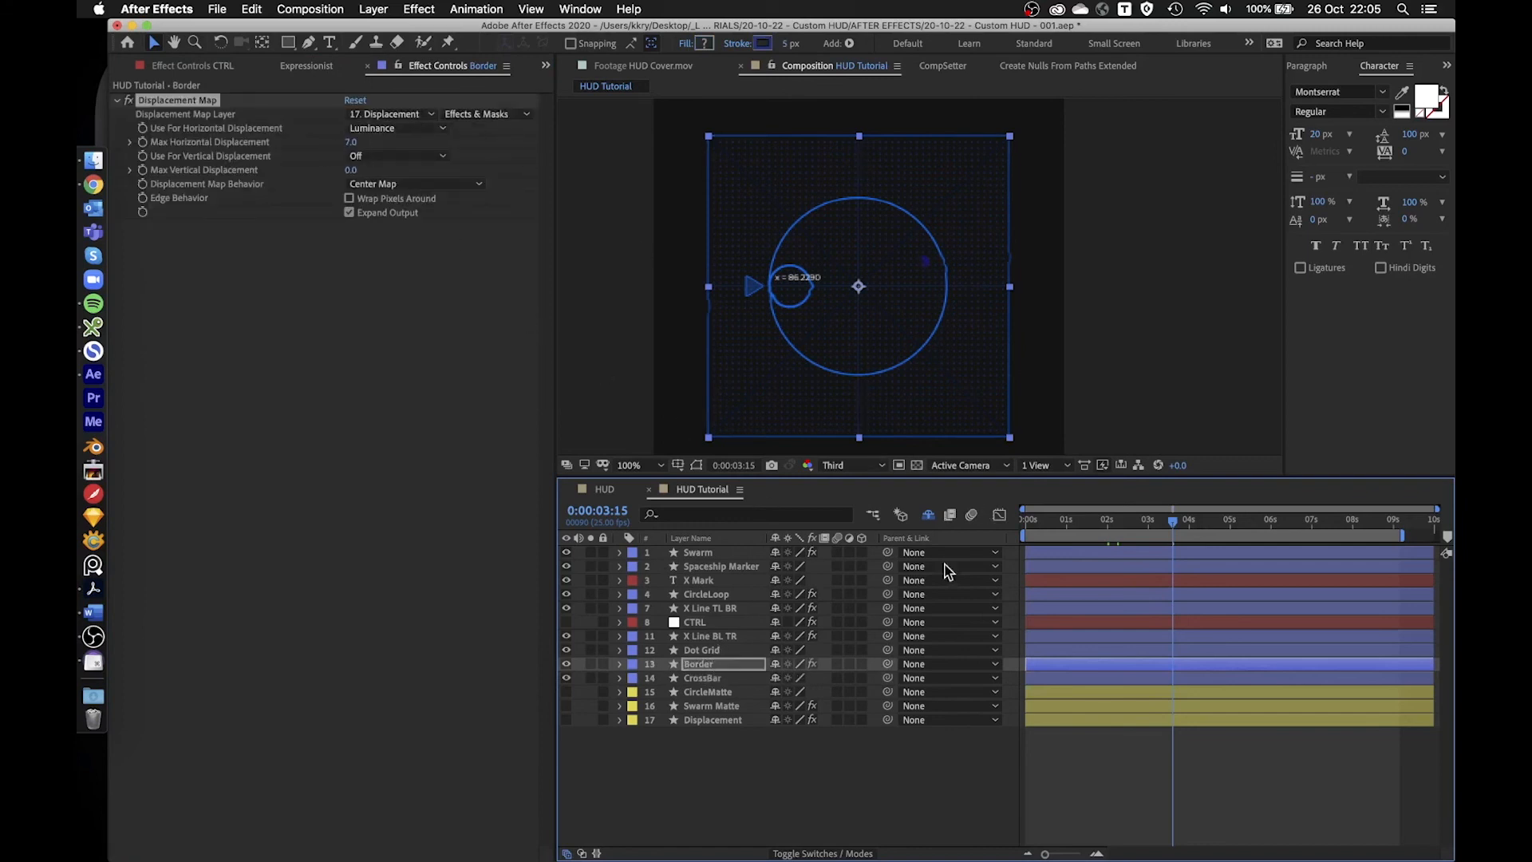
{"action": "left_click", "coordinate": [713, 300]}
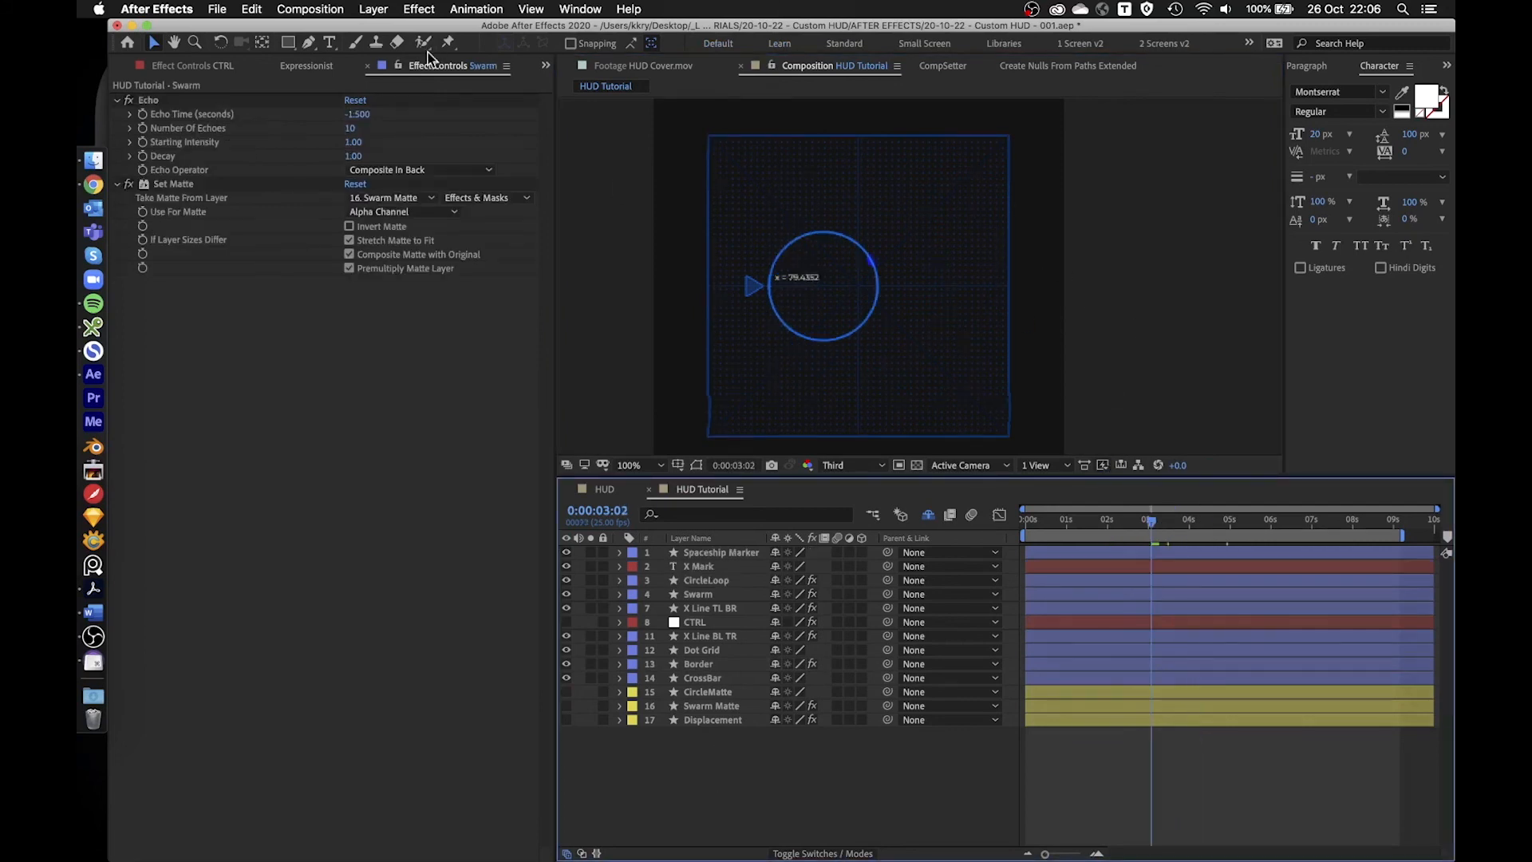
- Create a new adjustment layer and rename it Glow
{"action": "left_click", "coordinate": [383, 11]}
{"action": "mouse_move", "coordinate": [391, 28]}
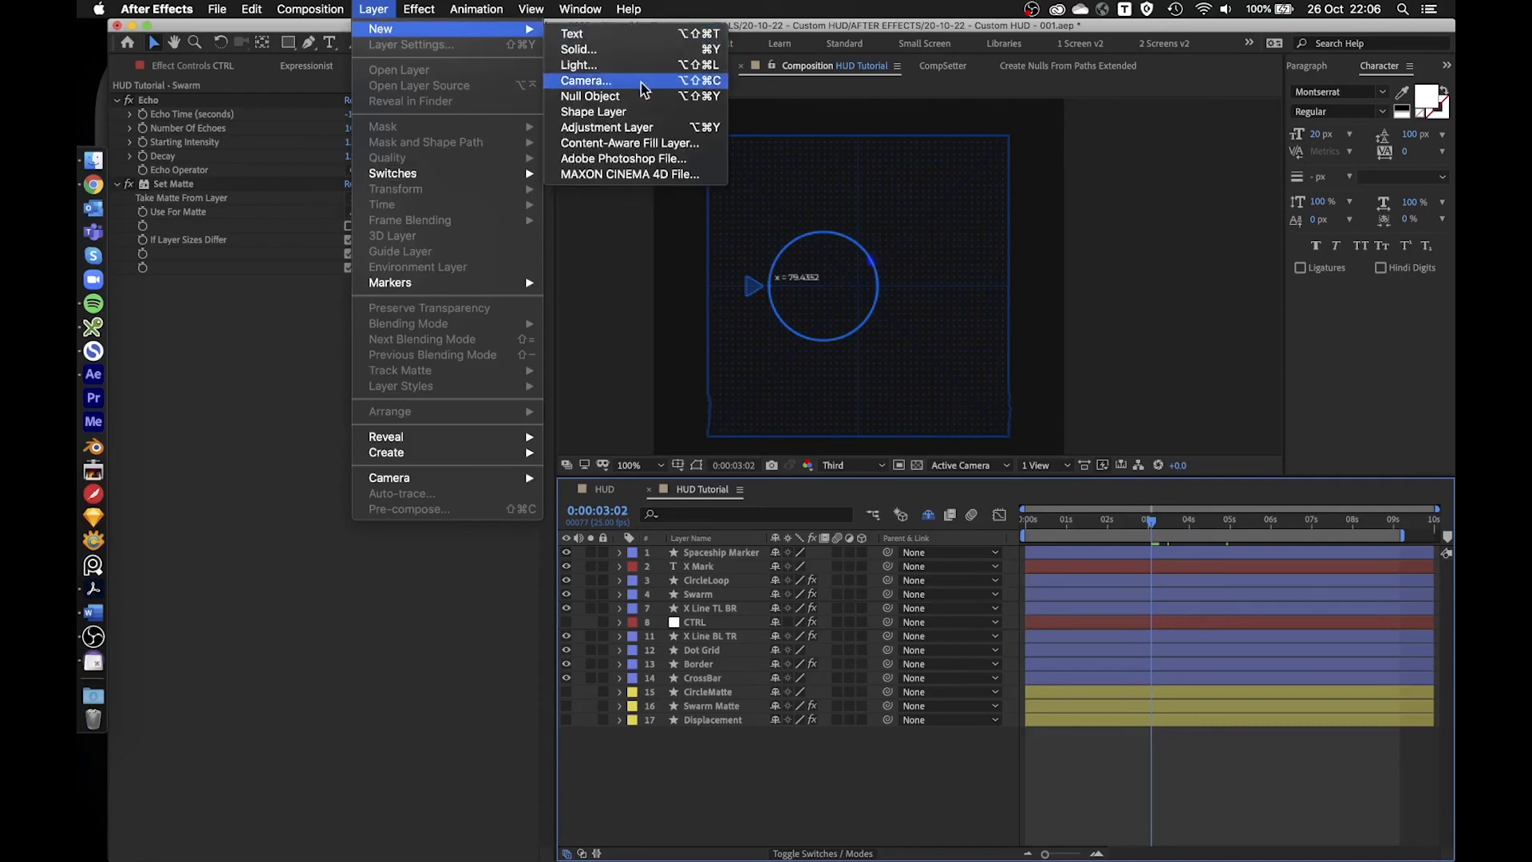
{"action": "left_click", "coordinate": [630, 129]}
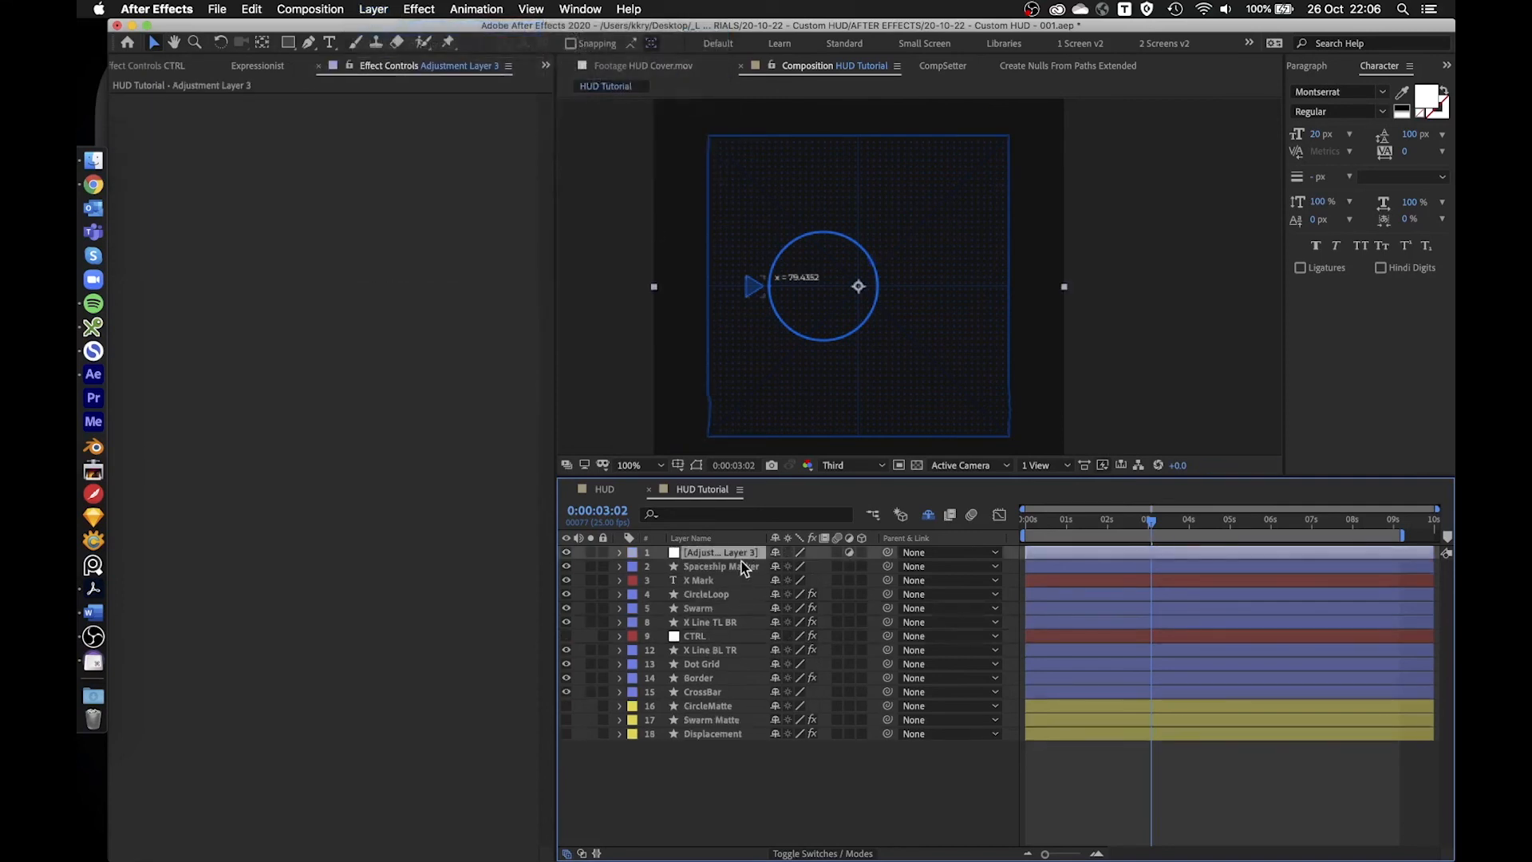
{"action": "key", "text": "Return"}
{"action": "type", "text": "Glow"}
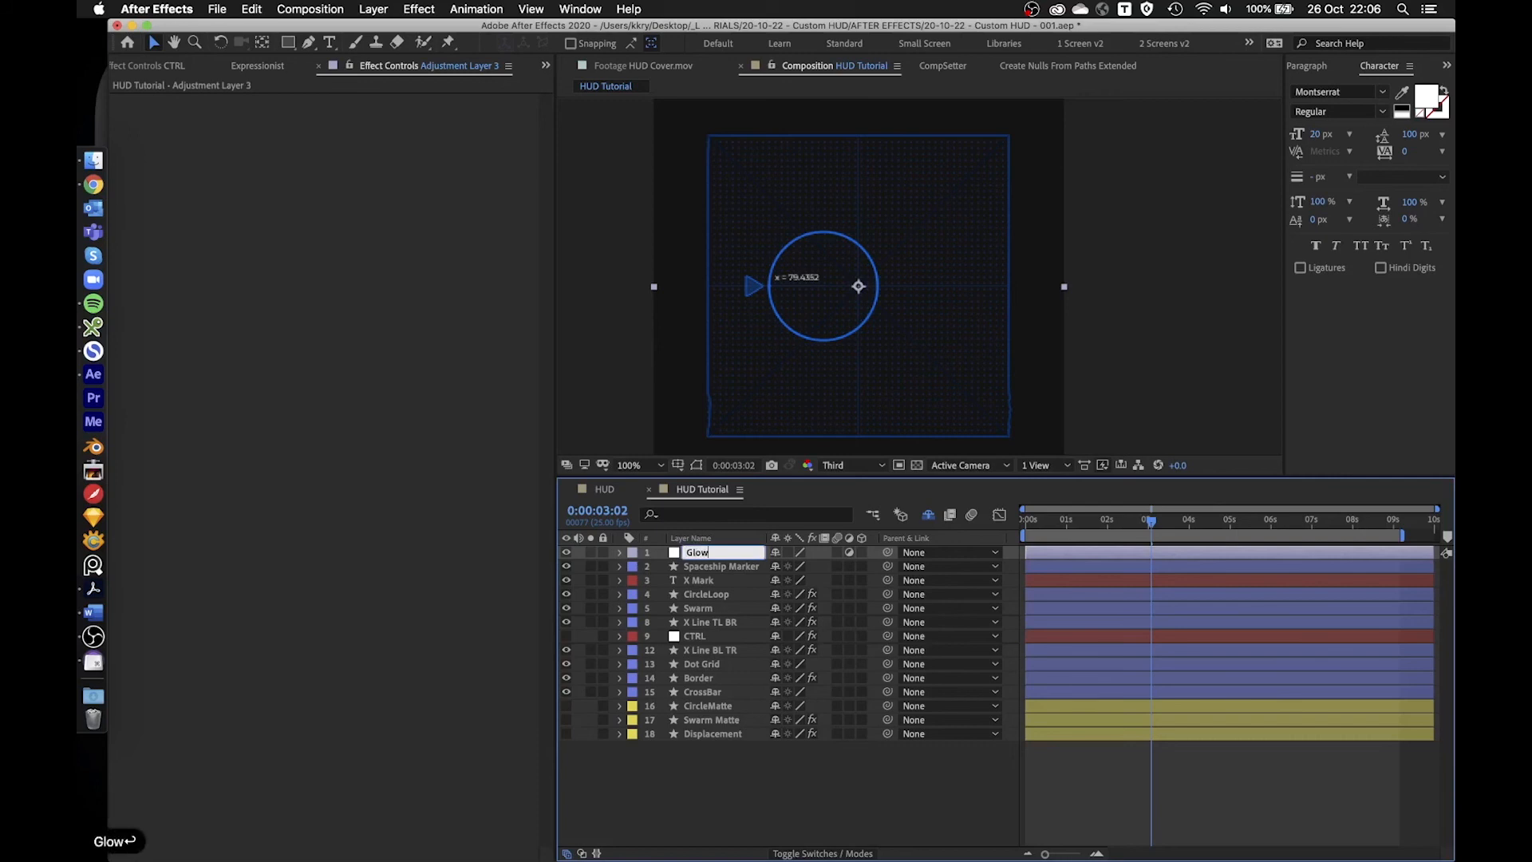
{"action": "key", "text": "Return"}
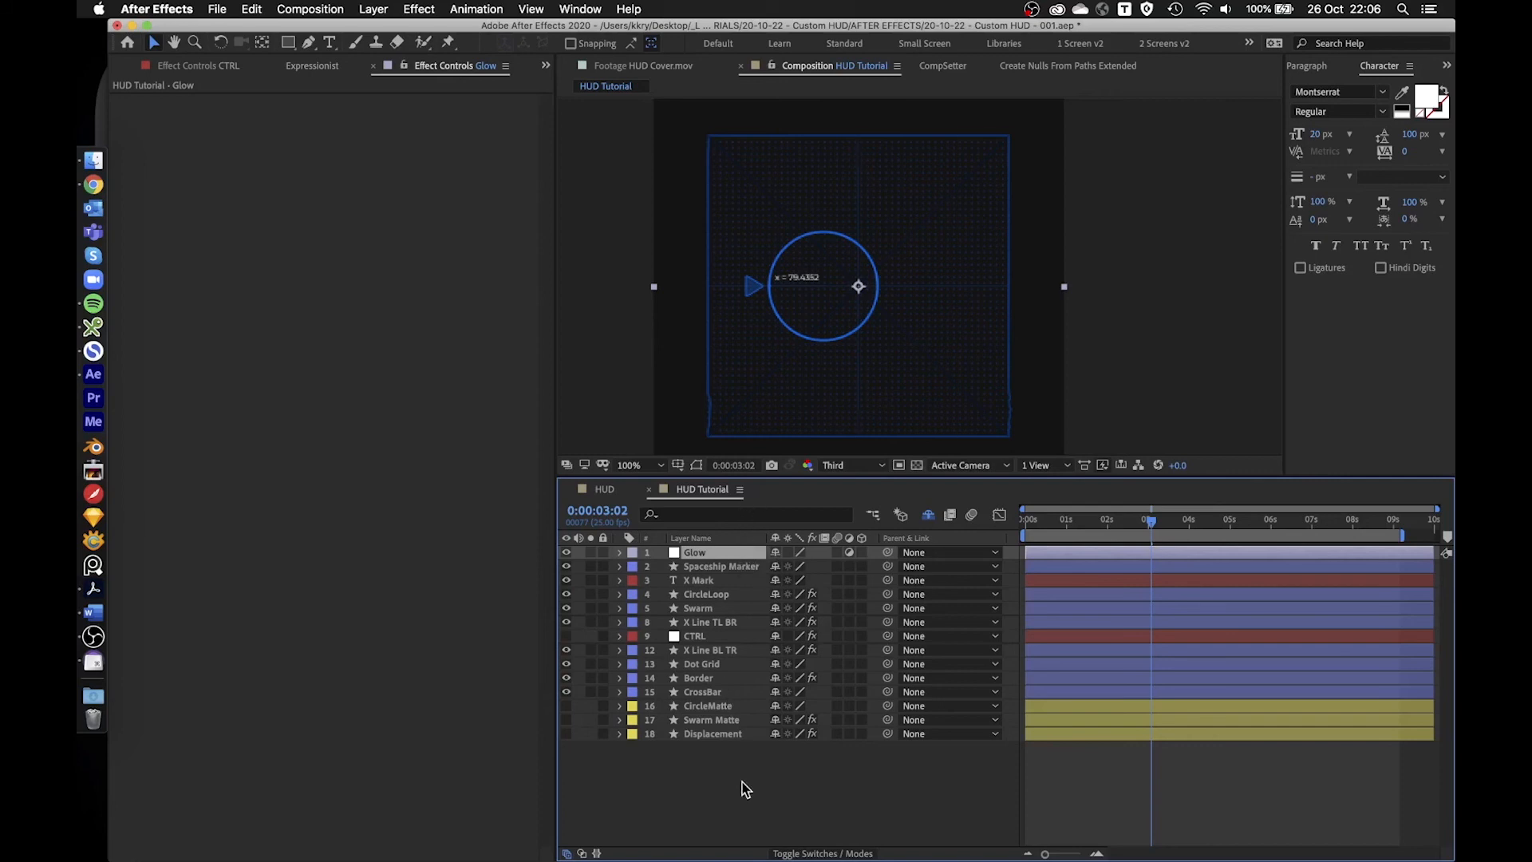
- Search the effects launcher for "neo" and apply the saved stack of Fast Box Blur, CC Composite, Hue/Saturation and Minimax effects to the Glow layer
{"action": "key", "text": "ctrl+space"}
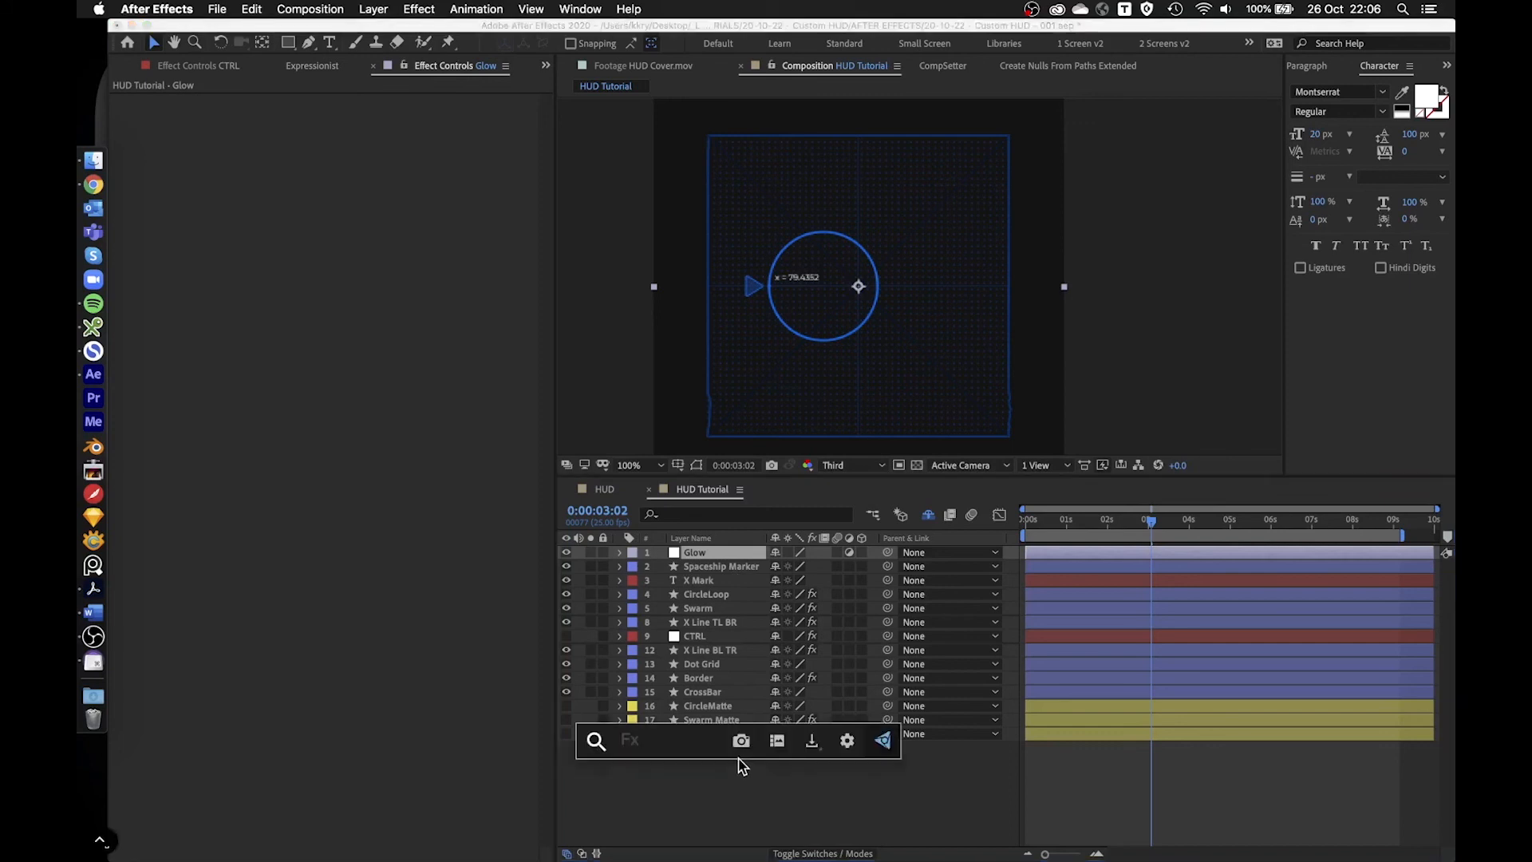
{"action": "type", "text": "no"}
{"action": "key", "text": "BackSpace"}
{"action": "type", "text": "e"}
{"action": "key", "text": "BackSpace"}
{"action": "type", "text": "oe"}
{"action": "key", "text": "BackSpace"}
{"action": "key", "text": "BackSpace"}
{"action": "type", "text": "eo"}
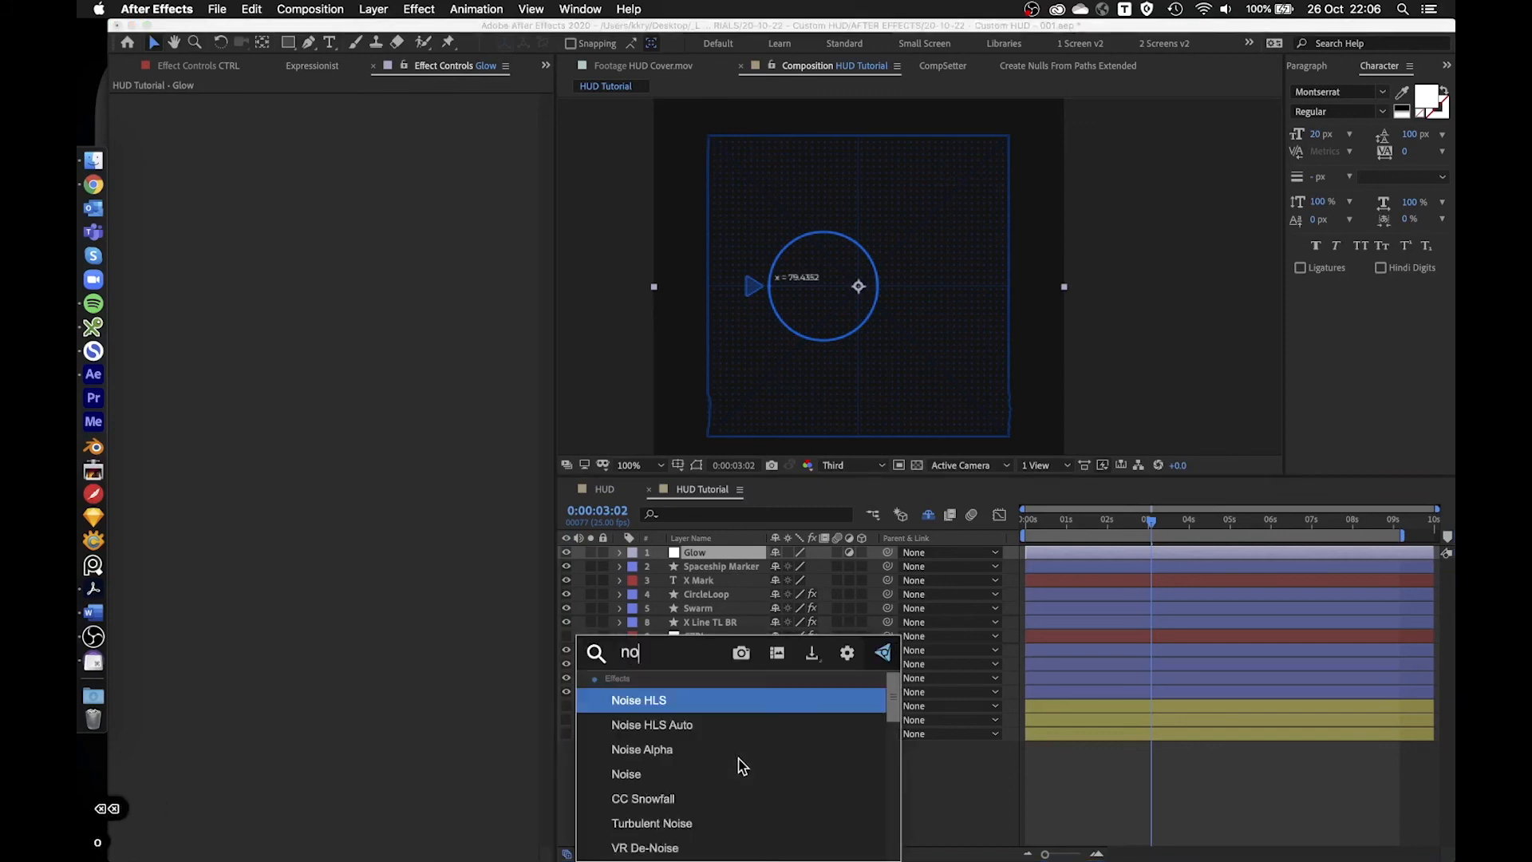
{"action": "left_click", "coordinate": [742, 767]}
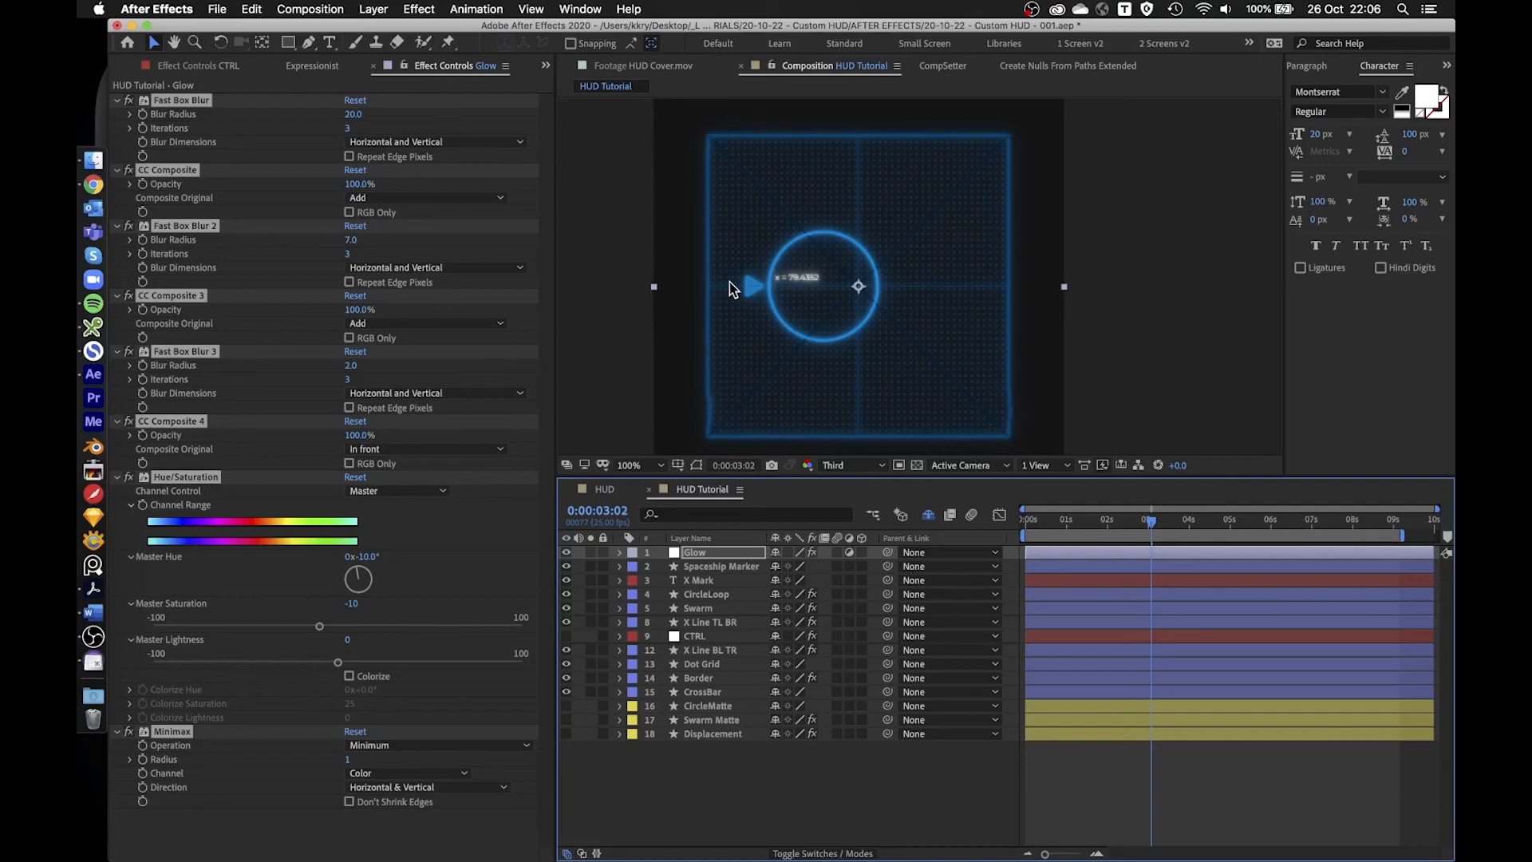
- Collapse the Glow layer's effects, reopen the first Fast Box Blur and disable all the other effects
{"action": "left_click", "coordinate": [117, 100], "text": "super"}
{"action": "left_click", "coordinate": [194, 294]}
{"action": "left_click_drag", "start_coordinate": [129, 183], "coordinate": [137, 222]}
{"action": "left_click", "coordinate": [117, 101]}
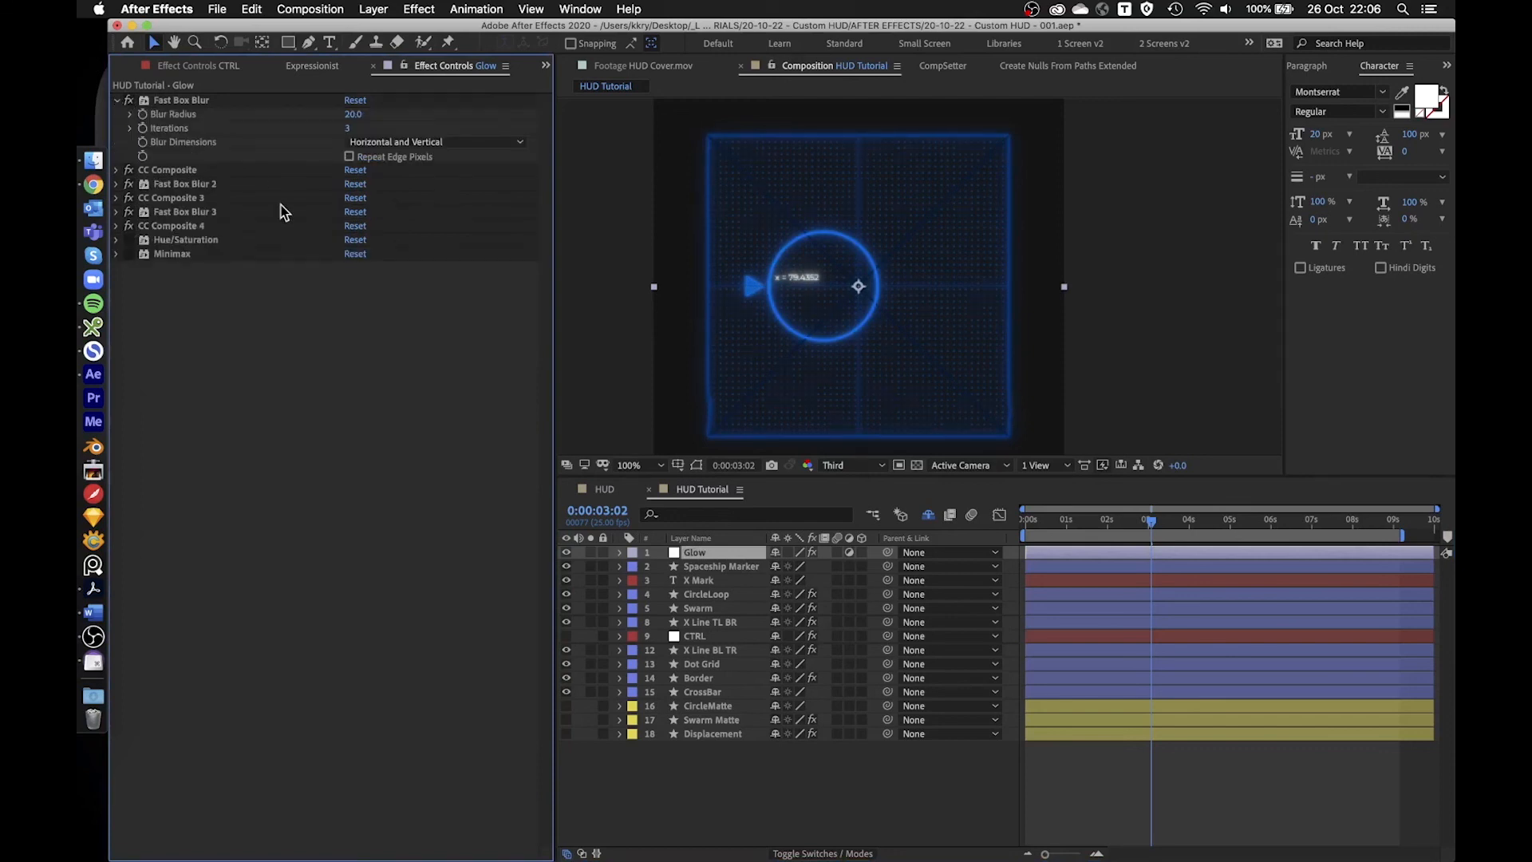
{"action": "left_click_drag", "start_coordinate": [129, 169], "coordinate": [129, 227]}
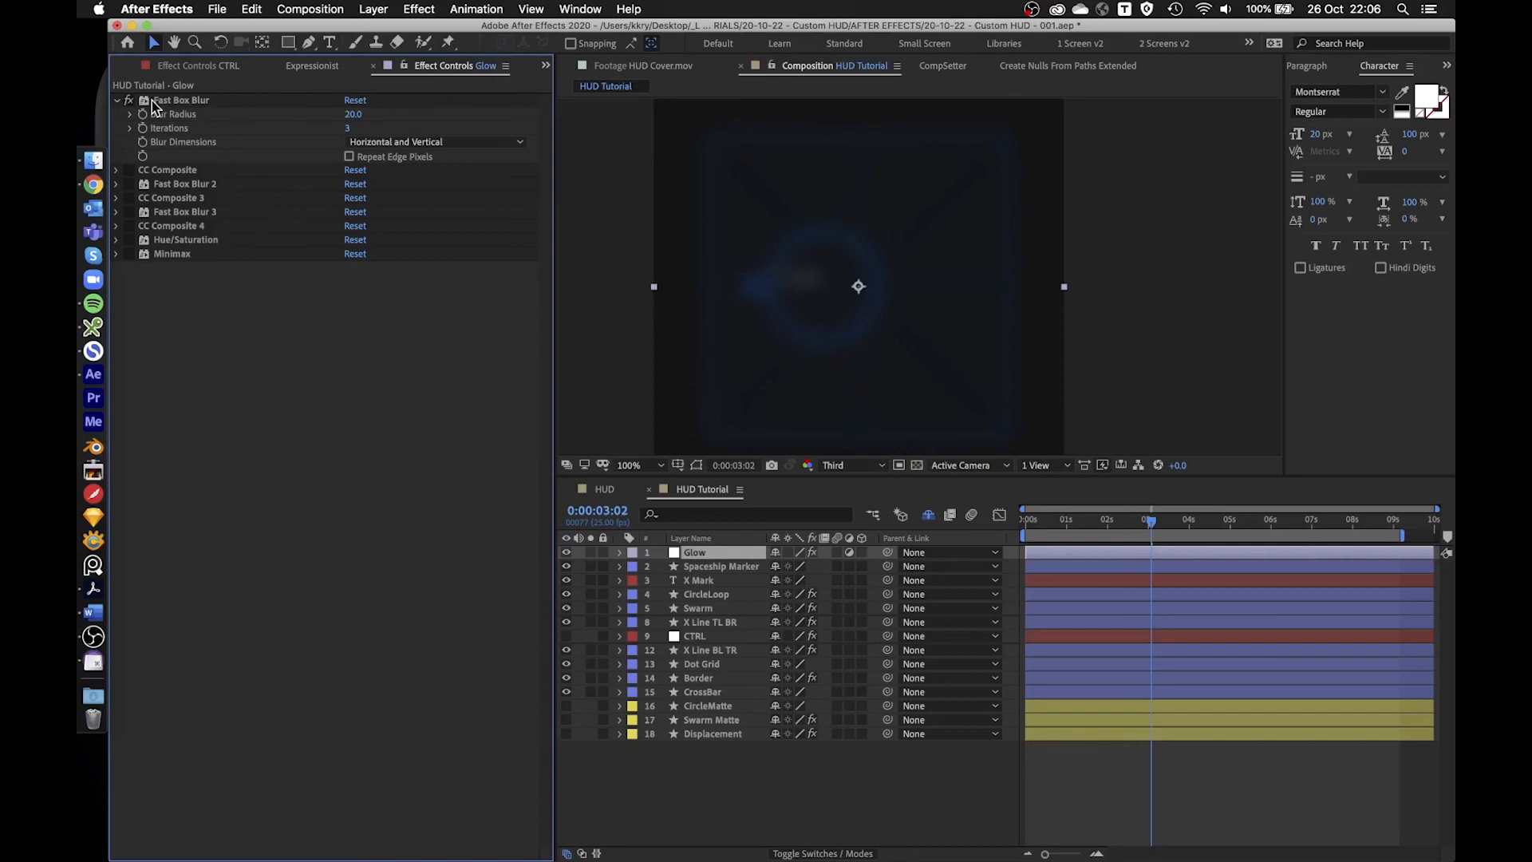
- Expand the Glow layer's first CC Composite effect and enable it again
{"action": "left_click", "coordinate": [117, 170]}
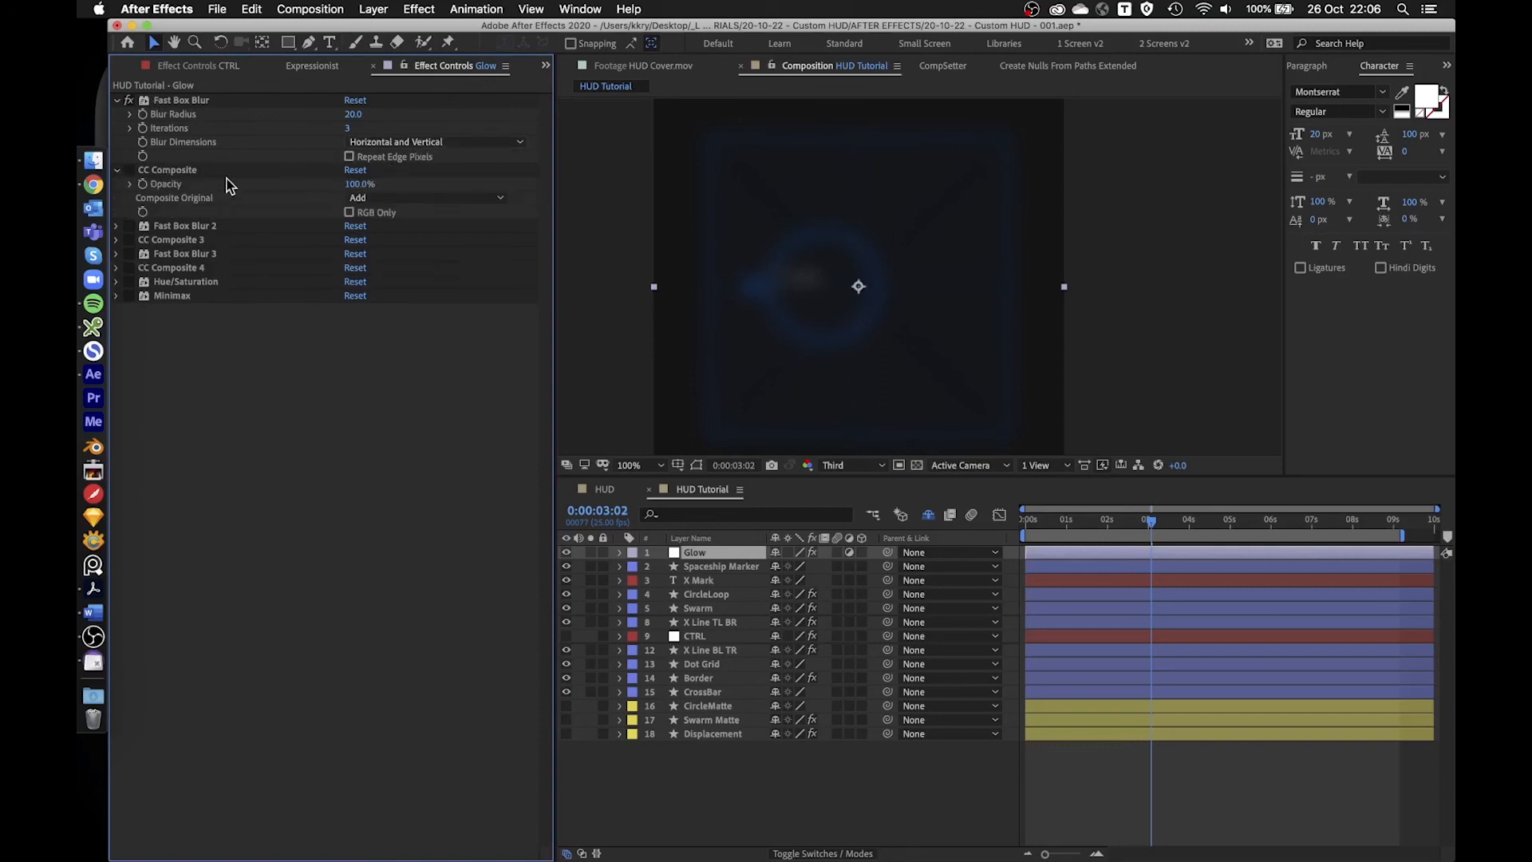
{"action": "left_click", "coordinate": [204, 171]}
{"action": "left_click", "coordinate": [128, 170]}
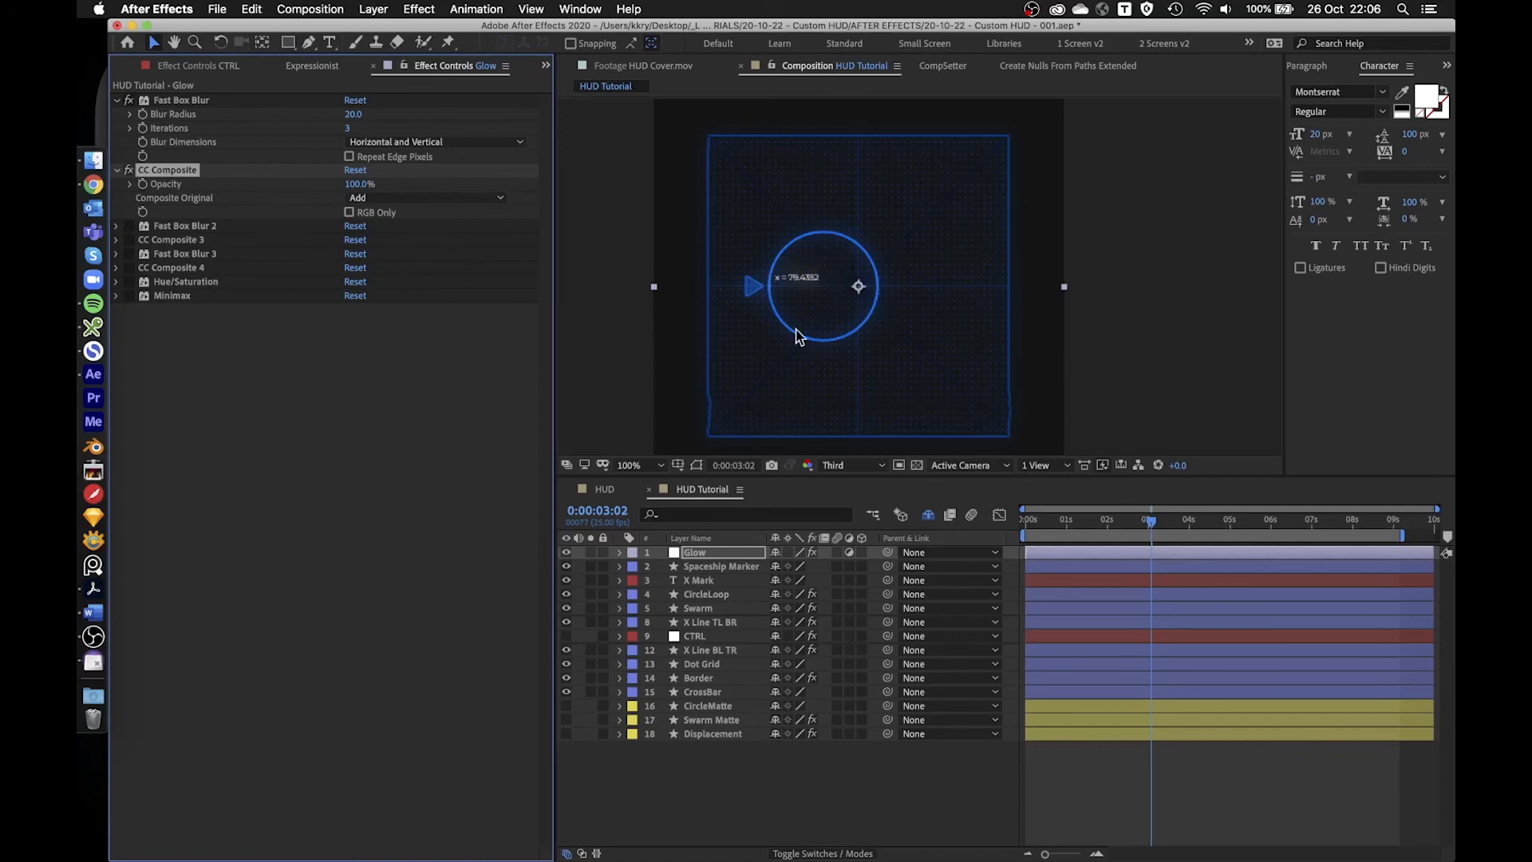
{"action": "left_click", "coordinate": [388, 216]}
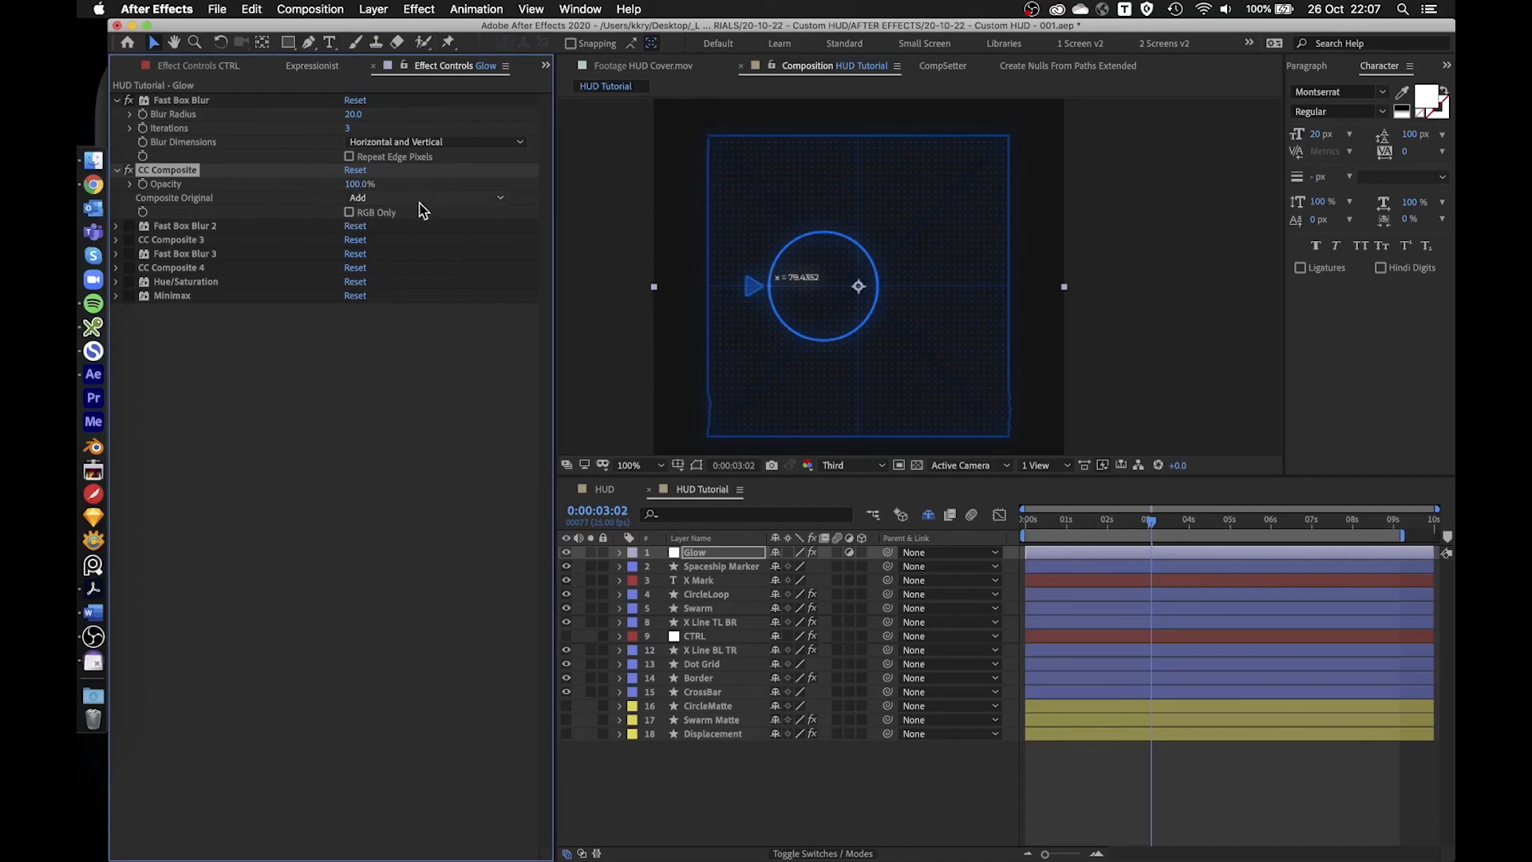
- Set the composition preview resolution to Full and re-enable Fast Box Blur 2 and CC Composite 3 on the Glow layer
{"action": "scroll", "coordinate": [803, 246], "scroll_direction": "up", "scroll_amount": 2}
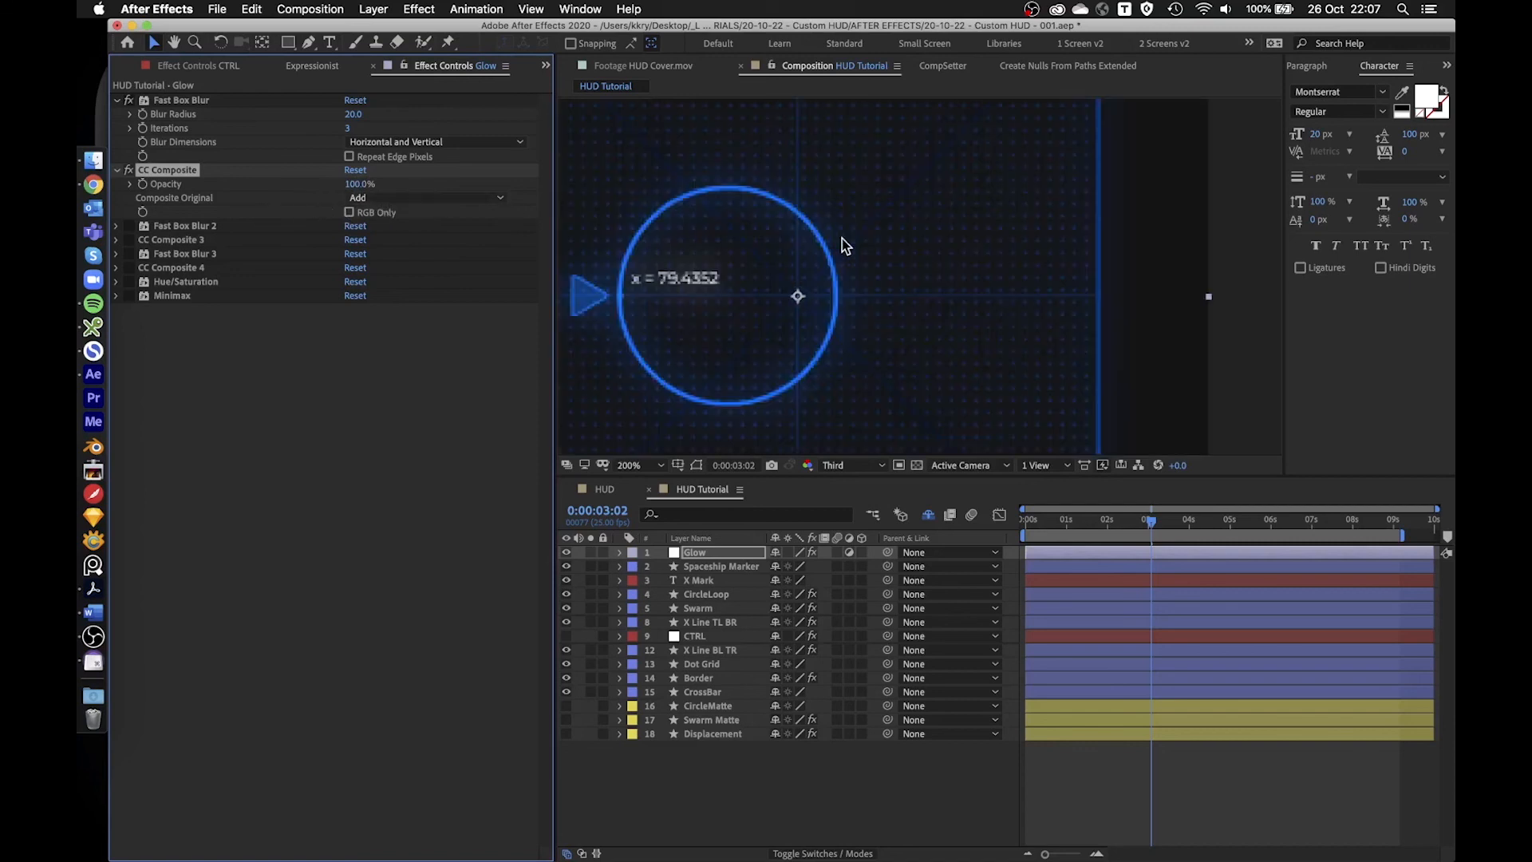
{"action": "left_click", "coordinate": [832, 465]}
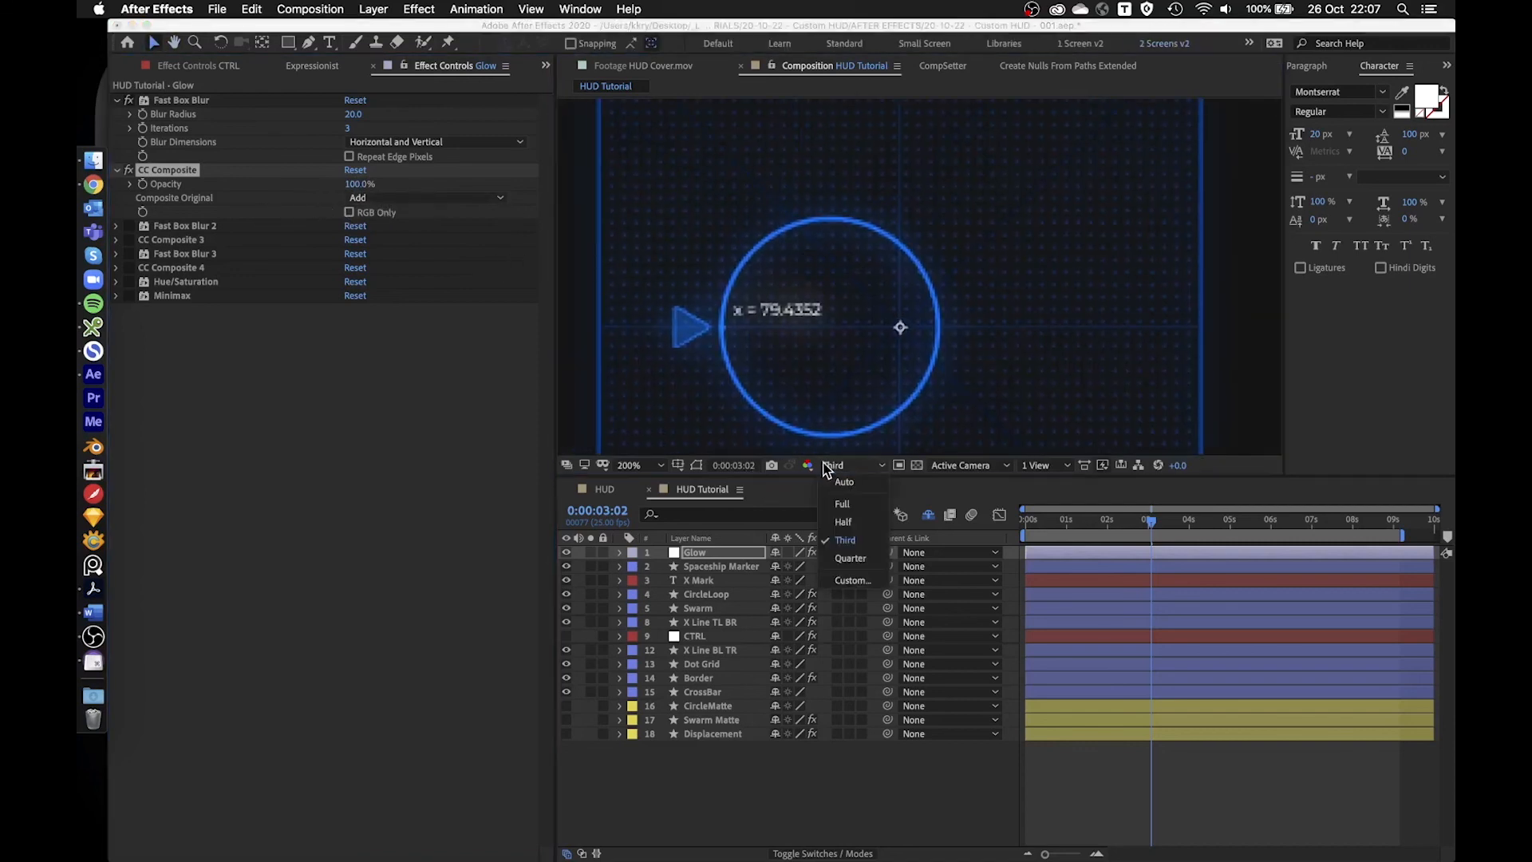
{"action": "left_click", "coordinate": [844, 506]}
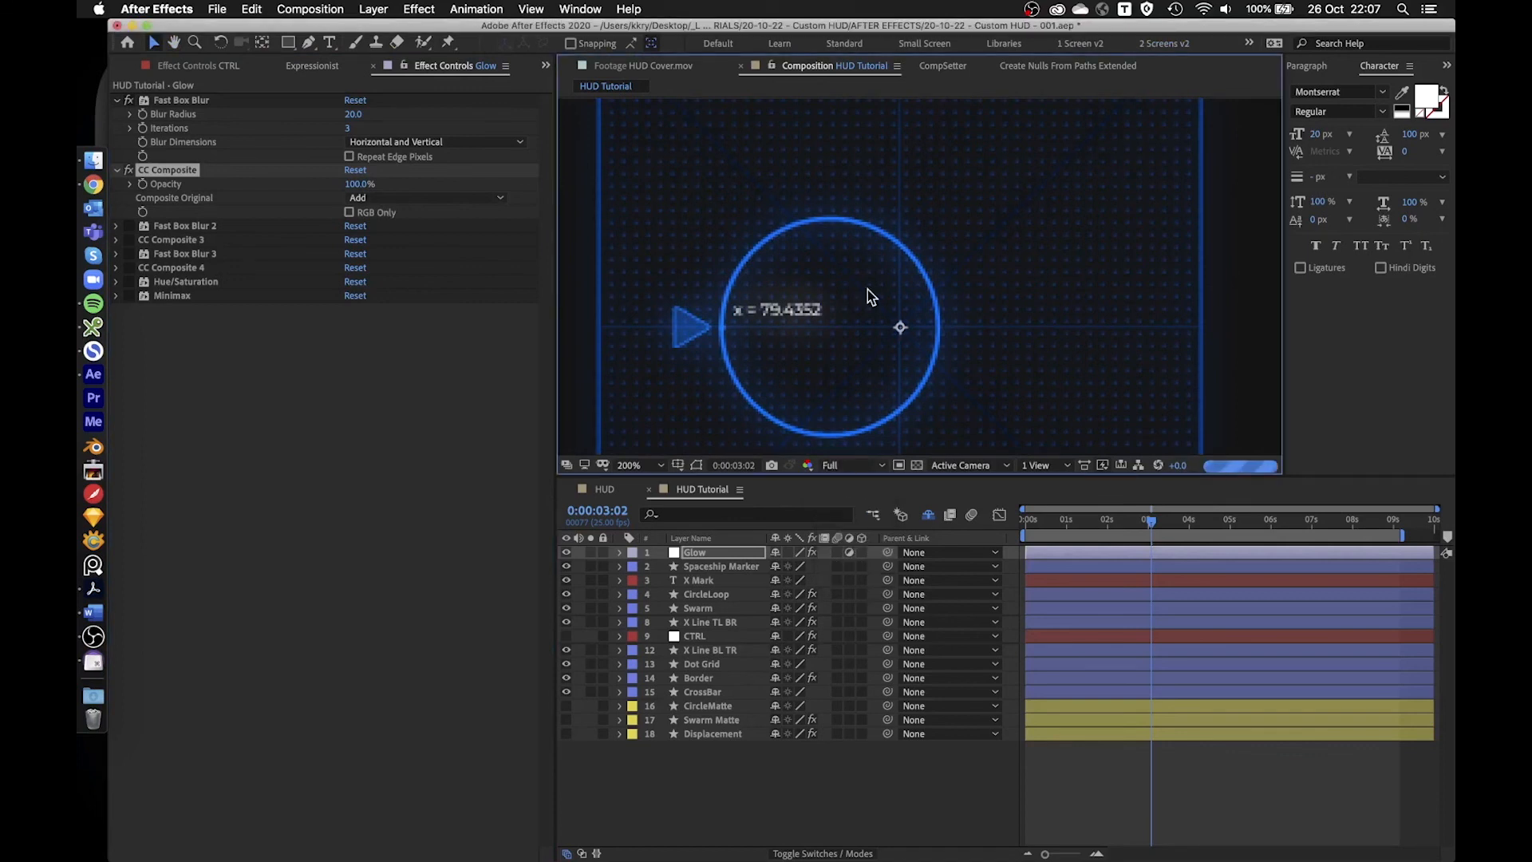
{"action": "left_click", "coordinate": [128, 227]}
{"action": "left_click", "coordinate": [128, 239]}
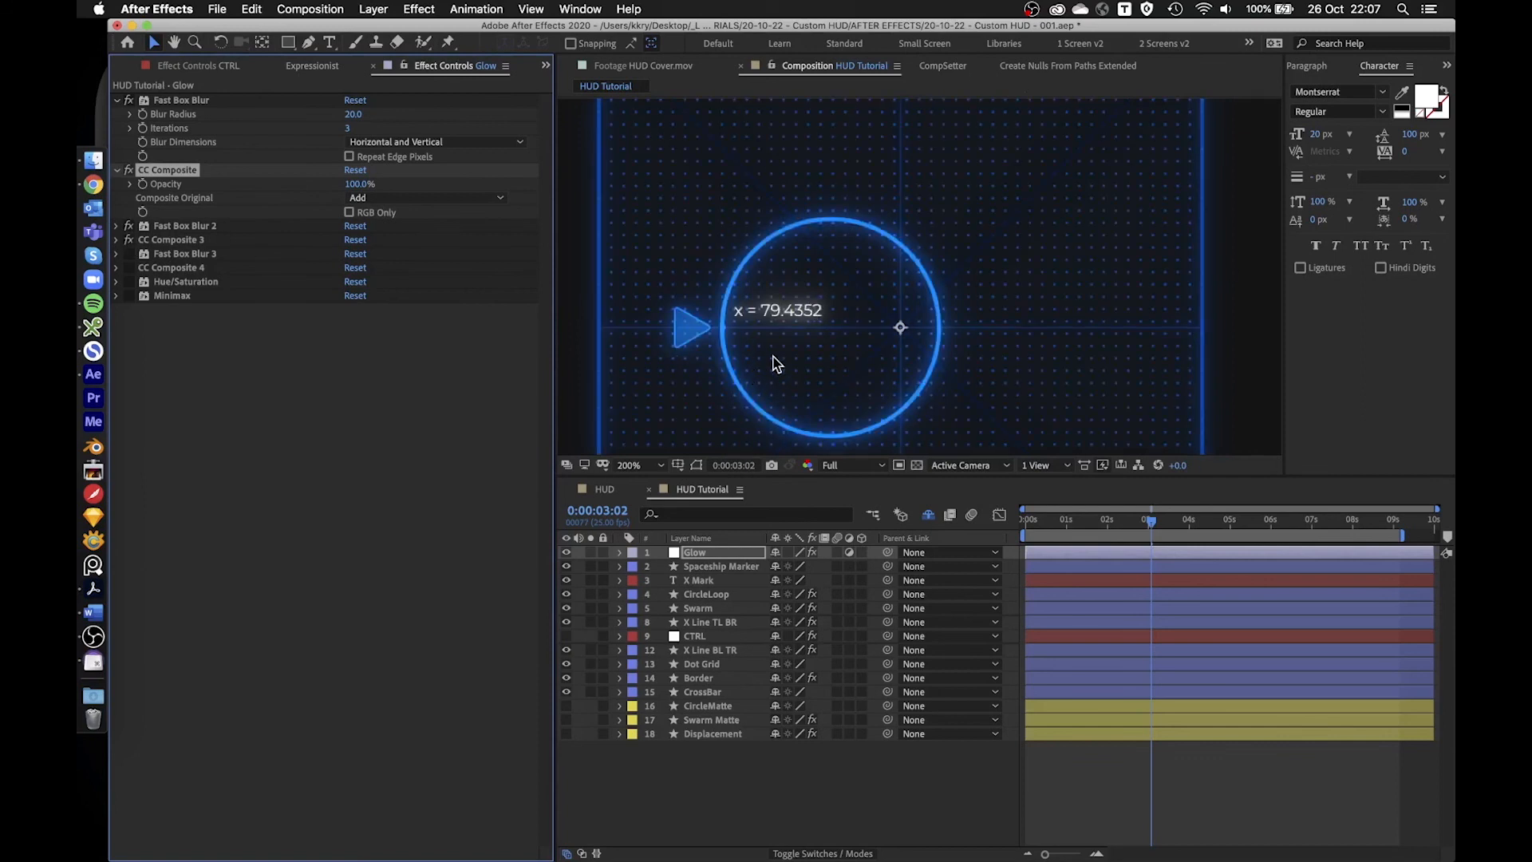
- Expand Fast Box Blur 2 and re-enable Fast Box Blur 3 and CC Composite 4 on the Glow layer
{"action": "left_click", "coordinate": [117, 226]}
{"action": "left_click", "coordinate": [127, 311]}
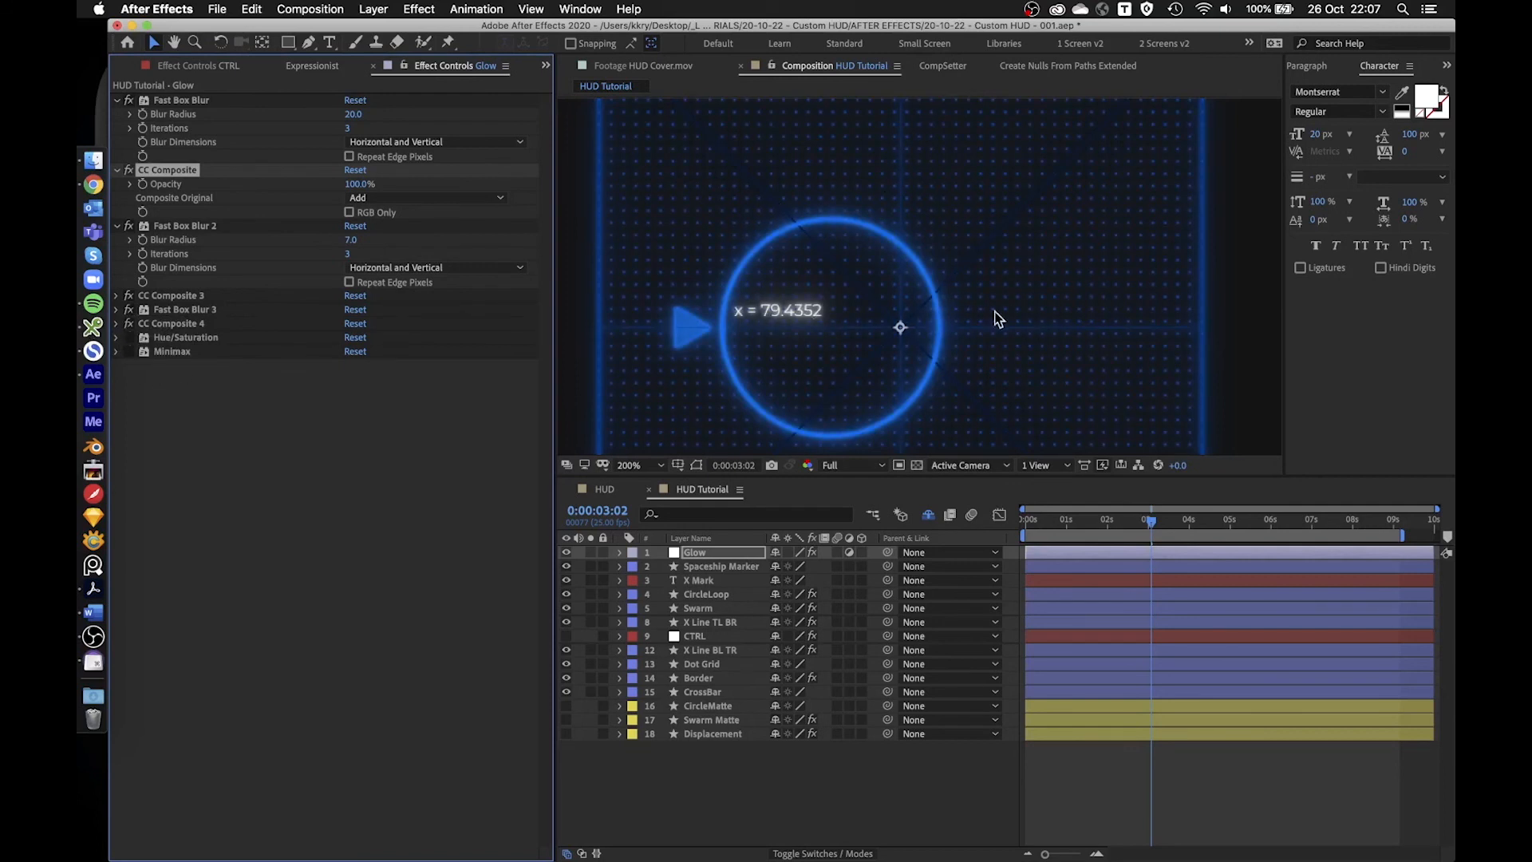
{"action": "left_click_drag", "start_coordinate": [818, 396], "coordinate": [784, 283]}
{"action": "key", "text": "comma"}
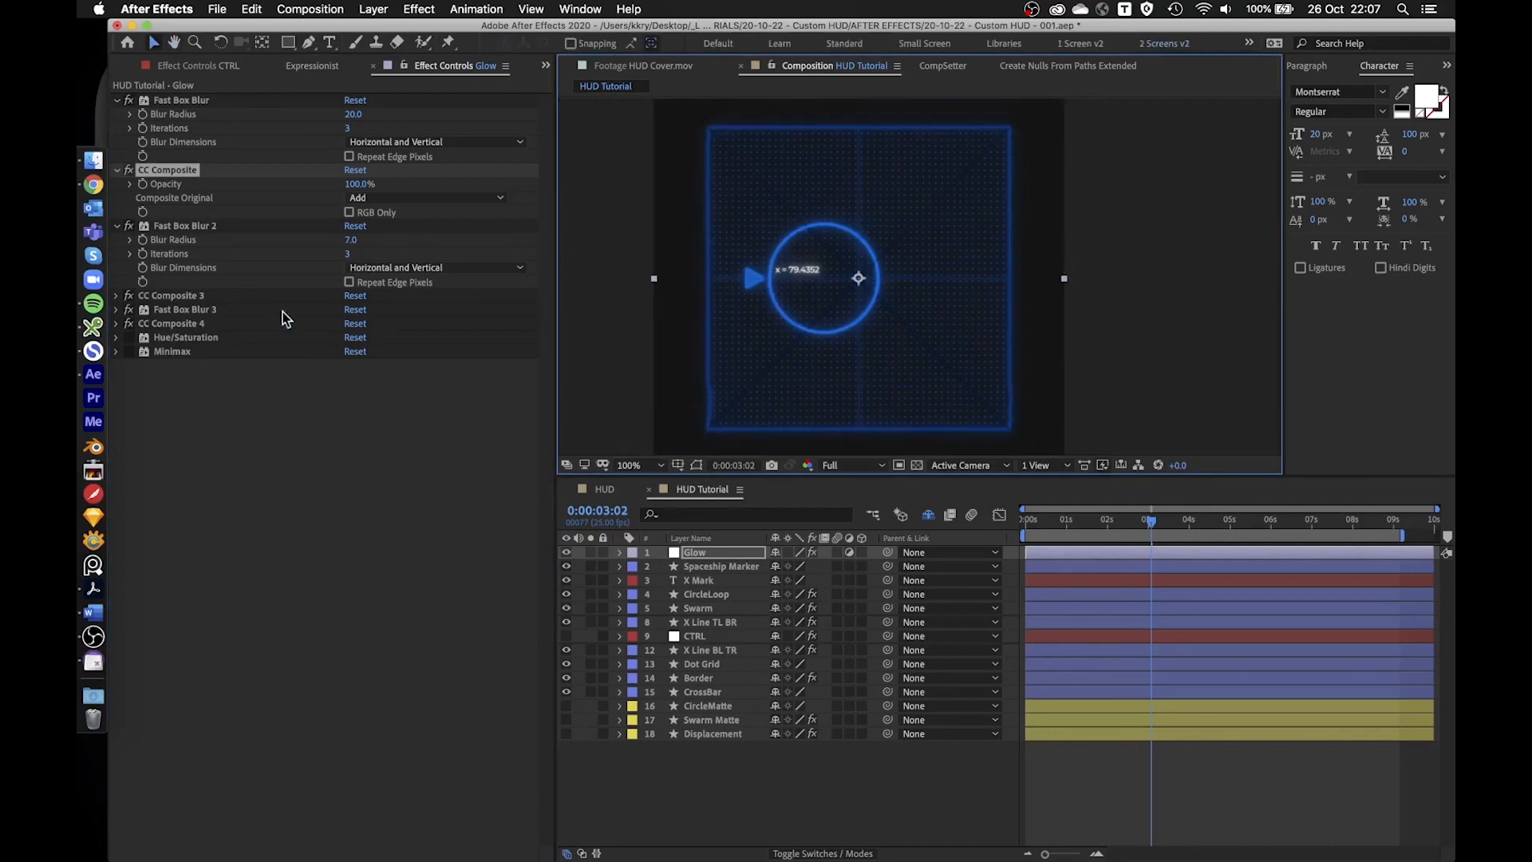
- Expand and re-enable Hue/Saturation and Minimax on the Glow layer, and examine their effect on the circle and dot grid up close
{"action": "left_click", "coordinate": [116, 337]}
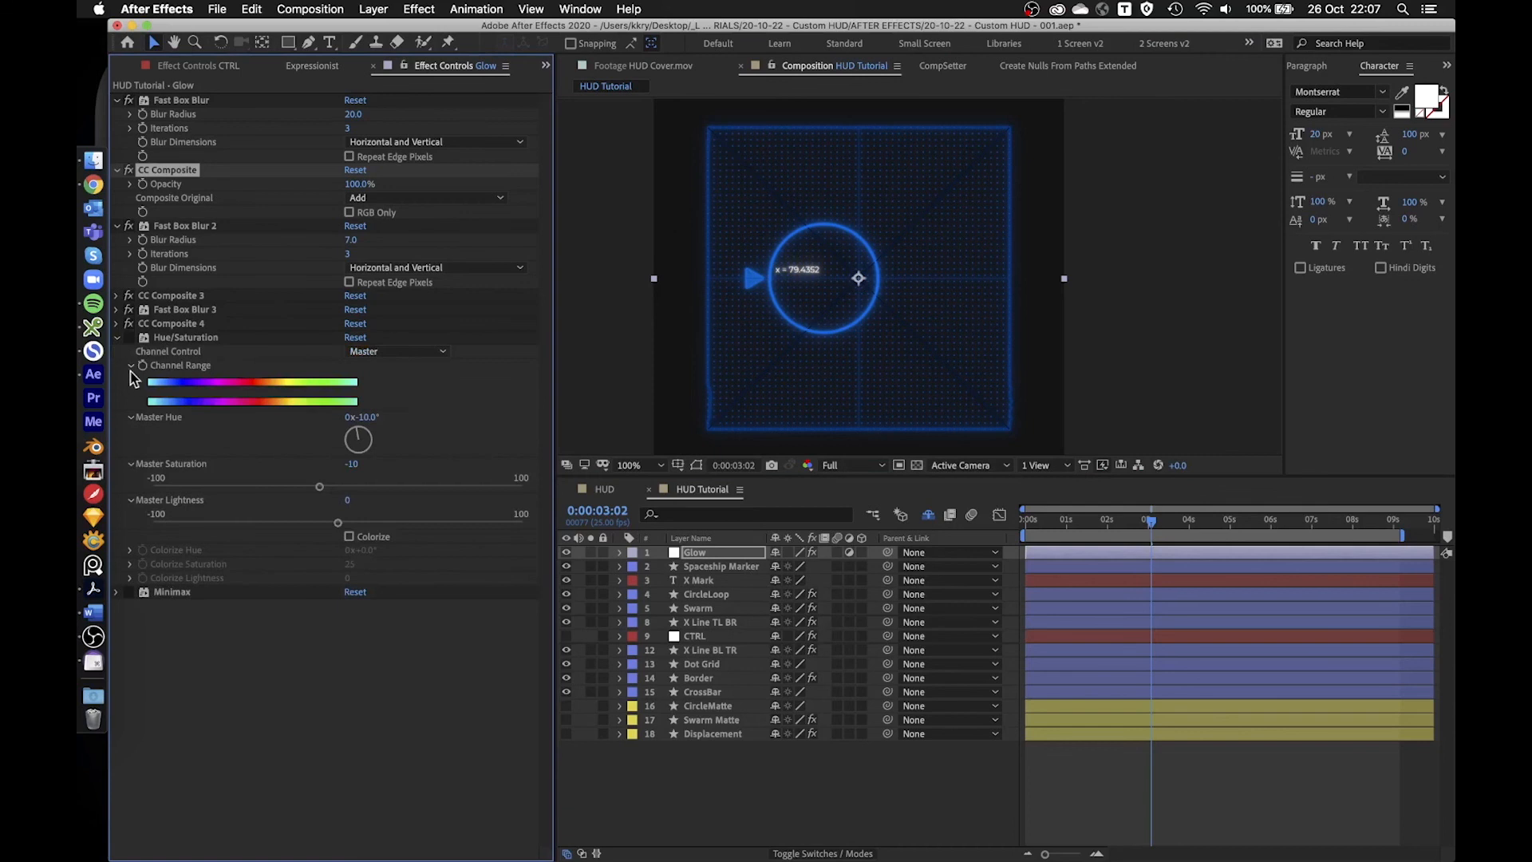
{"action": "left_click", "coordinate": [117, 591]}
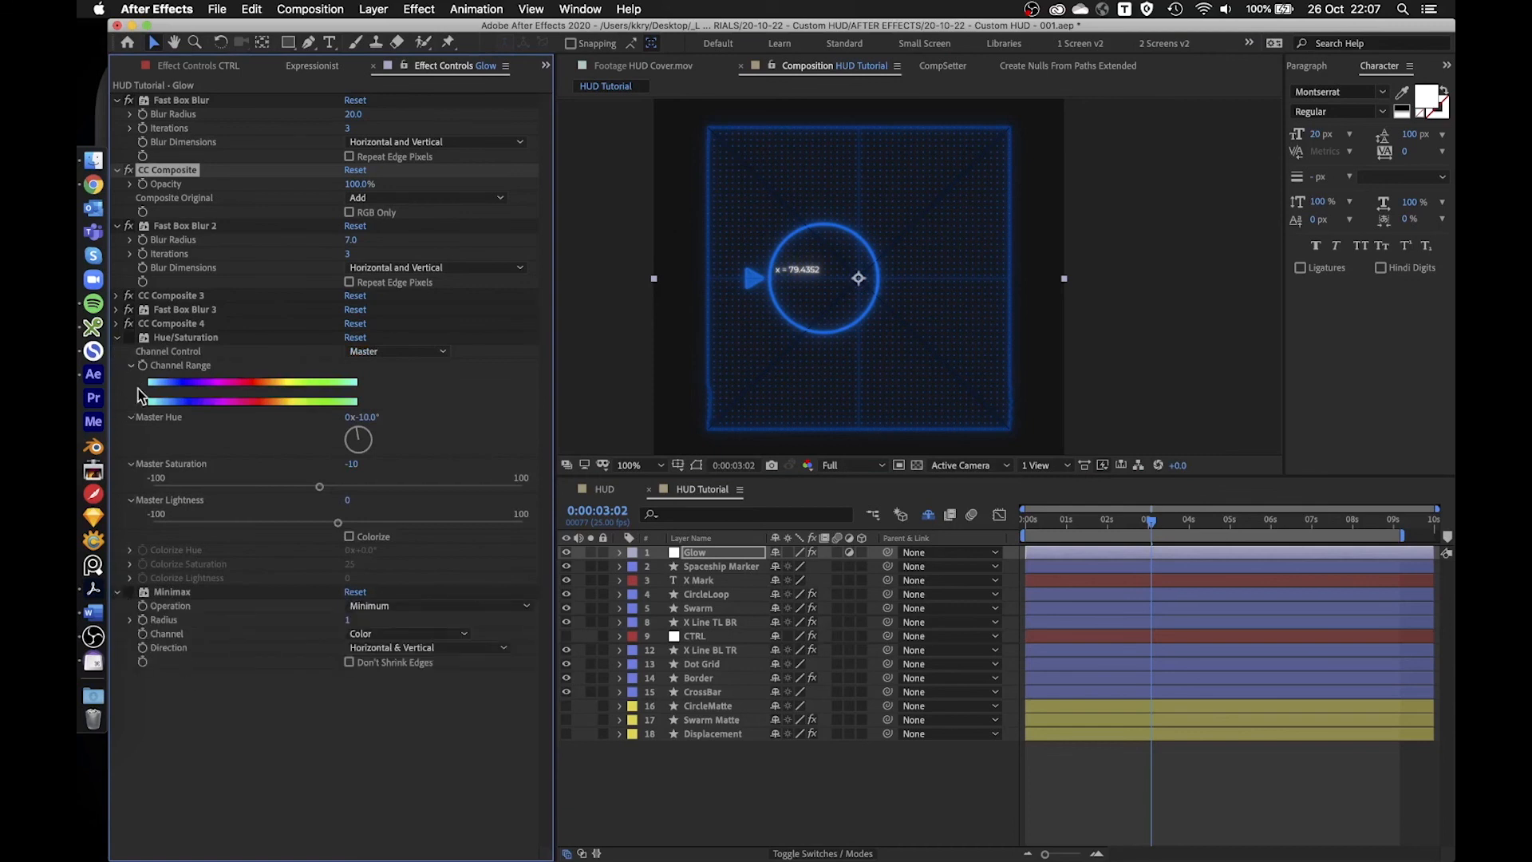
{"action": "left_click", "coordinate": [190, 338]}
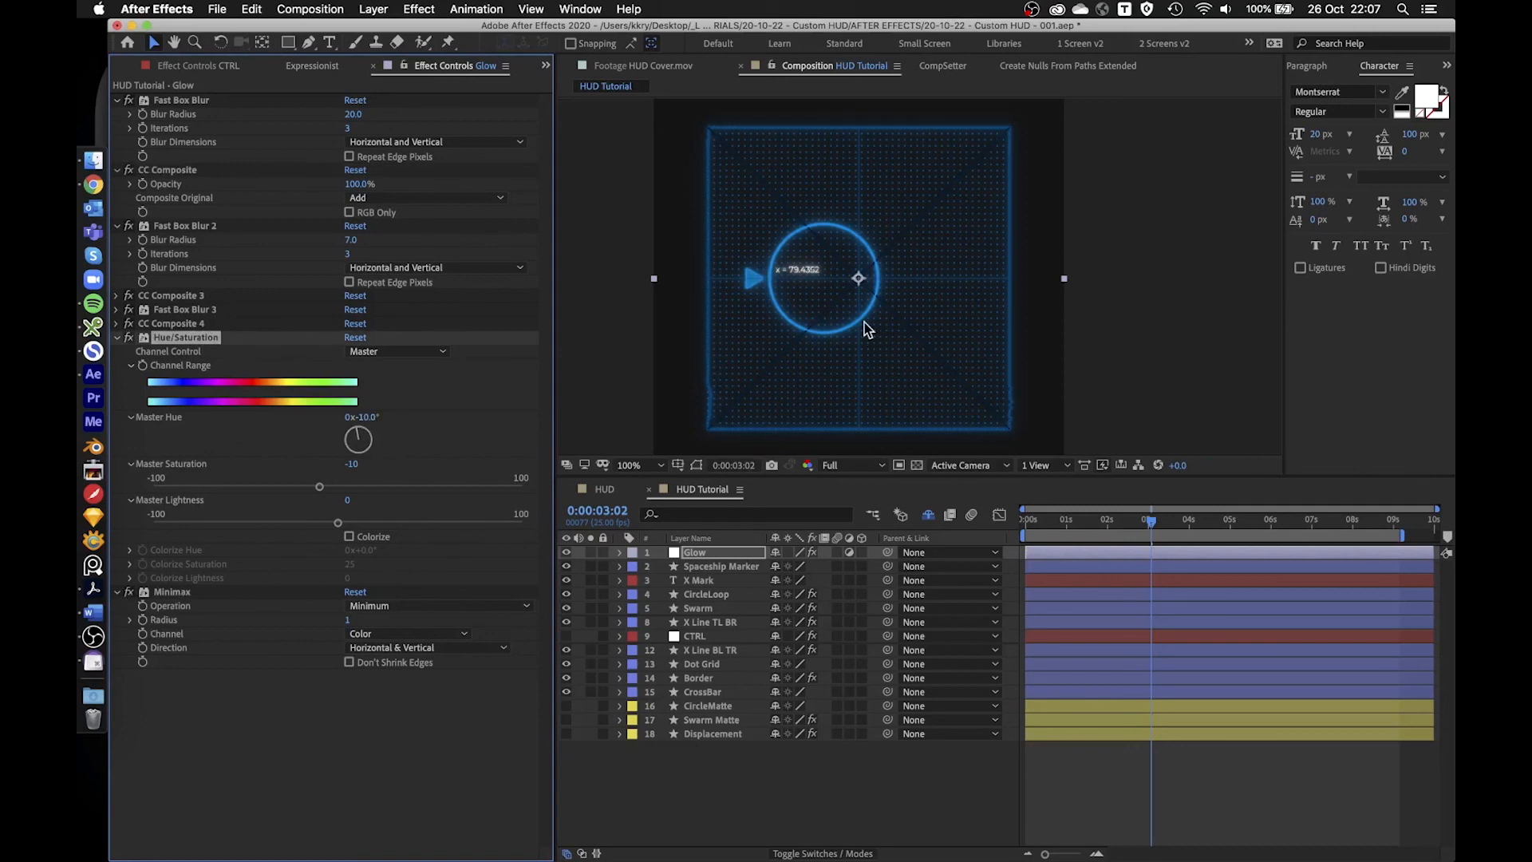
{"action": "scroll", "coordinate": [926, 310], "scroll_direction": "up", "scroll_amount": 1}
{"action": "scroll", "coordinate": [891, 268], "scroll_direction": "up", "scroll_amount": 1}
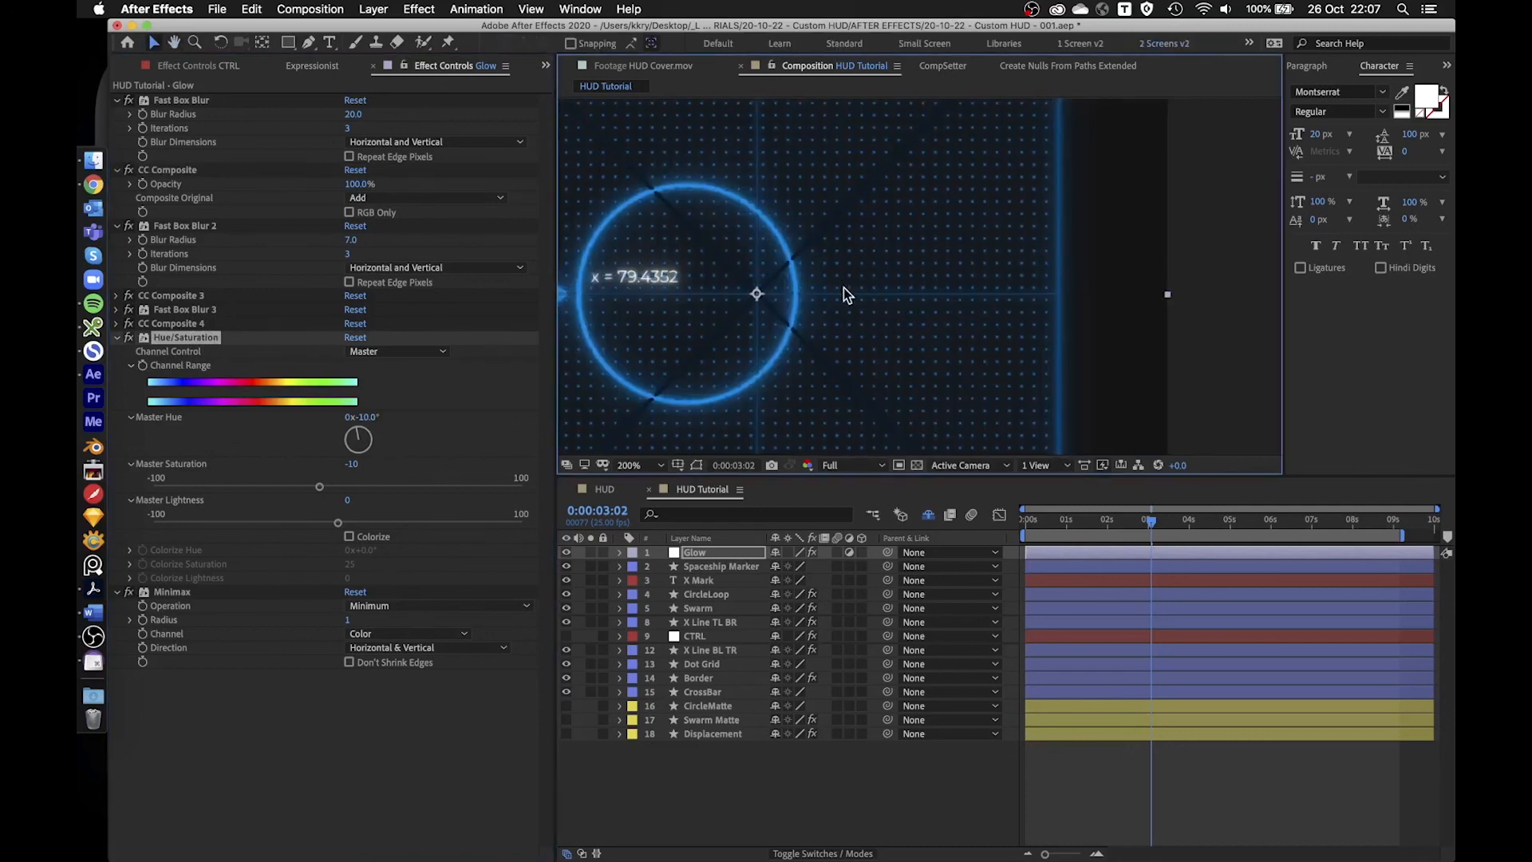
{"action": "scroll", "coordinate": [844, 288], "scroll_direction": "up", "scroll_amount": 1}
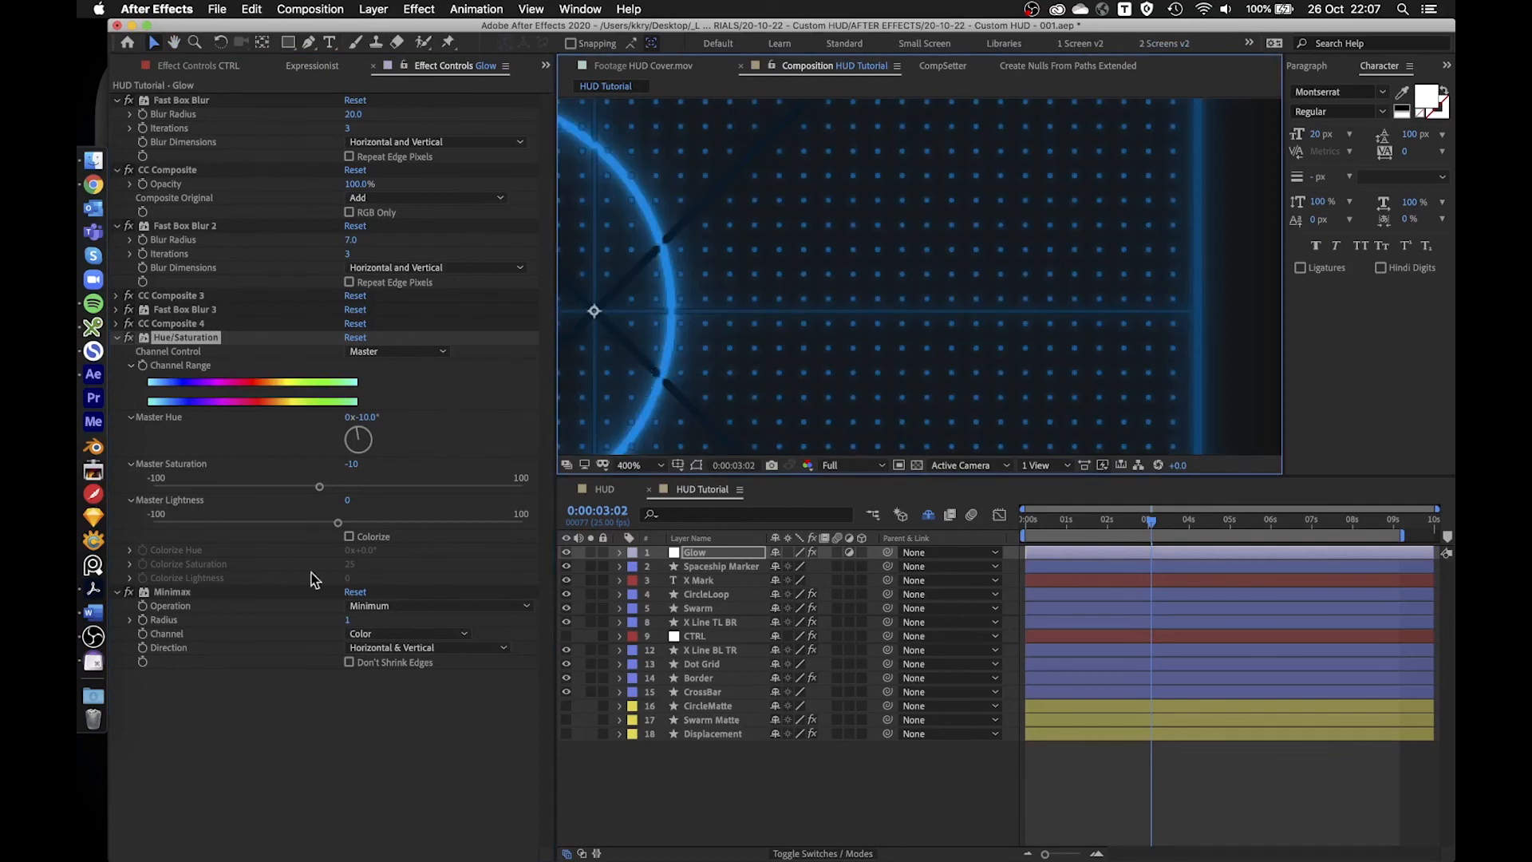
- Delete the Minimax and Hue/Saturation effects from the Glow layer
{"action": "left_click", "coordinate": [172, 591]}
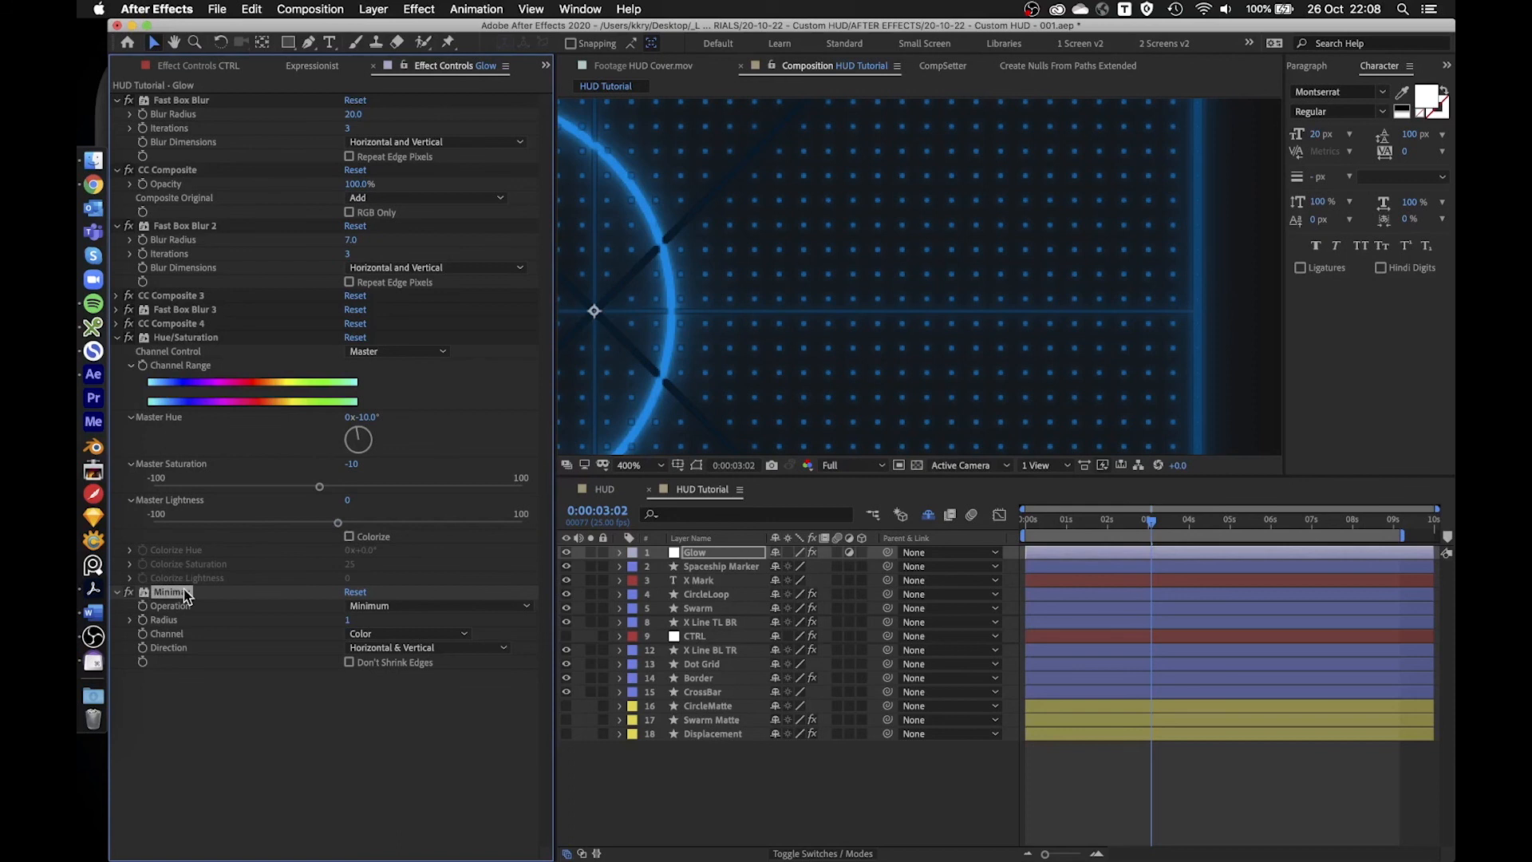
{"action": "key", "text": "Delete"}
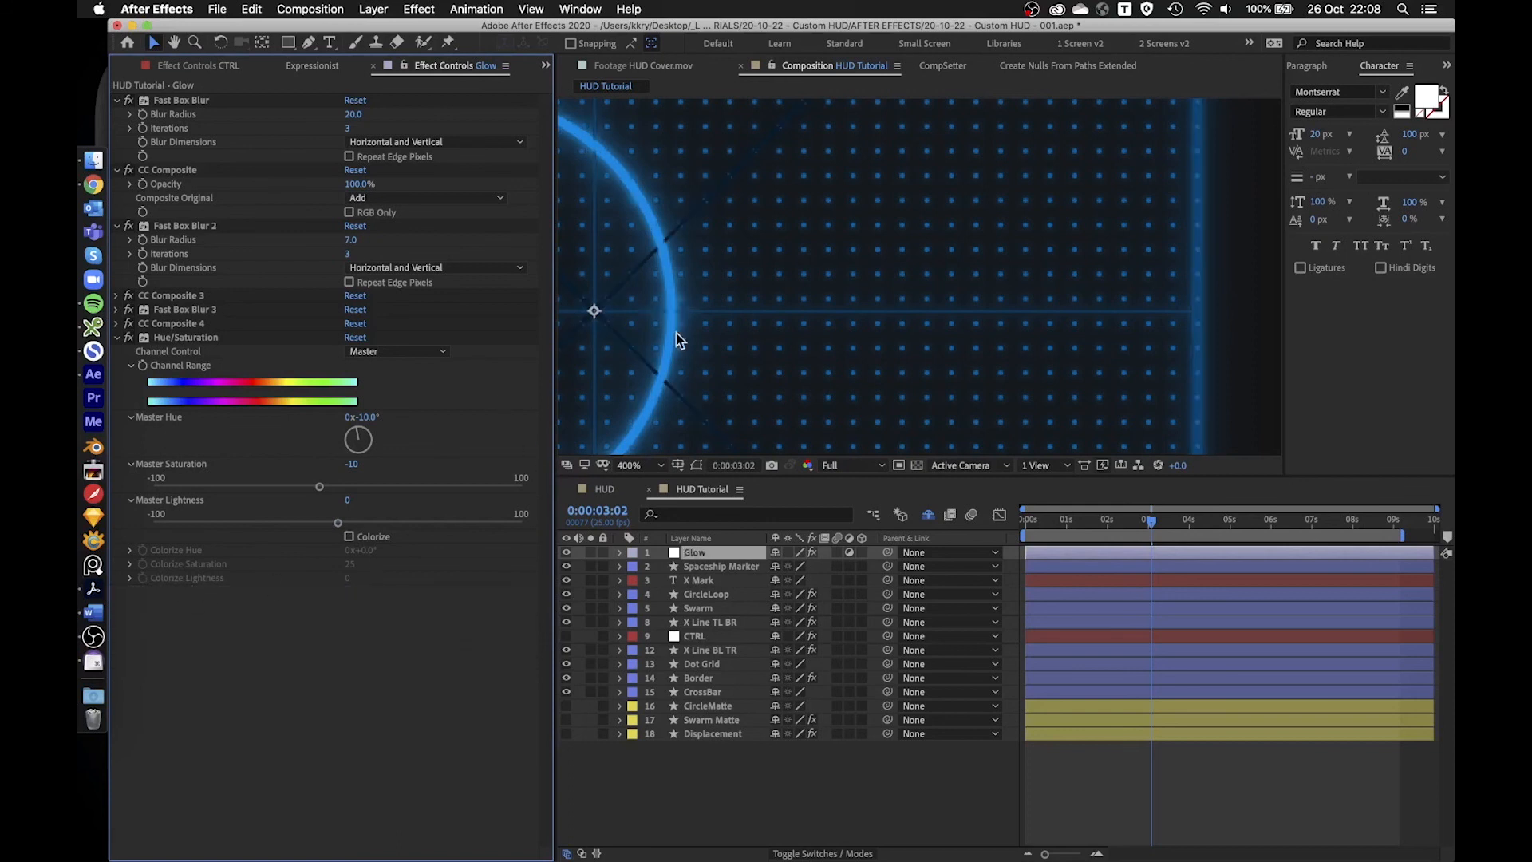
{"action": "key", "text": "comma"}
{"action": "key", "text": "comma"}
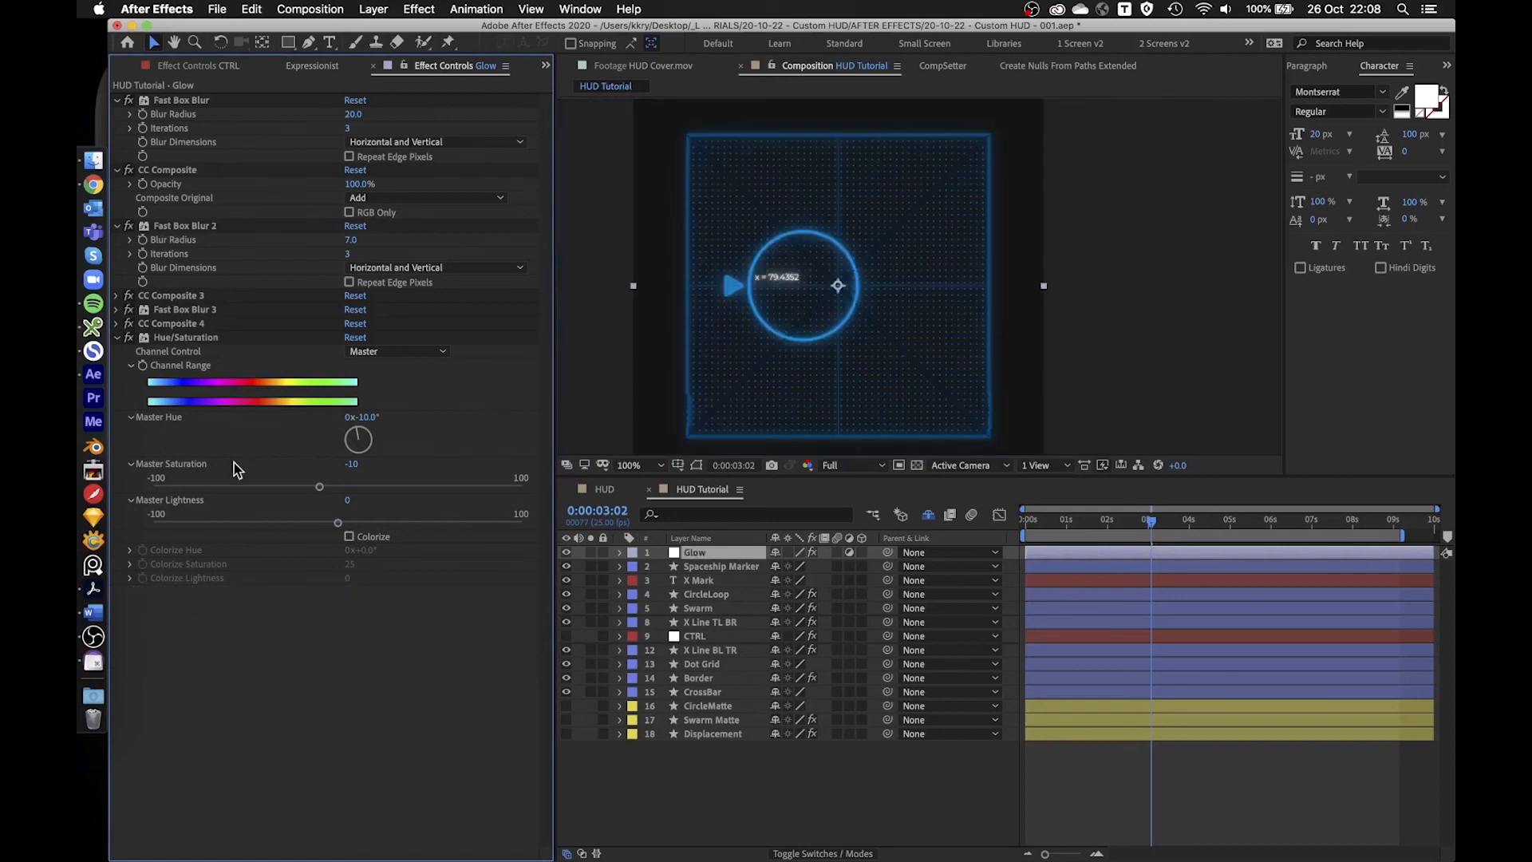
{"action": "left_click", "coordinate": [188, 338]}
{"action": "key", "text": "Delete"}
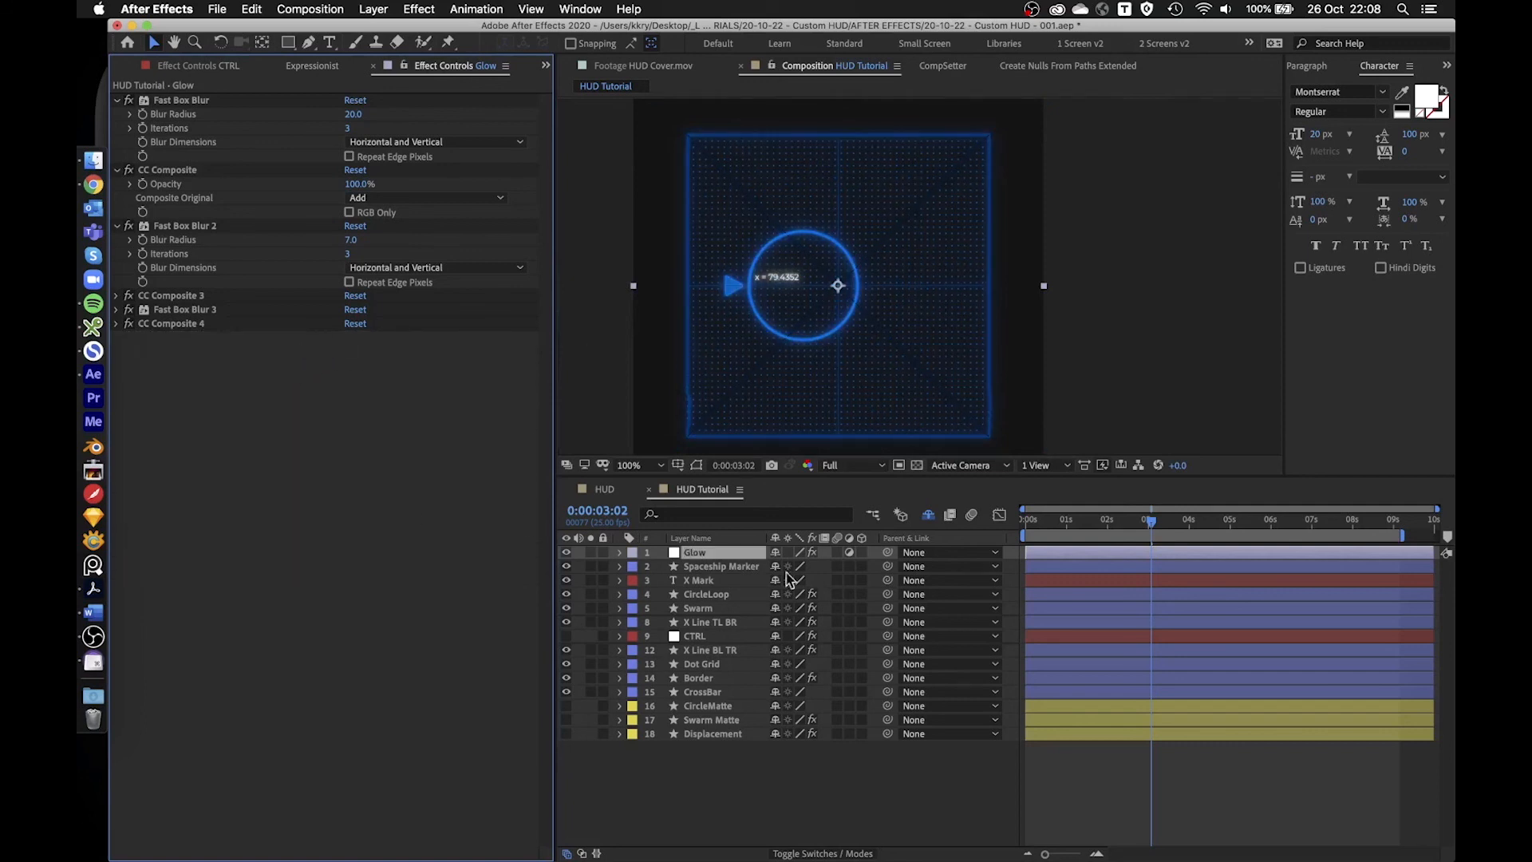
- Move the playhead to 0:00:02:16 and display the effect controls of the CTRL layer
{"action": "left_click", "coordinate": [1063, 529]}
{"action": "left_click_drag", "start_coordinate": [1063, 529], "coordinate": [1133, 528]}
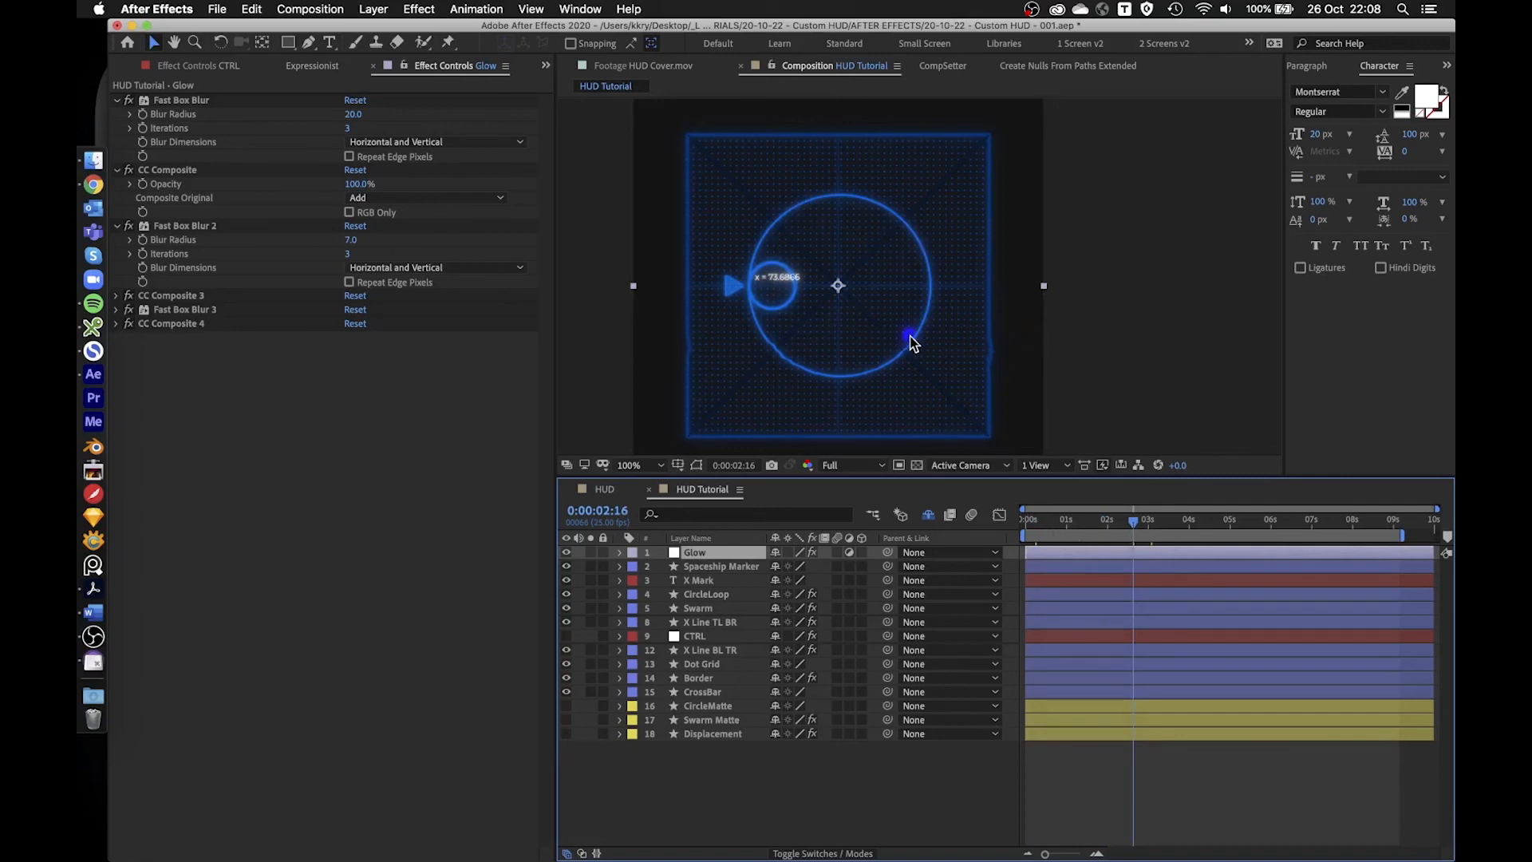
{"action": "left_click", "coordinate": [712, 641]}
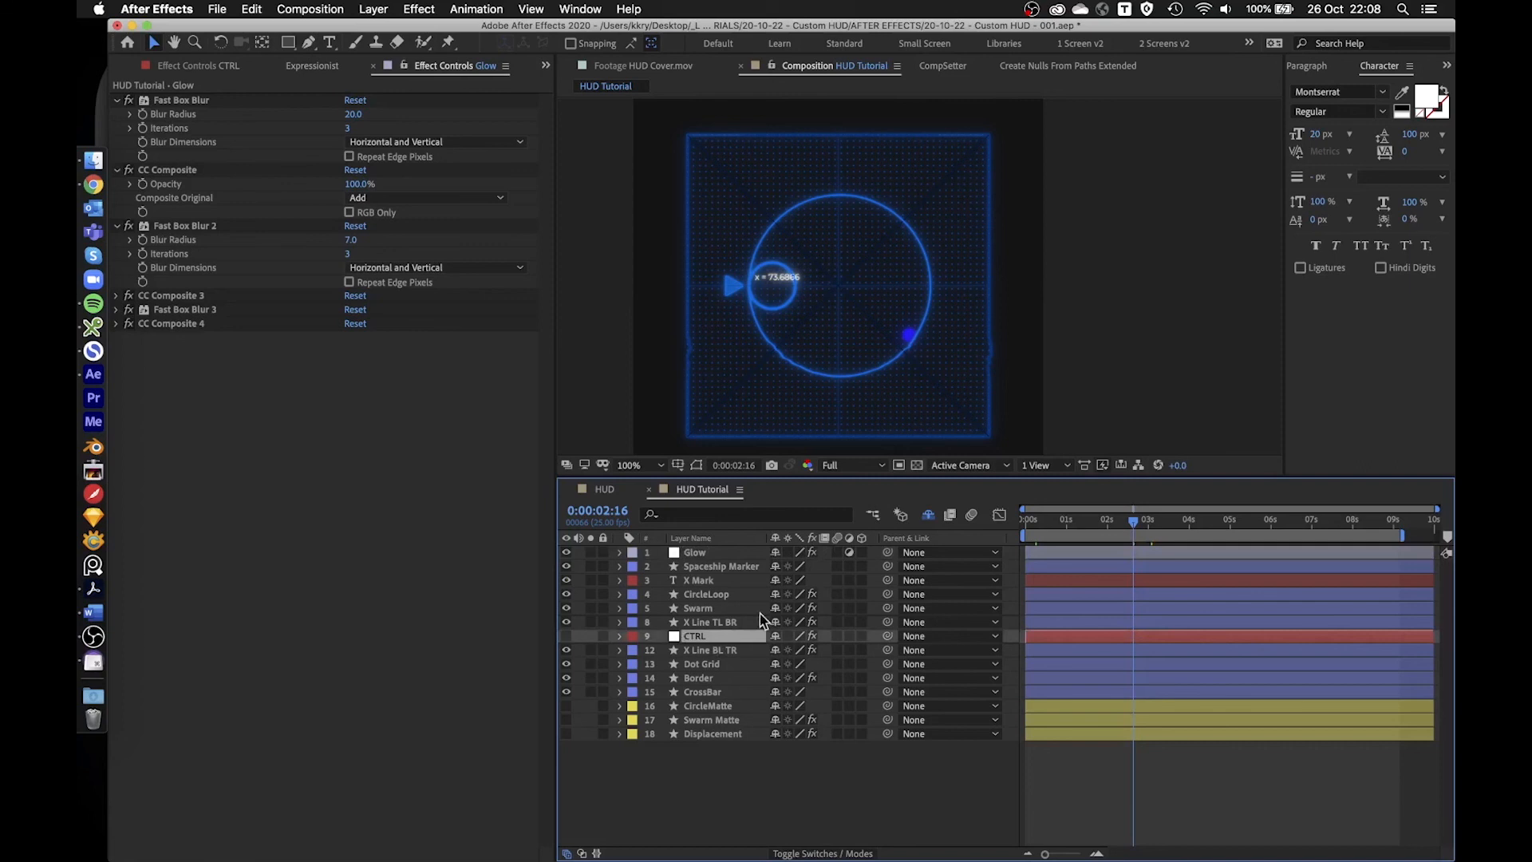
{"action": "left_click", "coordinate": [239, 67]}
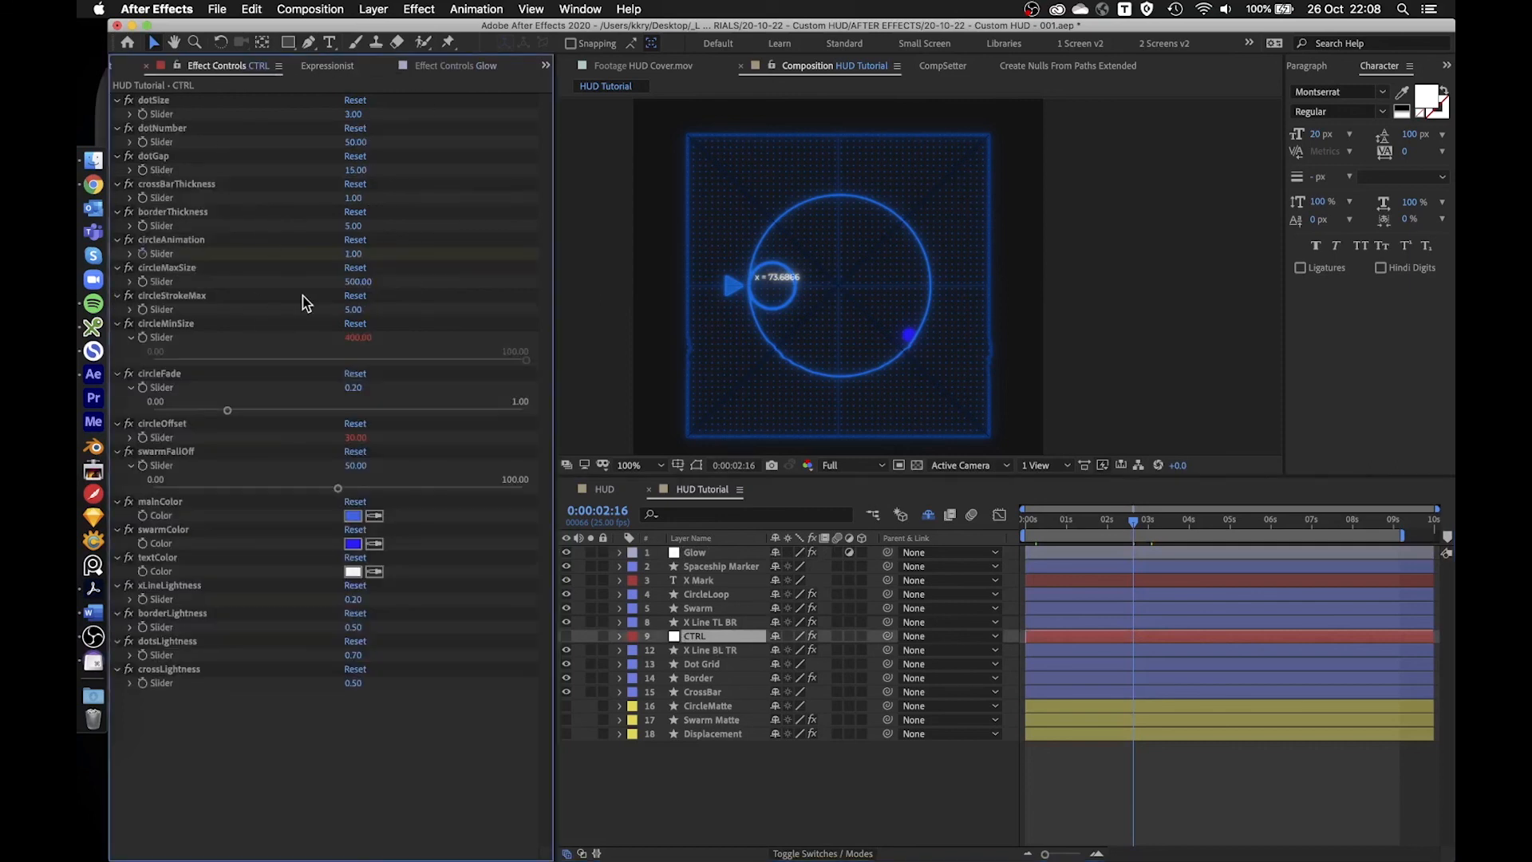
- Try a circleStrokeMax slider value of 15 on the CTRL layer
{"action": "left_click", "coordinate": [357, 310]}
{"action": "type", "text": "15"}
{"action": "key", "text": "Return"}
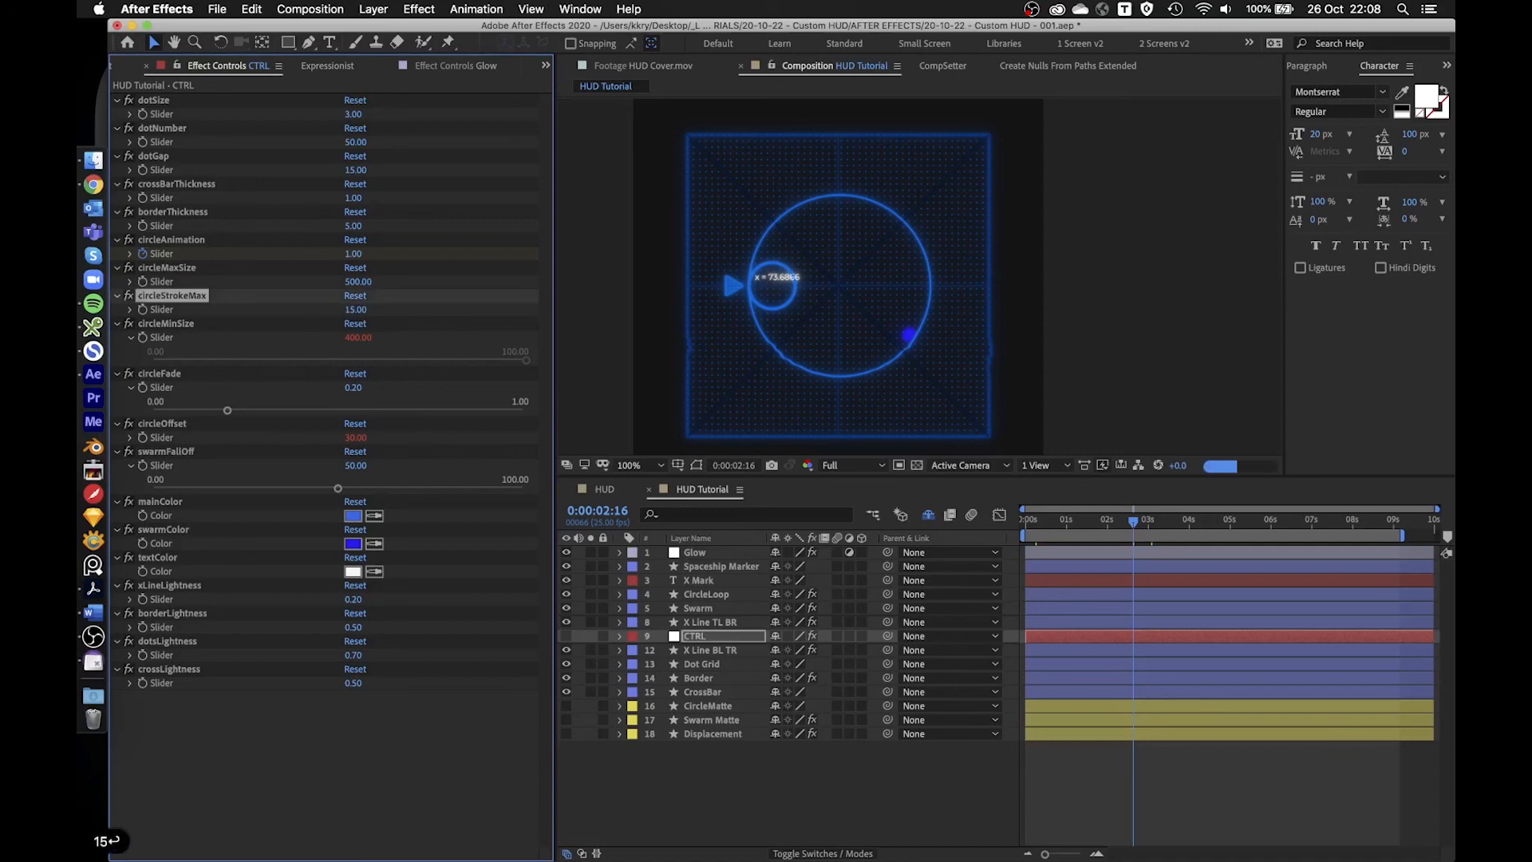
- Set the circleStrokeMax slider on the CTRL layer to 3
{"action": "left_click", "coordinate": [356, 310]}
{"action": "type", "text": "3"}
{"action": "key", "text": "Return"}
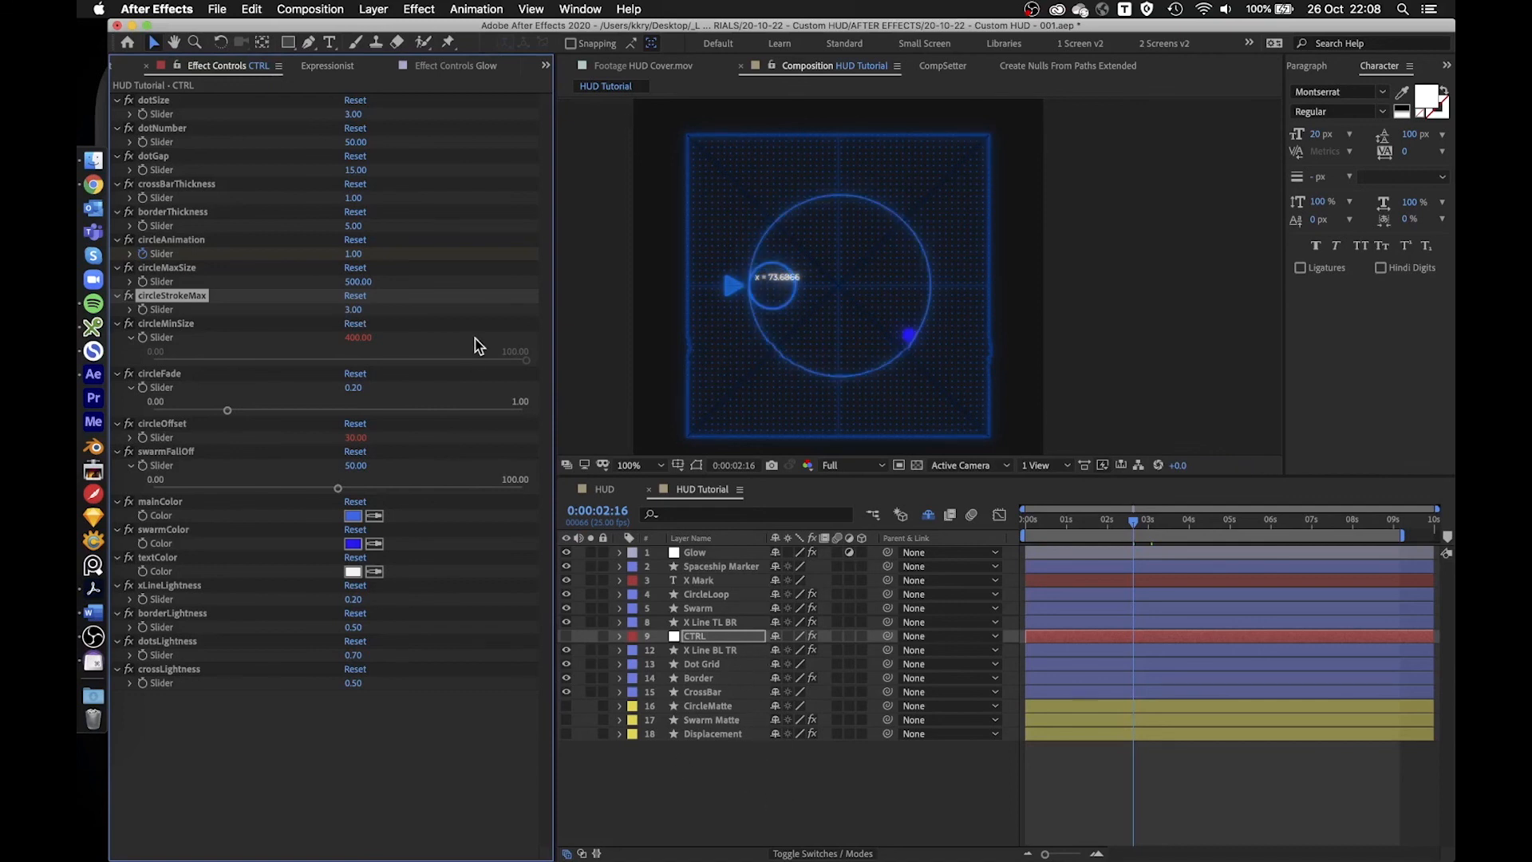
- Change the CTRL layer's textColor to a blue-violet by sampling the swarmColor swatch and choosing a less saturated shade
{"action": "left_click", "coordinate": [352, 572]}
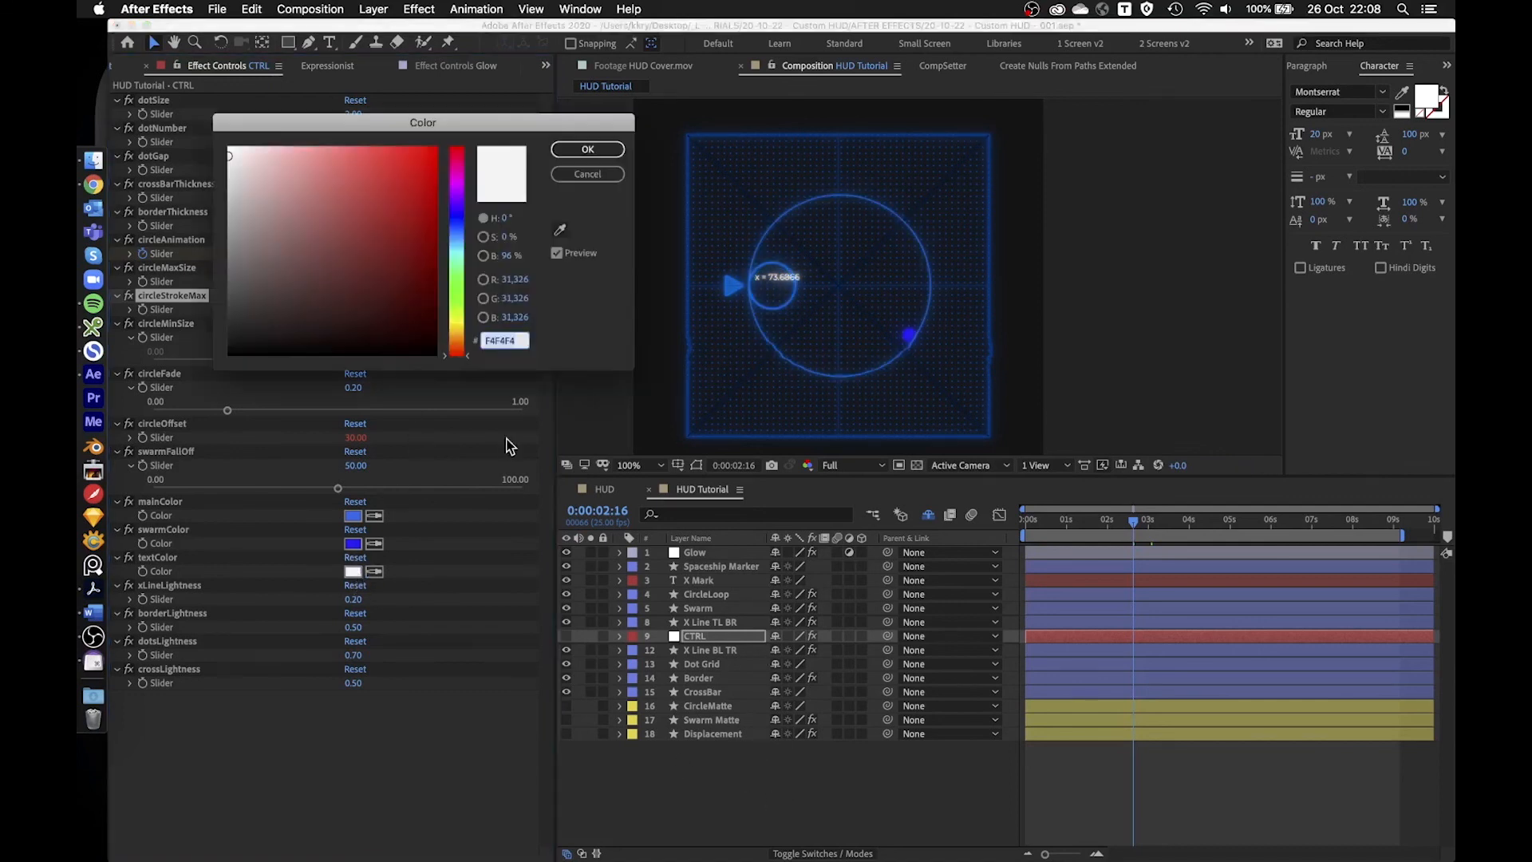
{"action": "left_click", "coordinate": [559, 230]}
{"action": "left_click", "coordinate": [353, 516]}
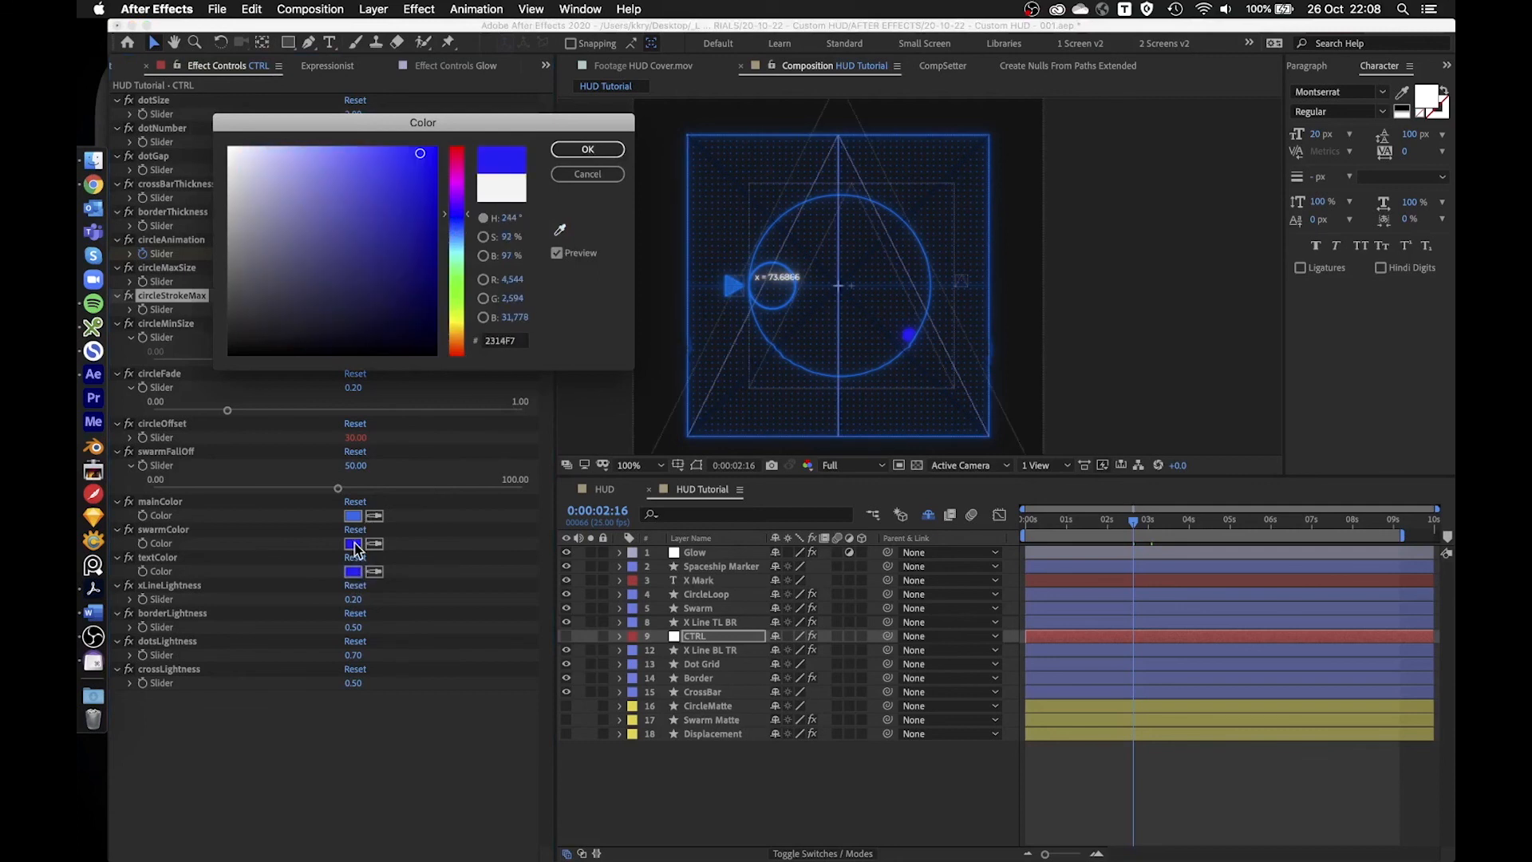
{"action": "left_click_drag", "start_coordinate": [391, 157], "coordinate": [371, 166]}
{"action": "left_click", "coordinate": [585, 149]}
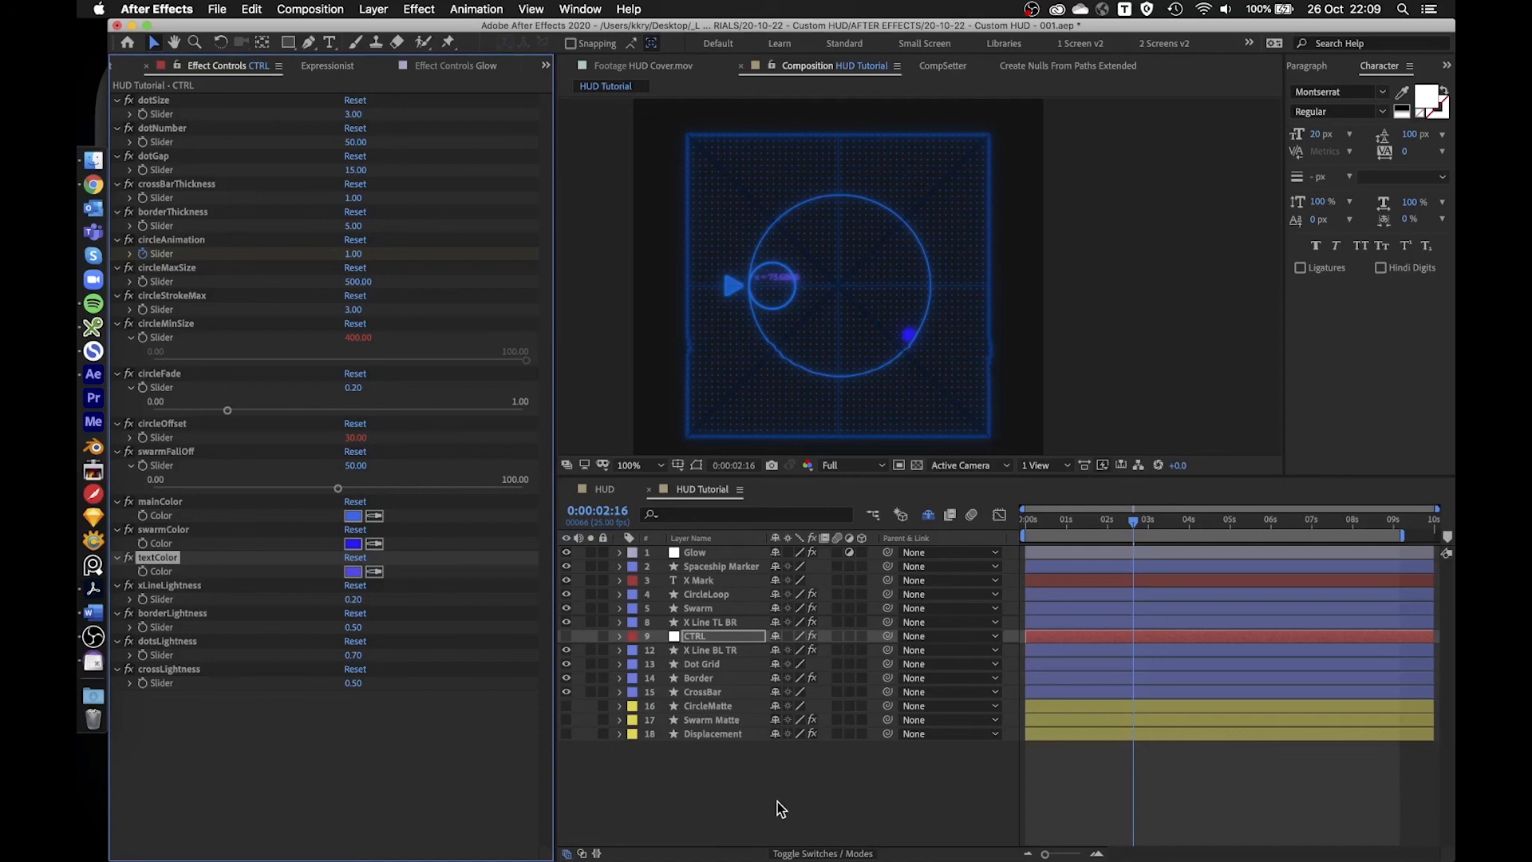
- Clear the layer selection in the HUD Tutorial timeline and select only the CTRL layer
{"action": "left_click_drag", "start_coordinate": [796, 794], "coordinate": [657, 503]}
{"action": "left_click", "coordinate": [684, 763]}
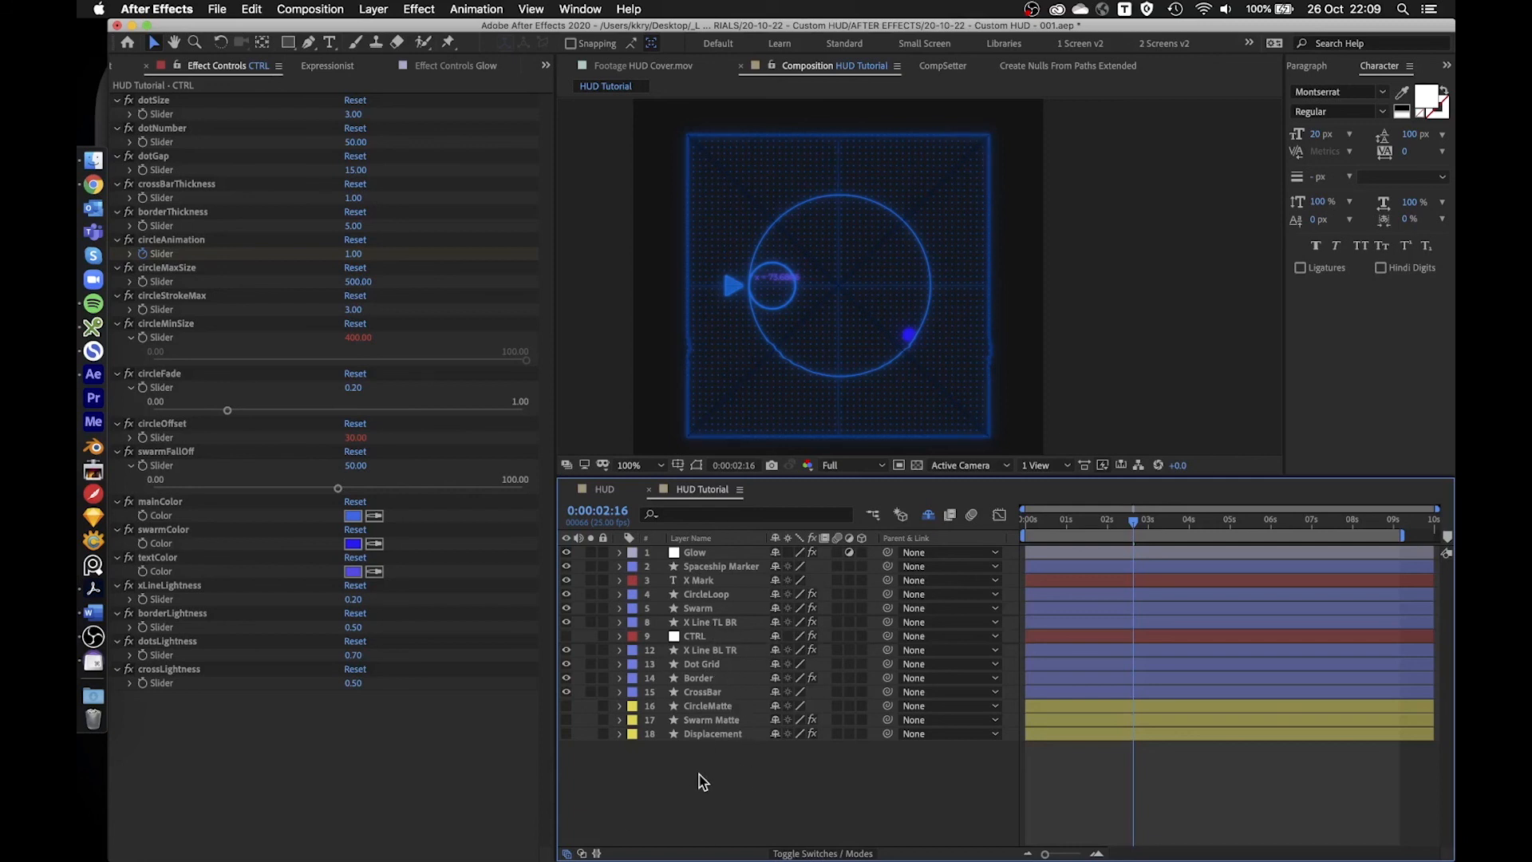
{"action": "left_click", "coordinate": [695, 639]}
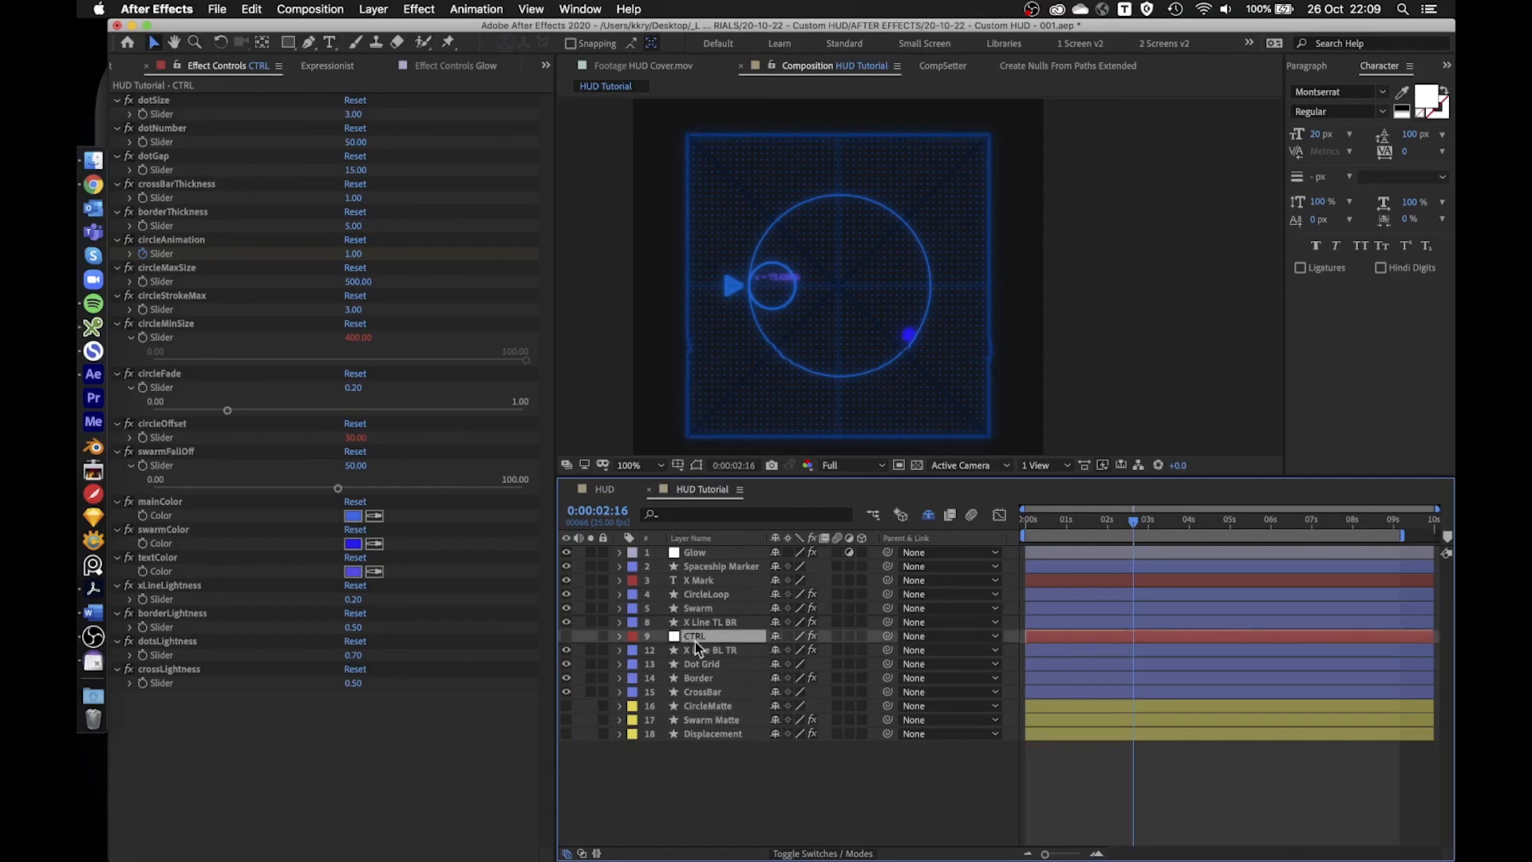